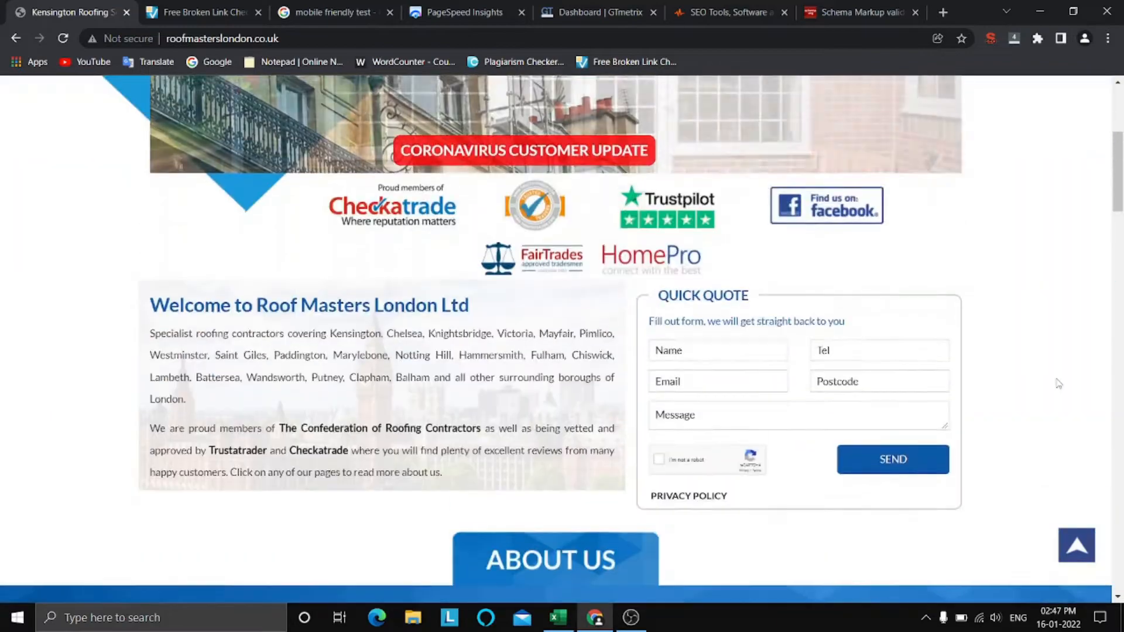
# Look over the roofmasterslondon.co.uk homepage and the audit parameters in the Excel workbook's Table of Contents.
pyautogui.scroll(-5, 1097, 346)
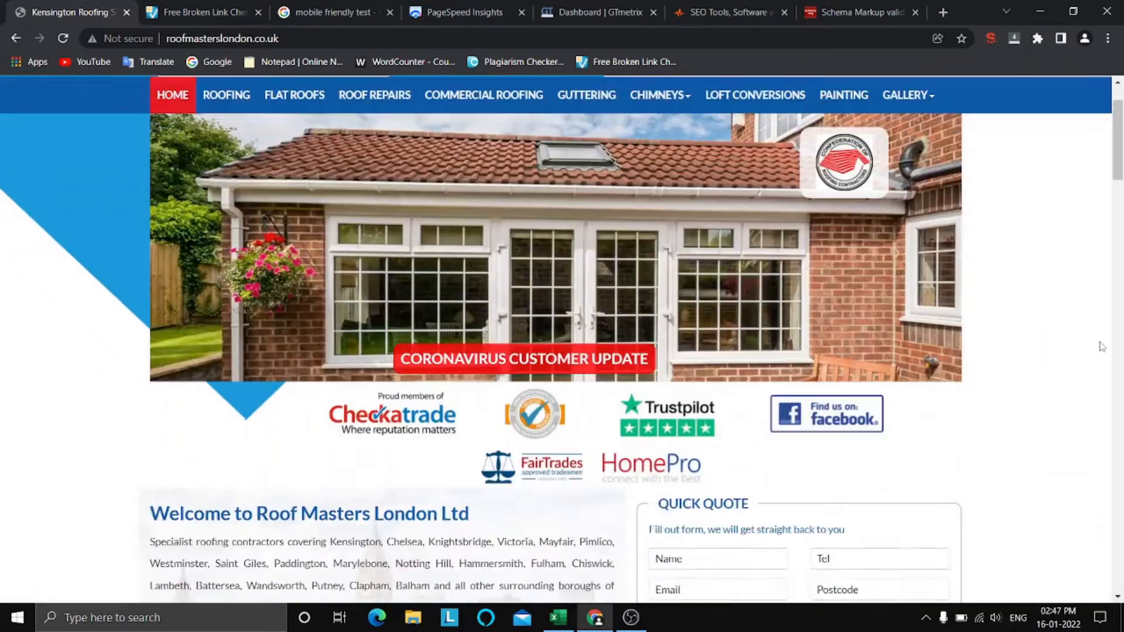
pyautogui.scroll(5, 991, 334)
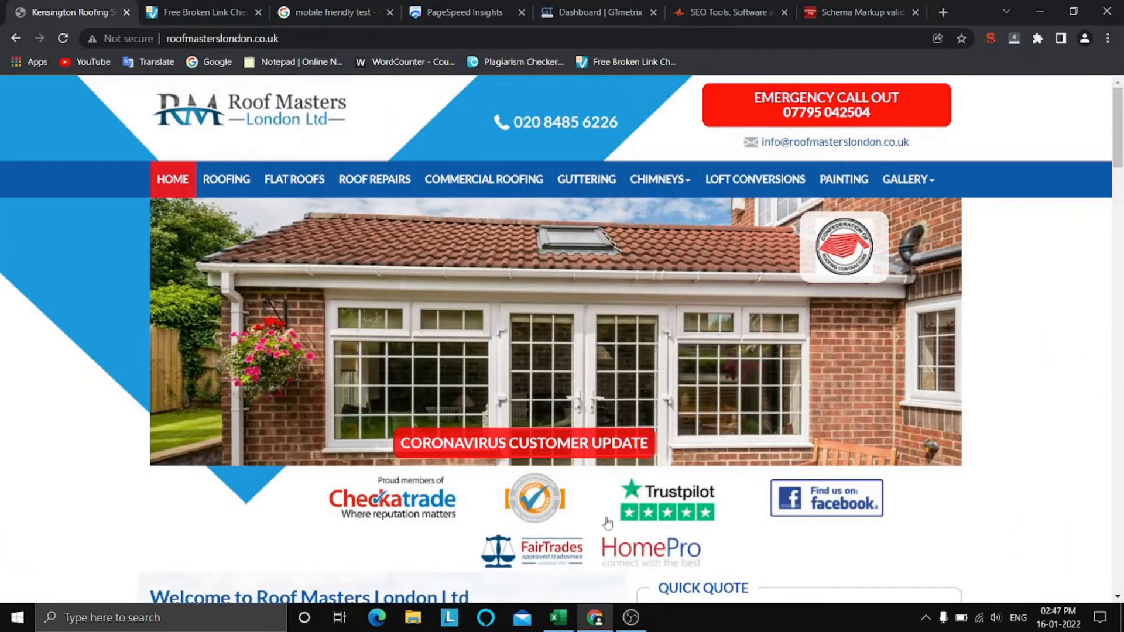
pyautogui.click(557, 625)
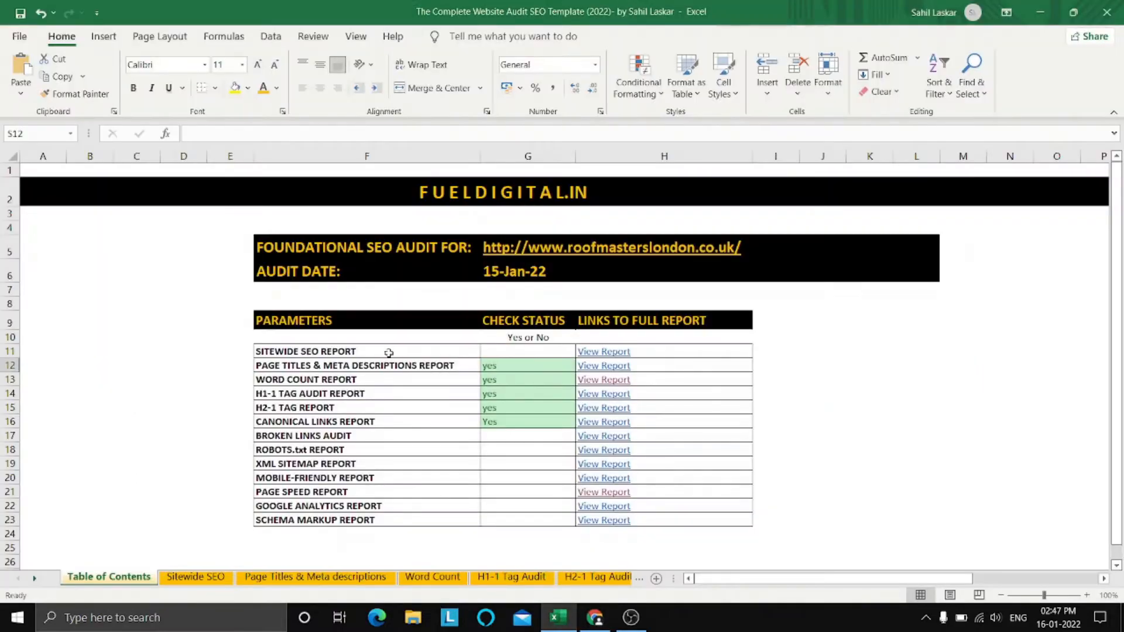
pyautogui.moveTo(380, 357); pyautogui.dragTo(371, 418)
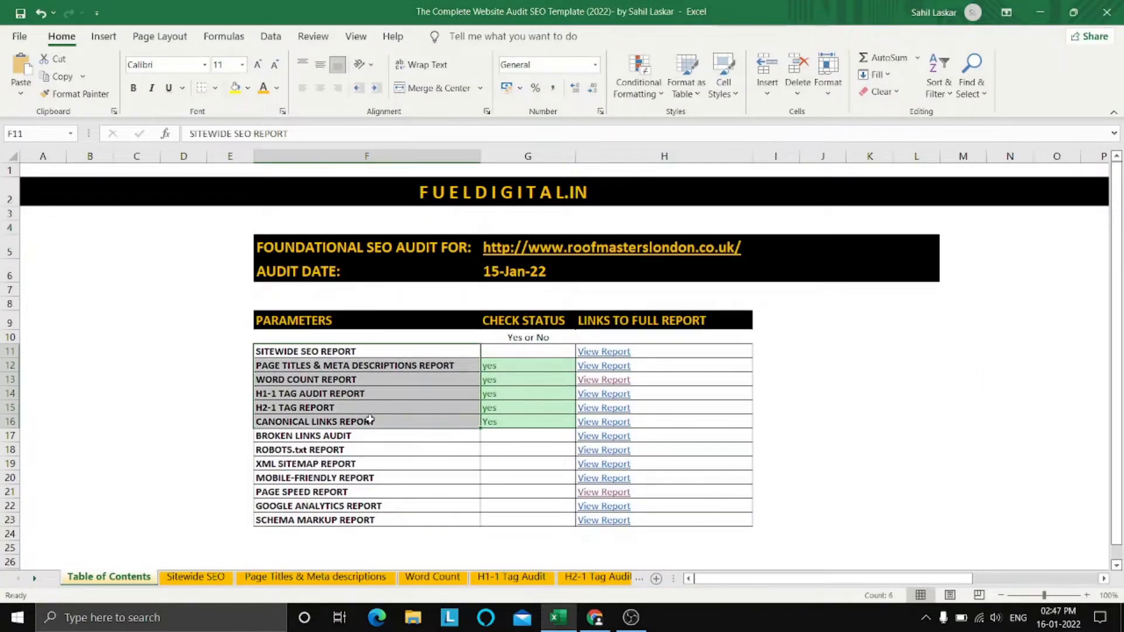
pyautogui.click(502, 449)
pyautogui.click(884, 378)
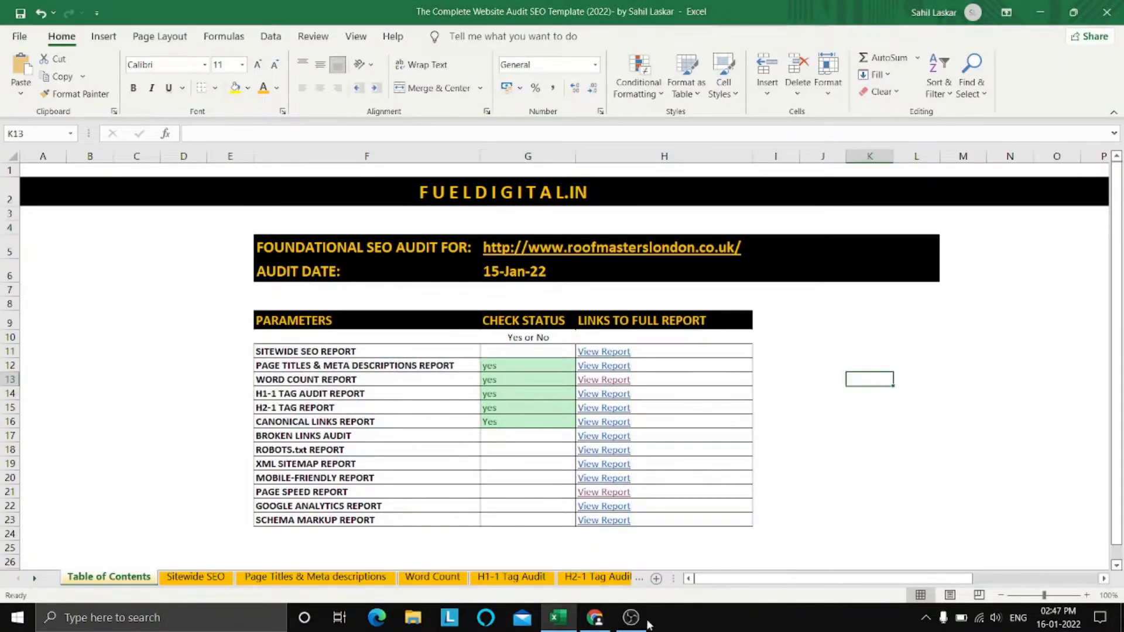
pyautogui.click(590, 619)
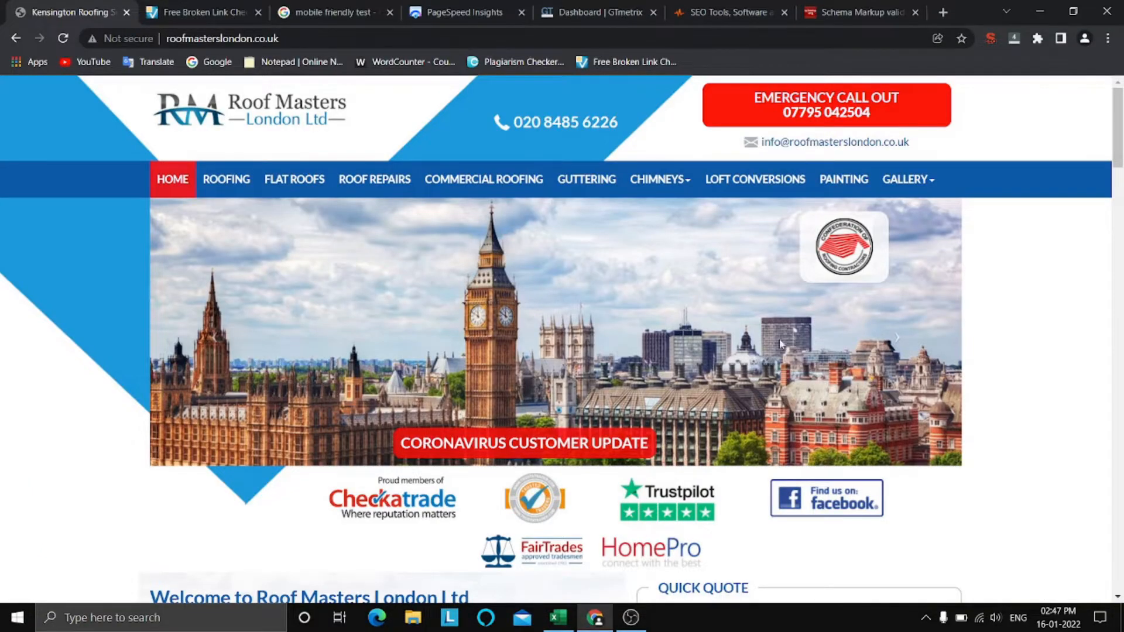
pyautogui.scroll(-15, 1050, 319)
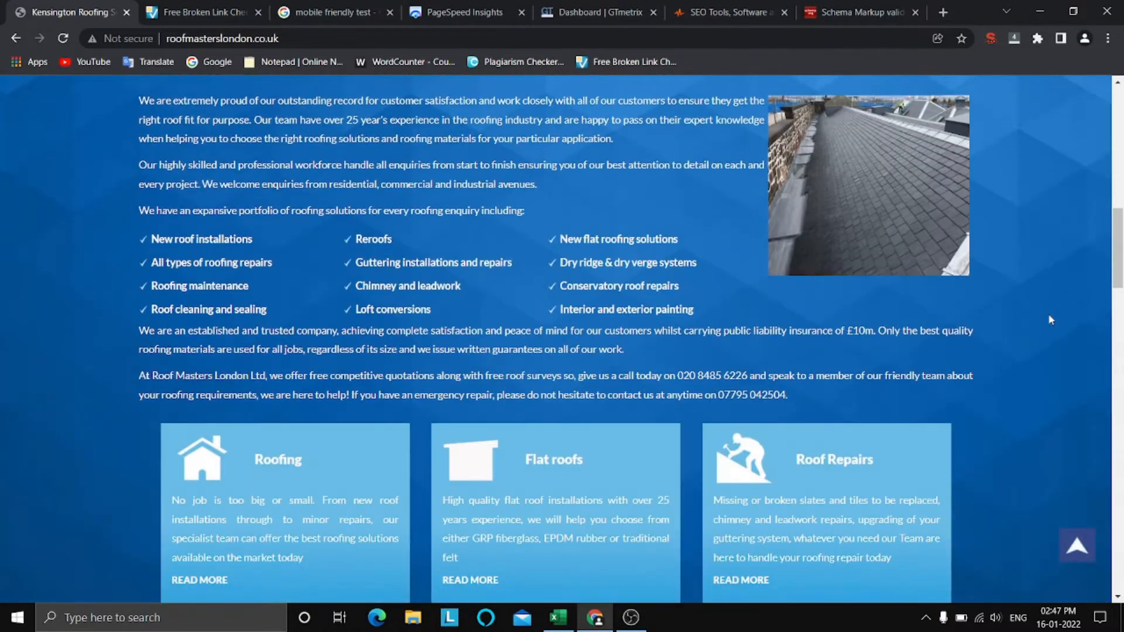
pyautogui.click(1081, 533)
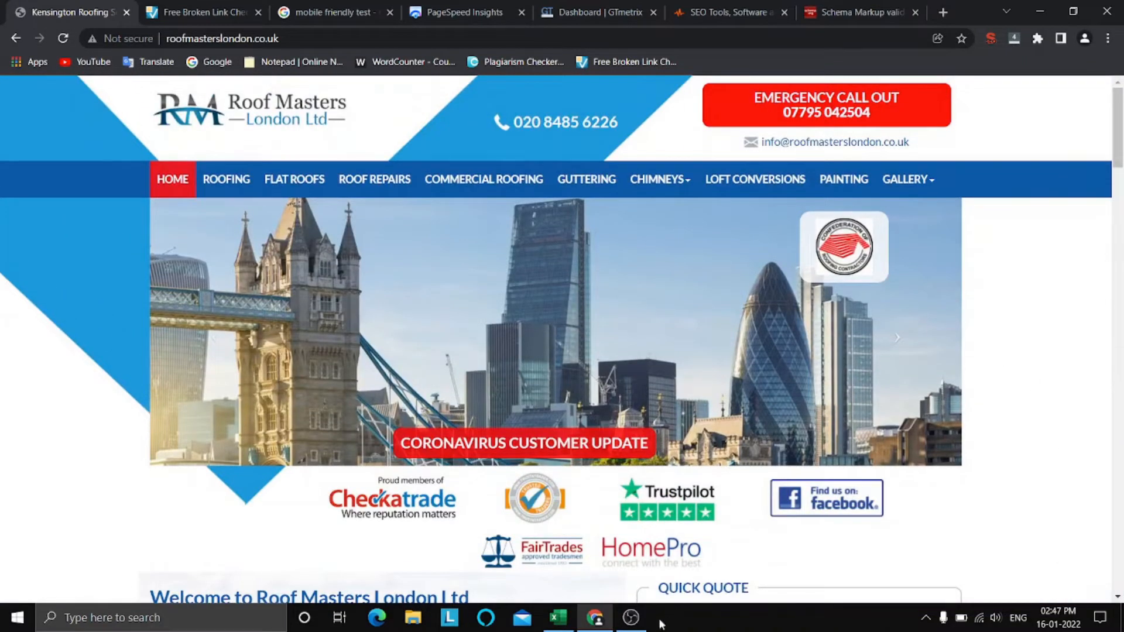
pyautogui.click(559, 618)
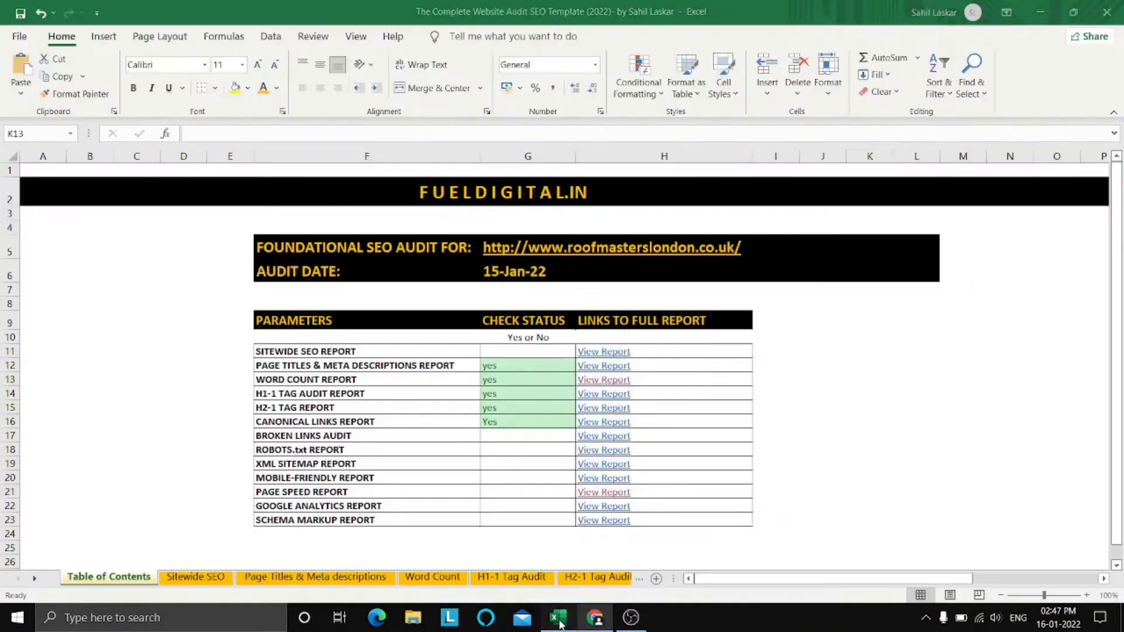
pyautogui.click(1062, 323)
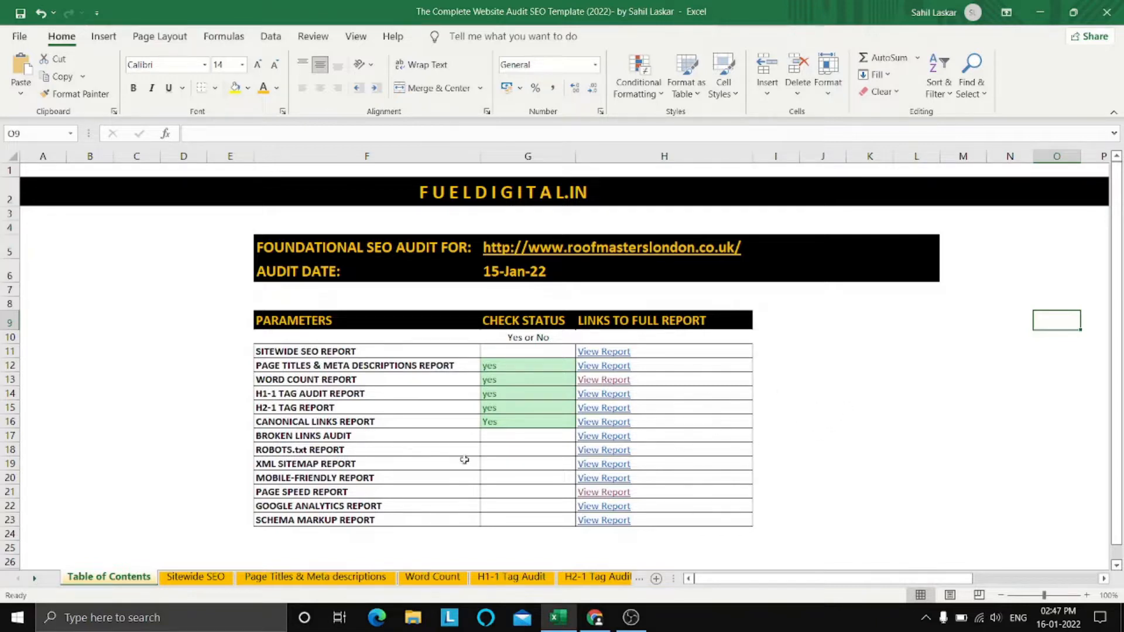
# Open the Word Count report from the Table of Contents and review the word counts per URL.
pyautogui.click(602, 380)
pyautogui.click(951, 433)
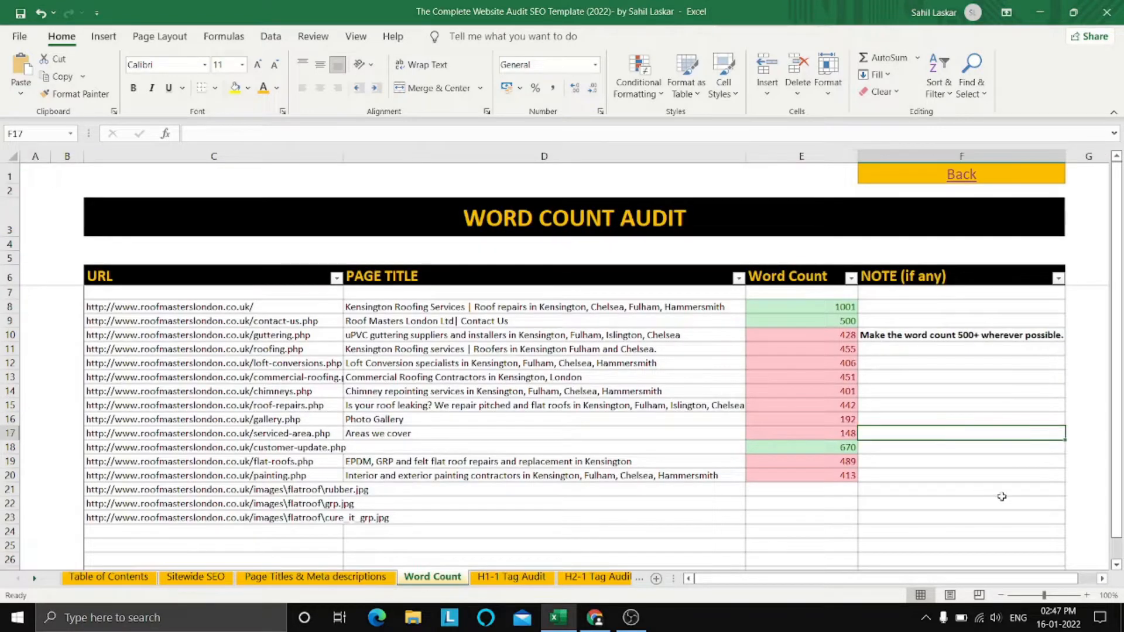
pyautogui.click(802, 546)
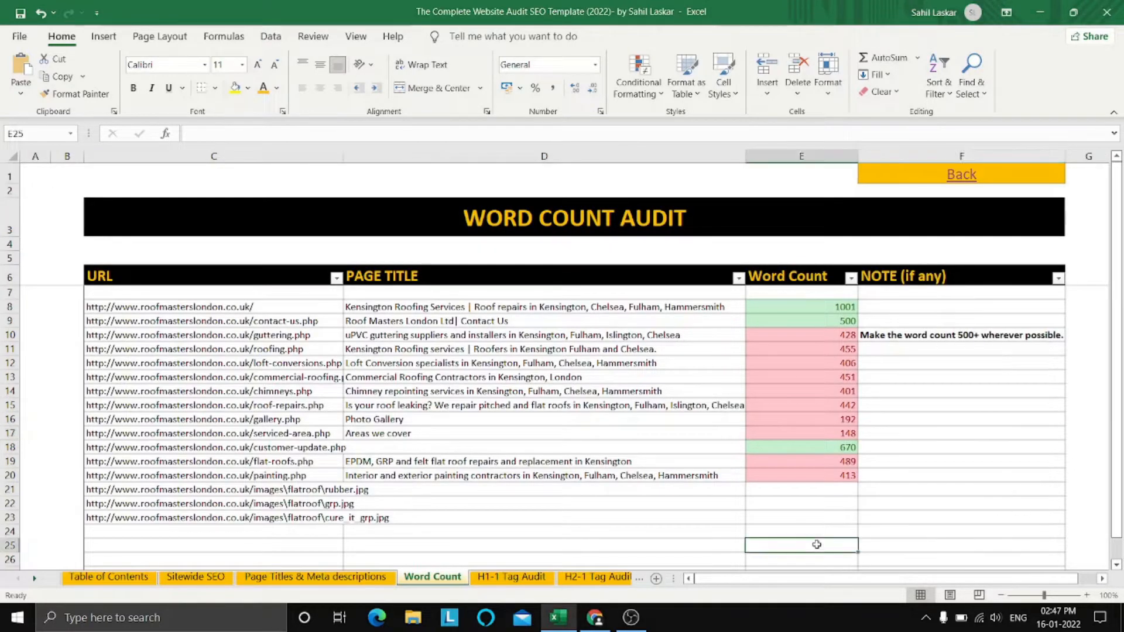
# Enter the test word counts 456, 500 and 5678 in cells E24 to E26 of the Word Count sheet.
pyautogui.click(801, 506)
pyautogui.click(801, 528)
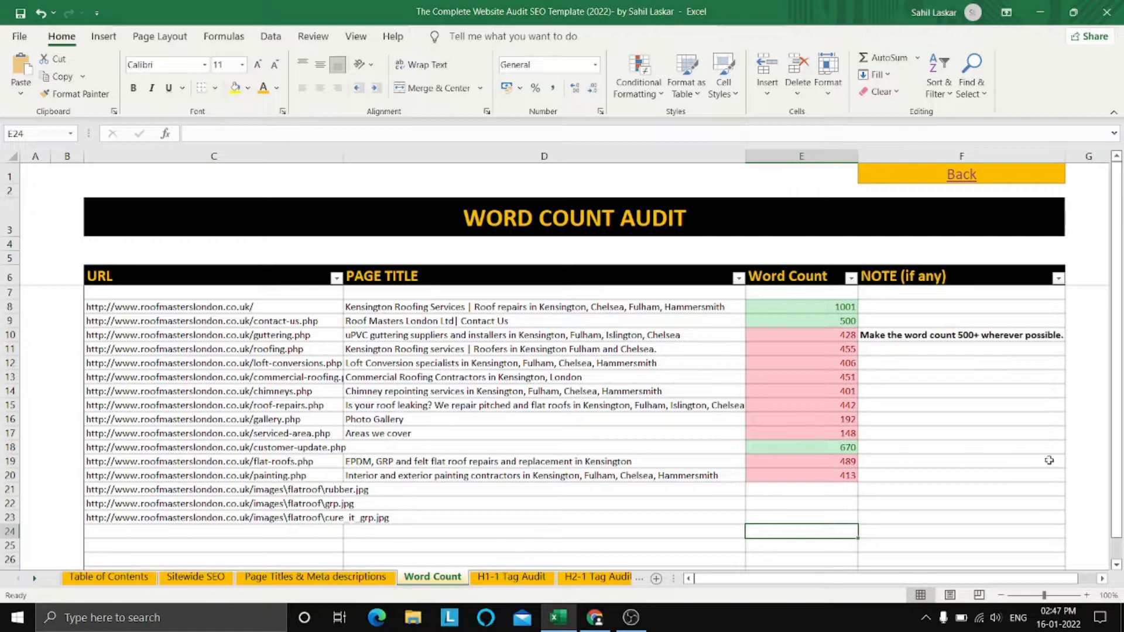
pyautogui.write('456')
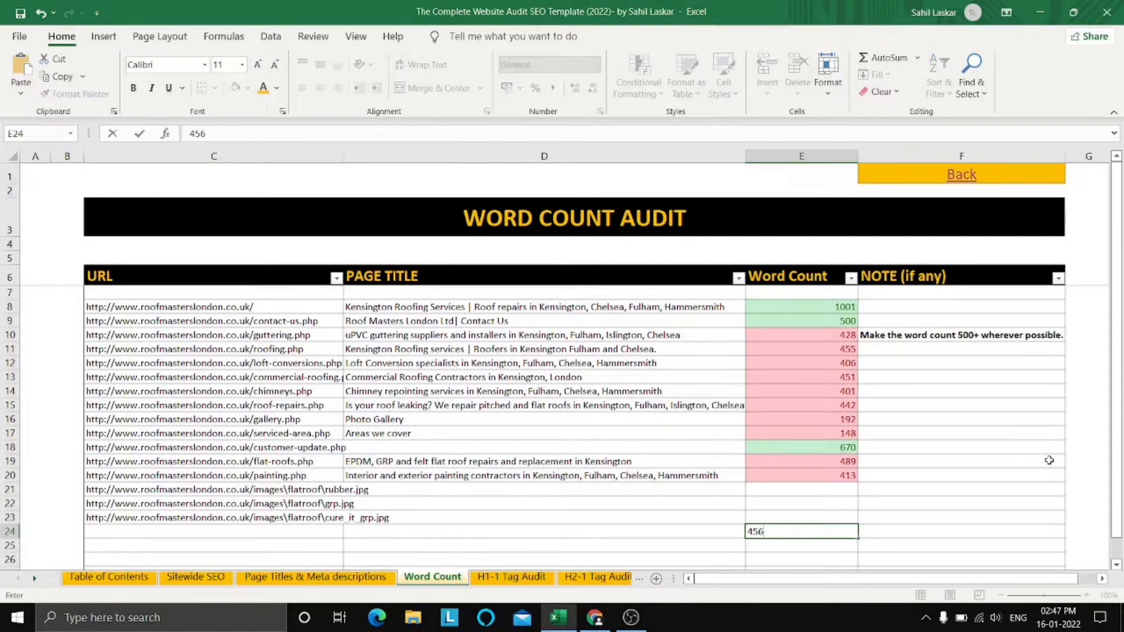
pyautogui.press('Return')
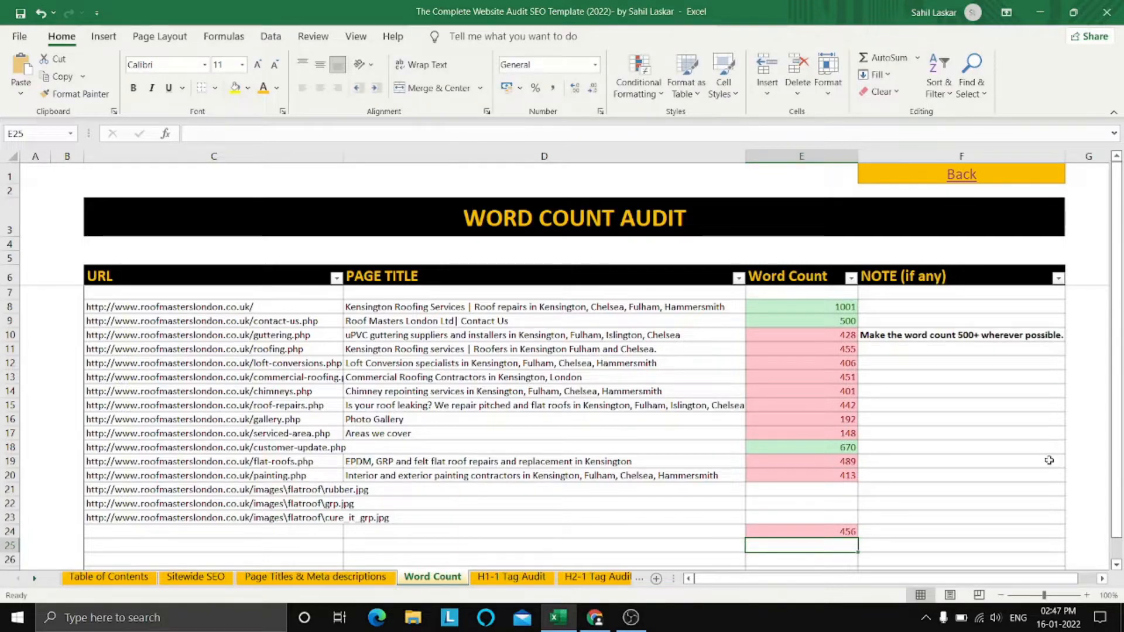
pyautogui.write('500')
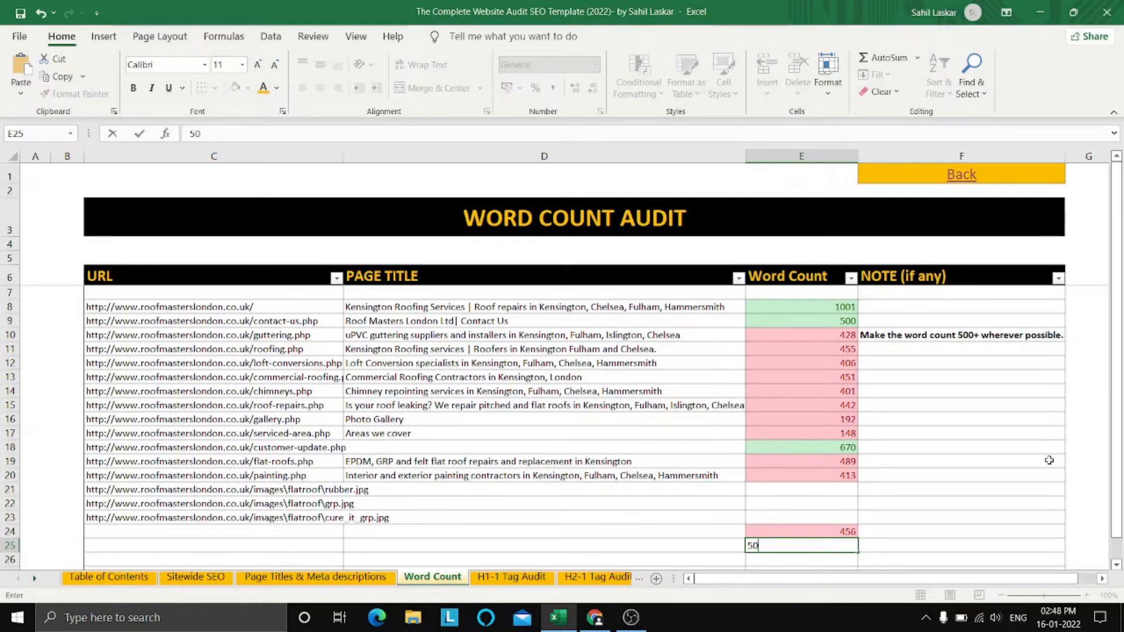
pyautogui.press('Return')
pyautogui.write('5678')
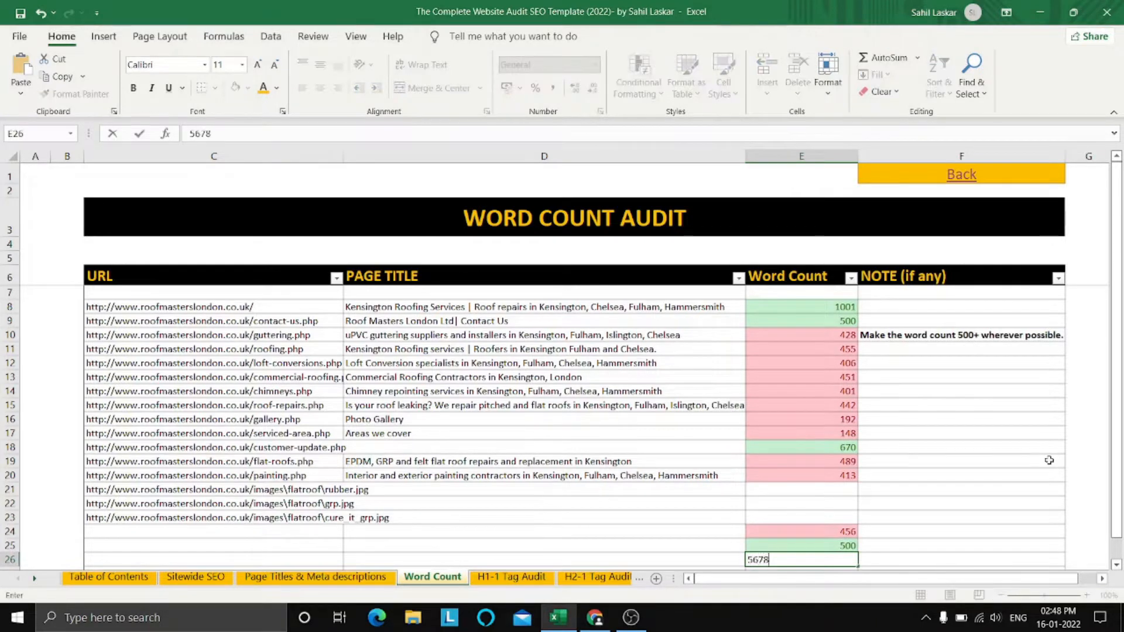
pyautogui.press('Return')
# Try a word count of 0 in cell E22 and leave the cell empty.
pyautogui.press('Up')
pyautogui.press('Up')
pyautogui.press('Up')
pyautogui.press('Up')
pyautogui.press('Up')
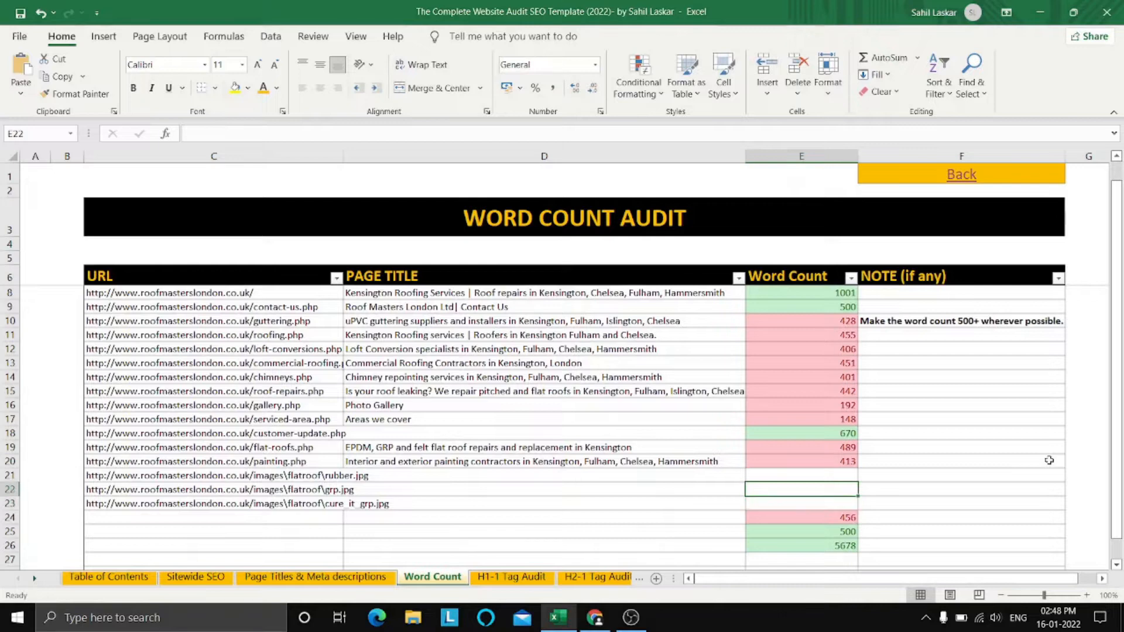
pyautogui.write('0')
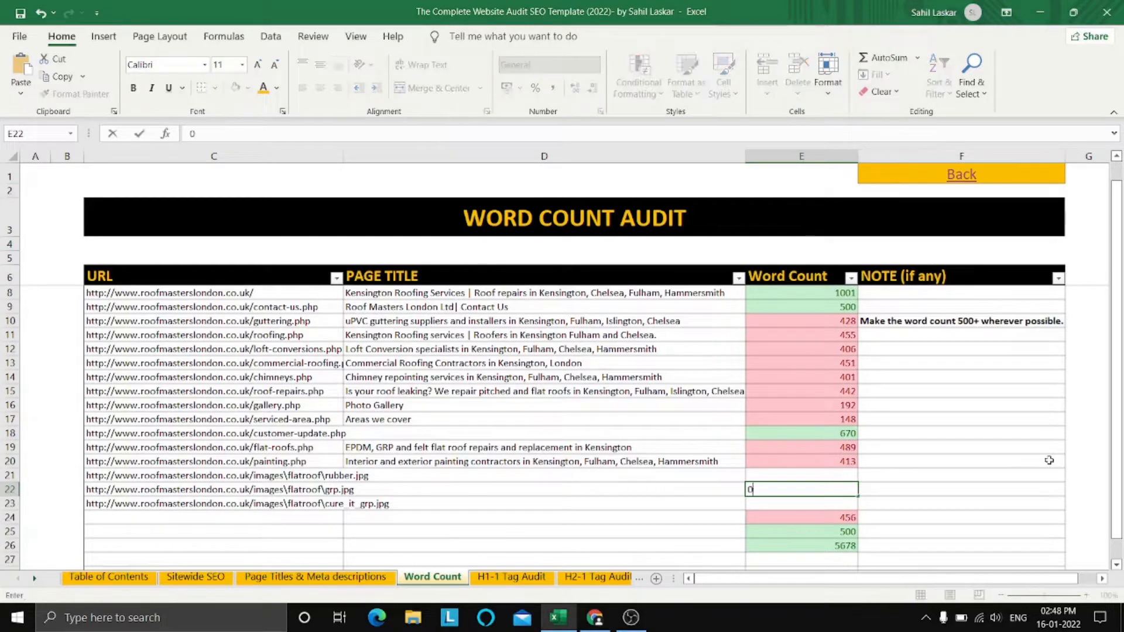
pyautogui.press('Return')
pyautogui.press('Up')
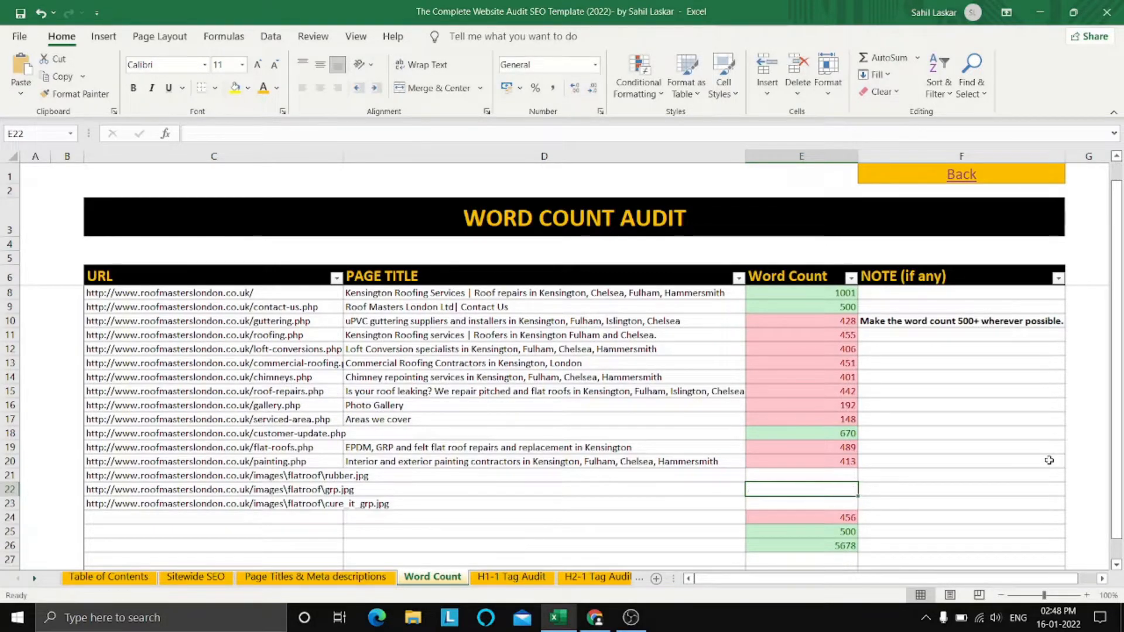
# Clear the test word counts from cells E24 to E26.
pyautogui.press('Down')
pyautogui.press('Down')
pyautogui.press('Delete')
pyautogui.press('Down')
pyautogui.press('Delete')
pyautogui.press('Down')
pyautogui.press('Delete')
pyautogui.press('Up')
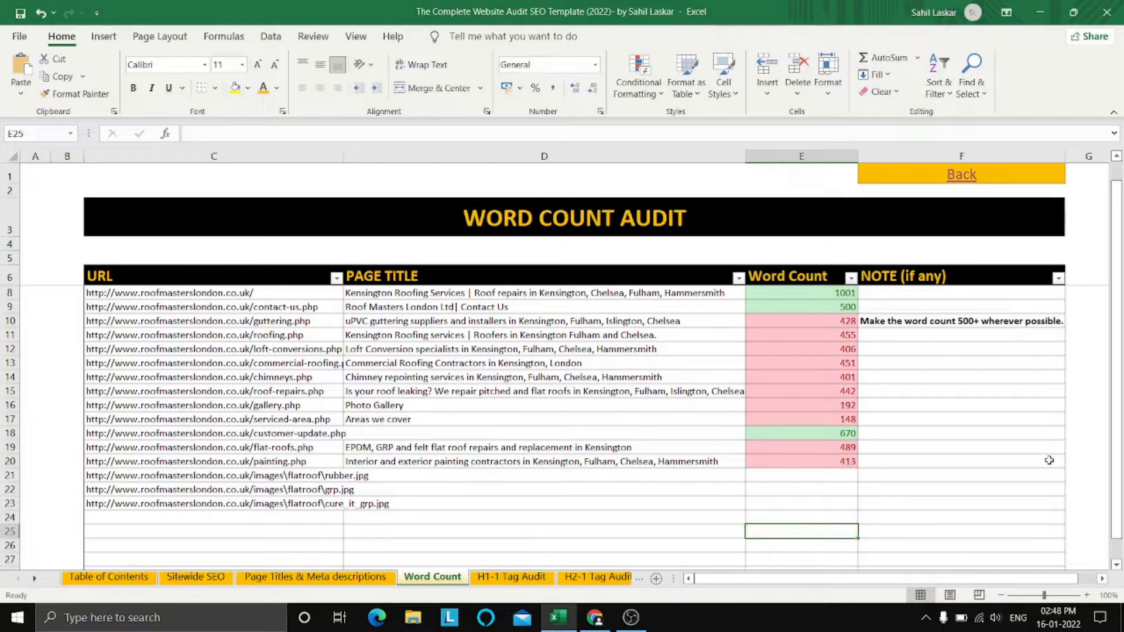
pyautogui.press('Up')
pyautogui.press('Up')
pyautogui.scroll(1, 1049, 461)
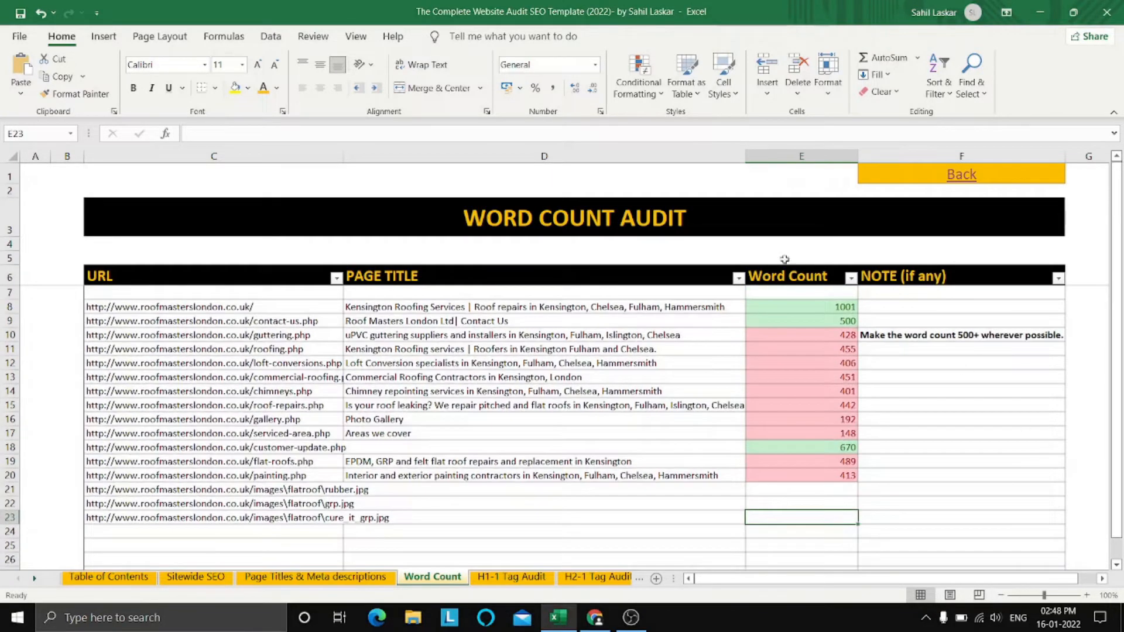
# Return to the Table of Contents, look over the remaining parameters and open the Broken Links Audit report.
pyautogui.click(970, 182)
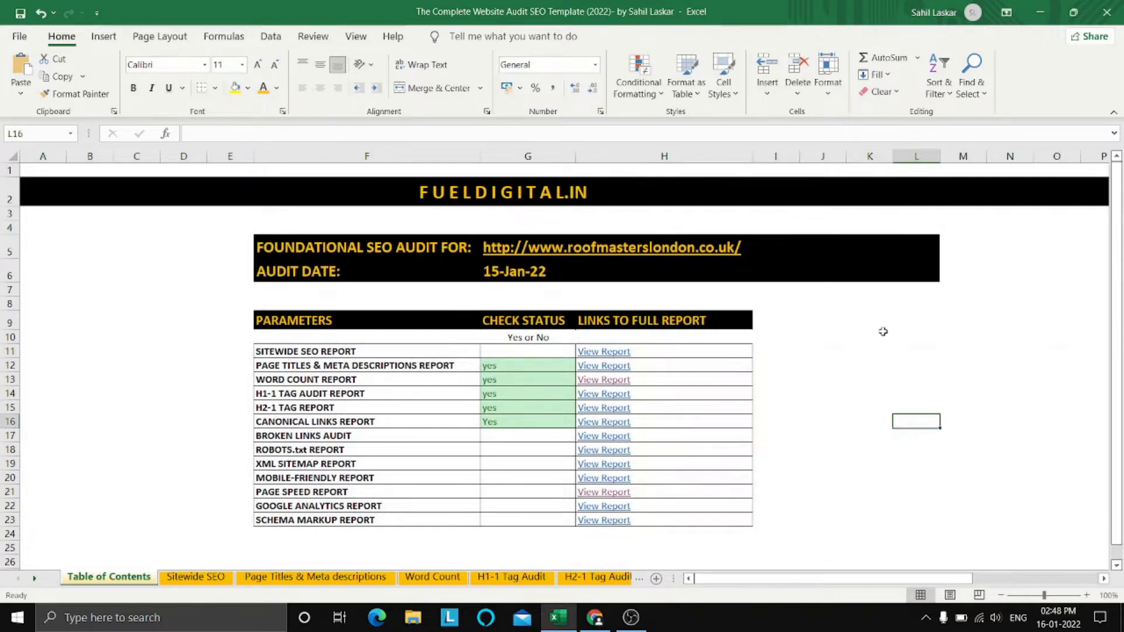
pyautogui.moveTo(380, 437); pyautogui.dragTo(374, 520)
pyautogui.click(922, 406)
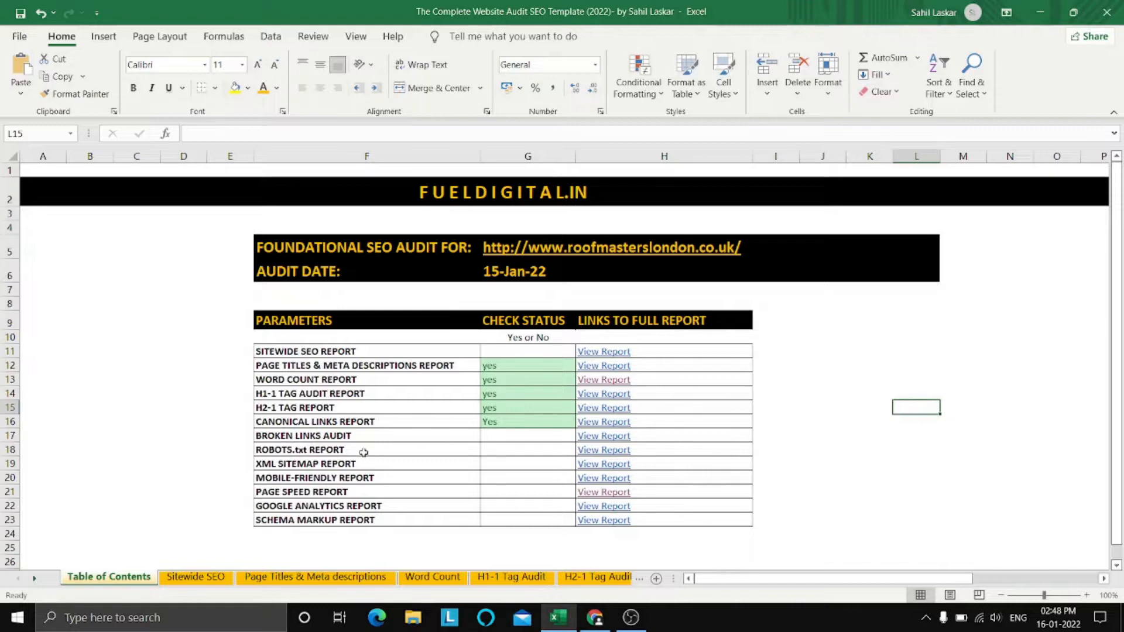
pyautogui.click(343, 436)
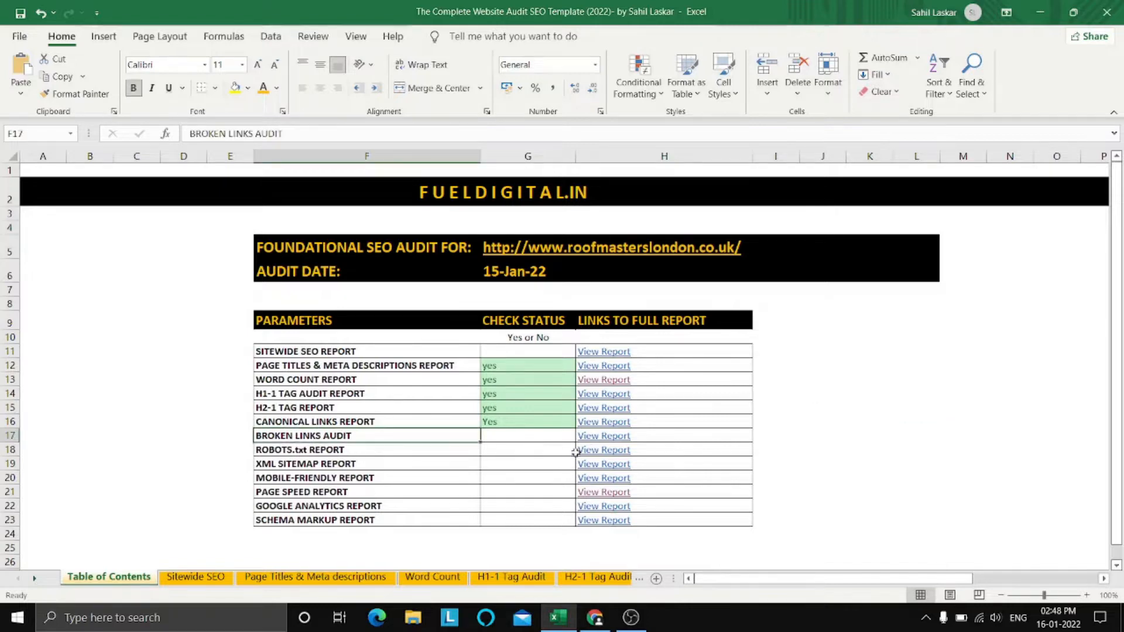
pyautogui.click(601, 437)
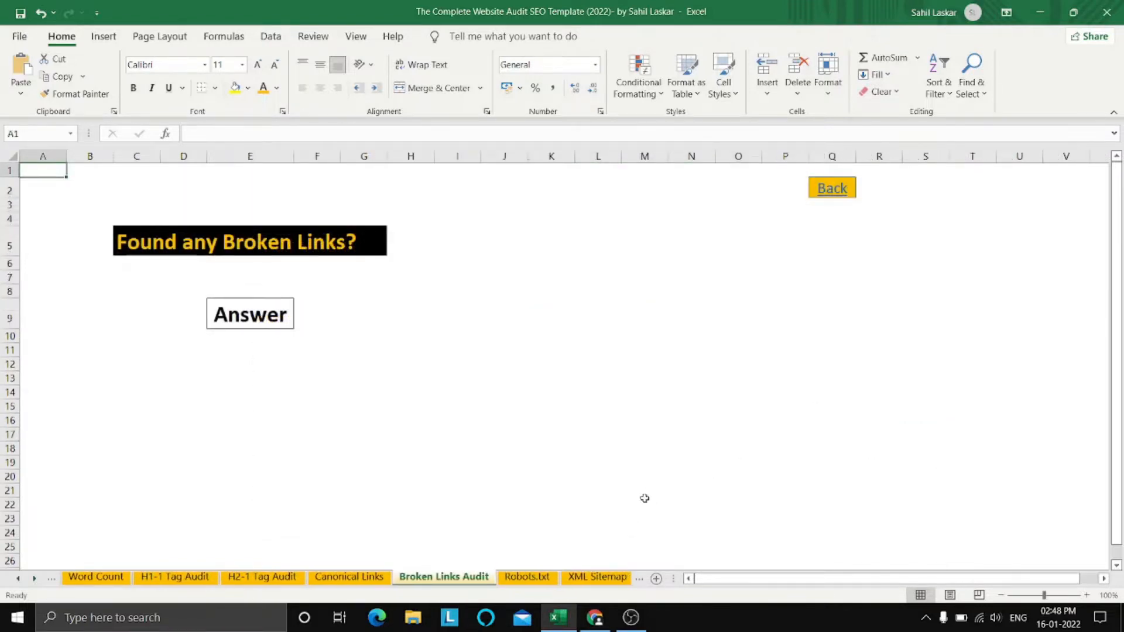
pyautogui.click(603, 627)
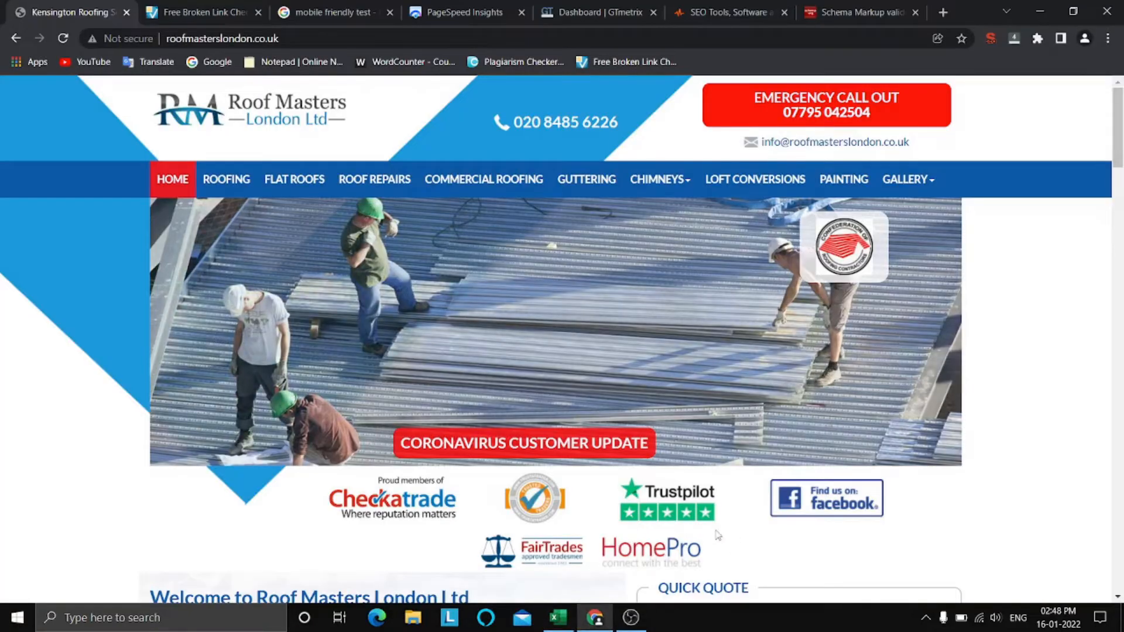
pyautogui.click(359, 37)
pyautogui.hotkey('ctrl', 'c')
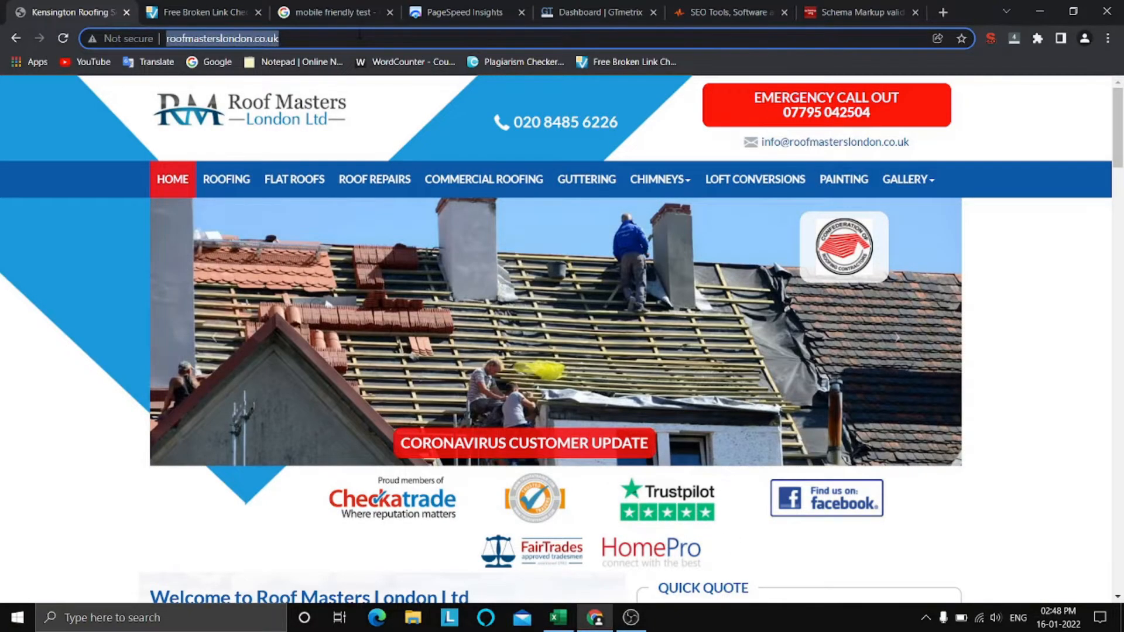
pyautogui.click(176, 12)
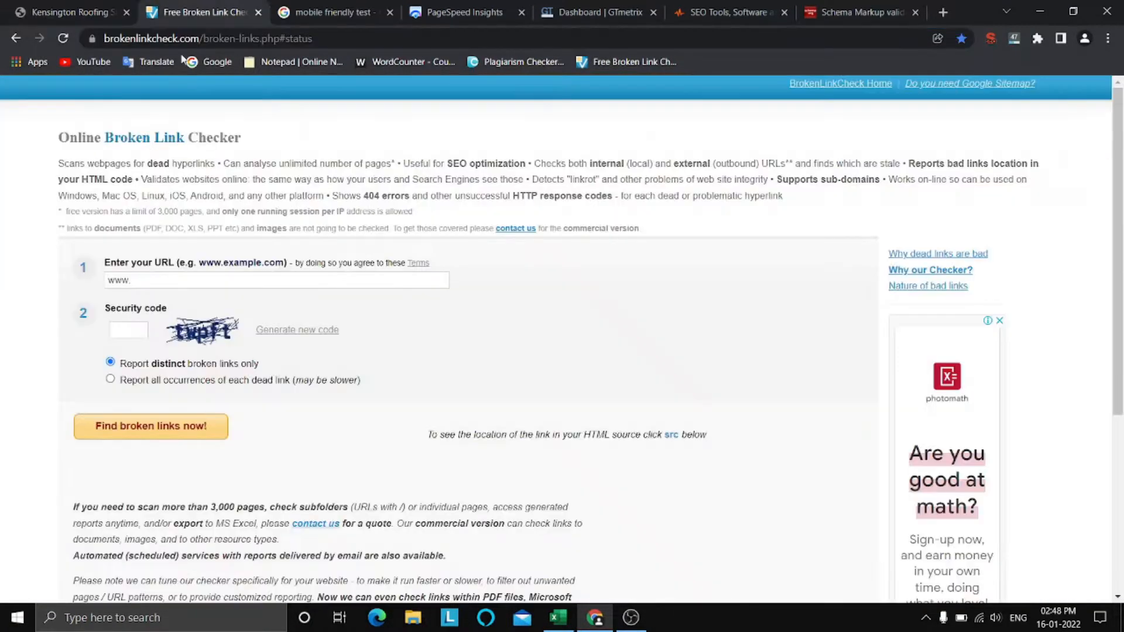
pyautogui.click(204, 279)
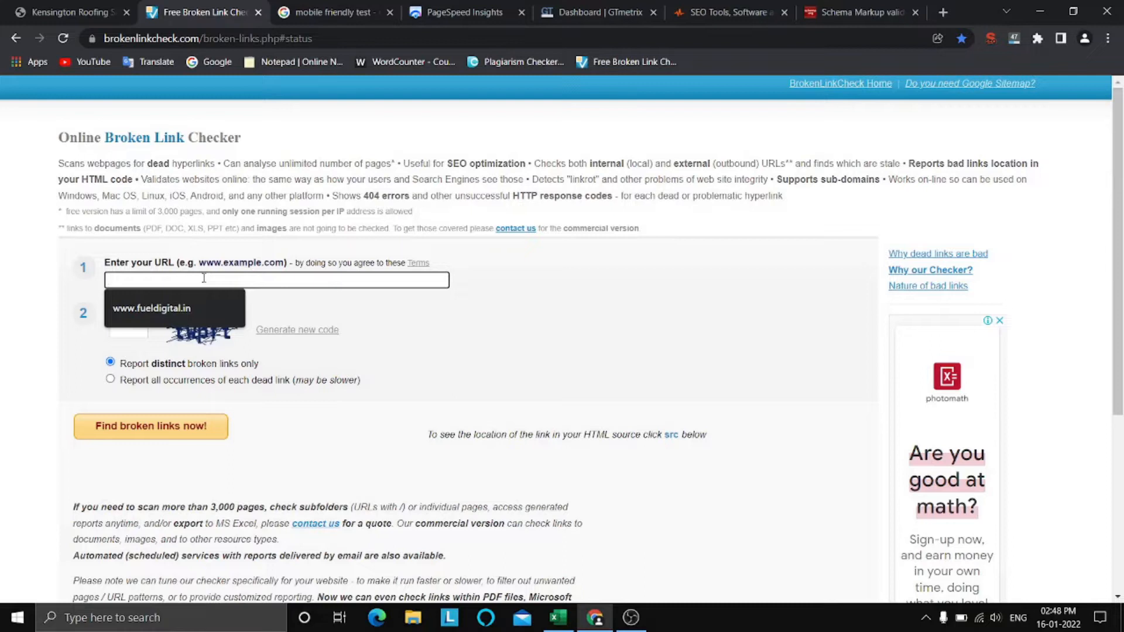
pyautogui.hotkey('ctrl', 'v')
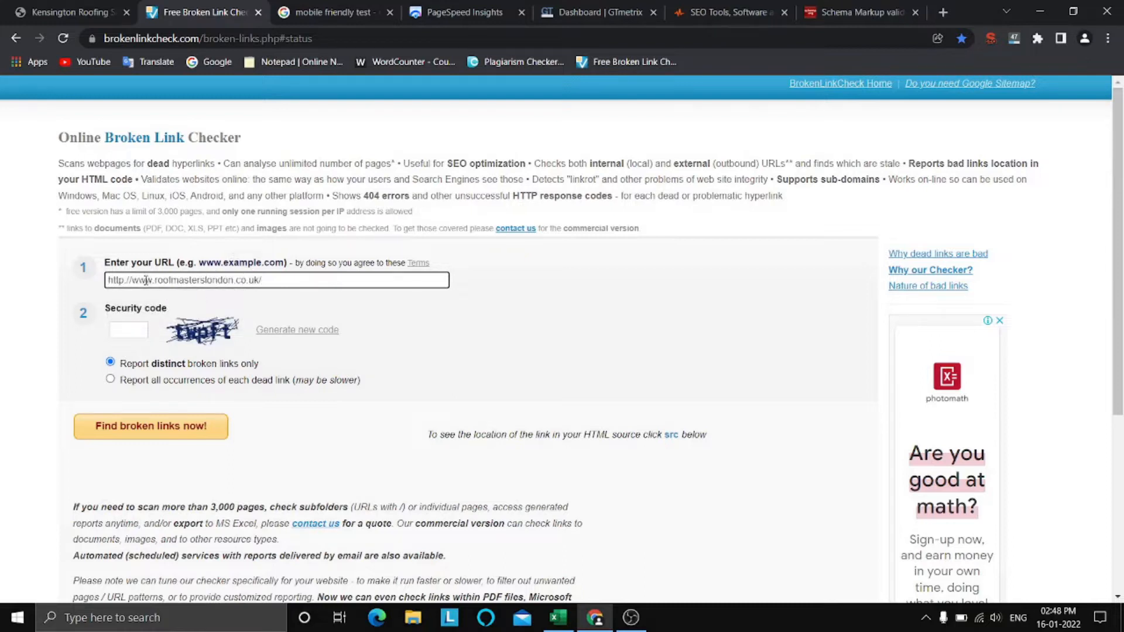
pyautogui.moveTo(133, 281); pyautogui.dragTo(81, 281)
pyautogui.press('BackSpace')
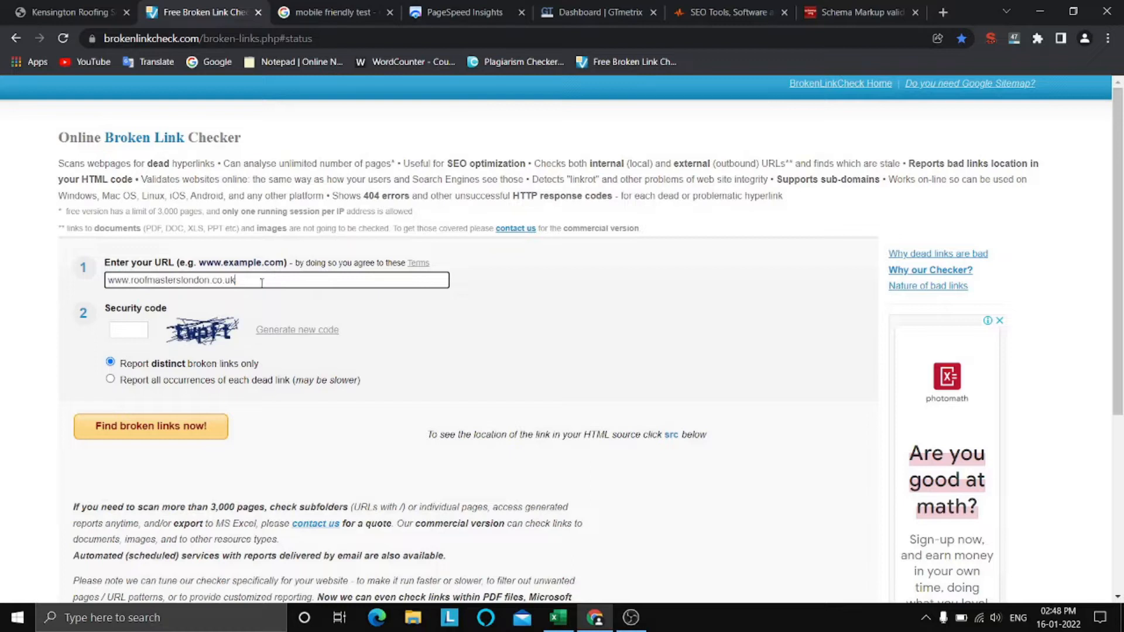
# Enter the security code, run the check for distinct broken links and bring its results into view.
pyautogui.click(127, 330)
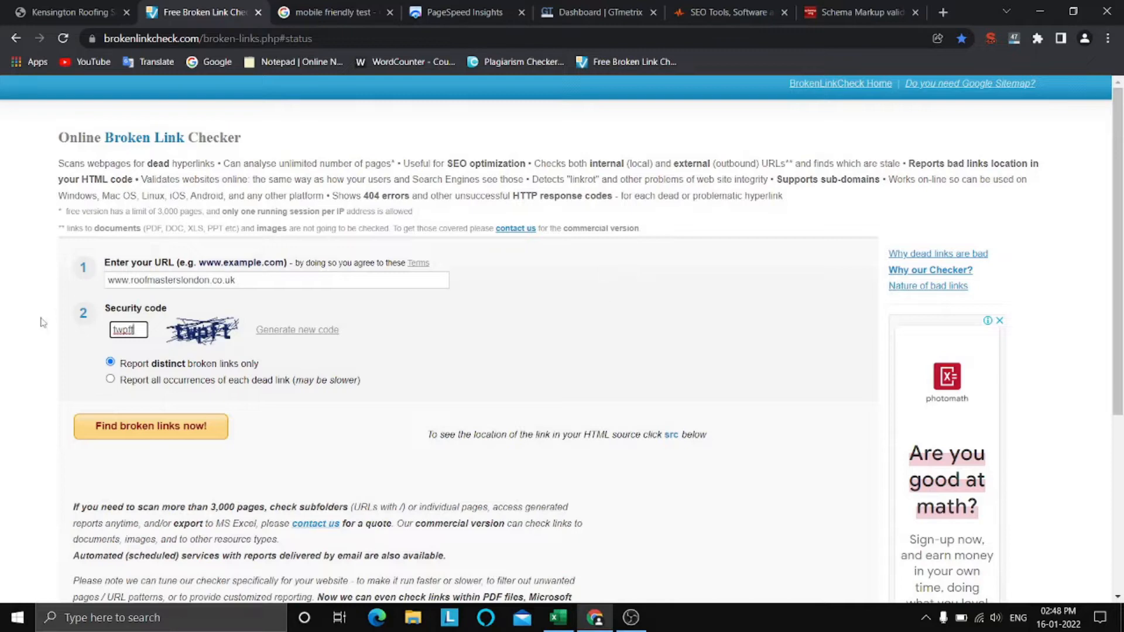
pyautogui.click(139, 431)
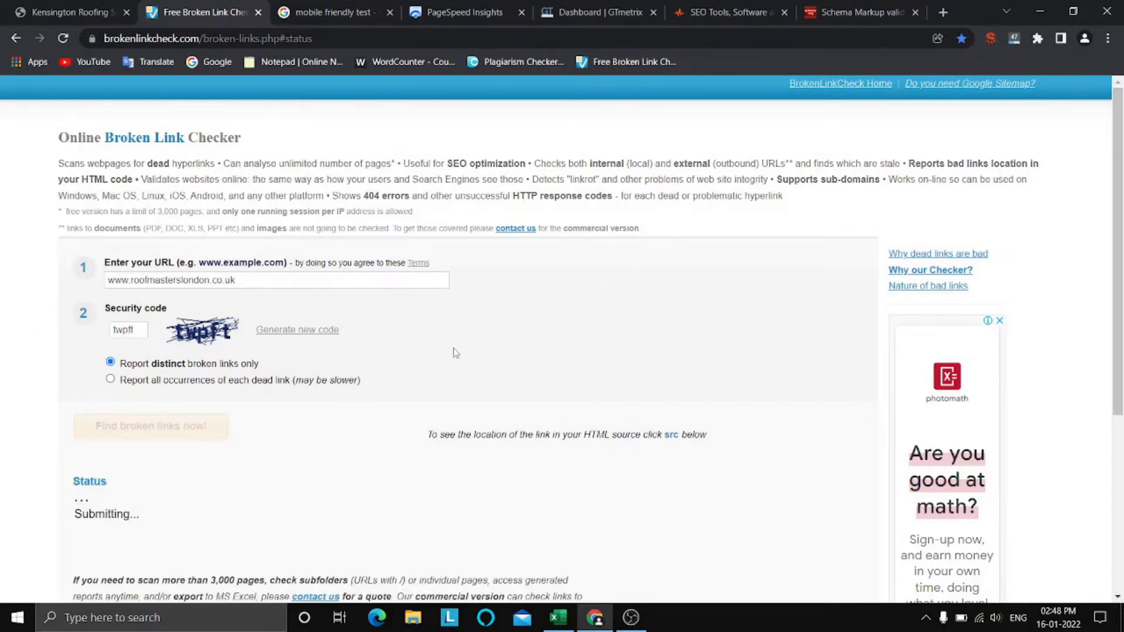
pyautogui.scroll(-2, 518, 329)
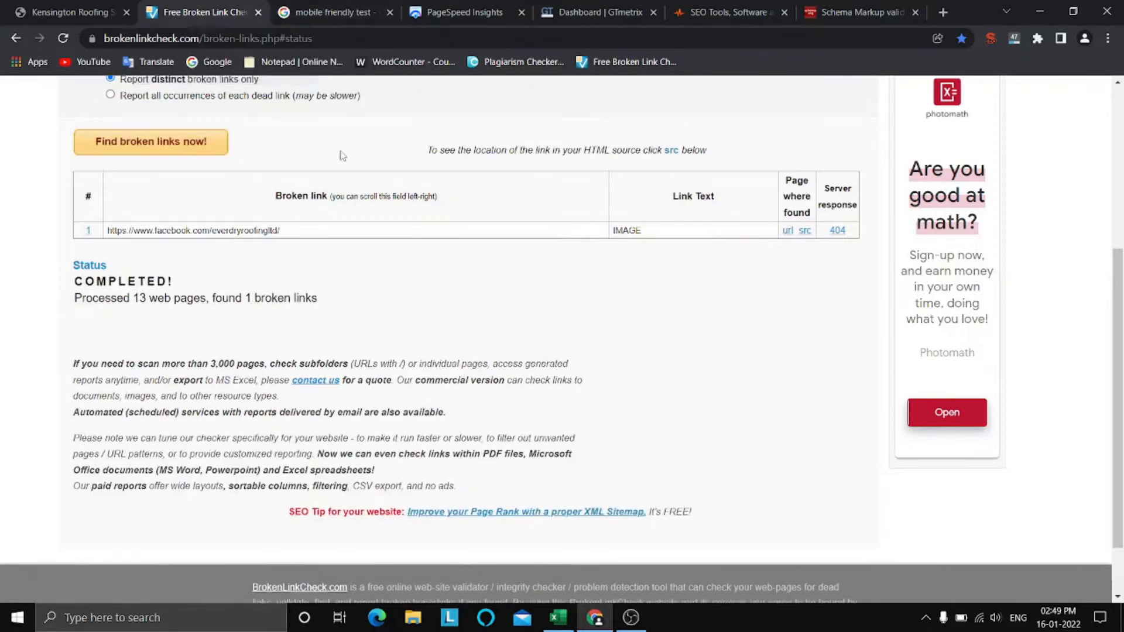
# Review the broken link results, open the page where the link was found, and close that page again.
pyautogui.scroll(3, 610, 321)
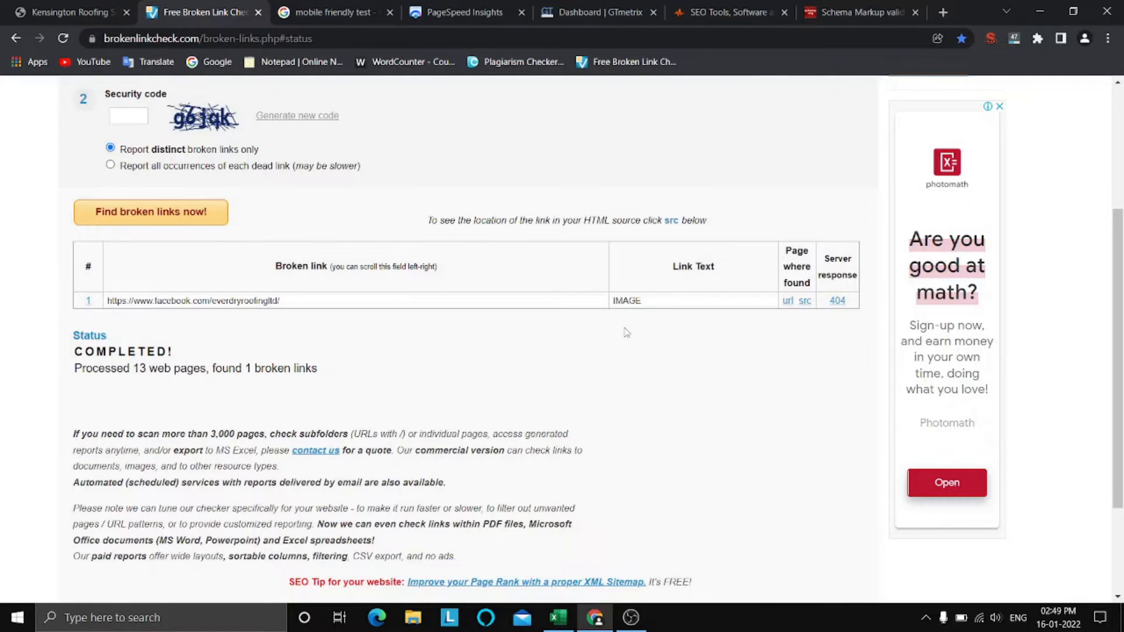
pyautogui.scroll(-1, 522, 331)
pyautogui.scroll(2, 492, 325)
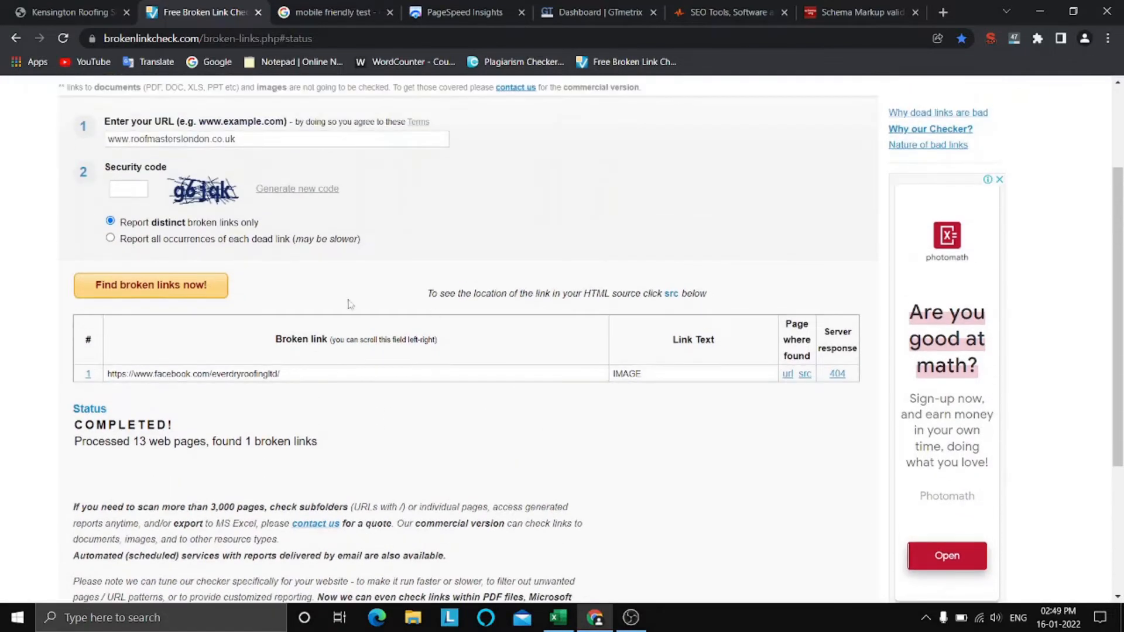
pyautogui.scroll(-1, 349, 304)
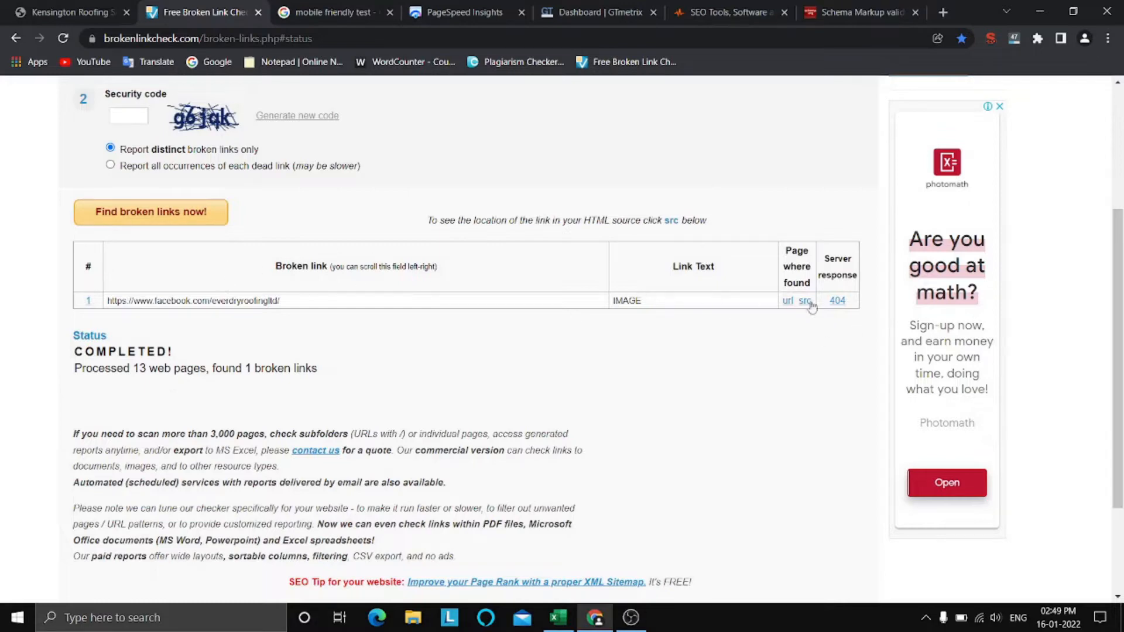
pyautogui.click(788, 302)
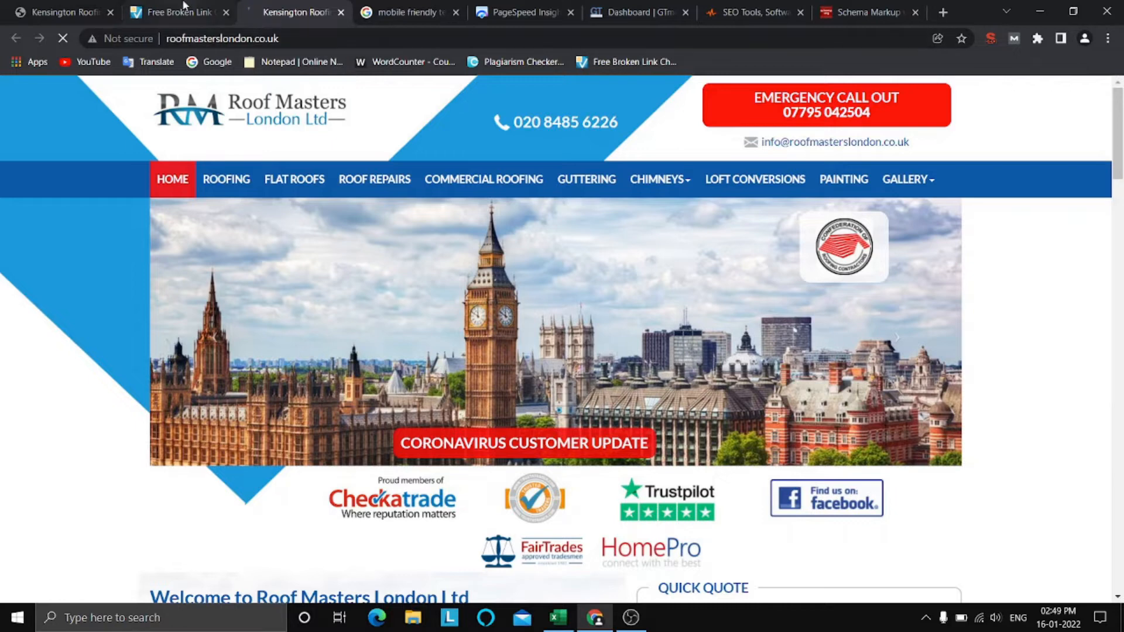
pyautogui.click(183, 6)
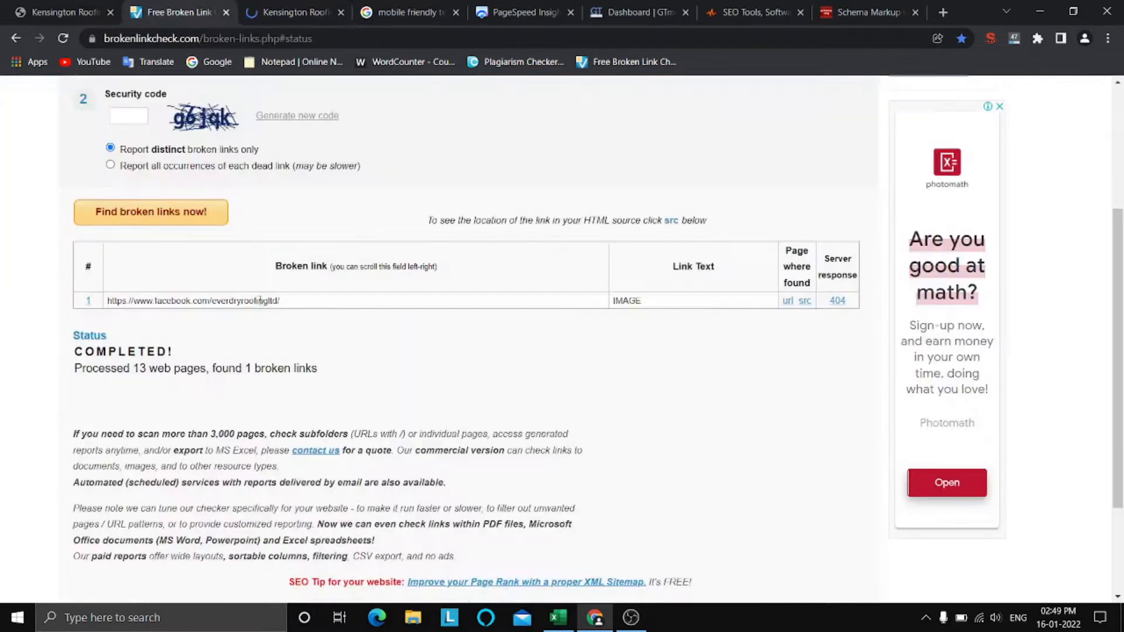
pyautogui.click(341, 13)
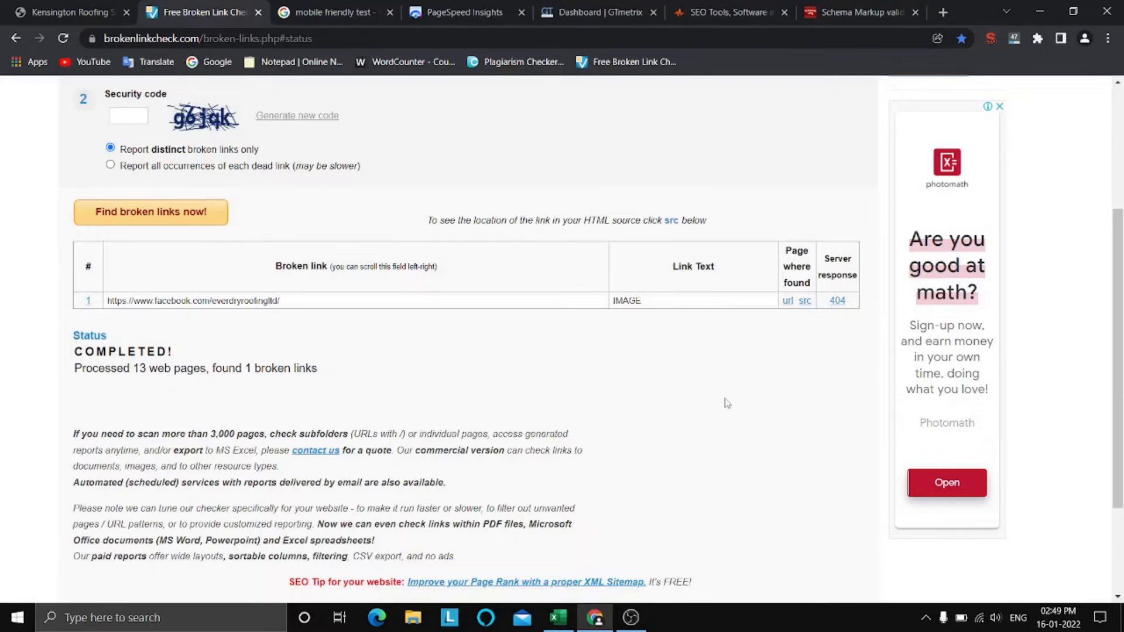
# Capture a screenshot of the broken links table and status, and save it to the Desktop as a JPG named broken link test.
pyautogui.press('super+shift+s')
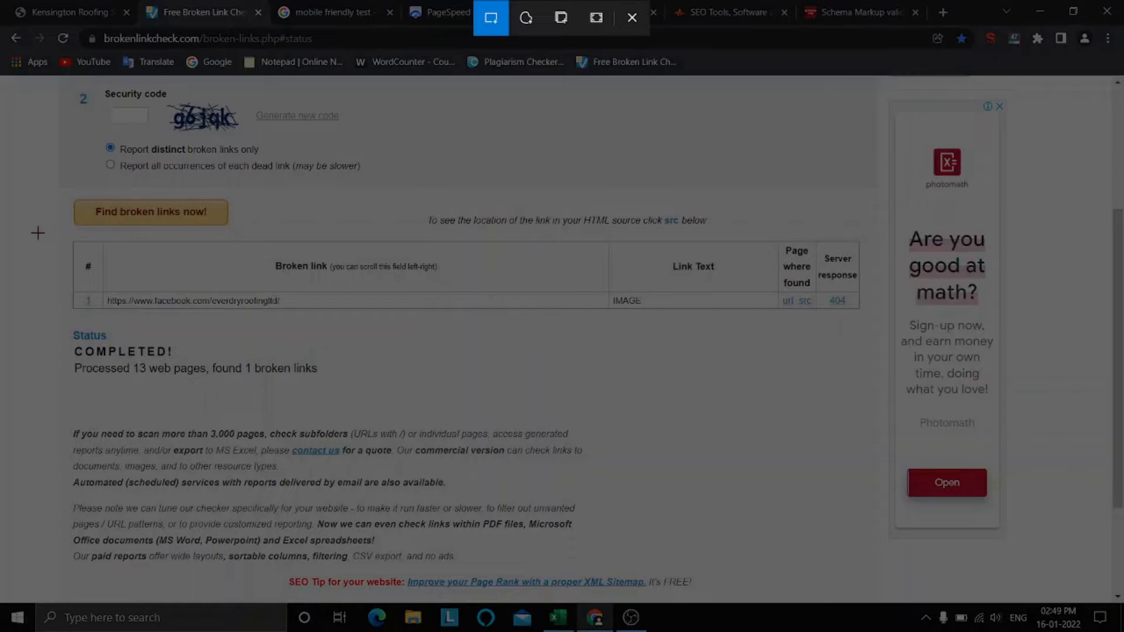
pyautogui.moveTo(60, 232)
pyautogui.mouseDown()
pyautogui.moveTo(286, 342)
pyautogui.moveTo(585, 400)
pyautogui.moveTo(877, 365)
pyautogui.moveTo(865, 381)
pyautogui.mouseUp()
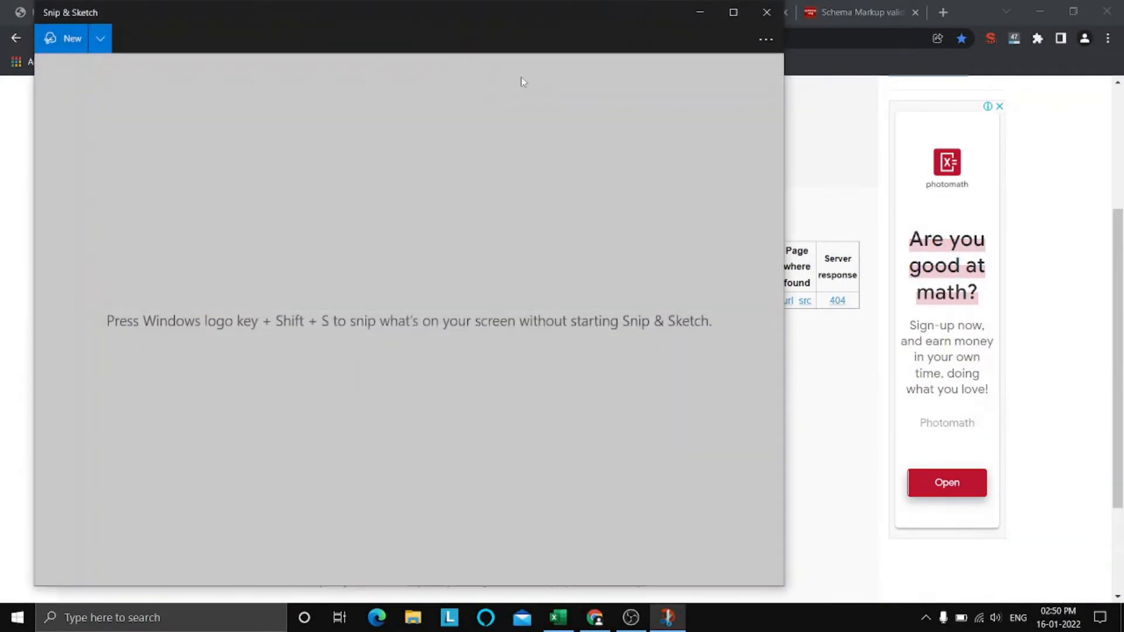
pyautogui.click(675, 39)
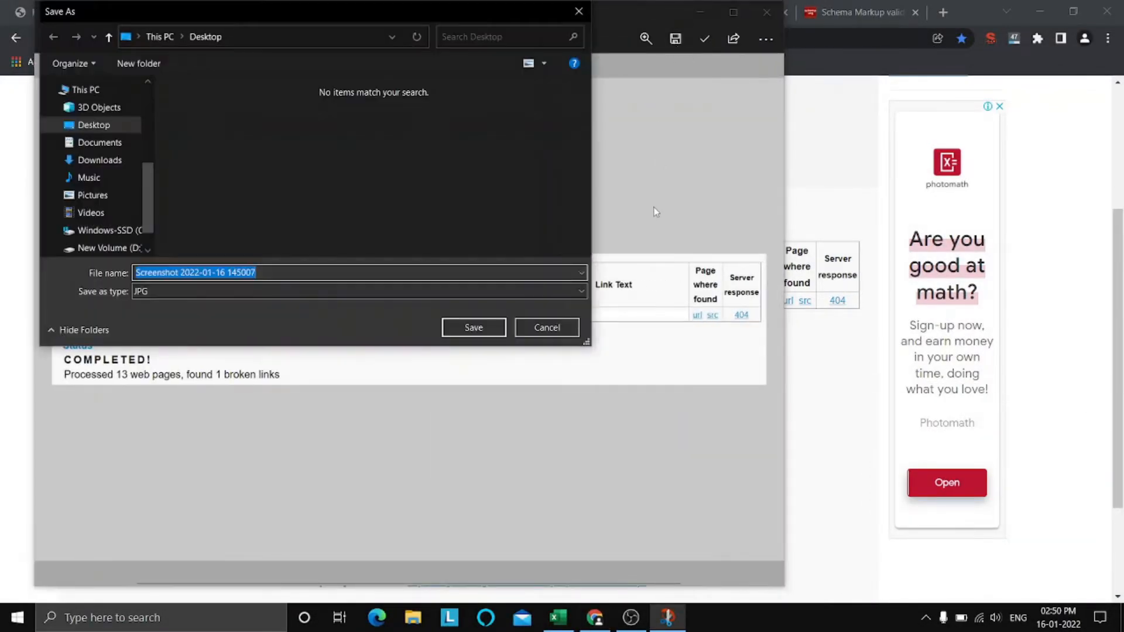
pyautogui.write('broken')
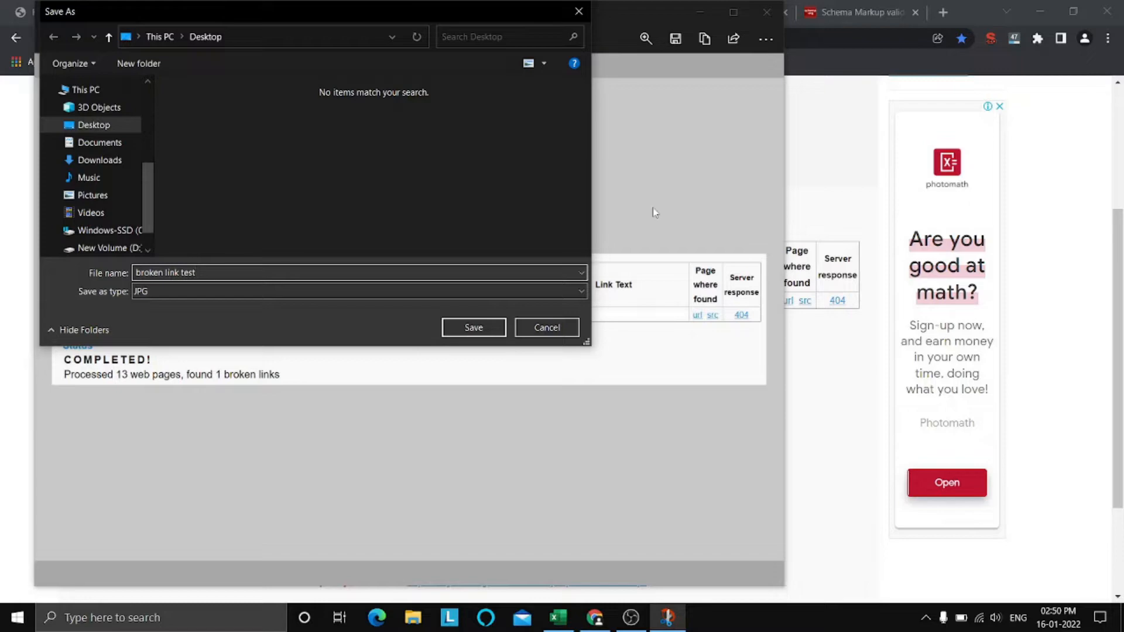
pyautogui.write(' link test')
pyautogui.click(462, 332)
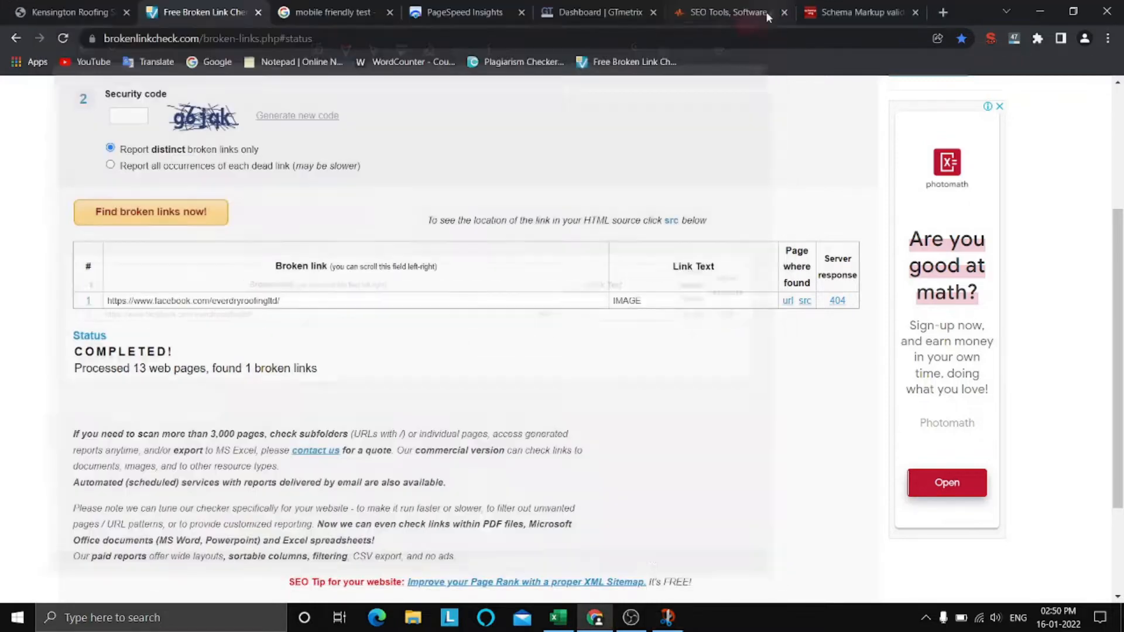
pyautogui.click(768, 12)
# Switch to Excel and answer "Found any Broken Links?" with Yes in cell E9.
pyautogui.click(558, 618)
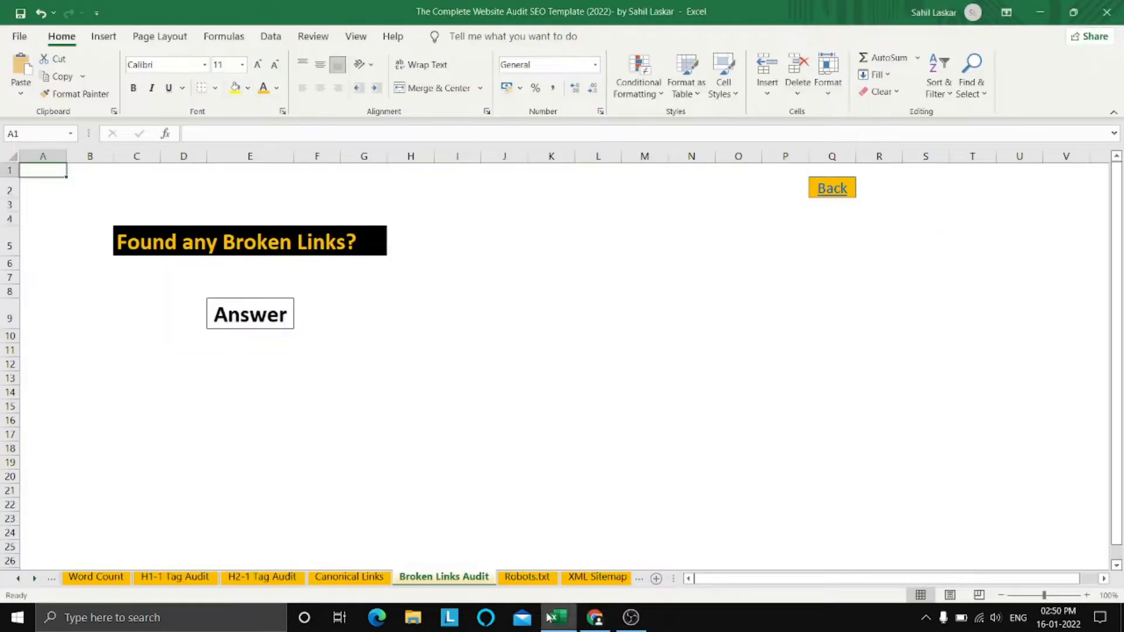
pyautogui.click(244, 320)
pyautogui.doubleClick(244, 320)
pyautogui.doubleClick(244, 321)
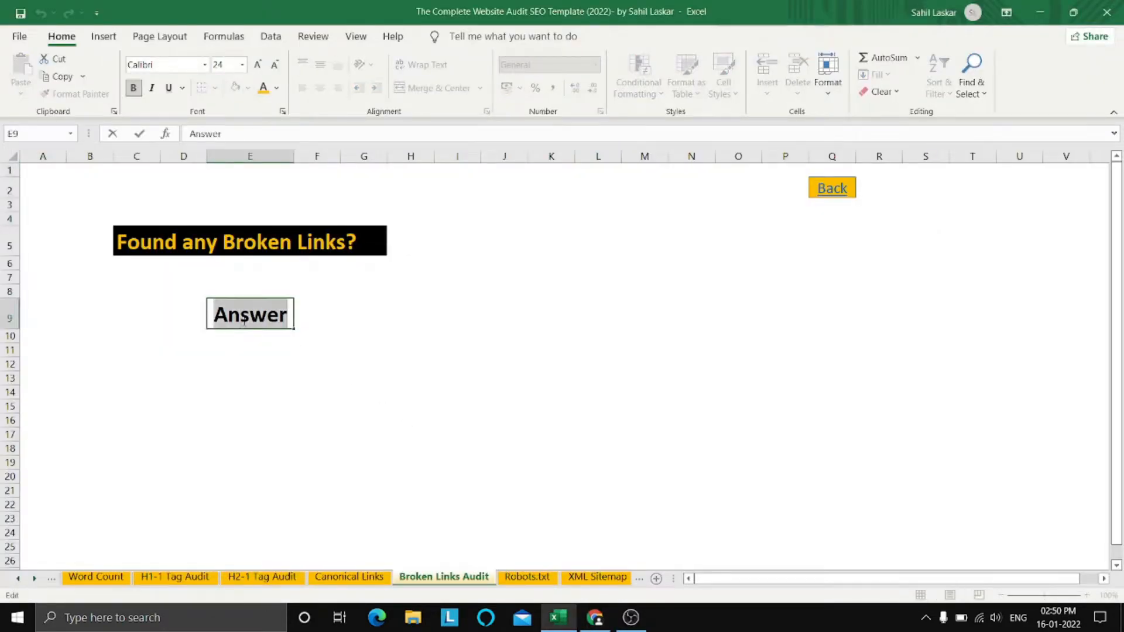
pyautogui.write('Yes')
pyautogui.click(502, 364)
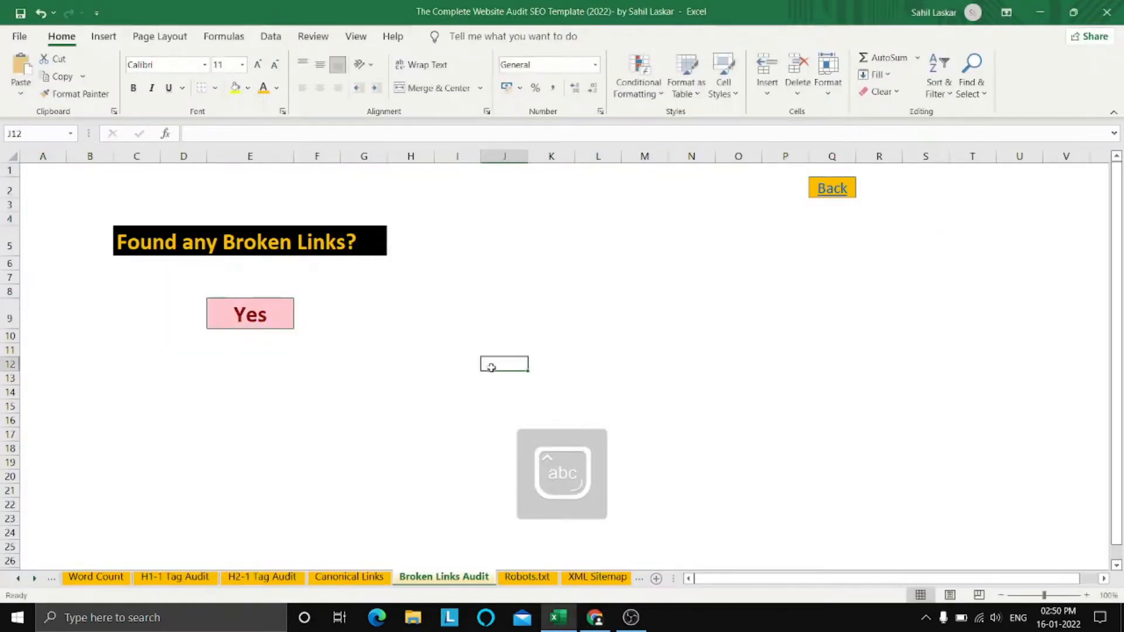
# Insert the broken link test picture from the Desktop and place it beside the answer, starting around cell H8.
pyautogui.click(501, 265)
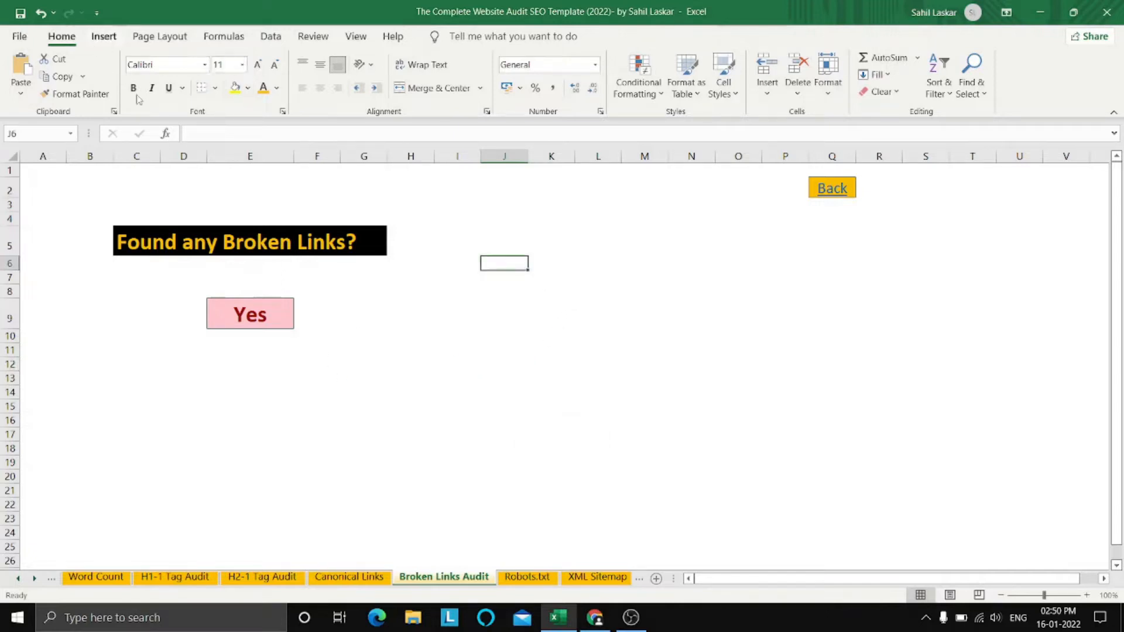
pyautogui.click(104, 35)
pyautogui.click(168, 73)
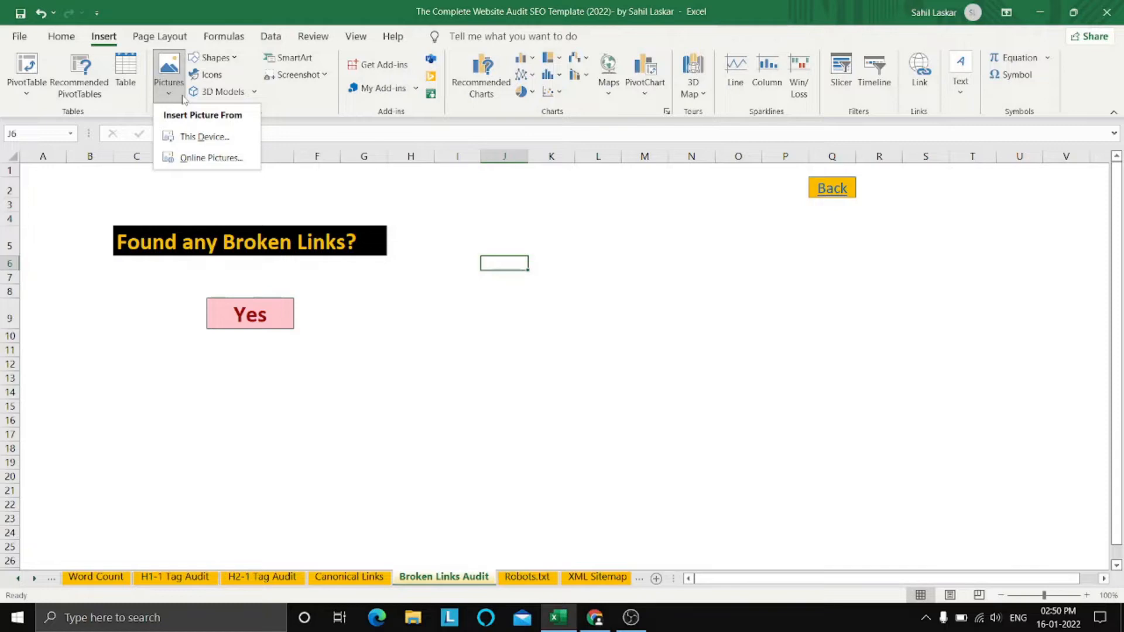
pyautogui.click(209, 144)
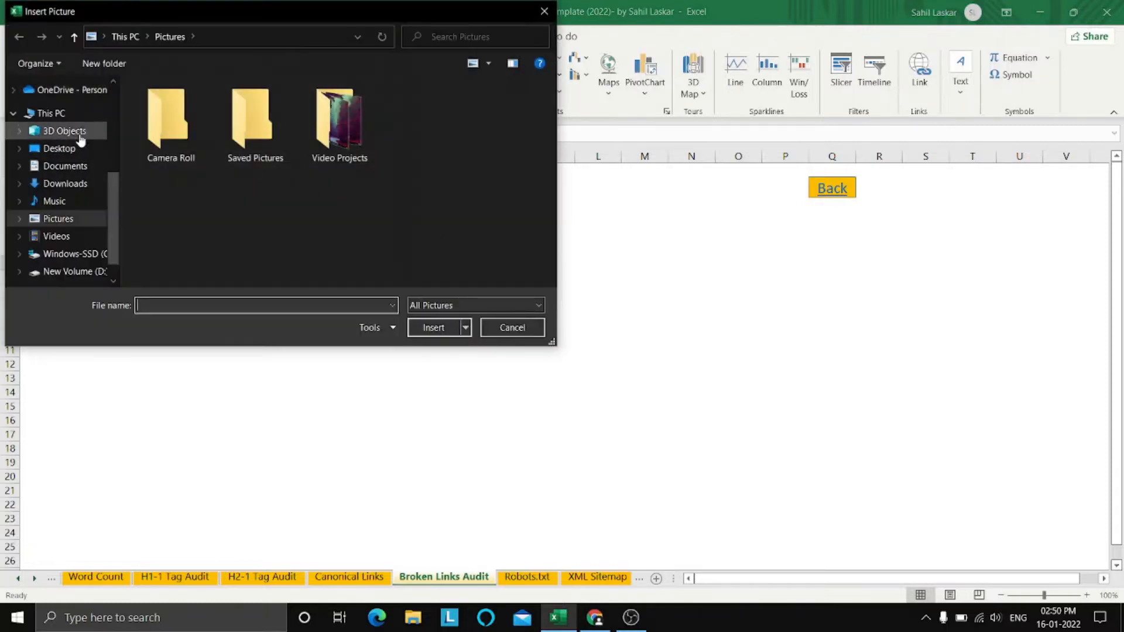
pyautogui.click(59, 149)
pyautogui.click(170, 126)
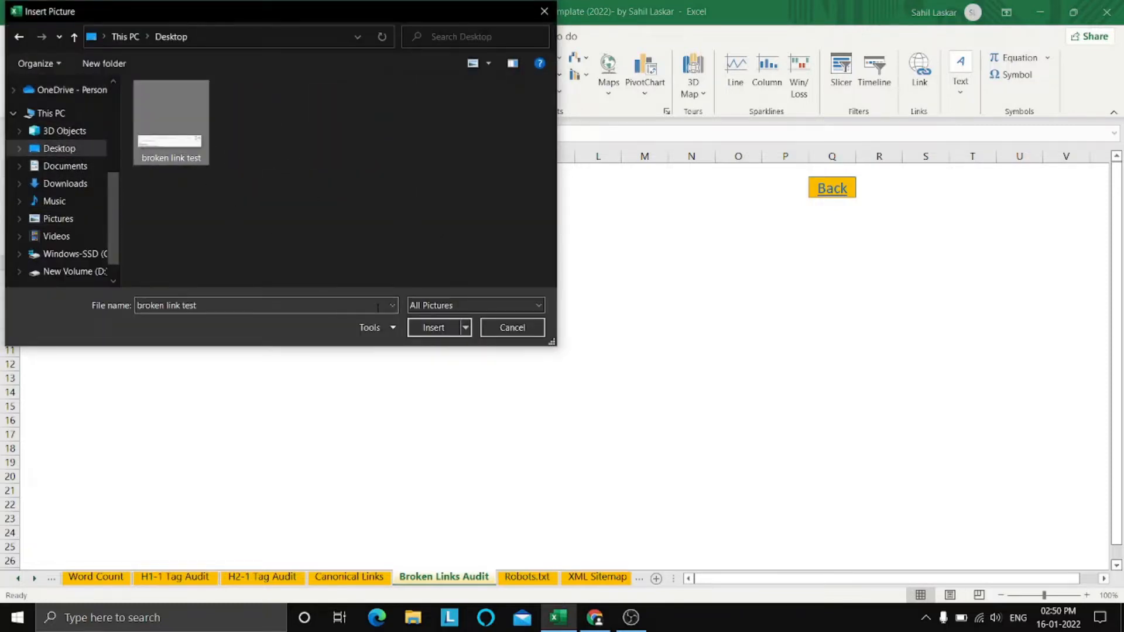
pyautogui.click(434, 327)
pyautogui.moveTo(672, 289); pyautogui.dragTo(597, 332)
pyautogui.moveTo(606, 331); pyautogui.dragTo(598, 317)
pyautogui.click(646, 448)
pyautogui.click(841, 477)
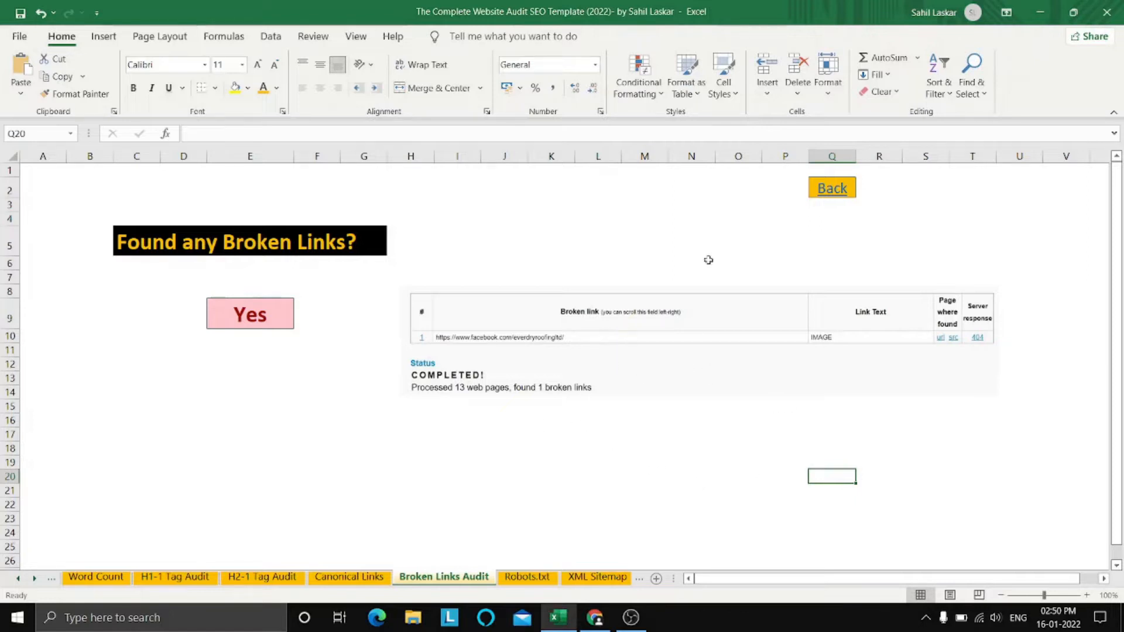
# Return to the Table of Contents and set the Broken Links Audit check status to yes.
pyautogui.click(840, 187)
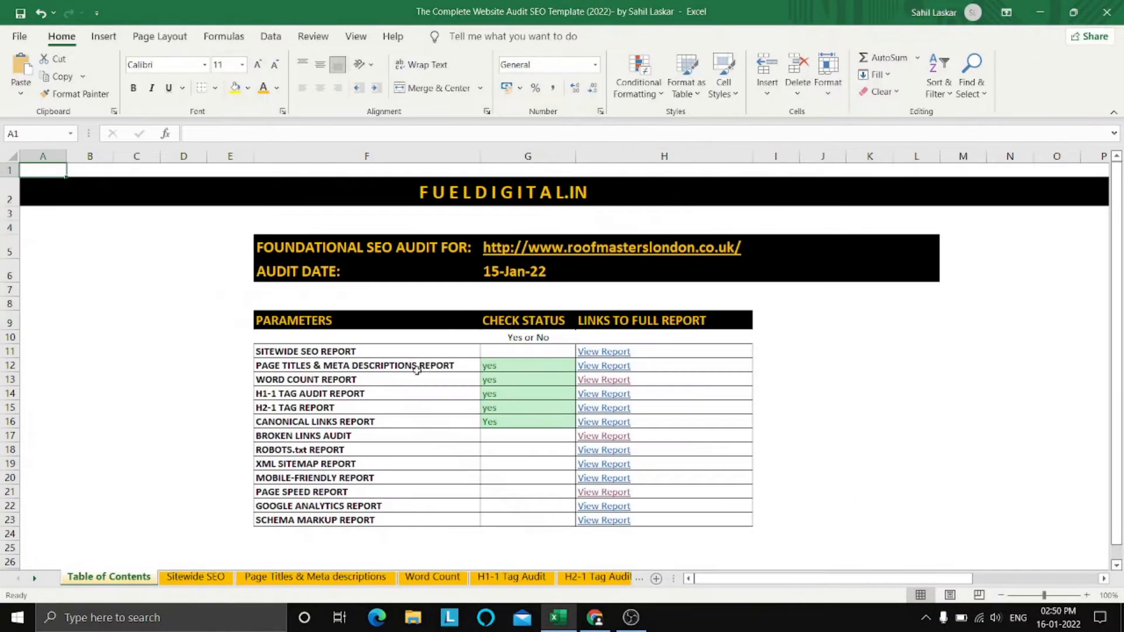
pyautogui.click(551, 442)
pyautogui.write('yes')
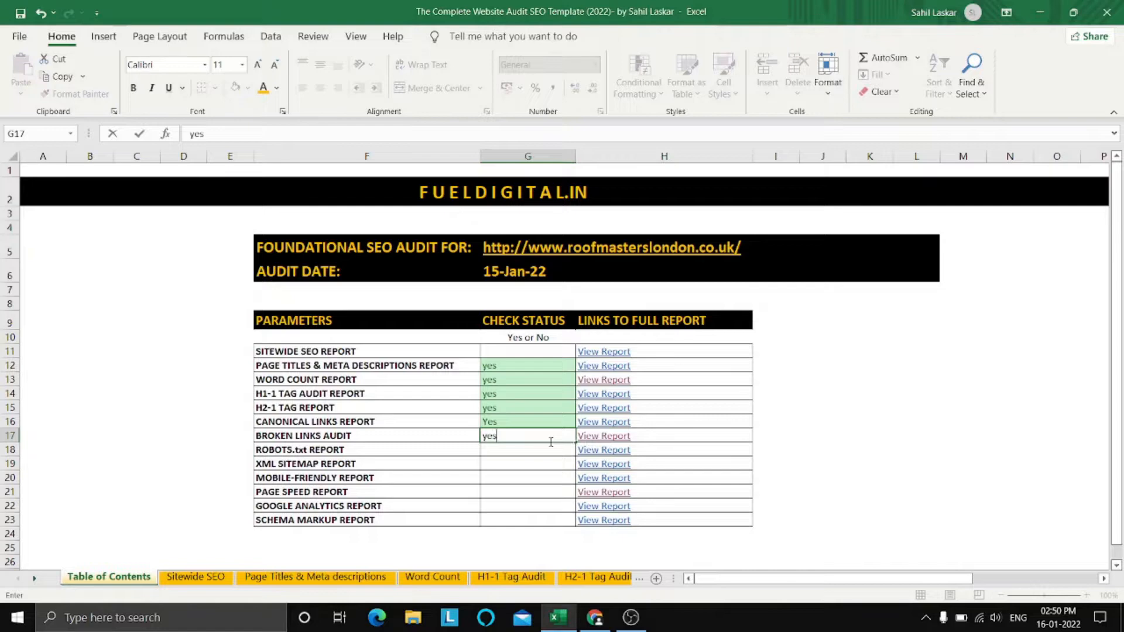
pyautogui.press('Return')
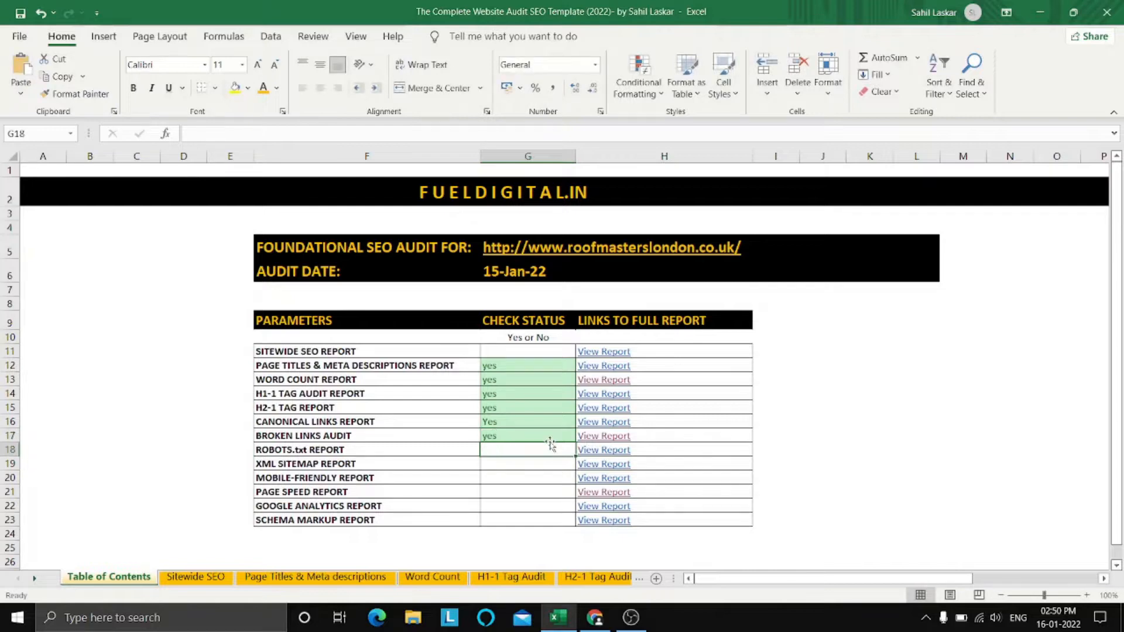
pyautogui.click(595, 618)
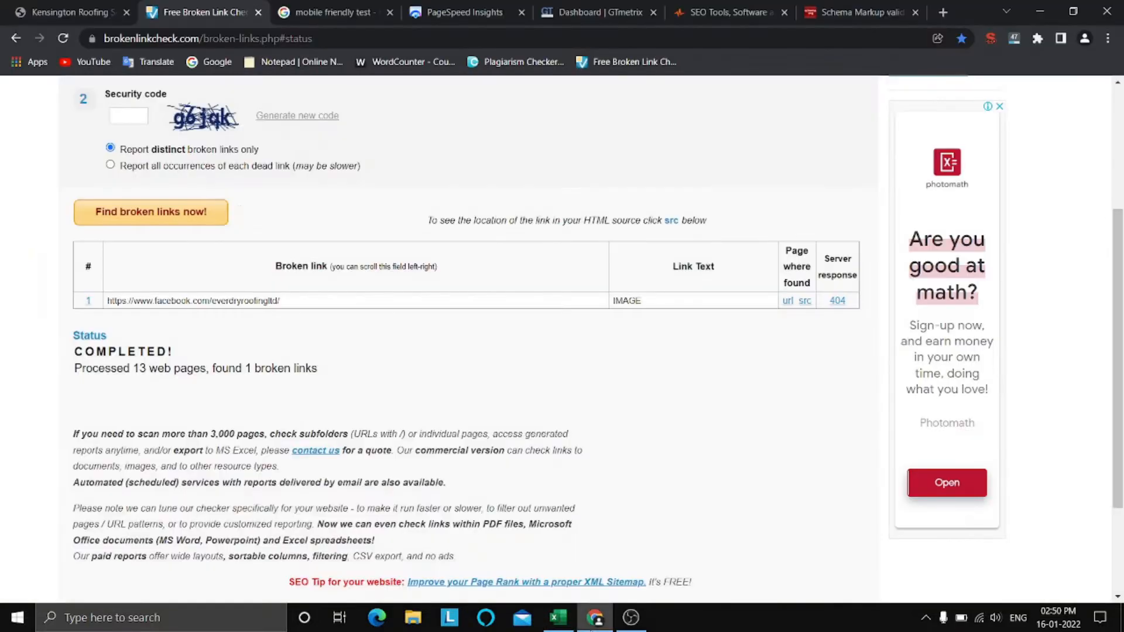
pyautogui.click(33, 8)
pyautogui.click(284, 36)
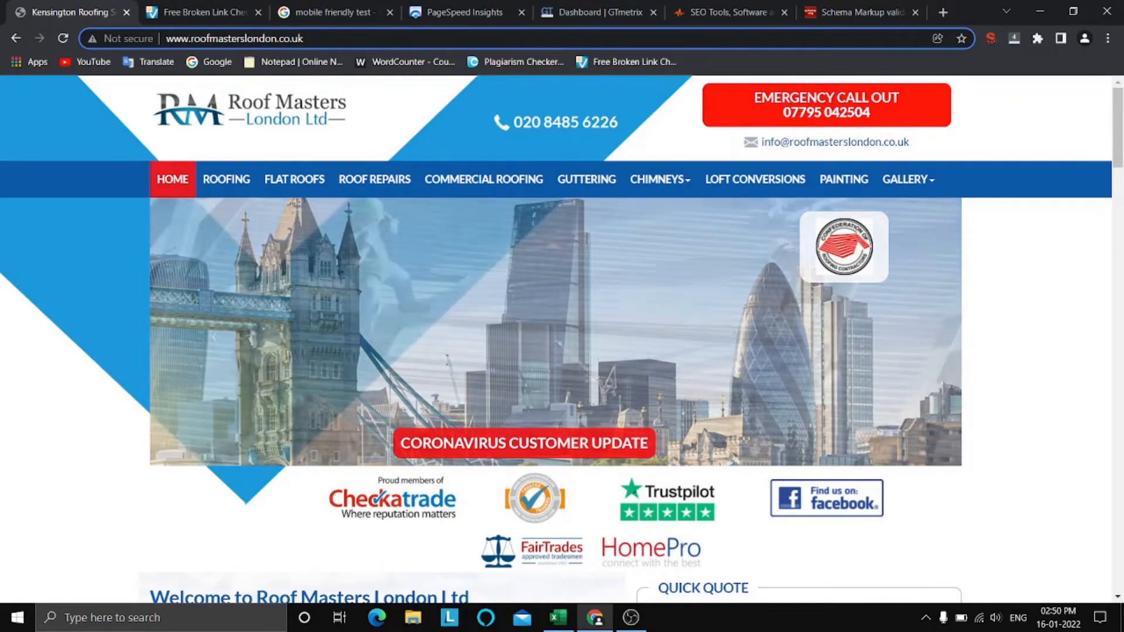
pyautogui.write('/r')
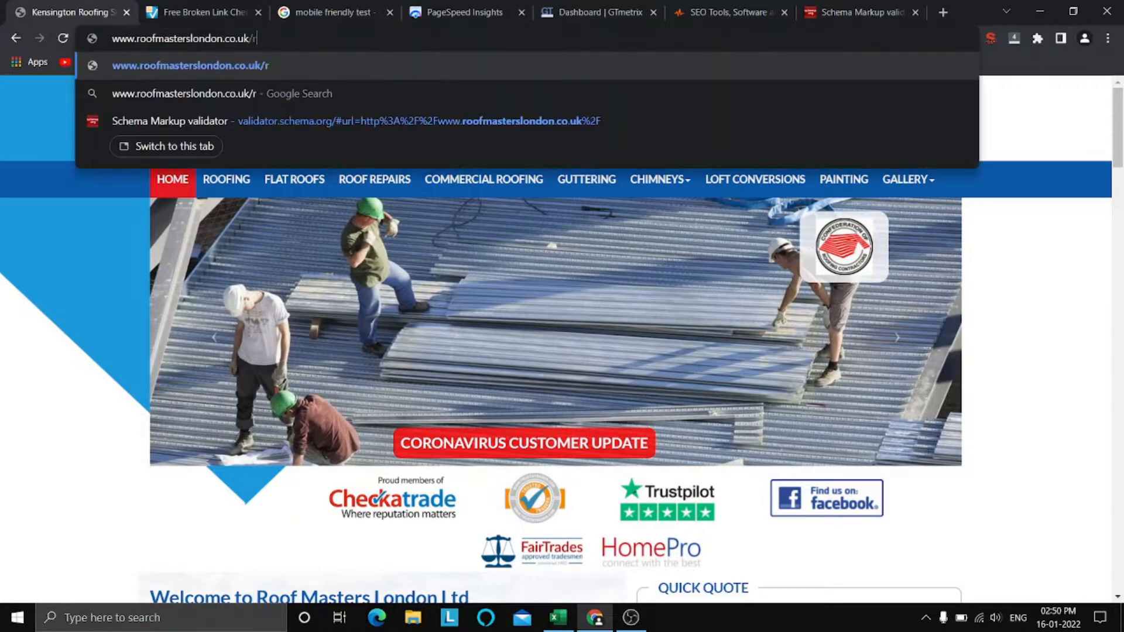
pyautogui.write('obots.txt')
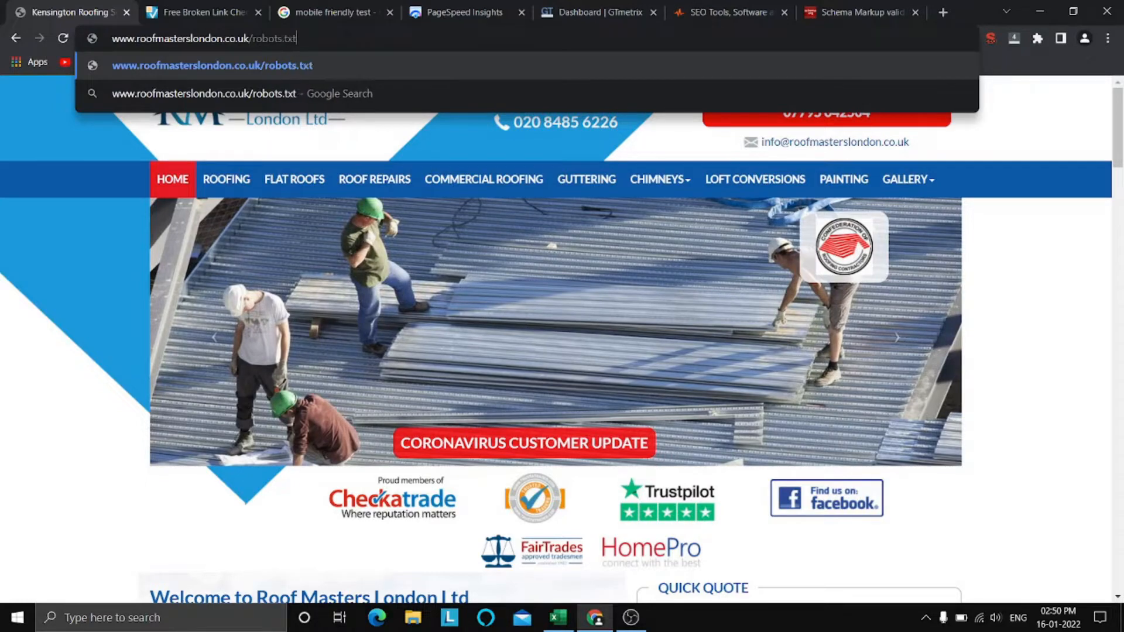
pyautogui.press('Return')
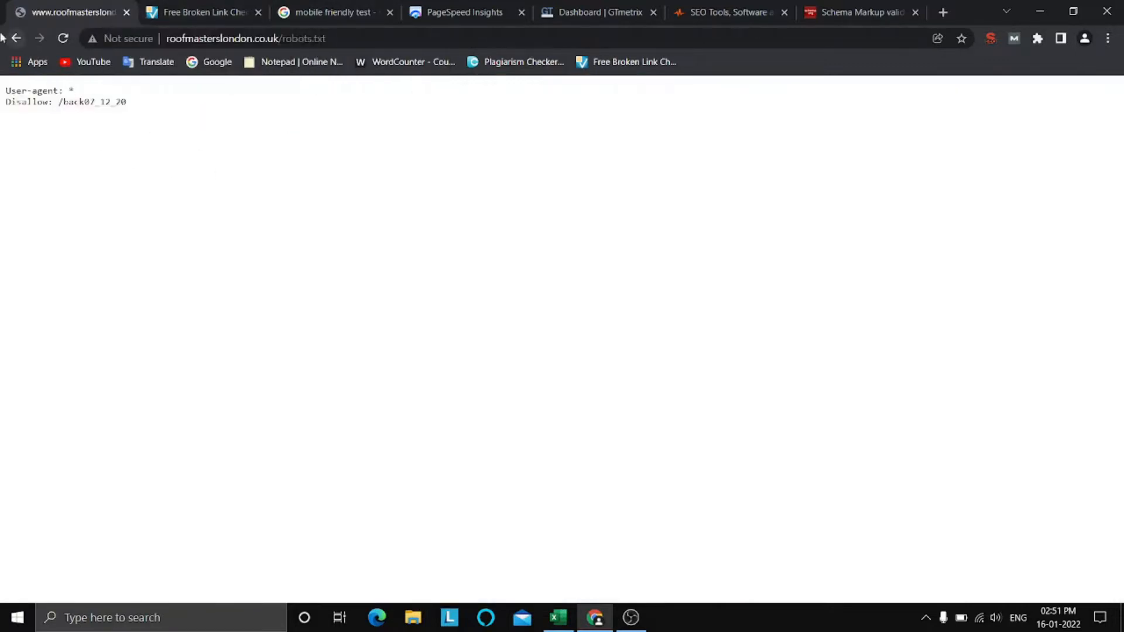
pyautogui.click(16, 38)
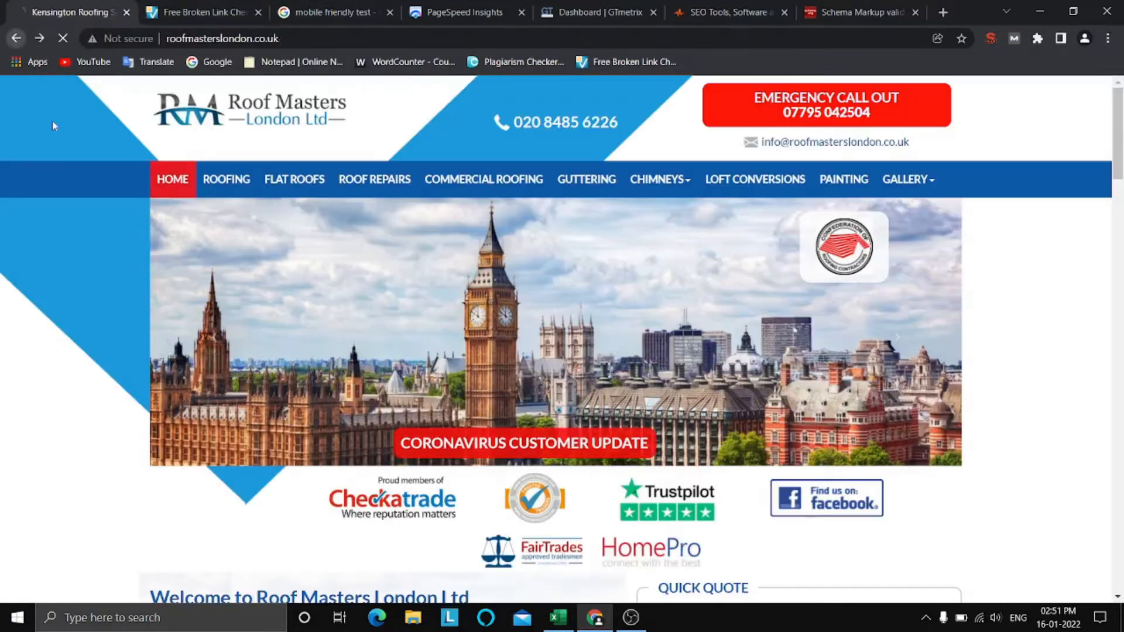
# Switch to Excel, open the ROBOTS.txt report and answer "Is Robots.txt file present?" with Yes.
pyautogui.click(558, 618)
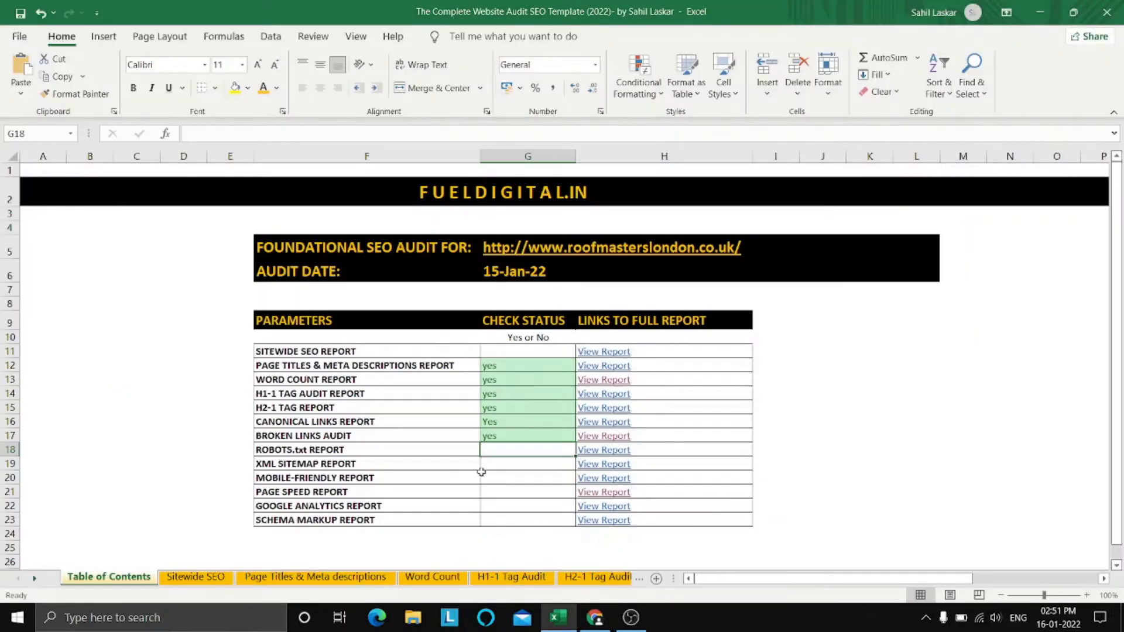
pyautogui.click(588, 452)
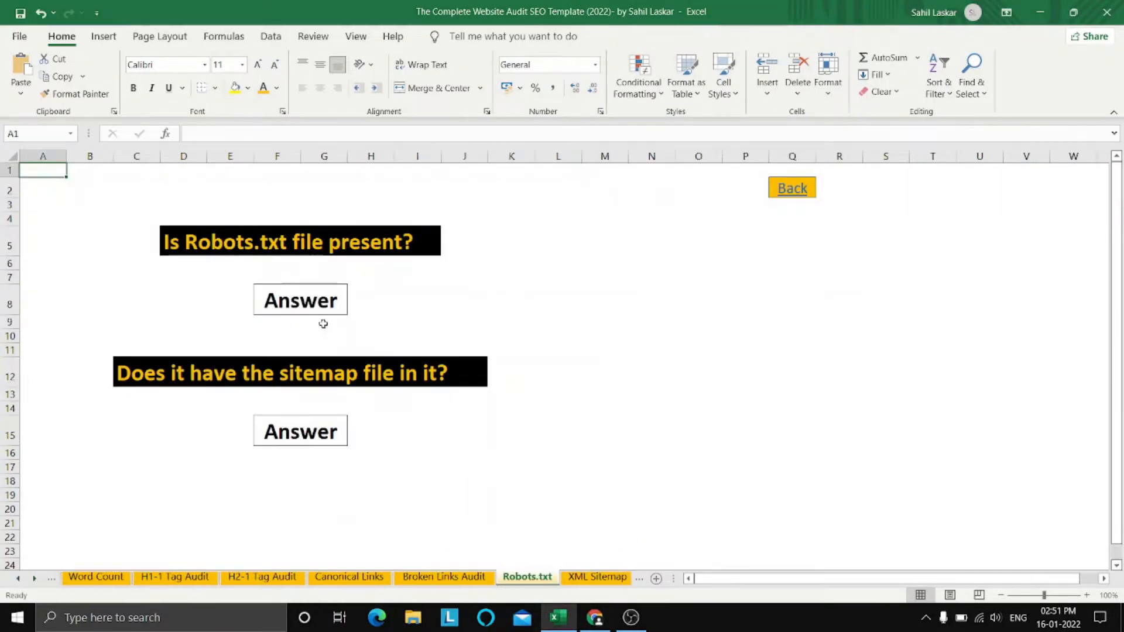
pyautogui.click(321, 309)
pyautogui.doubleClick(319, 300)
pyautogui.doubleClick(319, 300)
pyautogui.write('Yes')
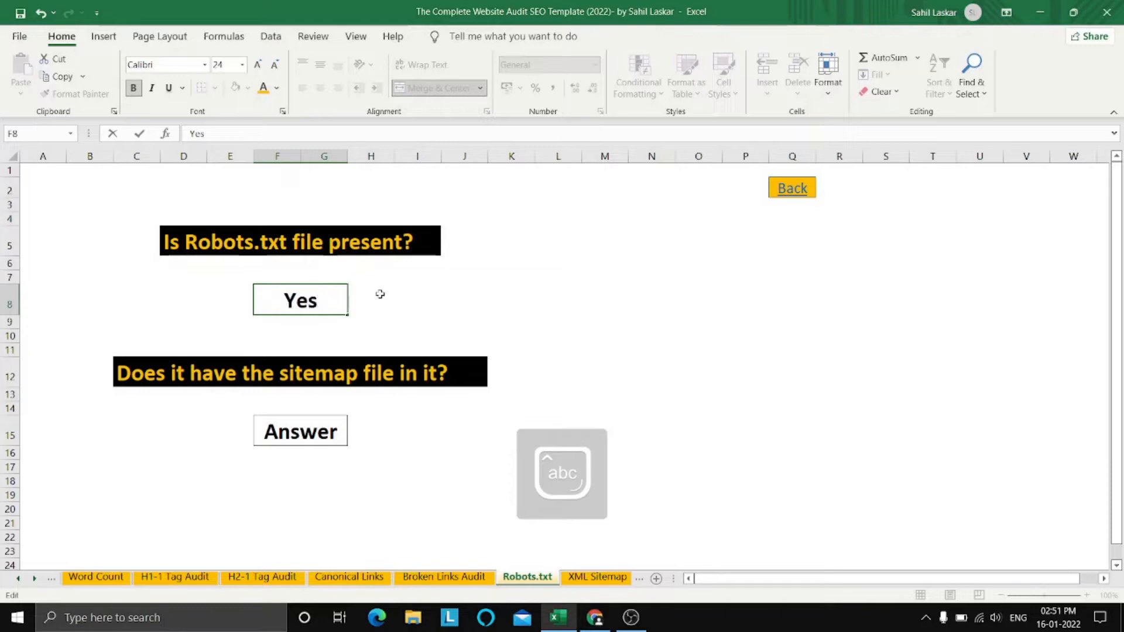
pyautogui.click(678, 281)
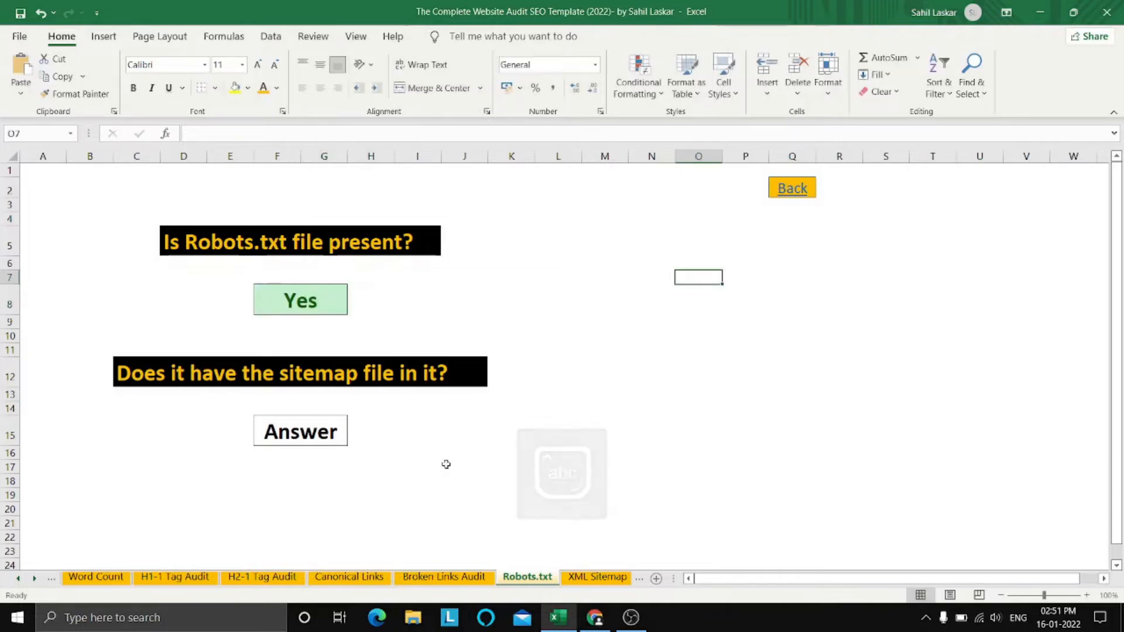
pyautogui.click(591, 620)
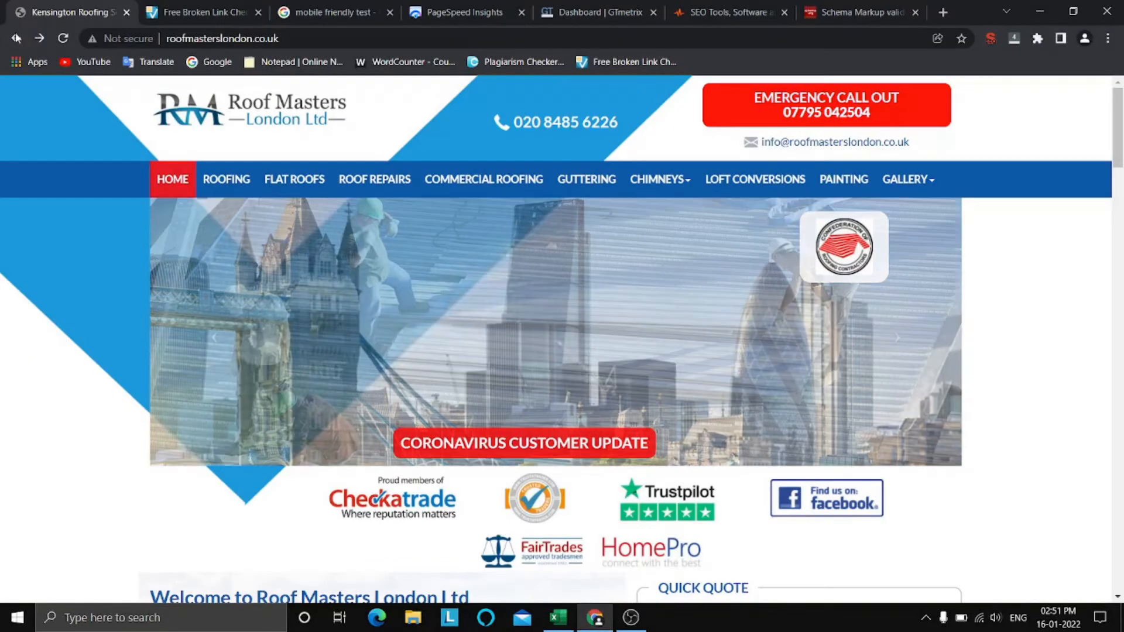
pyautogui.click(403, 41)
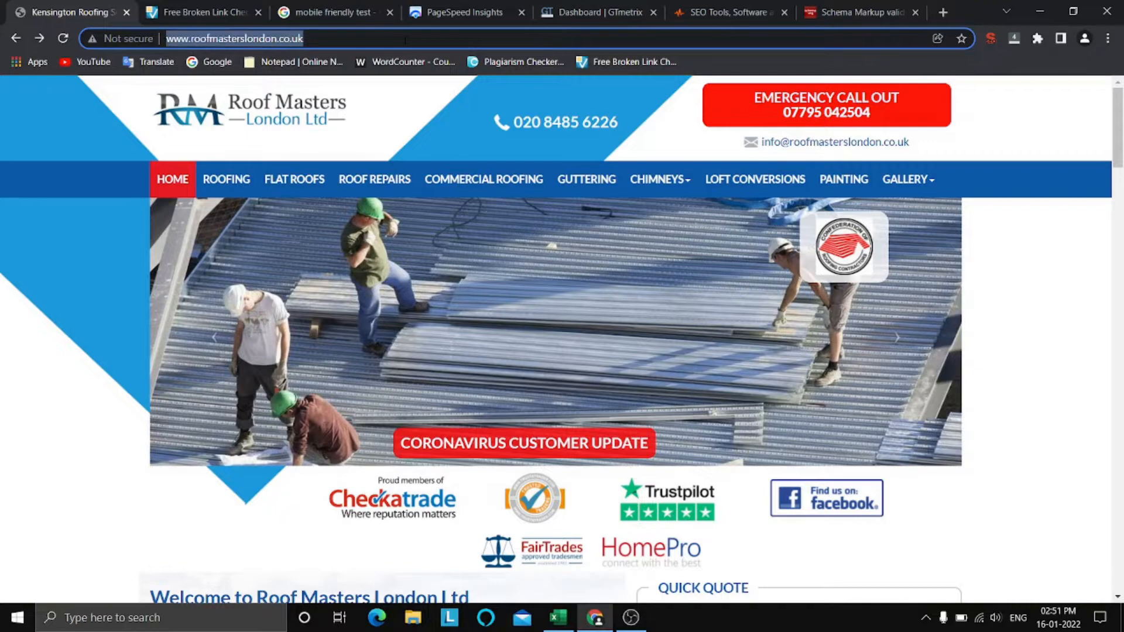
pyautogui.click(415, 39)
pyautogui.write('/')
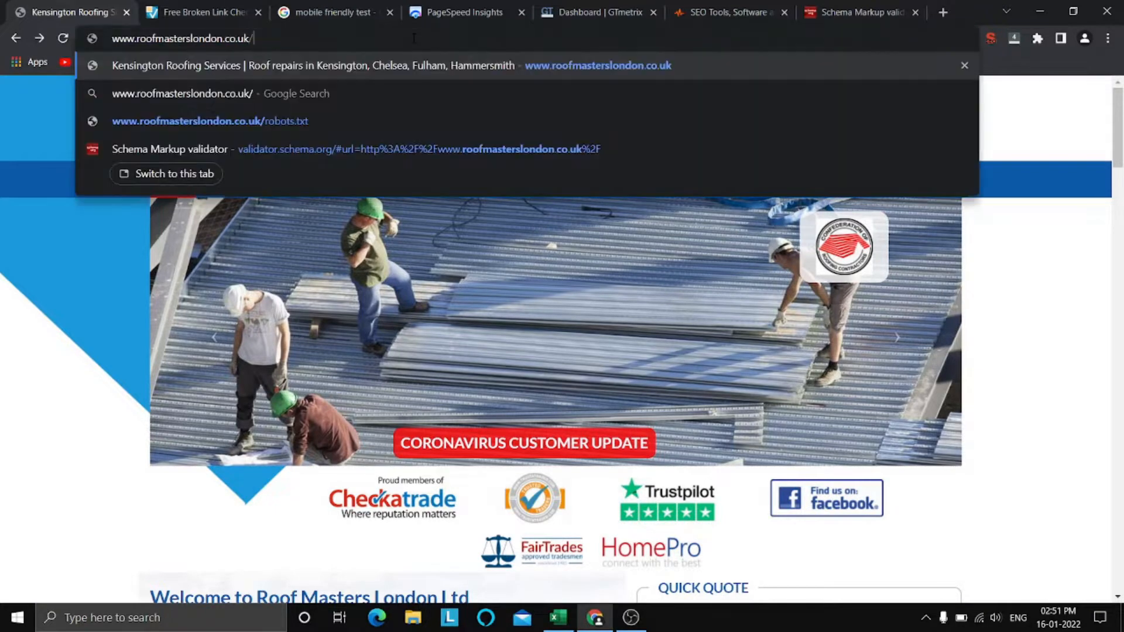
pyautogui.write('robots.txt')
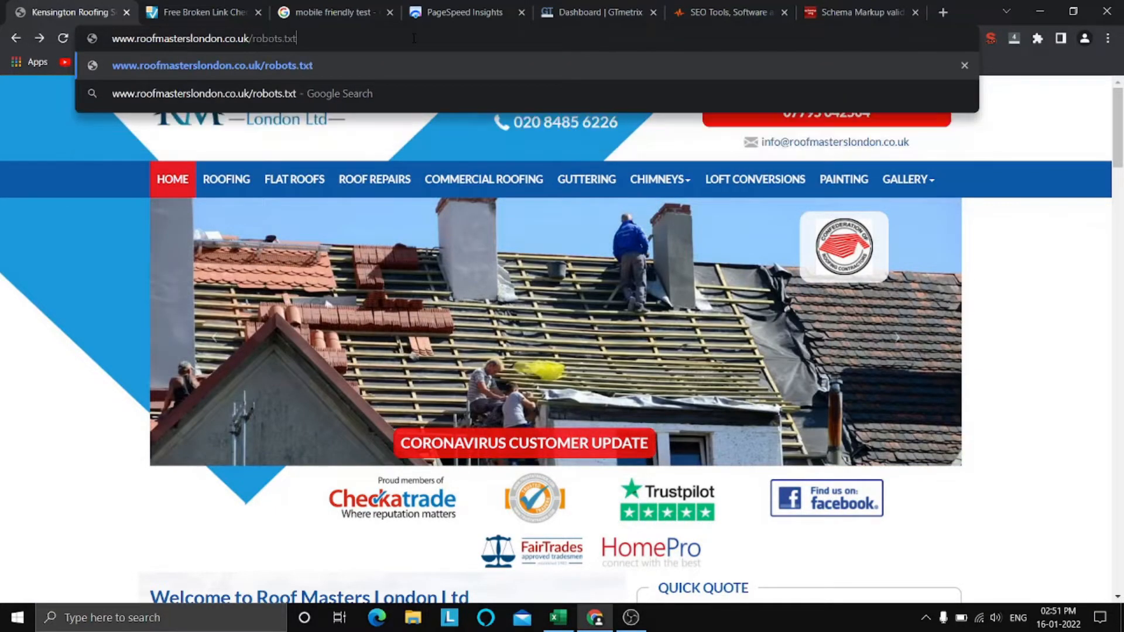
pyautogui.press('Return')
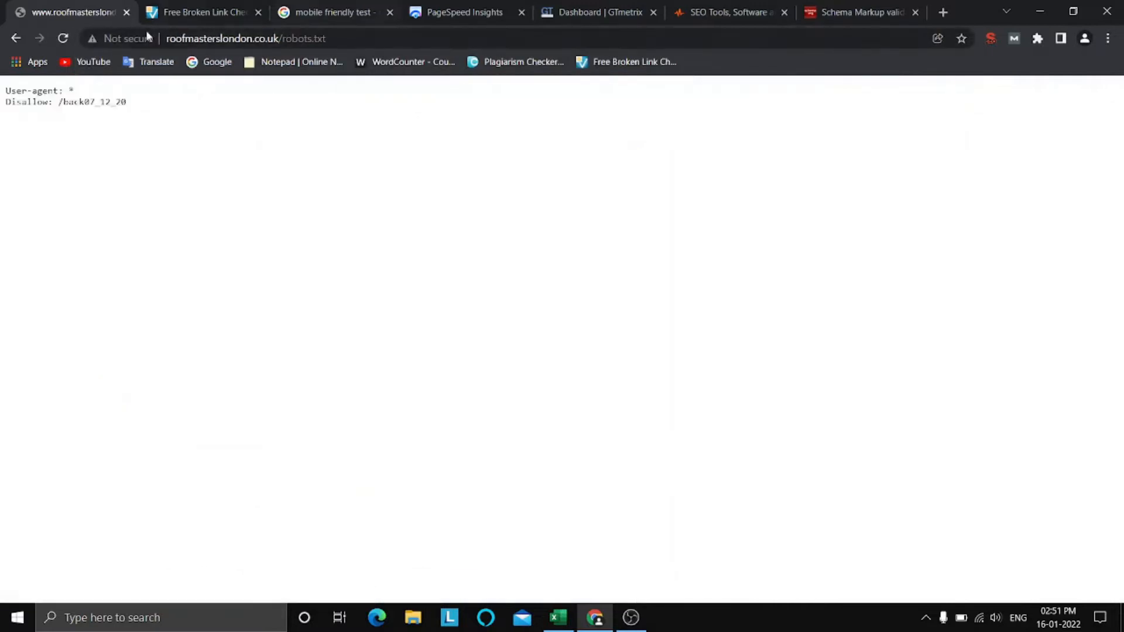
# Examine the User-agent and Disallow lines of the robots.txt file for a sitemap entry.
pyautogui.moveTo(159, 164); pyautogui.dragTo(1, 162)
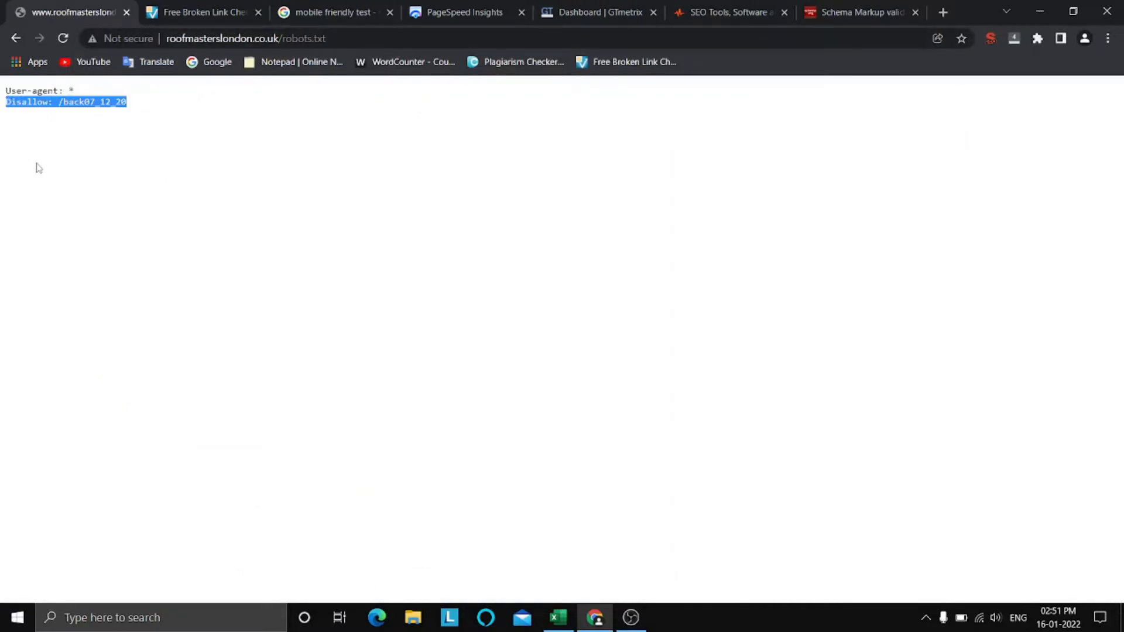
pyautogui.click(97, 94)
pyautogui.moveTo(60, 104); pyautogui.dragTo(132, 108)
pyautogui.click(160, 142)
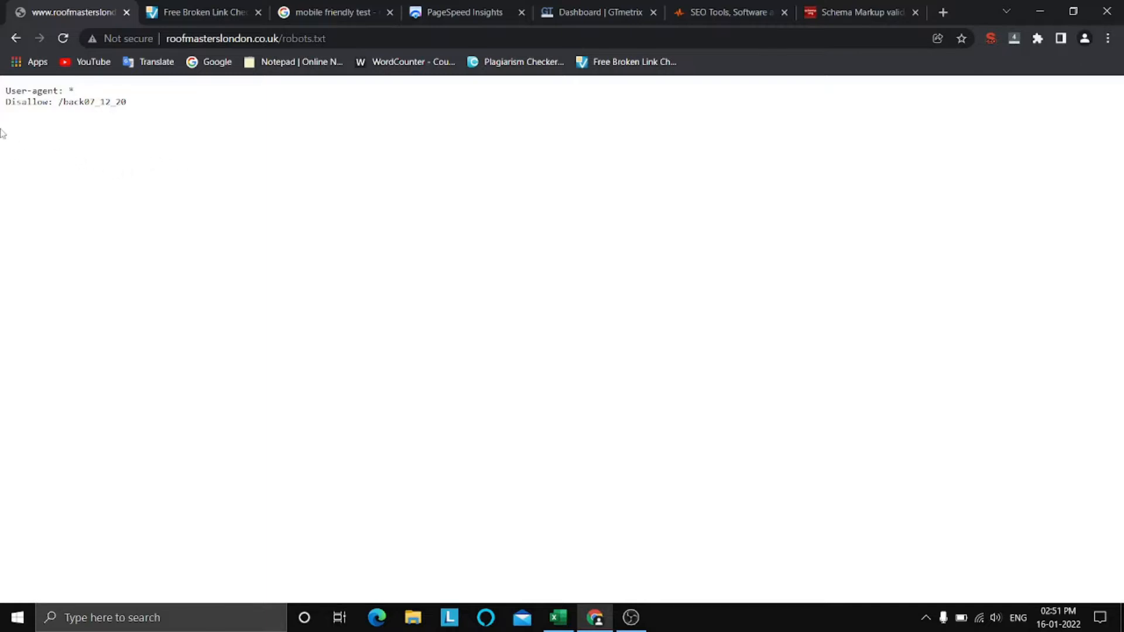
pyautogui.moveTo(2, 140); pyautogui.dragTo(278, 160)
pyautogui.click(279, 160)
pyautogui.moveTo(152, 109); pyautogui.dragTo(3, 91)
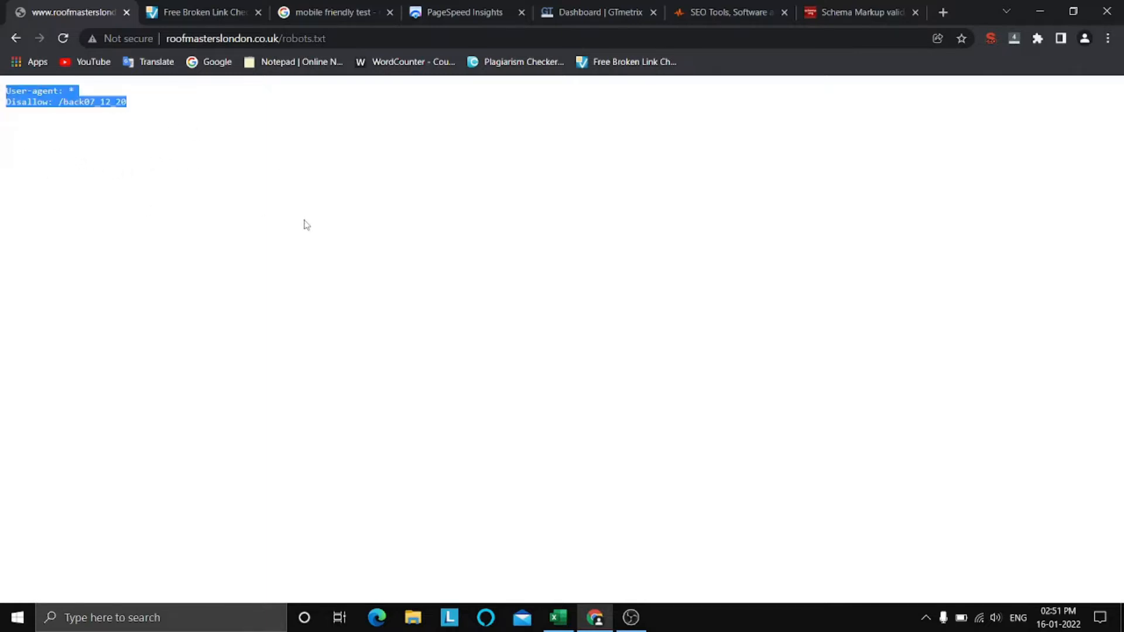
pyautogui.click(667, 484)
# Switch to Excel and answer "Does it have the sitemap file in it?" with No.
pyautogui.click(562, 626)
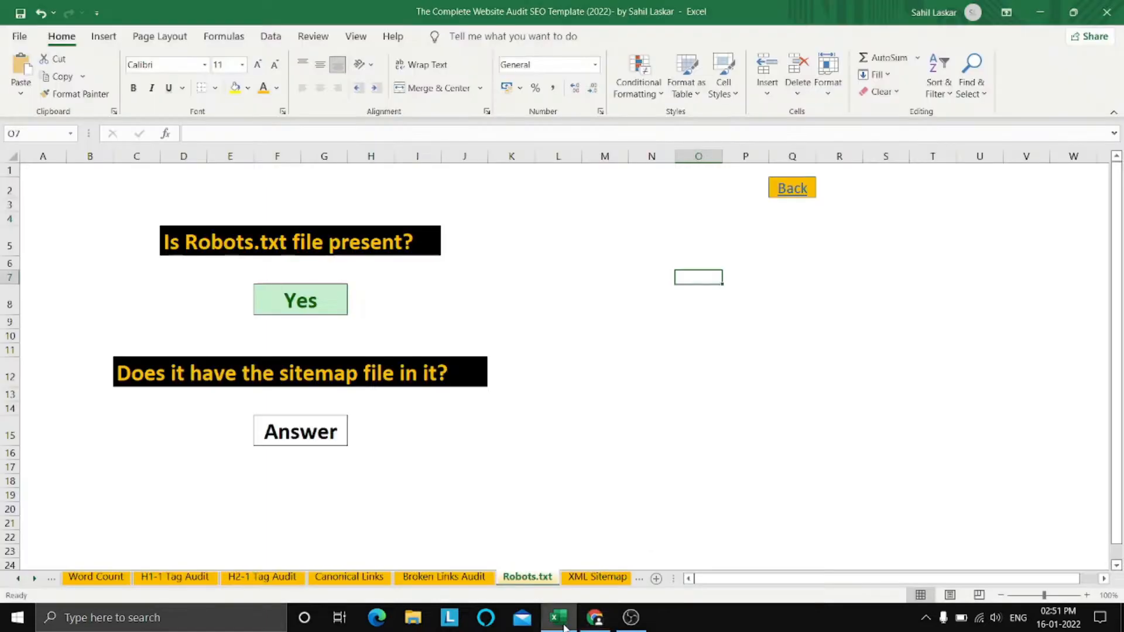
pyautogui.doubleClick(307, 440)
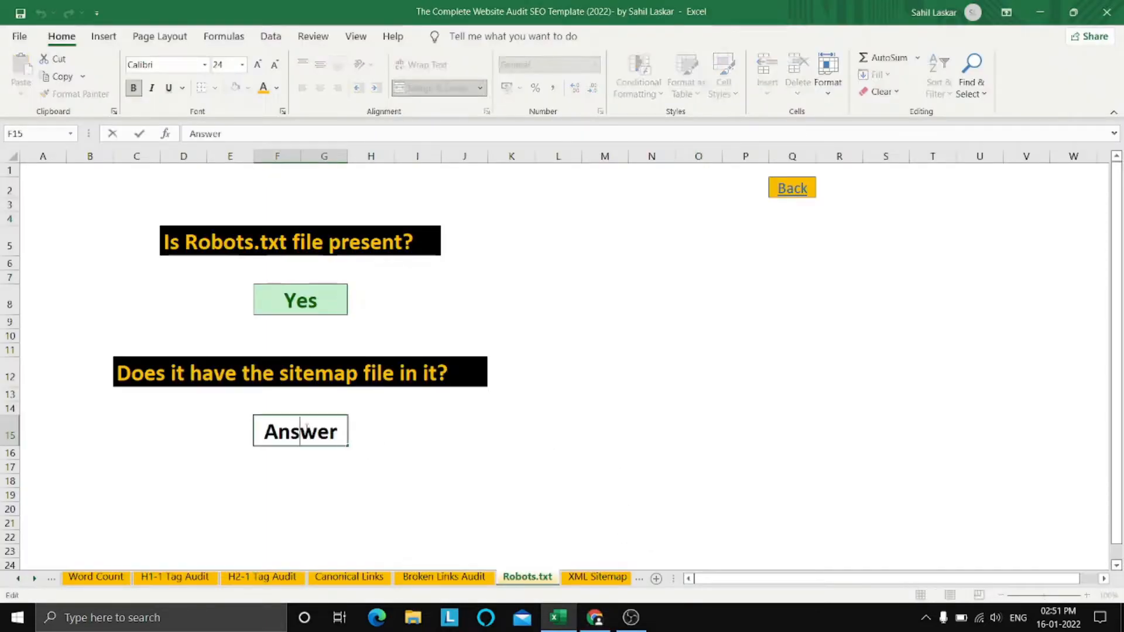
pyautogui.doubleClick(307, 428)
pyautogui.write('No')
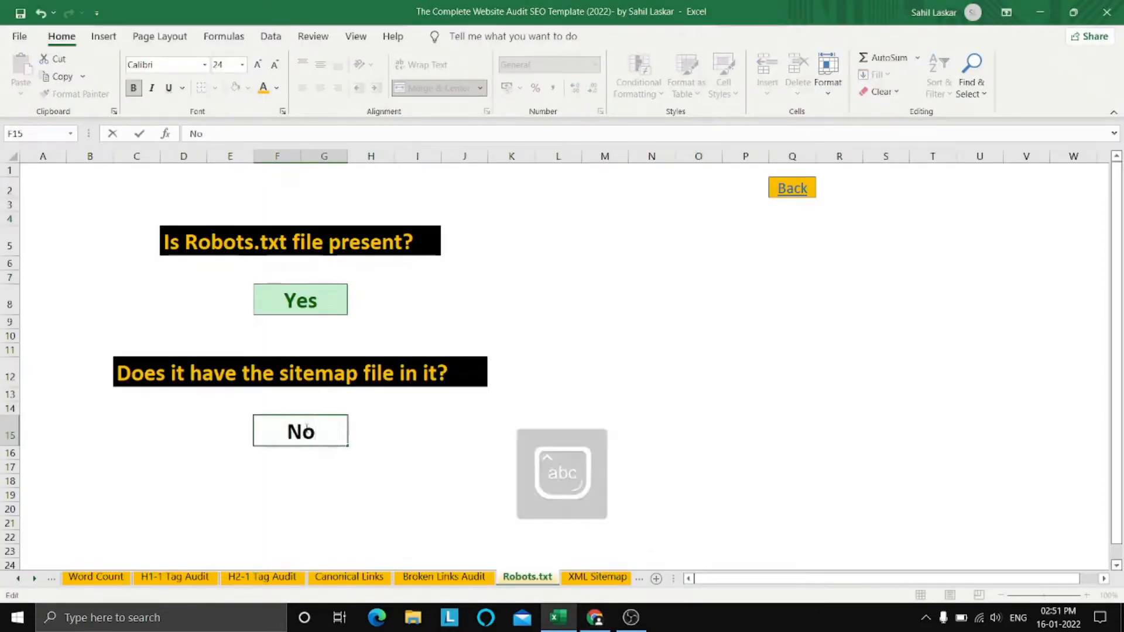
pyautogui.click(739, 369)
# Switch to Chrome, take a rectangular snip of the robots.txt text and open it in Snip & Sketch.
pyautogui.click(595, 617)
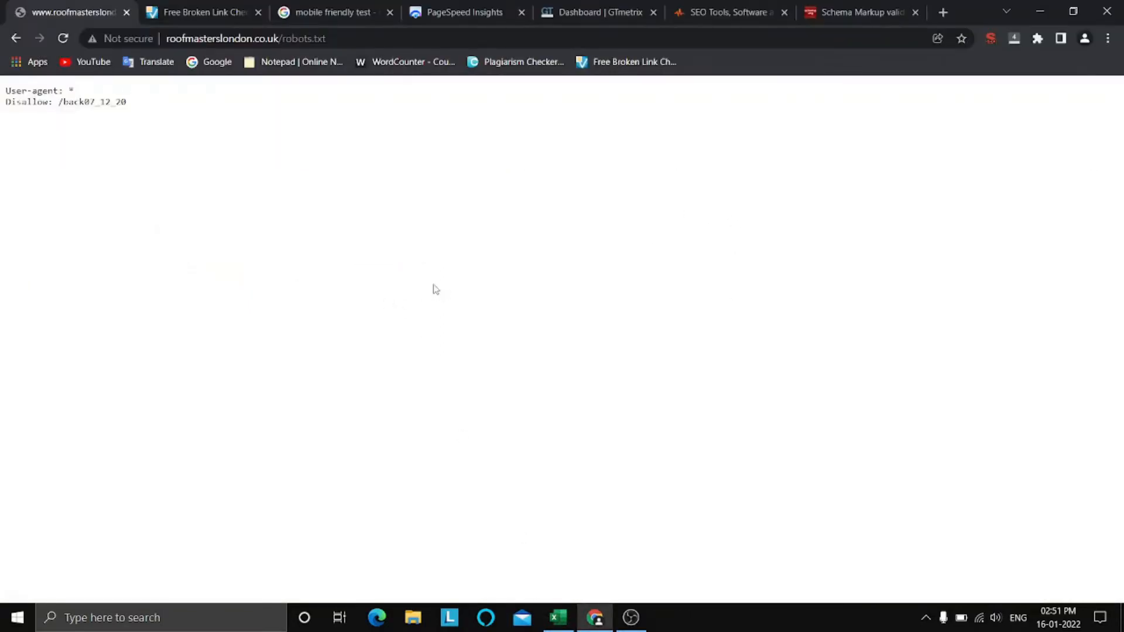
pyautogui.press('super+shift+s')
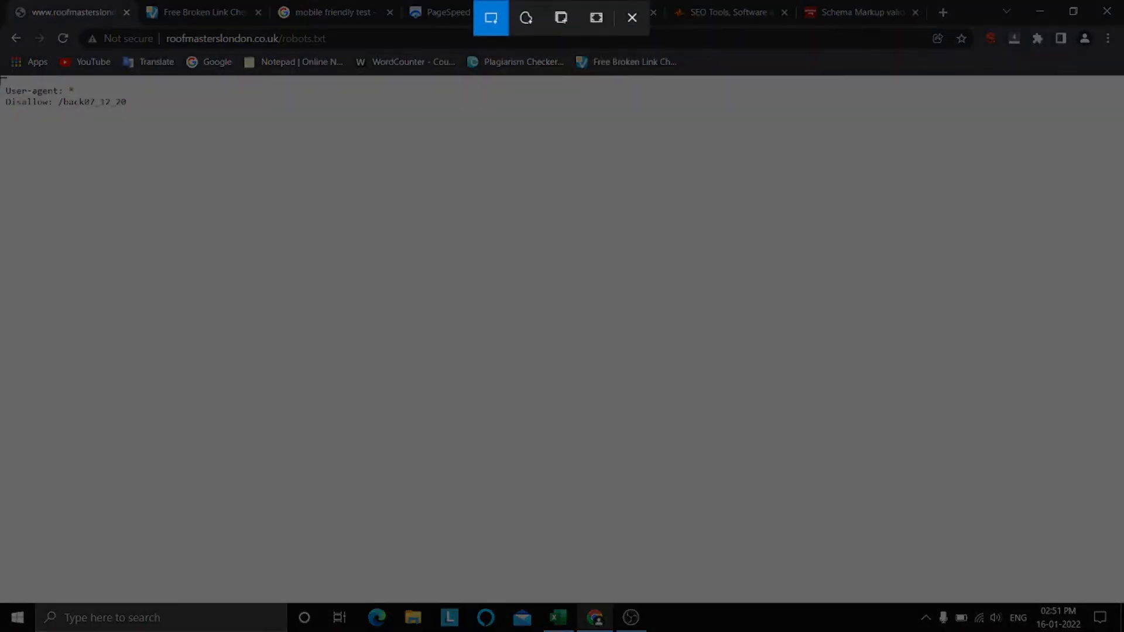
pyautogui.moveTo(2, 77)
pyautogui.mouseDown()
pyautogui.moveTo(143, 155)
pyautogui.moveTo(181, 130)
pyautogui.moveTo(150, 118)
pyautogui.mouseUp()
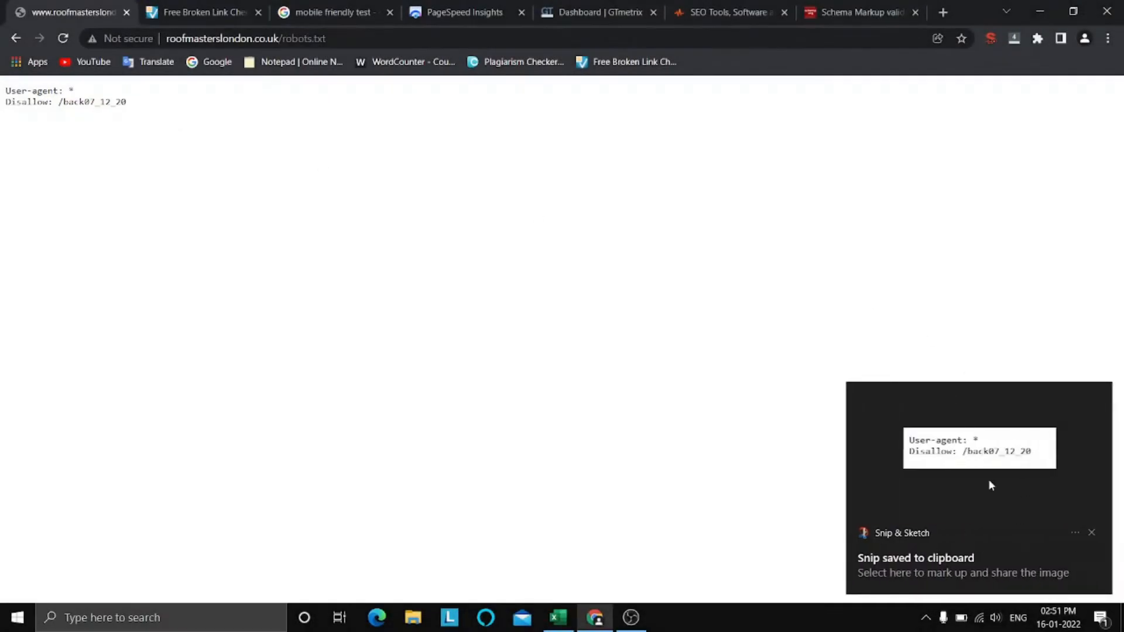
pyautogui.click(987, 475)
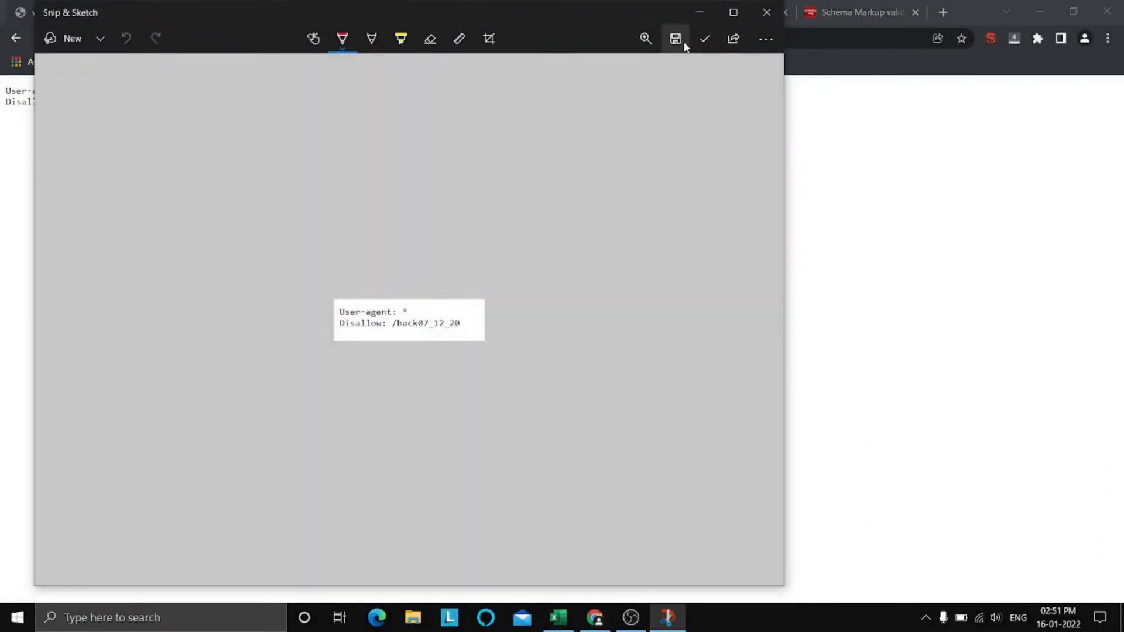
# Save the snip to the Desktop as a JPG named "Robots file" and close Snip & Sketch.
pyautogui.click(676, 39)
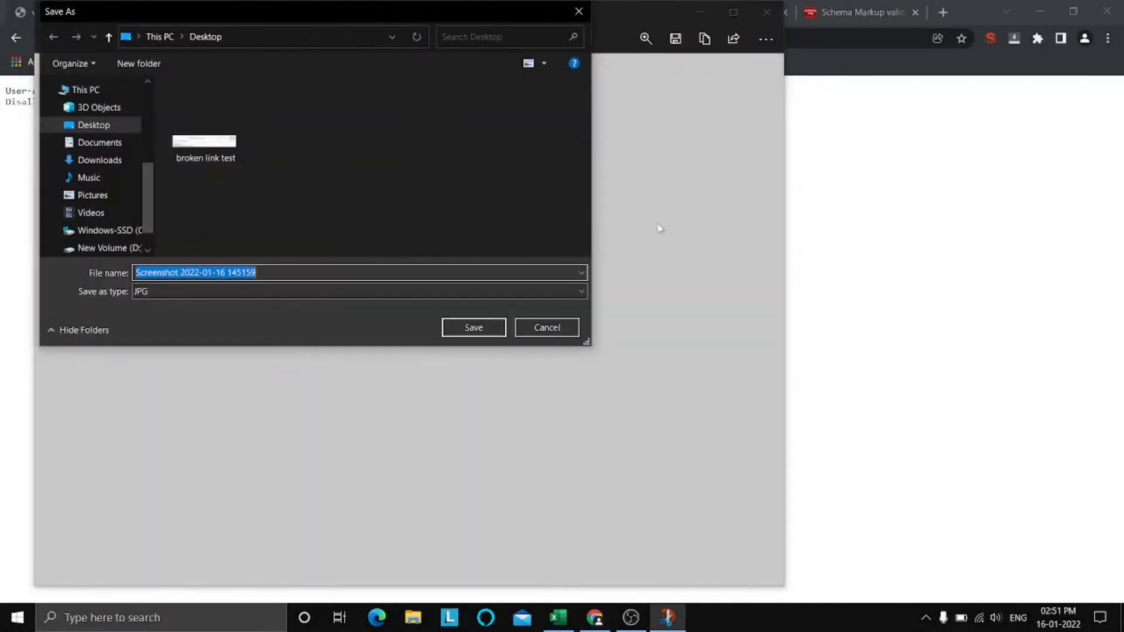
pyautogui.write('Ro')
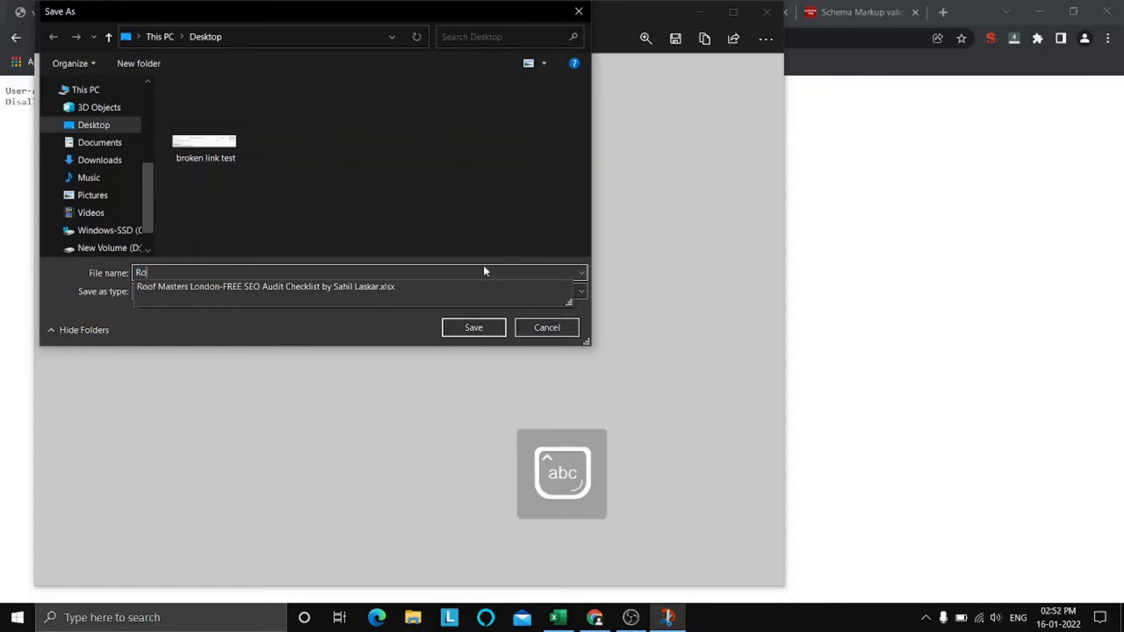
pyautogui.write('bots test')
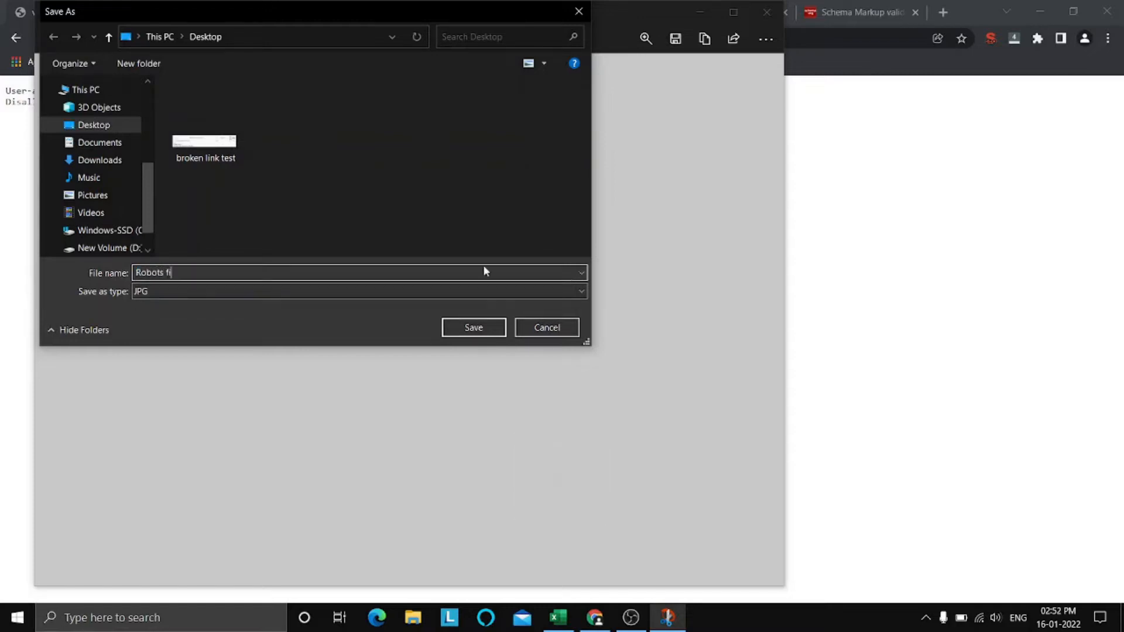
pyautogui.press('Return')
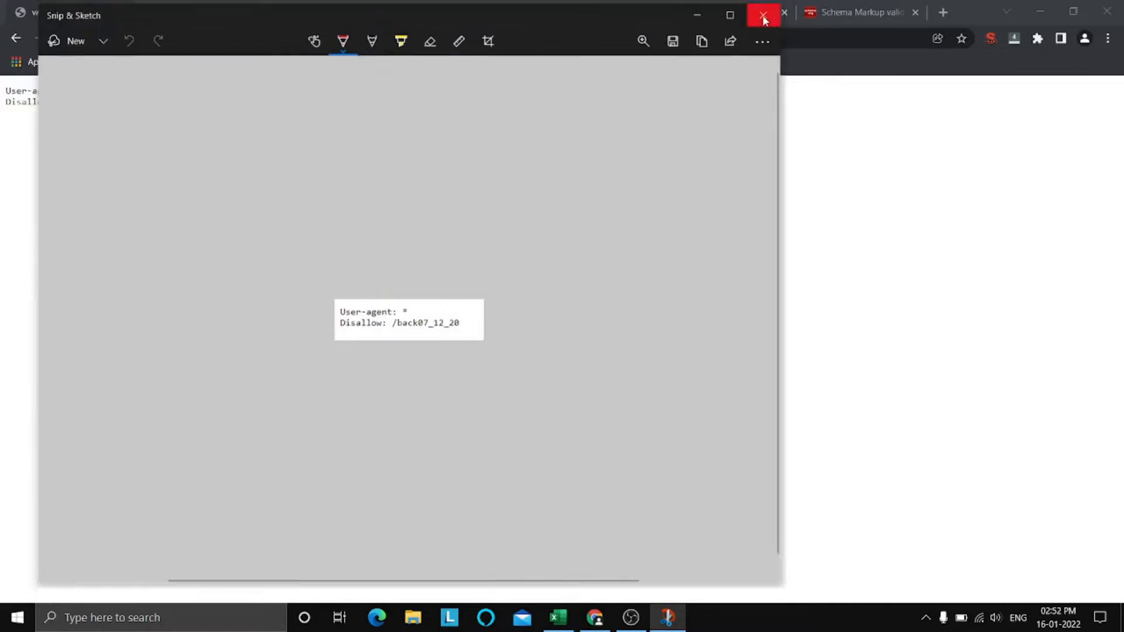
pyautogui.click(767, 12)
# Switch to Excel and insert the "Robots file" picture from the Desktop at cell N10 of the Robots.txt sheet.
pyautogui.click(558, 618)
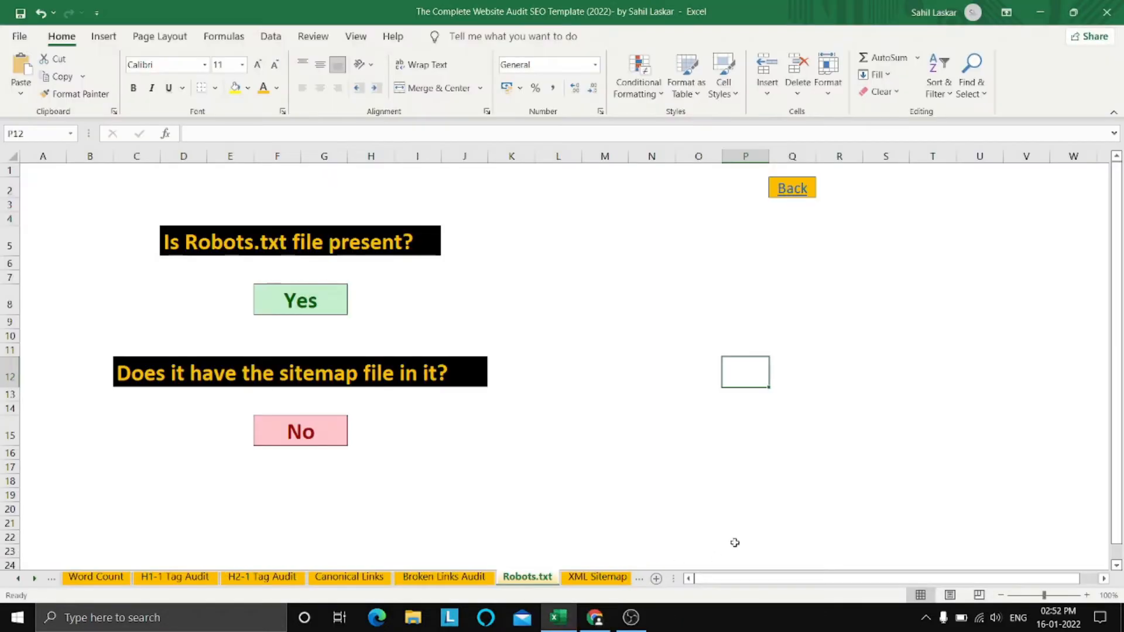
pyautogui.click(668, 336)
pyautogui.click(109, 37)
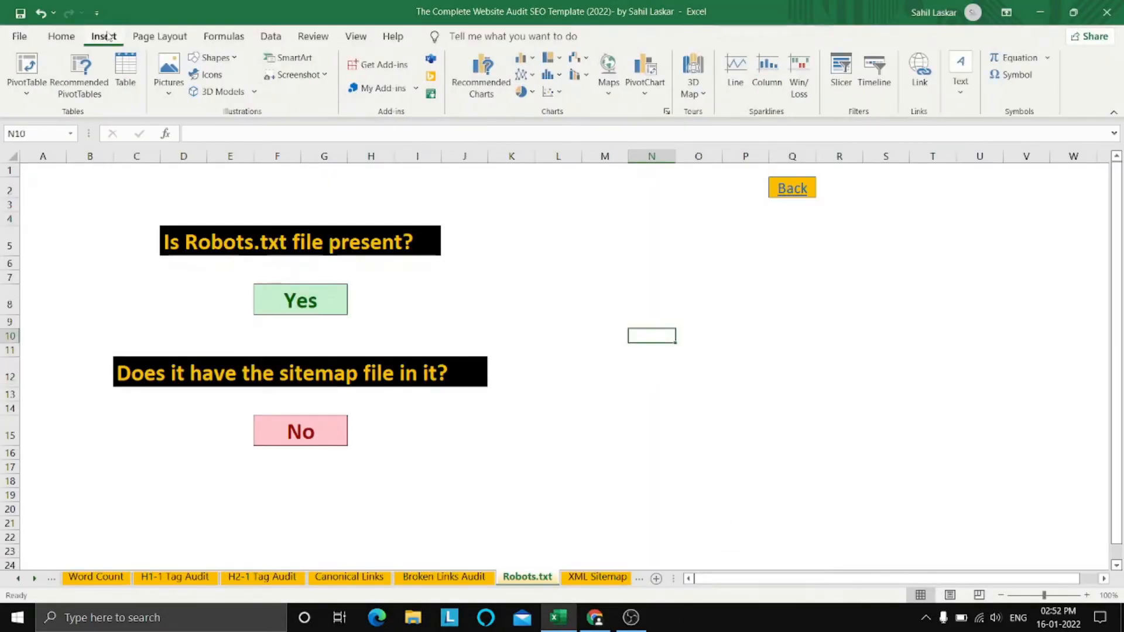
pyautogui.click(169, 71)
pyautogui.click(181, 139)
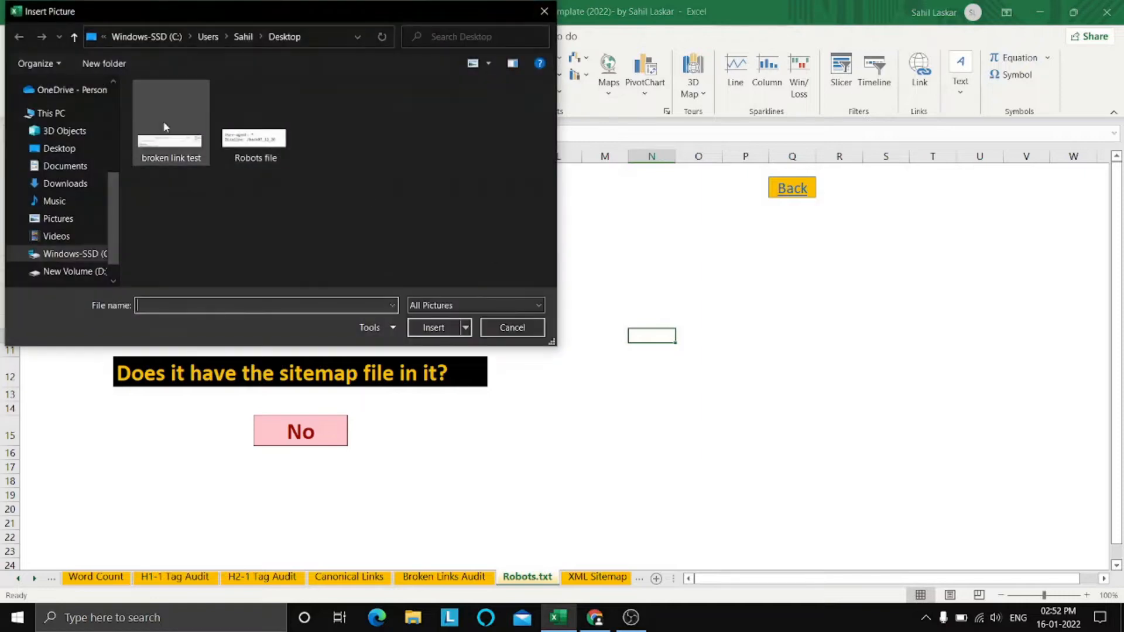
pyautogui.click(254, 138)
pyautogui.click(434, 327)
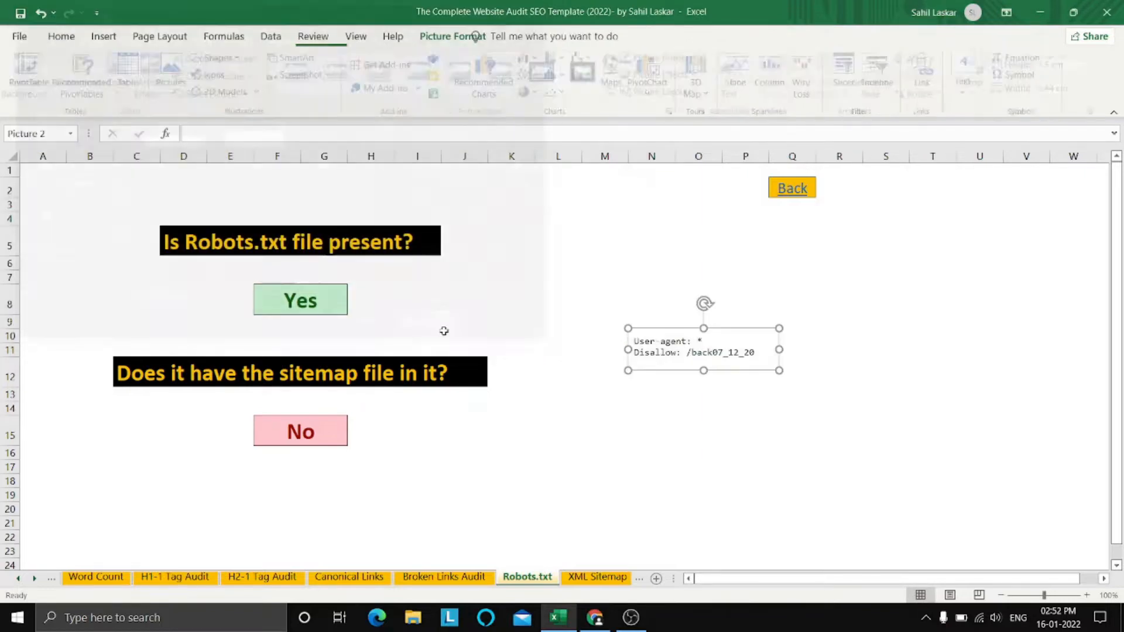
# Enlarge the robots.txt picture slightly and position it beside the answers, across columns N to Q around row 10.
pyautogui.moveTo(779, 370); pyautogui.dragTo(805, 357)
pyautogui.moveTo(1069, 409); pyautogui.dragTo(810, 359)
pyautogui.moveTo(701, 326); pyautogui.dragTo(722, 339)
pyautogui.click(755, 450)
pyautogui.click(929, 333)
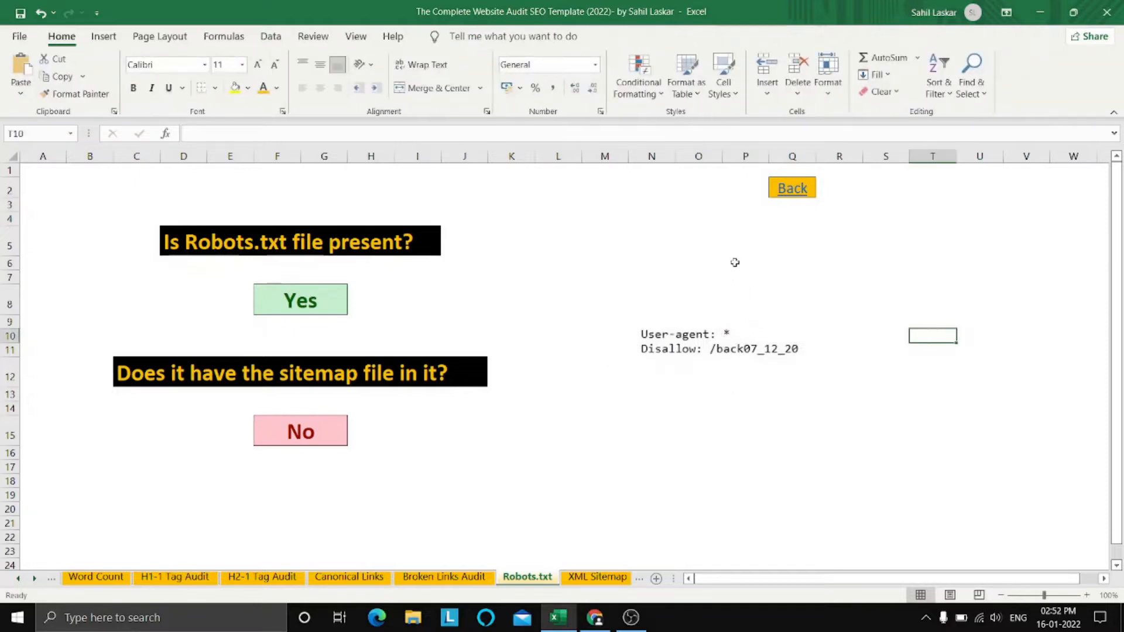
# Return to the Table of Contents and set the ROBOTS.txt Report check status to yes.
pyautogui.click(788, 190)
pyautogui.click(788, 189)
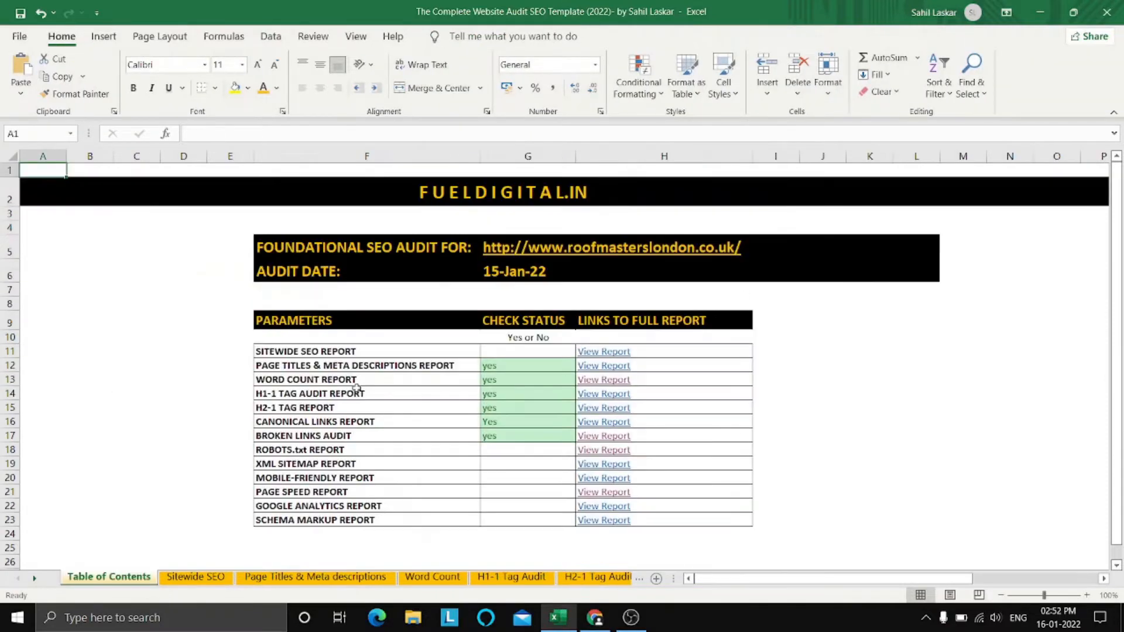
pyautogui.click(532, 449)
pyautogui.write('yes')
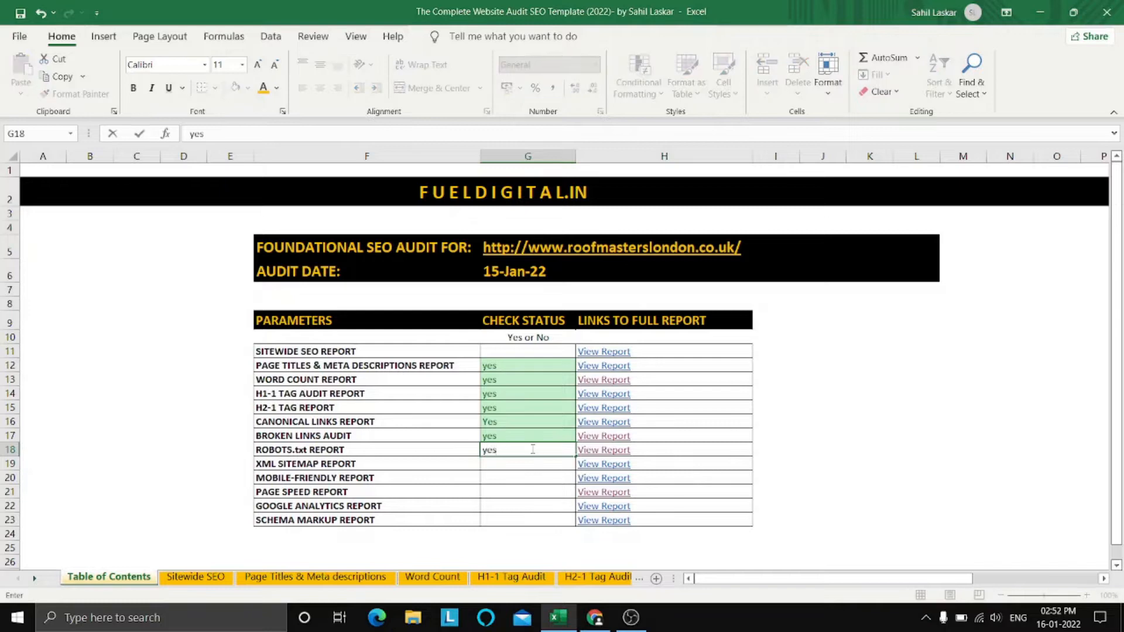
pyautogui.press('Return')
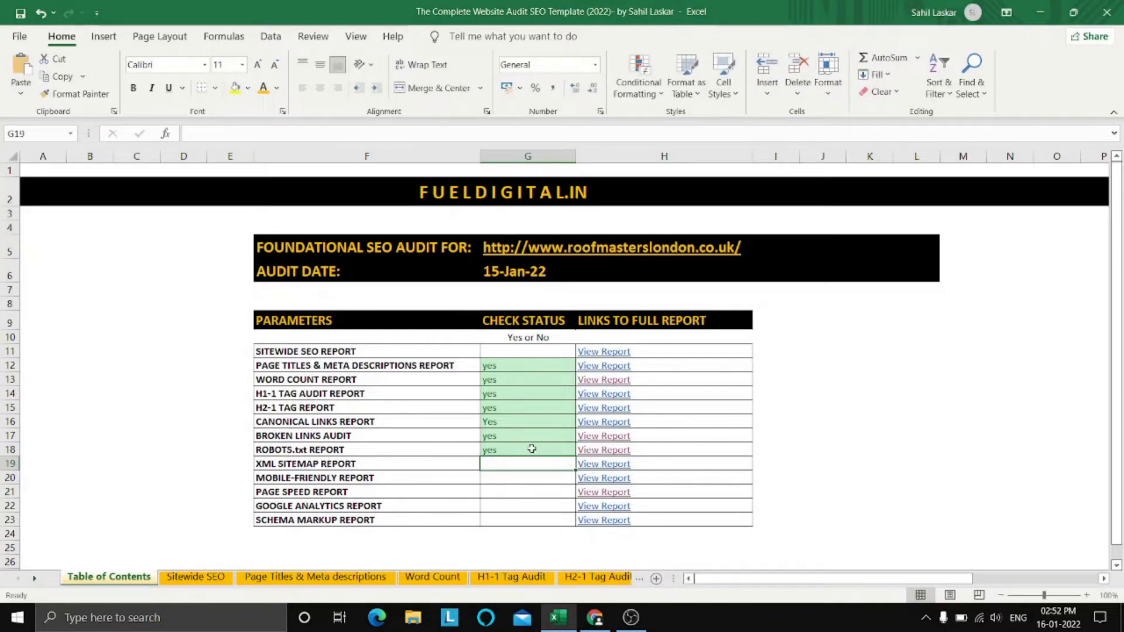
pyautogui.click(1036, 7)
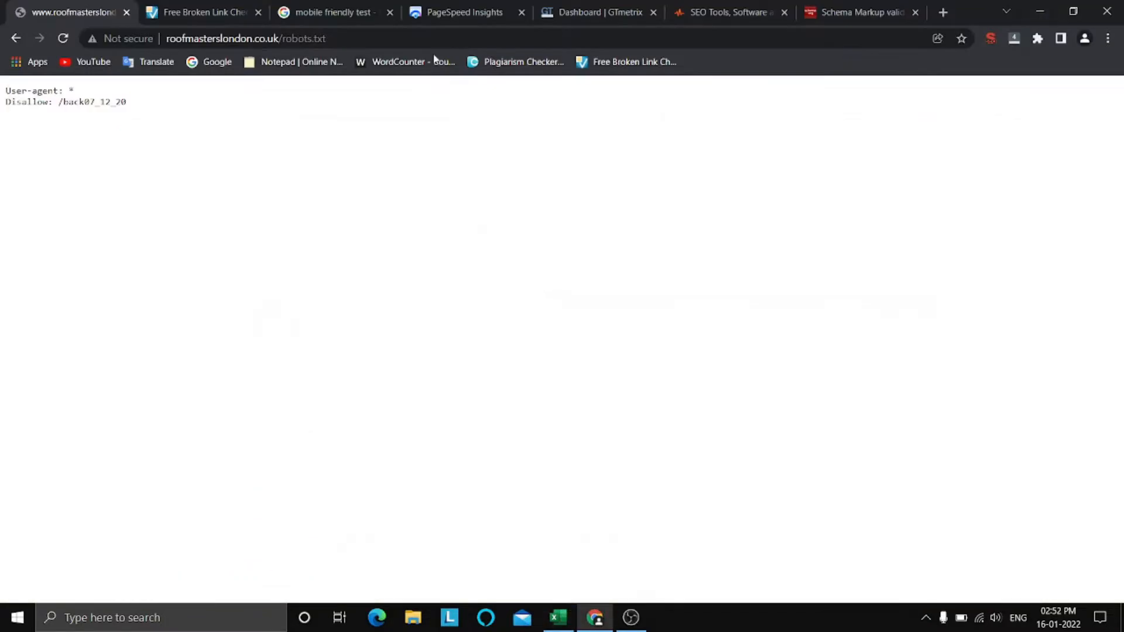
pyautogui.click(16, 37)
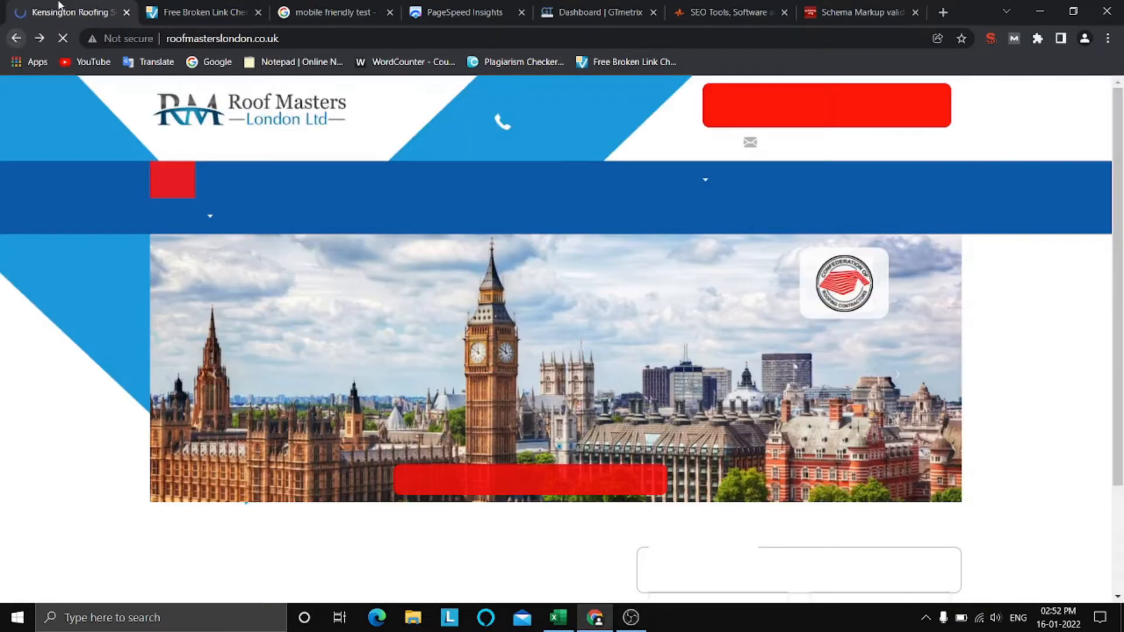
pyautogui.click(365, 38)
pyautogui.click(364, 39)
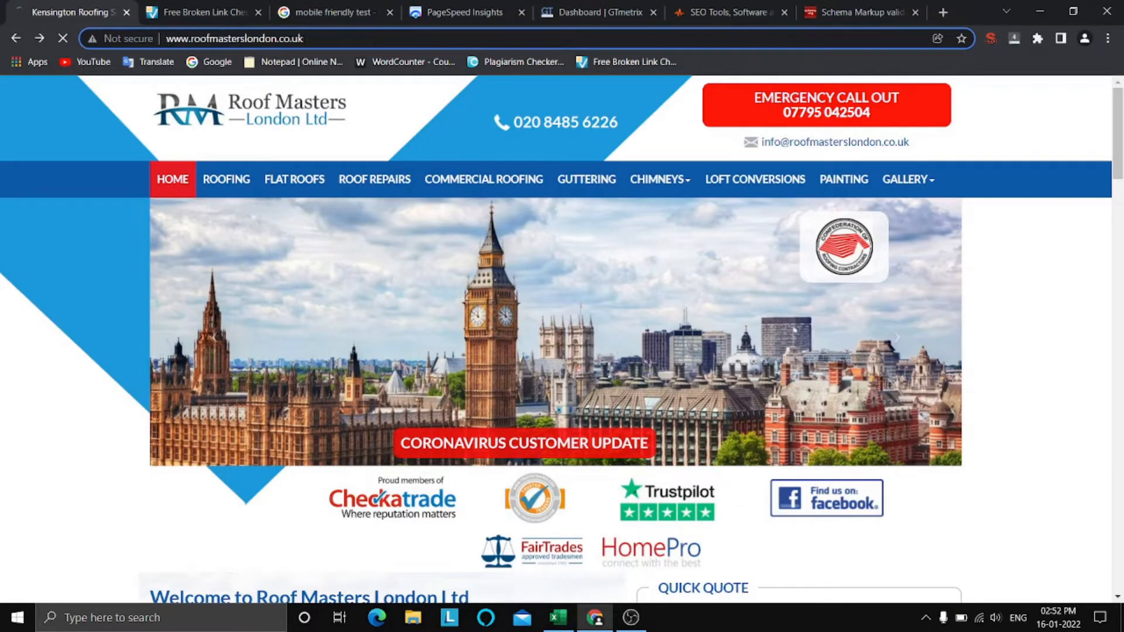
pyautogui.write('/')
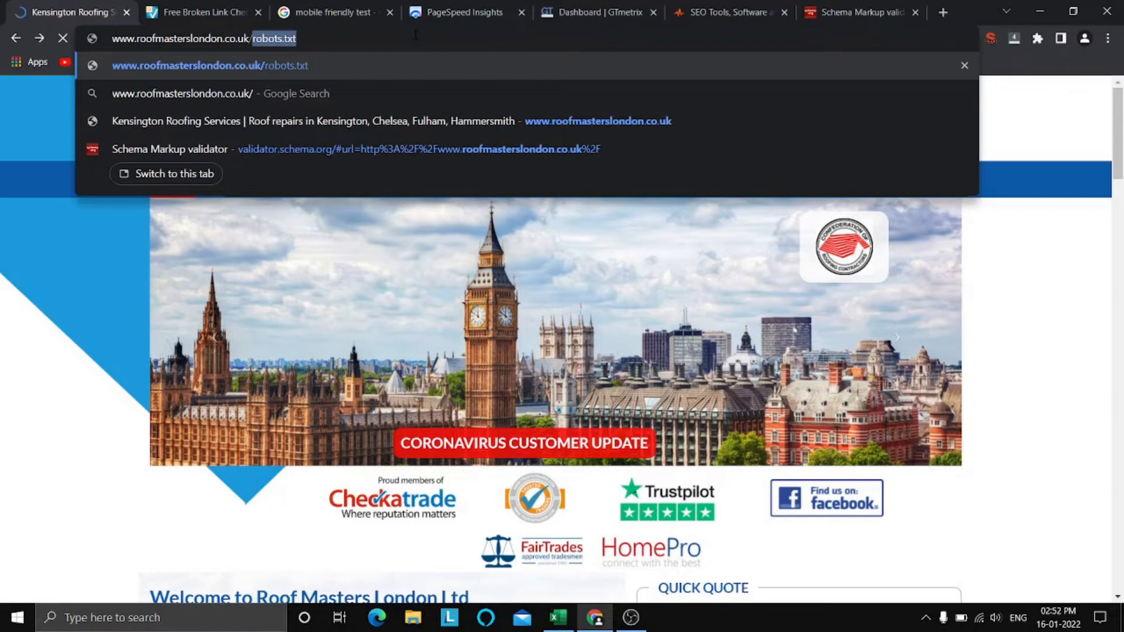
pyautogui.write('sit')
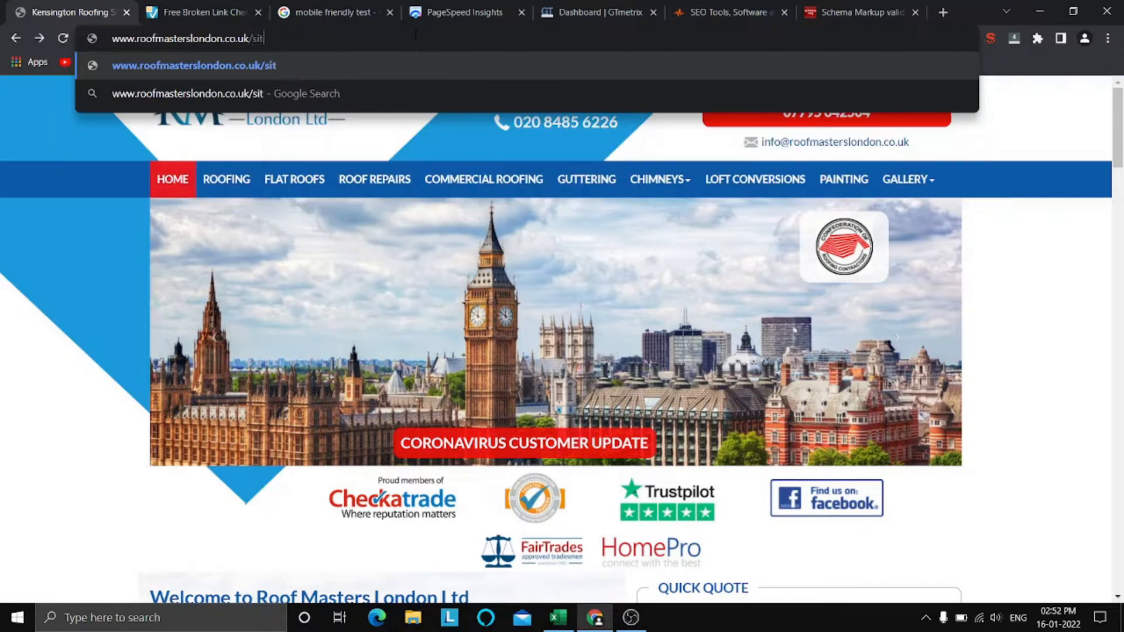
pyautogui.write('emap.xml')
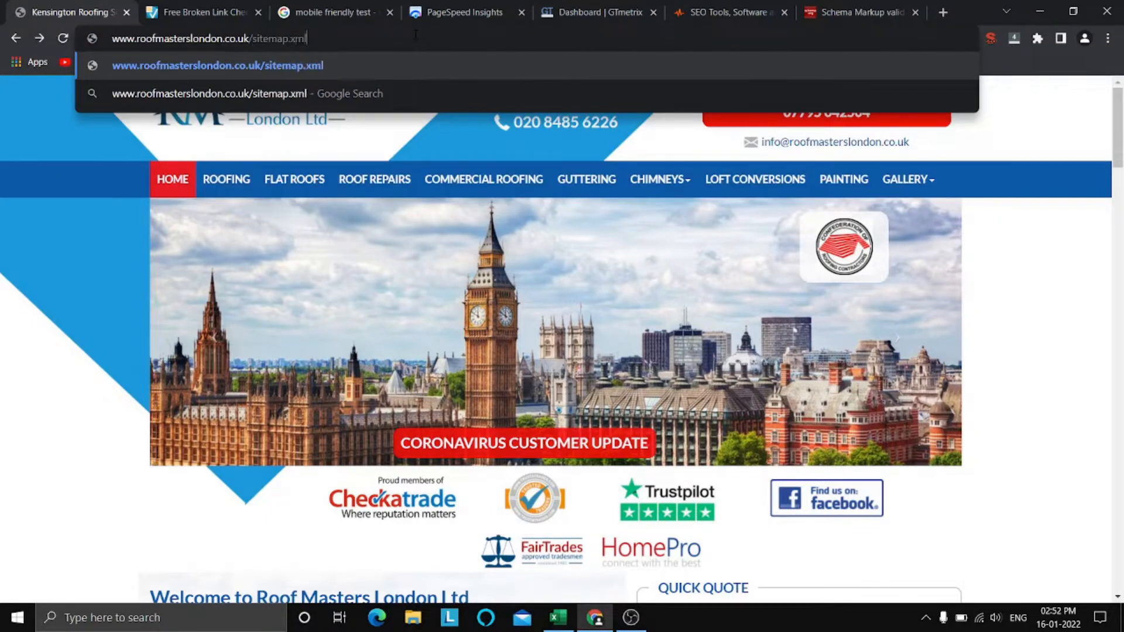
pyautogui.press('Return')
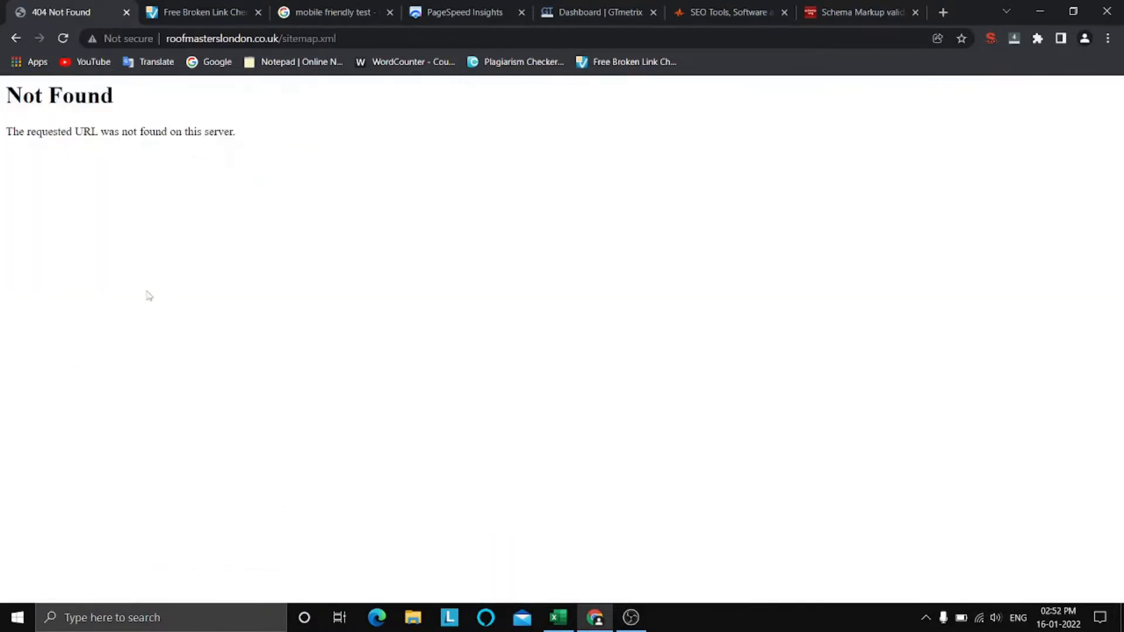
pyautogui.moveTo(2, 116); pyautogui.dragTo(494, 148)
pyautogui.click(446, 318)
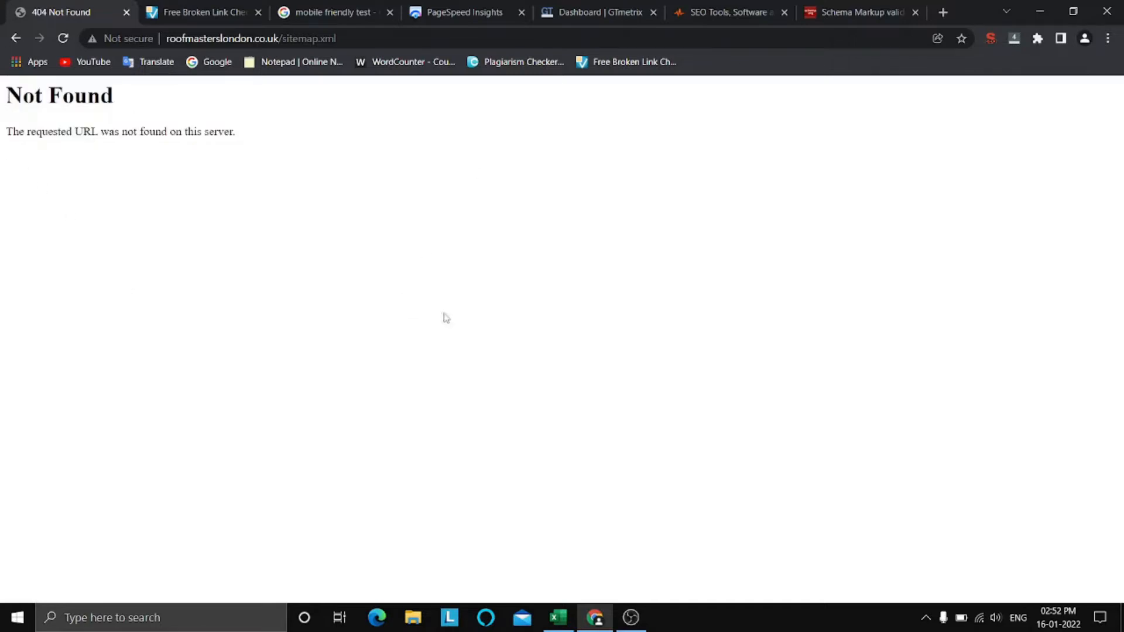
# Return the site to its homepage, switch to Excel and open the XML SITEMAP REPORT sheet from the Table of Contents.
pyautogui.click(16, 39)
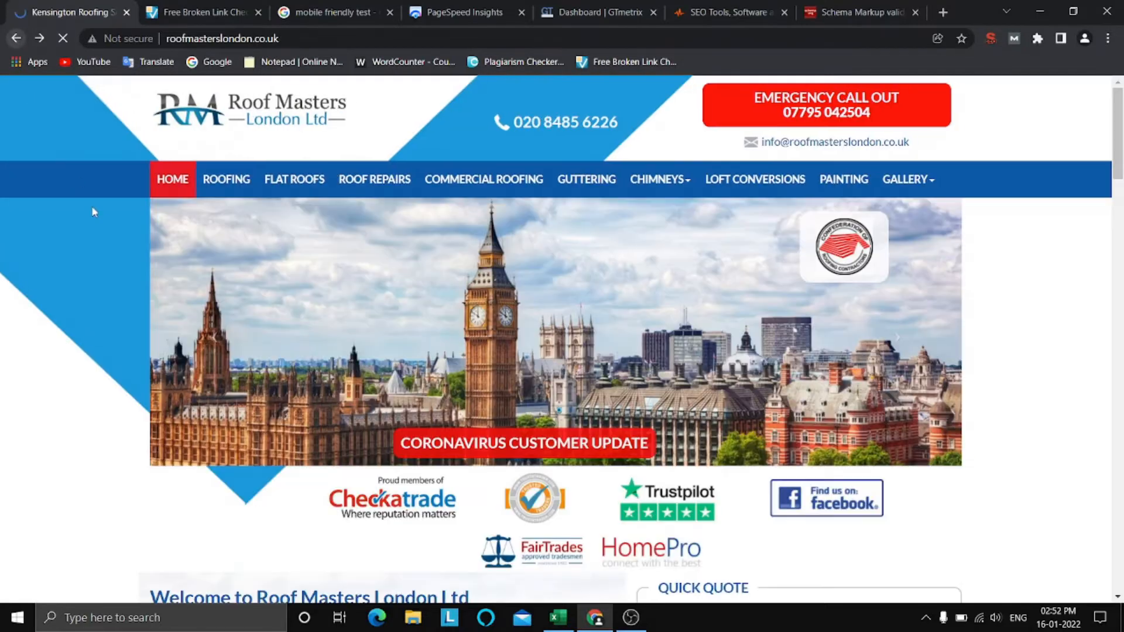
pyautogui.click(559, 621)
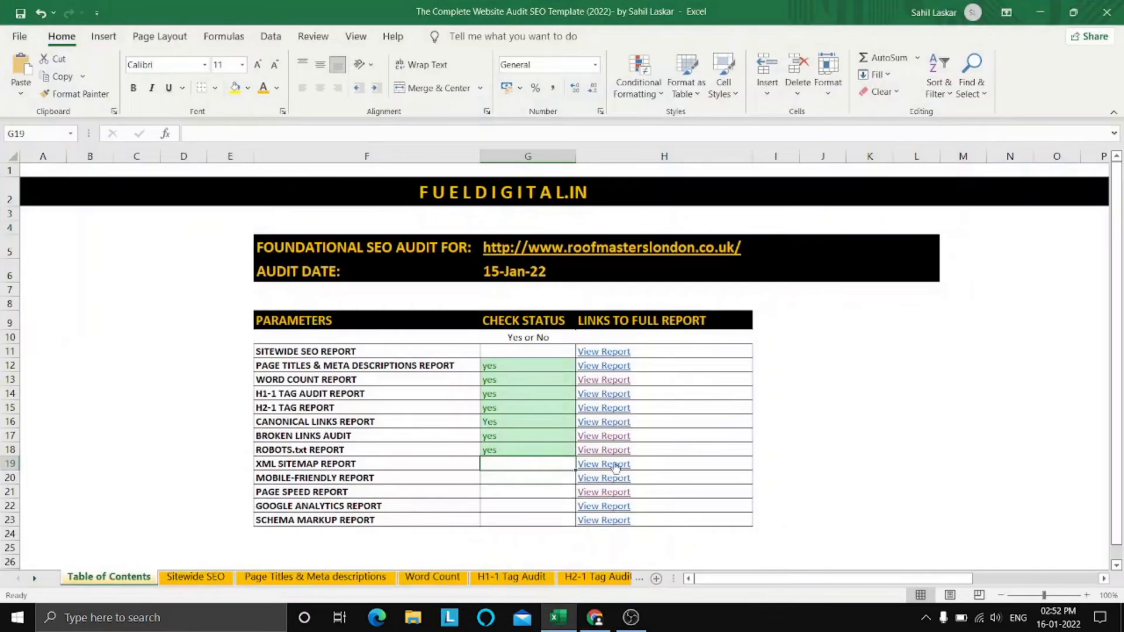
pyautogui.click(615, 466)
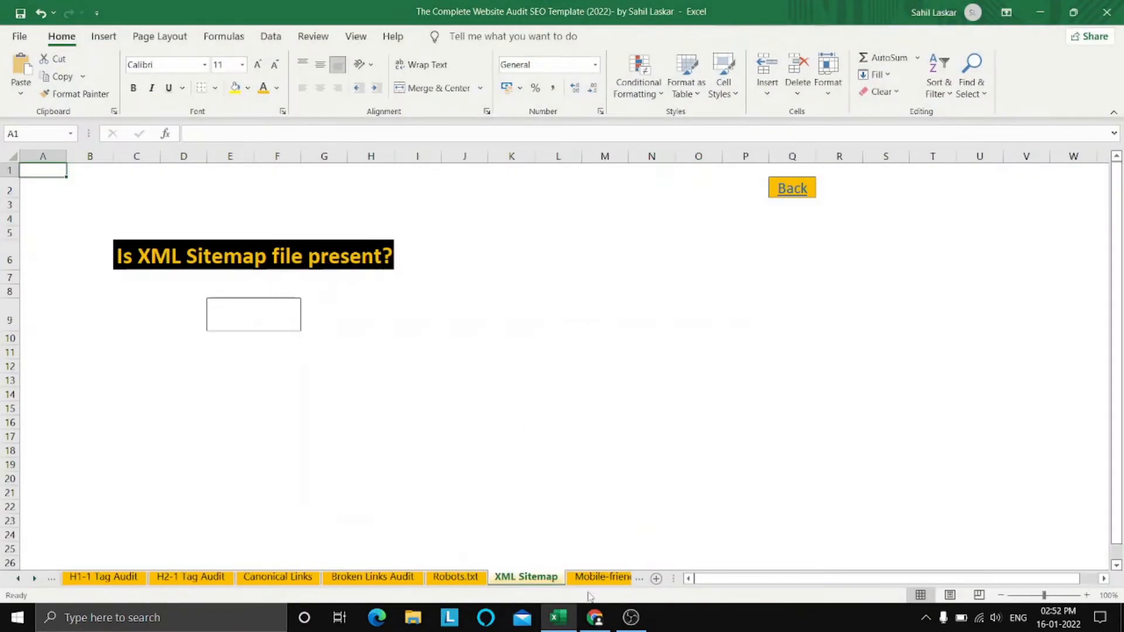
pyautogui.click(595, 617)
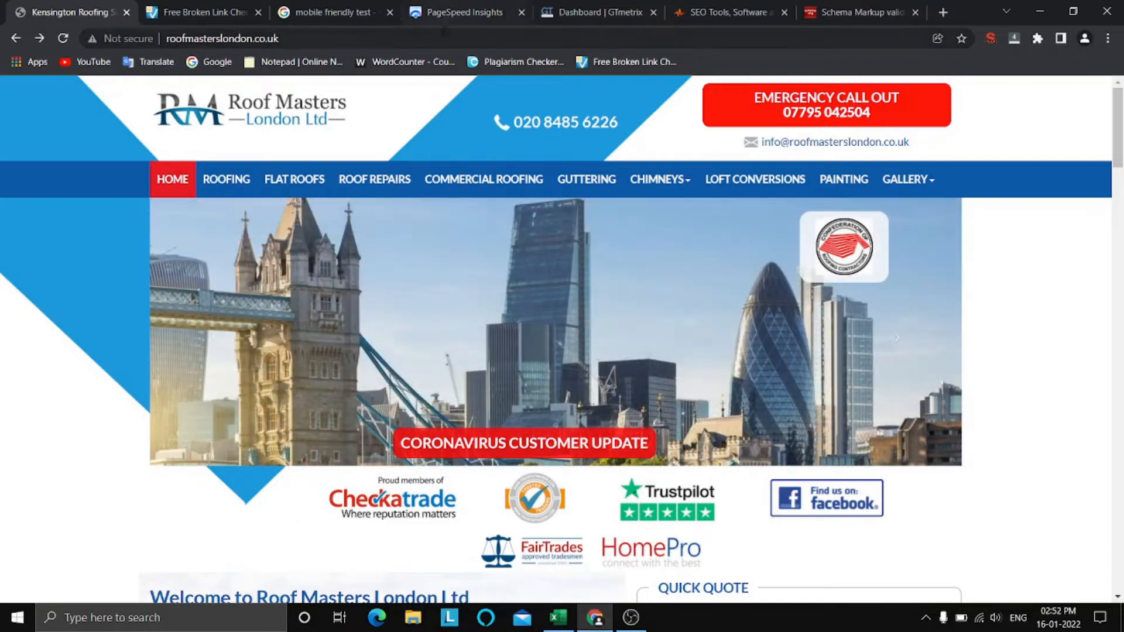
pyautogui.click(444, 35)
pyautogui.click(444, 37)
pyautogui.write('/')
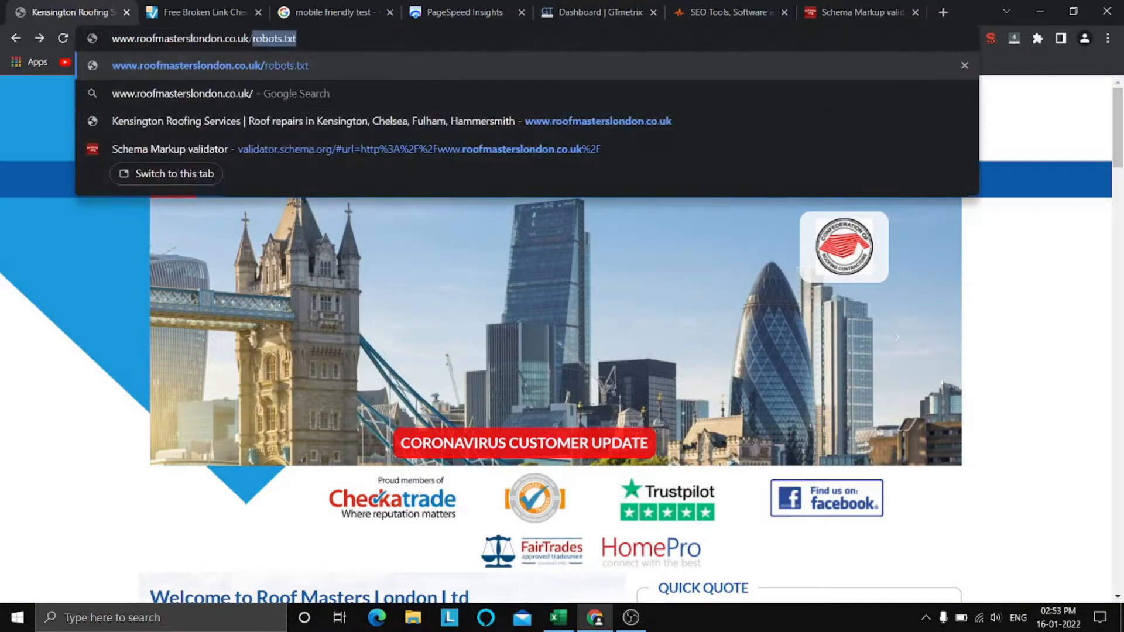
pyautogui.write('sitemap.xml')
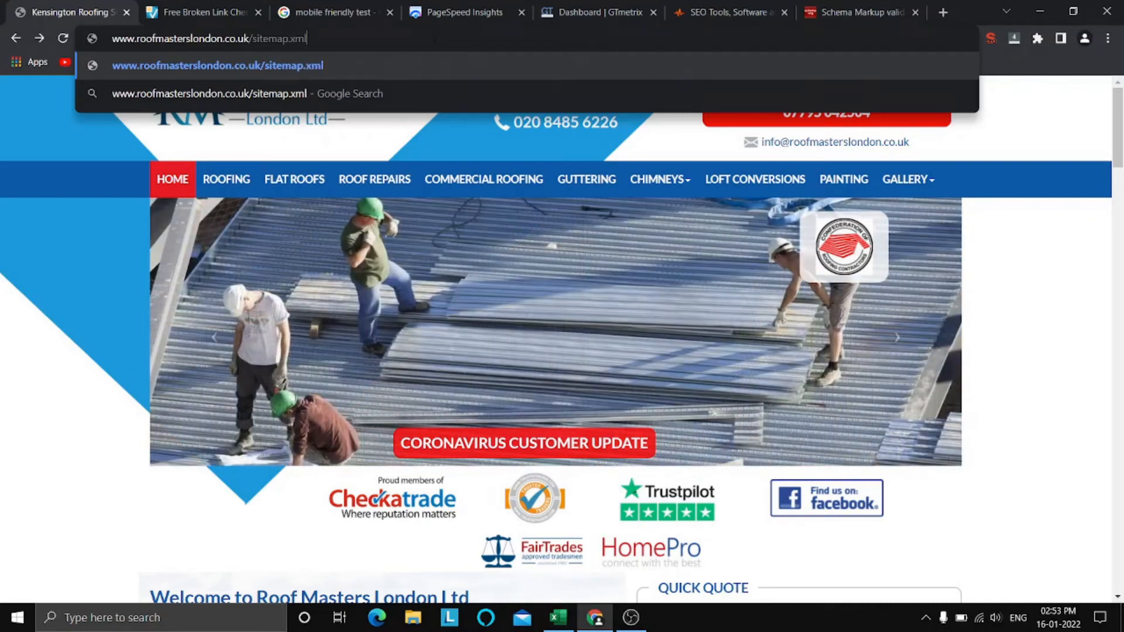
pyautogui.press('Return')
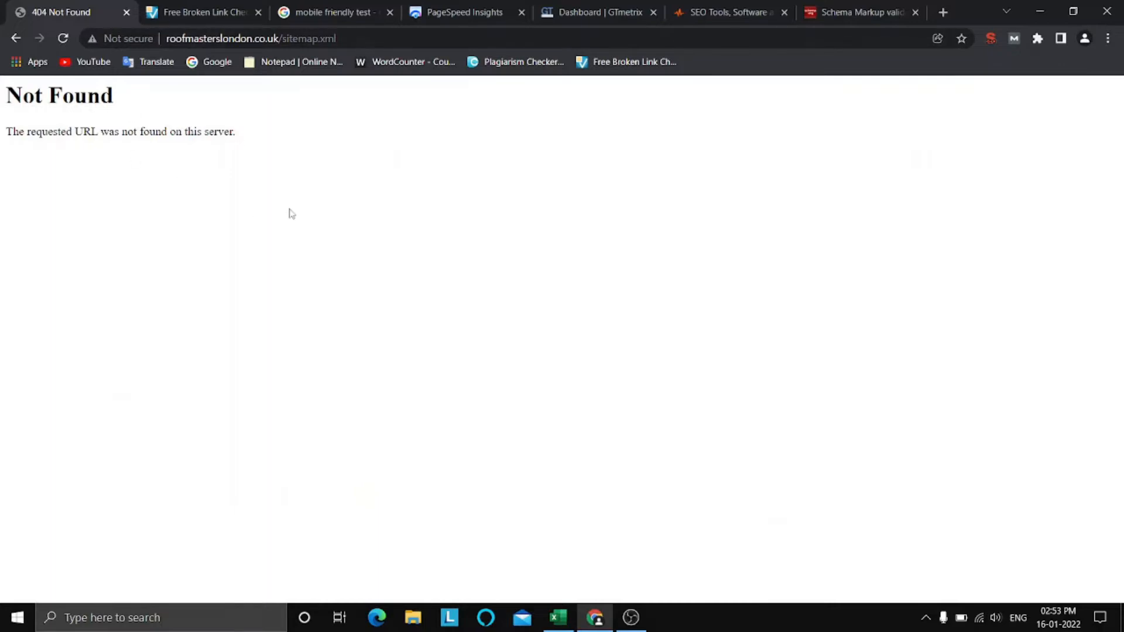
# Look through the SEO Site Checkup report for roofmasterslondon.co.uk, from the issues to fix down to the common SEO issues.
pyautogui.click(717, 11)
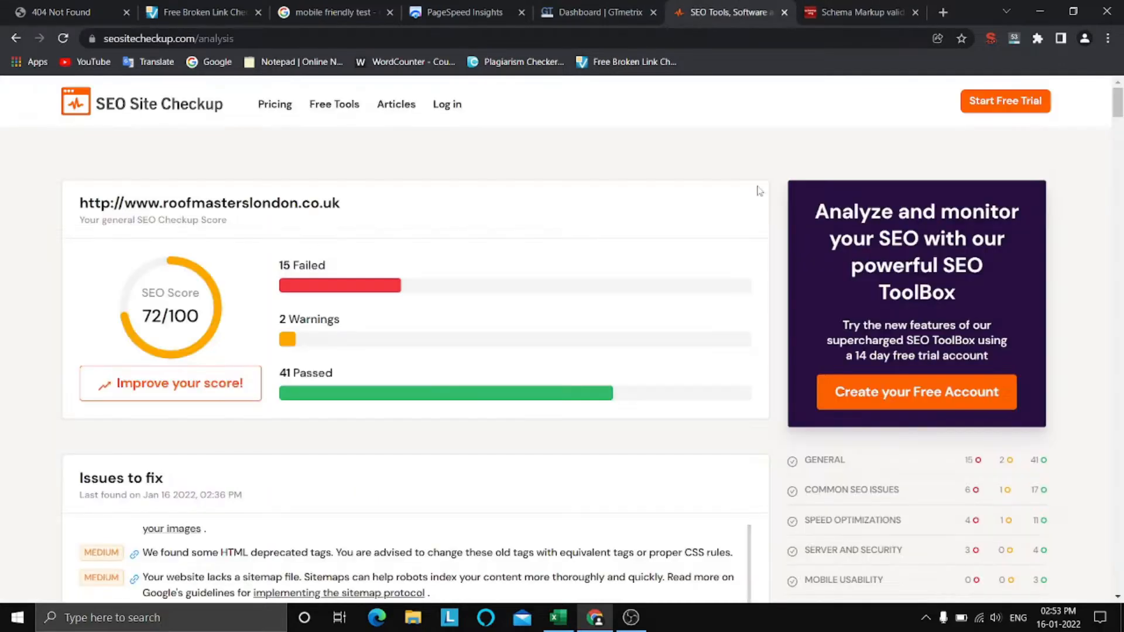
pyautogui.scroll(-5, 750, 322)
pyautogui.scroll(7, 720, 310)
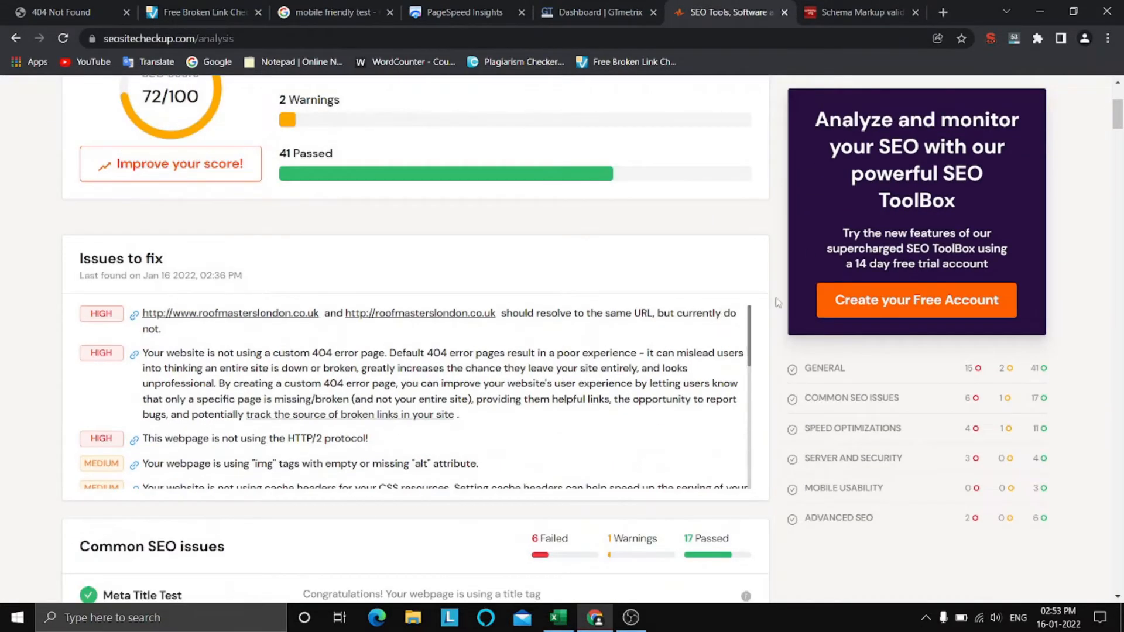
pyautogui.scroll(1, 721, 235)
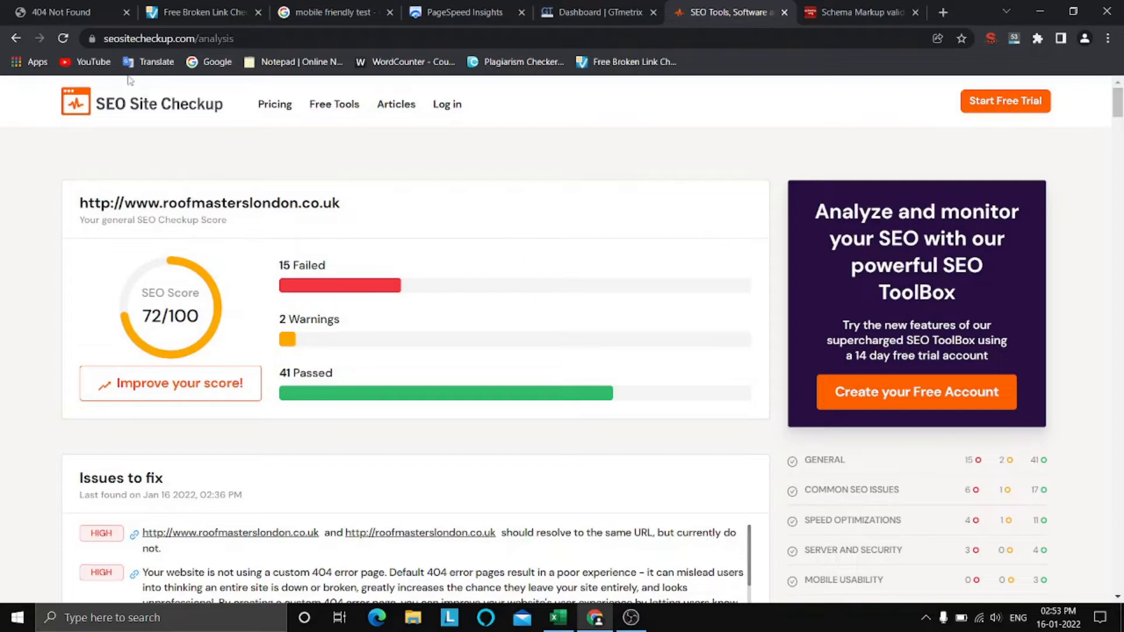
pyautogui.scroll(-4, 404, 211)
pyautogui.scroll(-4, 1099, 320)
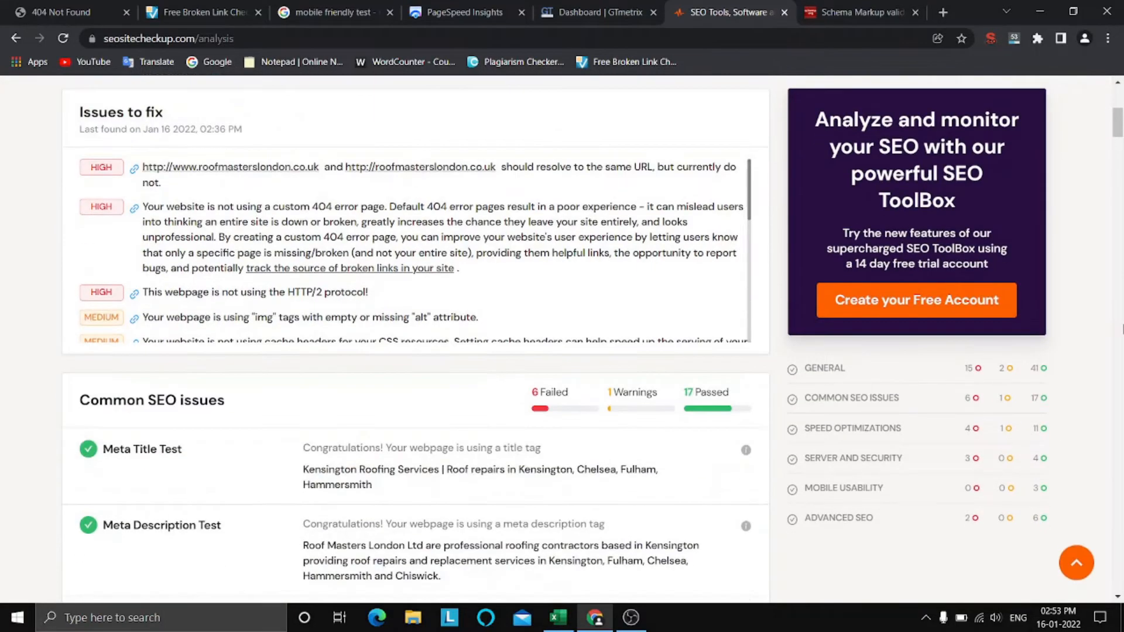
pyautogui.scroll(-5, 268, 351)
pyautogui.scroll(-2, 96, 400)
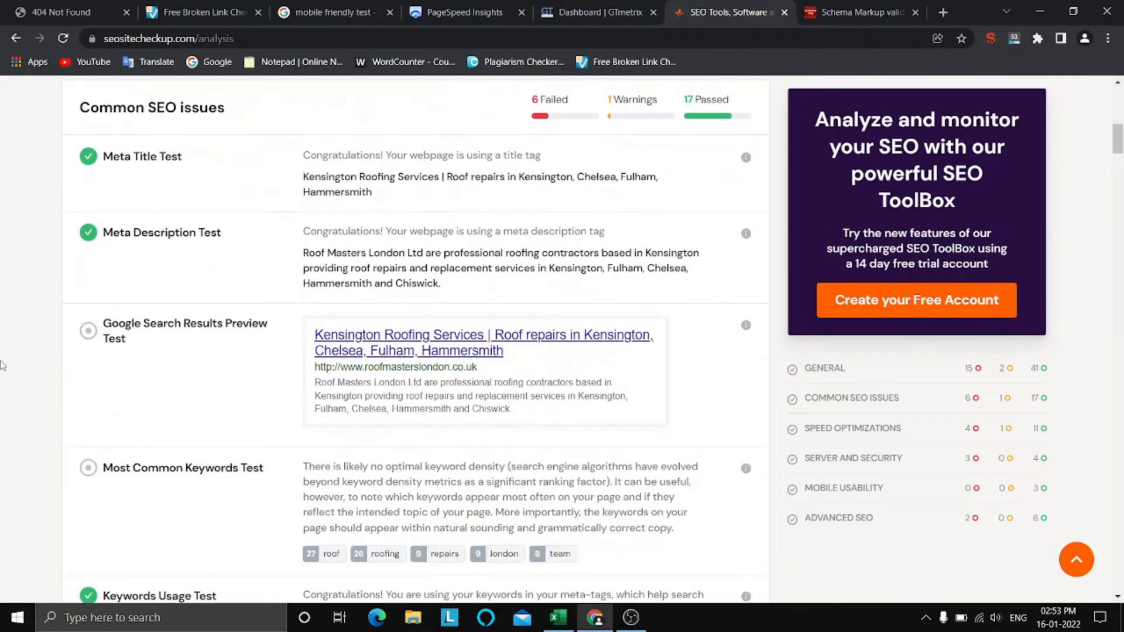
# Search the report page for "robots" and read the sitemap entry under Issues to fix.
pyautogui.hotkey('ctrl', 'f')
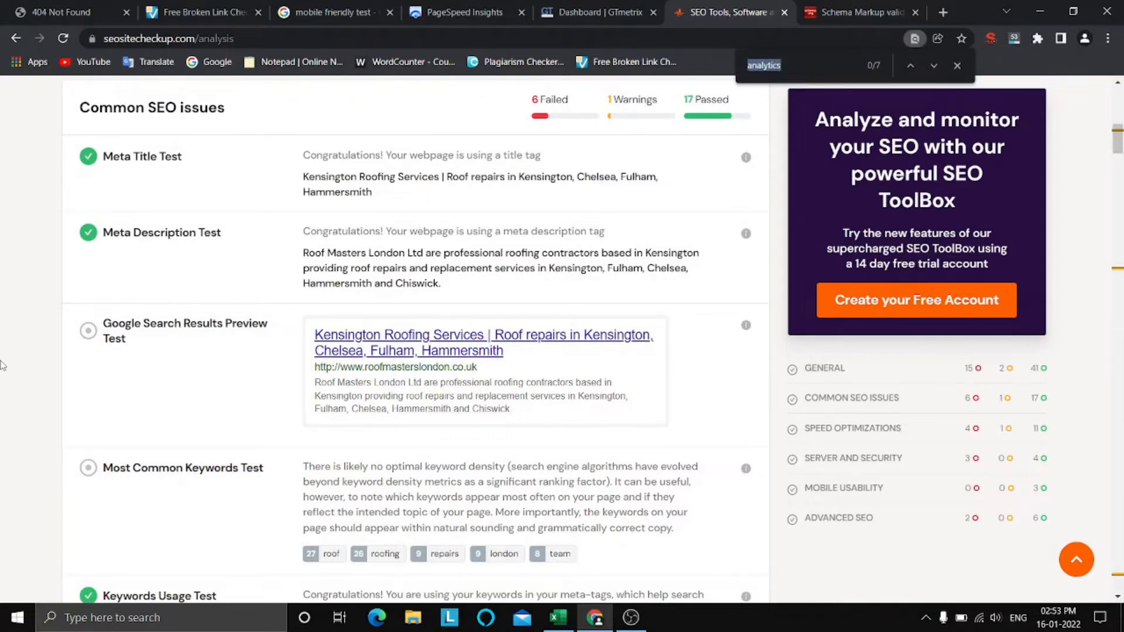
pyautogui.write('robots')
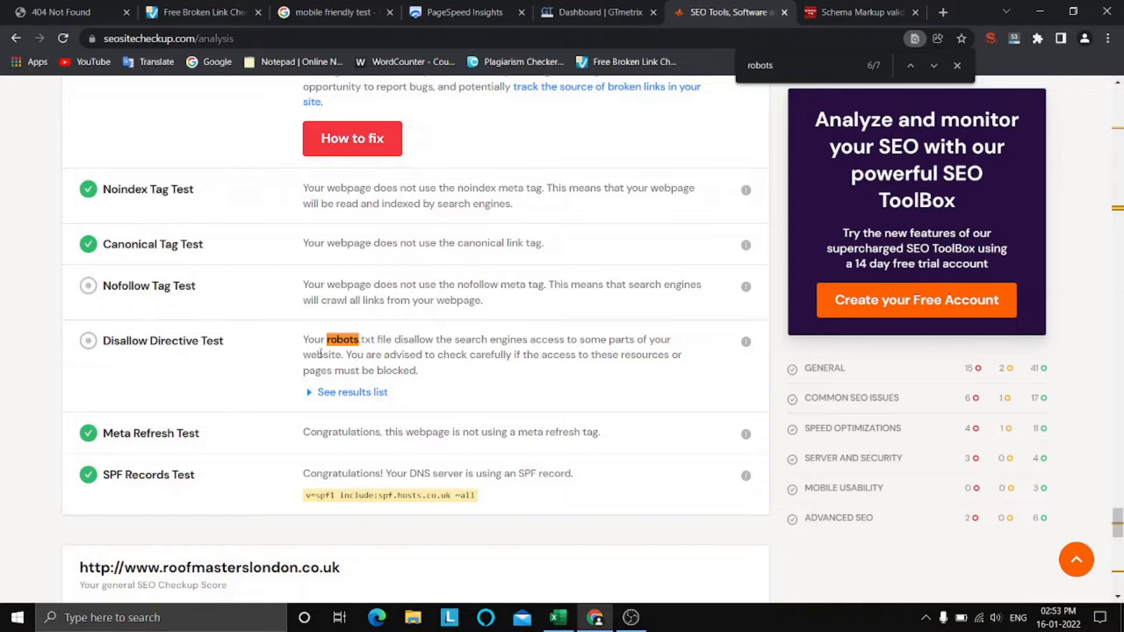
pyautogui.press('Return')
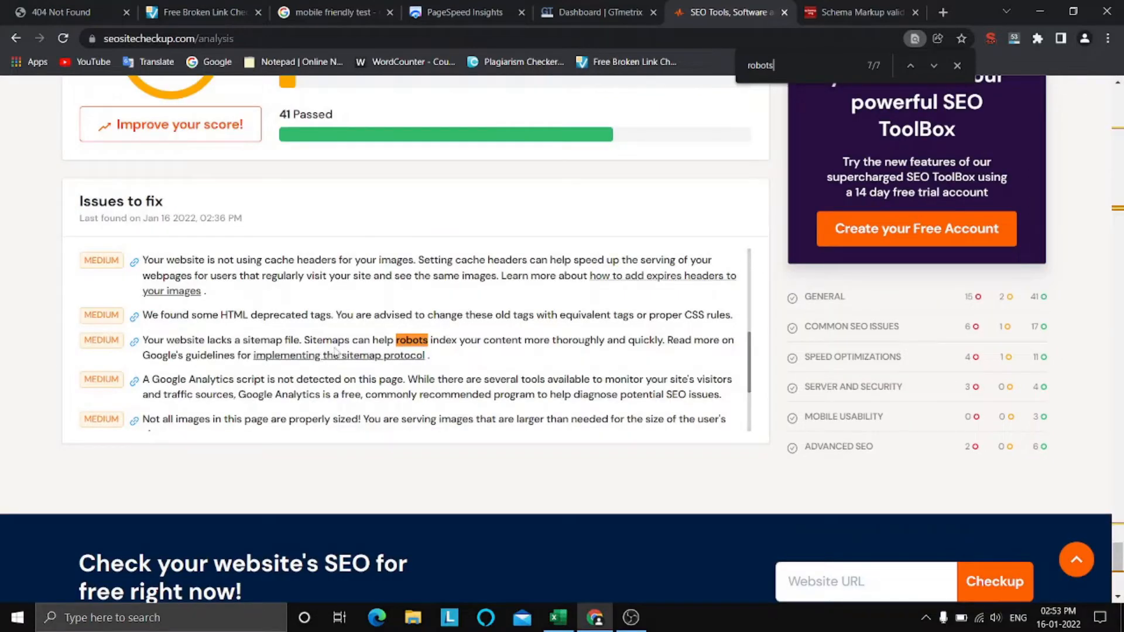
pyautogui.moveTo(237, 341); pyautogui.dragTo(302, 341)
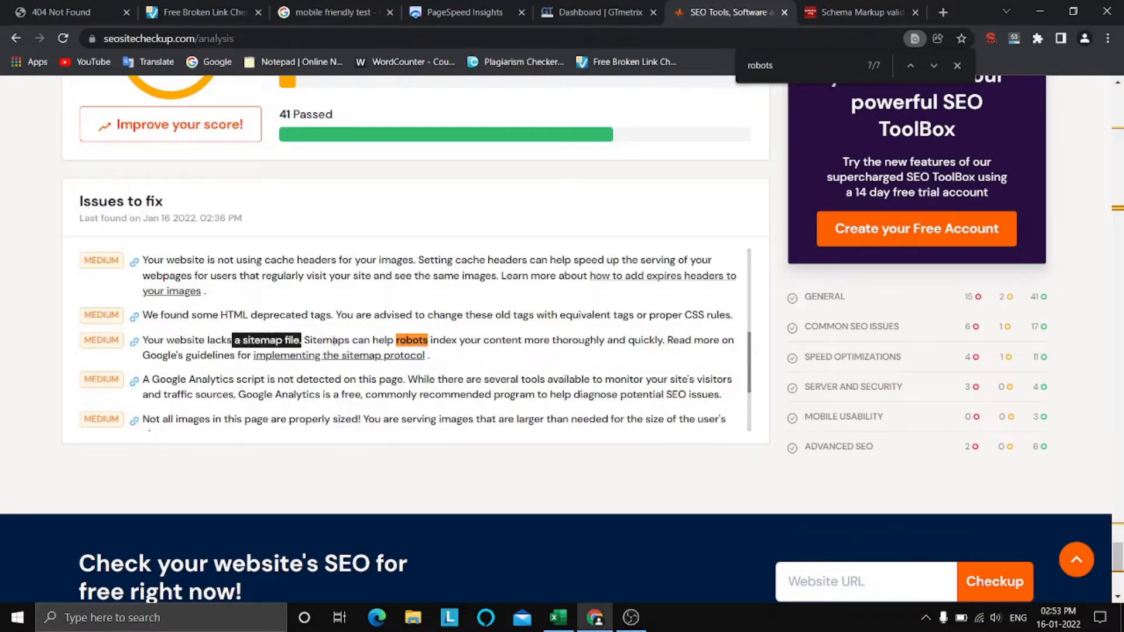
pyautogui.click(355, 340)
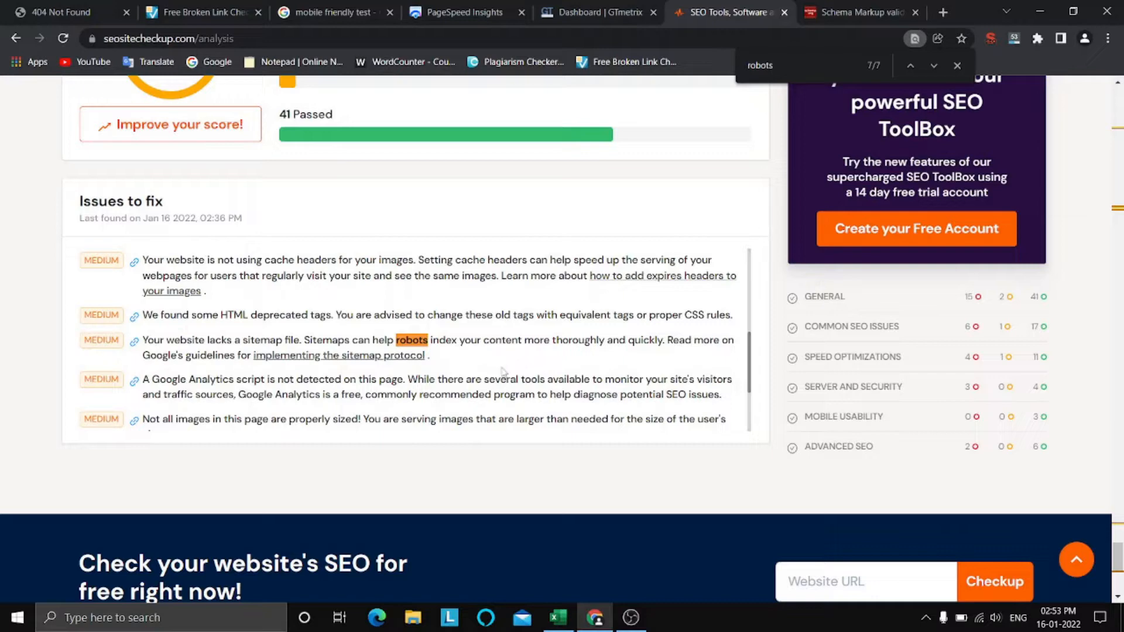
# Go back through the search matches to the Robots.txt Test and Sitemap Test results and close the search.
pyautogui.click(917, 66)
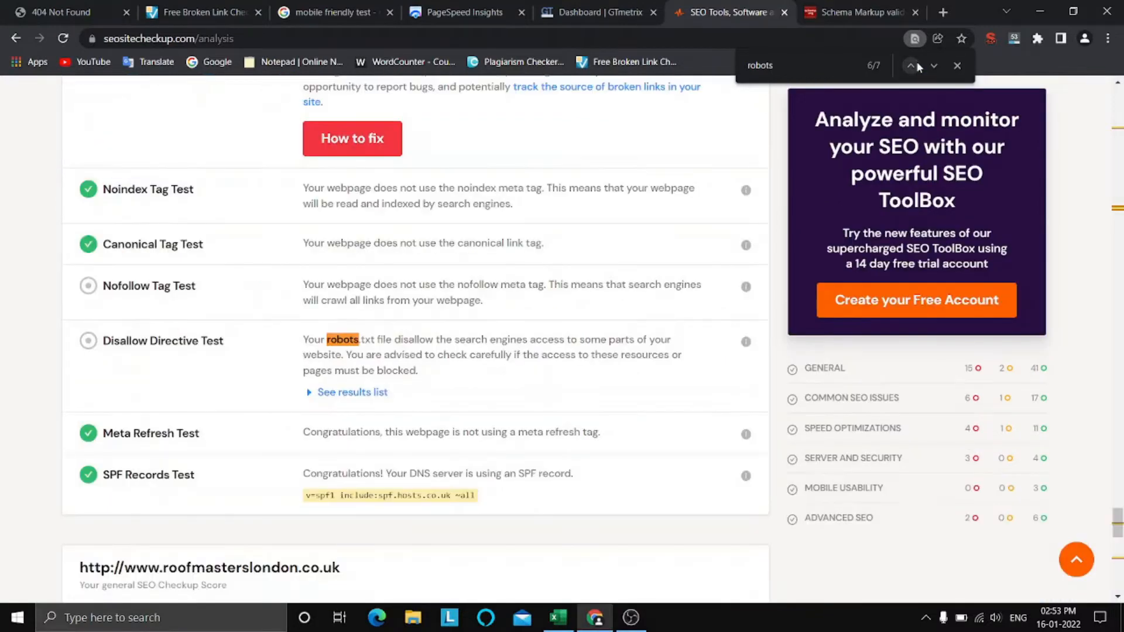
pyautogui.click(912, 66)
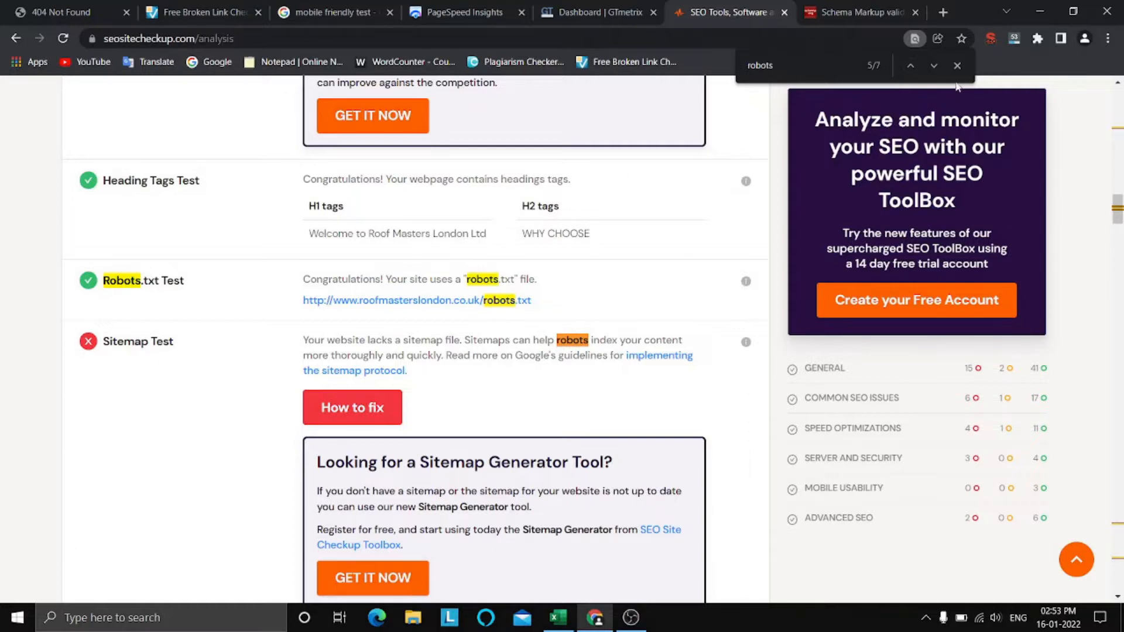
pyautogui.click(957, 66)
pyautogui.click(136, 421)
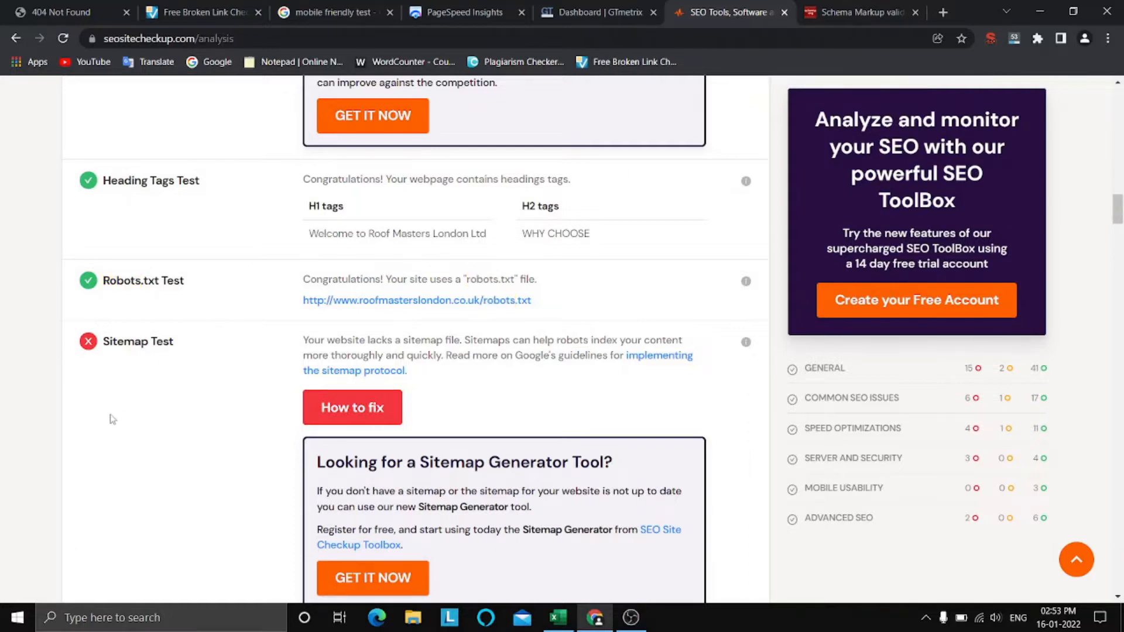
# Capture a rectangular screenshot covering the Robots.txt Test and Sitemap Test results and open it in Snip & Sketch.
pyautogui.scroll(-1, 129, 352)
pyautogui.scroll(1, 116, 289)
pyautogui.scroll(-1, 128, 344)
pyautogui.scroll(-1, 132, 349)
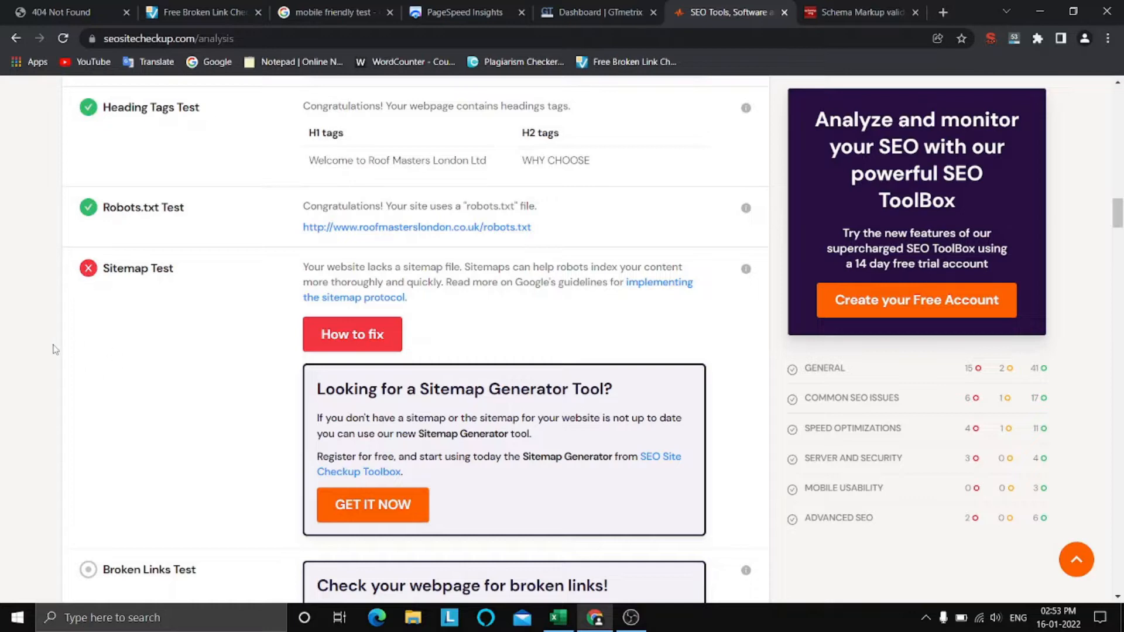
pyautogui.press('super+shift+s')
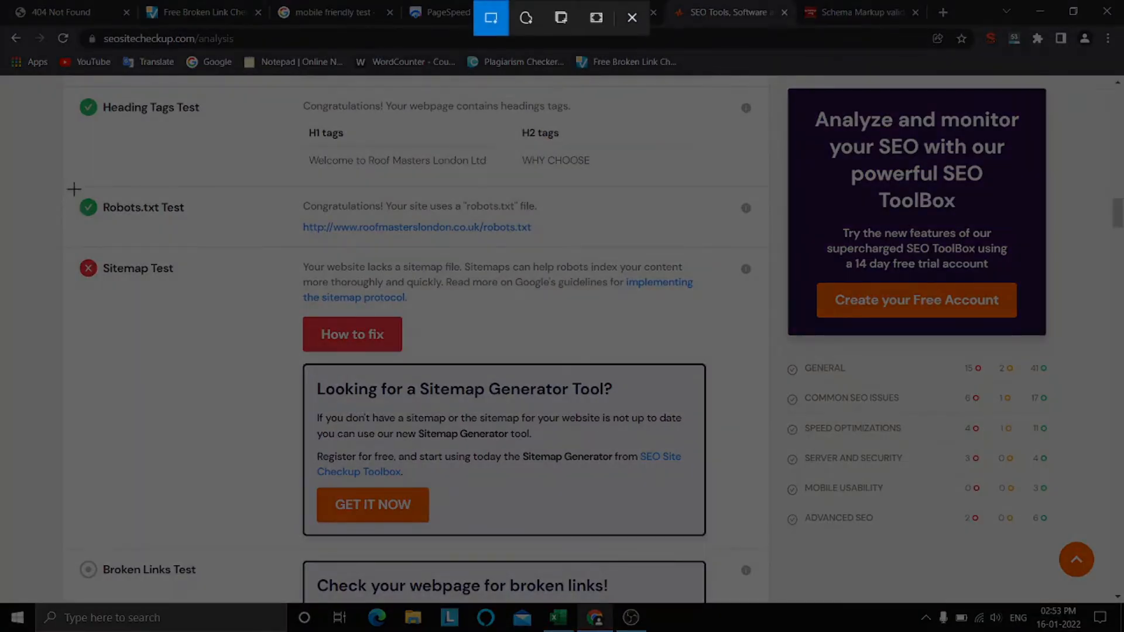
pyautogui.moveTo(74, 189); pyautogui.dragTo(708, 291)
pyautogui.moveTo(713, 305); pyautogui.dragTo(715, 311)
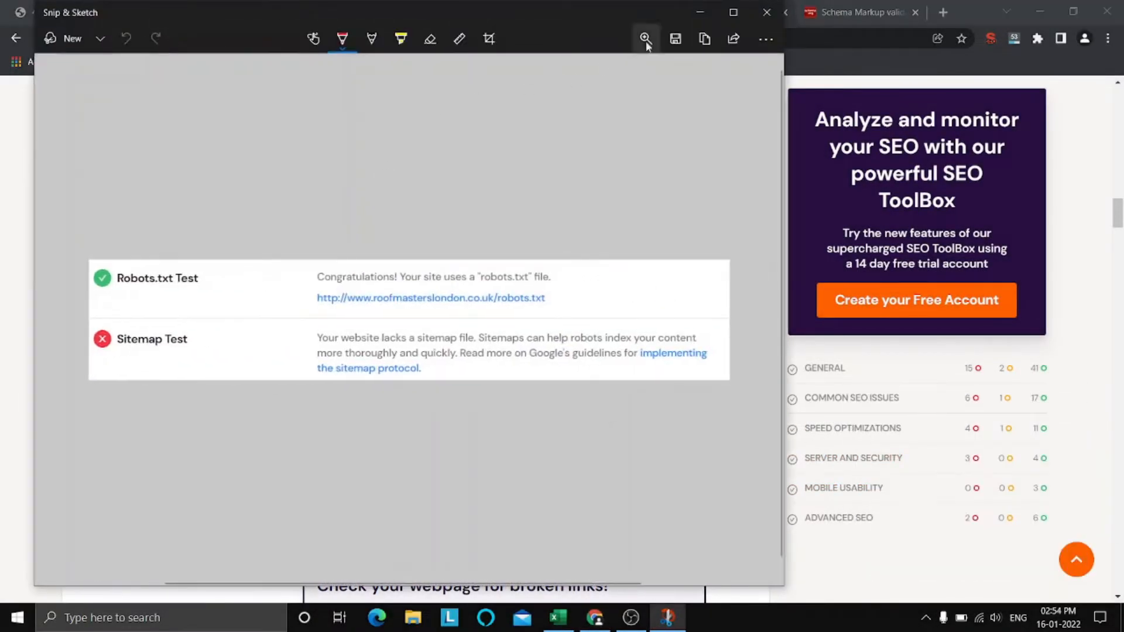
# Save the screenshot to the Desktop as the JPG "robots and sitemap" and close Snip & Sketch.
pyautogui.click(677, 39)
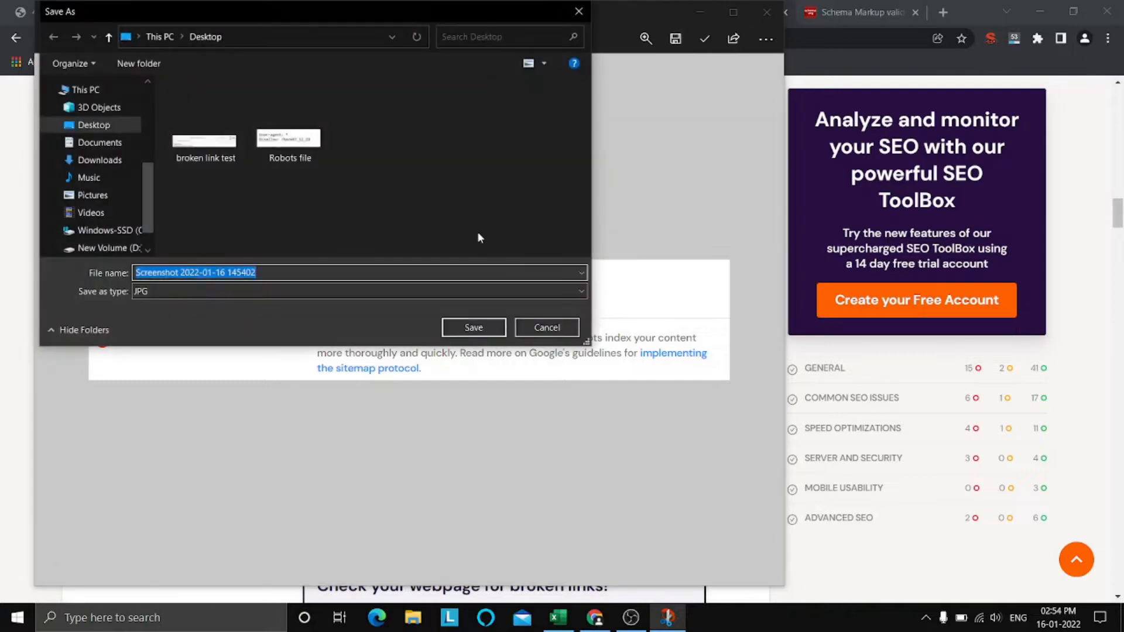
pyautogui.write('robots and sitemap')
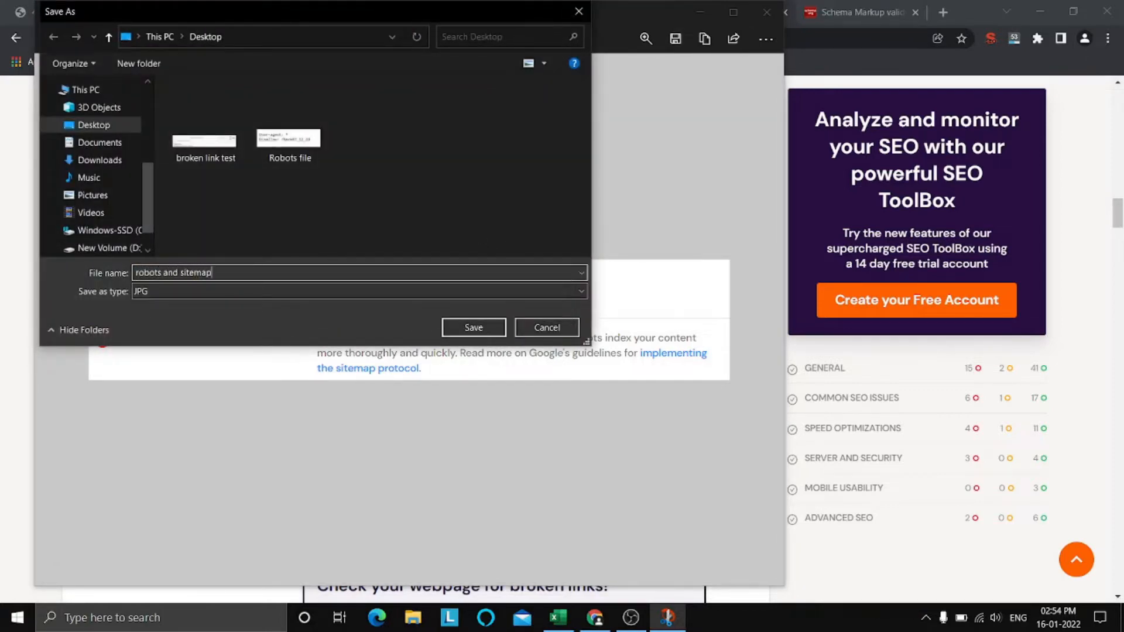
pyautogui.press('Return')
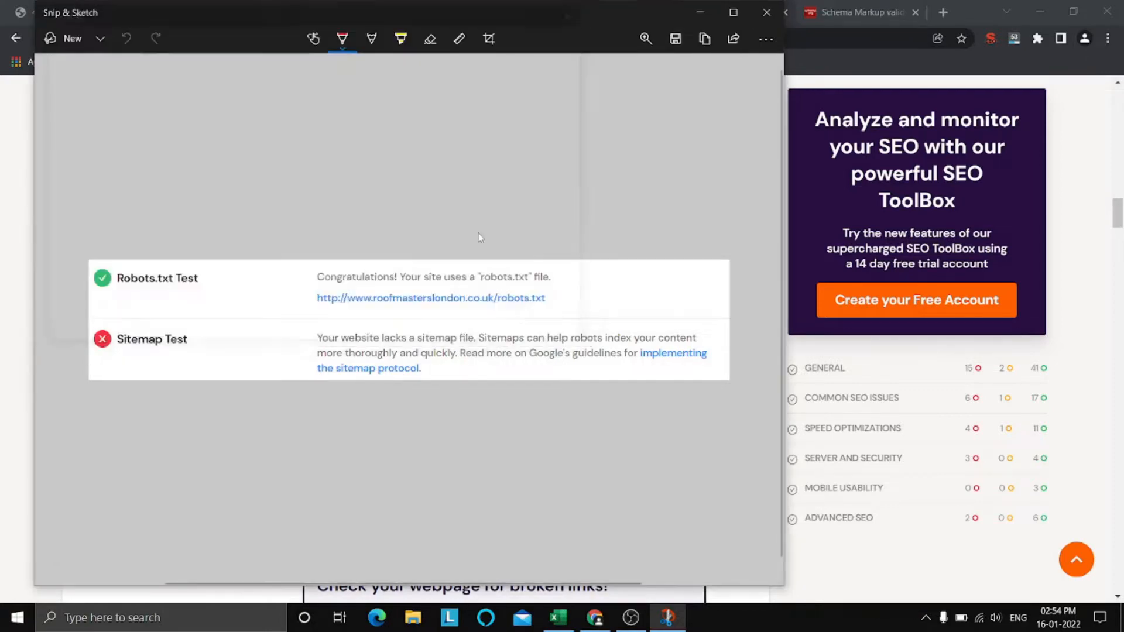
pyautogui.click(767, 12)
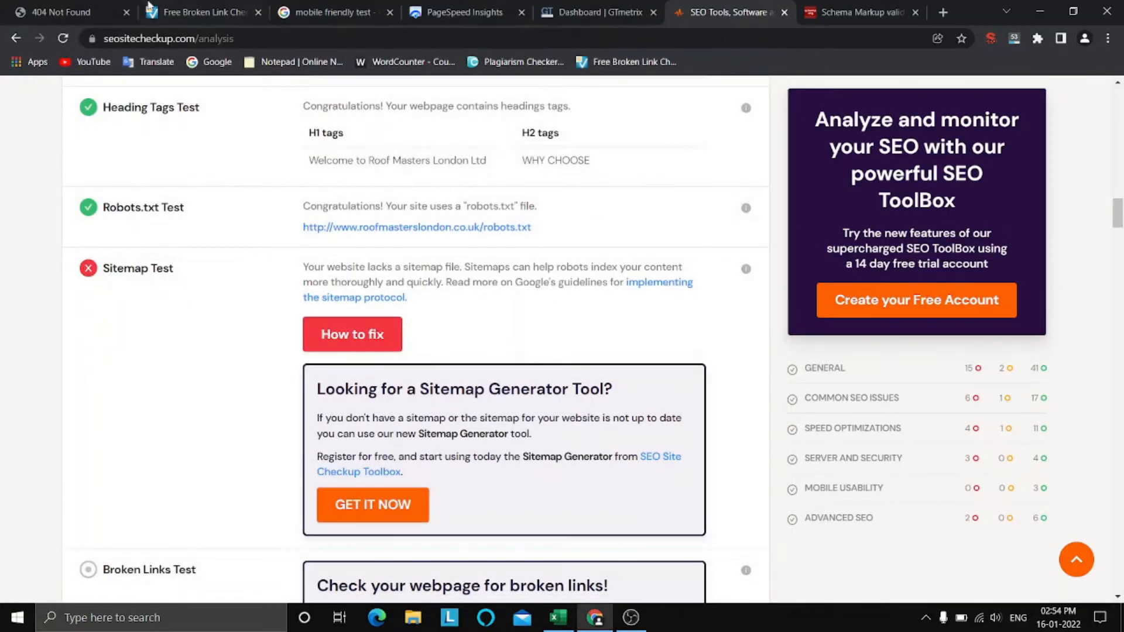
# Go back to the roofmasterslondon.co.uk/sitemap.xml page and examine its address and the server's response.
pyautogui.scroll(3, 232, 108)
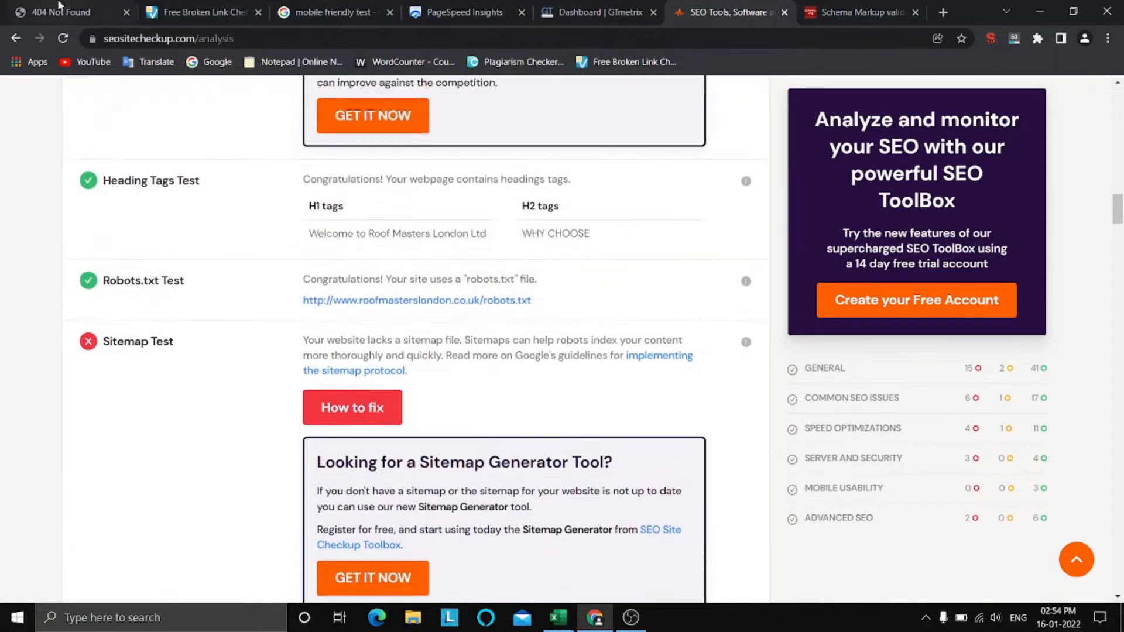
pyautogui.click(61, 10)
pyautogui.moveTo(261, 144); pyautogui.dragTo(1, 91)
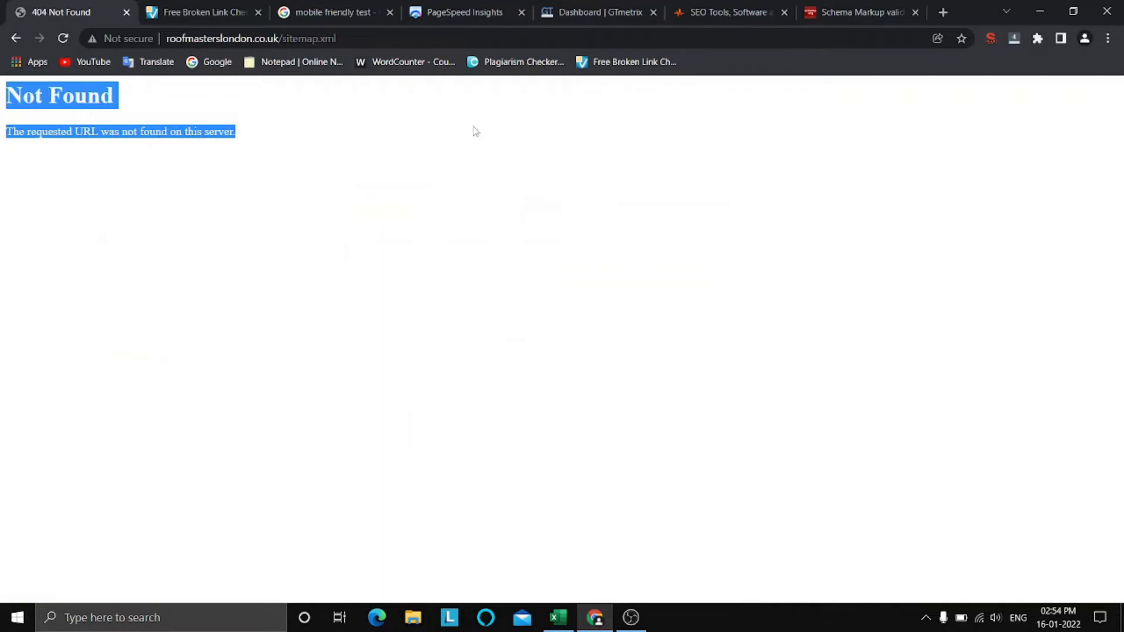
pyautogui.click(124, 111)
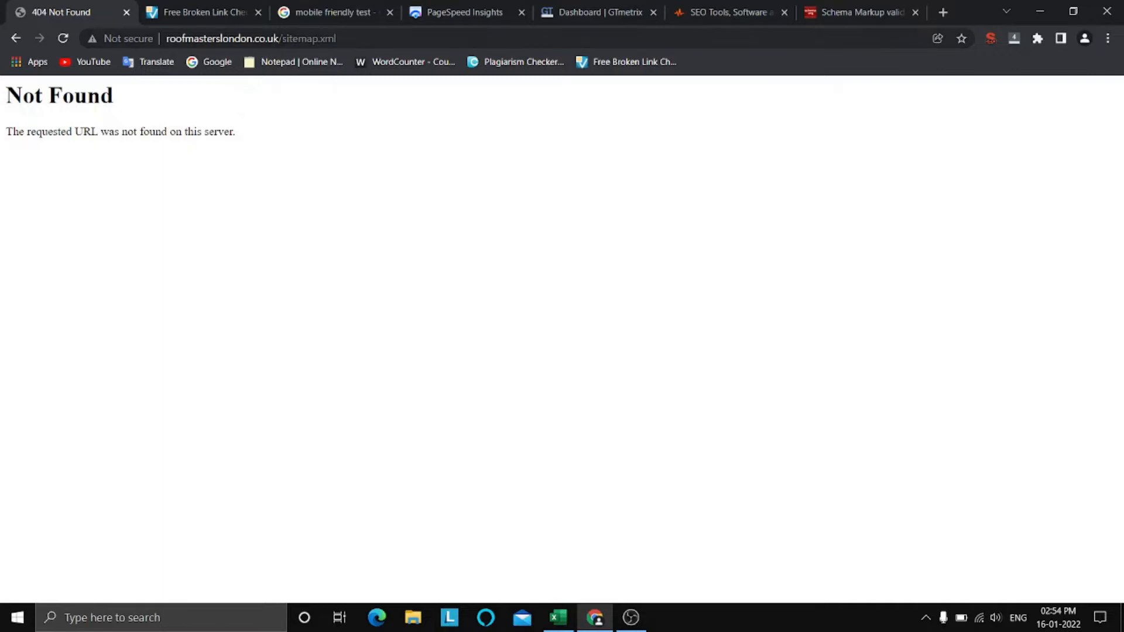
pyautogui.click(359, 37)
pyautogui.click(361, 38)
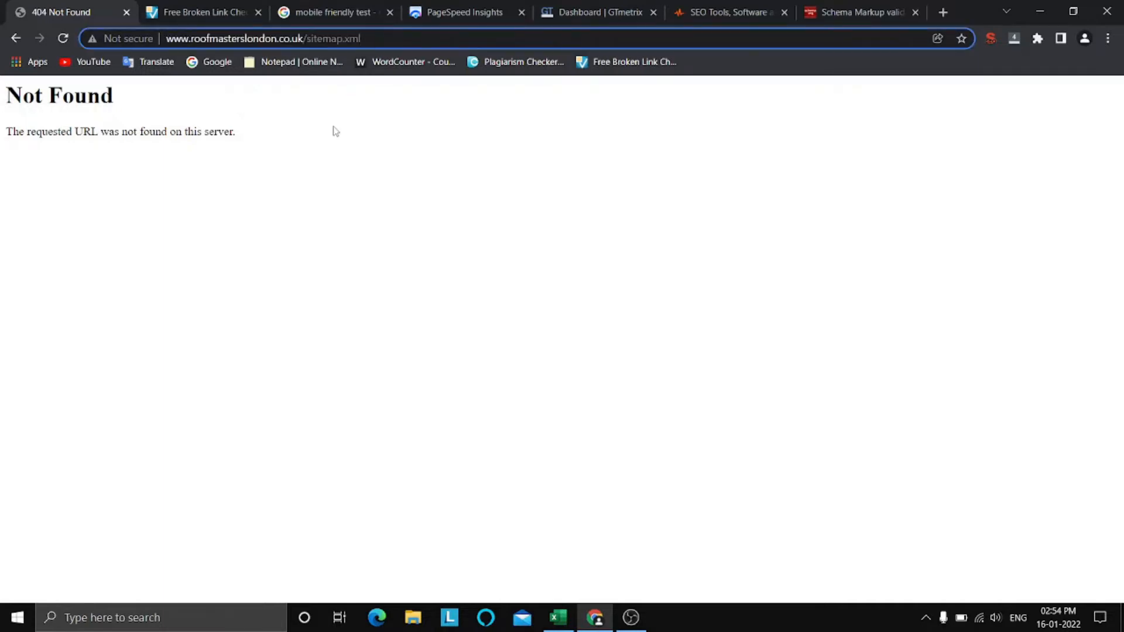
pyautogui.click(351, 179)
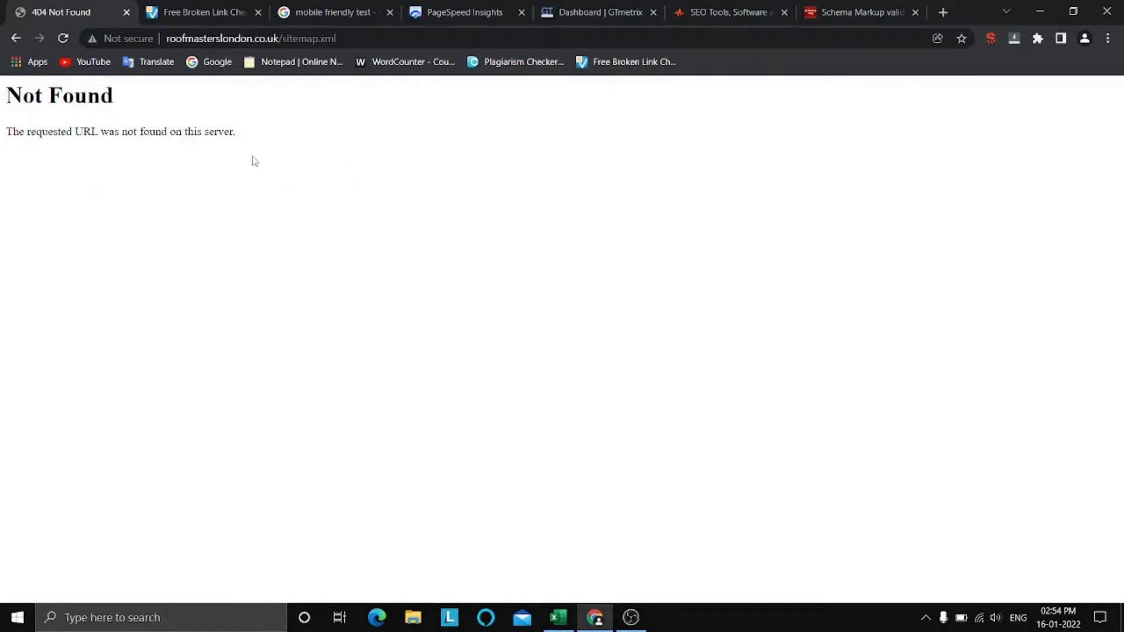
pyautogui.moveTo(2, 77); pyautogui.dragTo(376, 195)
pyautogui.click(402, 187)
# Recheck the Sitemap Test in the SEO Site Checkup report and return to the XML Sitemap sheet in Excel.
pyautogui.click(712, 11)
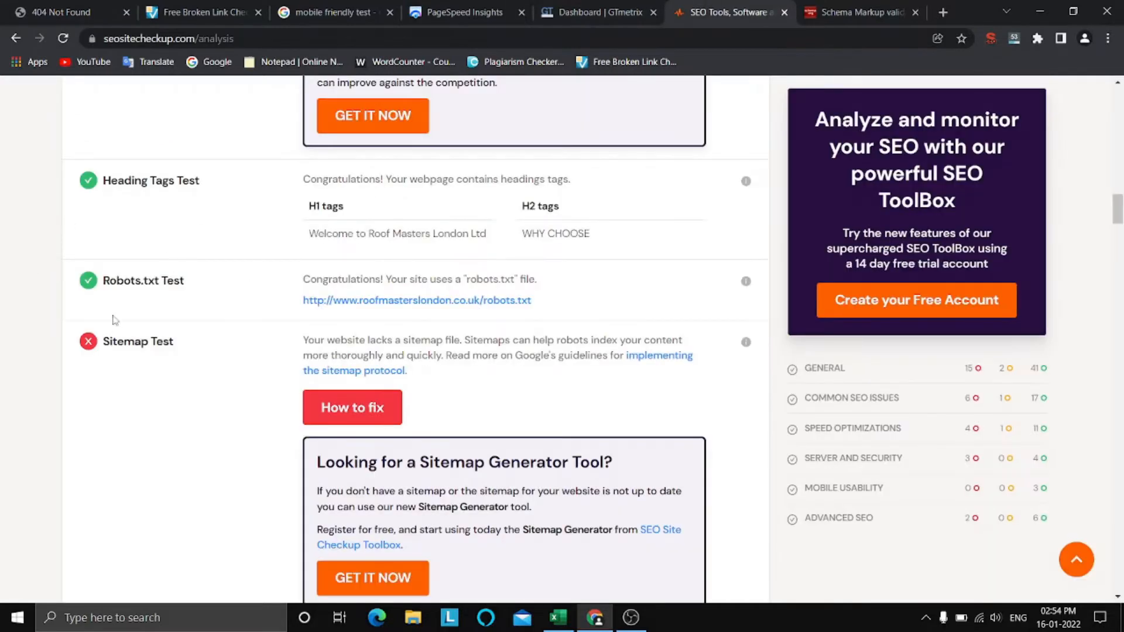
pyautogui.tripleClick(170, 344)
pyautogui.click(138, 425)
pyautogui.click(36, 12)
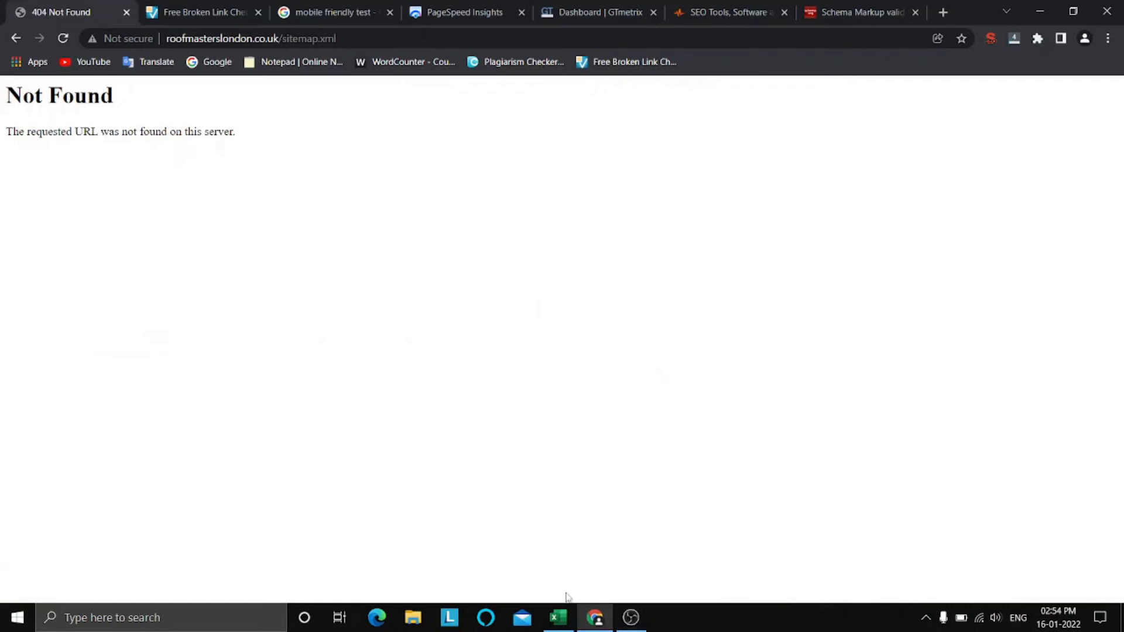
pyautogui.click(559, 619)
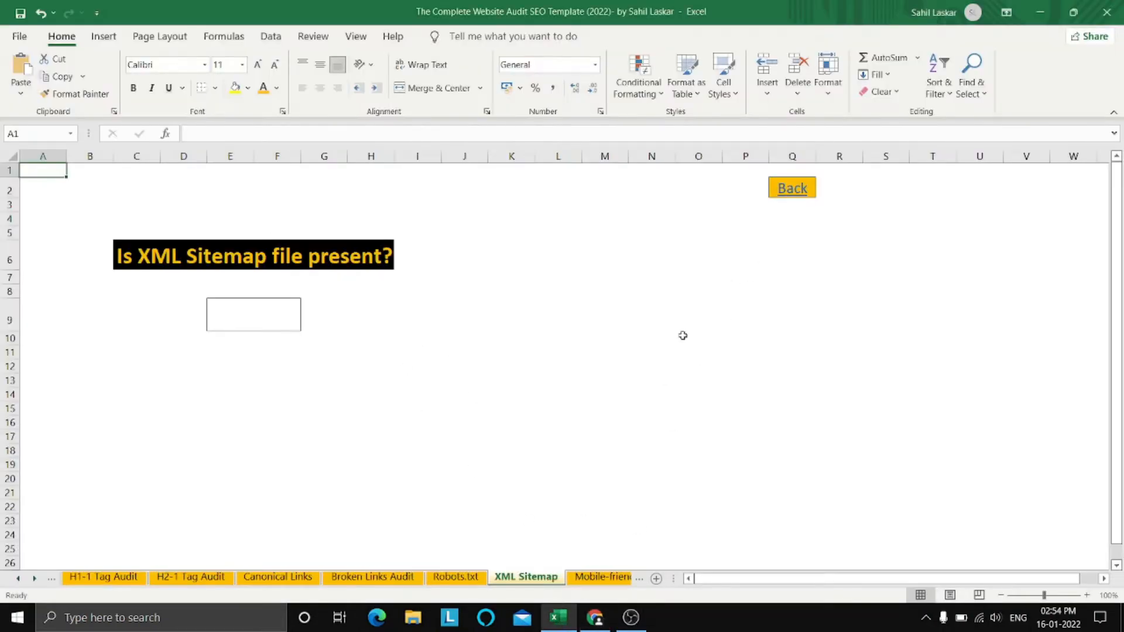
# On the Robots.txt sheet, move the robots file picture up so it sits above cell N10.
pyautogui.click(458, 578)
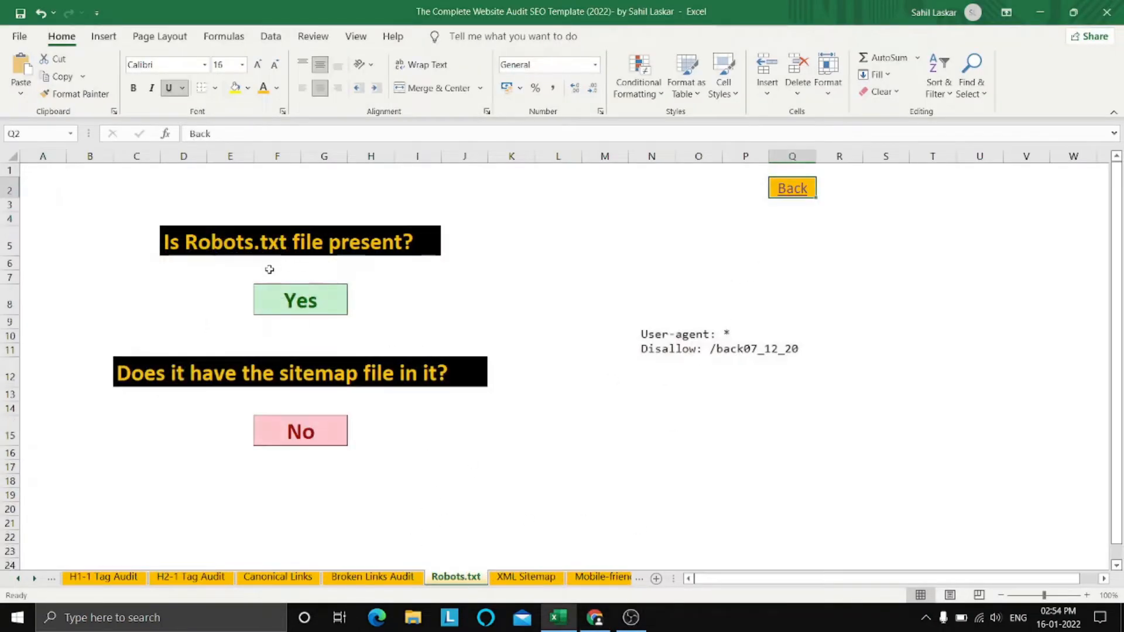
pyautogui.click(765, 431)
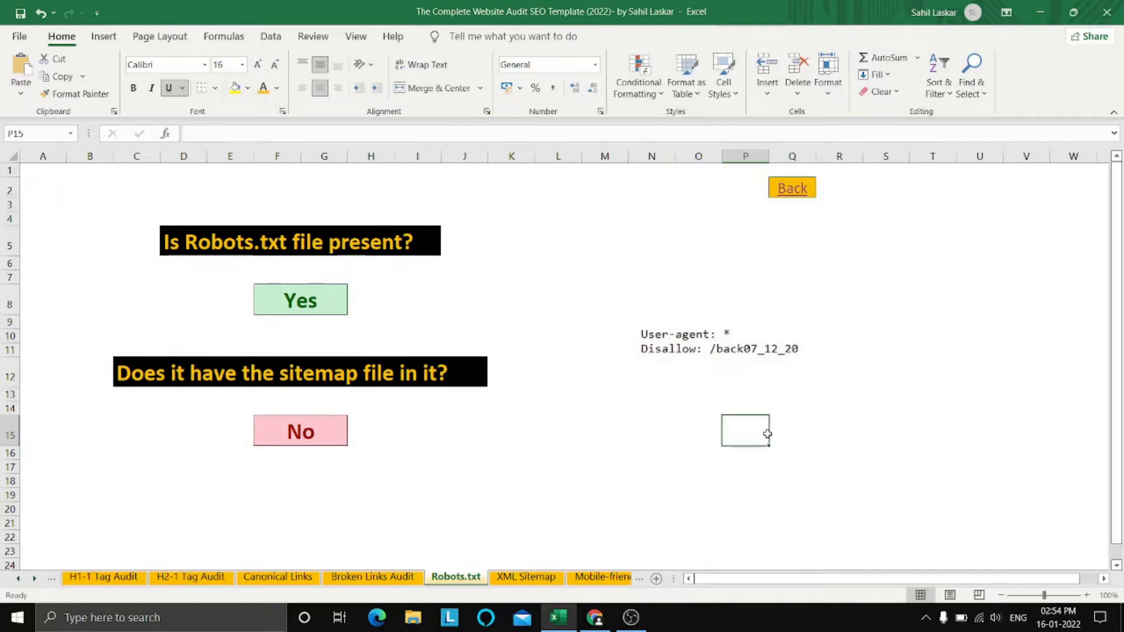
pyautogui.click(661, 397)
pyautogui.click(697, 354)
pyautogui.moveTo(697, 354); pyautogui.dragTo(701, 337)
pyautogui.click(657, 341)
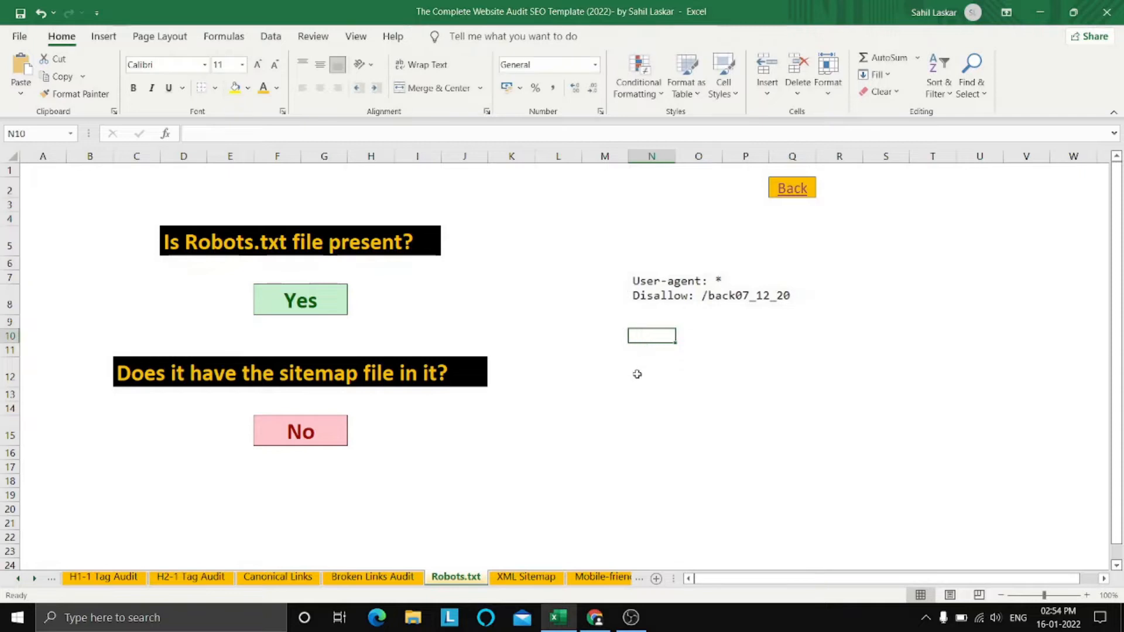
pyautogui.click(645, 362)
pyautogui.click(643, 341)
pyautogui.click(104, 36)
pyautogui.click(168, 73)
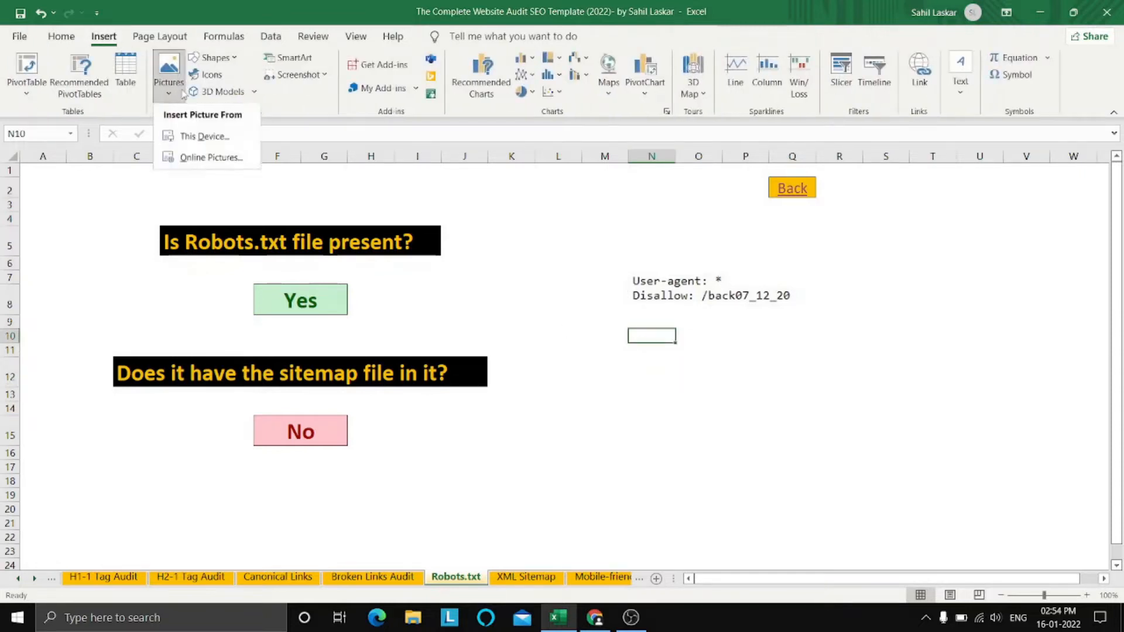
pyautogui.click(205, 136)
pyautogui.click(350, 146)
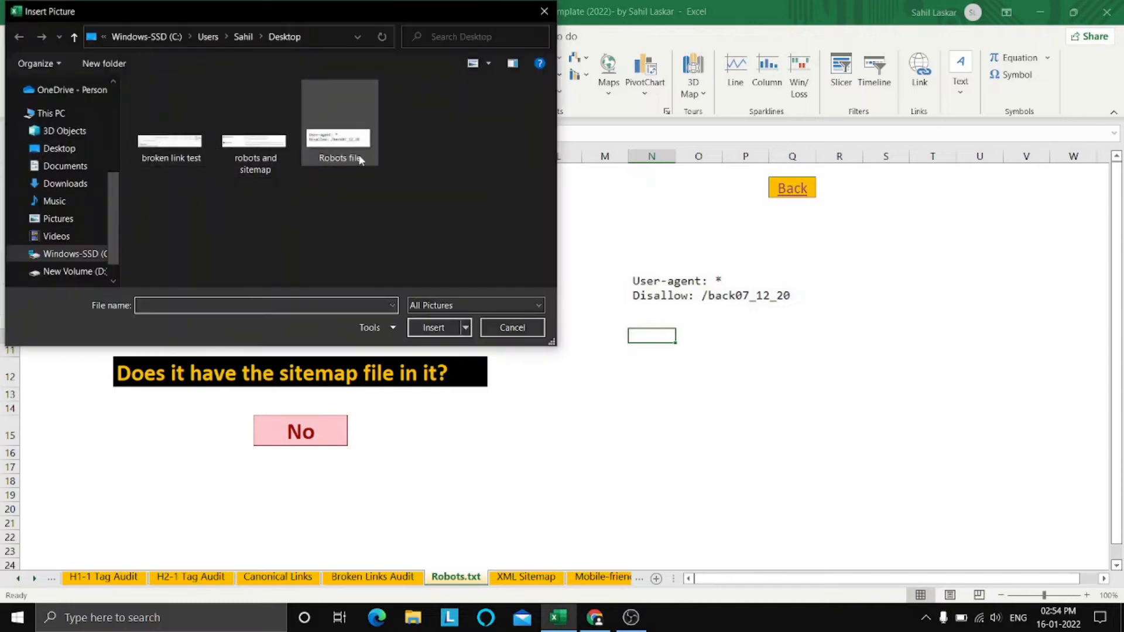
pyautogui.click(433, 327)
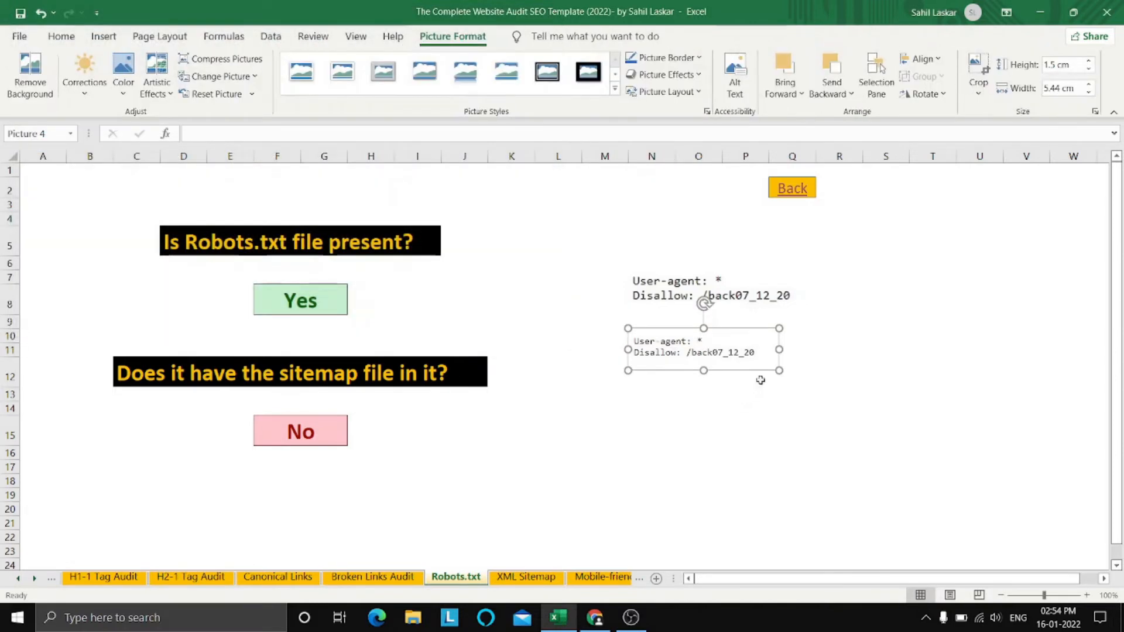
pyautogui.press('Delete')
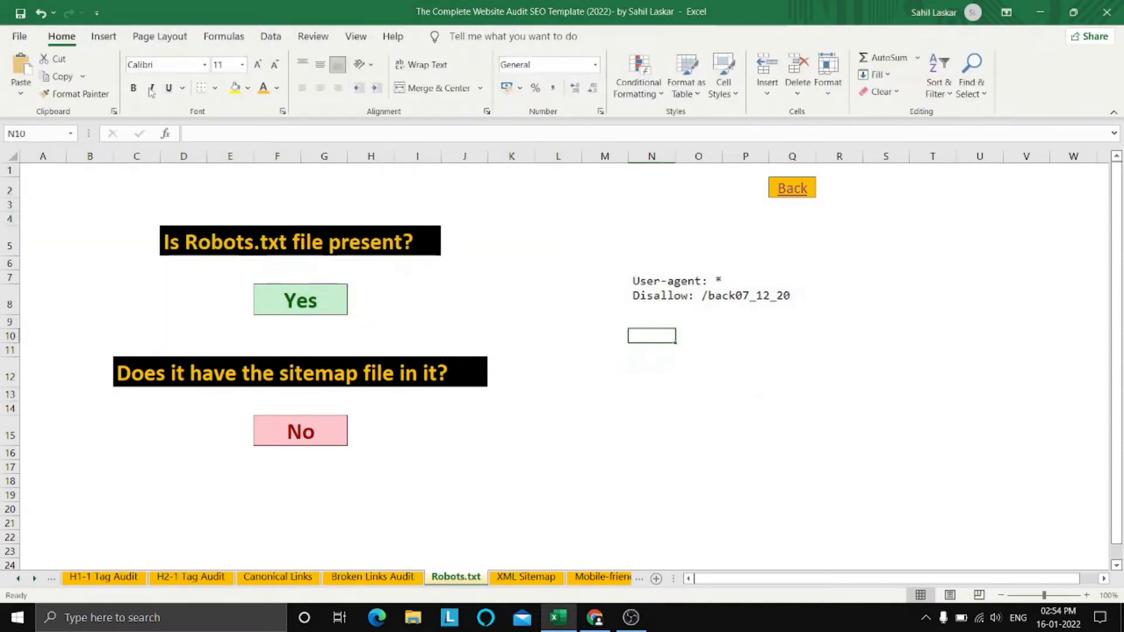
# Insert the "robots and sitemap" picture from the Desktop at cell N10 of the Robots.txt sheet.
pyautogui.click(103, 36)
pyautogui.click(169, 70)
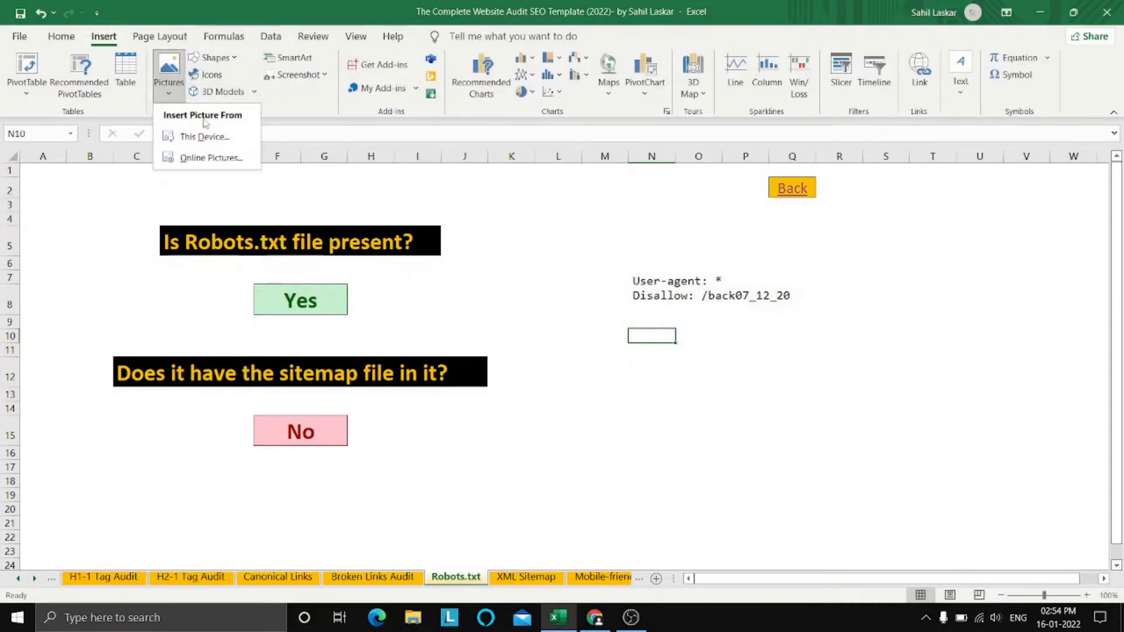
pyautogui.click(213, 137)
pyautogui.click(255, 129)
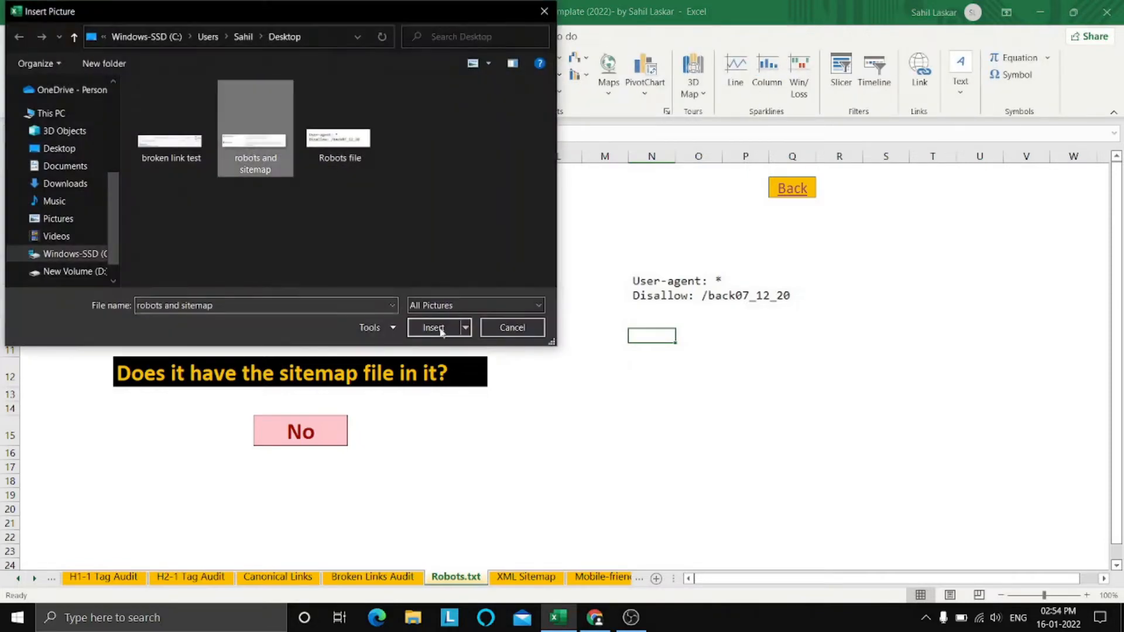
pyautogui.click(448, 332)
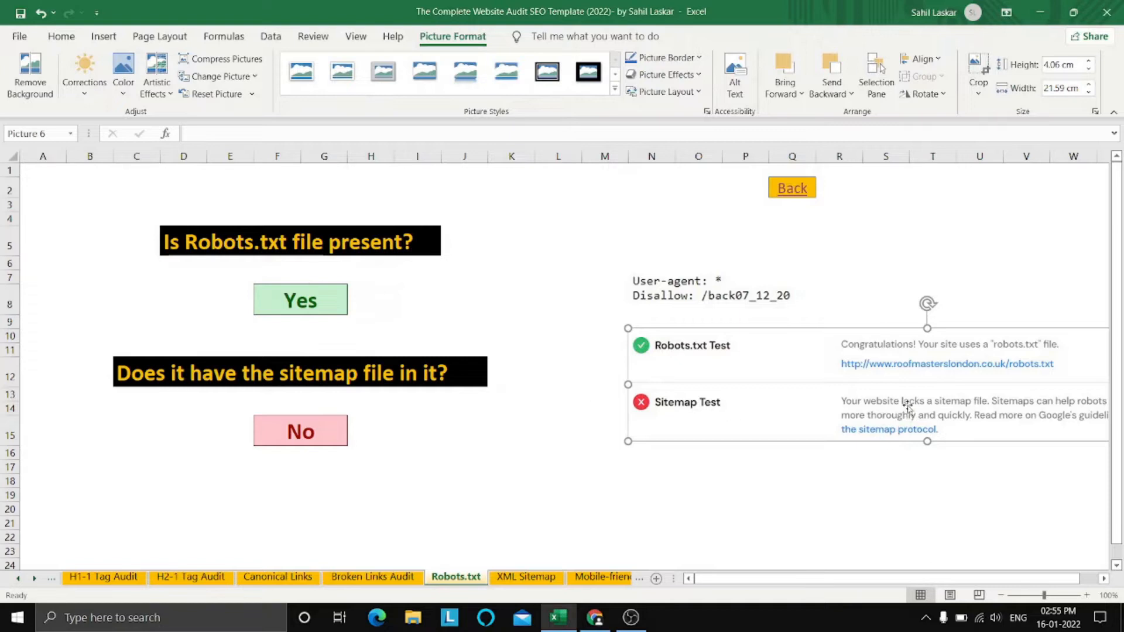
# Resize the robots and sitemap picture to about 18.25 by 3.75 cm and place it below the robots file picture, beside the questions.
pyautogui.moveTo(907, 406); pyautogui.dragTo(836, 387)
pyautogui.moveTo(906, 386); pyautogui.dragTo(814, 383)
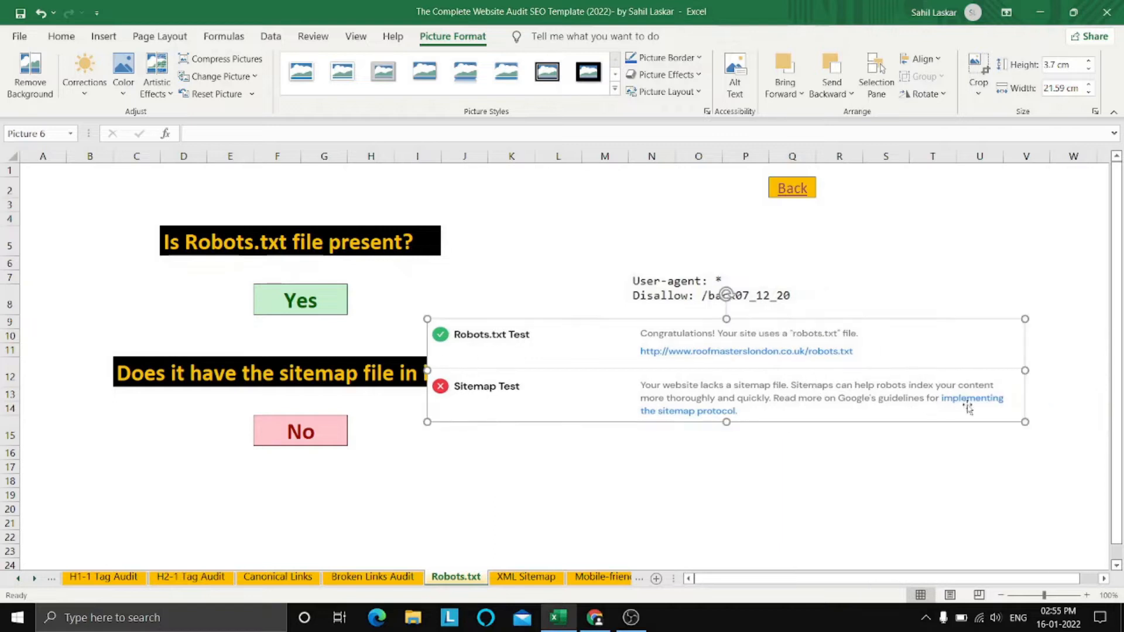
pyautogui.click(1026, 429)
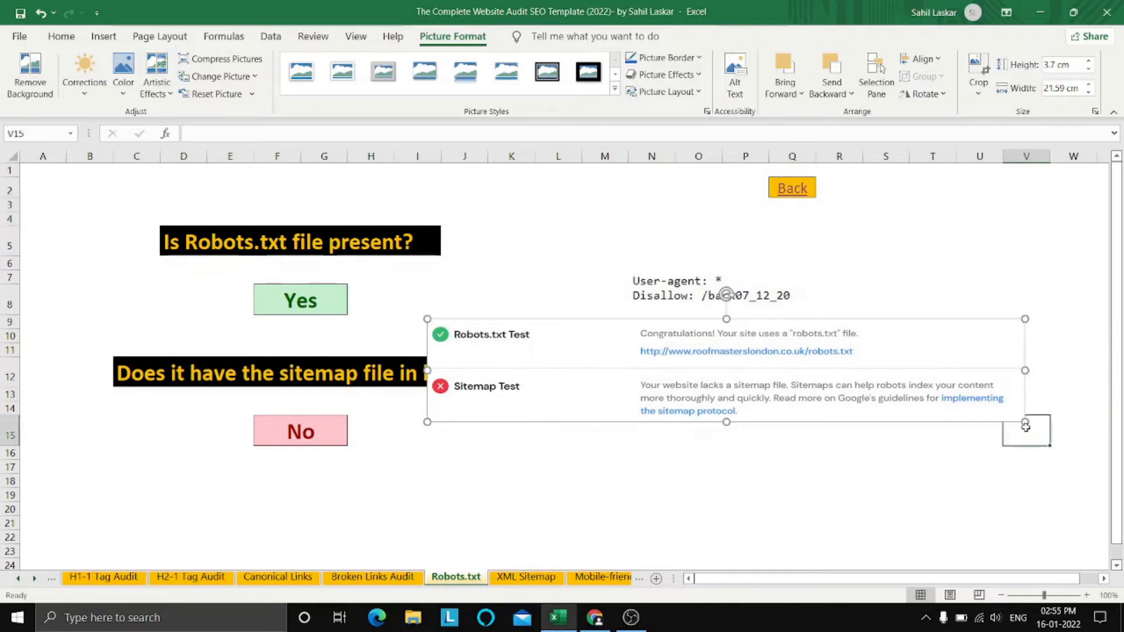
pyautogui.click(866, 397)
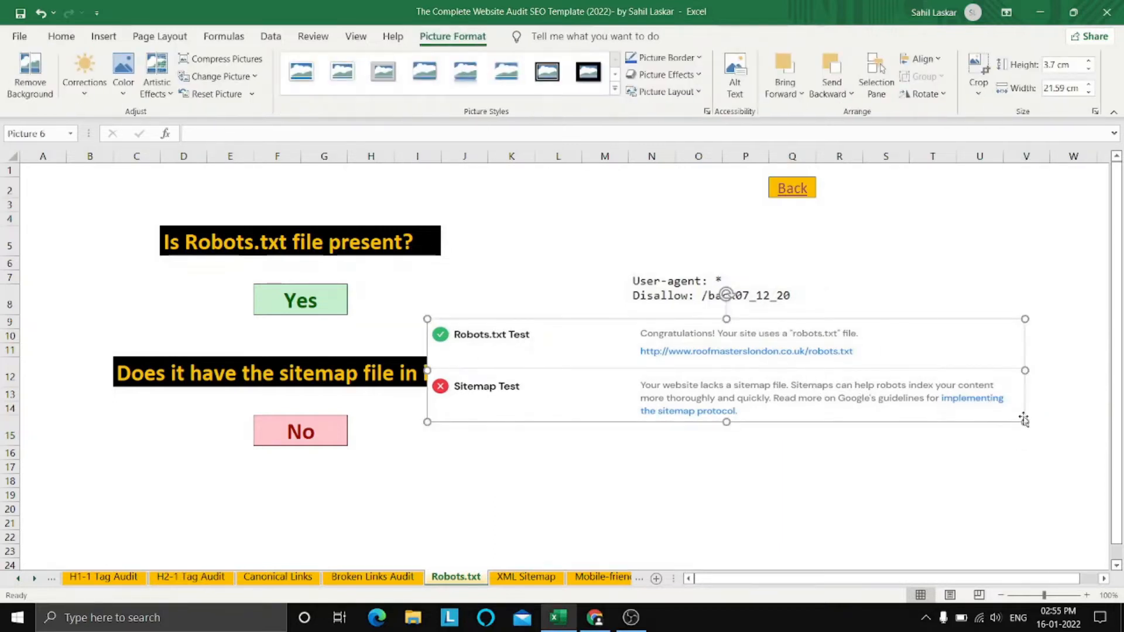
pyautogui.moveTo(1025, 422); pyautogui.dragTo(932, 393)
pyautogui.moveTo(791, 356); pyautogui.dragTo(896, 374)
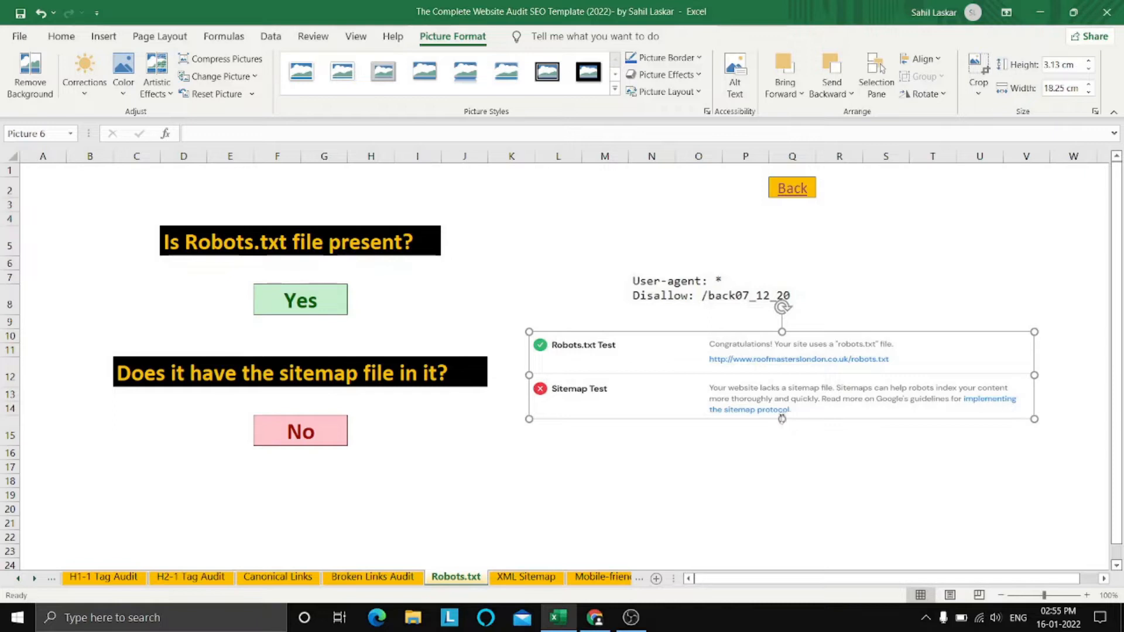
pyautogui.moveTo(782, 419); pyautogui.dragTo(783, 436)
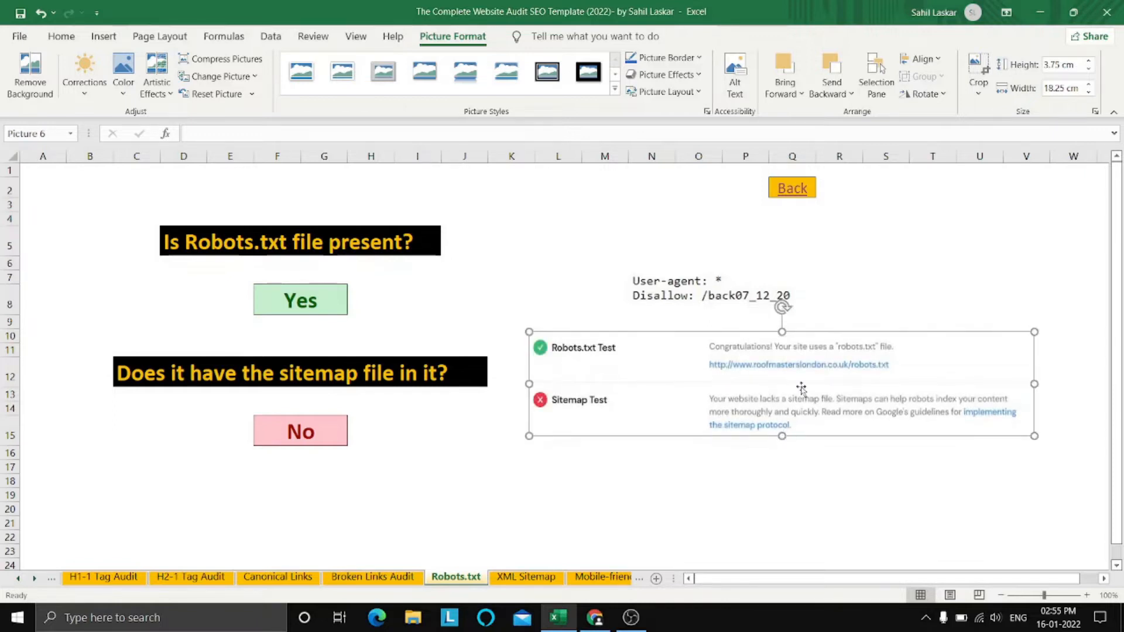
pyautogui.moveTo(801, 388); pyautogui.dragTo(805, 389)
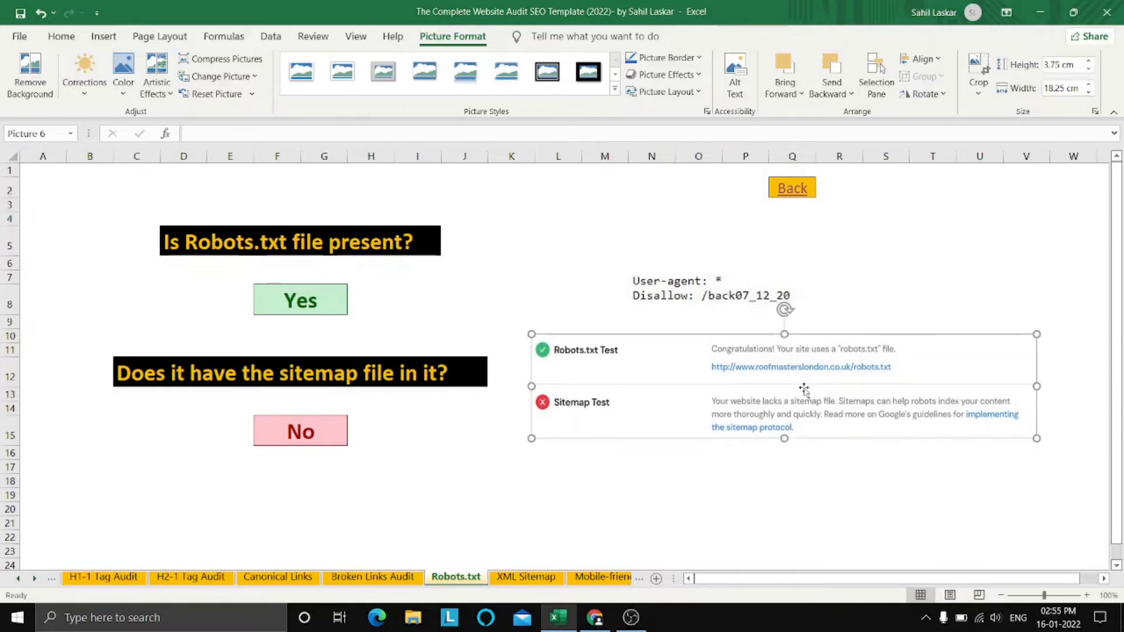
pyautogui.click(762, 482)
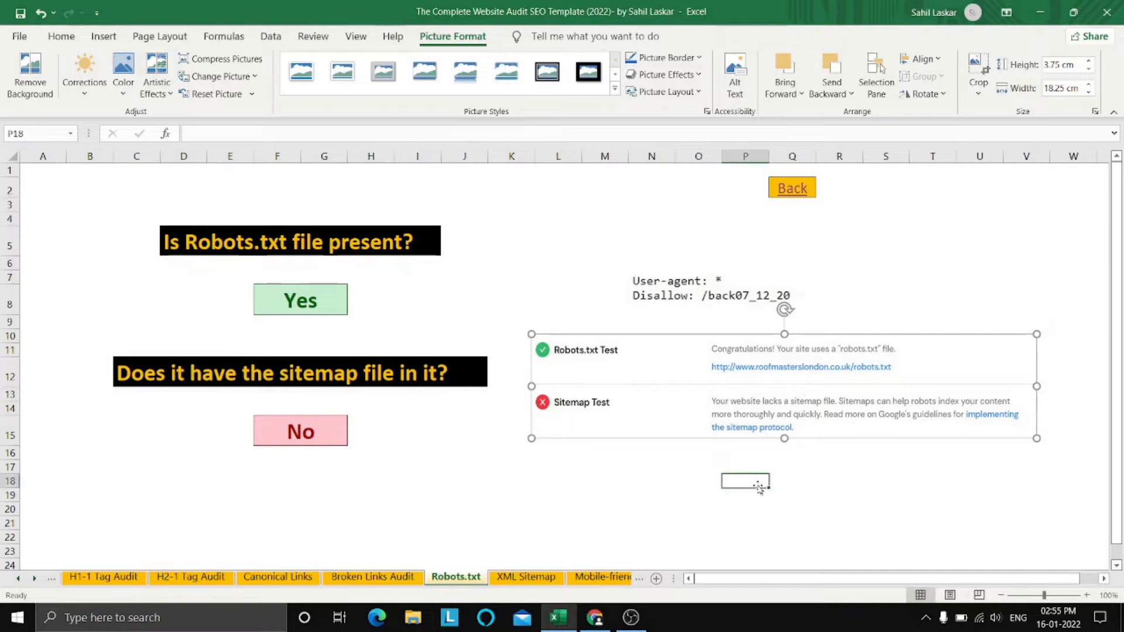
# Paste a copy of the robots and sitemap picture into the XML Sitemap sheet and place it beside the question.
pyautogui.click(526, 577)
pyautogui.click(600, 318)
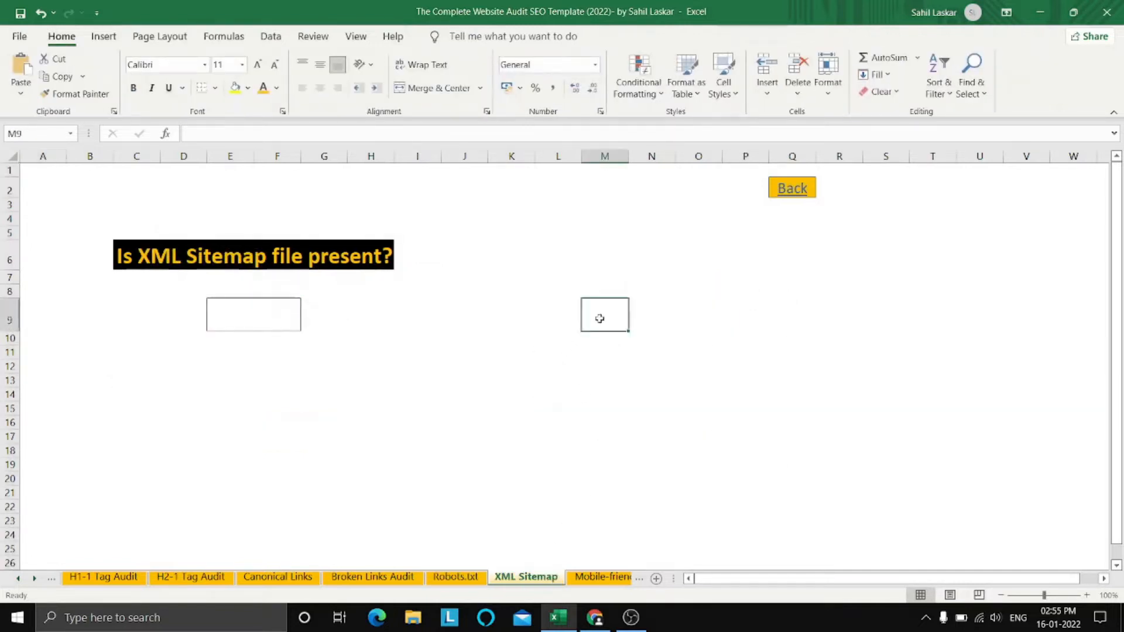
pyautogui.hotkey('ctrl', 'v')
pyautogui.moveTo(600, 319); pyautogui.dragTo(539, 305)
pyautogui.click(628, 415)
# Answer "No" in the box under "Is XML Sitemap file present?".
pyautogui.doubleClick(264, 317)
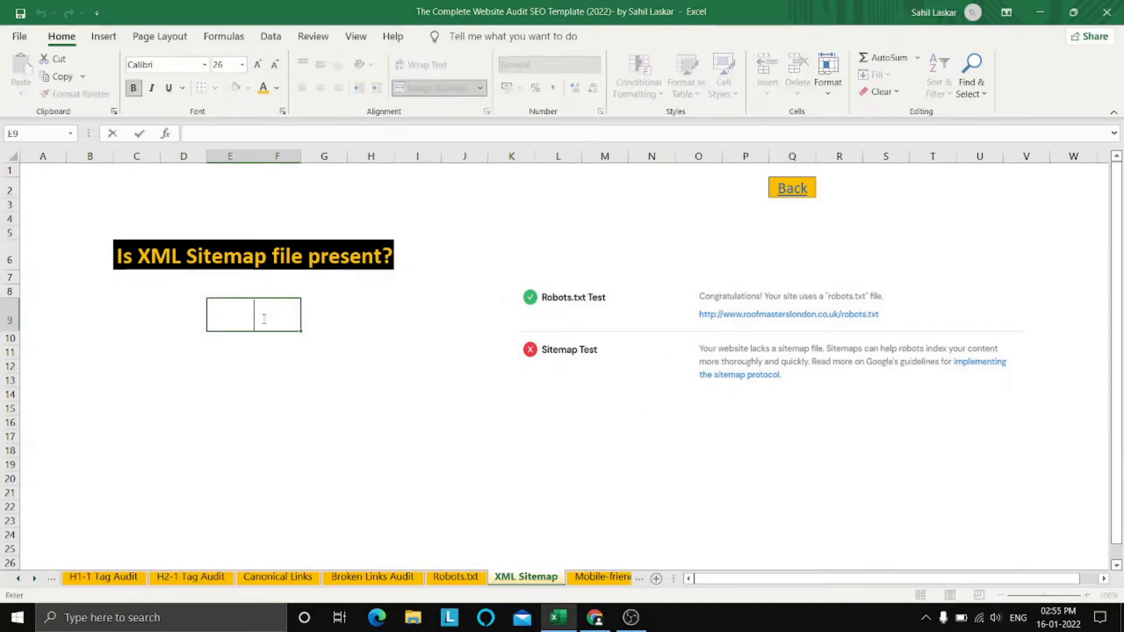
pyautogui.write('No')
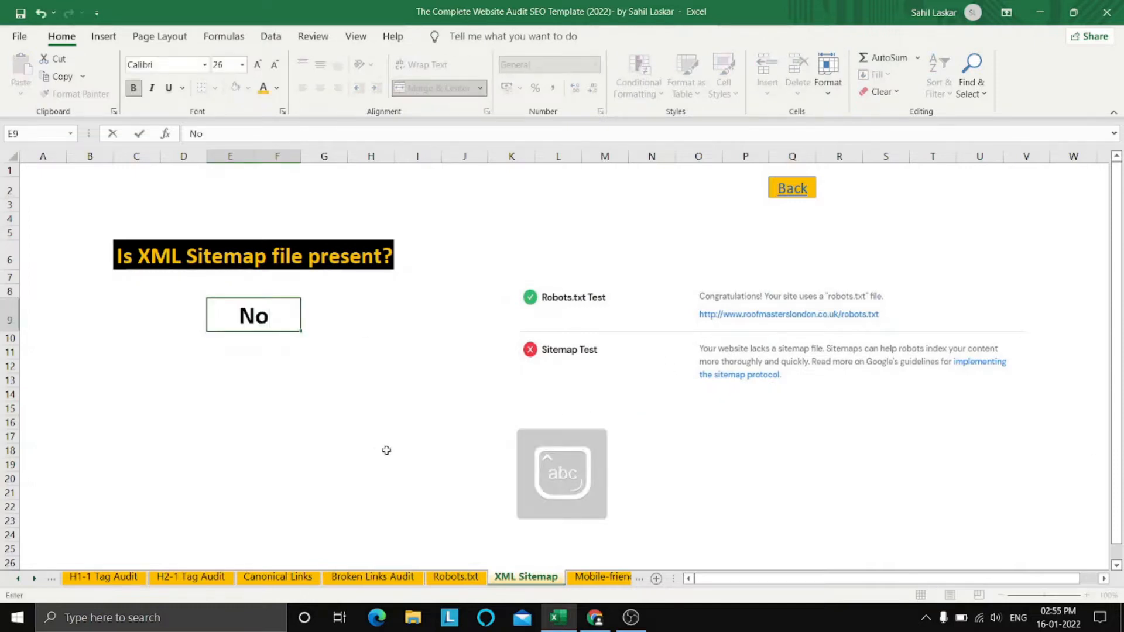
pyautogui.click(386, 451)
pyautogui.click(410, 349)
pyautogui.click(784, 477)
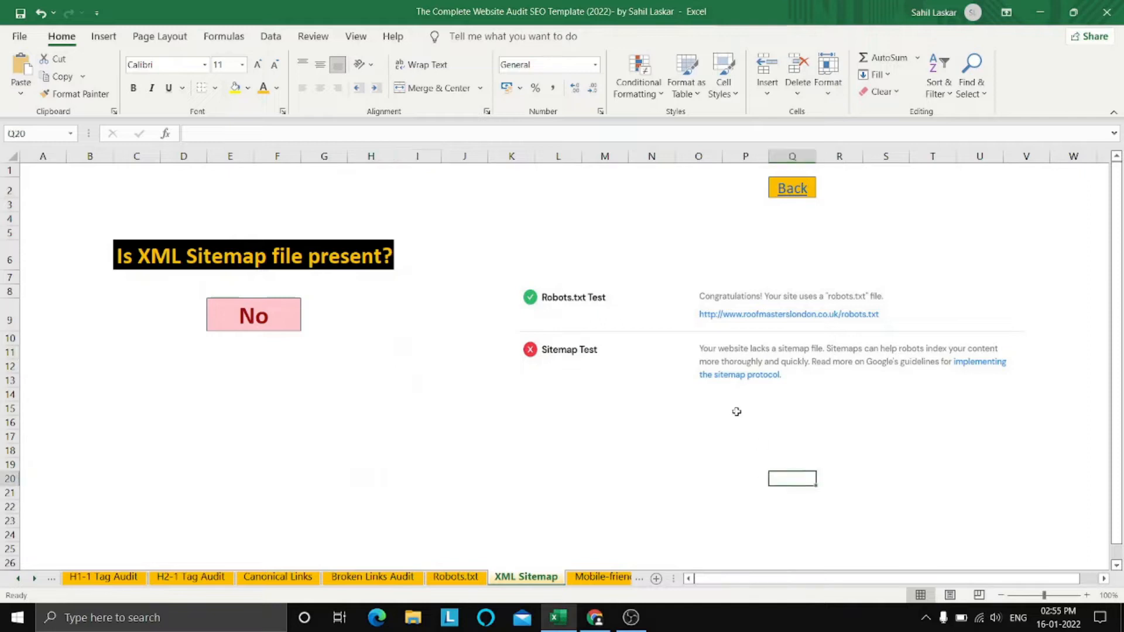
# Return to the Table of Contents and set the XML Sitemap Report's check status to "yes".
pyautogui.click(801, 197)
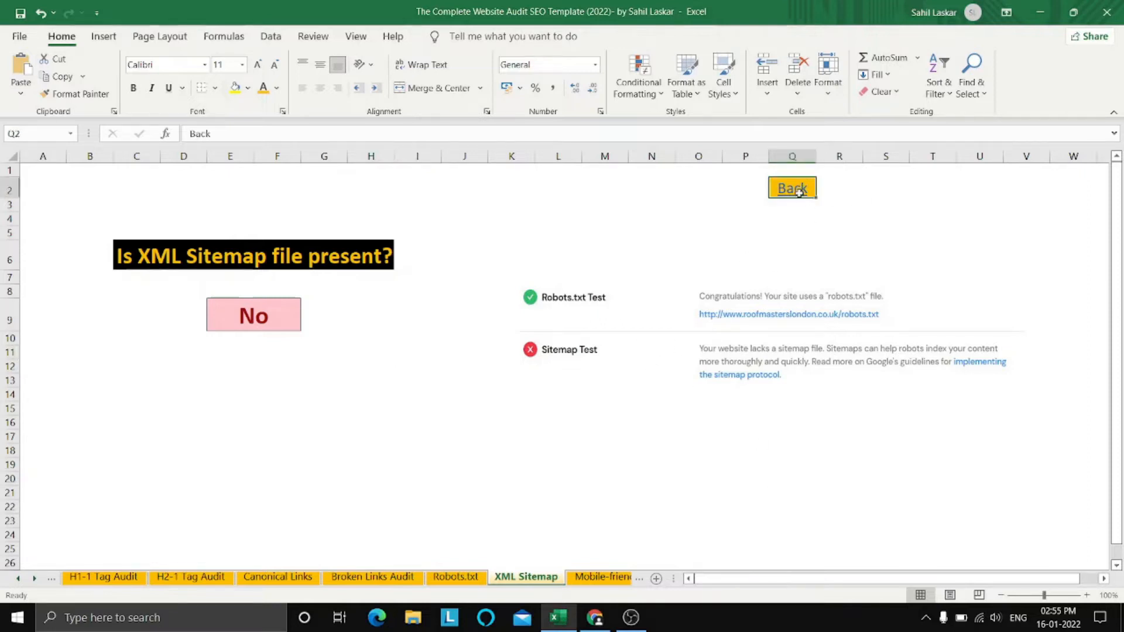
pyautogui.click(511, 464)
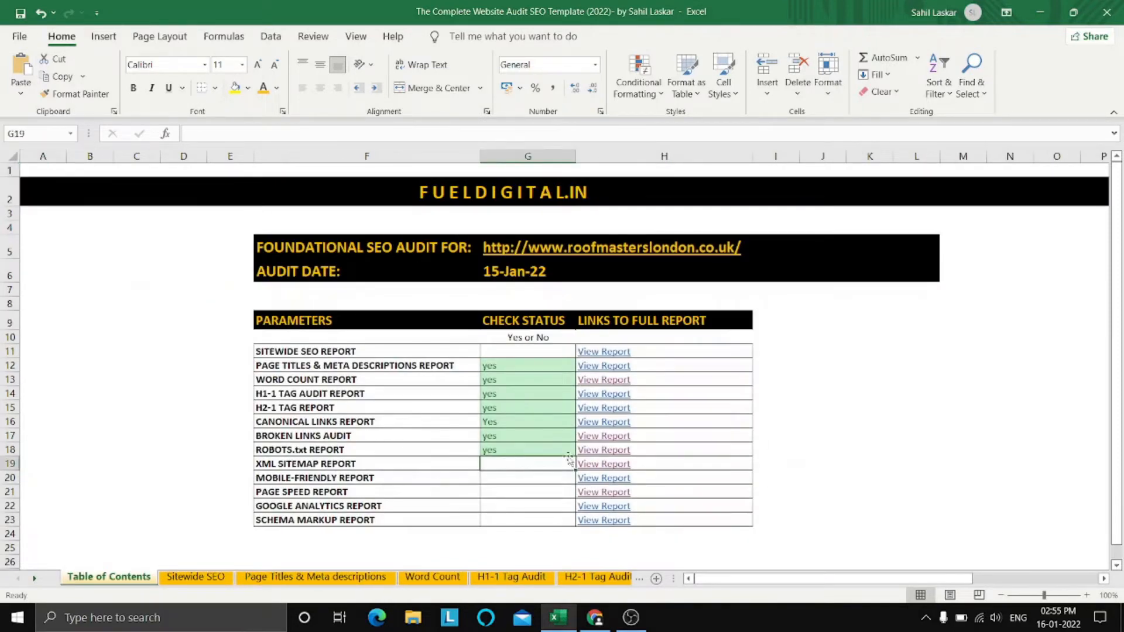
pyautogui.write('yes')
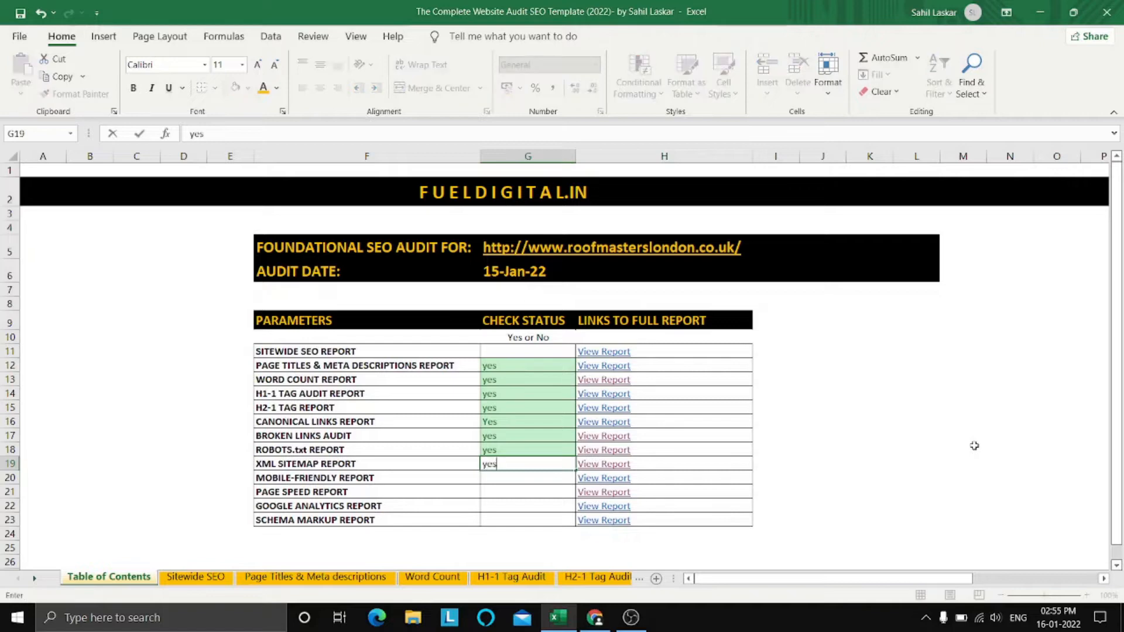
pyautogui.click(974, 446)
# Open the full Mobile-Friendly Report from the Table of Contents.
pyautogui.click(495, 480)
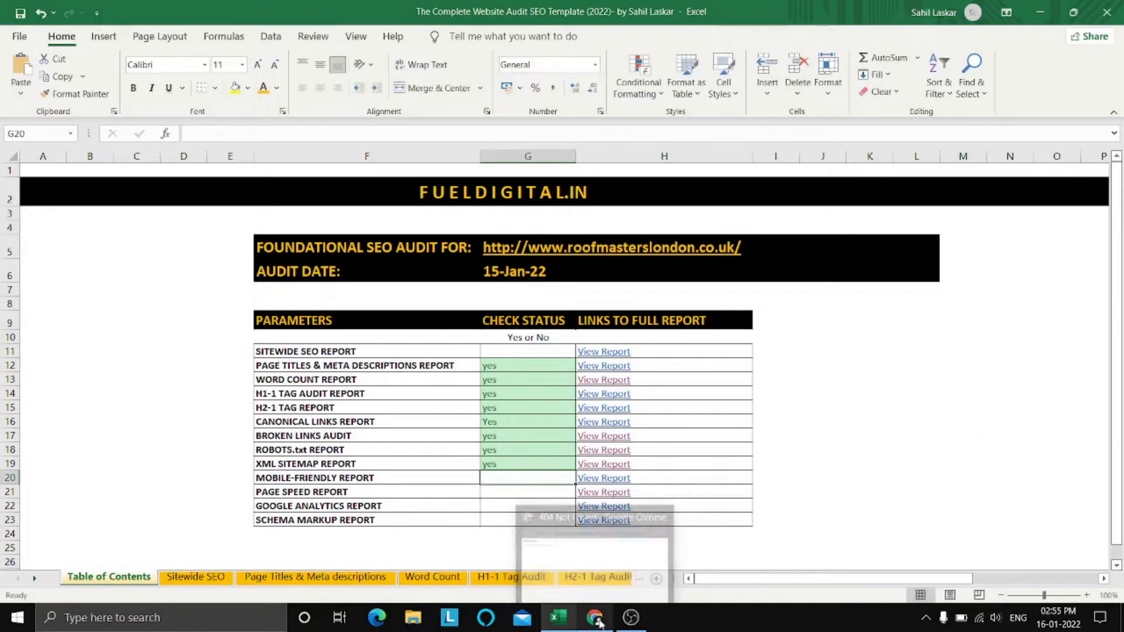
pyautogui.click(602, 477)
pyautogui.click(602, 476)
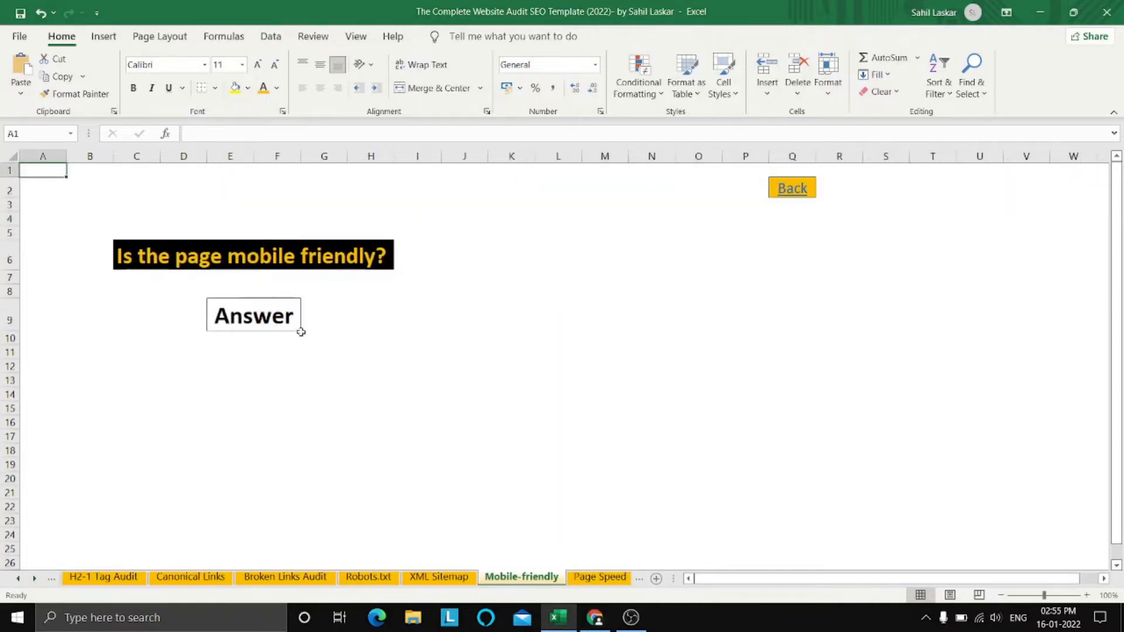
# Switch to Chrome, go back to the Roof Masters London home page and copy its URL.
pyautogui.click(602, 625)
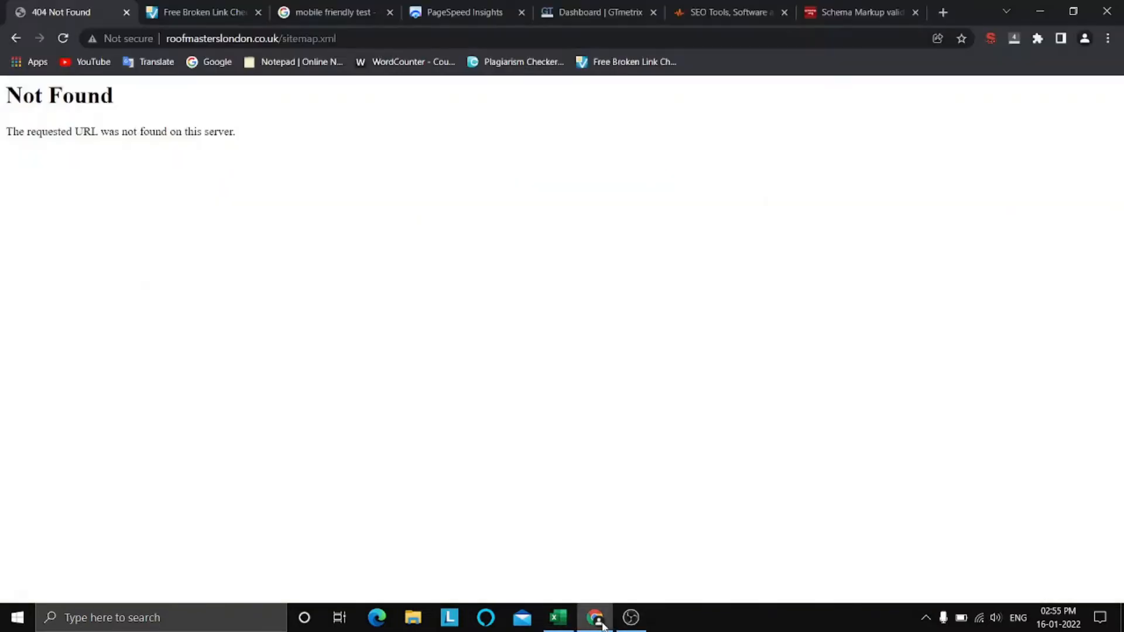
pyautogui.click(8, 46)
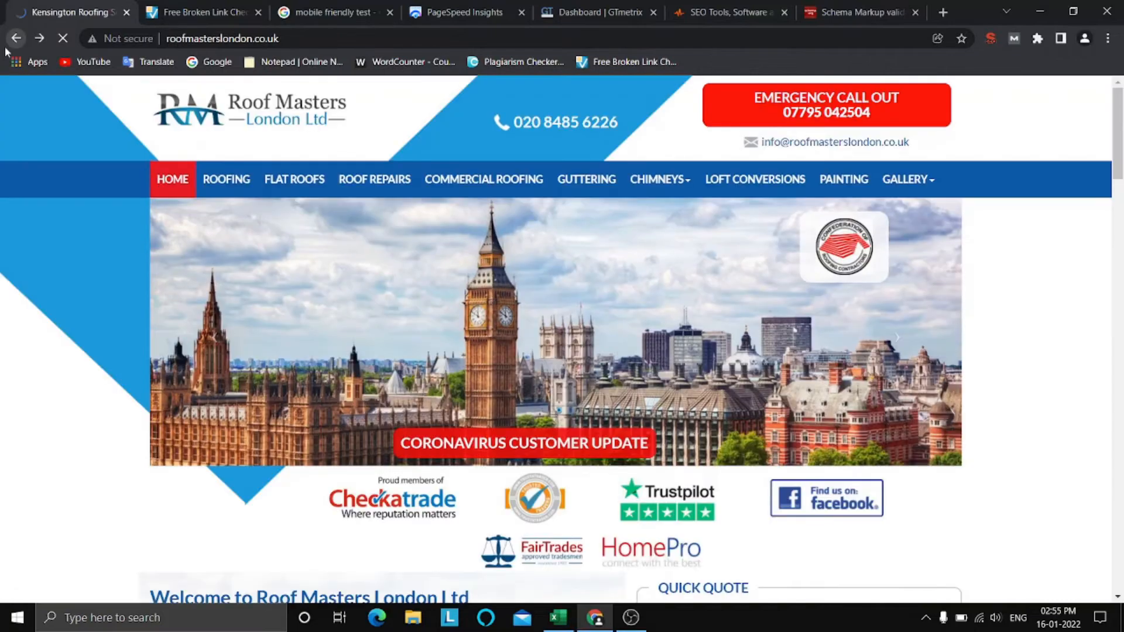
pyautogui.click(317, 40)
pyautogui.hotkey('ctrl', 'c')
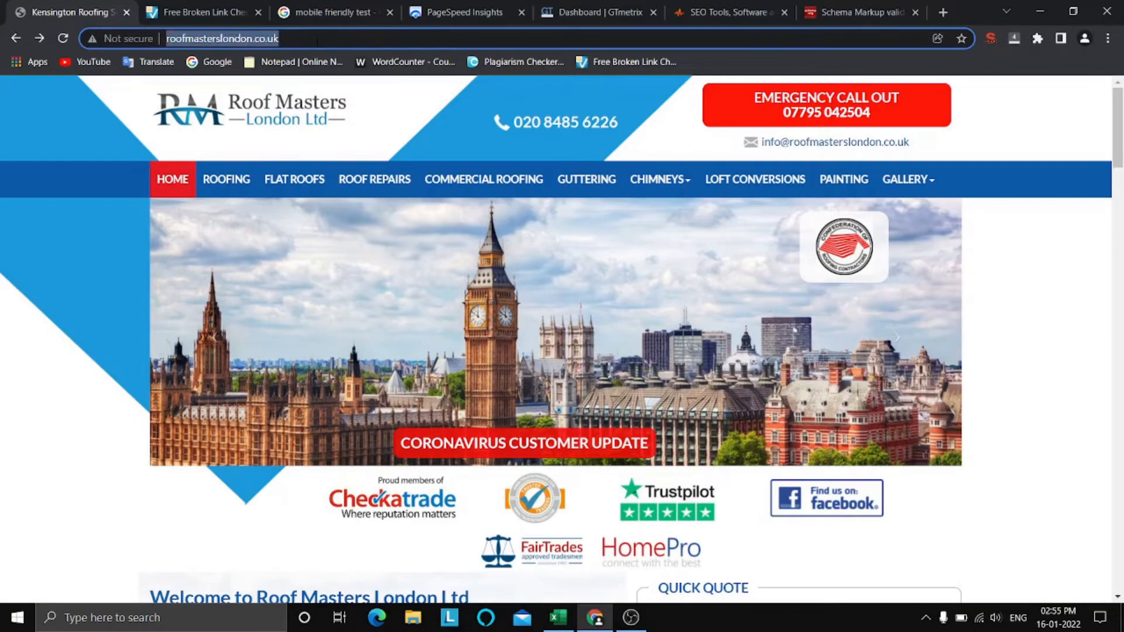
pyautogui.click(332, 5)
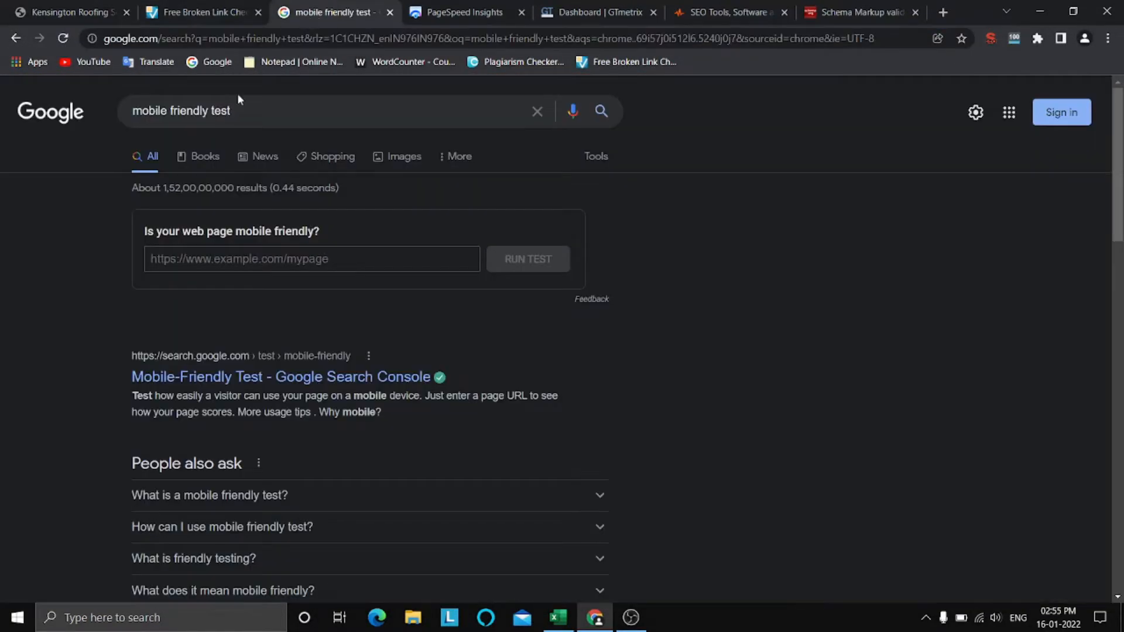
pyautogui.click(142, 111)
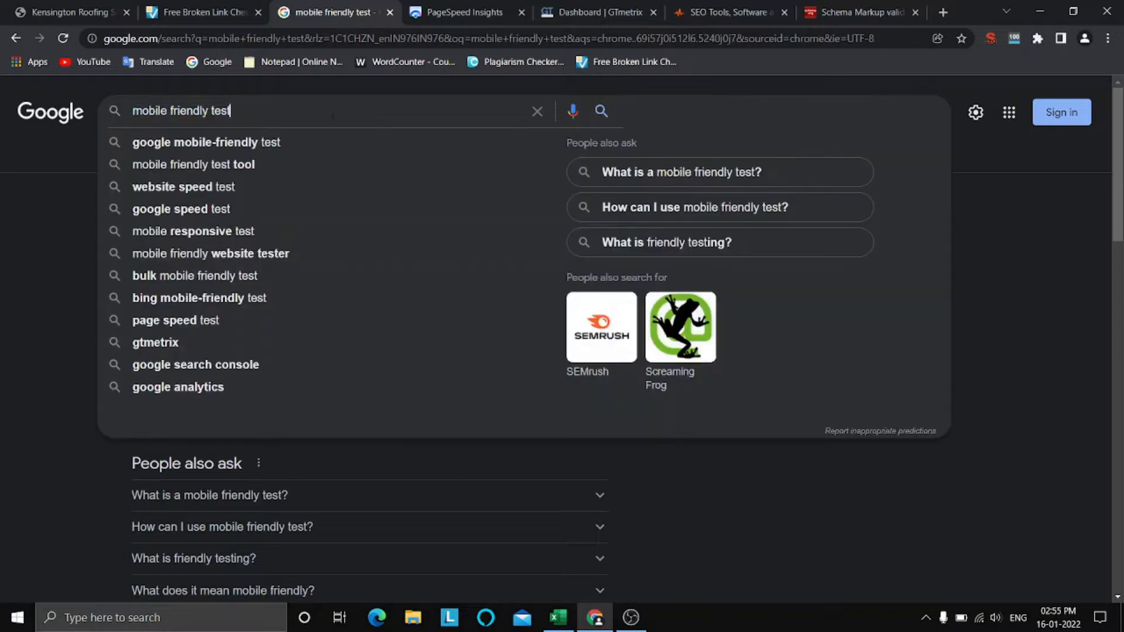
pyautogui.click(54, 235)
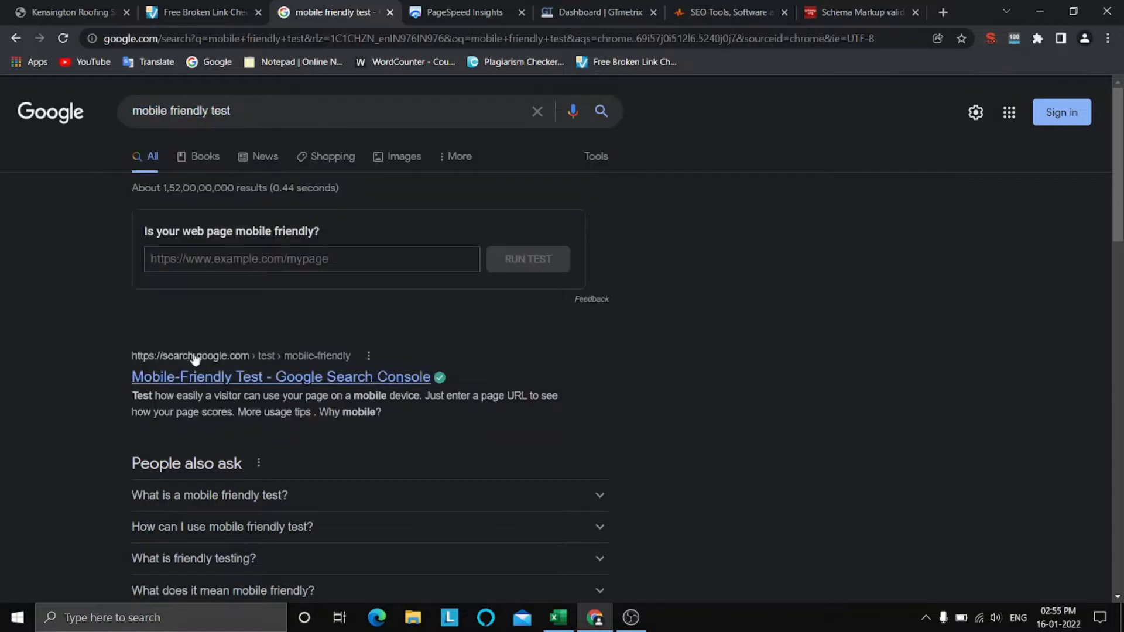
pyautogui.click(202, 375)
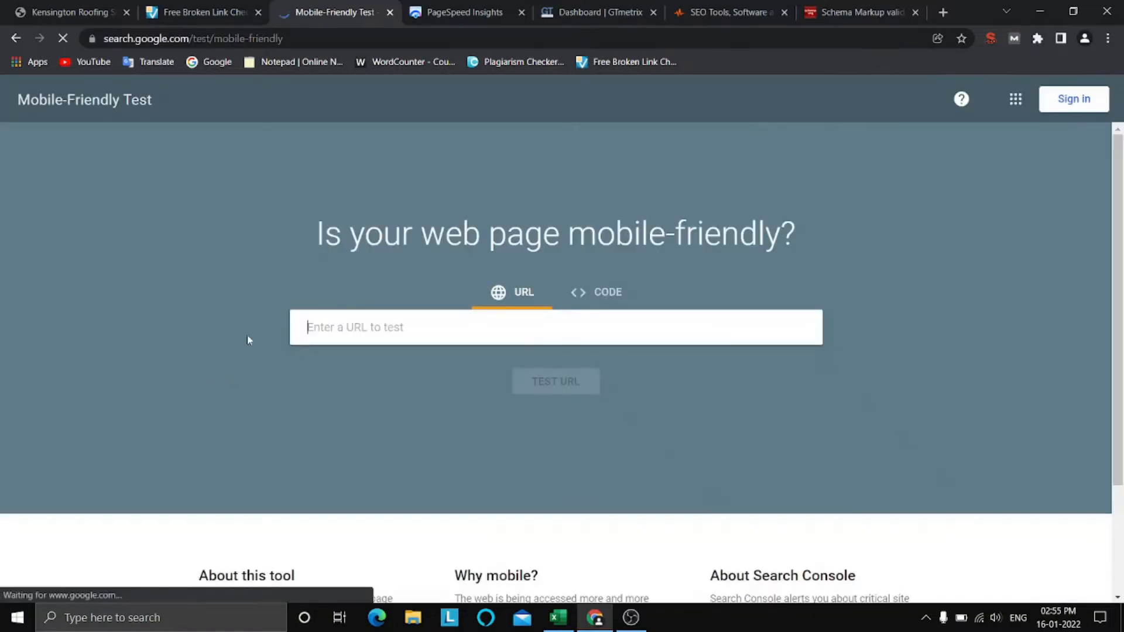
pyautogui.hotkey('ctrl', 'v')
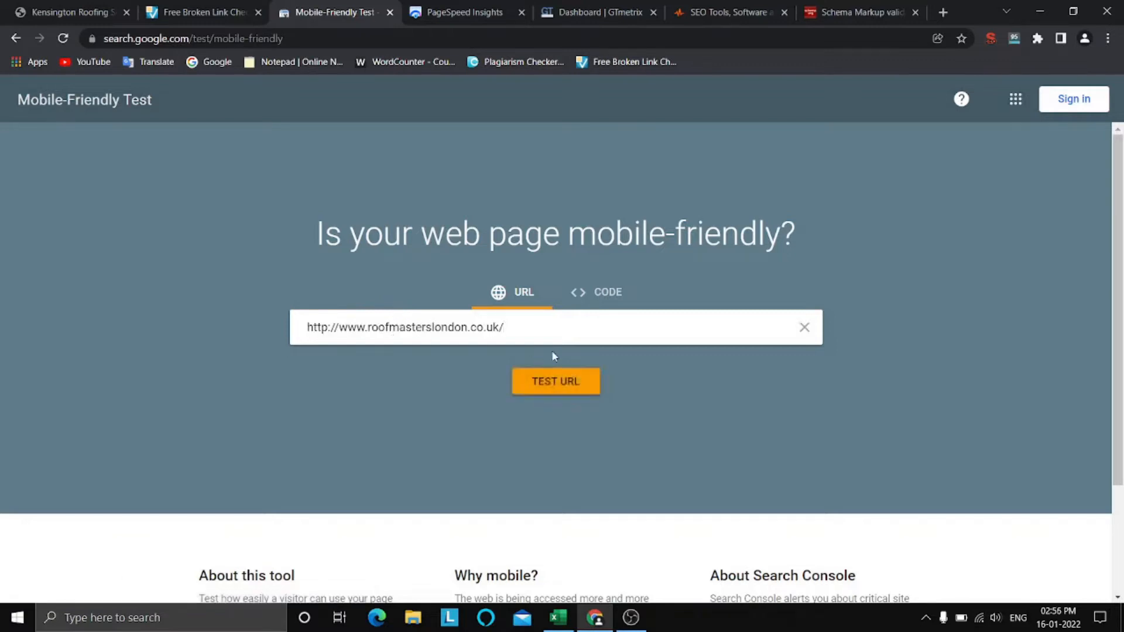
pyautogui.click(555, 383)
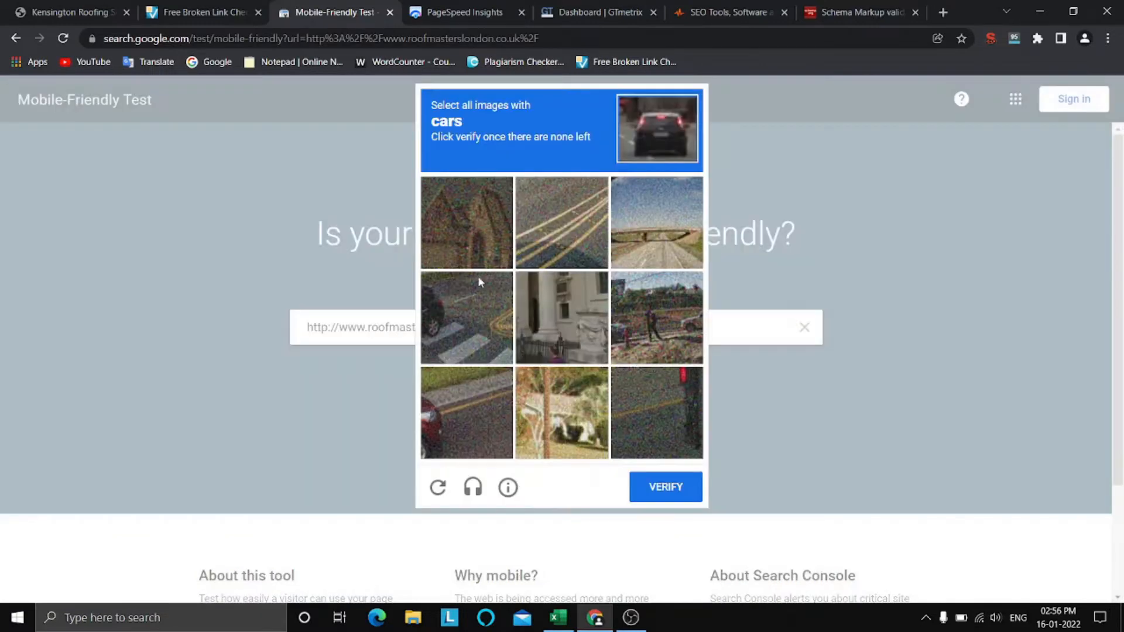
# Try to pass the image verification by selecting the pictures with cars.
pyautogui.click(453, 413)
pyautogui.click(505, 315)
pyautogui.click(677, 486)
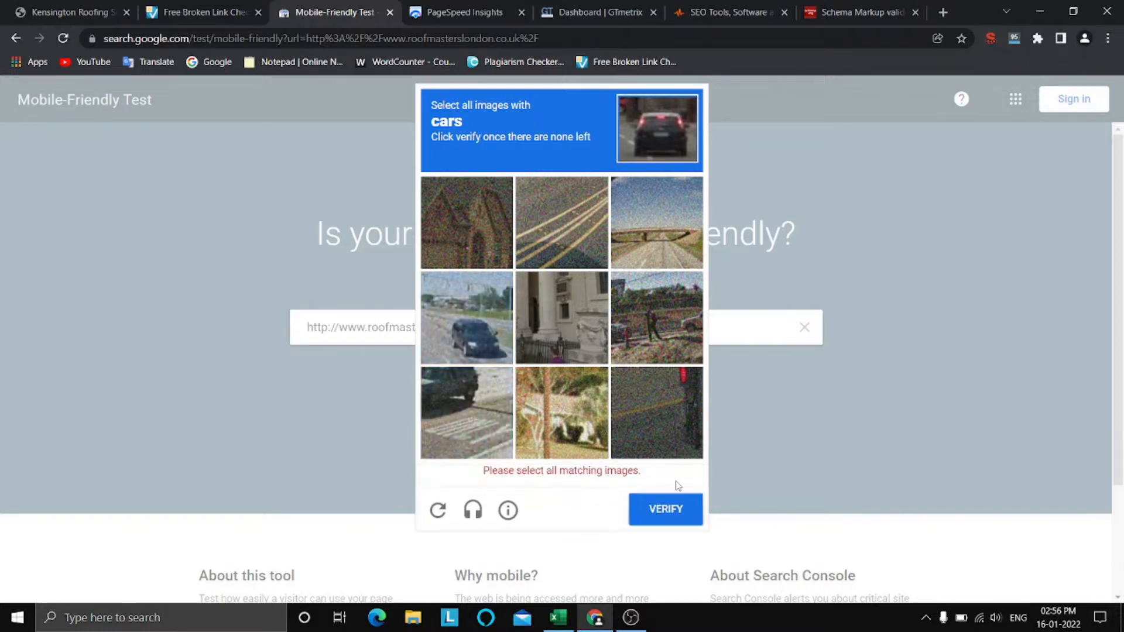
pyautogui.click(471, 328)
pyautogui.click(469, 413)
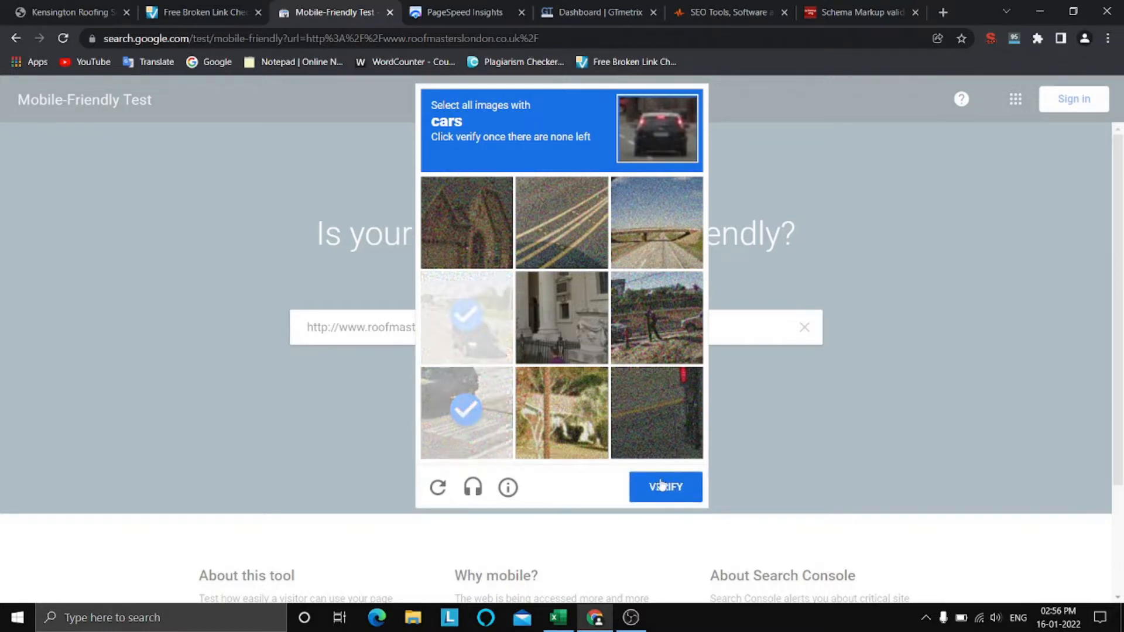
pyautogui.click(662, 485)
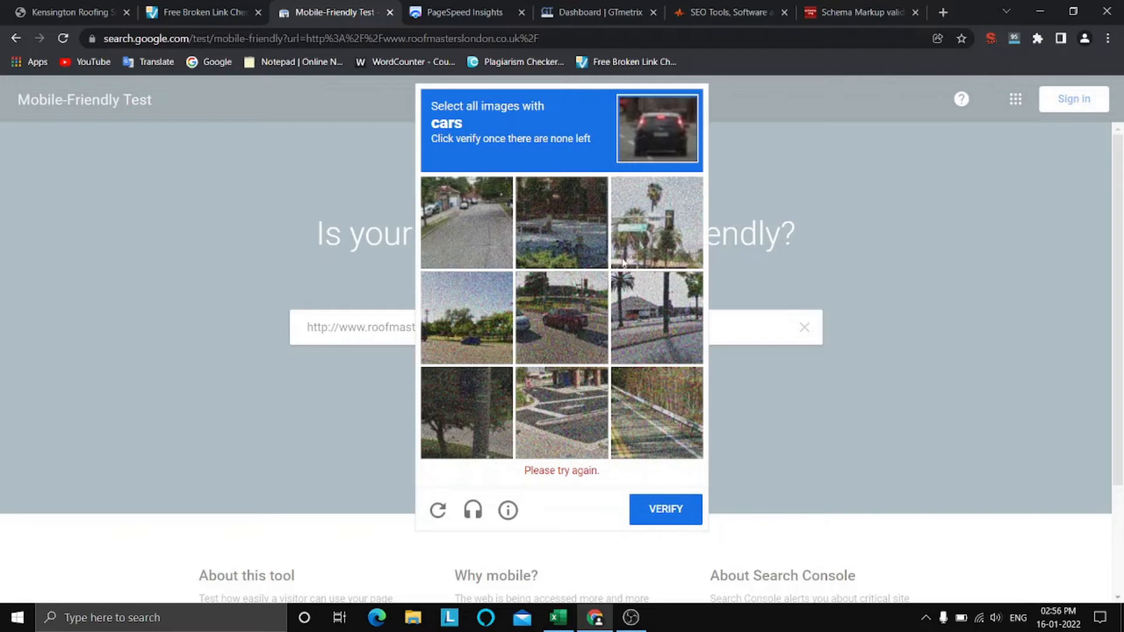
pyautogui.click(539, 348)
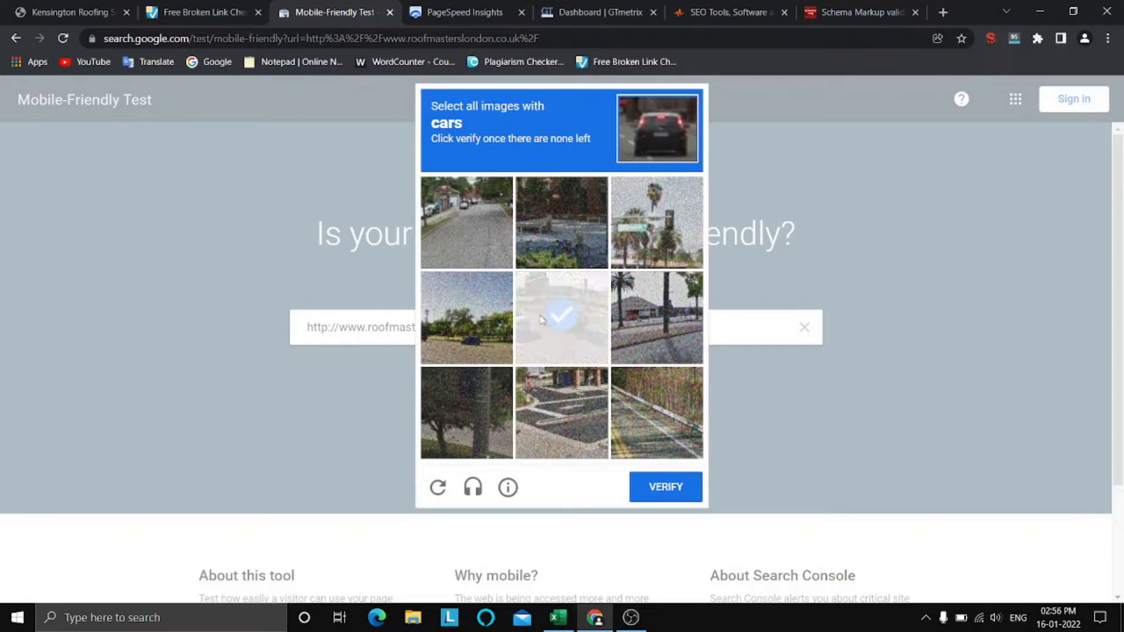
# Reload the Mobile-Friendly Test and try the verification challenge that asks for bus pictures.
pyautogui.click(62, 38)
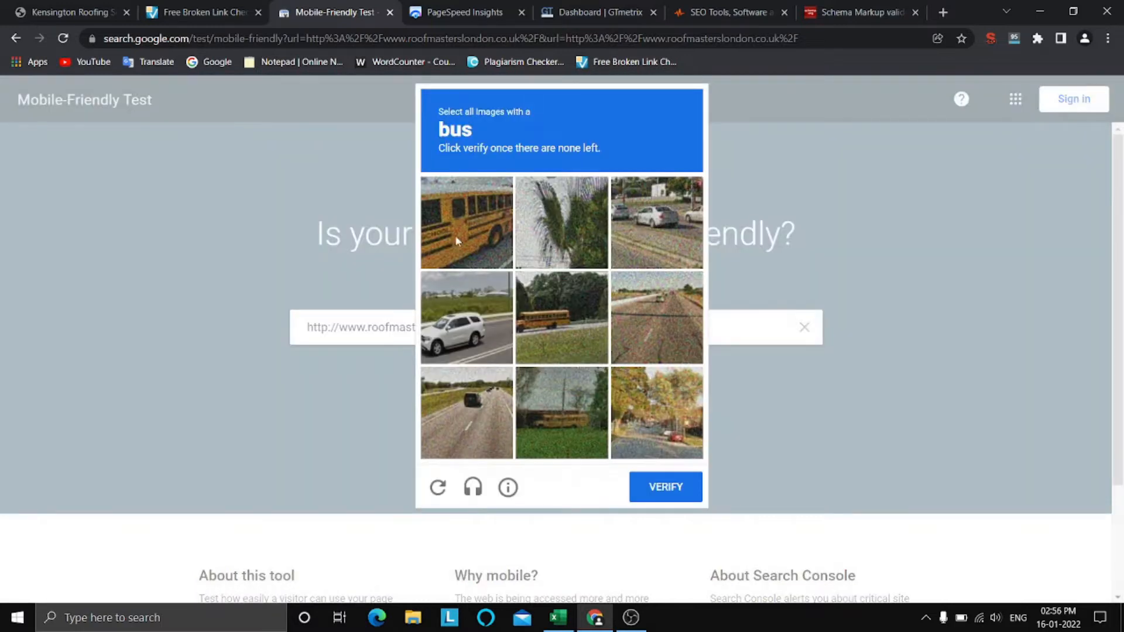
pyautogui.click(464, 327)
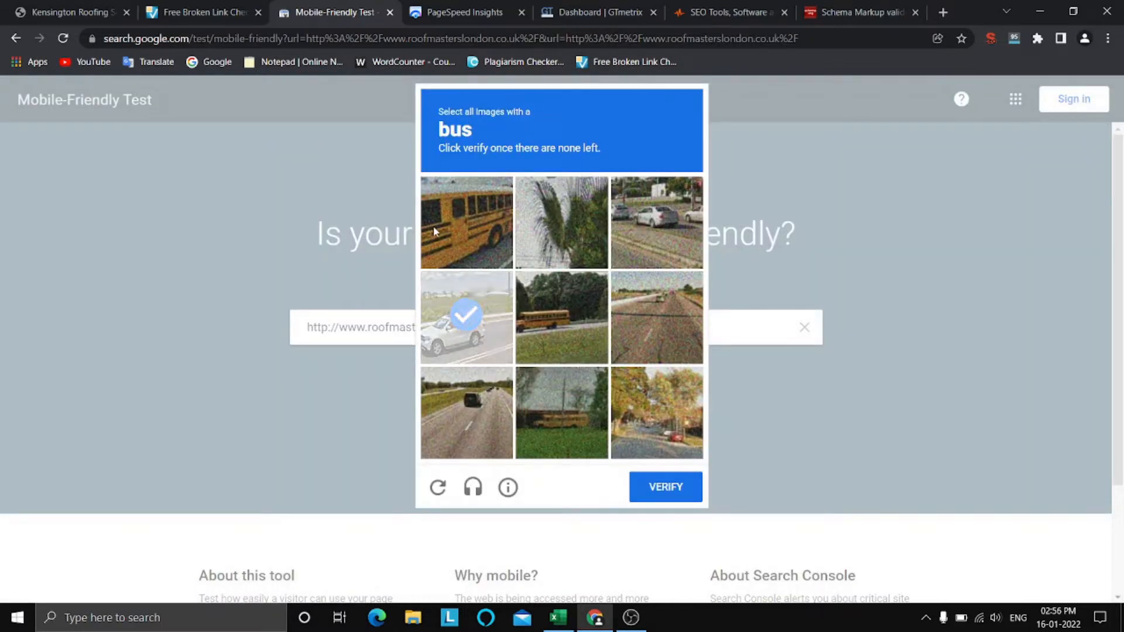
pyautogui.click(467, 221)
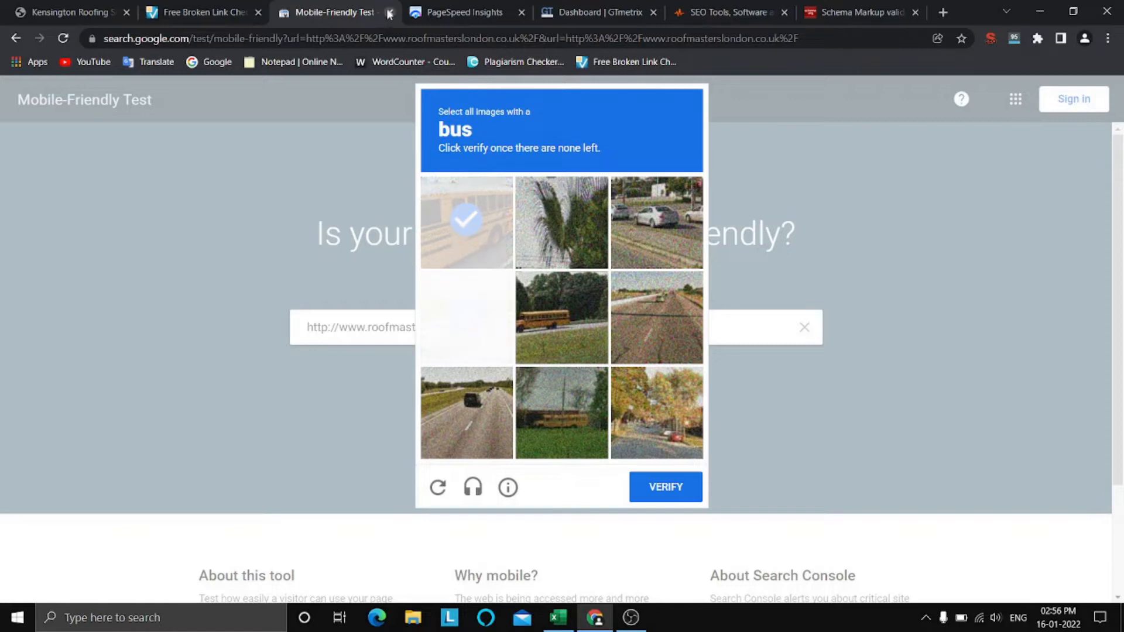
pyautogui.click(16, 40)
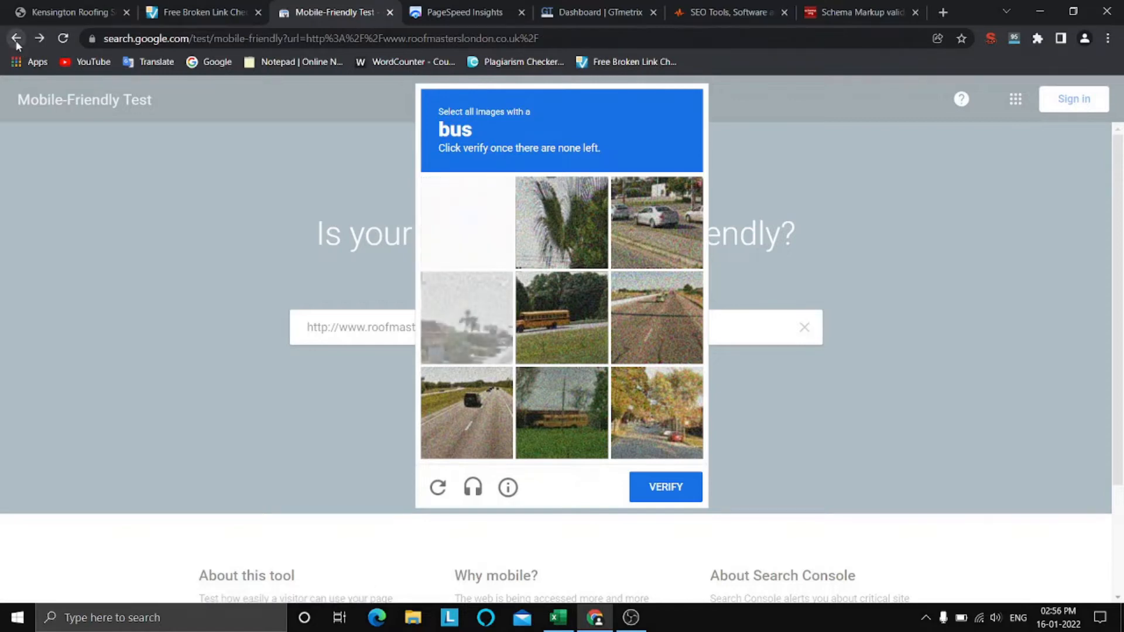
pyautogui.click(17, 41)
pyautogui.click(16, 41)
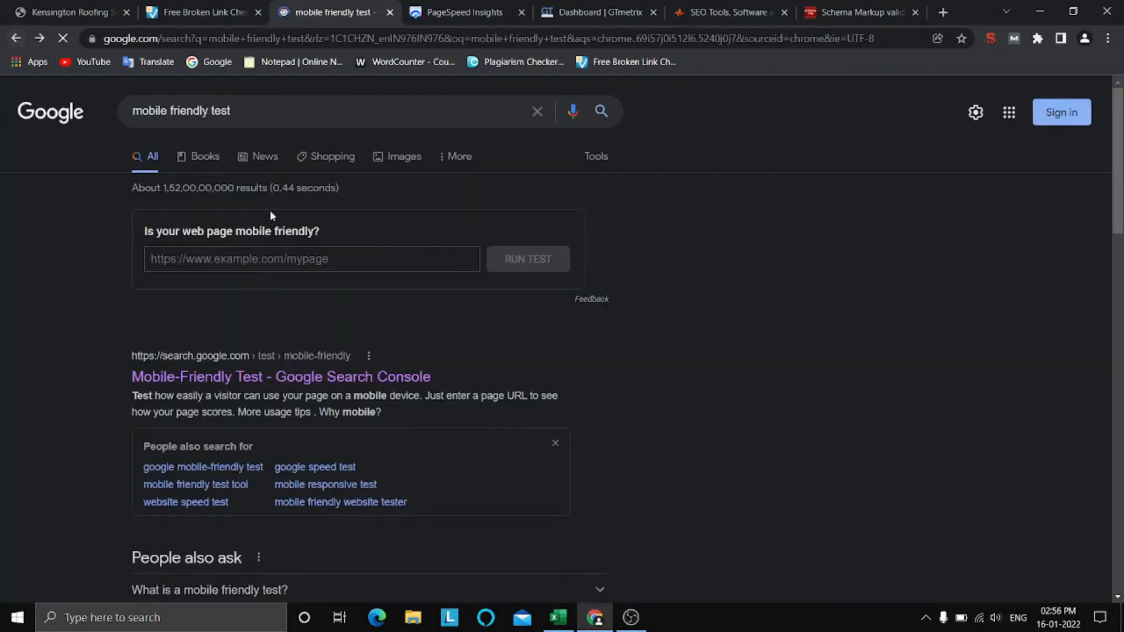
pyautogui.click(335, 257)
pyautogui.write('http://www.roofmasterslondon.co.uk/')
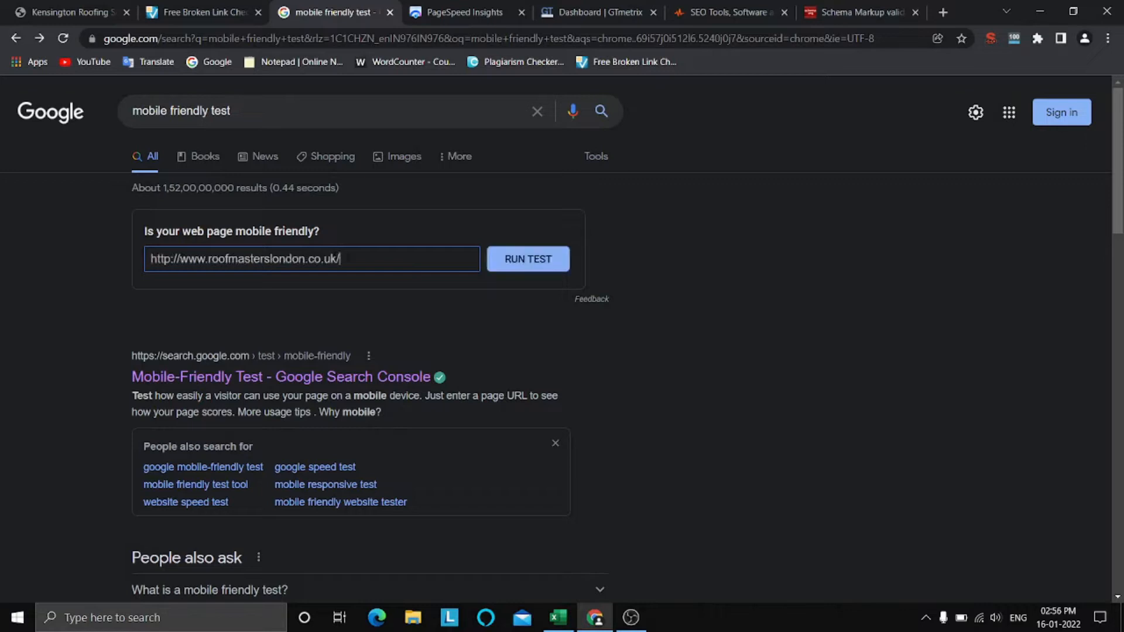
pyautogui.click(535, 261)
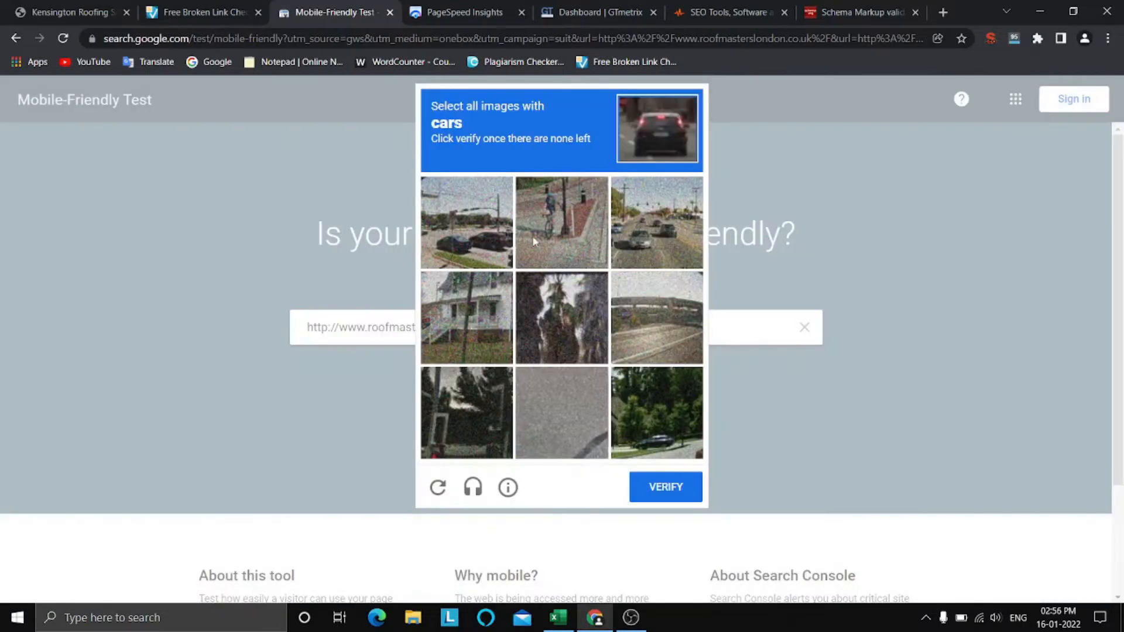
# Try to pass the cars verification challenge, including the replacement images that load in the grid.
pyautogui.click(672, 227)
pyautogui.click(467, 223)
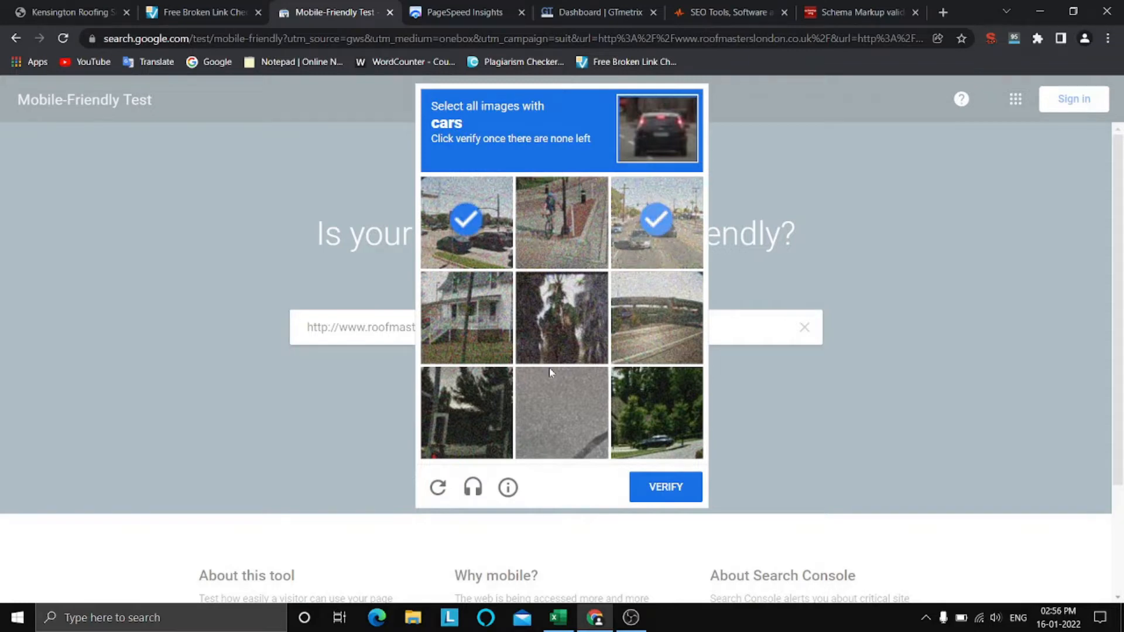
pyautogui.click(663, 486)
pyautogui.click(649, 435)
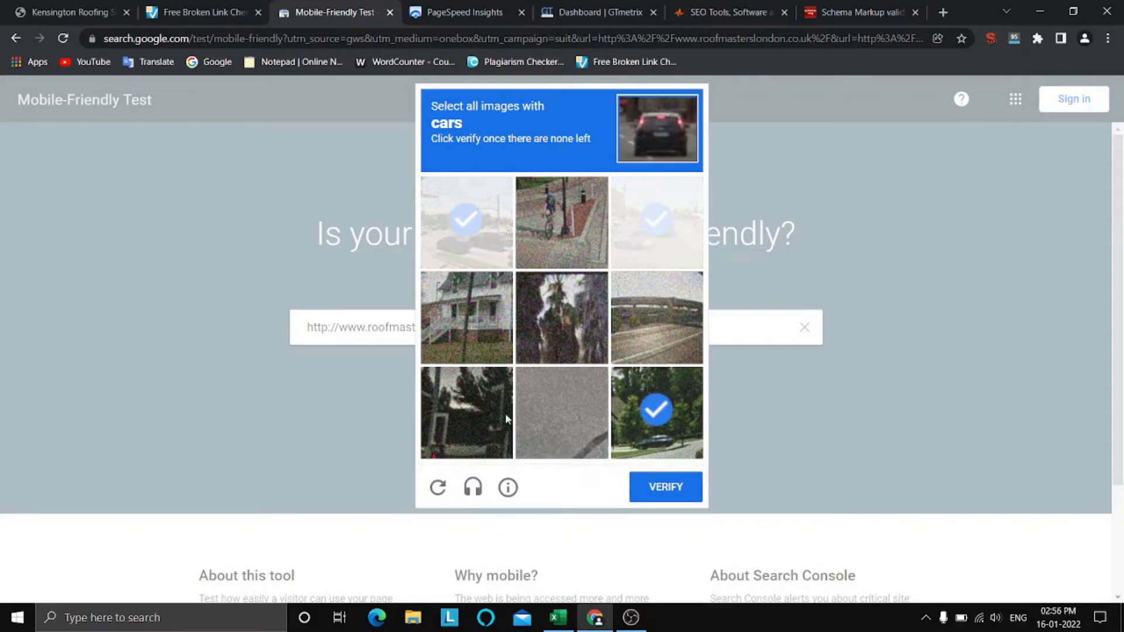
pyautogui.click(680, 491)
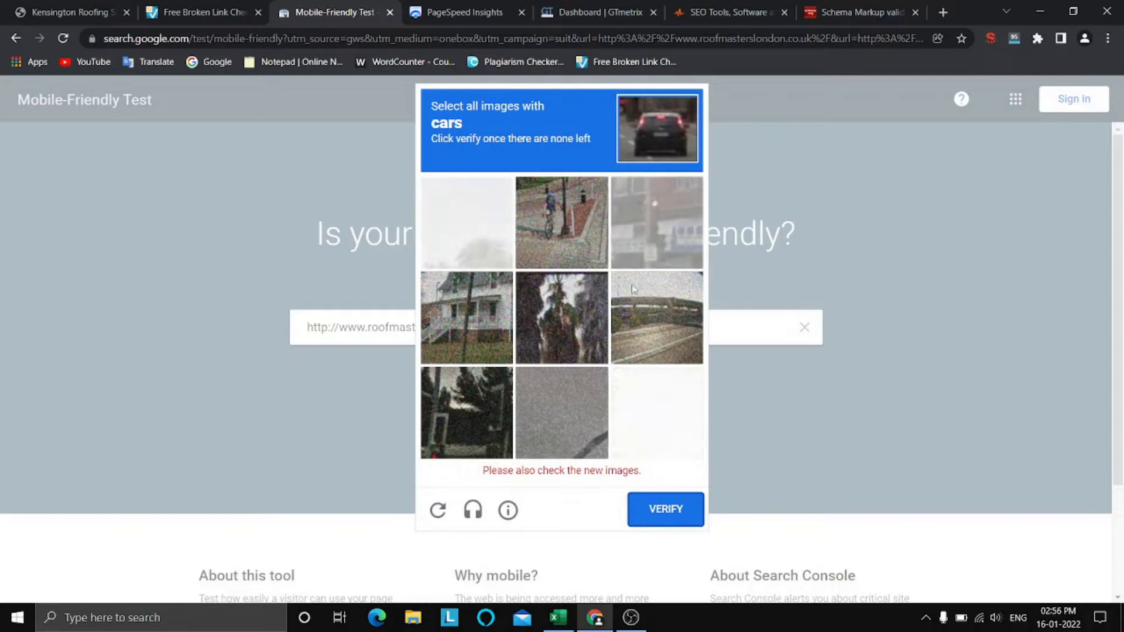
pyautogui.click(645, 238)
pyautogui.click(574, 322)
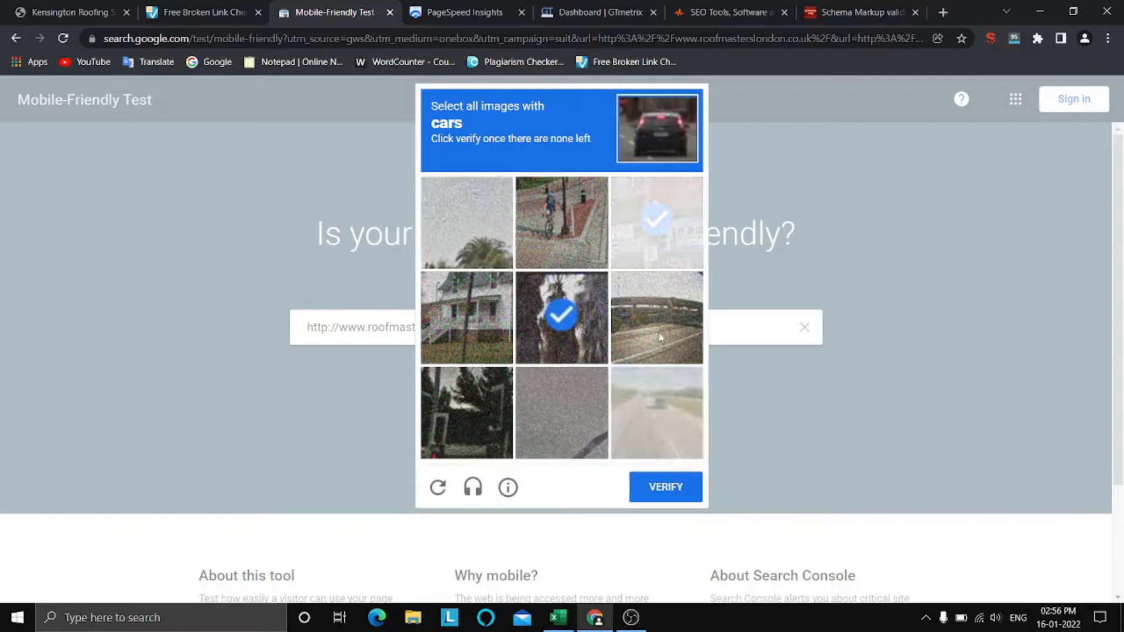
pyautogui.click(659, 335)
pyautogui.click(663, 416)
pyautogui.click(670, 500)
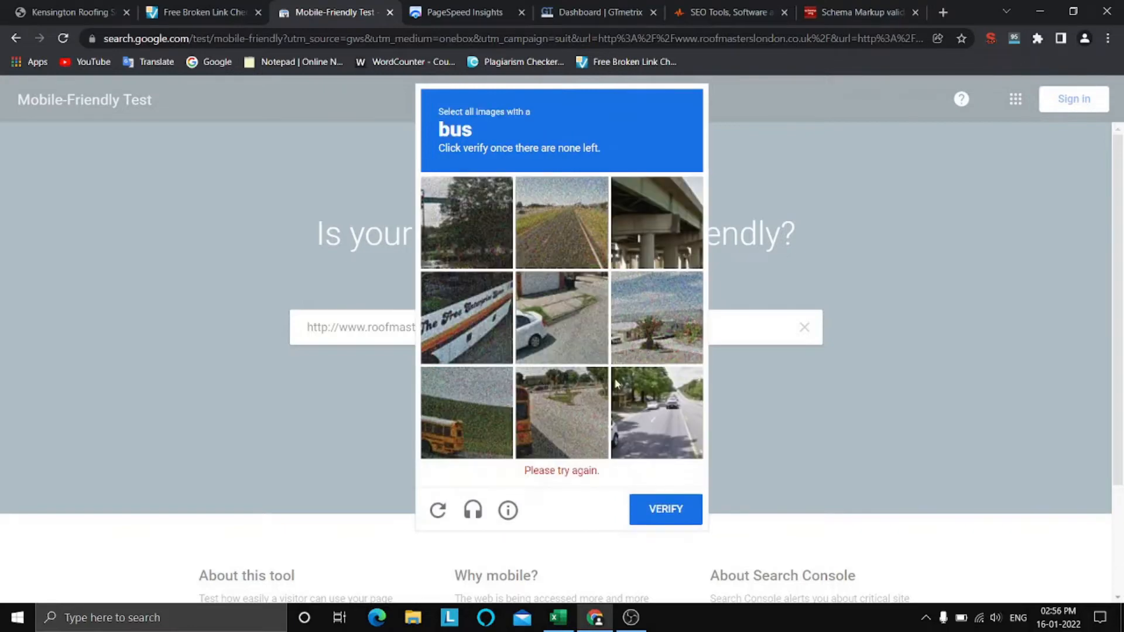
# Try the bus verification challenge, request new challenges, and submit a selection for the last bus grid.
pyautogui.click(471, 322)
pyautogui.click(561, 410)
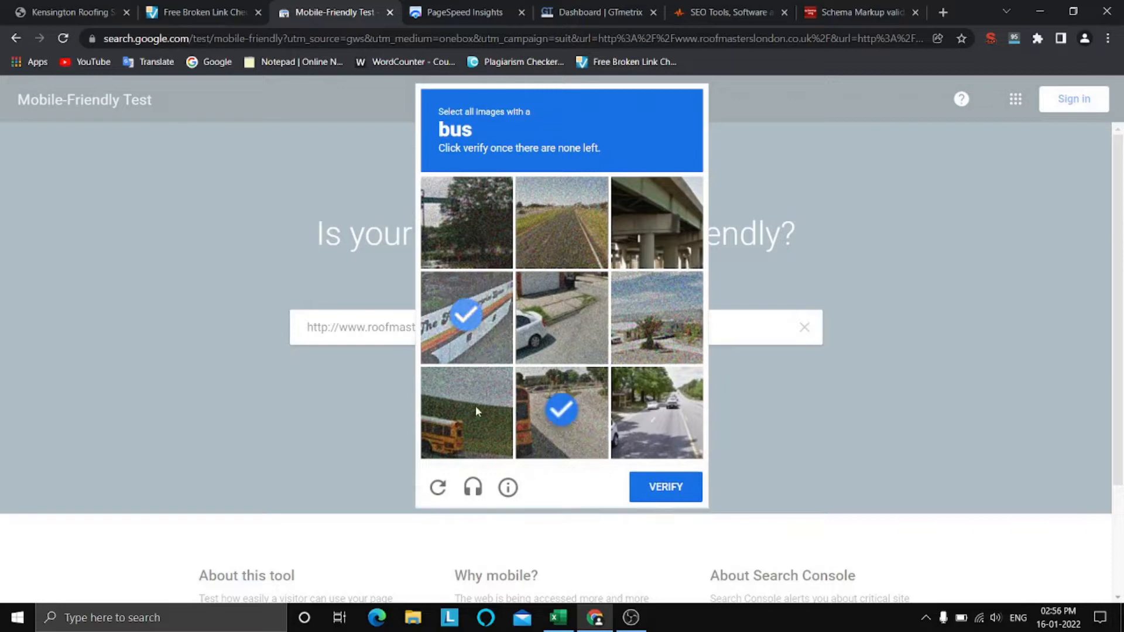
pyautogui.click(474, 407)
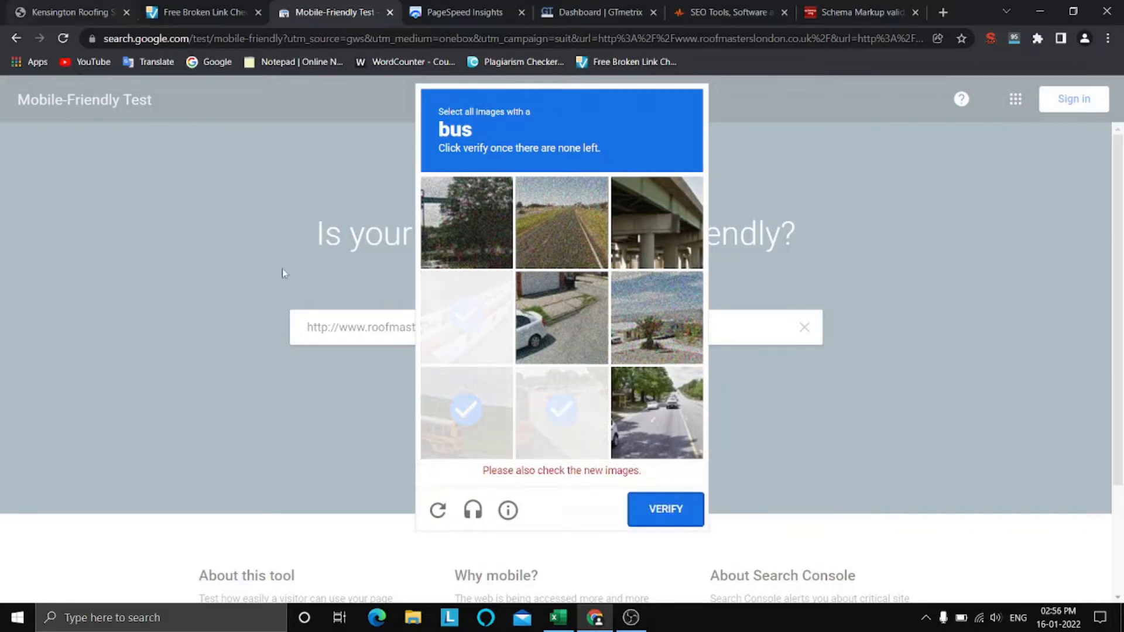
pyautogui.click(439, 510)
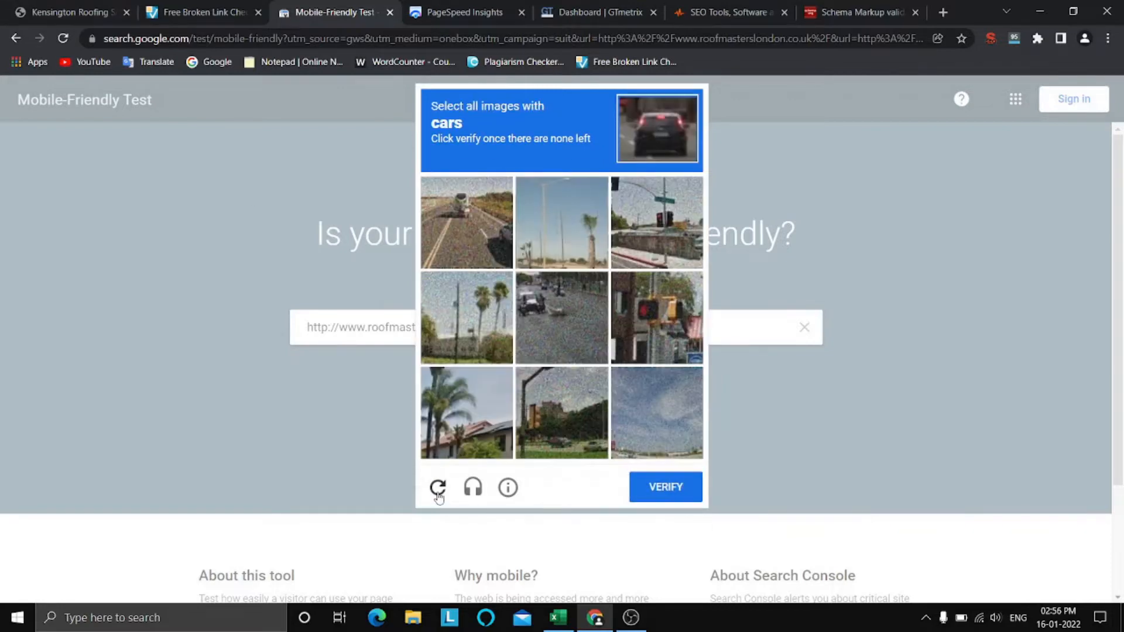
pyautogui.click(438, 495)
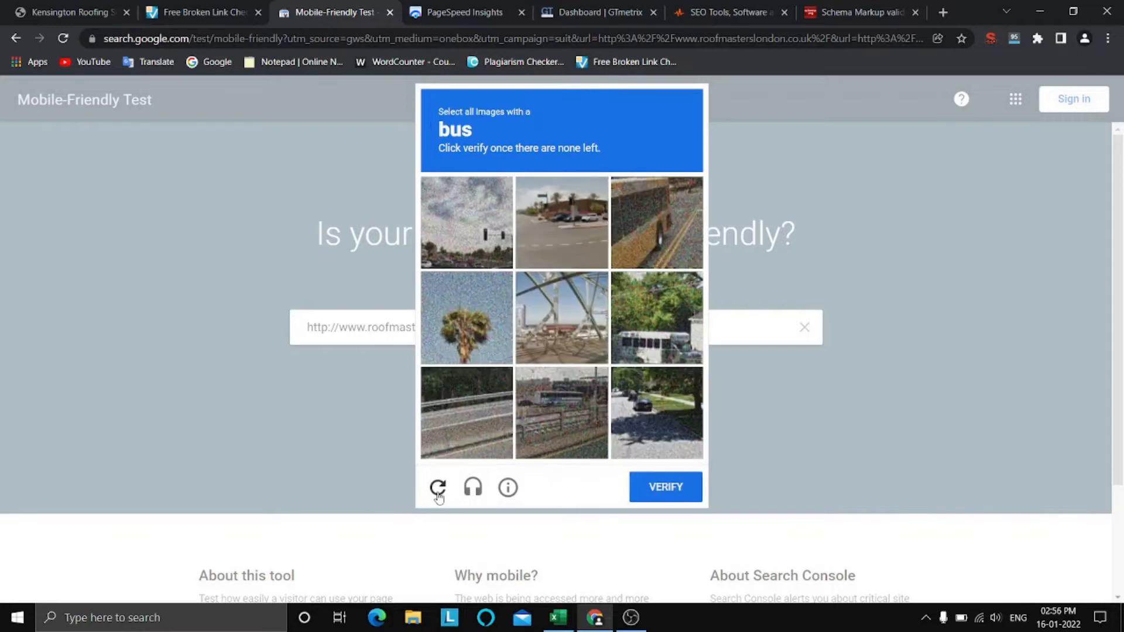
pyautogui.click(638, 330)
pyautogui.click(657, 404)
pyautogui.click(667, 486)
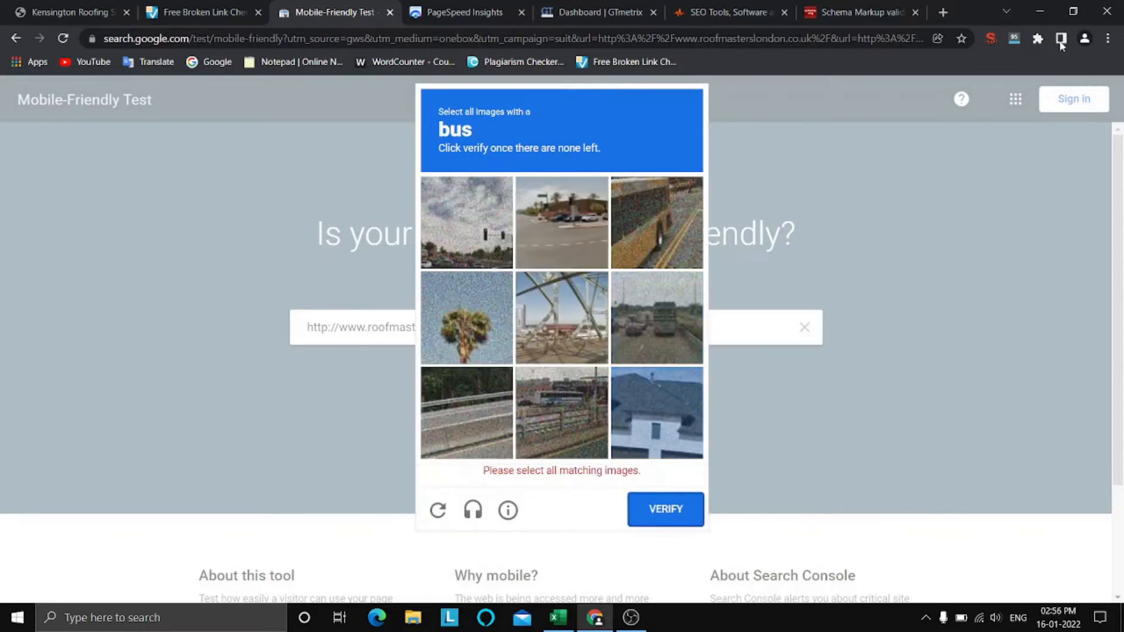
# Open a new Incognito window and search Google for "mobile friendly test".
pyautogui.click(1108, 38)
pyautogui.click(1021, 89)
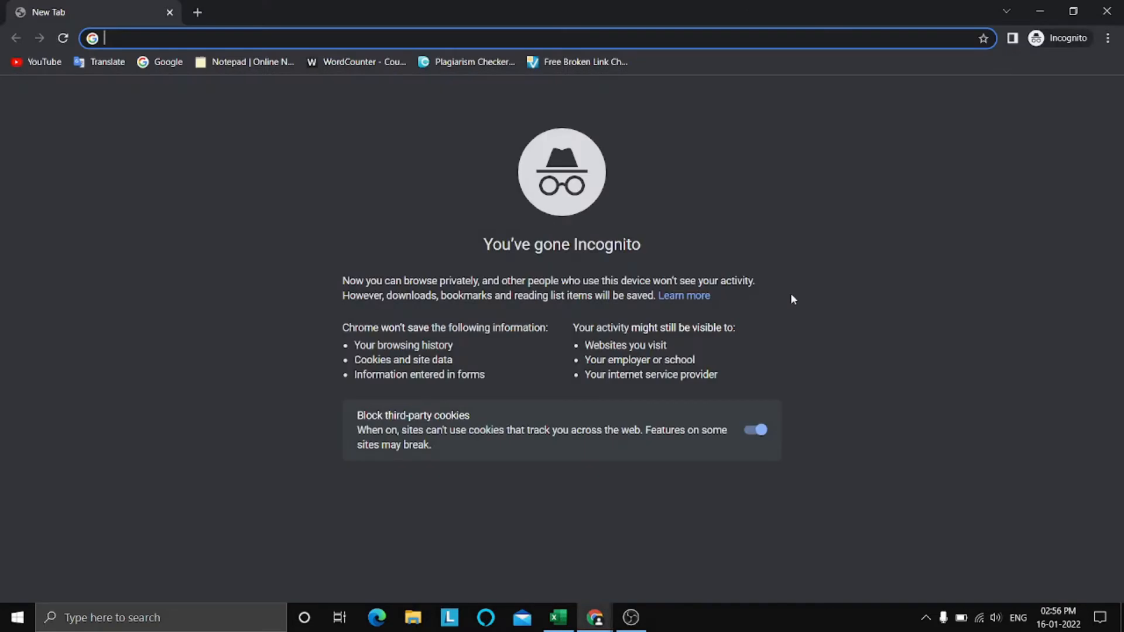
pyautogui.write('mobi')
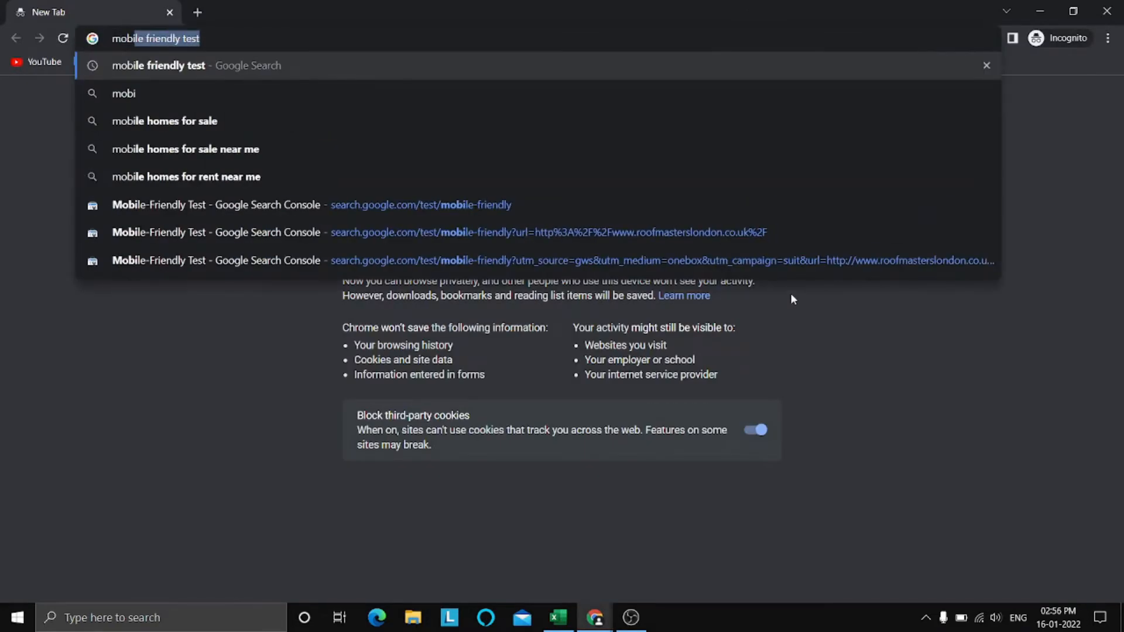
pyautogui.write('le friendly test')
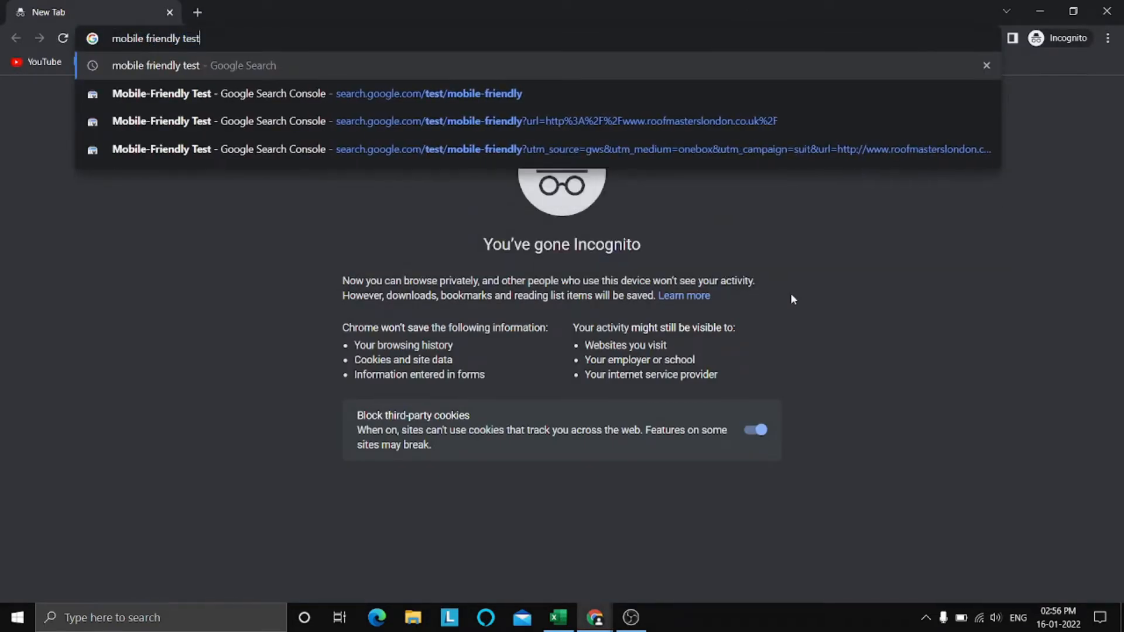
pyautogui.press('Return')
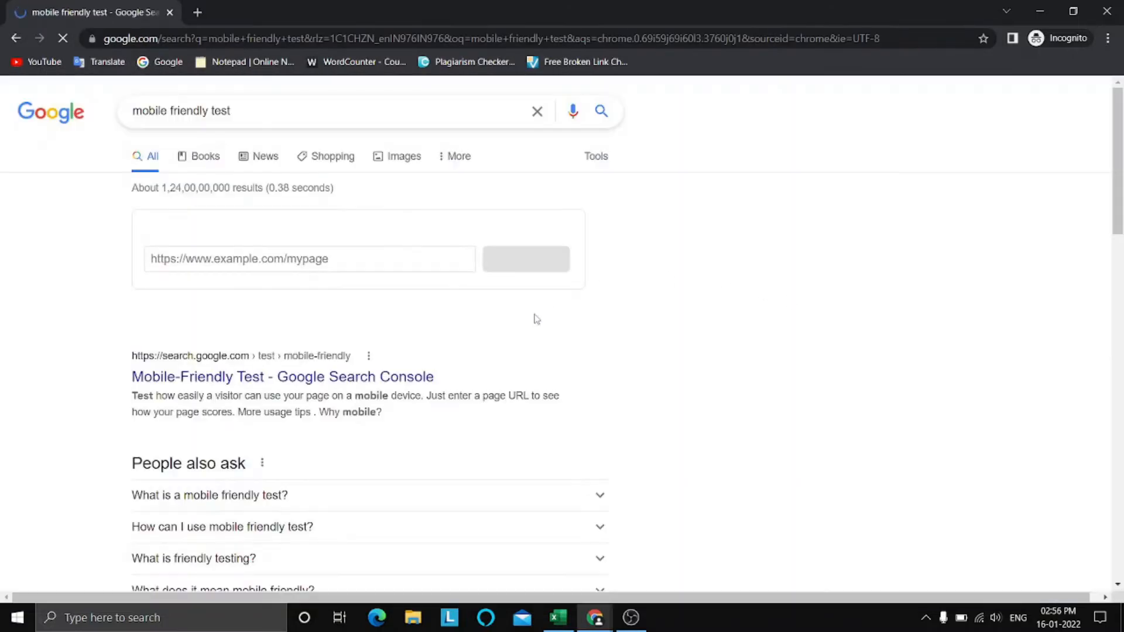
pyautogui.click(303, 378)
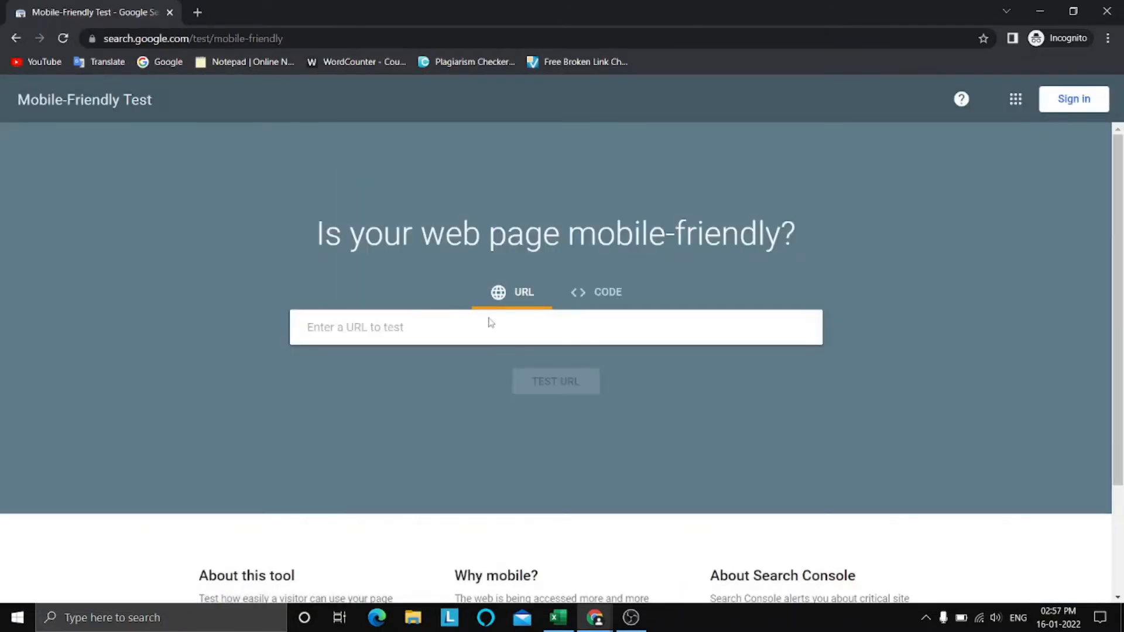
pyautogui.write('http://www.roofmasterslondon.co.uk/')
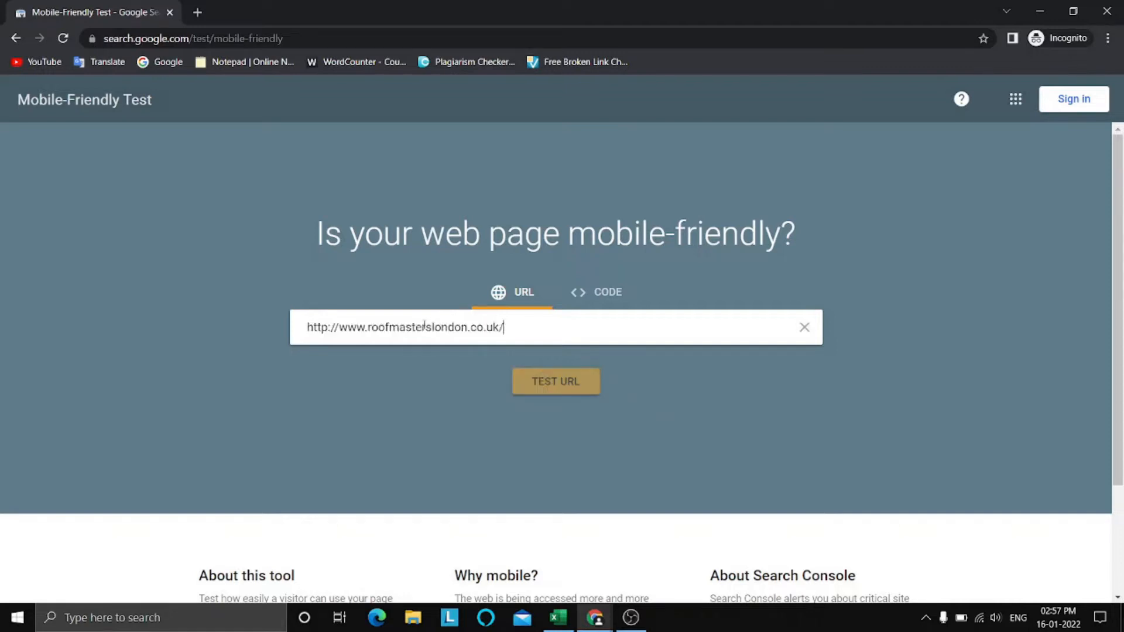
pyautogui.click(543, 378)
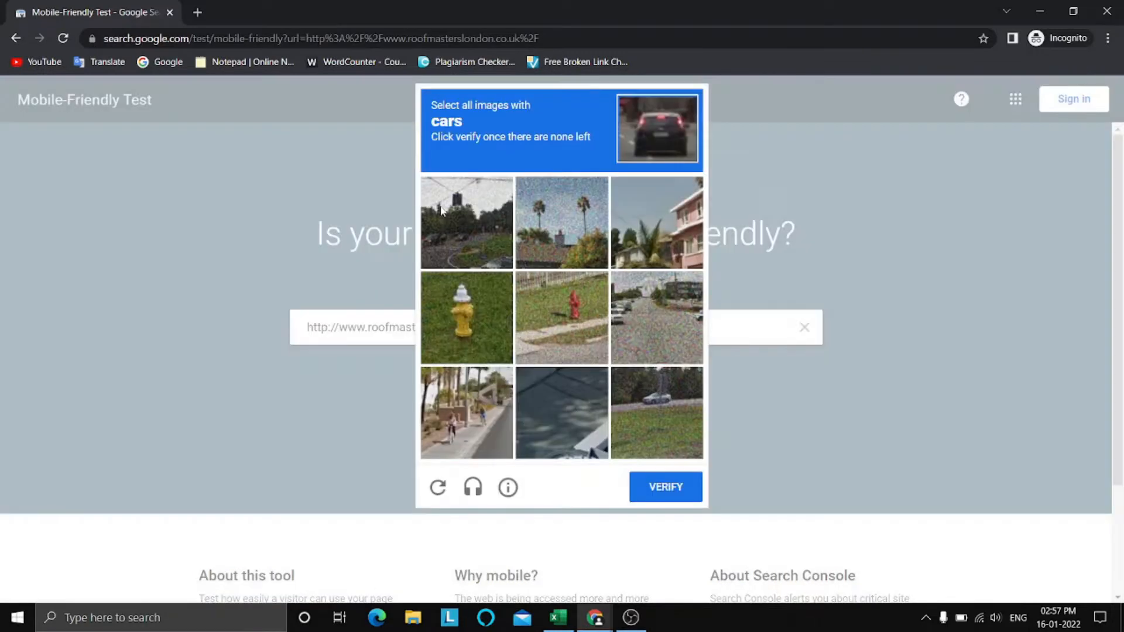
# Try to pass the cars verification challenge in the Incognito window by selecting the matching images and submitting them.
pyautogui.click(673, 419)
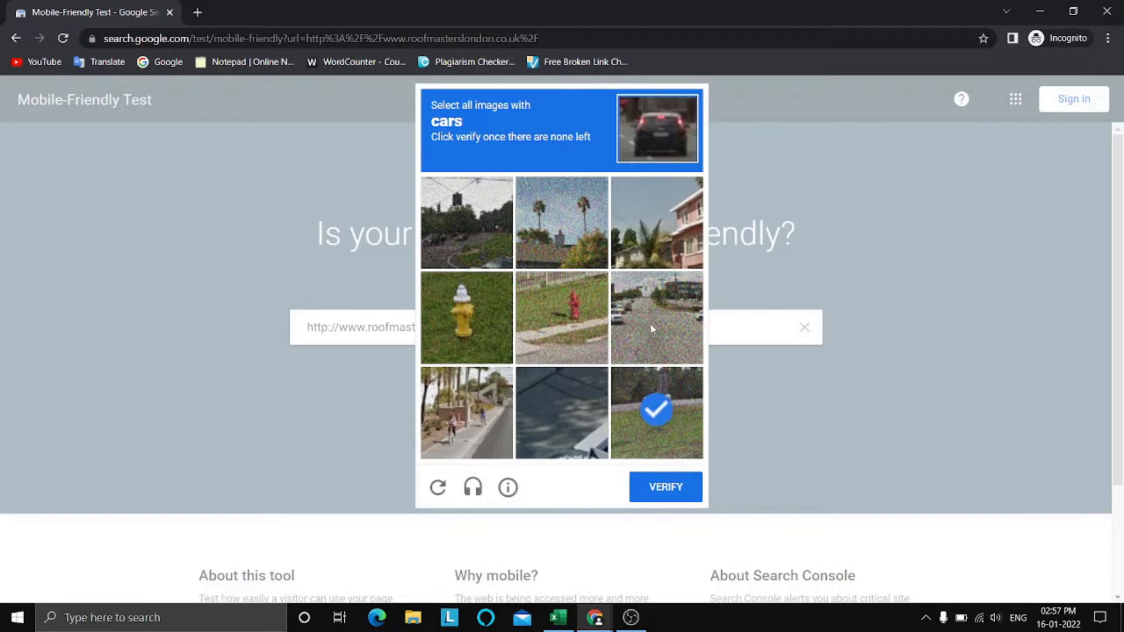
pyautogui.click(657, 316)
pyautogui.click(477, 244)
pyautogui.click(667, 488)
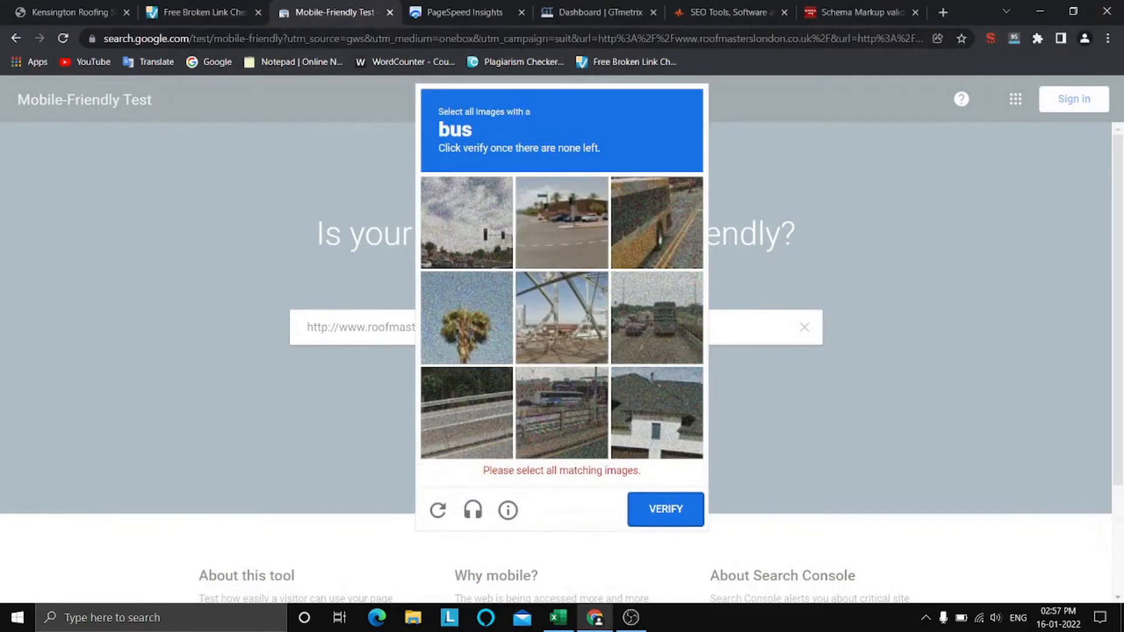
pyautogui.click(223, 12)
pyautogui.click(322, 11)
pyautogui.click(237, 11)
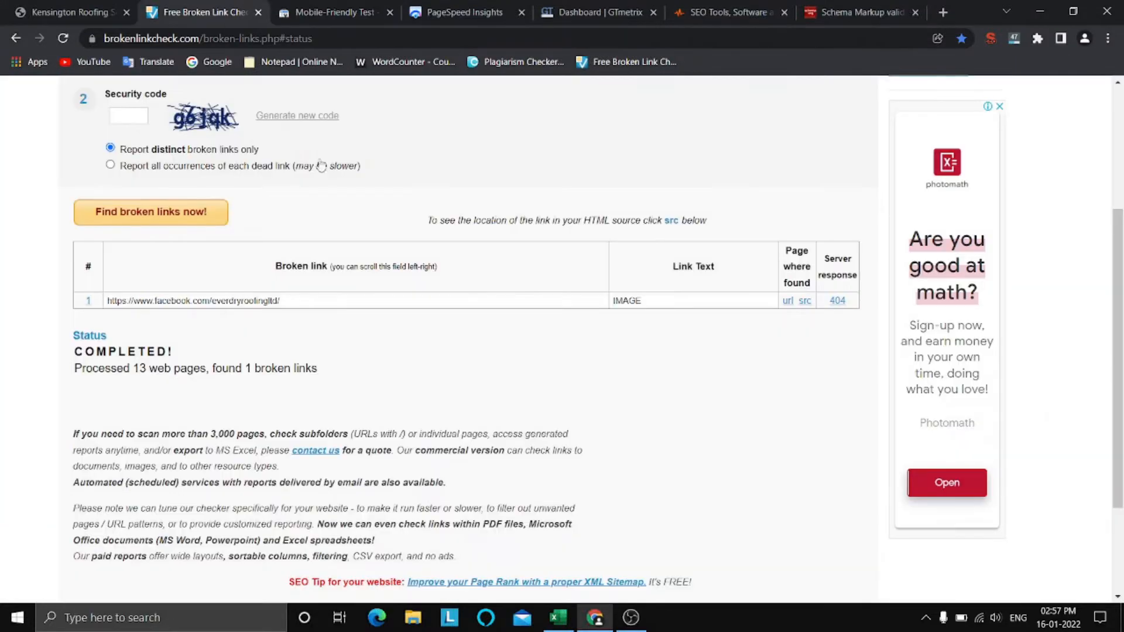
# Return to the table of contents in the Excel audit workbook and set the mobile-friendly report's check status to No.
pyautogui.click(558, 618)
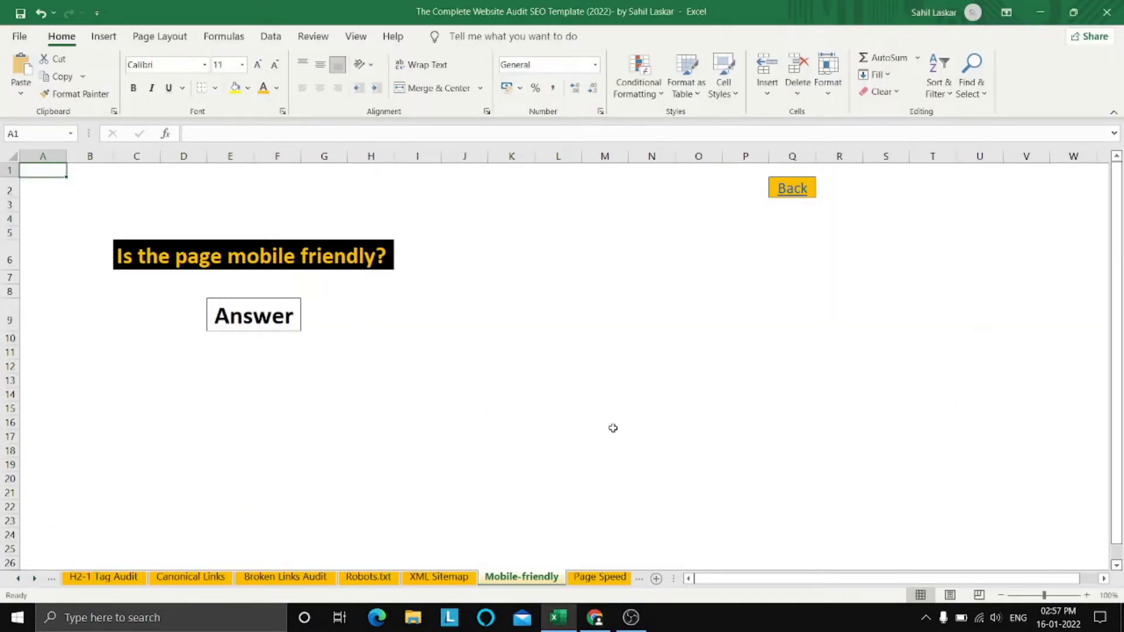
pyautogui.click(791, 188)
pyautogui.click(503, 479)
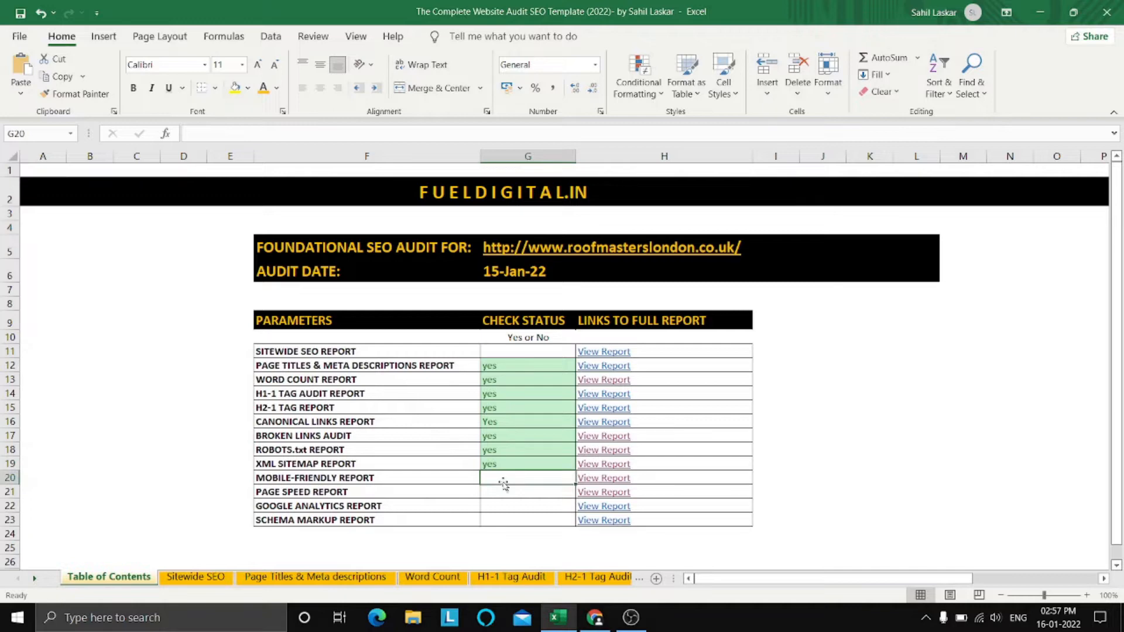
pyautogui.write('No')
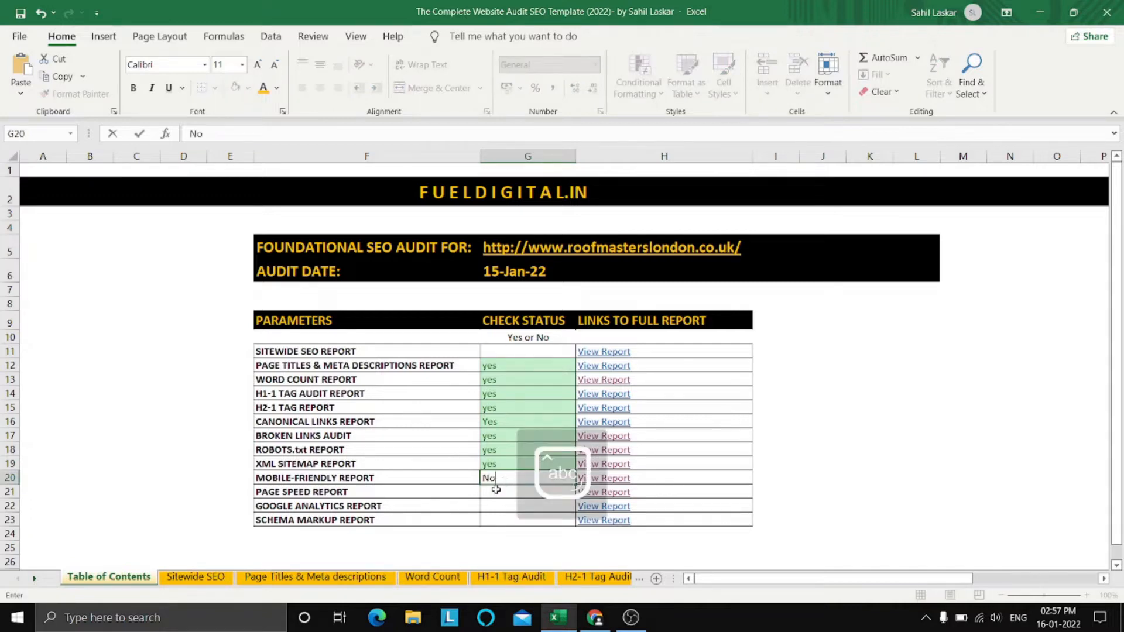
pyautogui.press('Return')
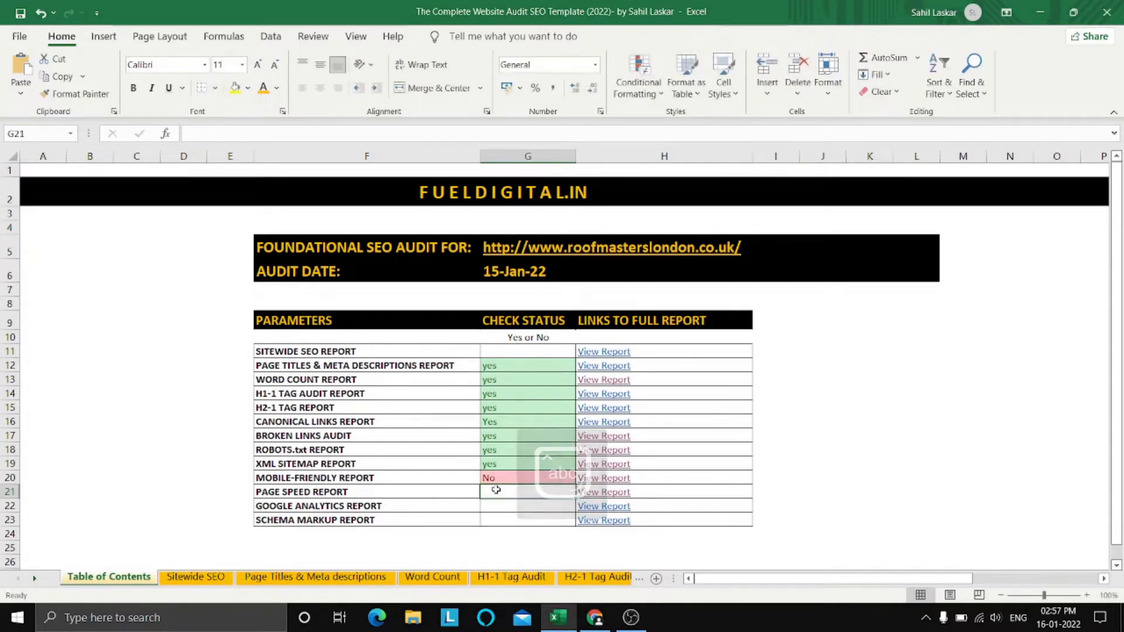
# Open the full page speed report and look over its P.S.I (M), P.S.I (D) and GT METRIX rows.
pyautogui.click(615, 495)
pyautogui.click(668, 265)
pyautogui.click(668, 363)
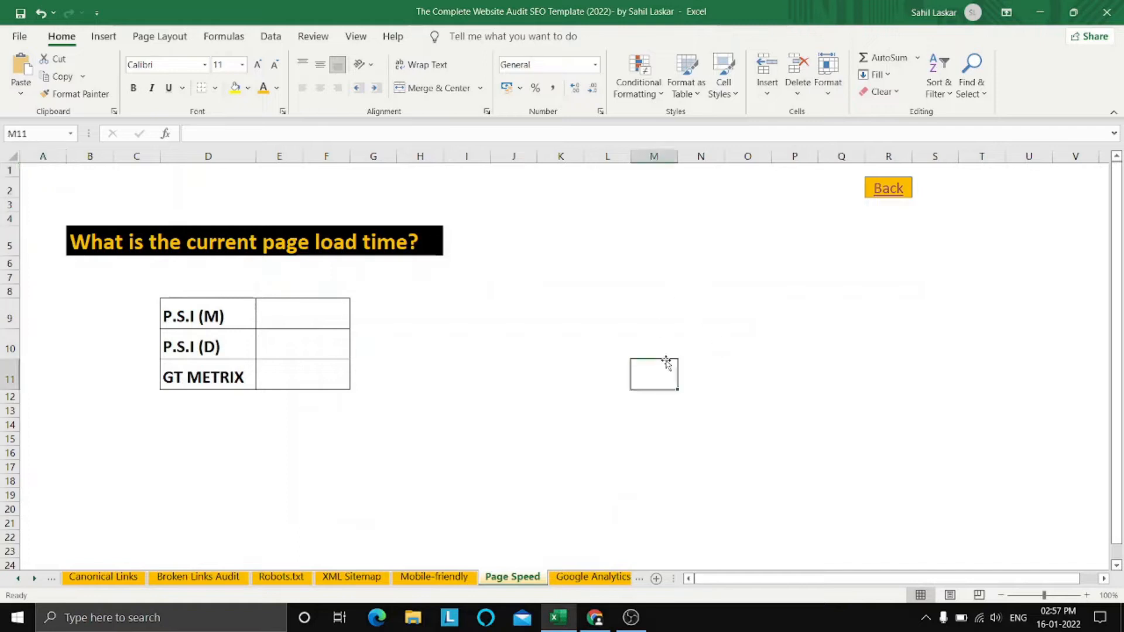
pyautogui.click(633, 256)
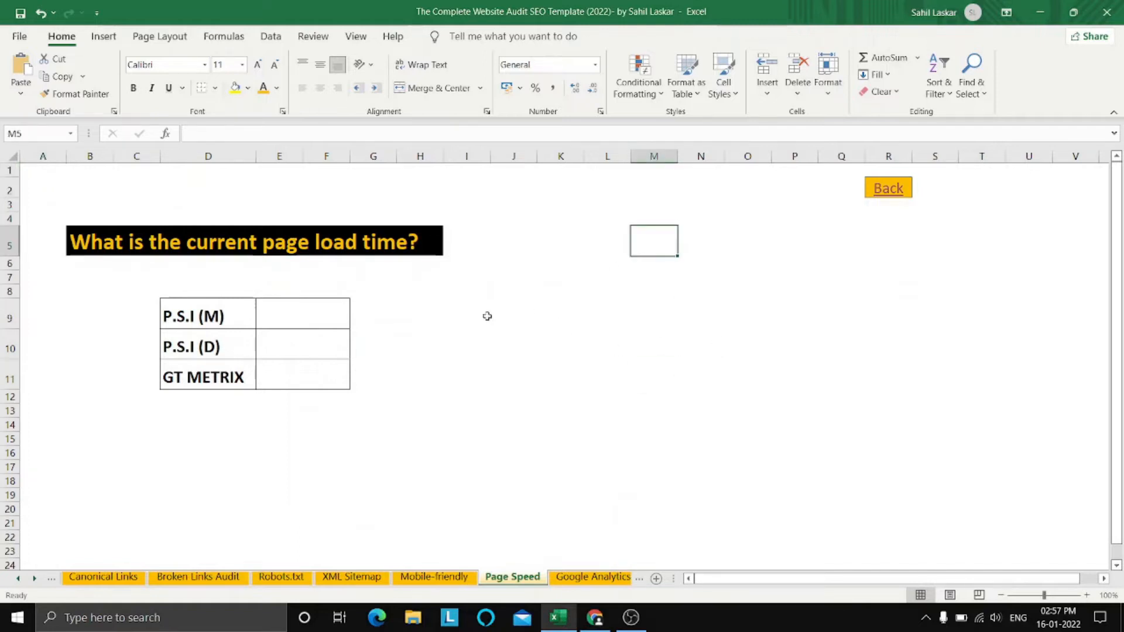
pyautogui.click(216, 317)
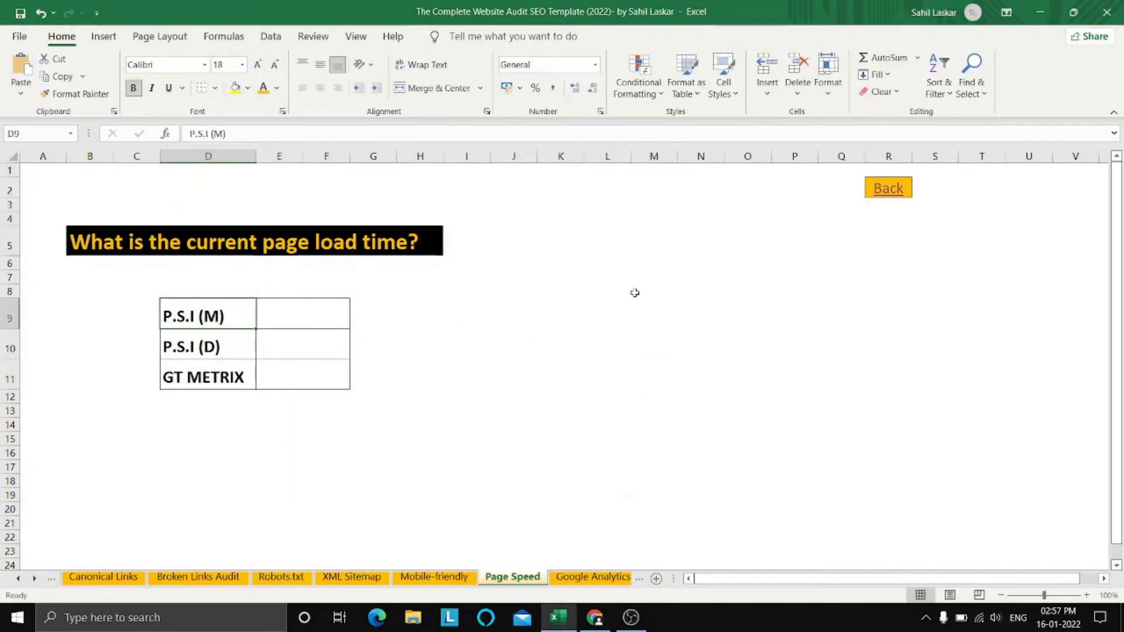
pyautogui.press('Down')
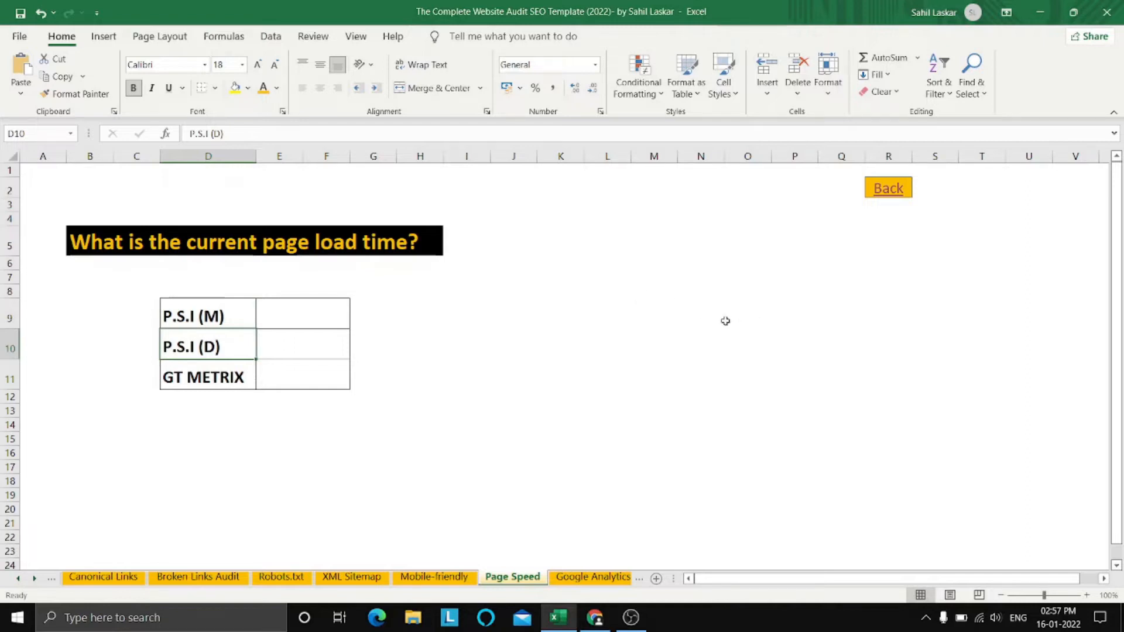
pyautogui.click(726, 321)
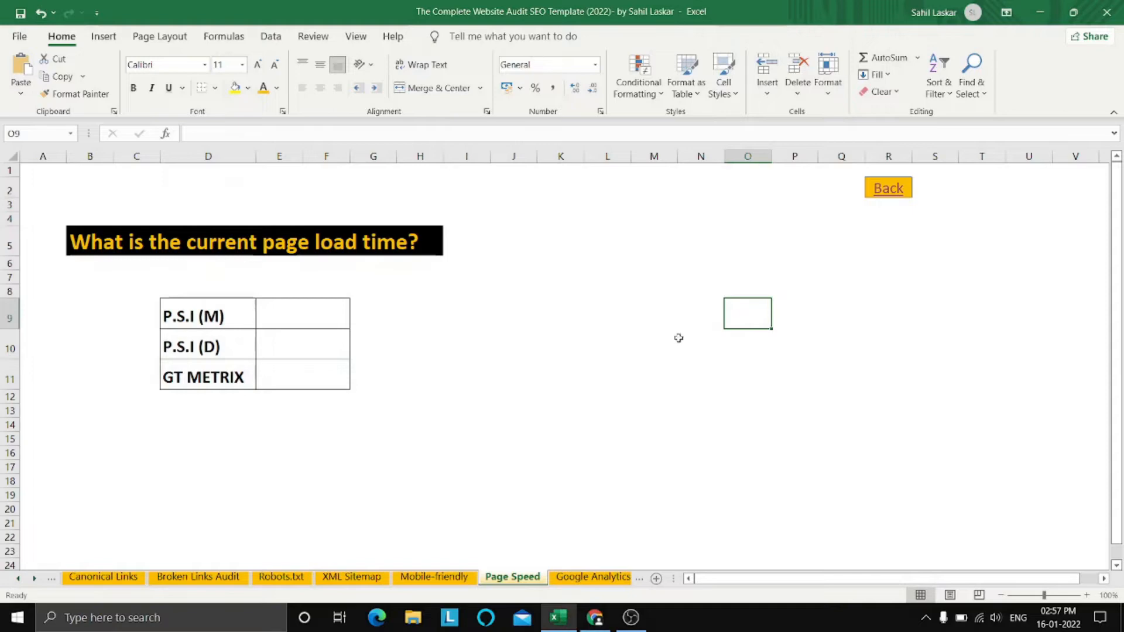
pyautogui.click(595, 617)
pyautogui.click(101, 17)
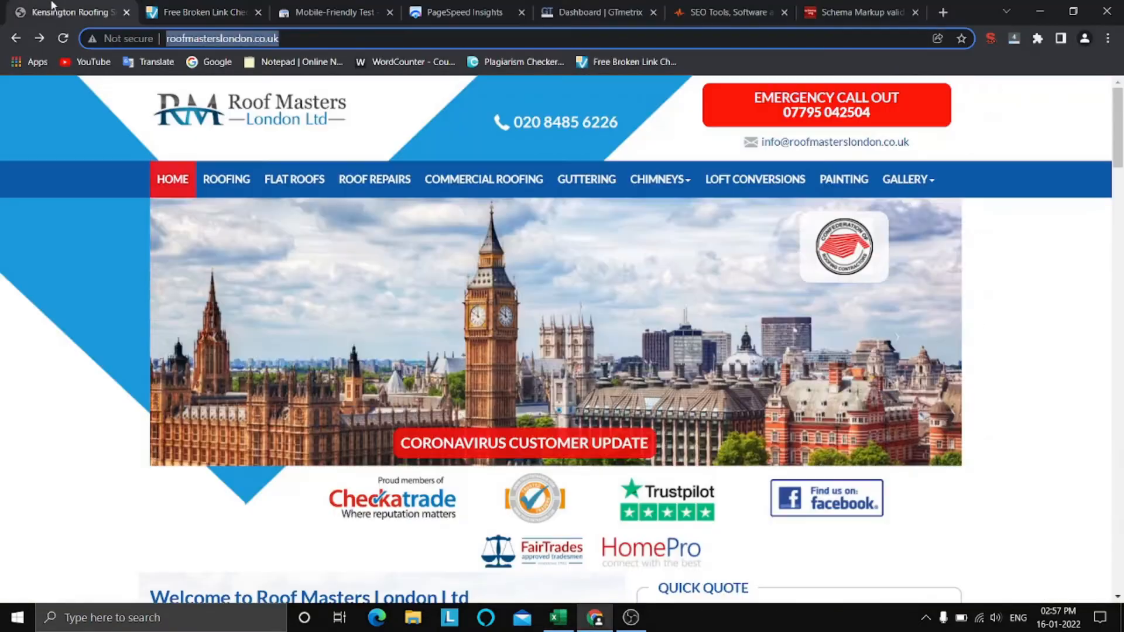
pyautogui.click(464, 13)
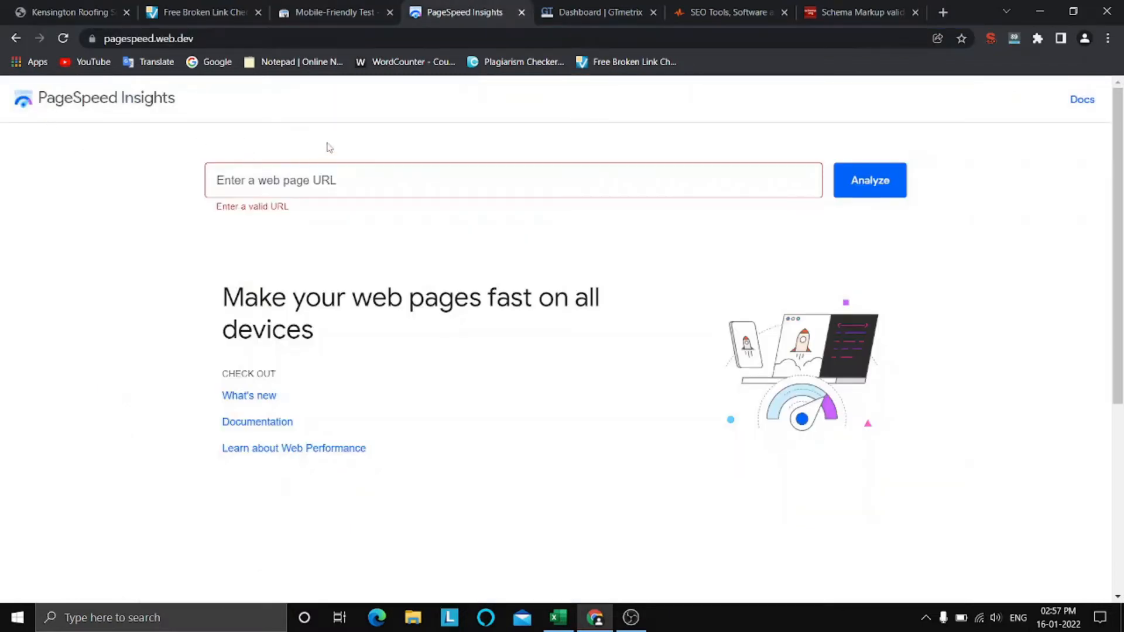
pyautogui.moveTo(243, 39); pyautogui.dragTo(2, 62)
pyautogui.click(85, 205)
pyautogui.click(384, 188)
pyautogui.write('http://www.roofmasterslondon.co.uk/')
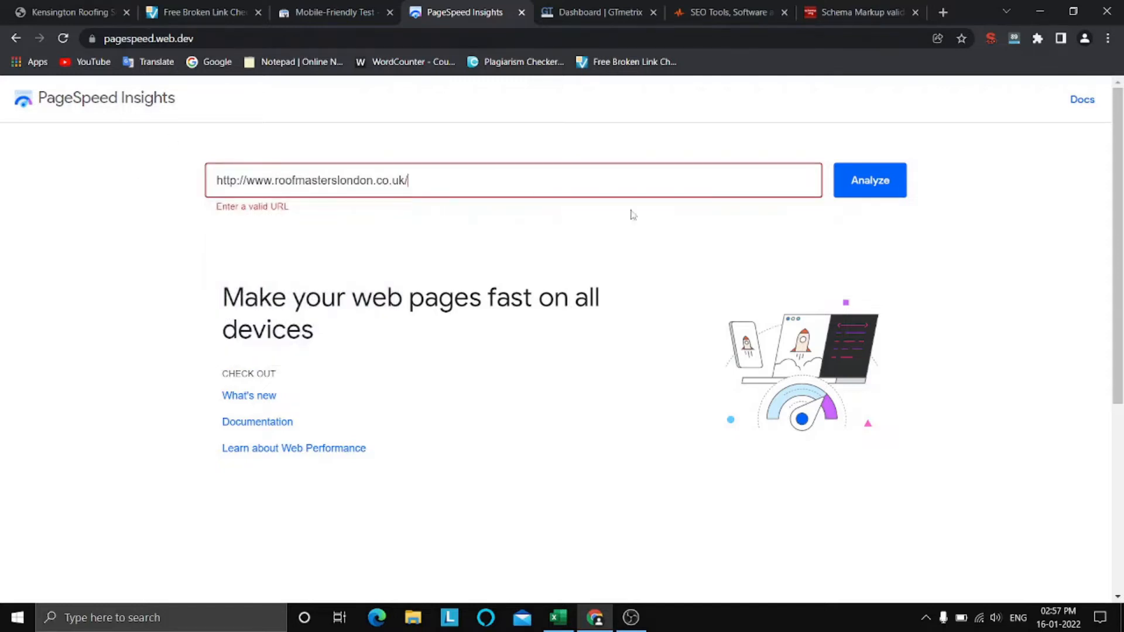
pyautogui.click(894, 185)
pyautogui.click(589, 7)
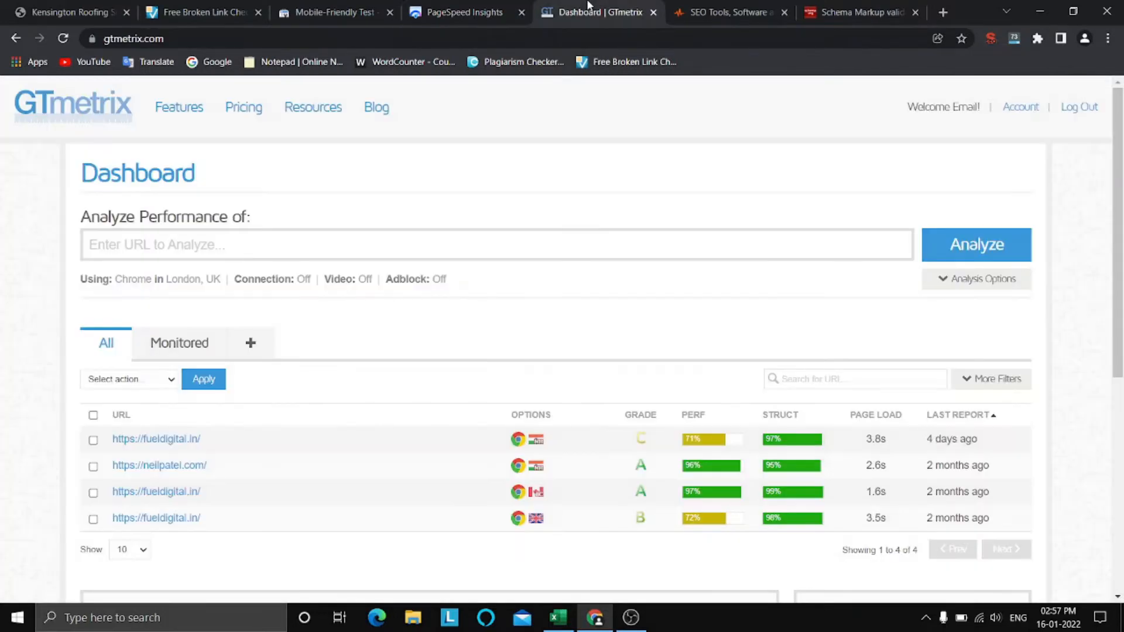
pyautogui.click(285, 233)
pyautogui.write('http://www.roofmasterslondon.co.uk/')
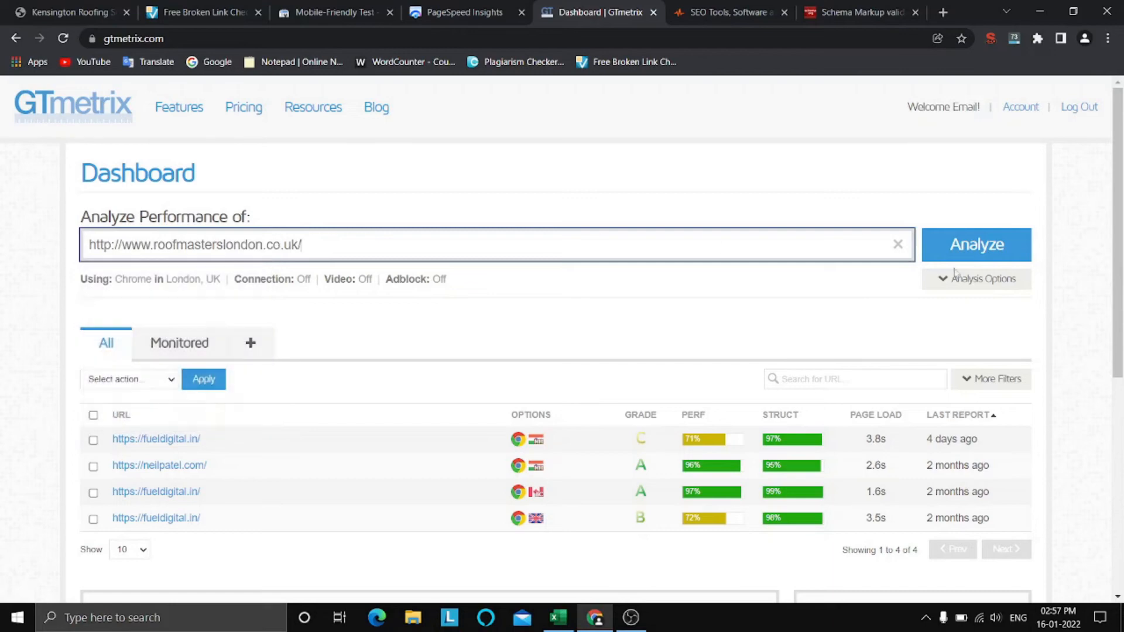
pyautogui.click(1020, 251)
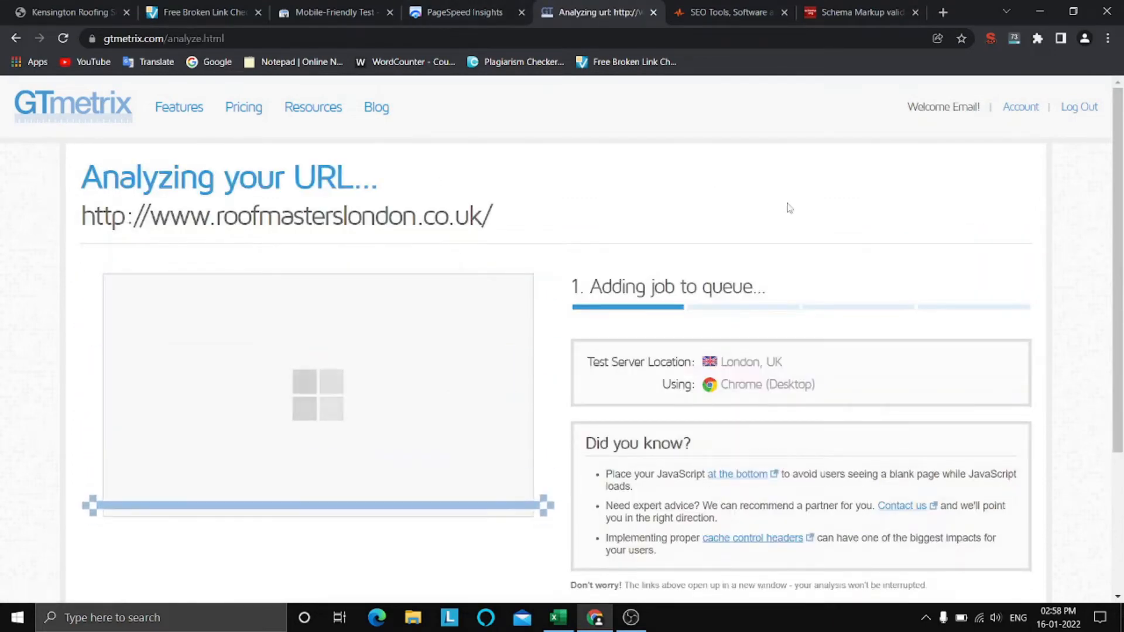
pyautogui.scroll(-2, 1078, 314)
pyautogui.scroll(2, 1078, 314)
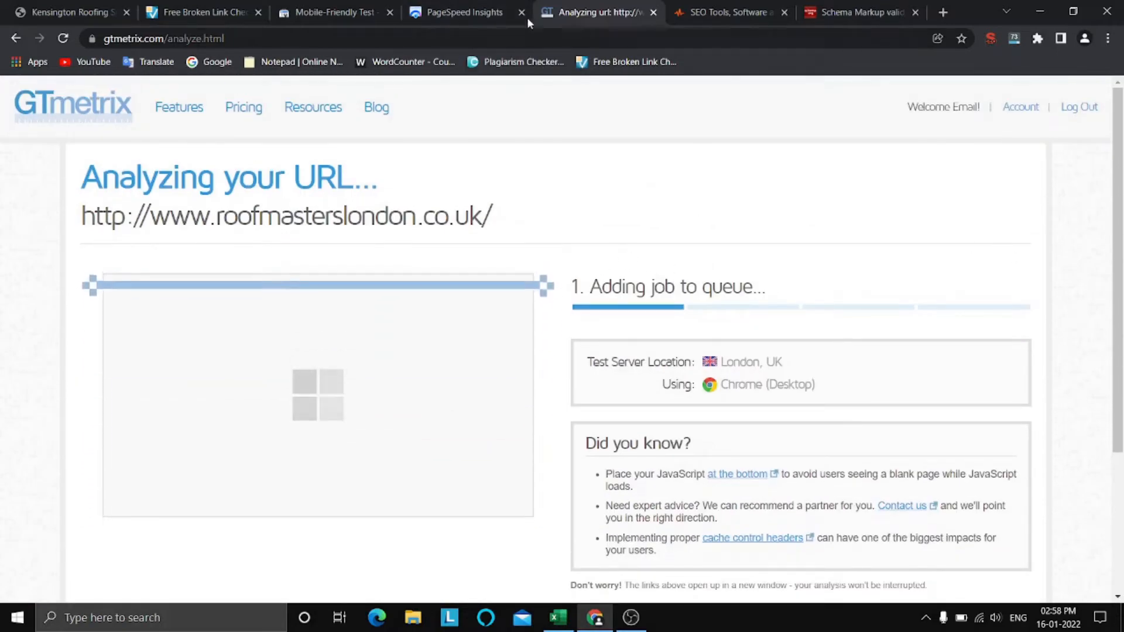
# Retry the bus verification challenge left open in the Mobile-Friendly Test, and close that tab.
pyautogui.click(477, 7)
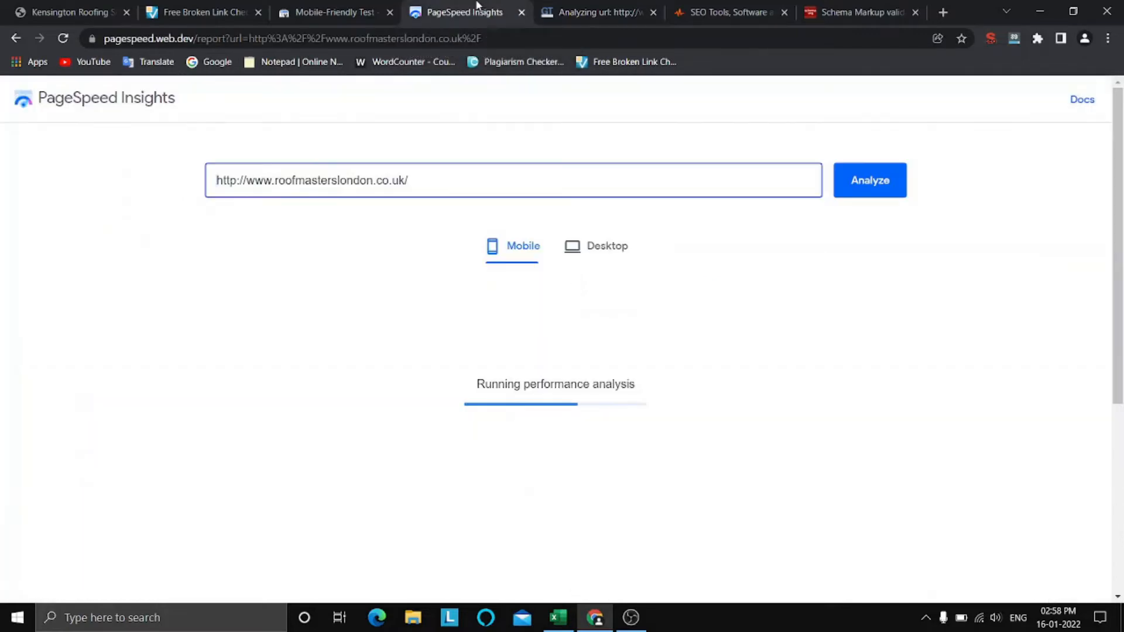
pyautogui.click(332, 16)
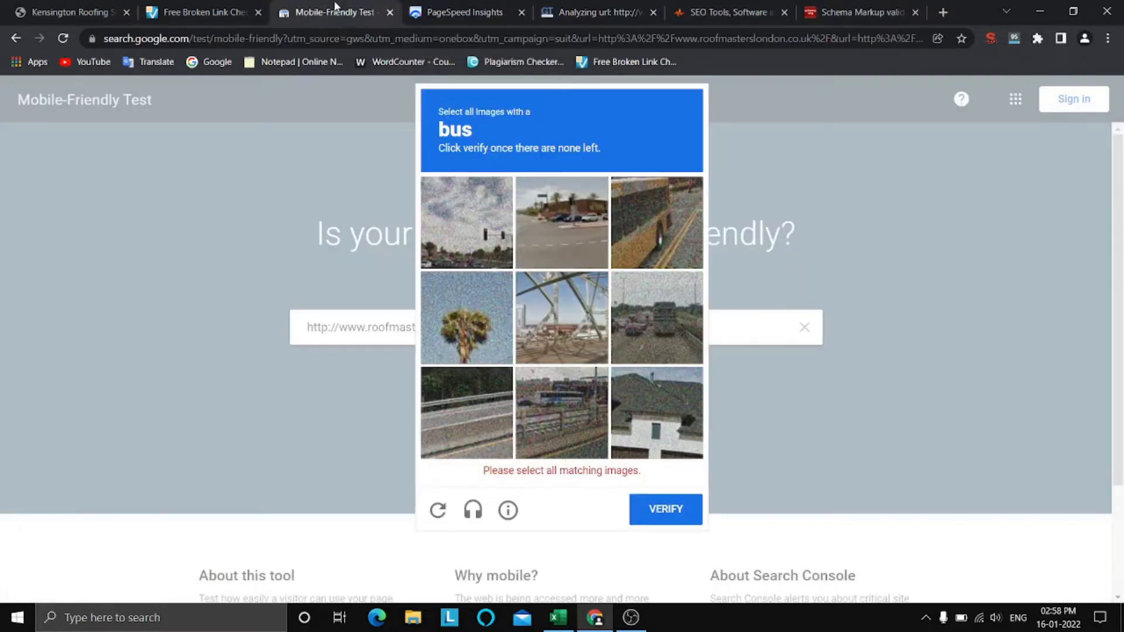
pyautogui.click(433, 7)
pyautogui.click(337, 12)
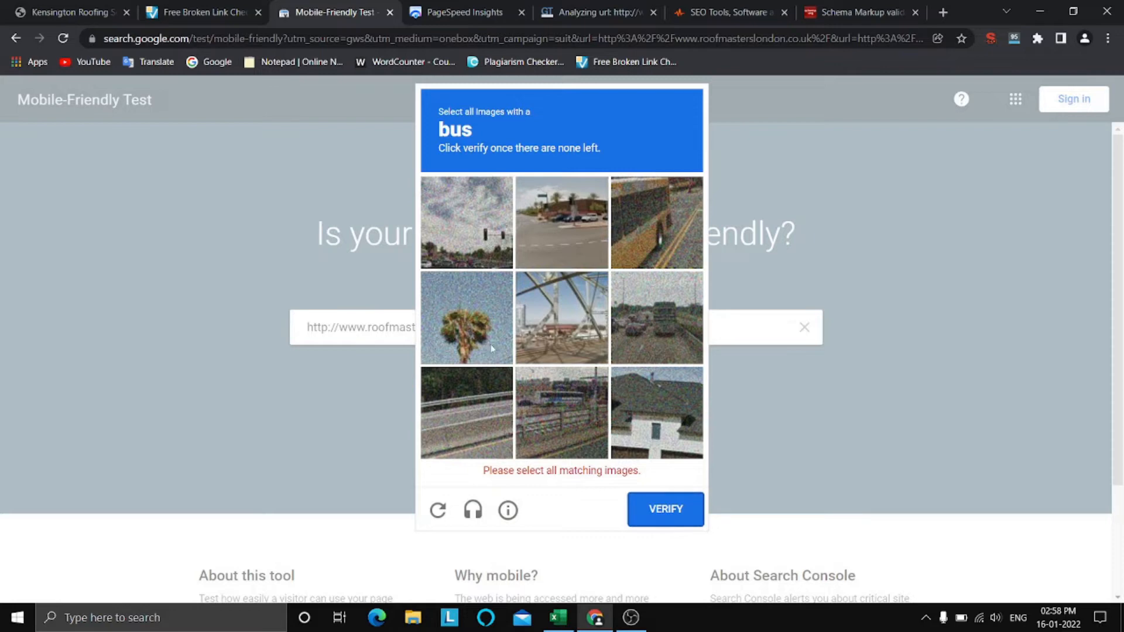
pyautogui.click(650, 245)
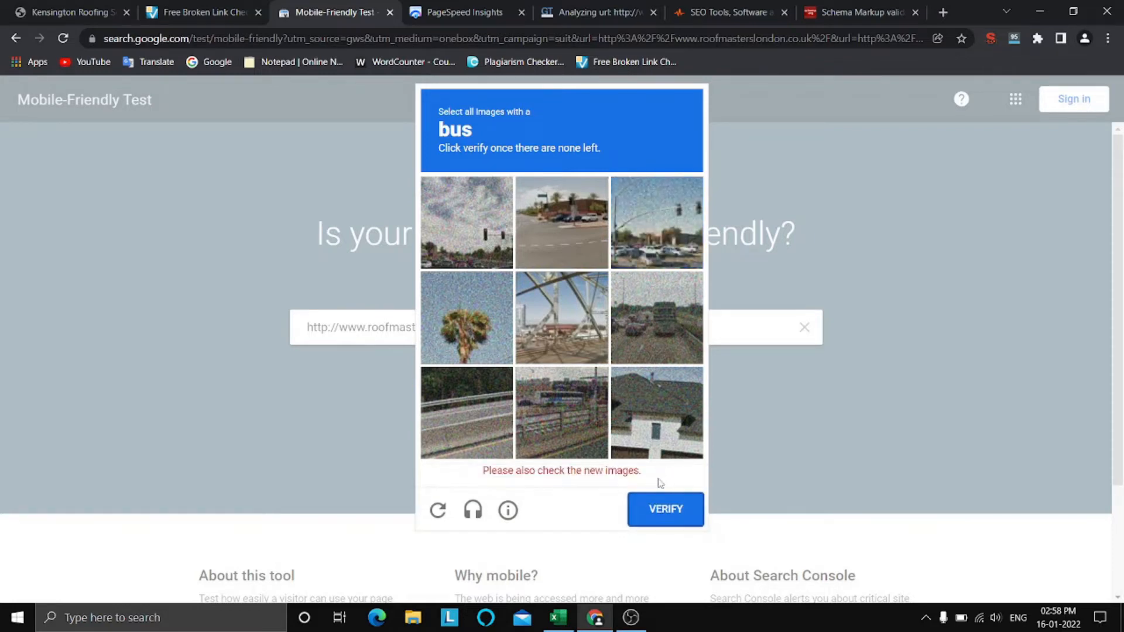
pyautogui.click(390, 13)
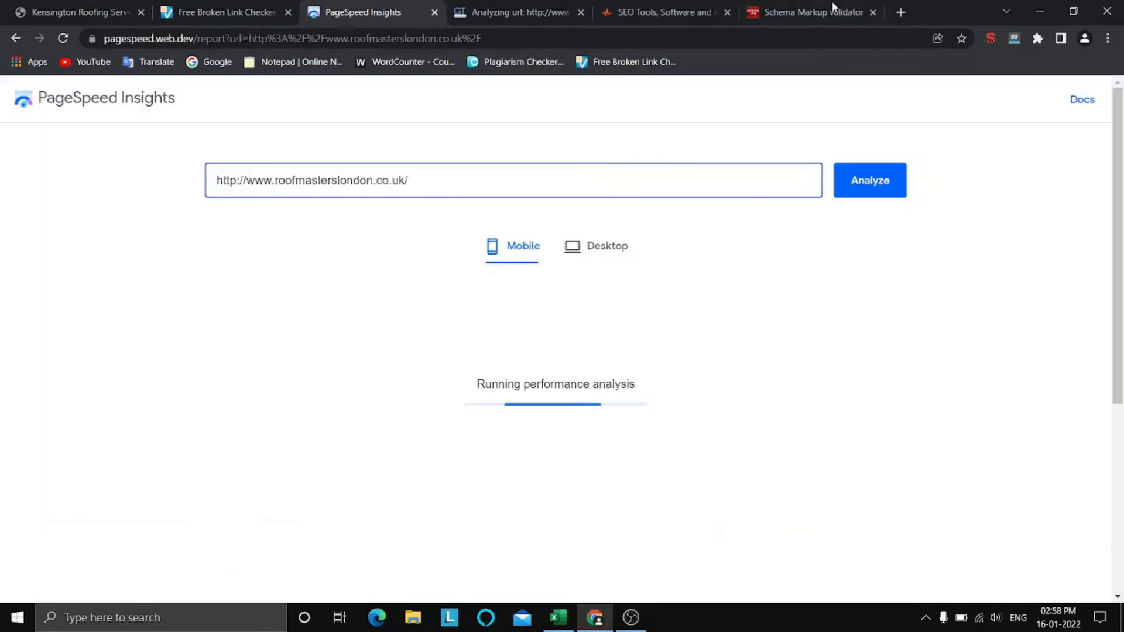
# Open a new tab, place it just after the broken link checker tab, and search Google for "mobile friendly test".
pyautogui.click(943, 11)
pyautogui.moveTo(849, 12); pyautogui.dragTo(340, 9)
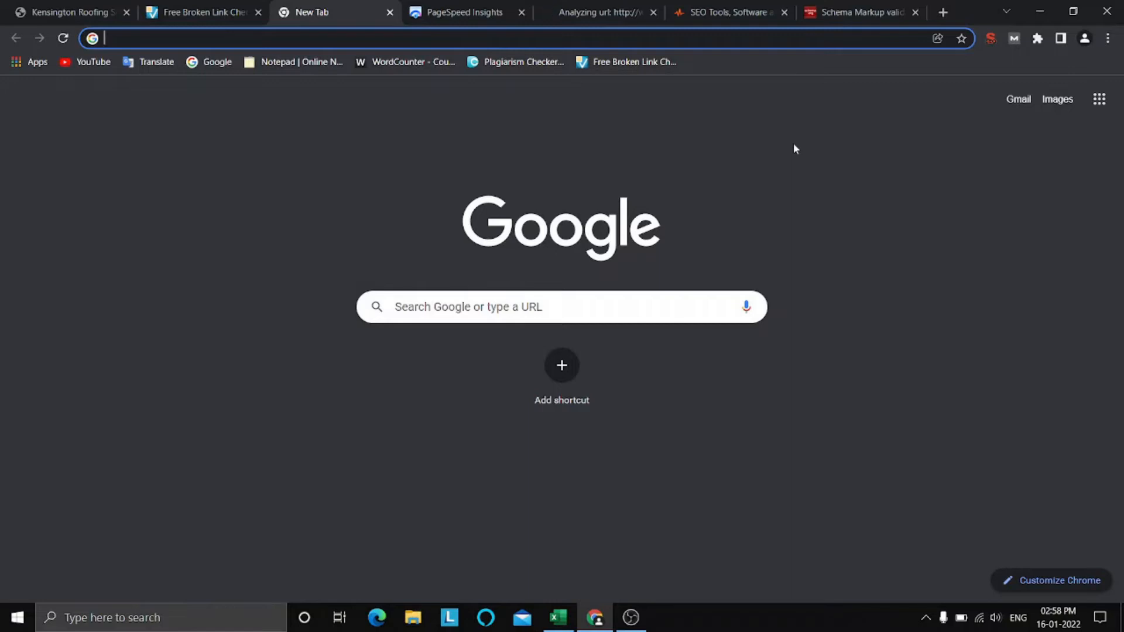
pyautogui.write('mo')
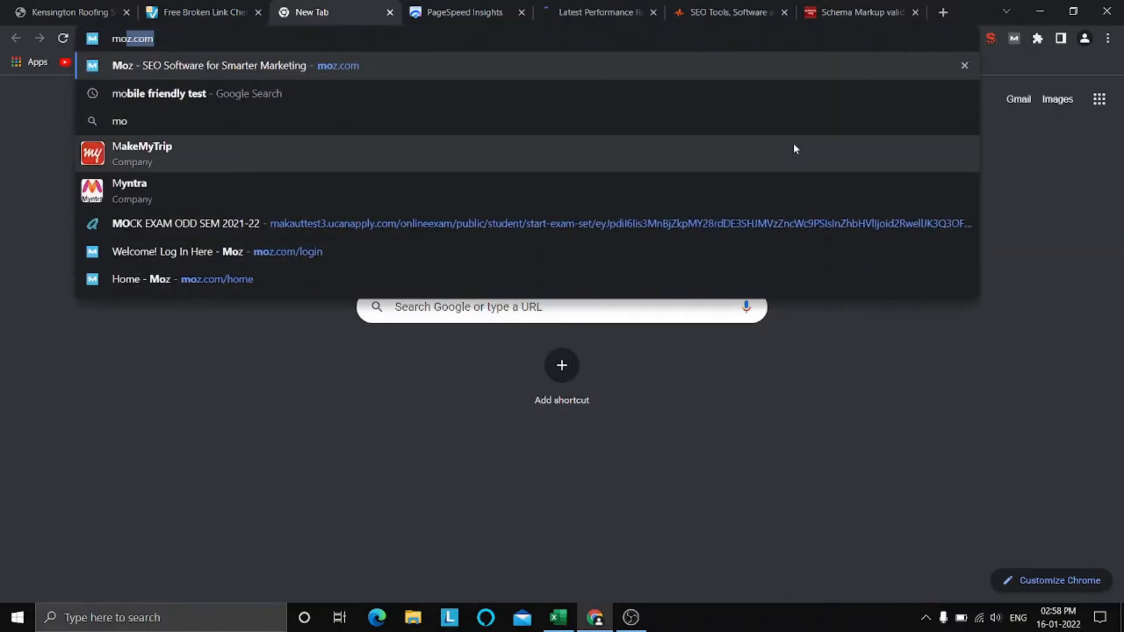
pyautogui.write('bile frie')
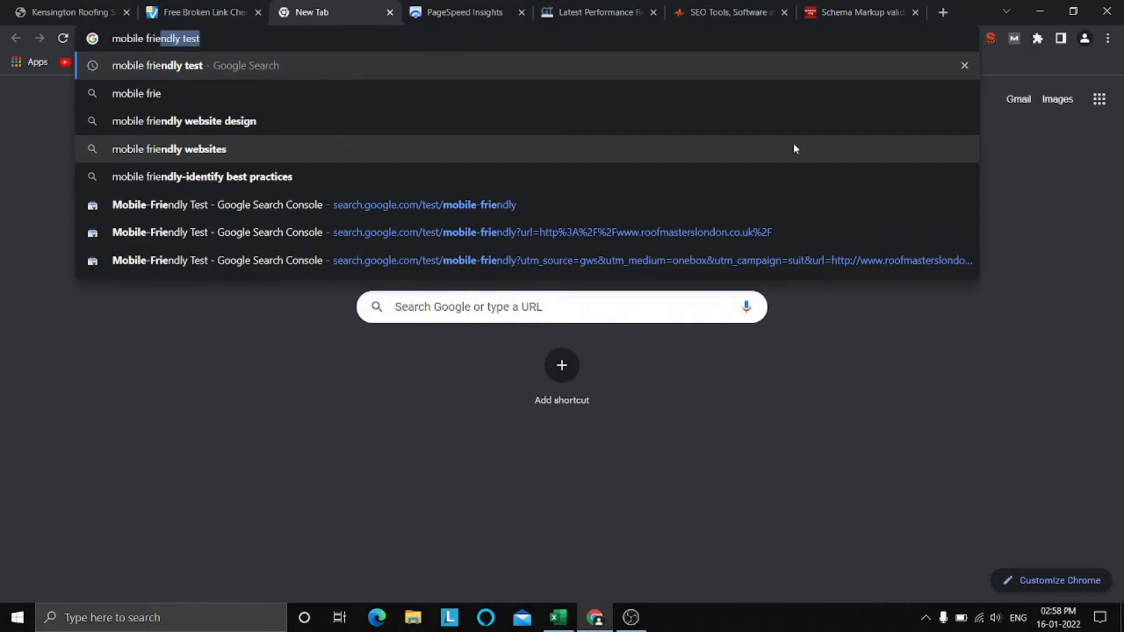
pyautogui.write('ndlyu')
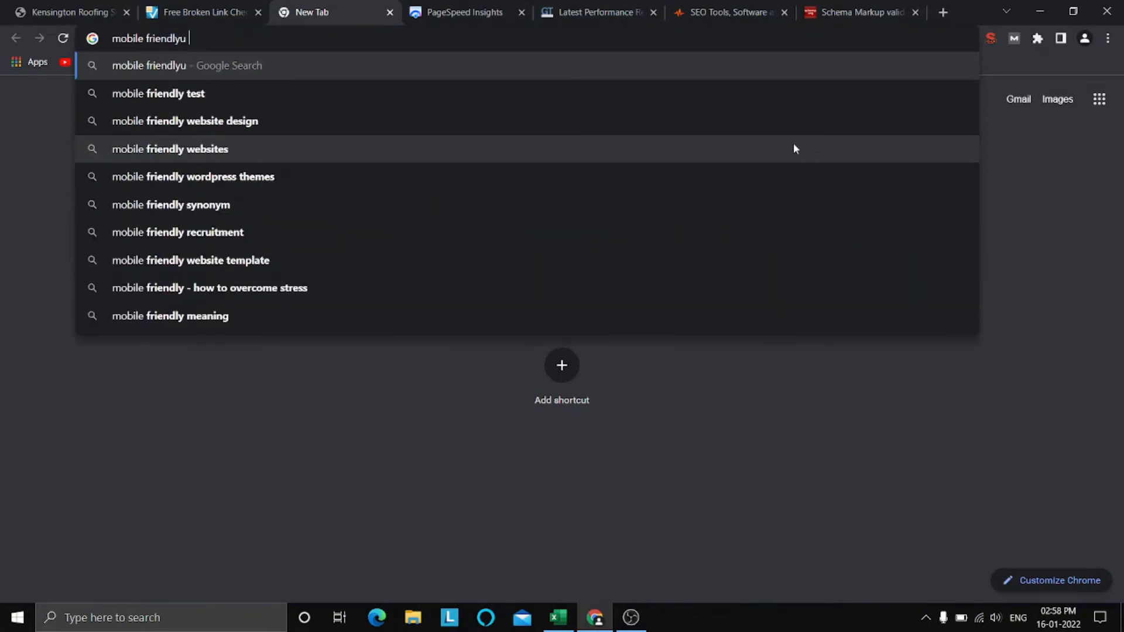
pyautogui.press('BackSpace')
pyautogui.write('tes')
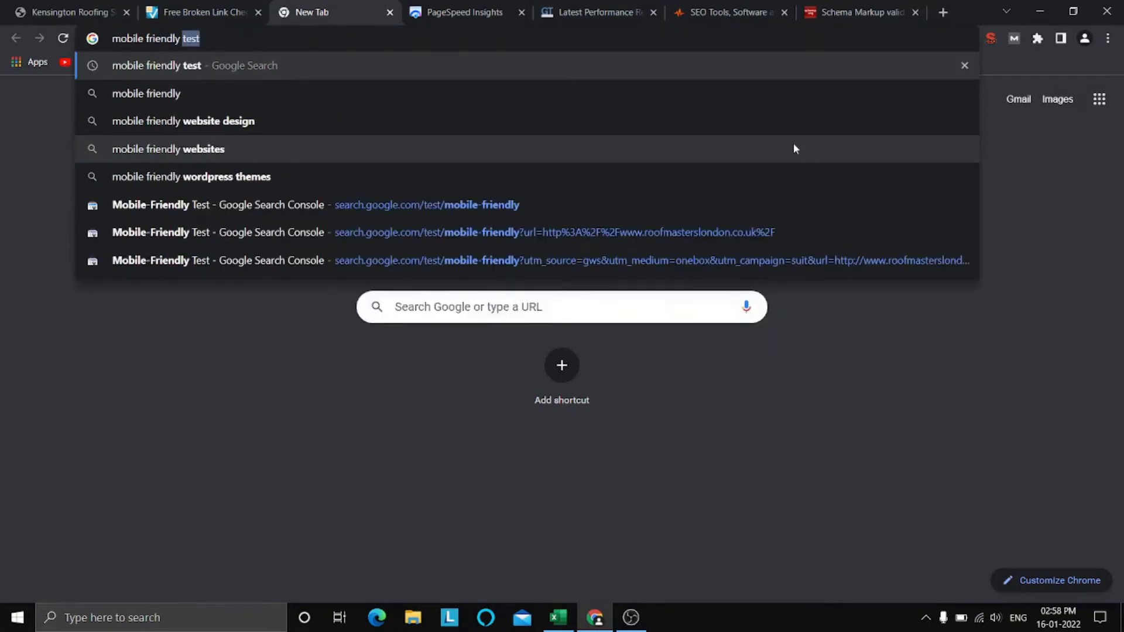
pyautogui.write('t')
pyautogui.press('Return')
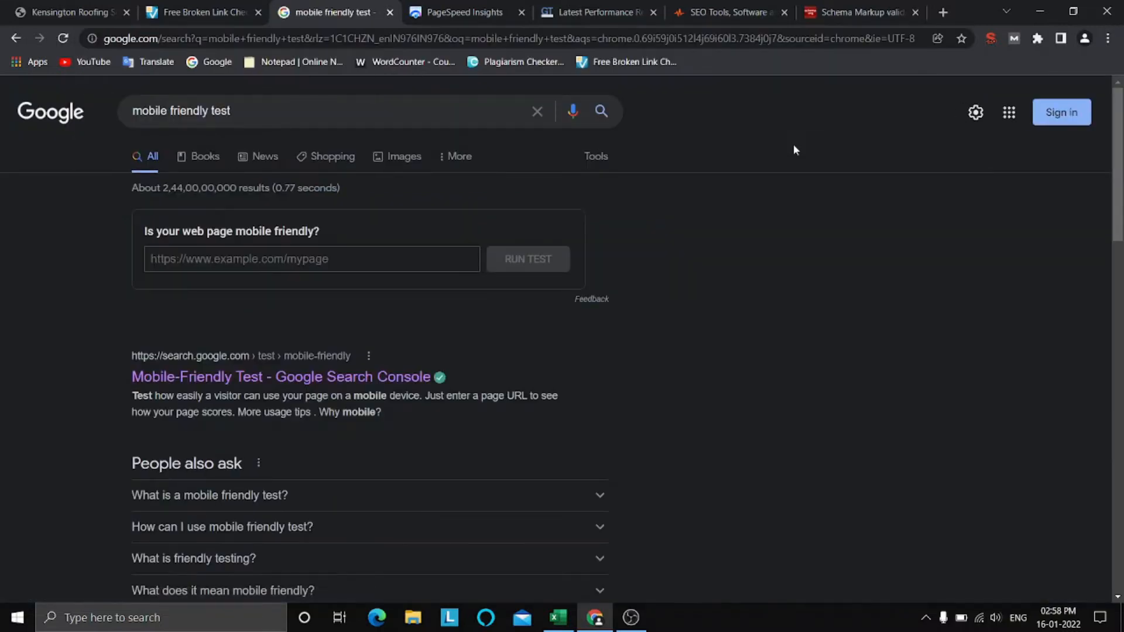
pyautogui.click(404, 257)
pyautogui.write('http://www.roofmasterslondon.co.uk/')
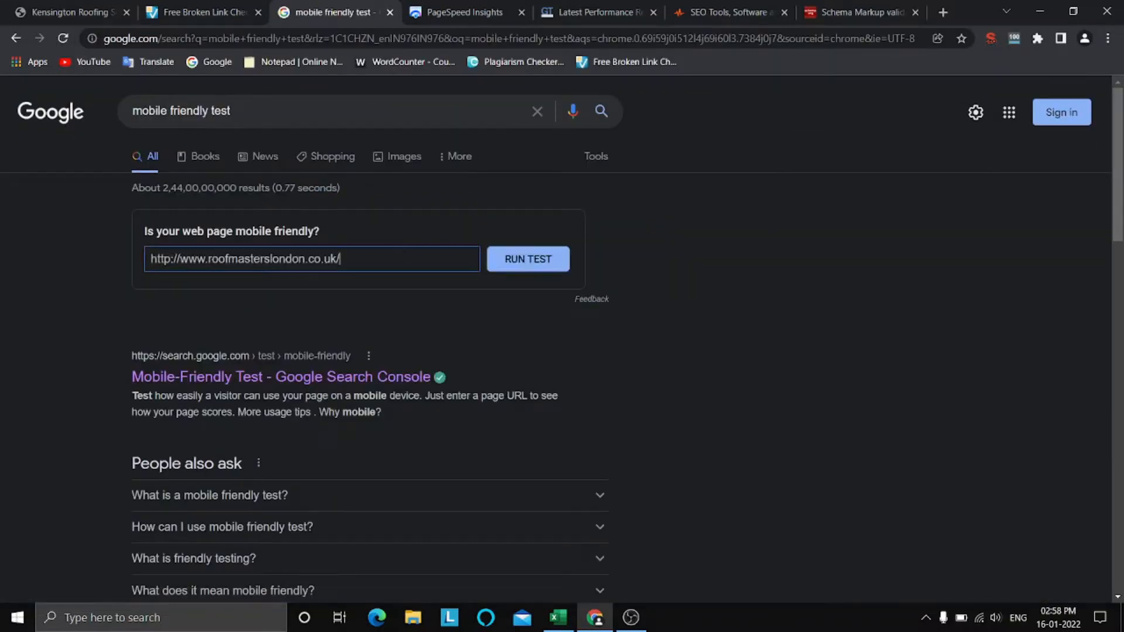
pyautogui.click(527, 259)
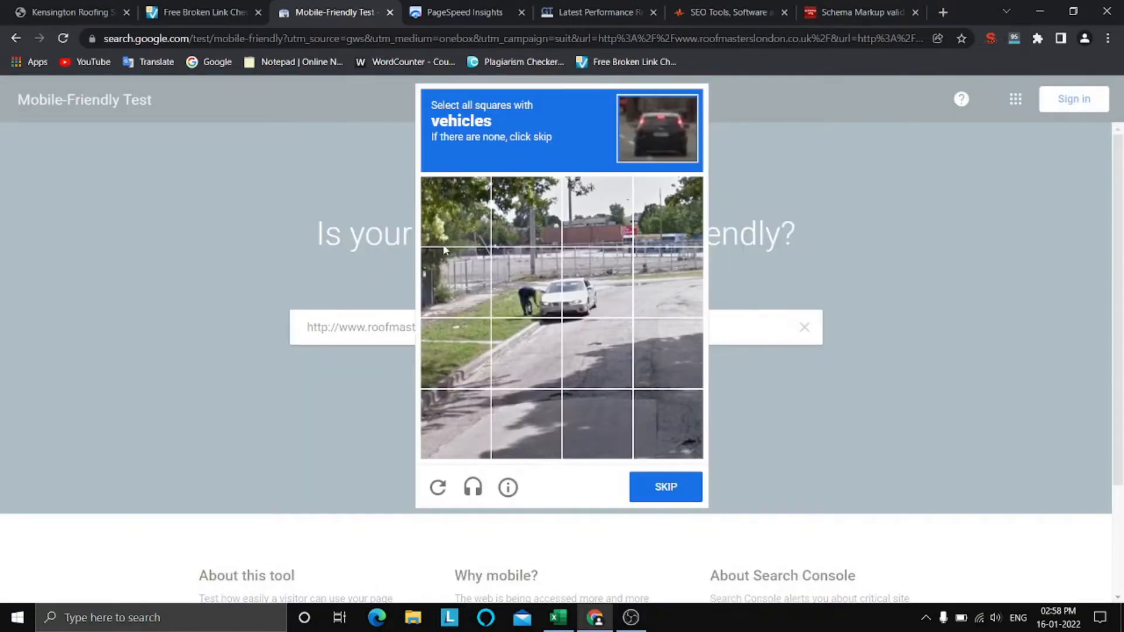
# Select the two squares showing the white car in the vehicles verification challenge and submit them.
pyautogui.click(548, 304)
pyautogui.click(610, 289)
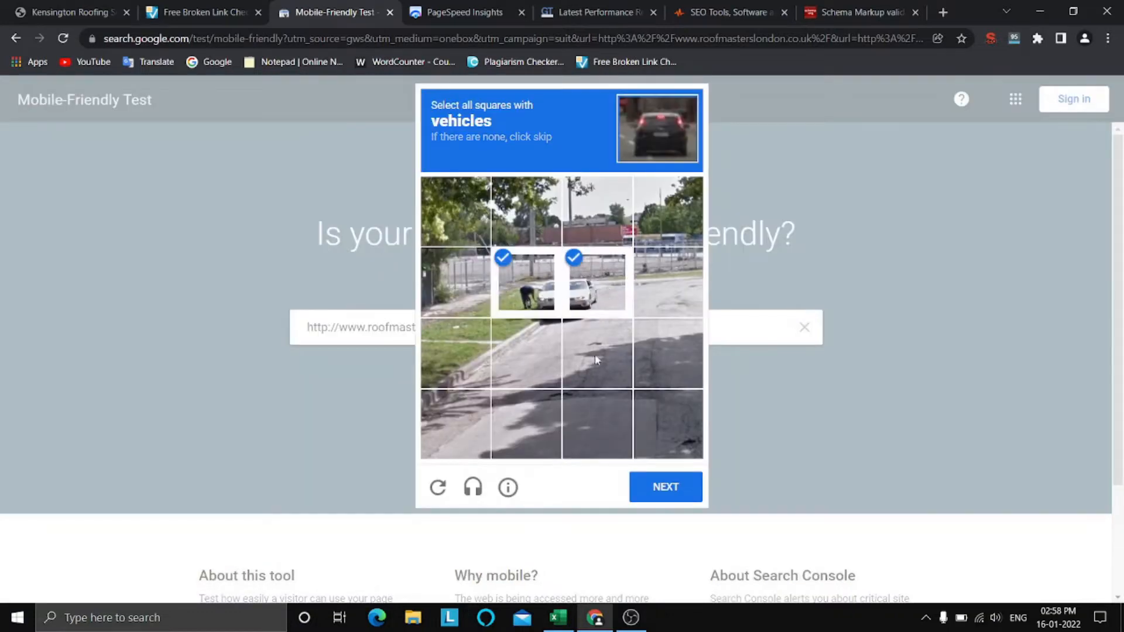
pyautogui.click(666, 486)
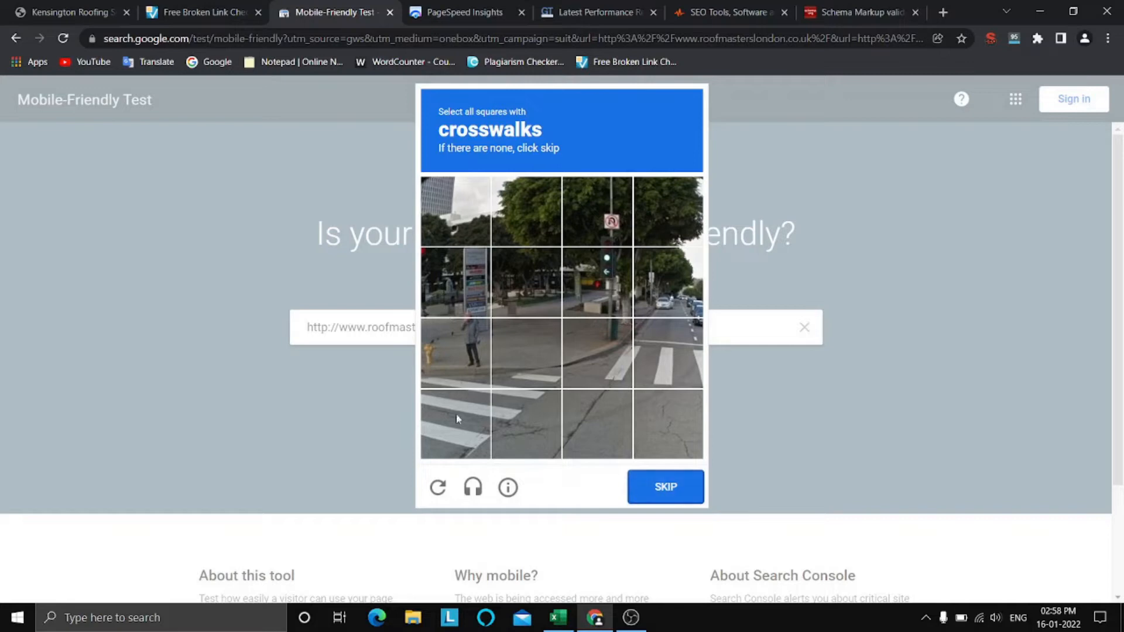
# Select all squares containing the crosswalks in the verification challenge and submit it to start the live mobile-friendly test.
pyautogui.click(457, 417)
pyautogui.click(527, 423)
pyautogui.click(597, 353)
pyautogui.click(677, 356)
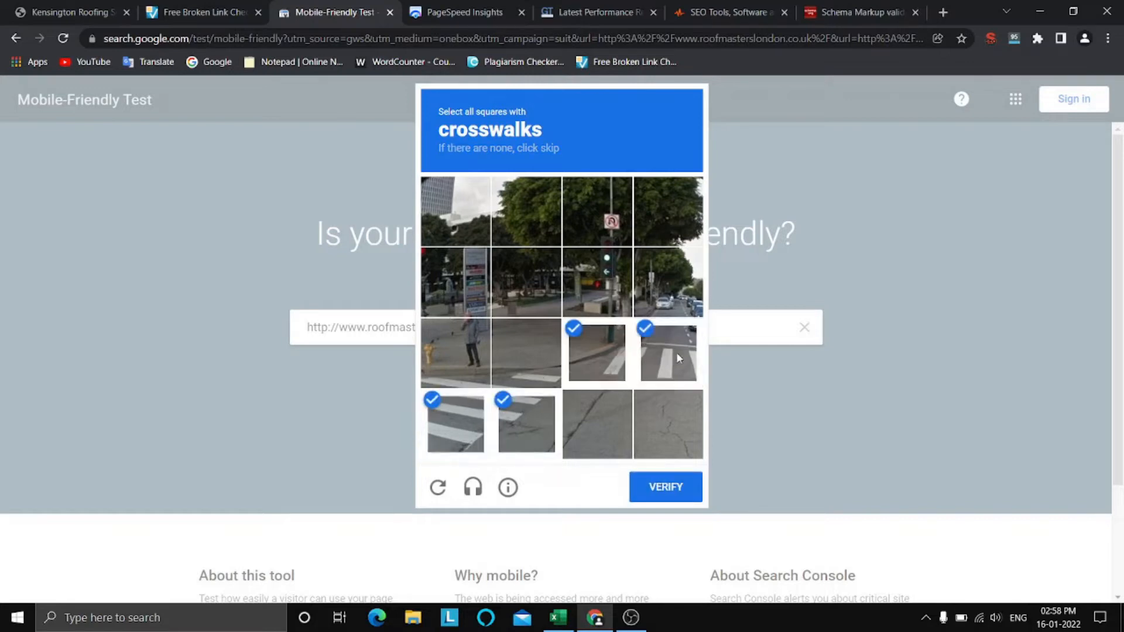
pyautogui.click(530, 369)
pyautogui.click(456, 358)
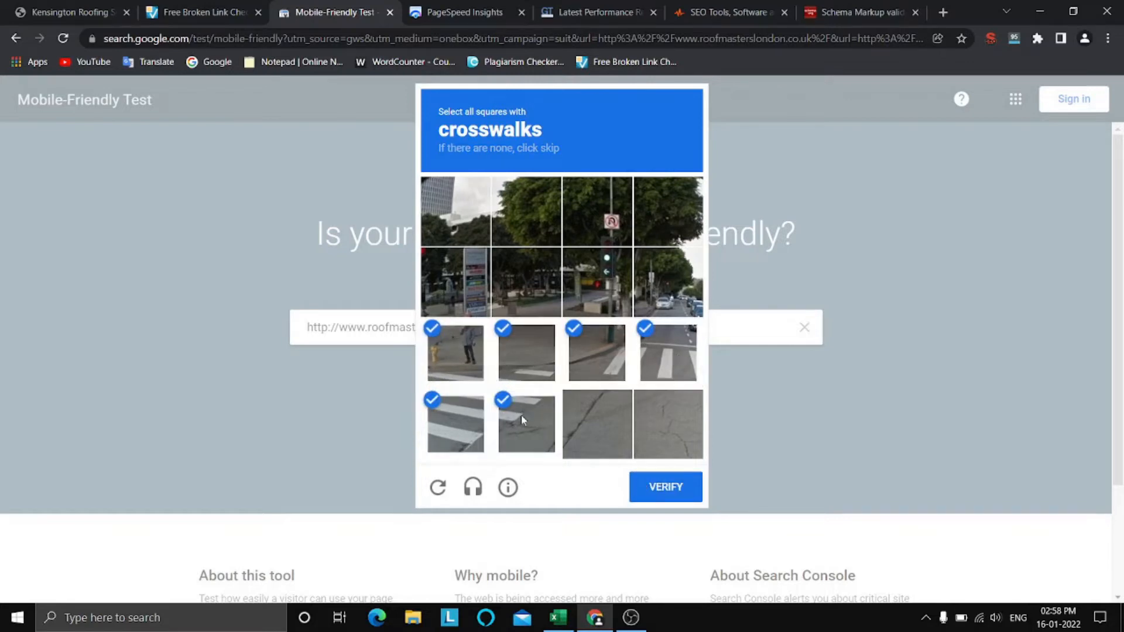
pyautogui.click(665, 488)
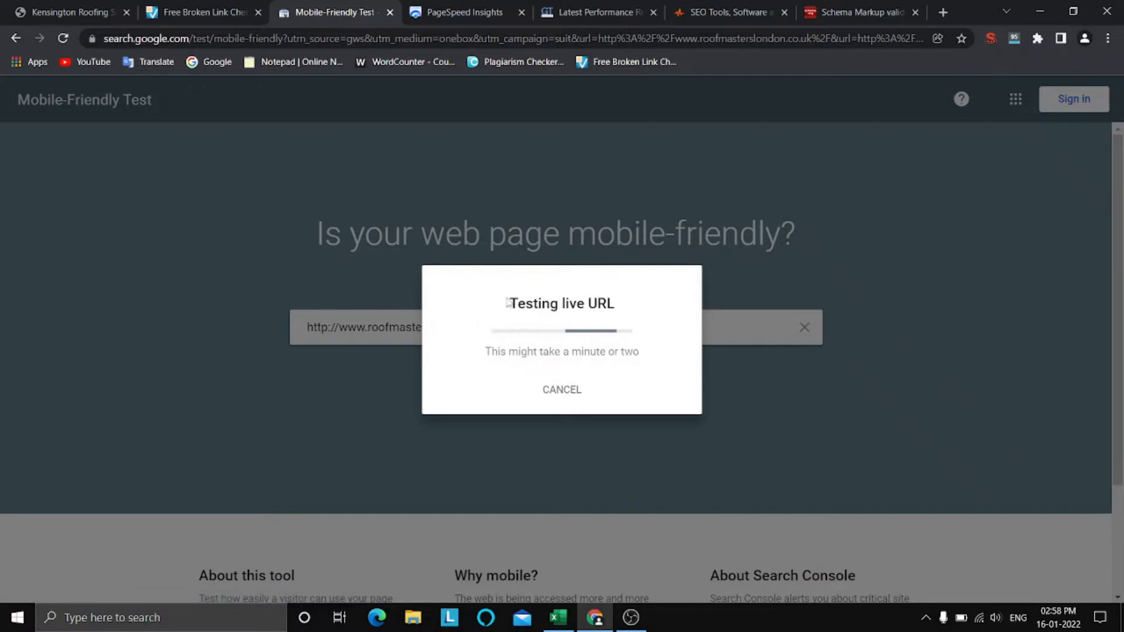
pyautogui.moveTo(509, 303); pyautogui.dragTo(650, 314)
pyautogui.click(650, 316)
# Switch to the PageSpeed Insights report and compare the site's mobile and desktop performance scores.
pyautogui.click(444, 6)
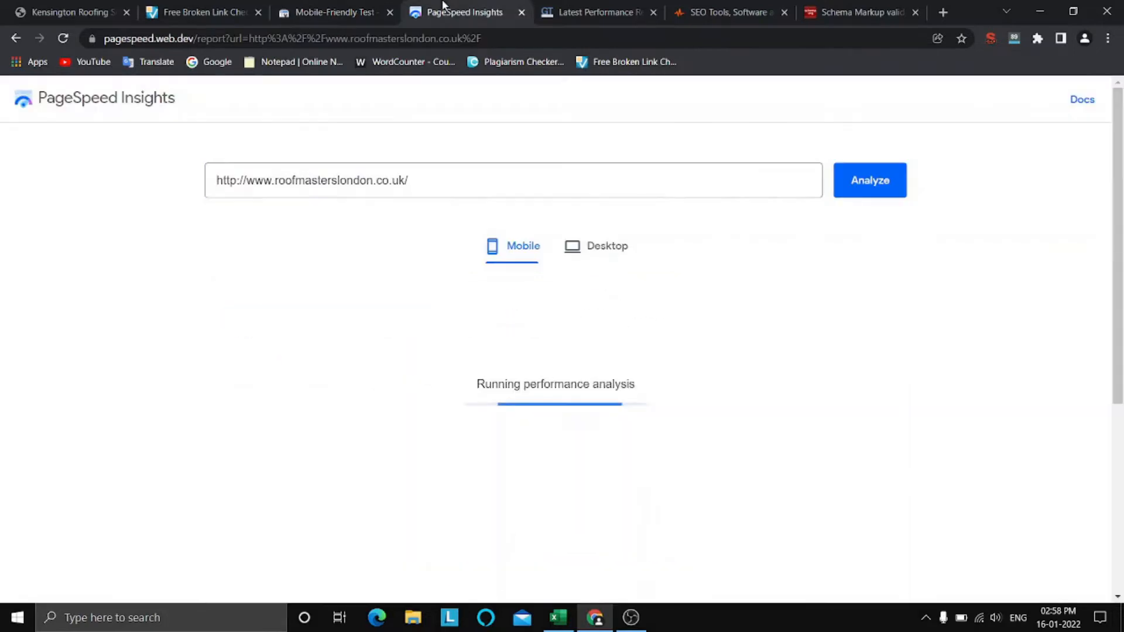
pyautogui.scroll(-10, 547, 367)
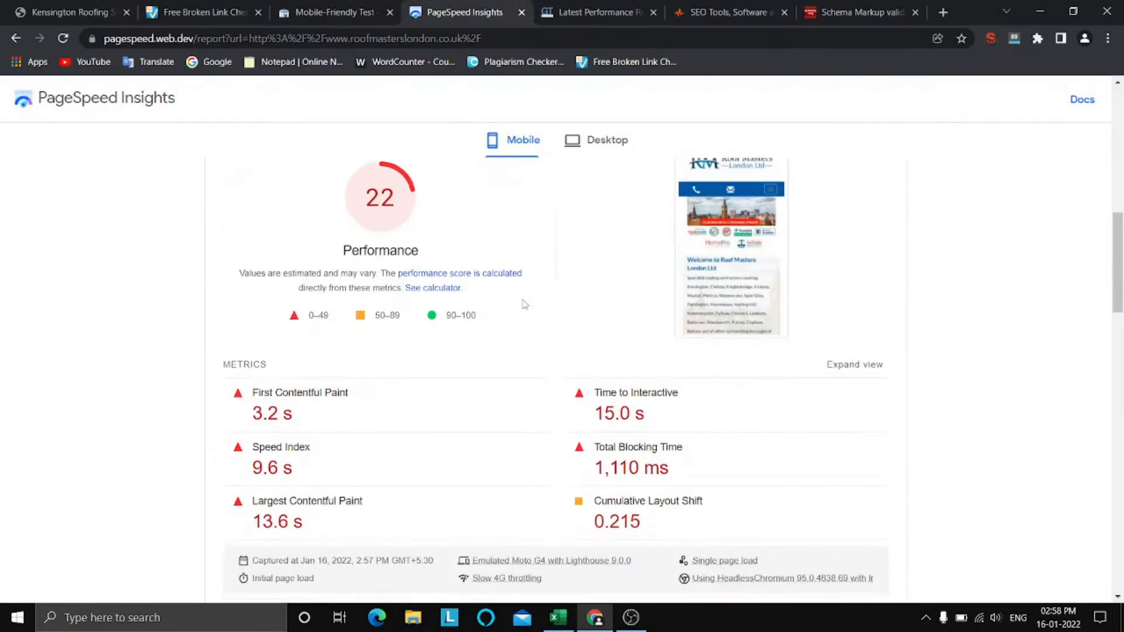
pyautogui.scroll(3, 525, 304)
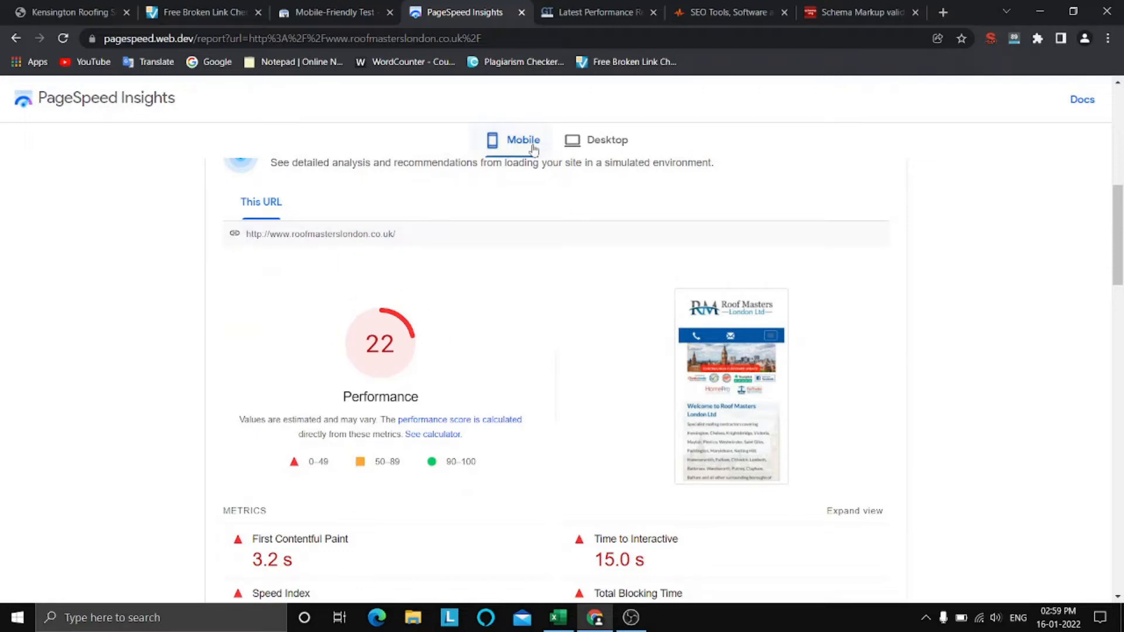
pyautogui.scroll(-3, 547, 242)
pyautogui.scroll(3, 463, 252)
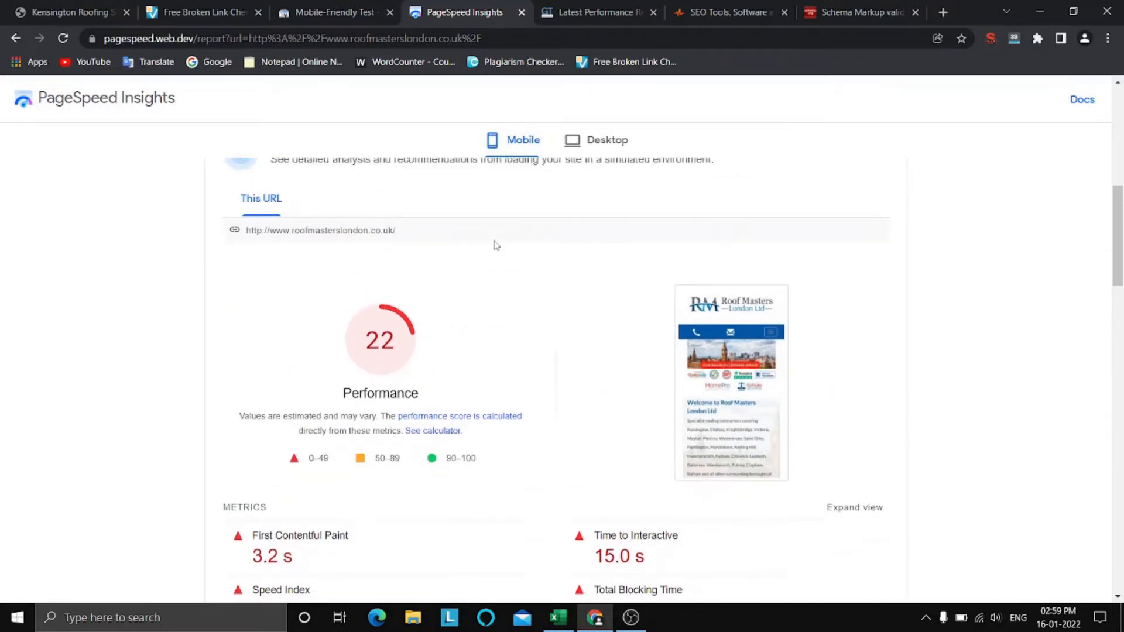
pyautogui.click(591, 141)
pyautogui.scroll(-2, 538, 277)
pyautogui.scroll(-1, 538, 278)
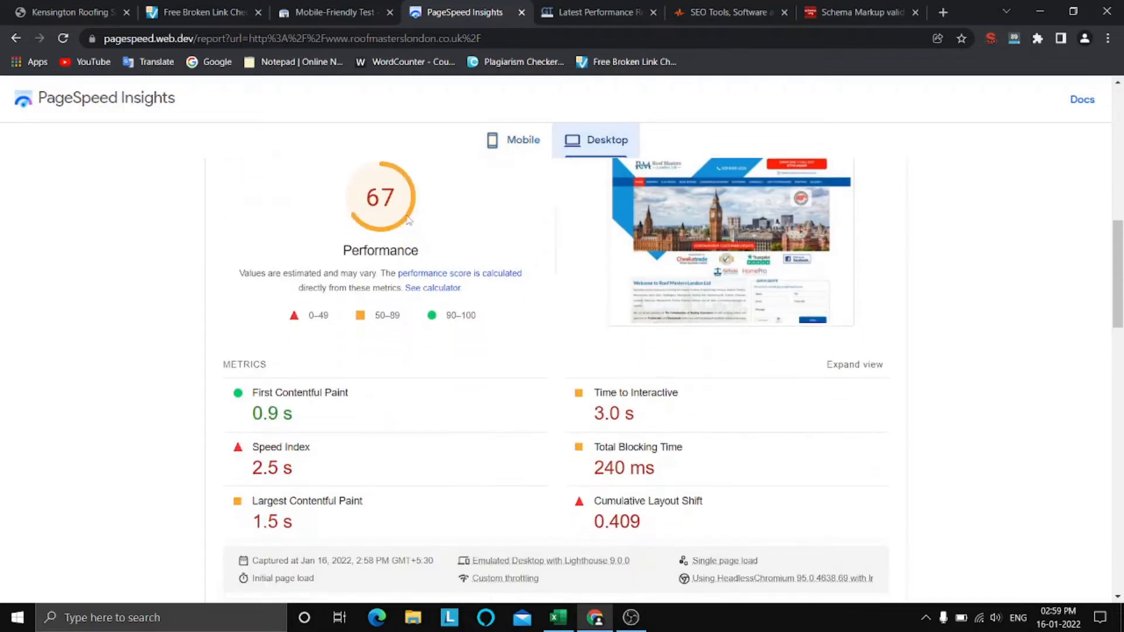
# Return to the mobile results and examine the performance score legend, highlighting the 90–100 range.
pyautogui.scroll(3, 534, 258)
pyautogui.click(513, 142)
pyautogui.scroll(-3, 534, 250)
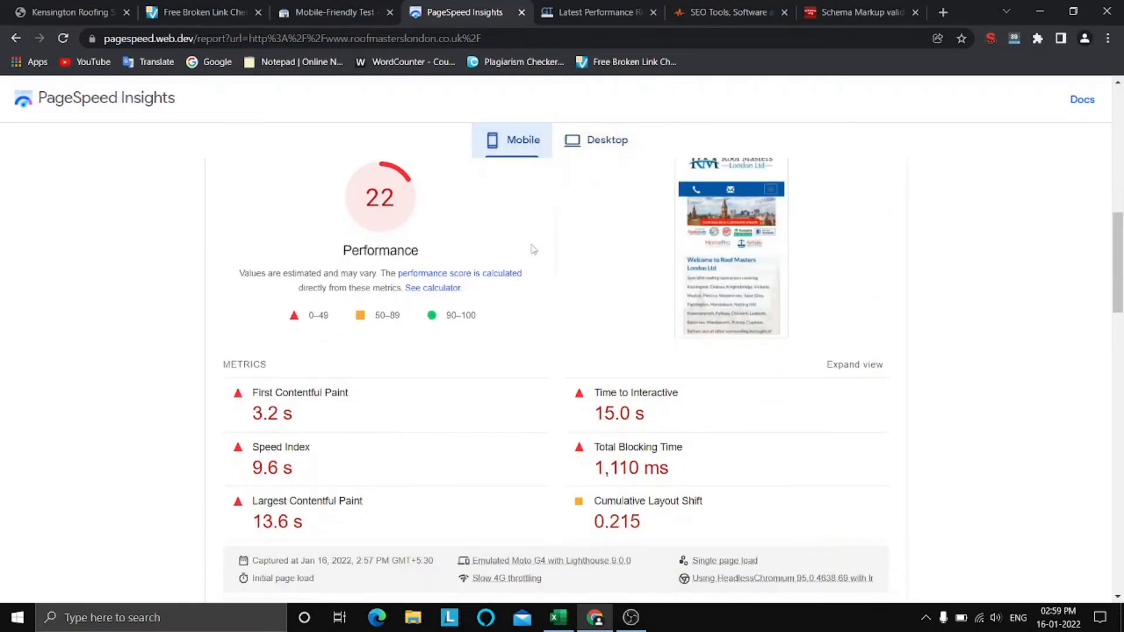
pyautogui.scroll(-1, 533, 253)
pyautogui.moveTo(426, 253); pyautogui.dragTo(519, 244)
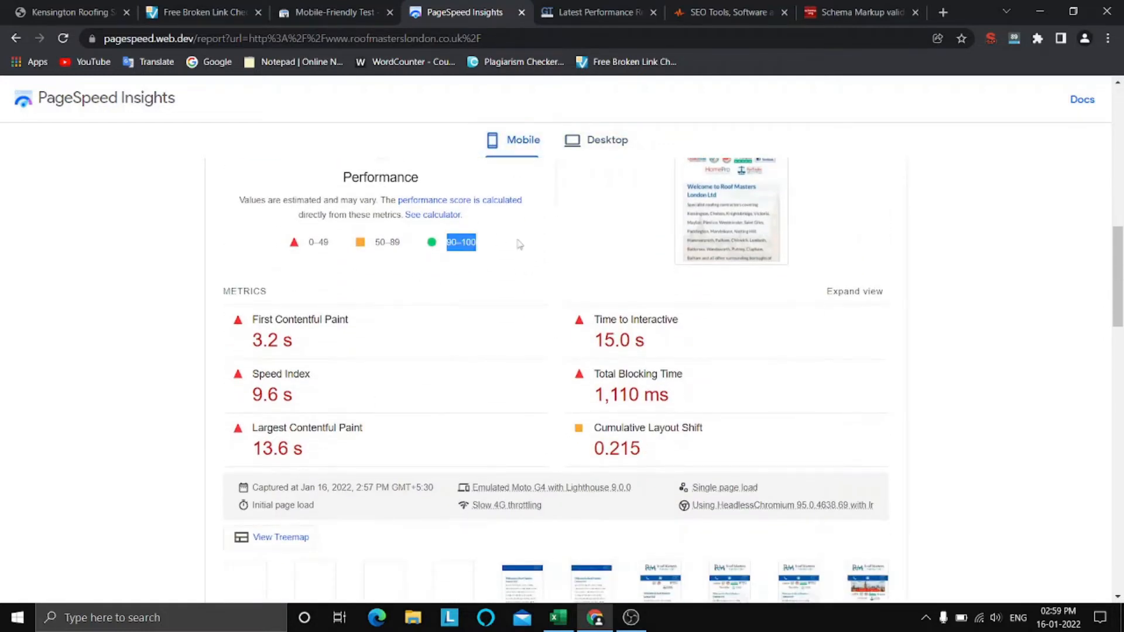
pyautogui.click(457, 265)
pyautogui.moveTo(446, 243); pyautogui.dragTo(483, 242)
pyautogui.click(492, 253)
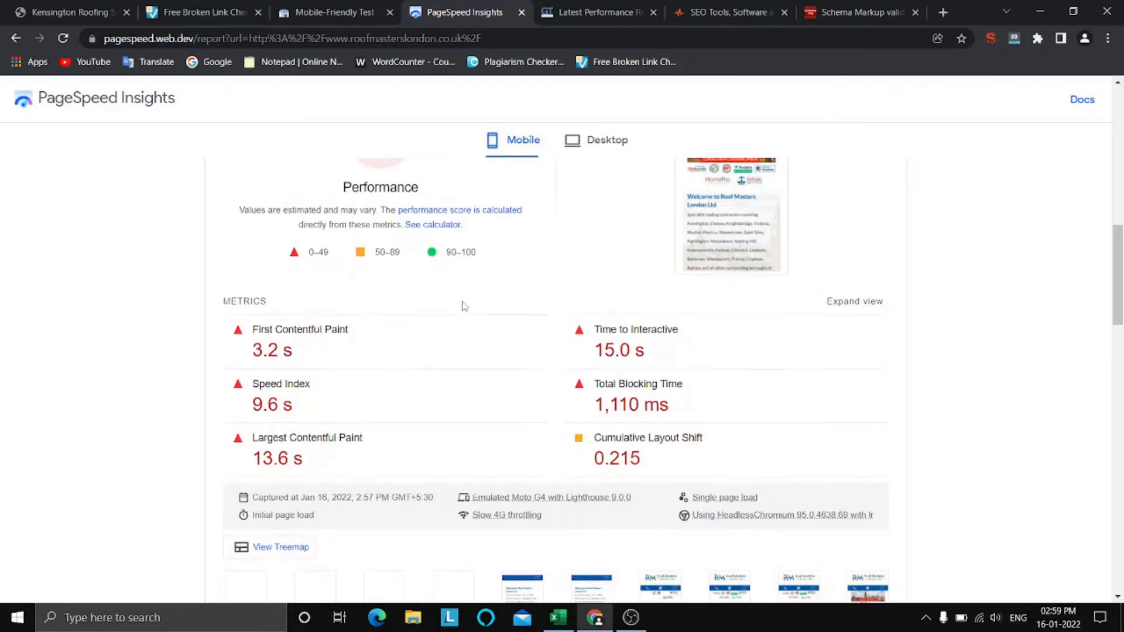
# Examine the mobile performance metrics, highlighting the First Contentful Paint time.
pyautogui.scroll(-4, 463, 304)
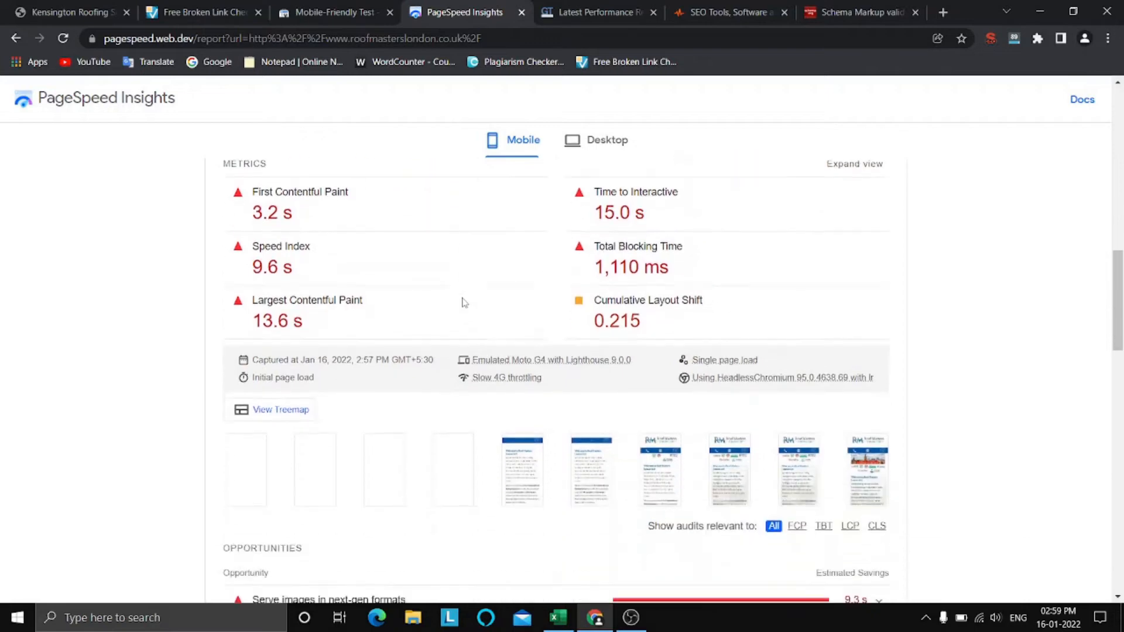
pyautogui.scroll(6, 463, 304)
pyautogui.scroll(-3, 461, 296)
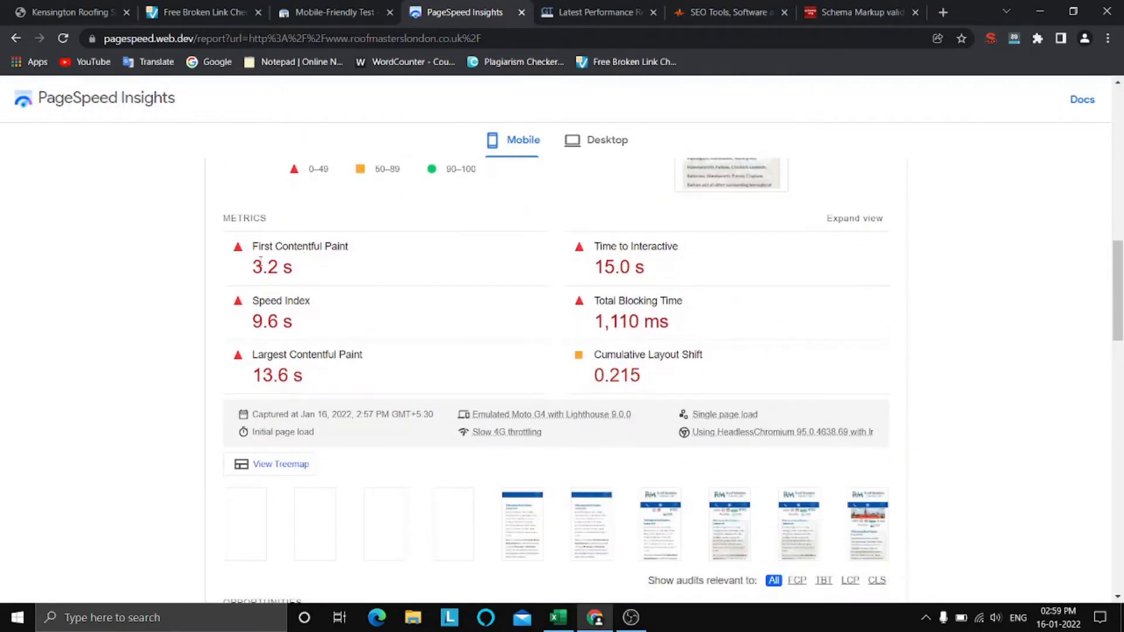
pyautogui.moveTo(253, 267); pyautogui.dragTo(338, 278)
pyautogui.click(381, 271)
pyautogui.scroll(-1, 396, 276)
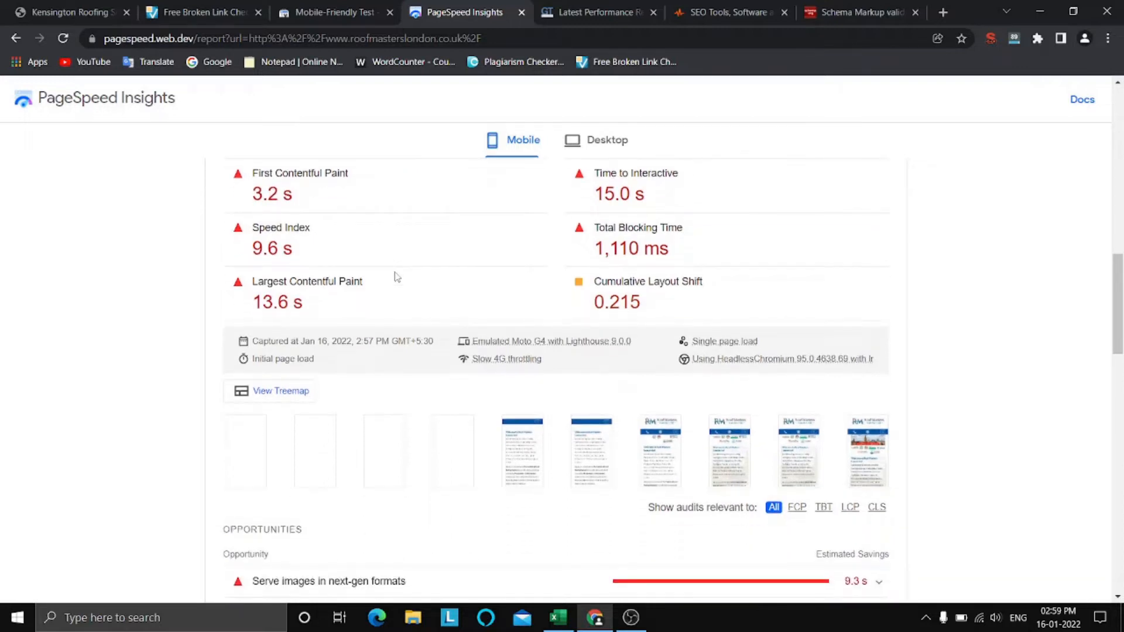
pyautogui.scroll(1, 397, 276)
pyautogui.scroll(-1, 395, 278)
pyautogui.scroll(1, 476, 210)
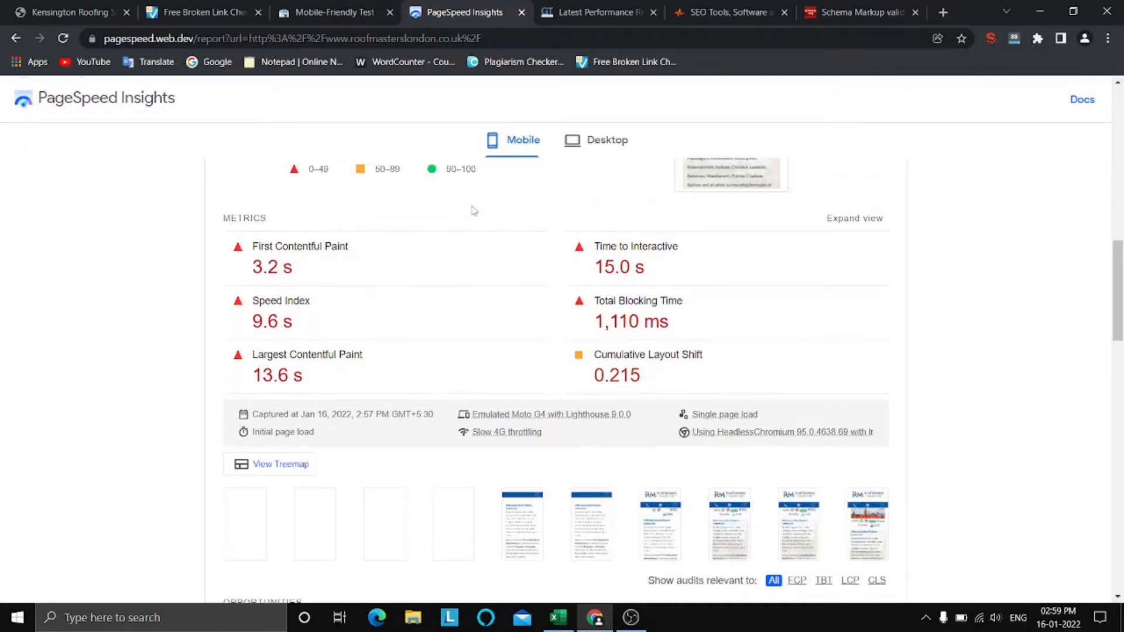
# Show the desktop results and examine their metrics, highlighting the First Contentful Paint time.
pyautogui.click(584, 150)
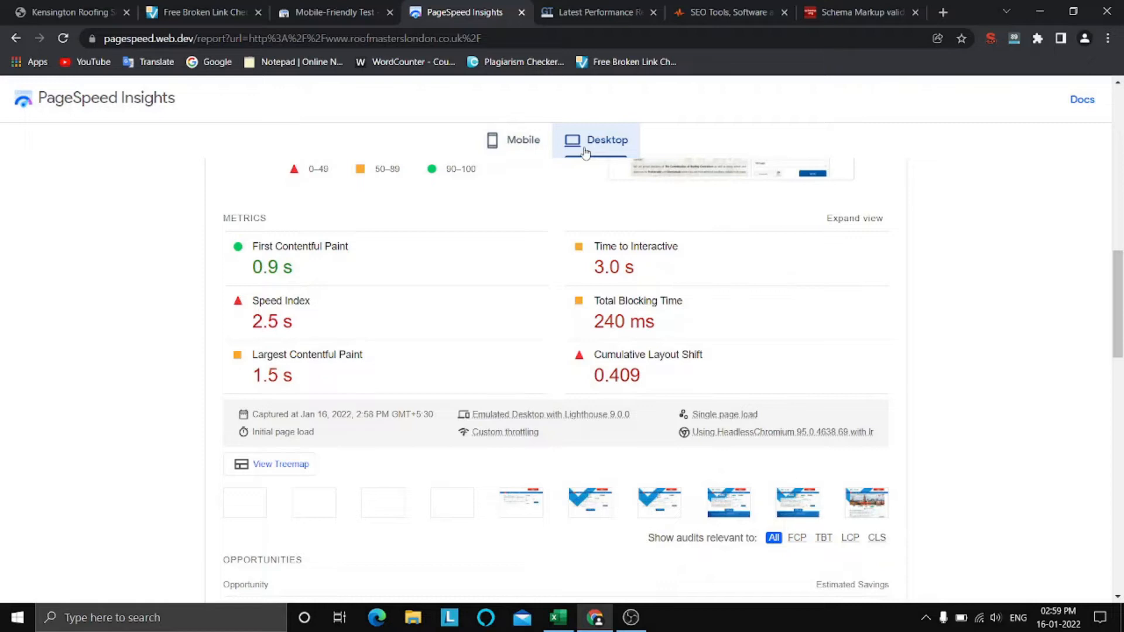
pyautogui.moveTo(253, 267); pyautogui.dragTo(345, 269)
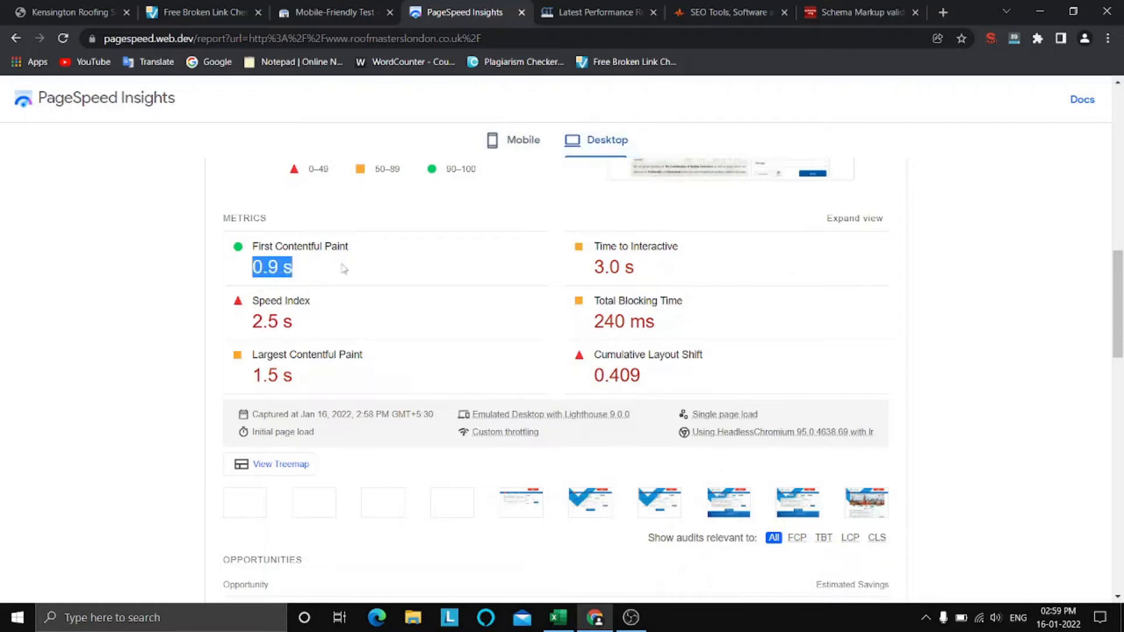
pyautogui.click(370, 260)
pyautogui.scroll(-2, 451, 293)
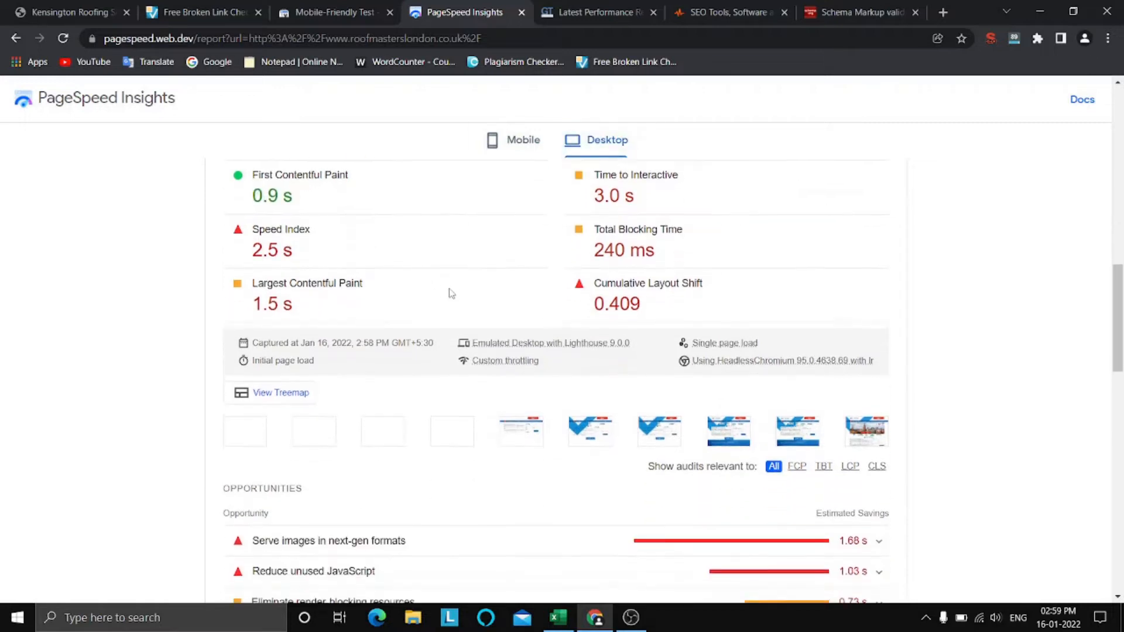
pyautogui.scroll(2, 451, 292)
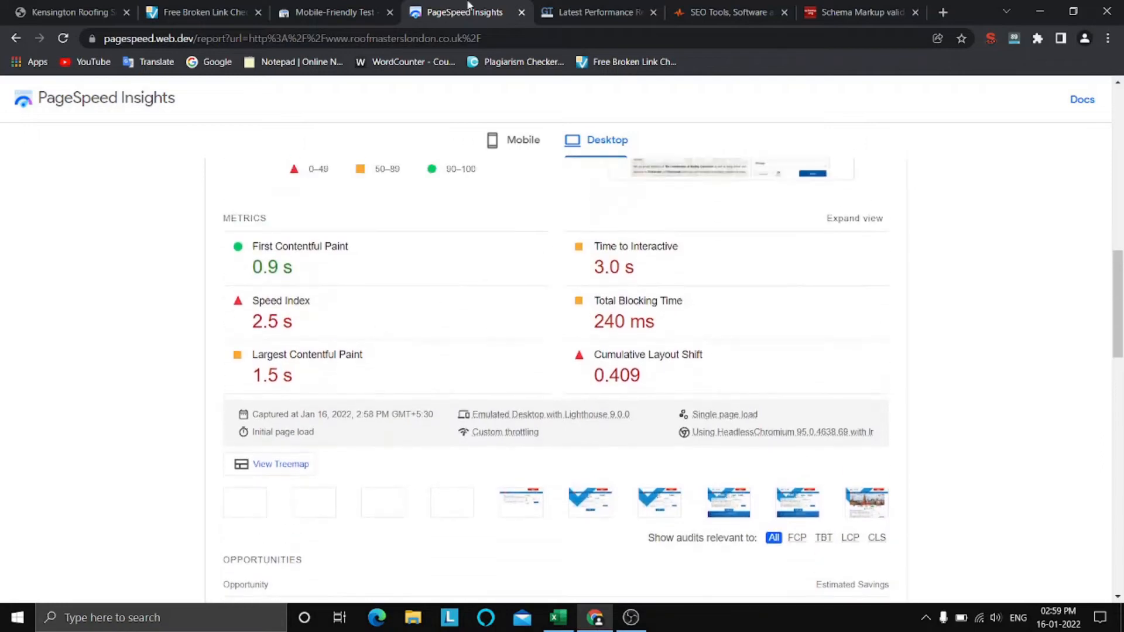
# Open the GTmetrix report and review its grade, web vitals, speed visualization and top issues.
pyautogui.click(592, 12)
pyautogui.scroll(-2, 431, 363)
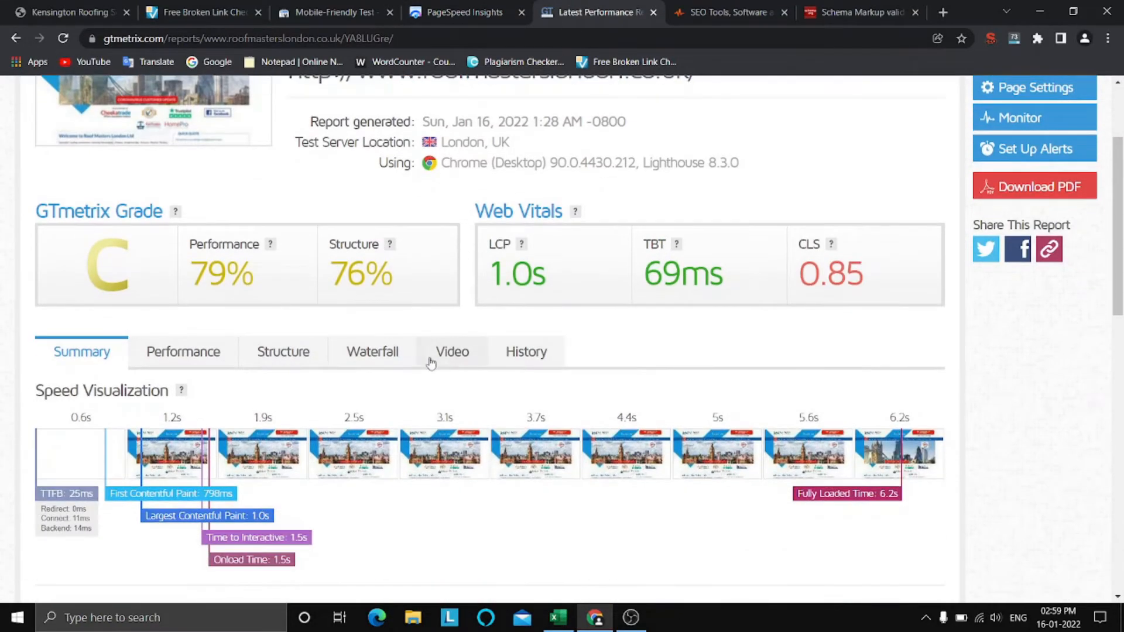
pyautogui.scroll(1, 492, 340)
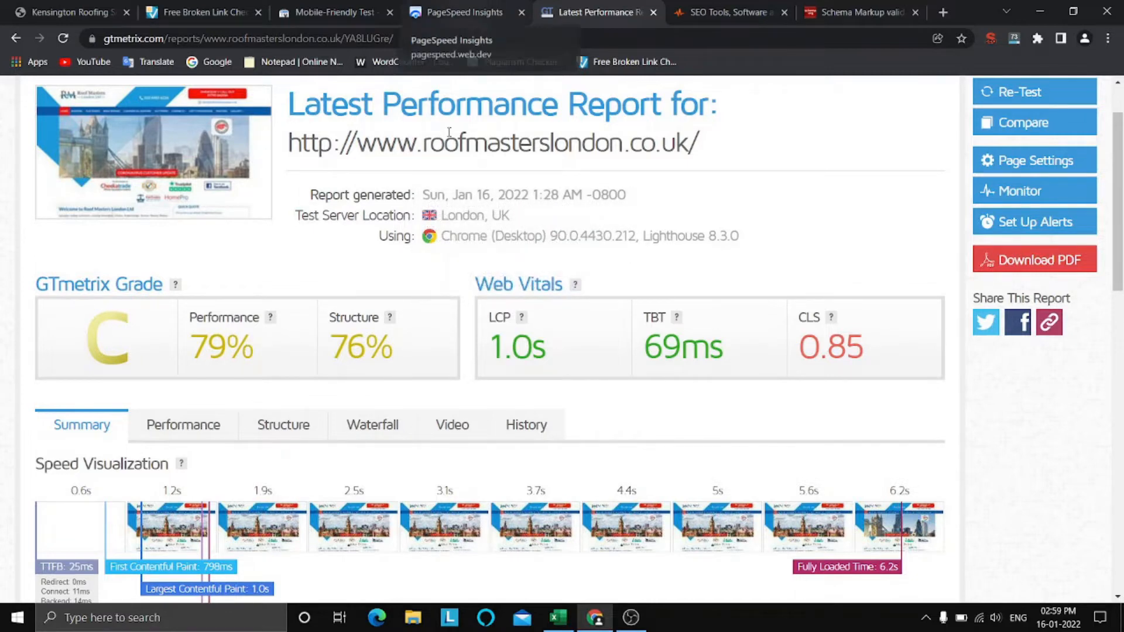
pyautogui.scroll(-2, 476, 344)
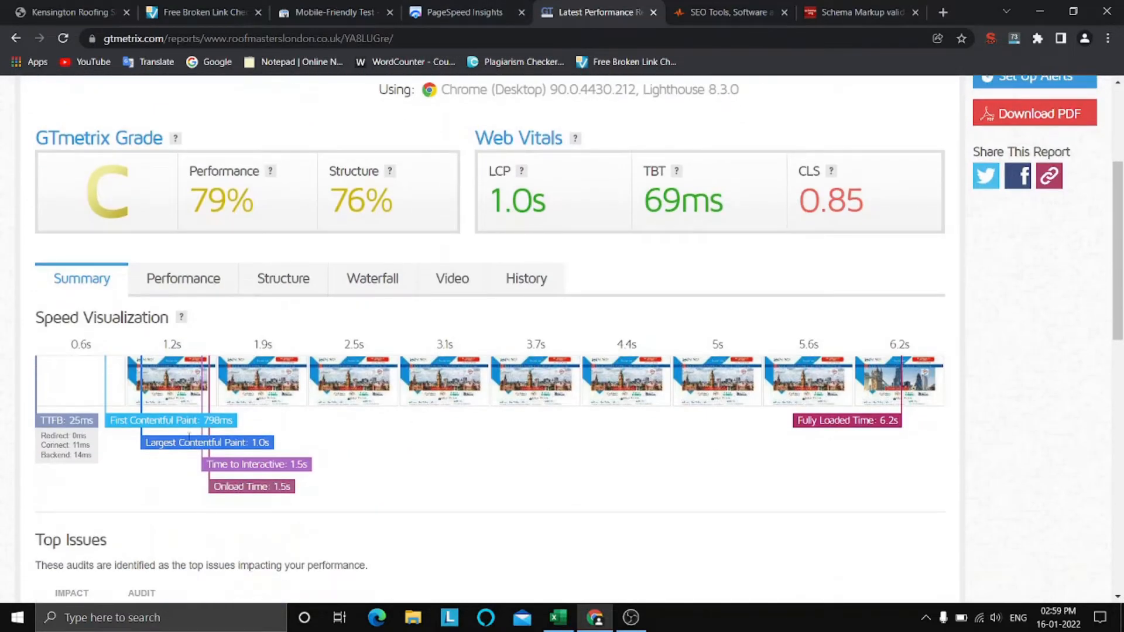
pyautogui.scroll(2, 513, 403)
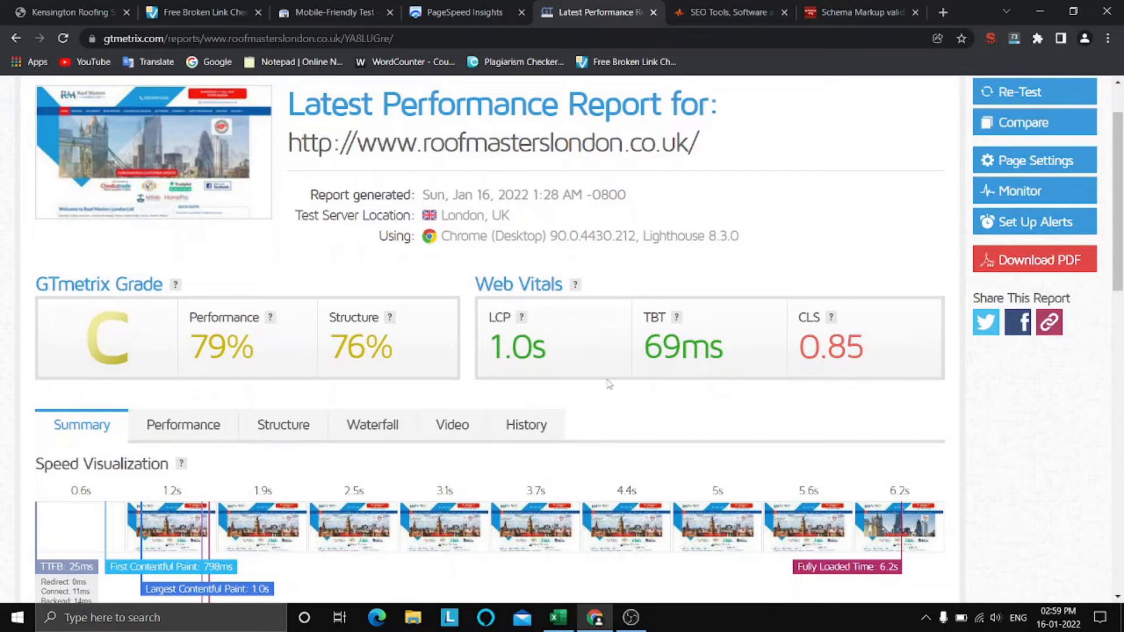
pyautogui.scroll(-5, 609, 384)
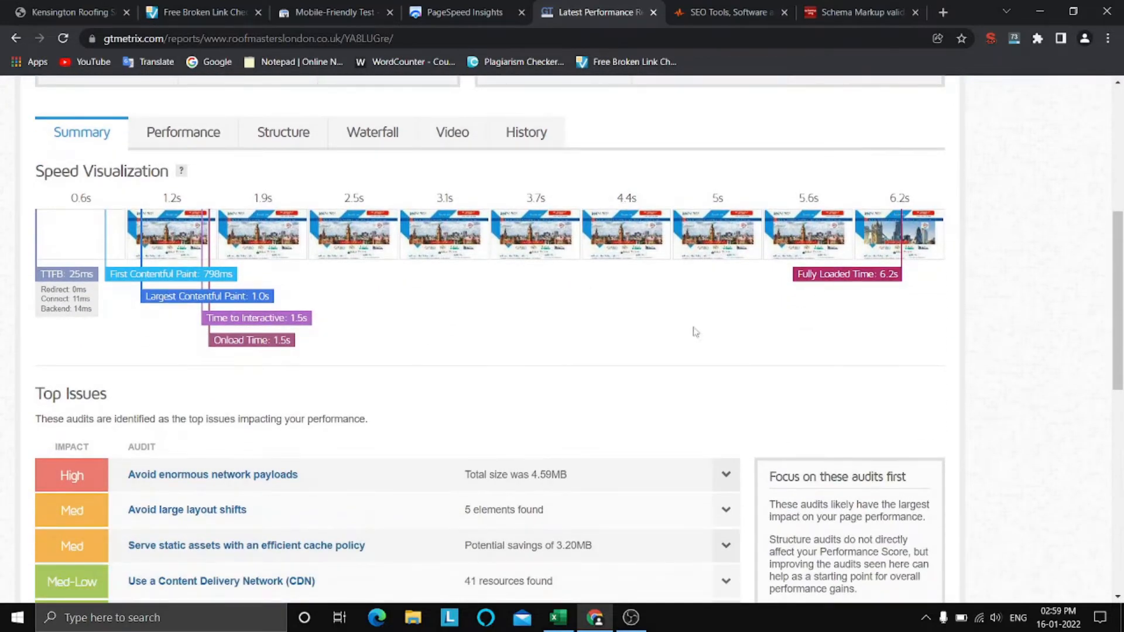
pyautogui.scroll(5, 512, 362)
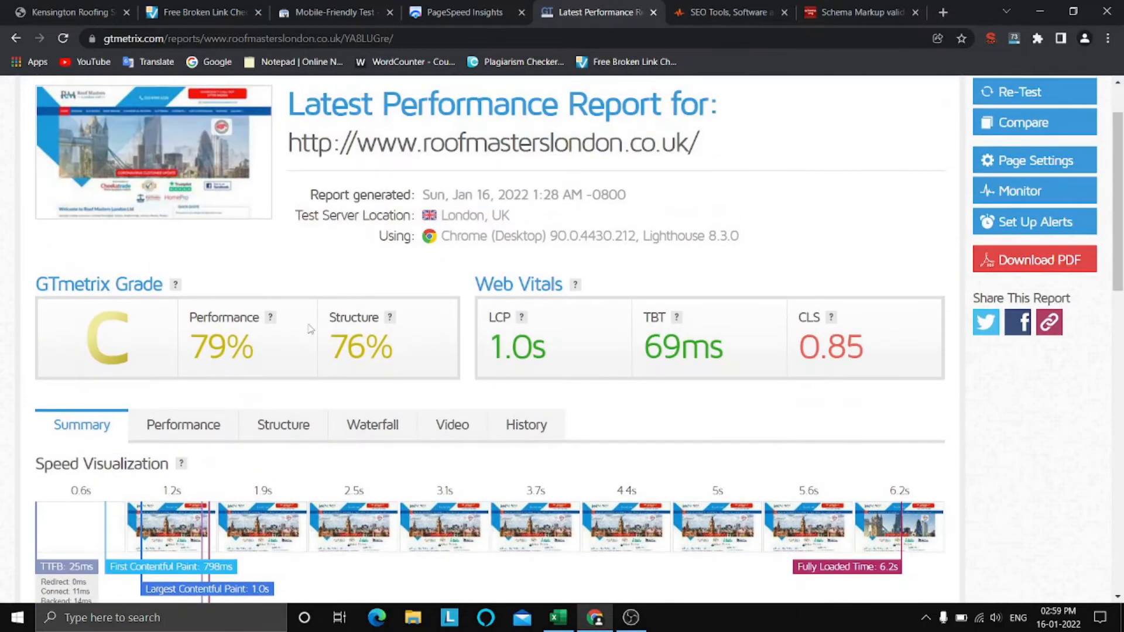
# Go back to the PageSpeed Insights report and re-examine the mobile performance score and metrics.
pyautogui.click(446, 10)
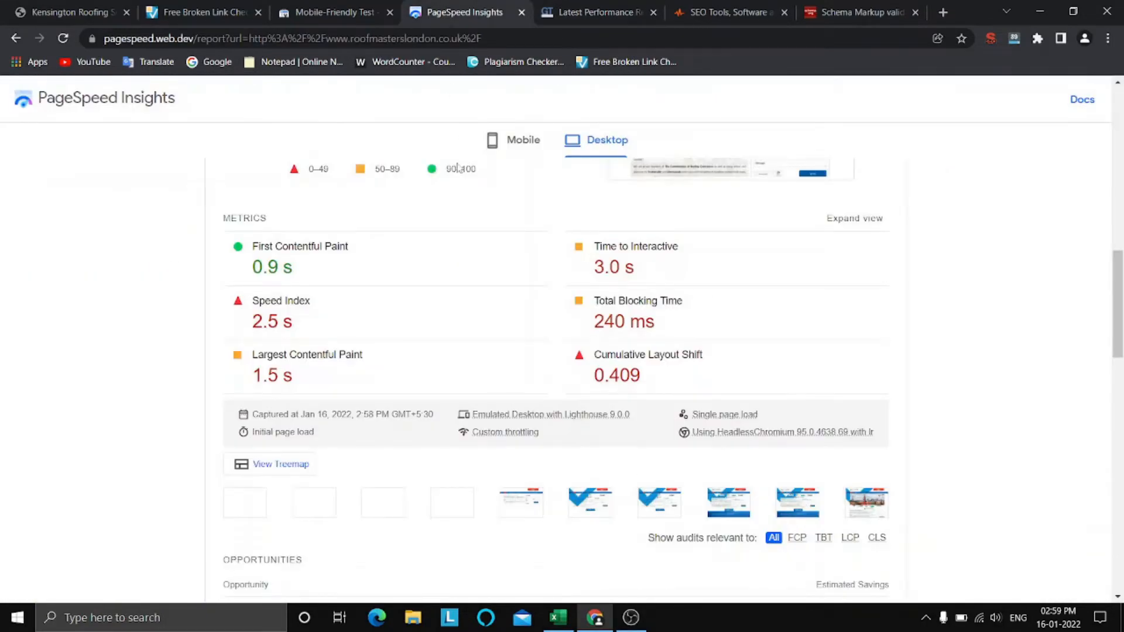
pyautogui.click(626, 6)
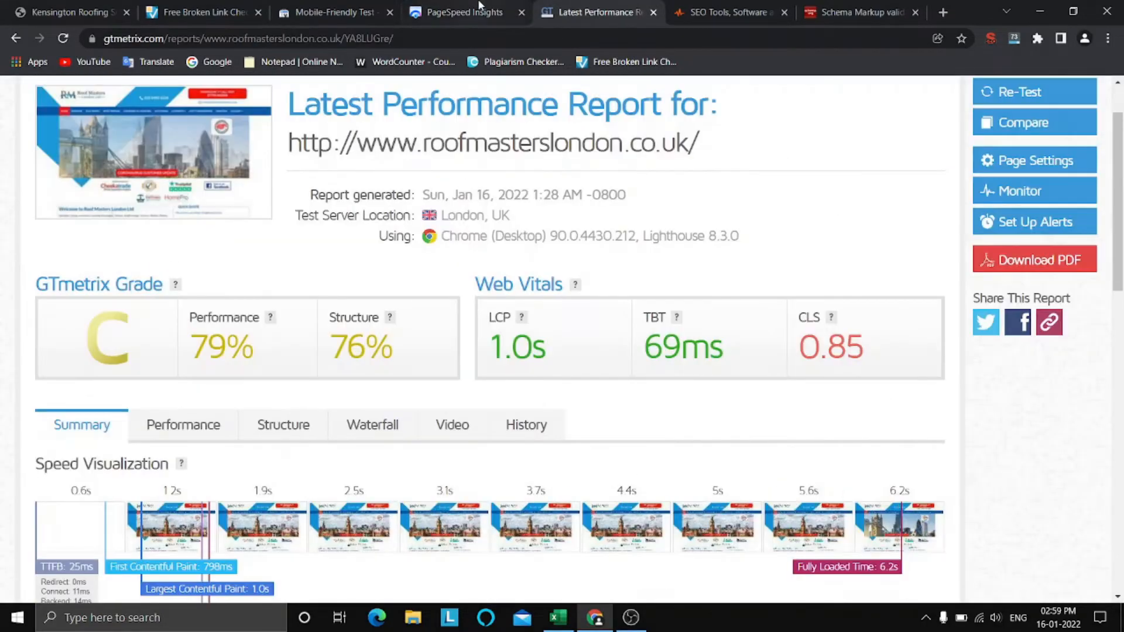
pyautogui.click(469, 12)
pyautogui.scroll(3, 427, 134)
pyautogui.click(524, 141)
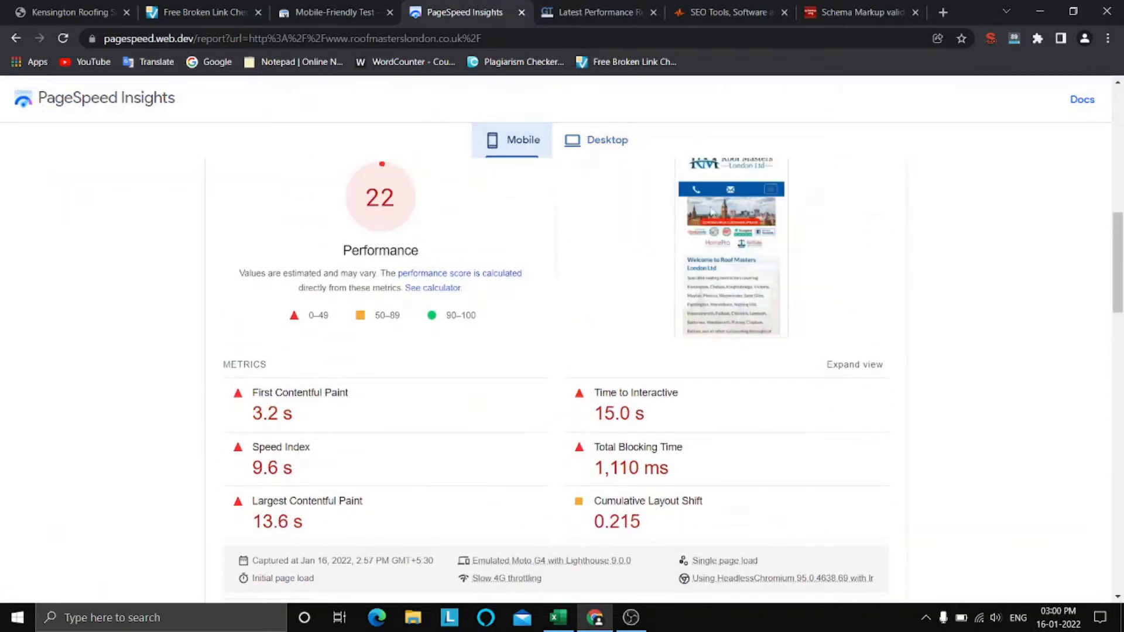
pyautogui.scroll(-2, 839, 231)
pyautogui.scroll(5, 1003, 259)
pyautogui.scroll(-3, 1003, 258)
pyautogui.scroll(-2, 1003, 258)
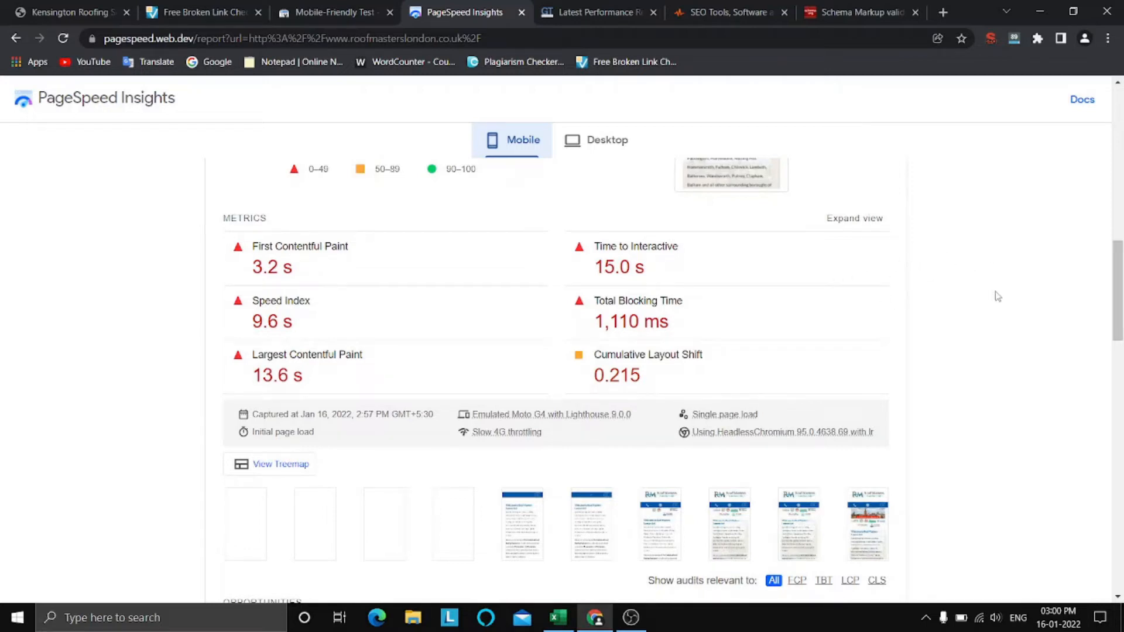
pyautogui.scroll(1, 998, 297)
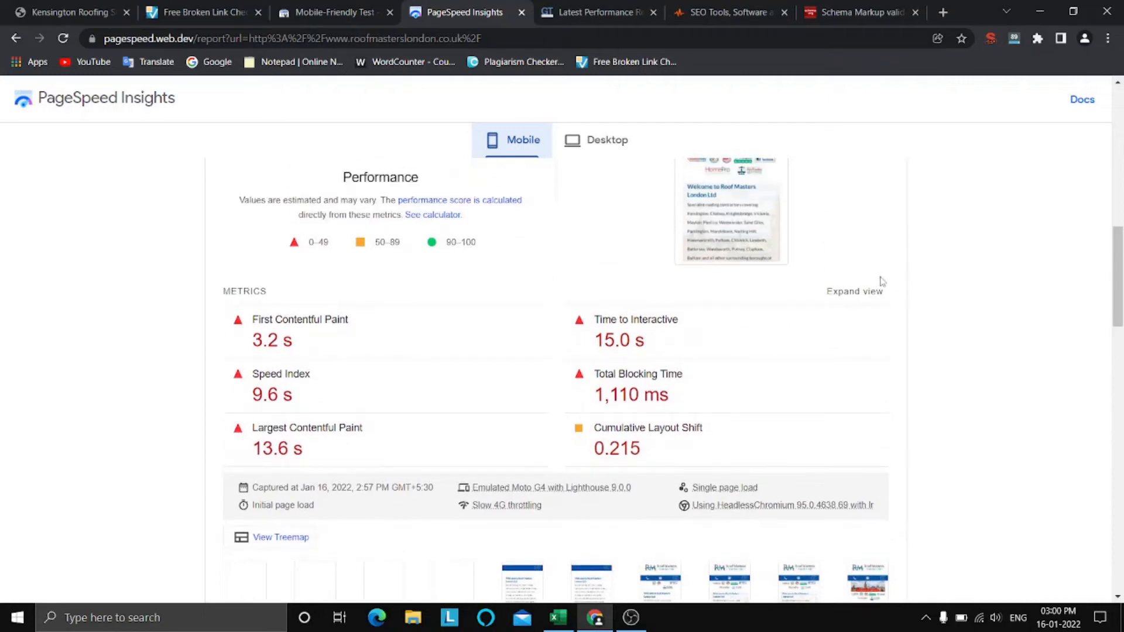
pyautogui.scroll(-1, 1029, 313)
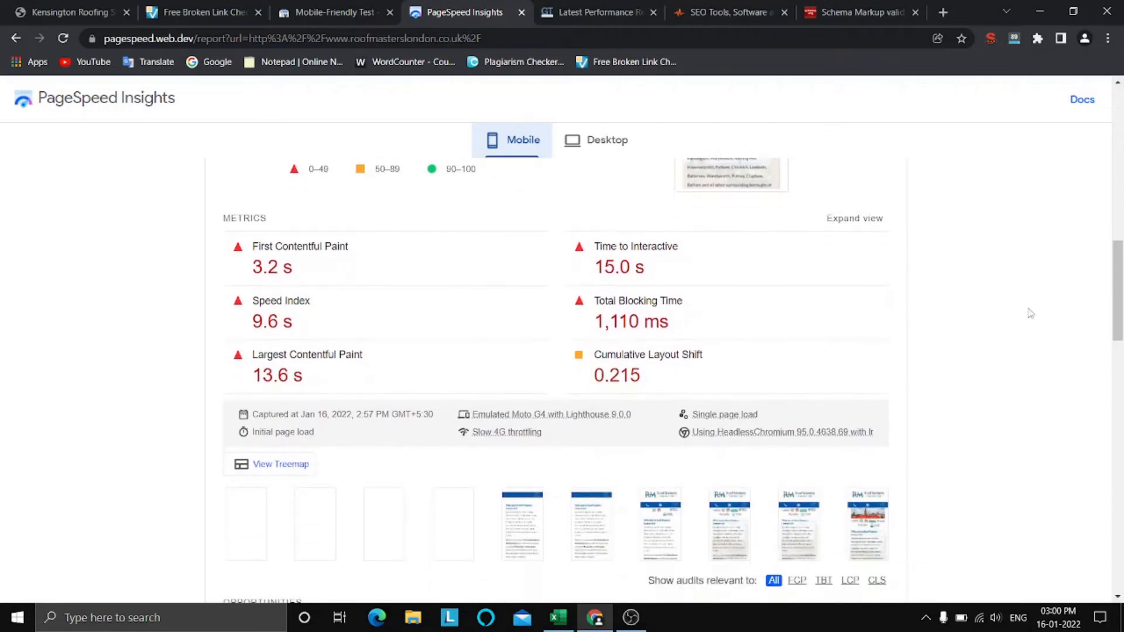
pyautogui.scroll(1, 1028, 314)
# Return to the GTmetrix report and check its grade and web vitals again.
pyautogui.click(612, 8)
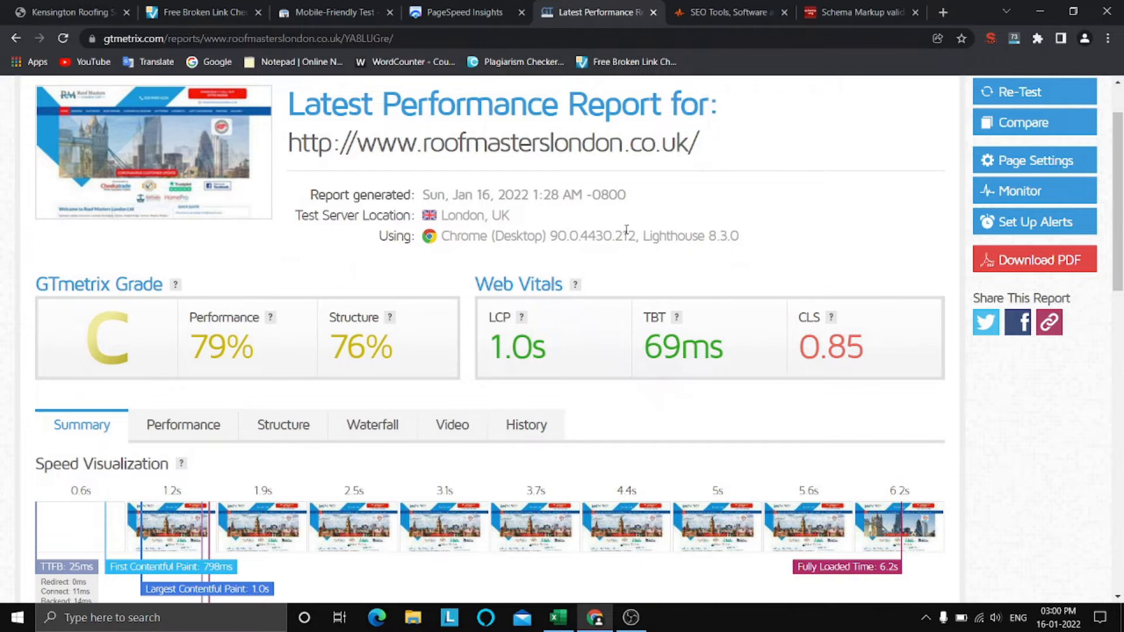
pyautogui.scroll(-1, 626, 230)
pyautogui.scroll(1, 627, 230)
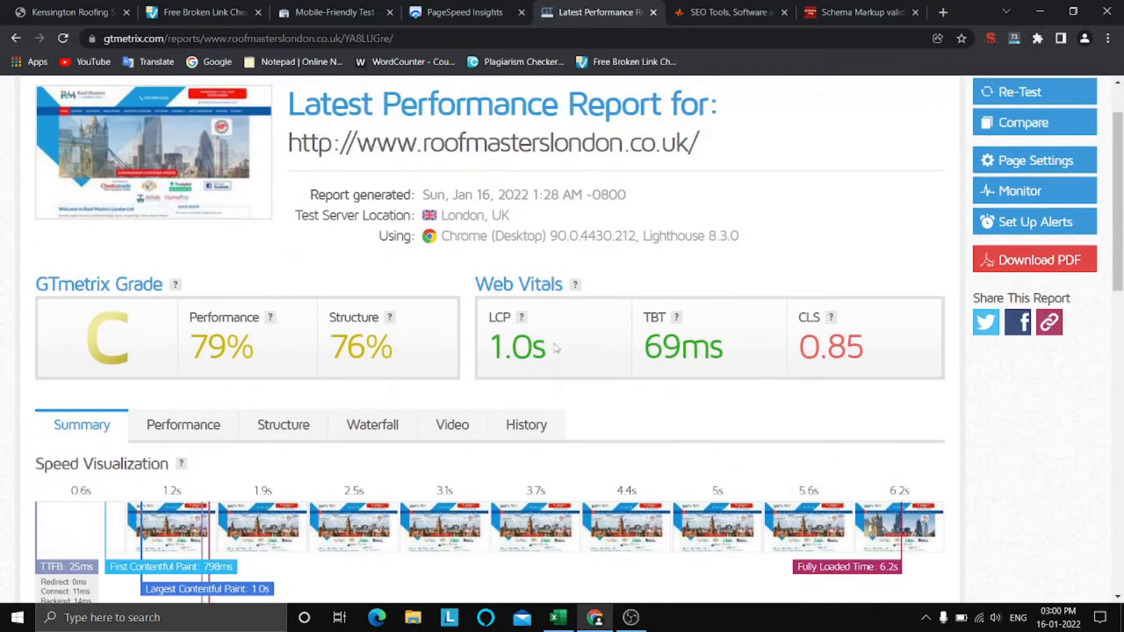
# Switch to the Excel audit workbook and enter 1 as the GT METRIX load time on the Page Speed sheet.
pyautogui.click(487, 5)
pyautogui.click(558, 617)
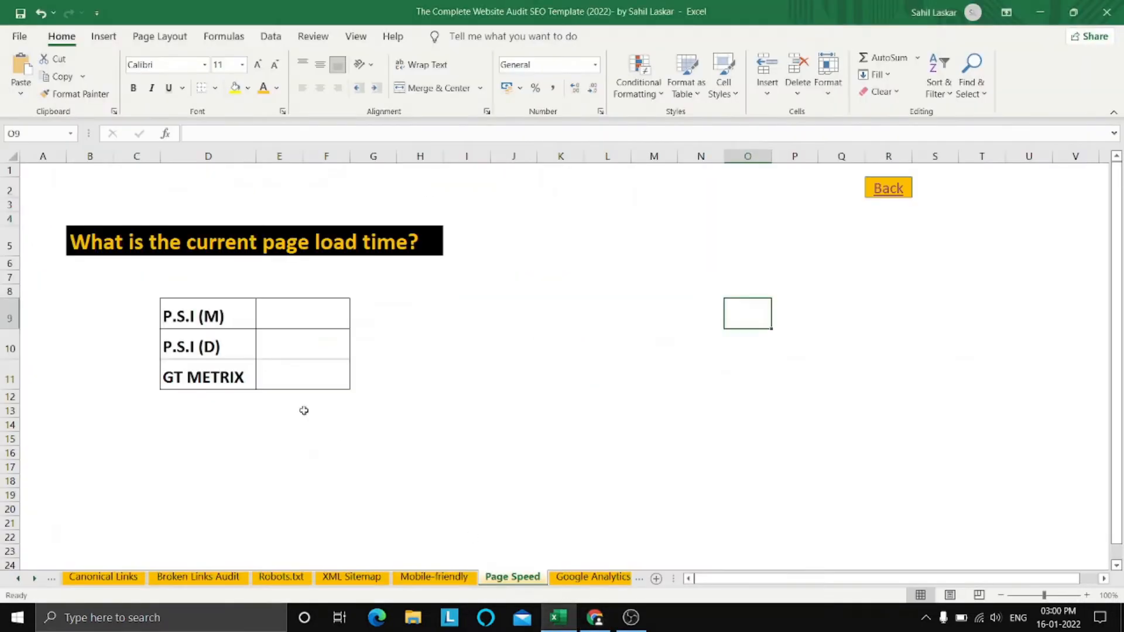
pyautogui.click(289, 380)
pyautogui.write('1')
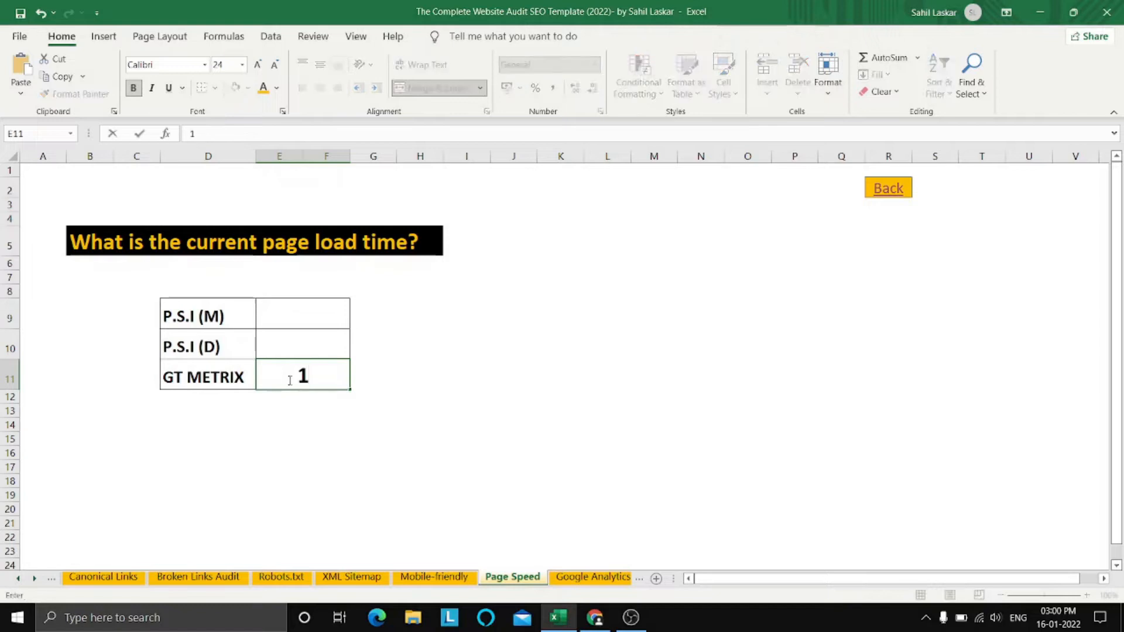
pyautogui.press('Up')
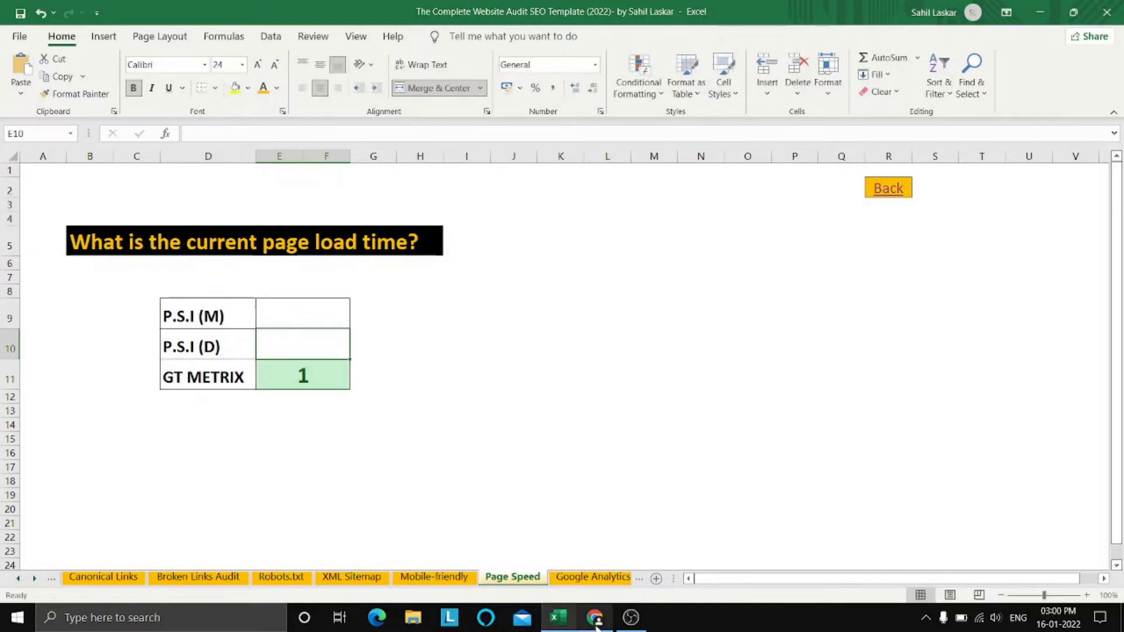
# Check the desktop Largest Contentful Paint in PageSpeed Insights and enter 1.5 in the workbook's P.S.I (D) row.
pyautogui.click(617, 551)
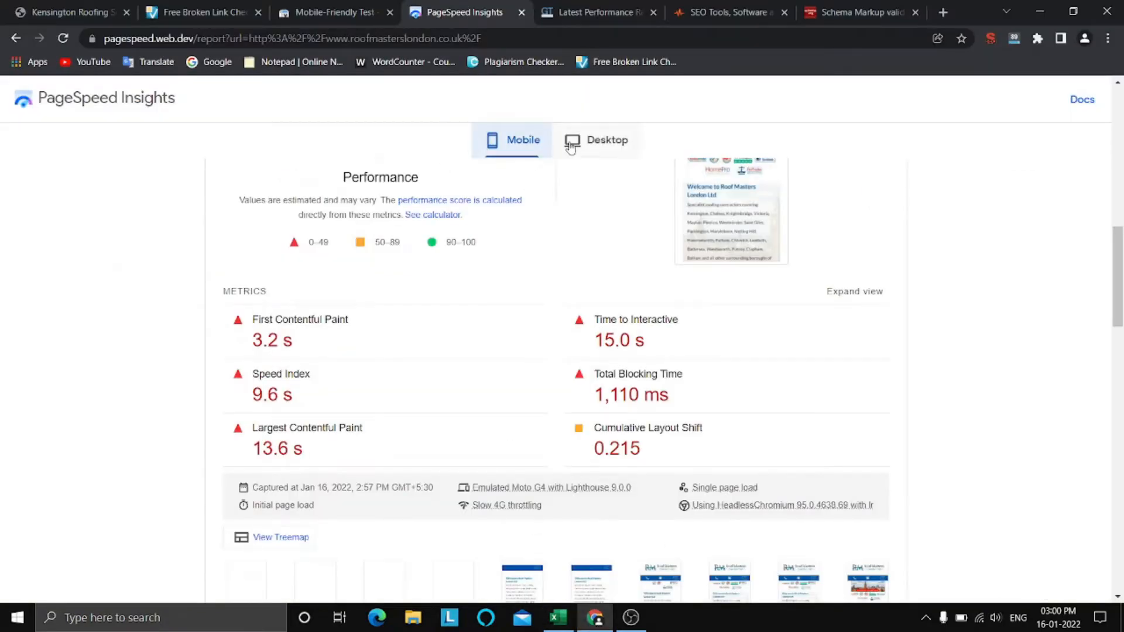
pyautogui.click(596, 141)
pyautogui.scroll(-1, 352, 328)
pyautogui.moveTo(290, 363); pyautogui.dragTo(372, 355)
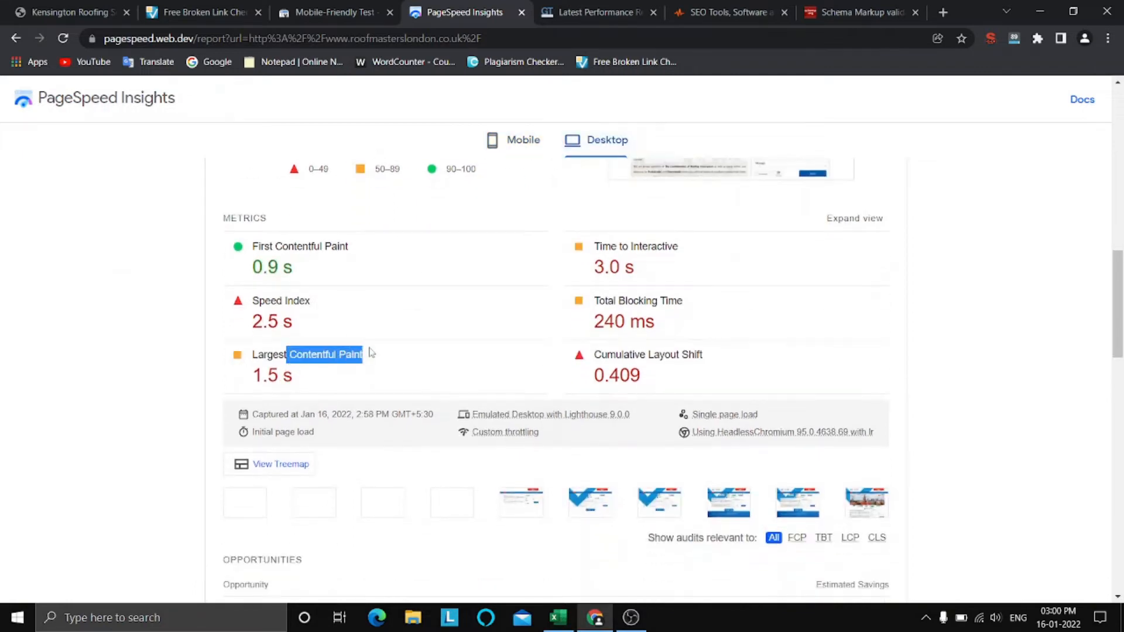
pyautogui.click(390, 361)
pyautogui.click(558, 618)
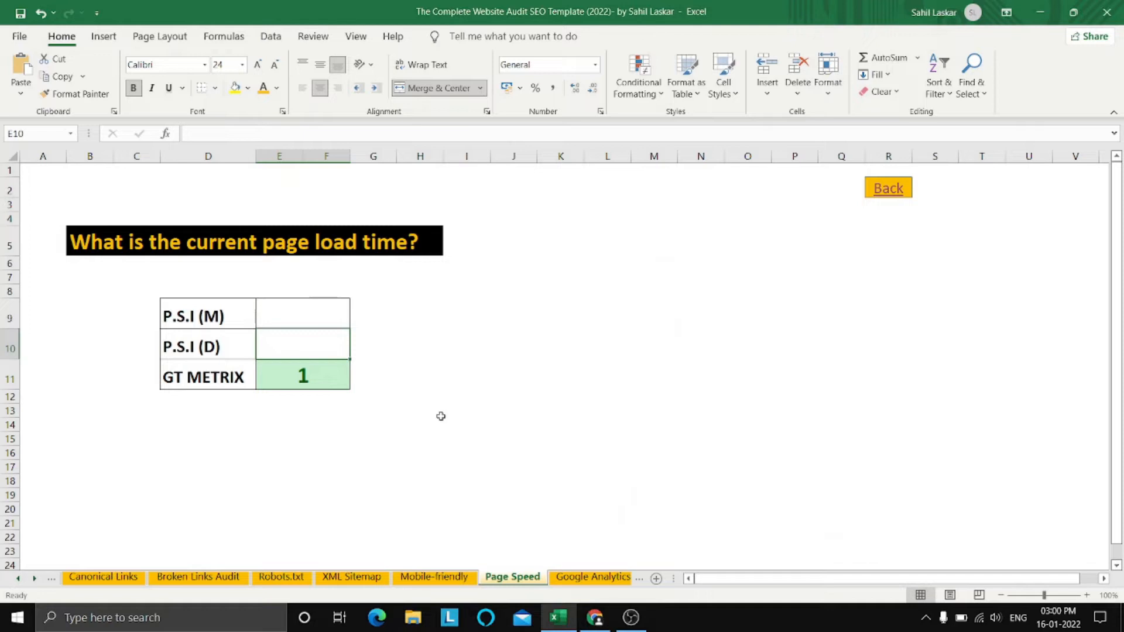
pyautogui.write('1.5')
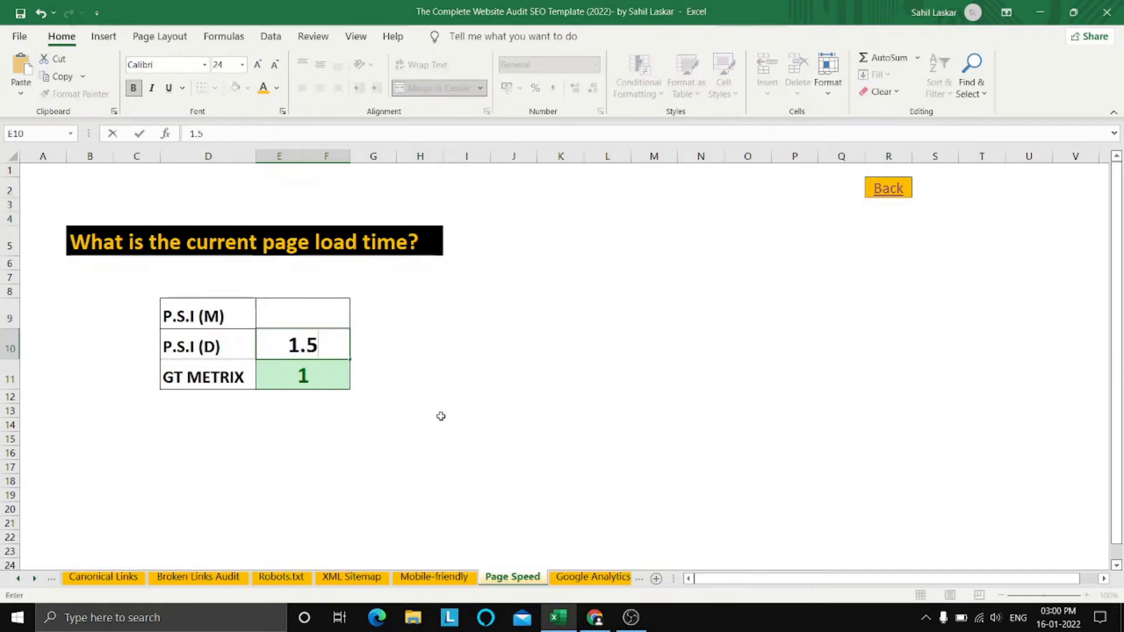
pyautogui.press('Up')
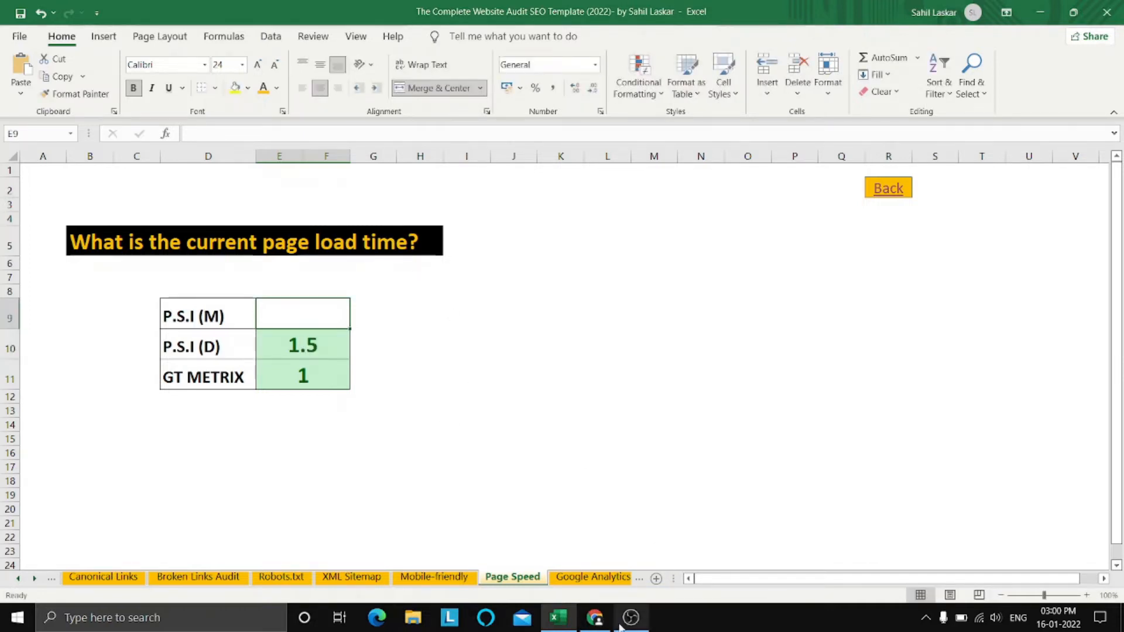
# Check the mobile Largest Contentful Paint in PageSpeed Insights and enter 13.6 in the workbook's P.S.I (M) row.
pyautogui.click(597, 625)
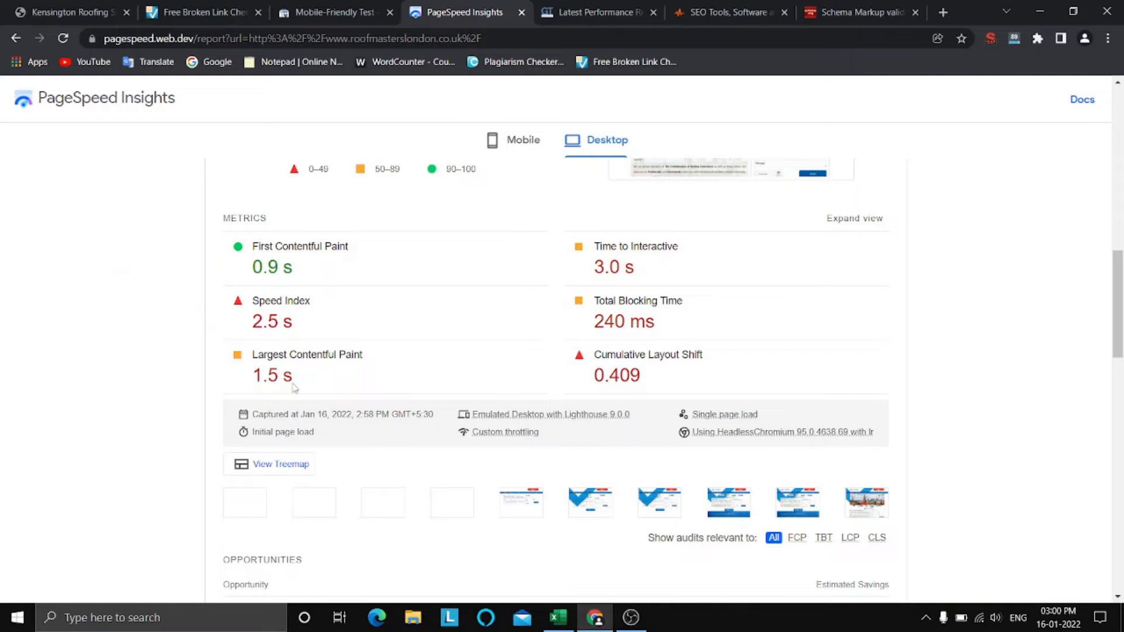
pyautogui.click(514, 139)
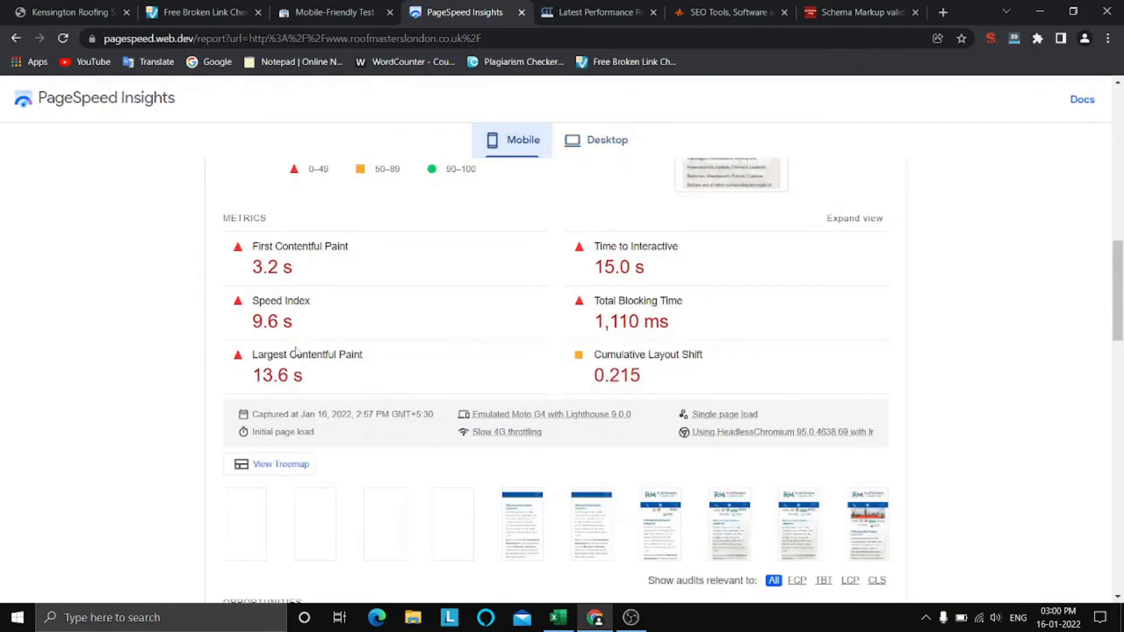
pyautogui.click(558, 618)
pyautogui.write('13')
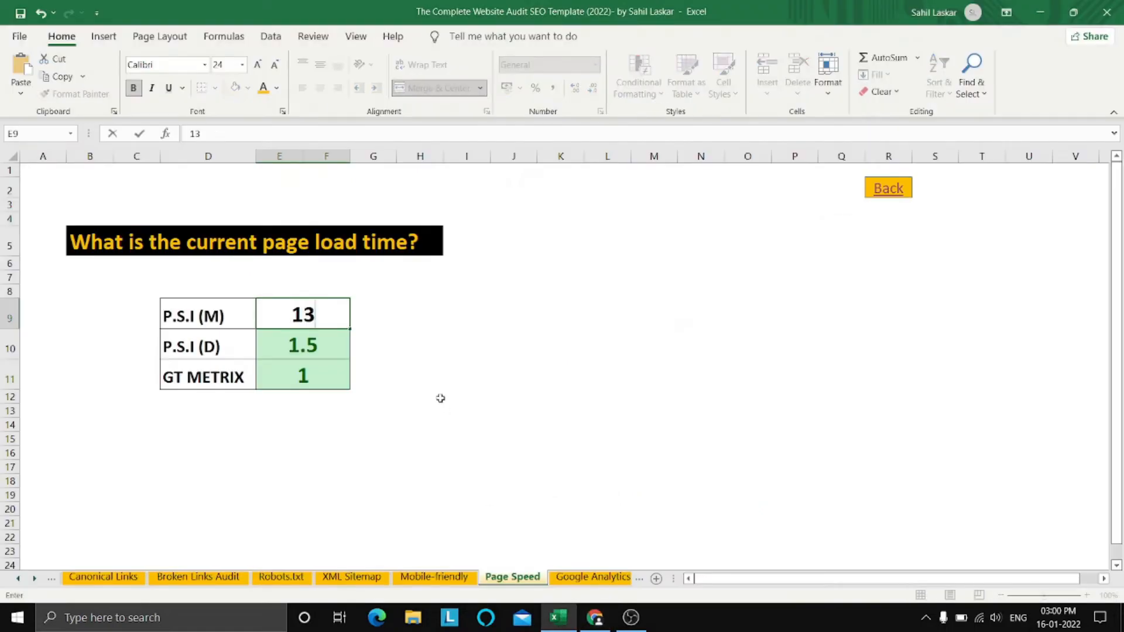
pyautogui.write('.6')
pyautogui.press('Tab')
# Add the note "All LCP Times in seconds" in cell H9 beside the load time table.
pyautogui.press('Tab')
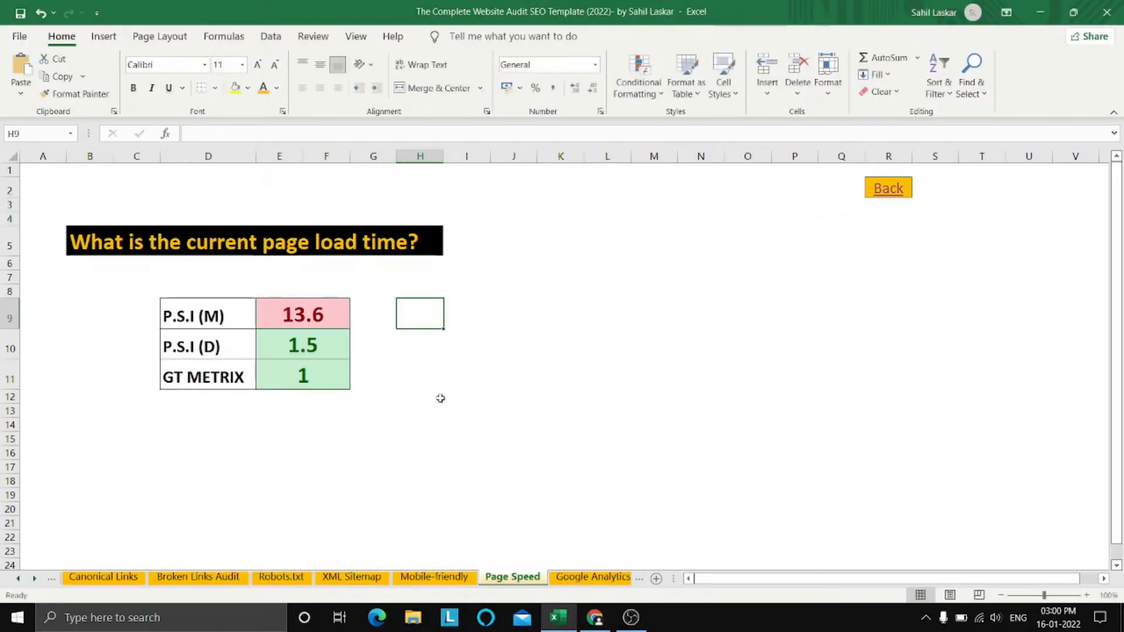
pyautogui.write('All')
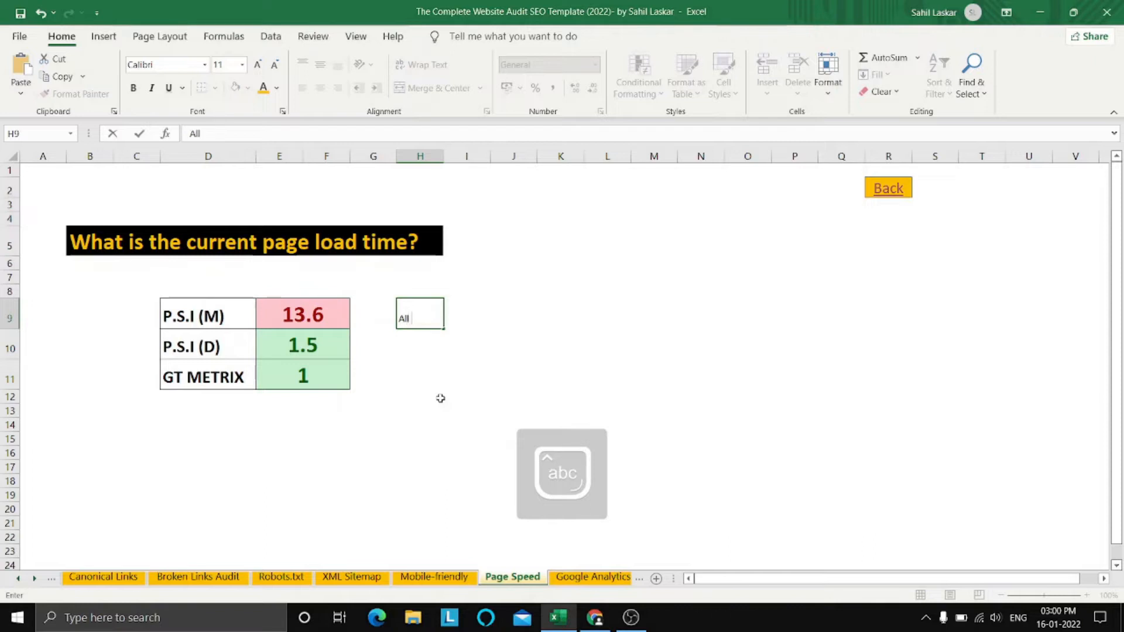
pyautogui.write(' LCP ')
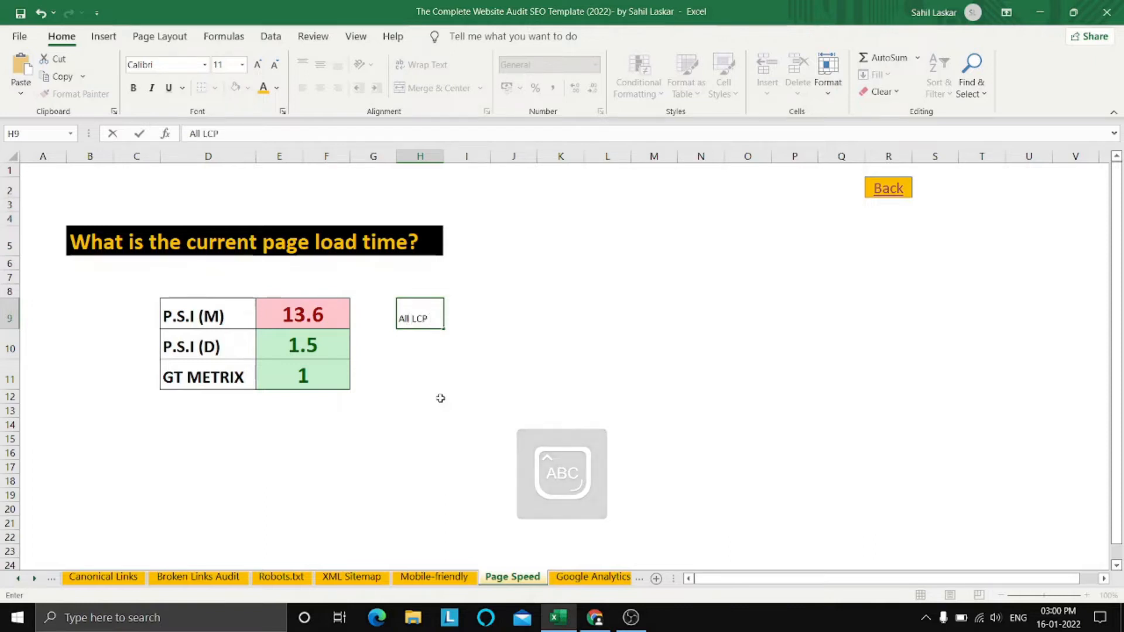
pyautogui.write('T')
pyautogui.press('capslock')
pyautogui.write('ime')
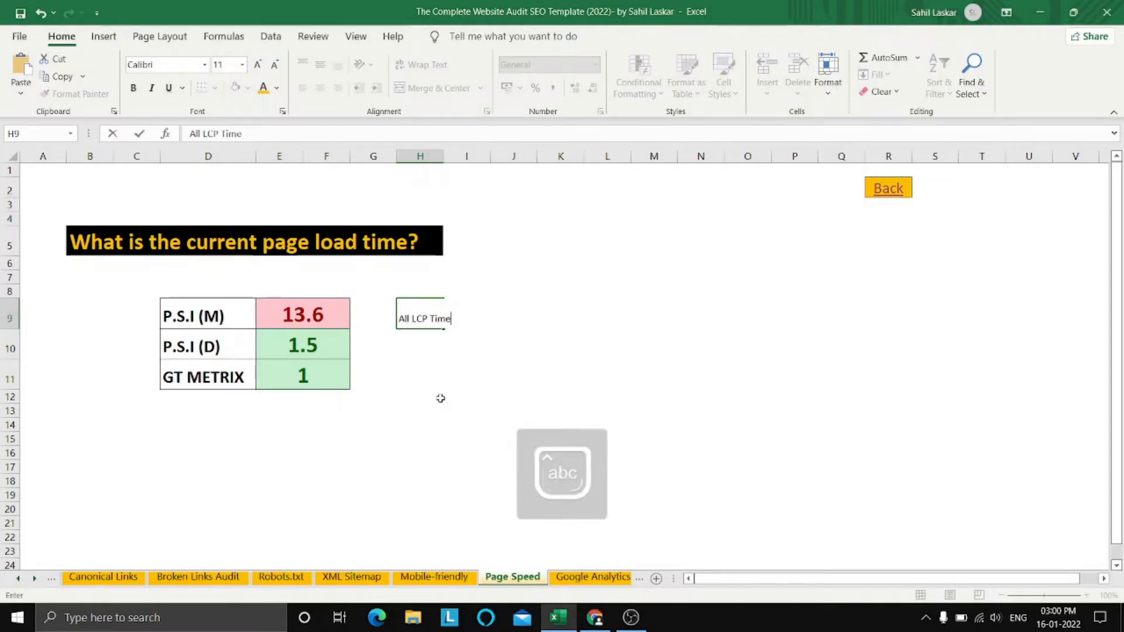
pyautogui.write('s in se')
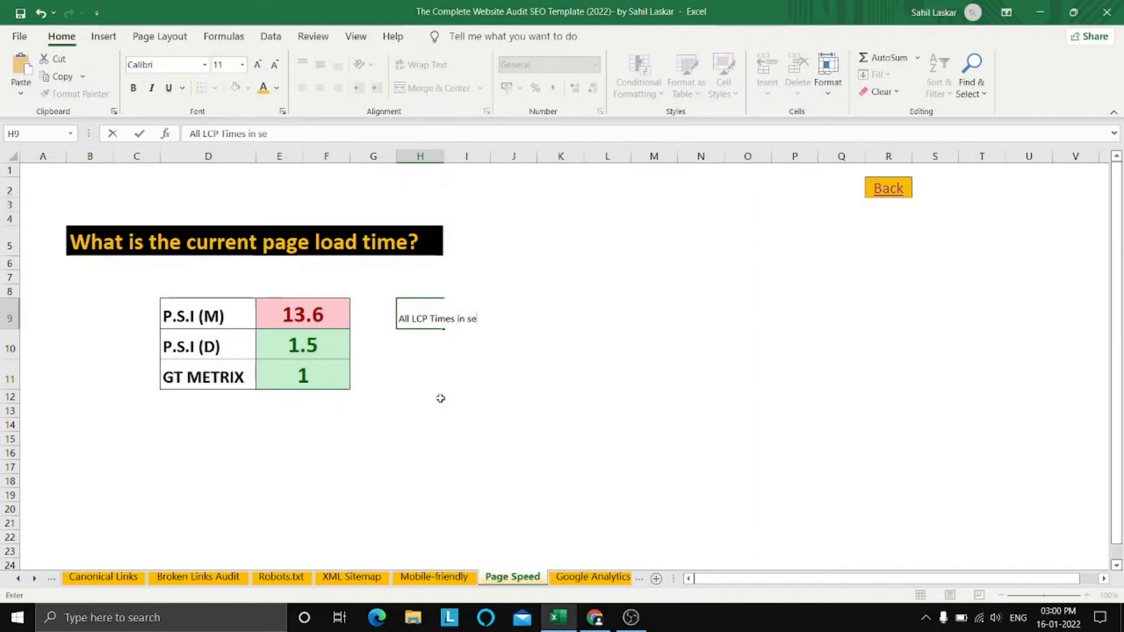
pyautogui.write('conds')
pyautogui.click(441, 398)
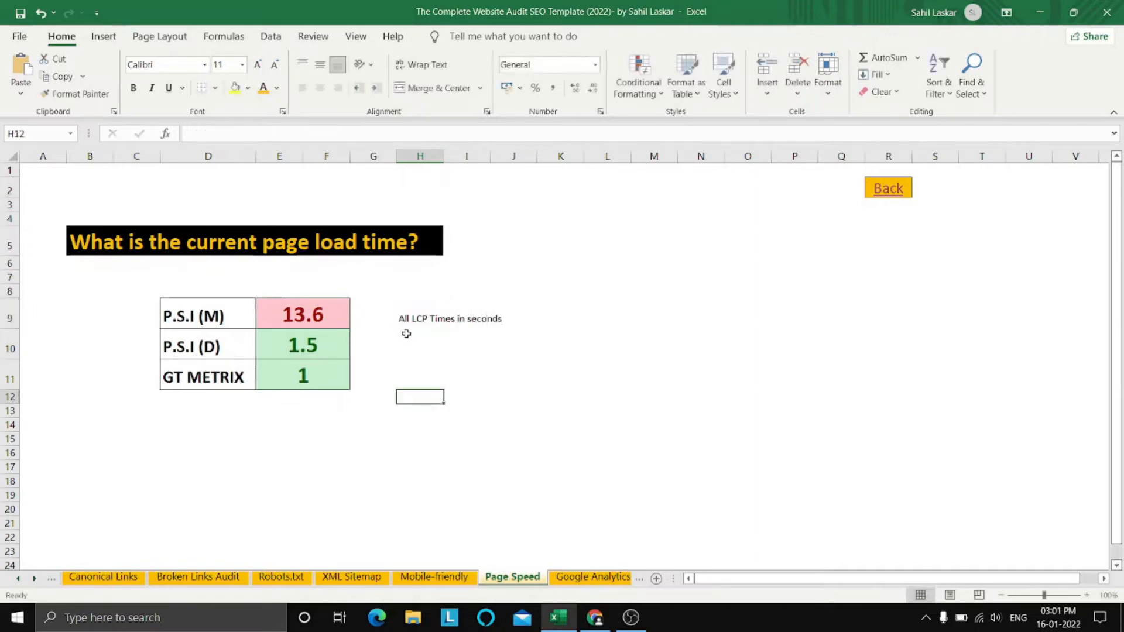
# Format the LCP note in H9 as bold with font size 14.
pyautogui.click(405, 320)
pyautogui.hotkey('ctrl', 'b')
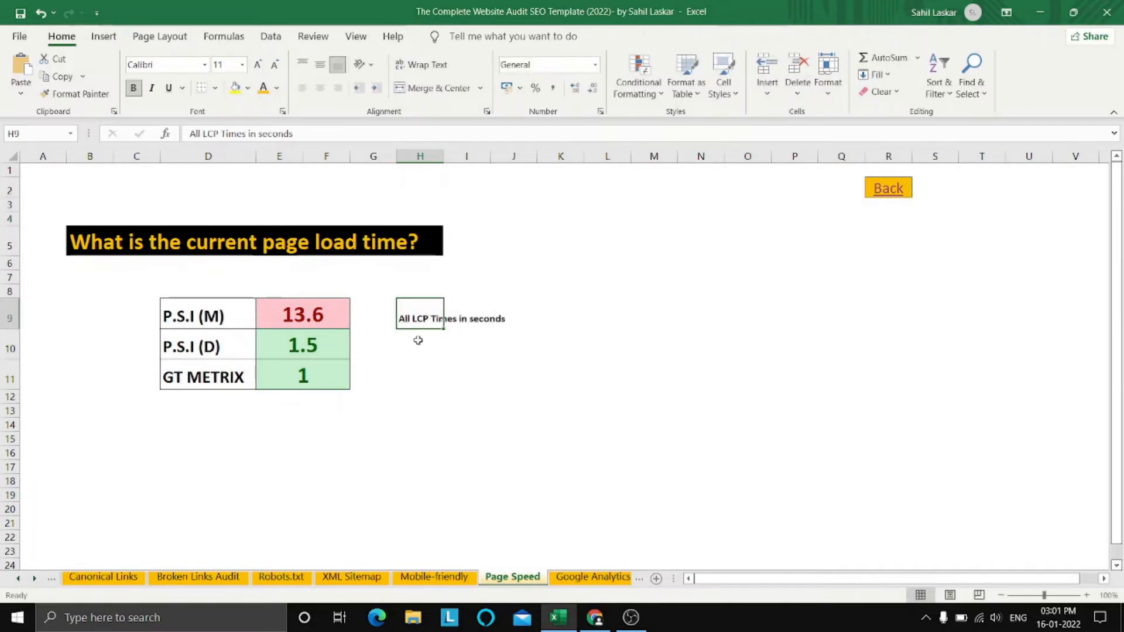
pyautogui.click(242, 64)
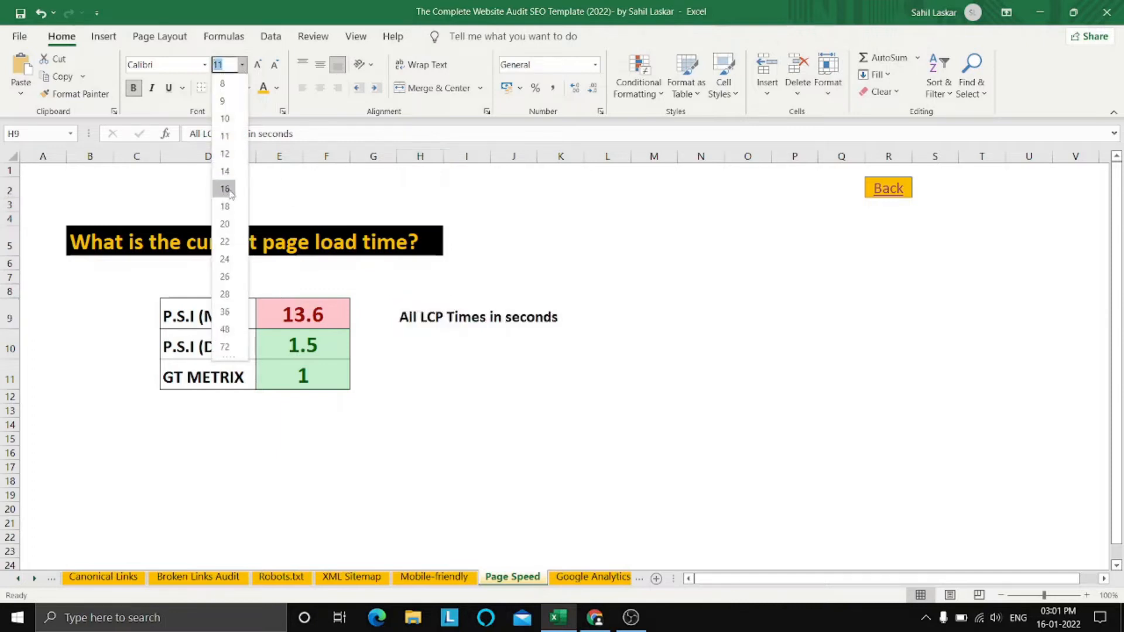
pyautogui.click(225, 171)
pyautogui.click(666, 364)
pyautogui.click(746, 412)
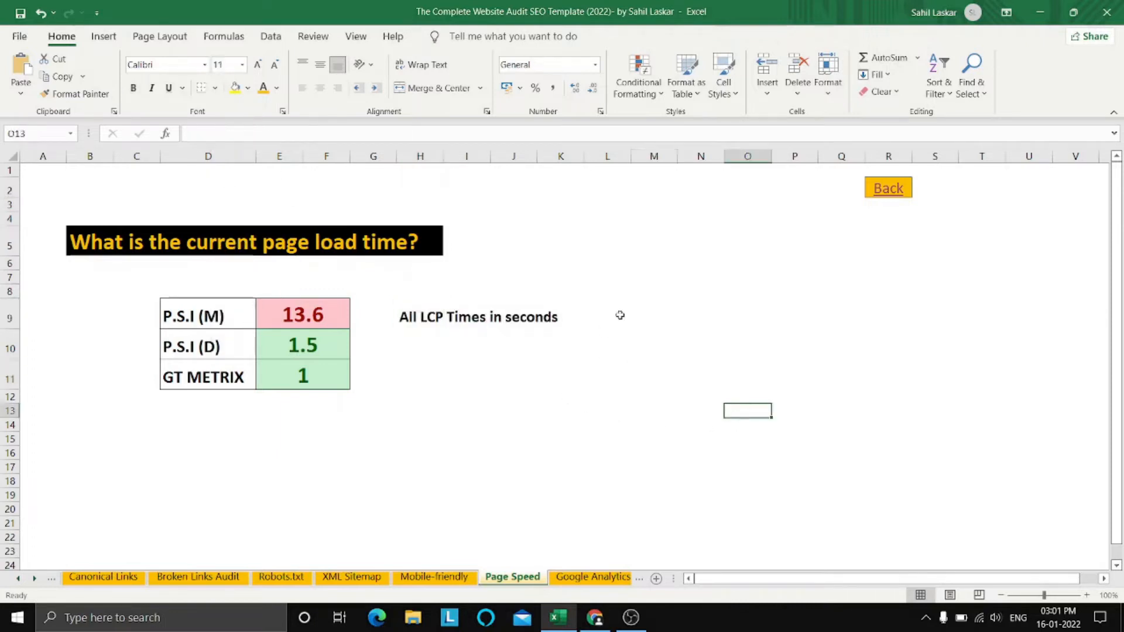
pyautogui.click(532, 375)
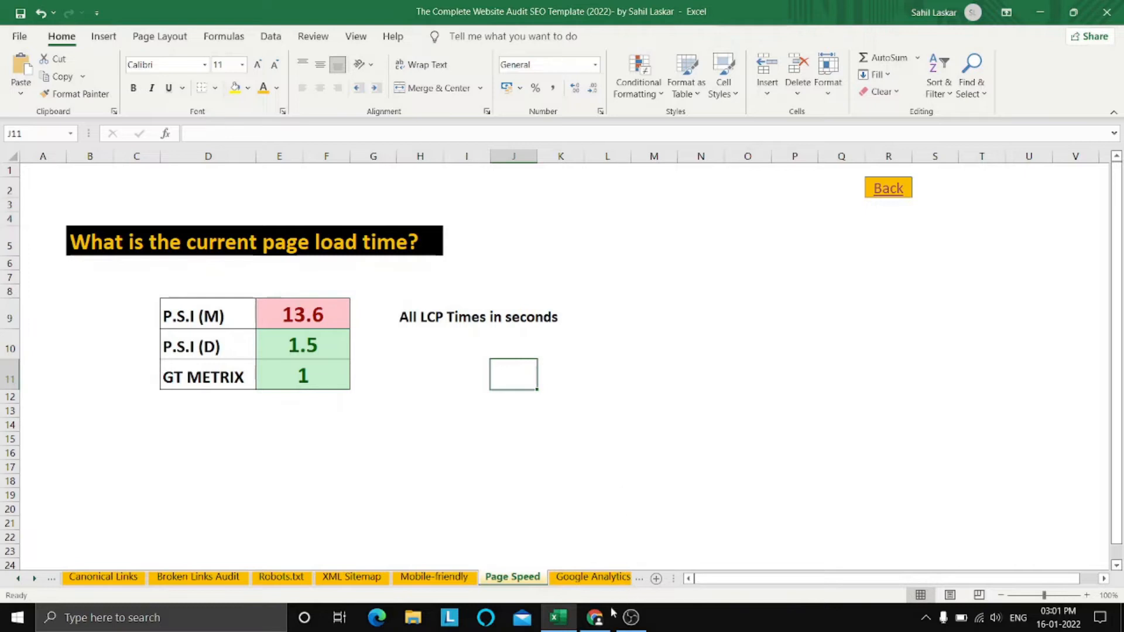
pyautogui.click(757, 320)
pyautogui.click(813, 300)
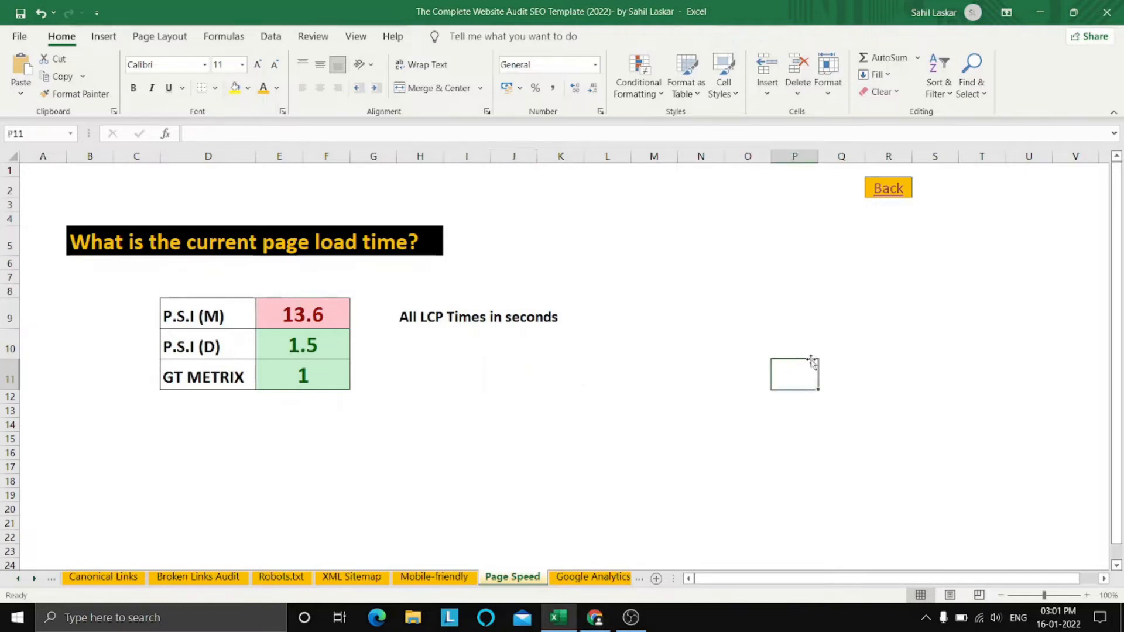
pyautogui.click(665, 427)
pyautogui.click(798, 309)
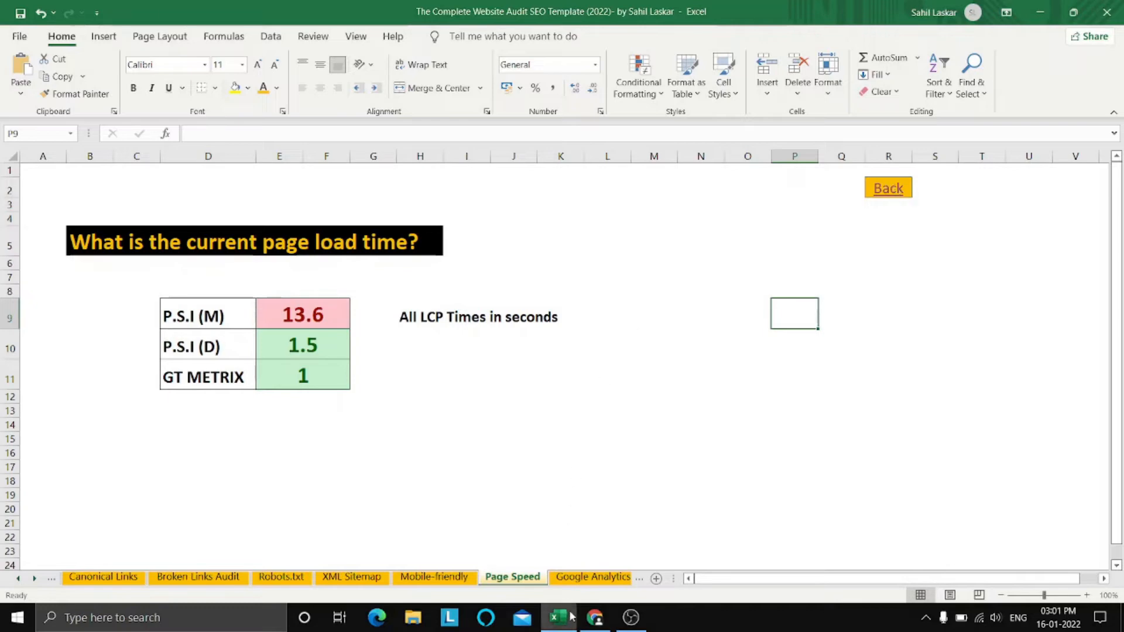
# Switch to the Mobile-Friendly Test results in Chrome and examine the tested page's rendered screenshot.
pyautogui.click(597, 622)
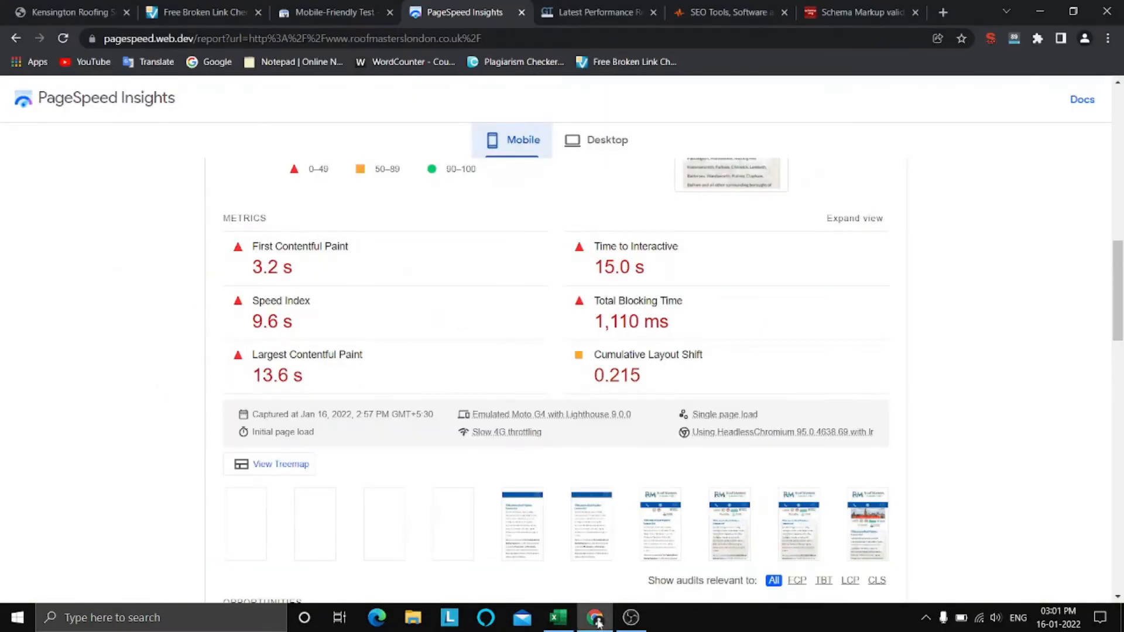
pyautogui.click(330, 12)
pyautogui.scroll(-1, 342, 278)
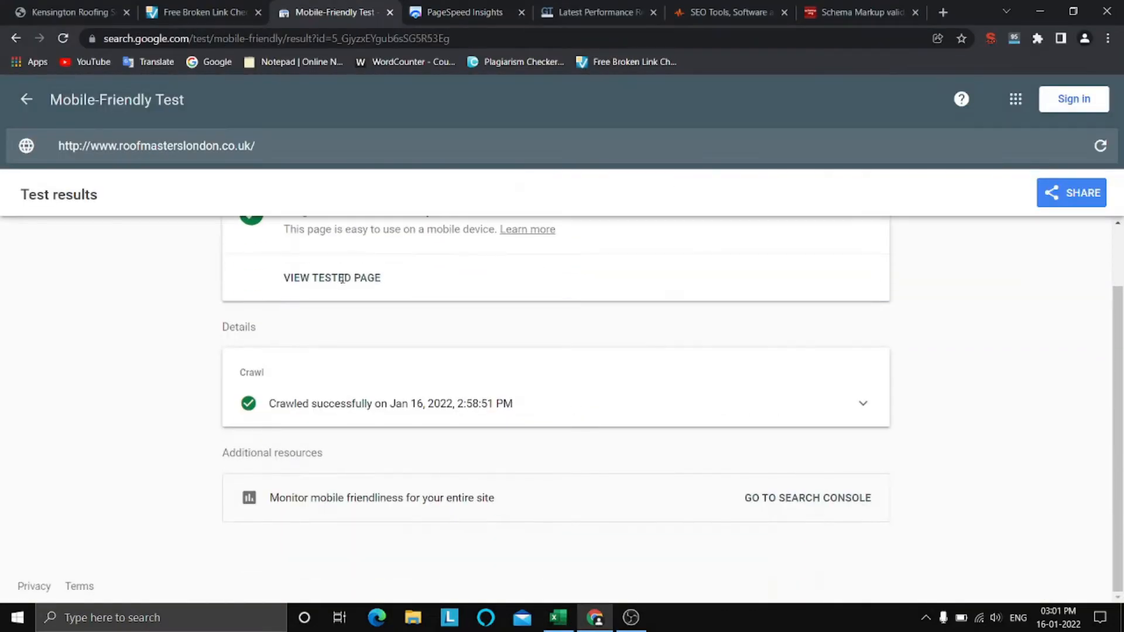
pyautogui.scroll(1, 318, 274)
pyautogui.click(354, 351)
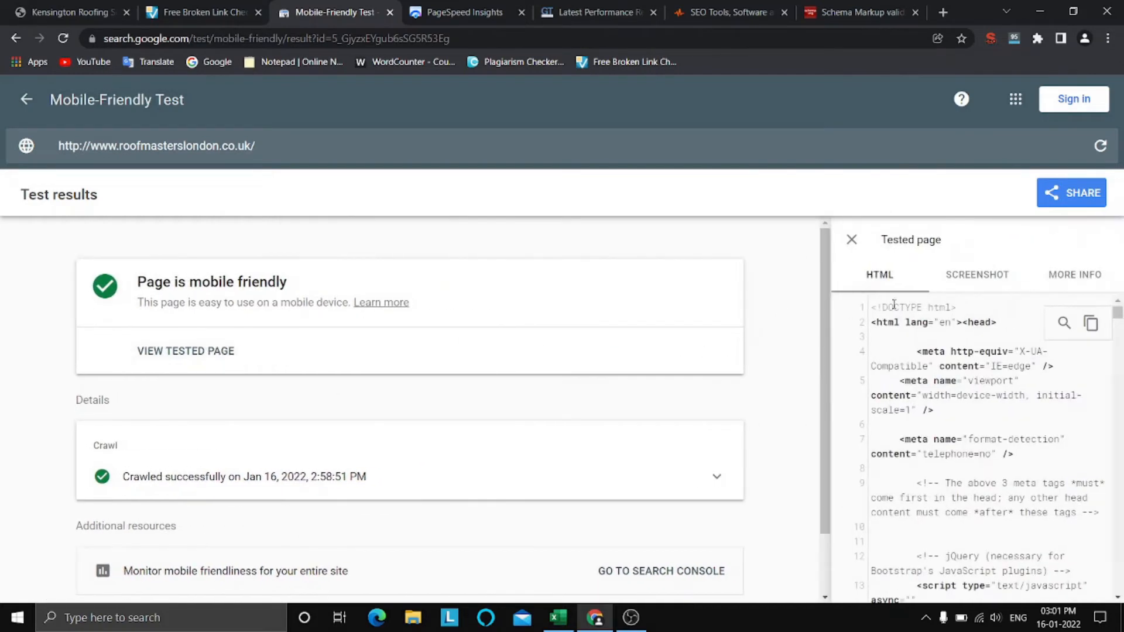
pyautogui.click(978, 274)
pyautogui.scroll(-3, 902, 364)
pyautogui.scroll(3, 937, 410)
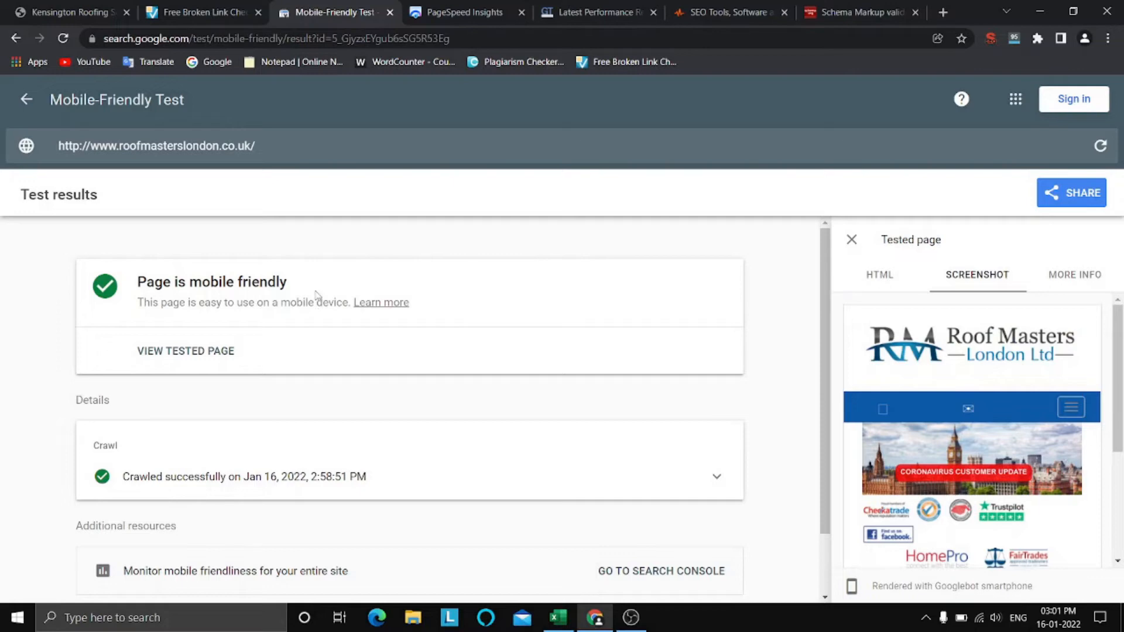
# Capture the mobile-friendly test result as a screen snip and save it to the Desktop as a JPG named "mobile friendly test".
pyautogui.press('super+shift+s')
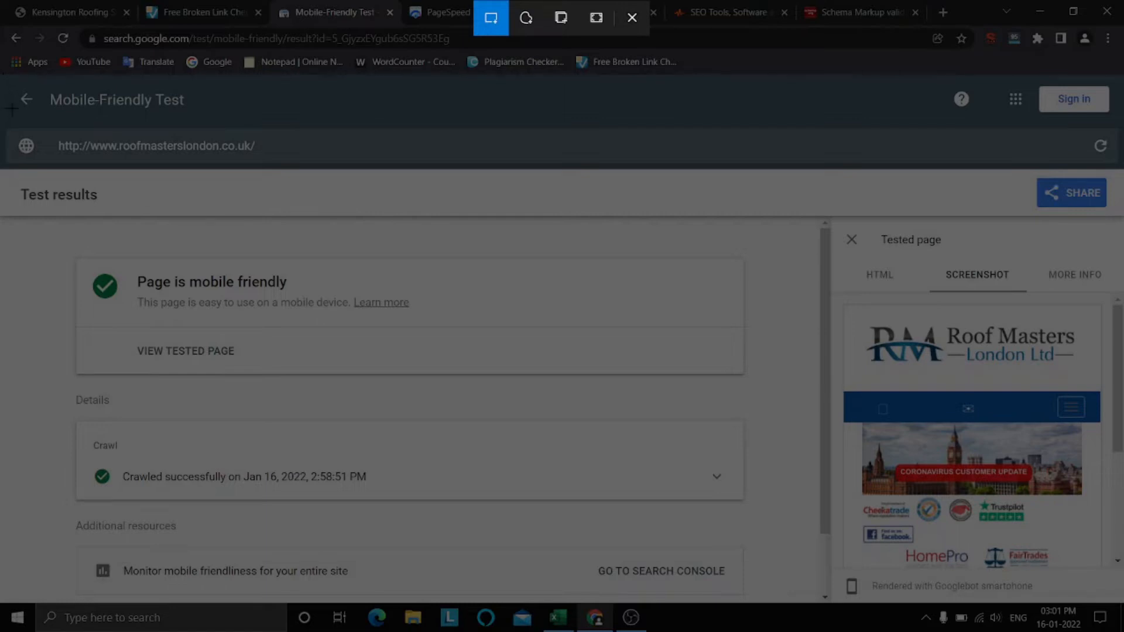
pyautogui.moveTo(12, 119)
pyautogui.mouseDown()
pyautogui.moveTo(360, 319)
pyautogui.moveTo(404, 397)
pyautogui.moveTo(431, 409)
pyautogui.moveTo(430, 382)
pyautogui.moveTo(430, 391)
pyautogui.mouseUp()
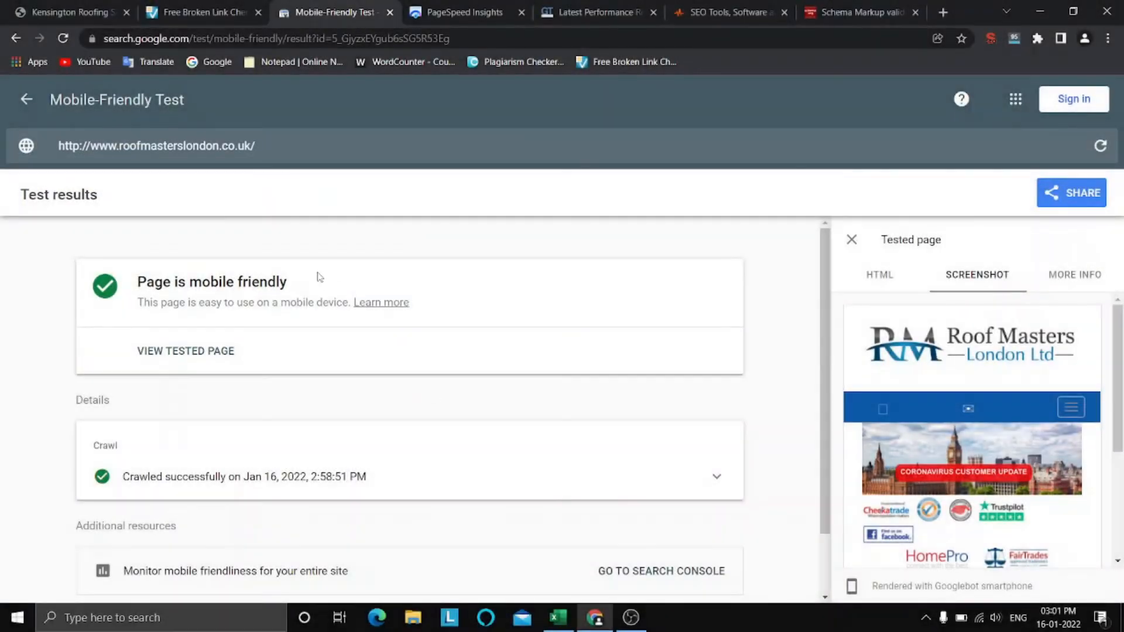
pyautogui.click(945, 463)
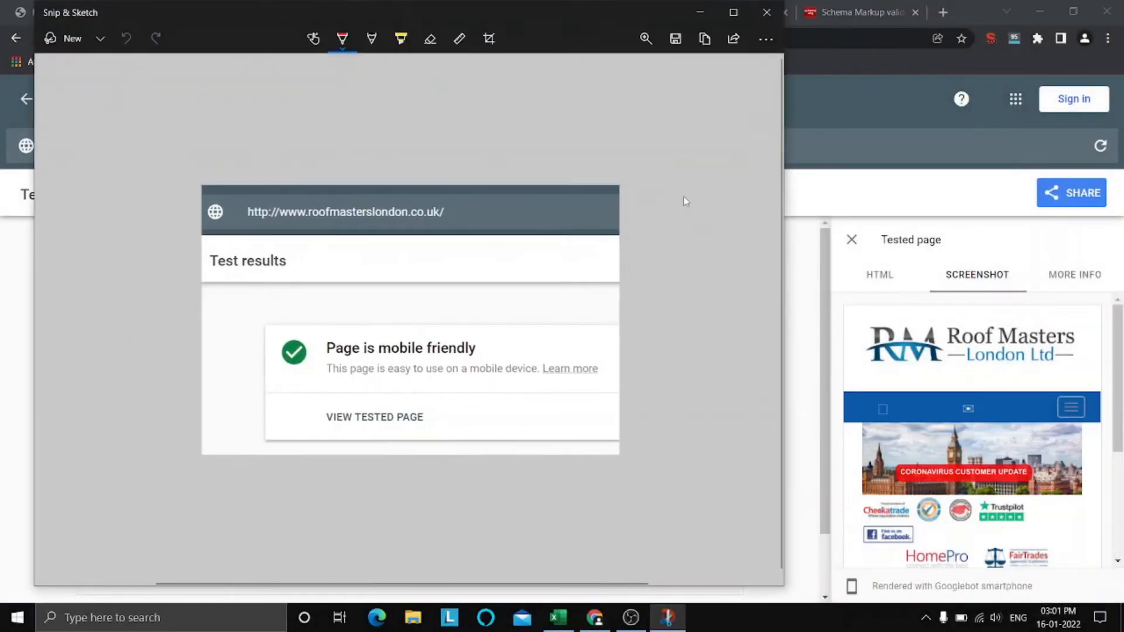
pyautogui.click(675, 38)
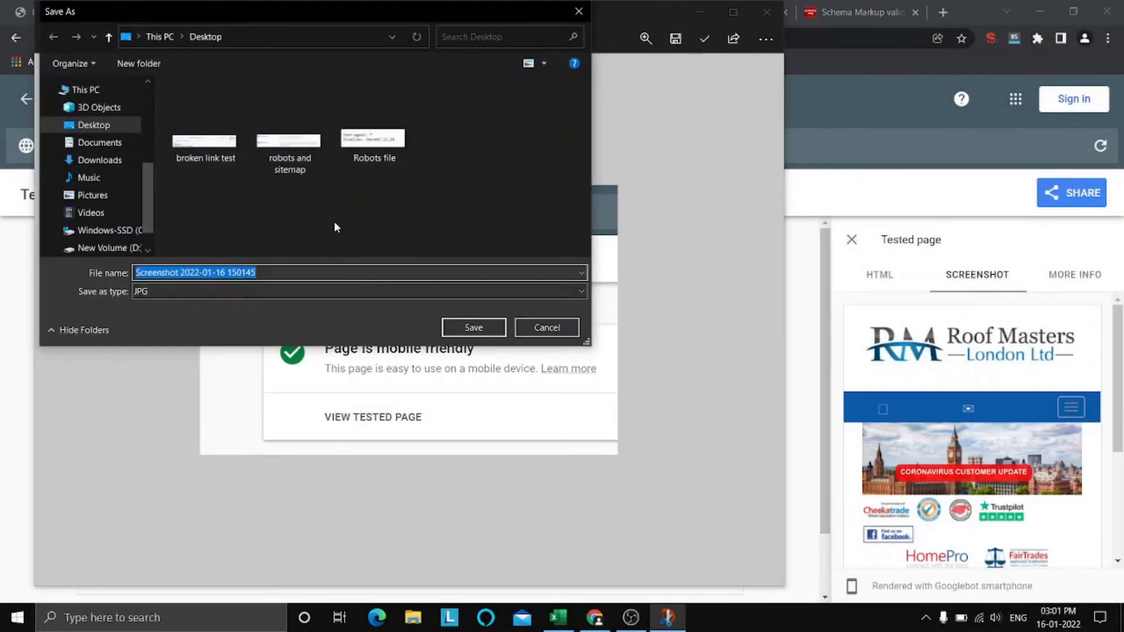
pyautogui.write('mobile friendly test')
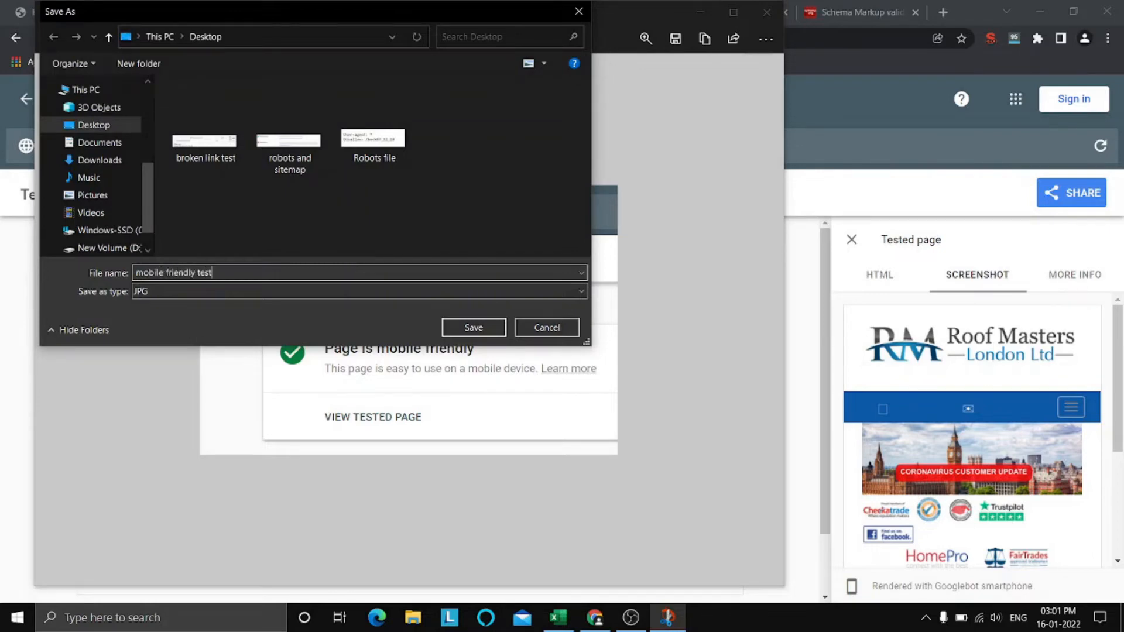
pyautogui.press('Return')
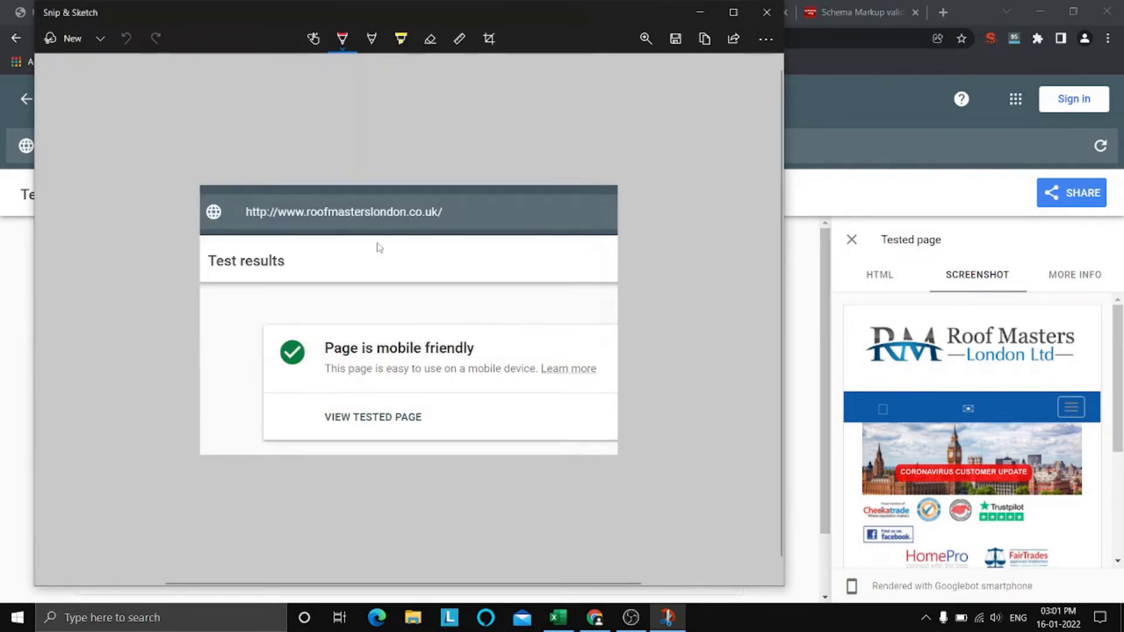
pyautogui.click(714, 19)
# Switch to the audit workbook in Excel, return to the table of contents and set the Page Speed Report's check status to Yes.
pyautogui.click(559, 618)
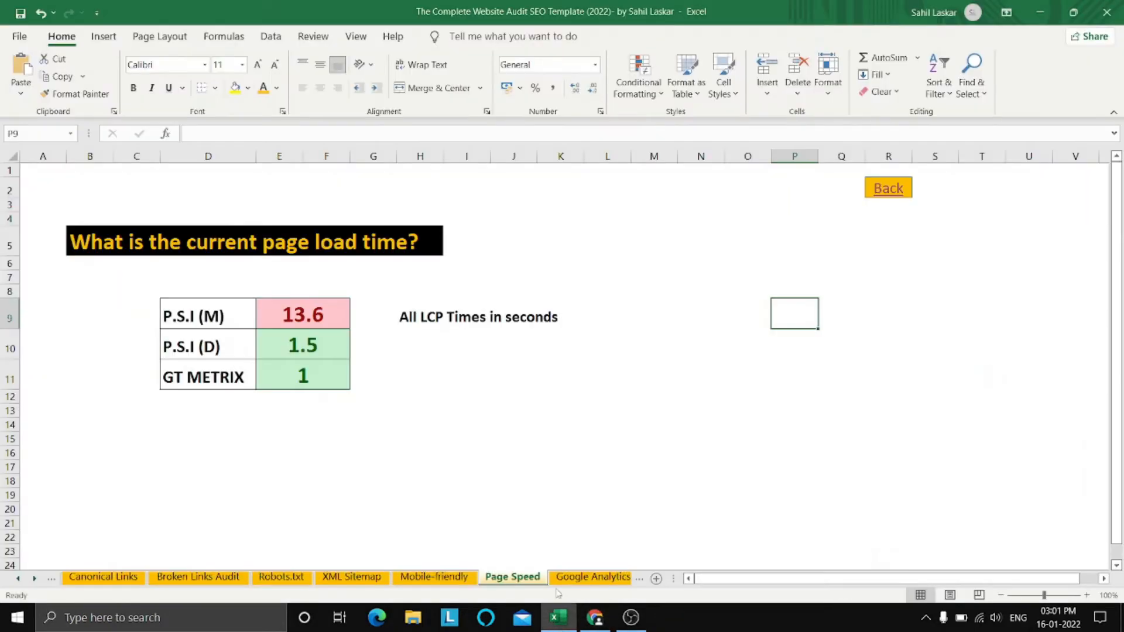
pyautogui.click(887, 200)
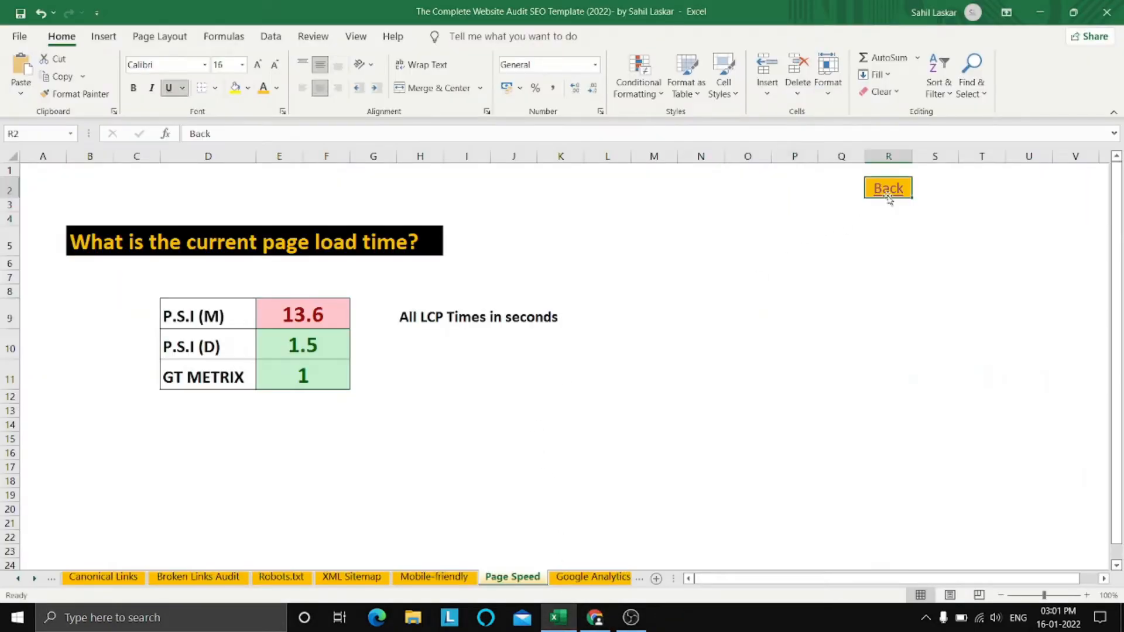
pyautogui.click(889, 198)
pyautogui.click(511, 474)
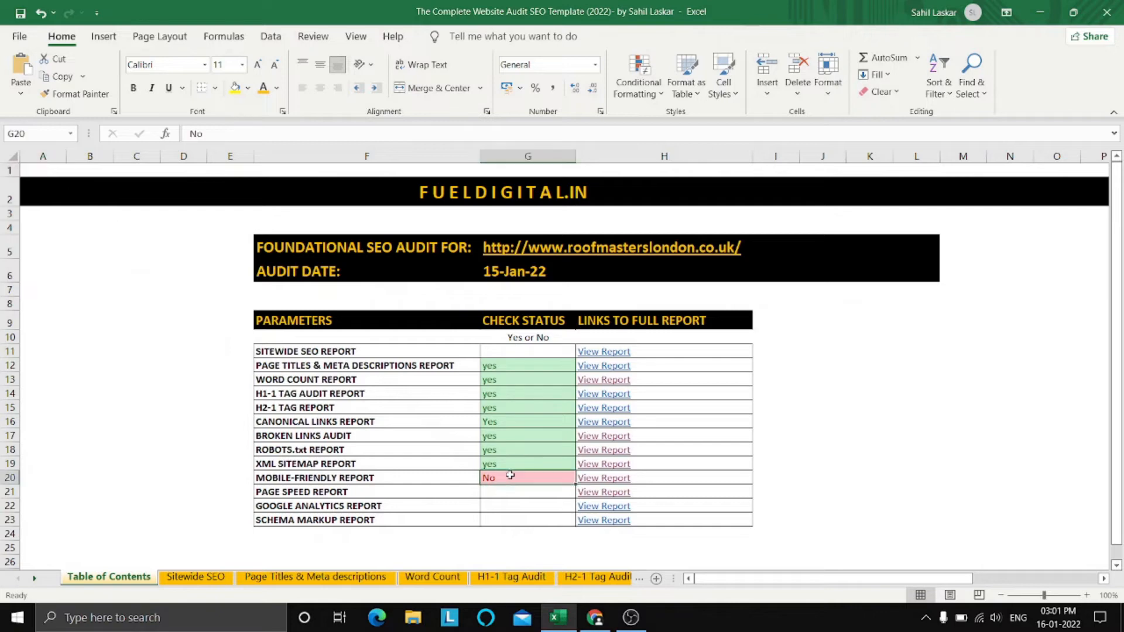
pyautogui.click(496, 492)
pyautogui.press('capslock')
pyautogui.write('Yes')
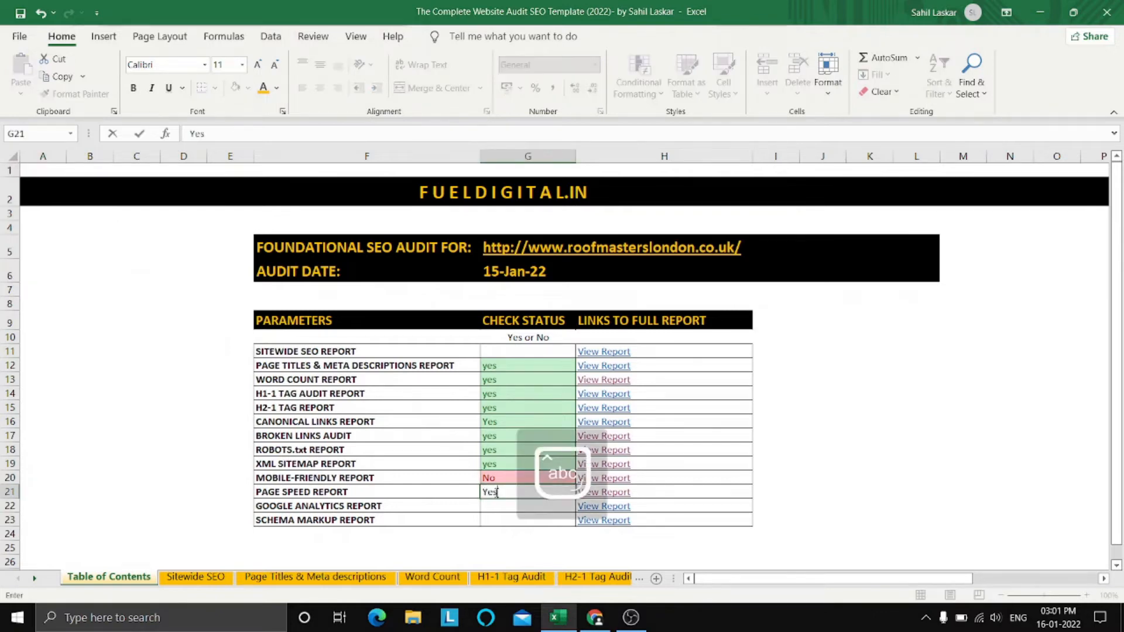
pyautogui.press('Return')
# Change the Mobile-Friendly Report's check status to Yes in the table of contents.
pyautogui.press('Up')
pyautogui.press('Up')
pyautogui.press('capslock')
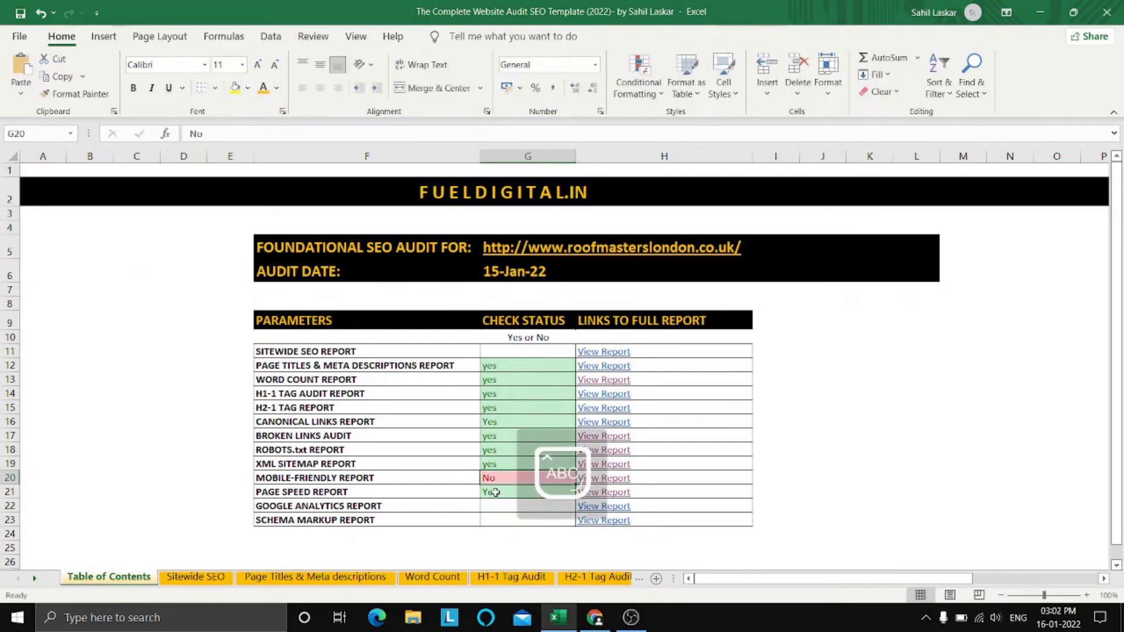
pyautogui.write('Yes')
pyautogui.press('Tab')
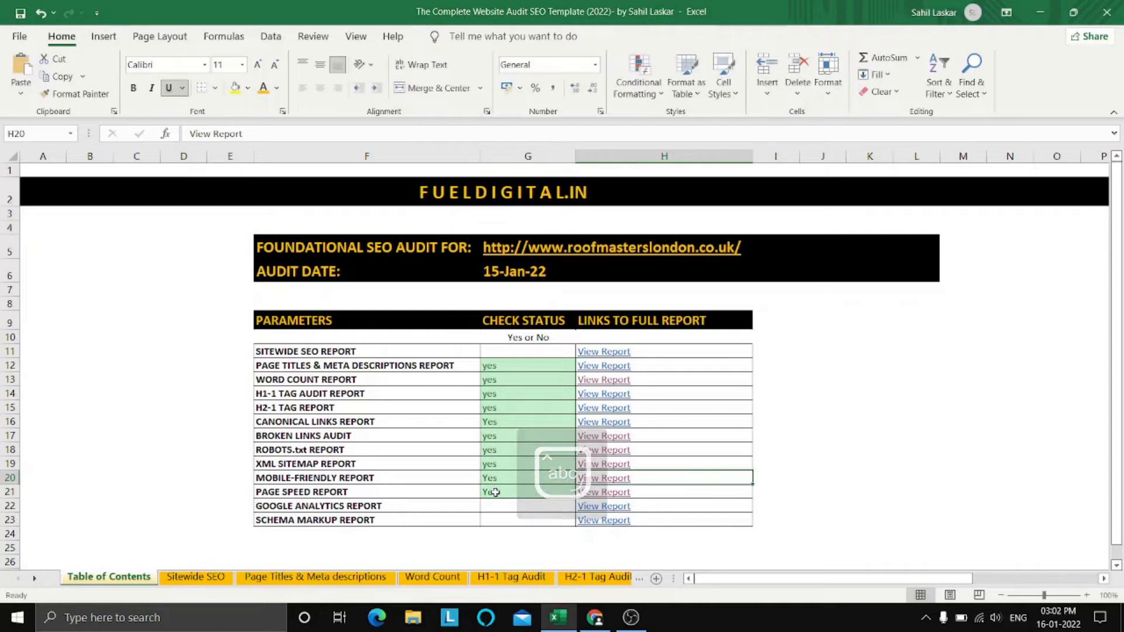
# Open the mobile-friendly report and replace the Answer placeholder under "Is the page mobile friendly?" with Yes.
pyautogui.click(593, 479)
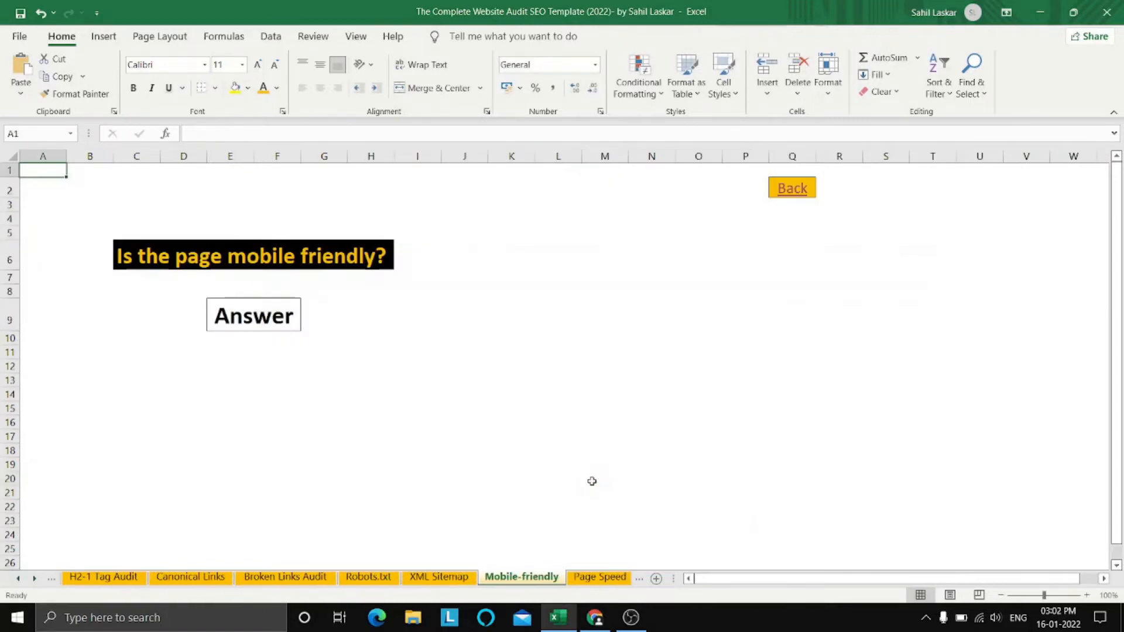
pyautogui.doubleClick(273, 320)
pyautogui.doubleClick(278, 330)
pyautogui.press('capslock')
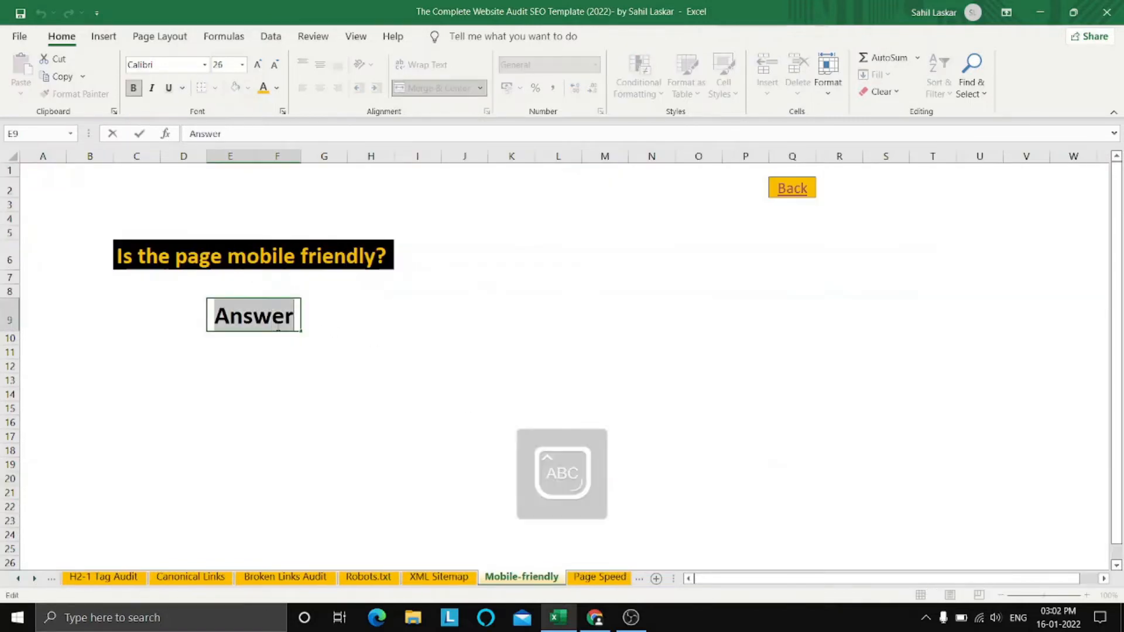
pyautogui.write('Yes')
pyautogui.click(537, 273)
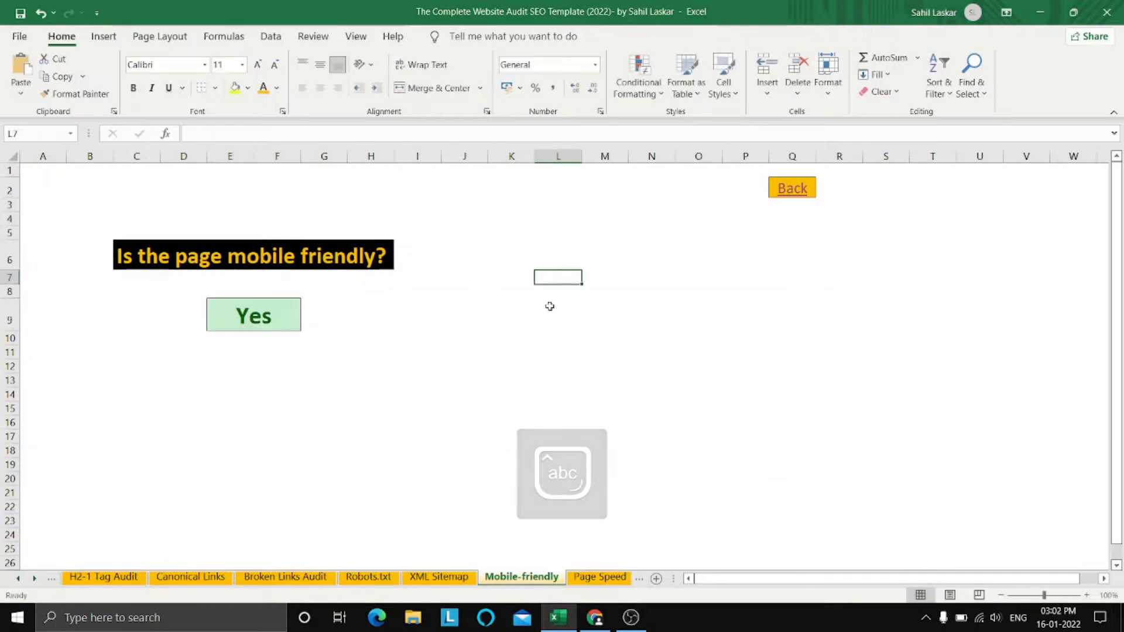
# Insert the "mobile friendly test" picture from the Desktop and place it beside the answer, below the Back link.
pyautogui.click(103, 37)
pyautogui.click(179, 91)
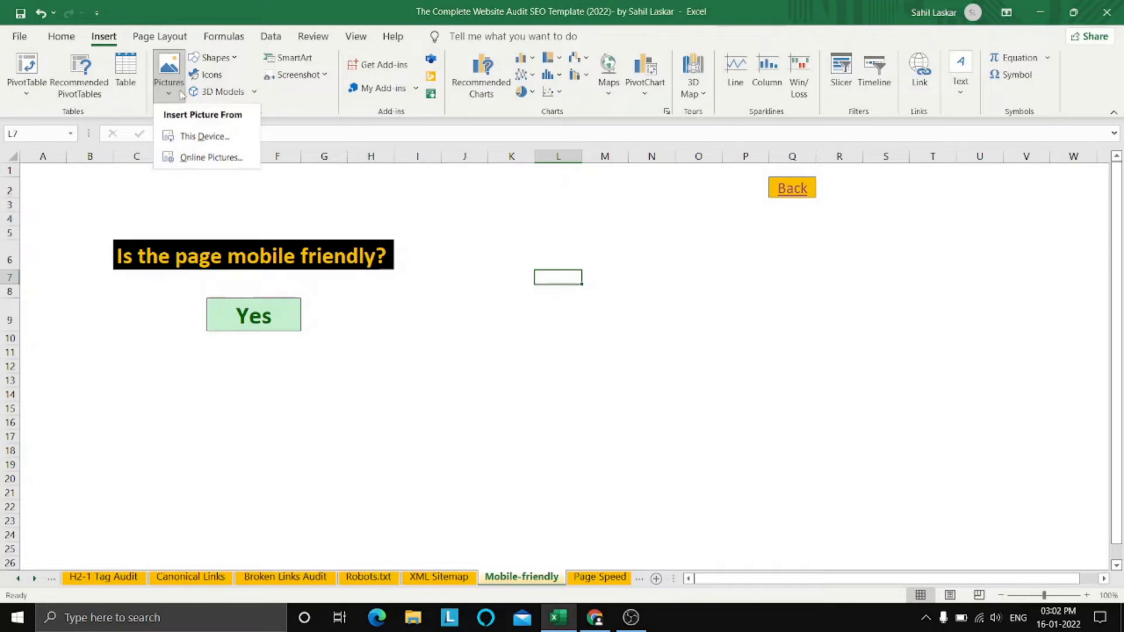
pyautogui.click(205, 134)
pyautogui.click(238, 129)
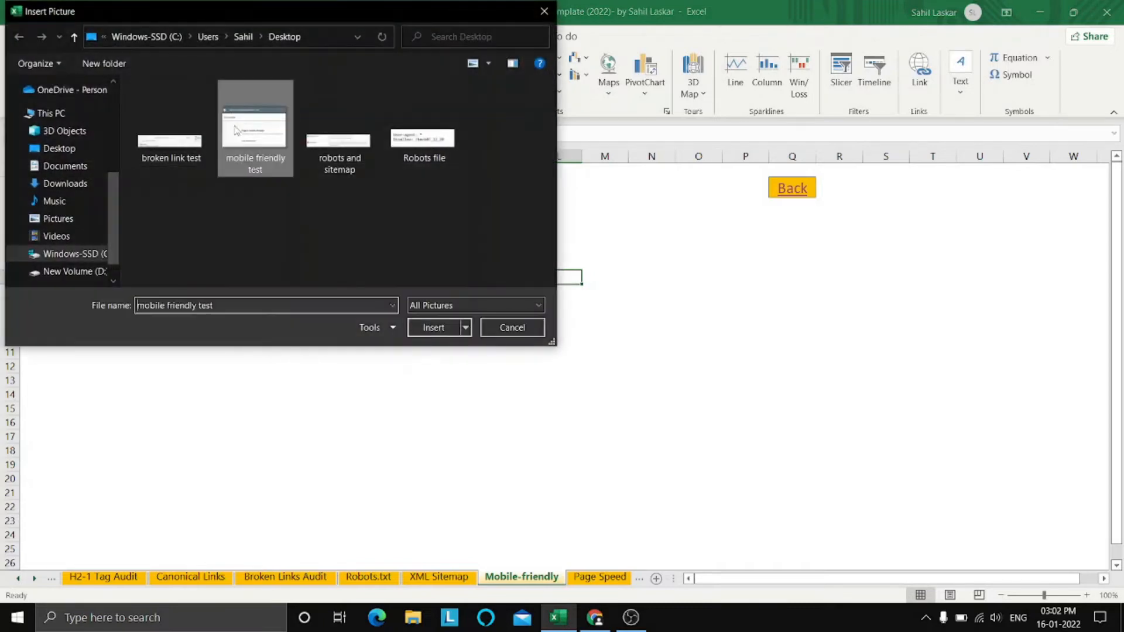
pyautogui.click(434, 327)
pyautogui.moveTo(711, 359); pyautogui.dragTo(659, 324)
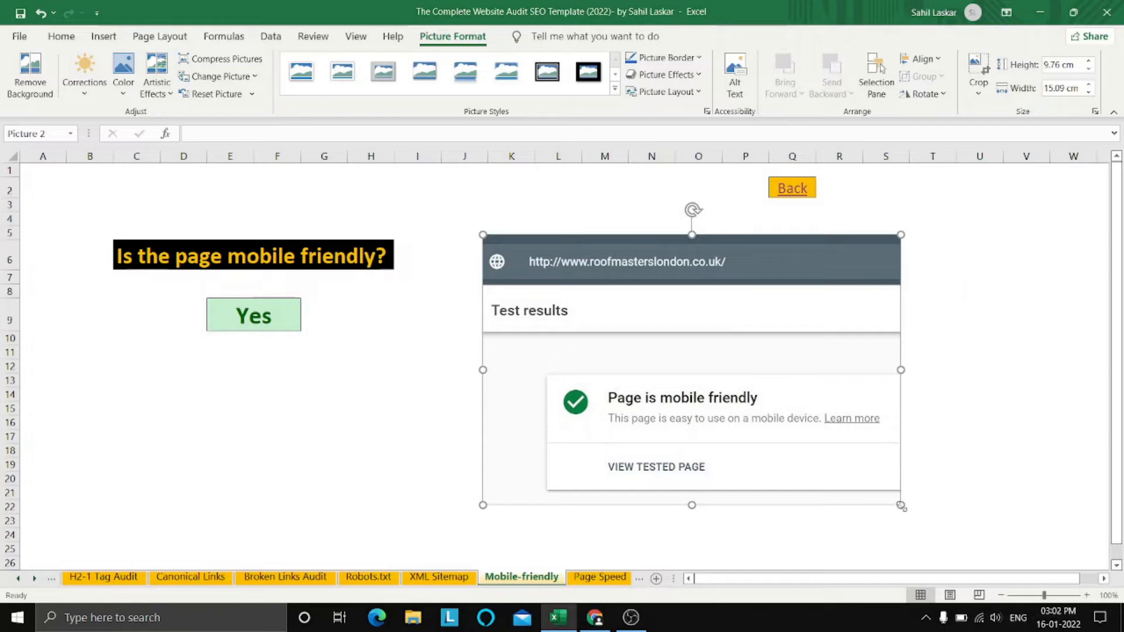
pyautogui.click(966, 438)
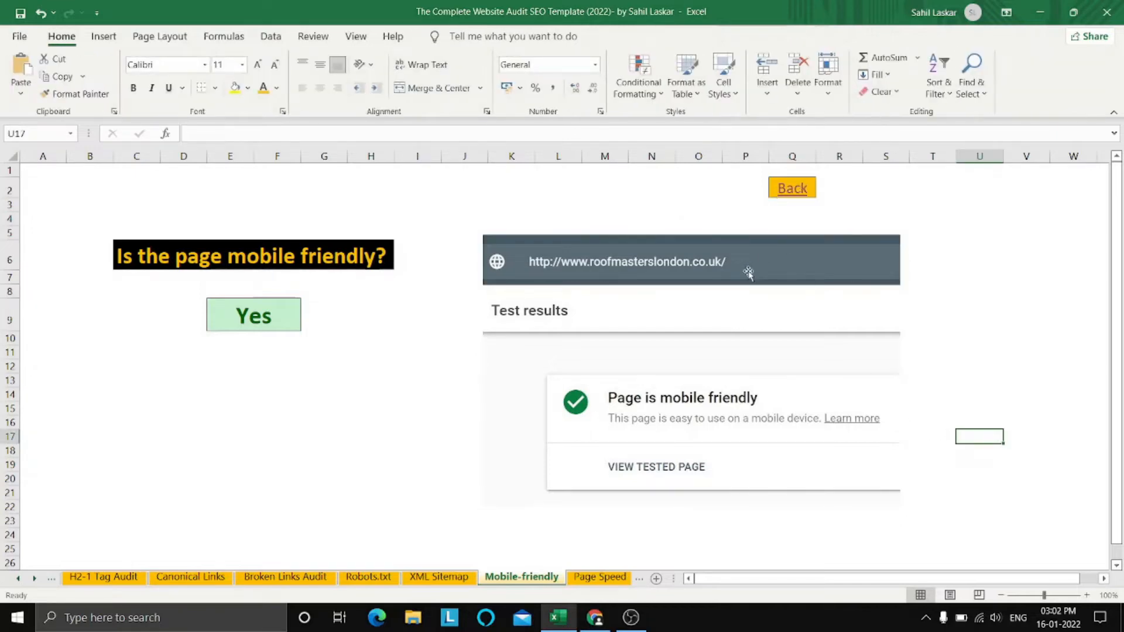
# Return to the table of contents and open the Google Analytics report to review its questions.
pyautogui.click(789, 189)
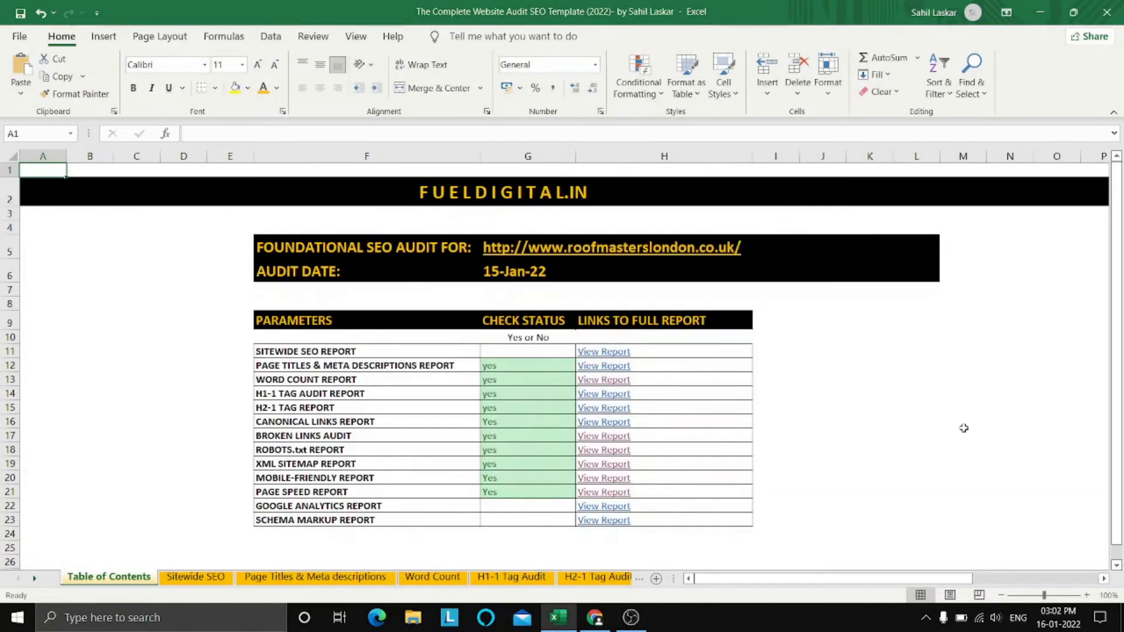
pyautogui.click(963, 425)
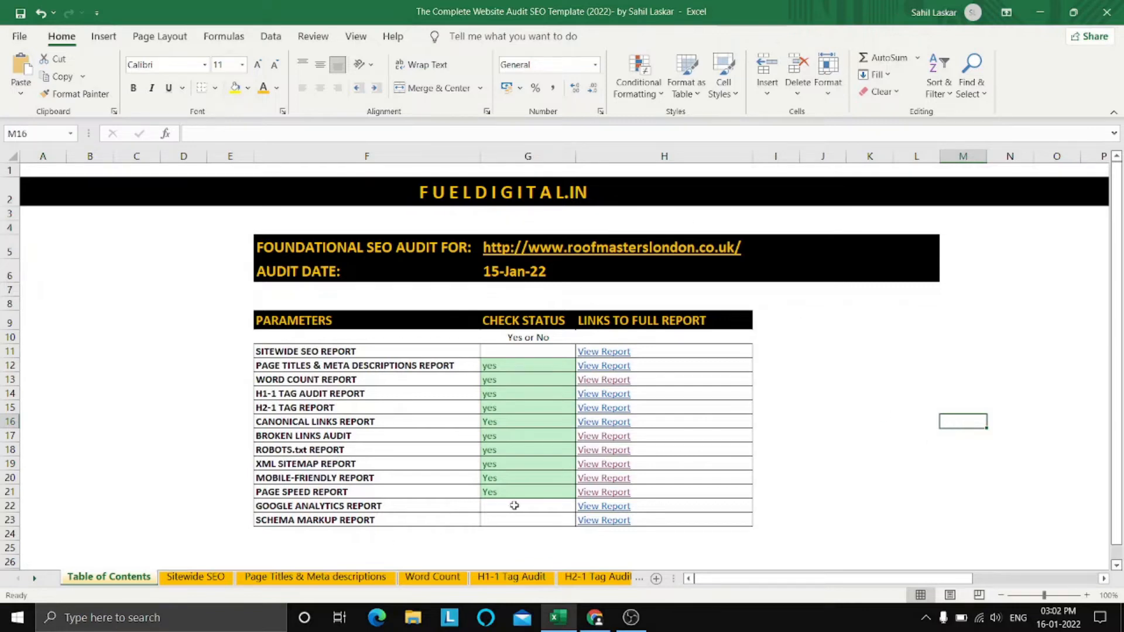
pyautogui.click(605, 507)
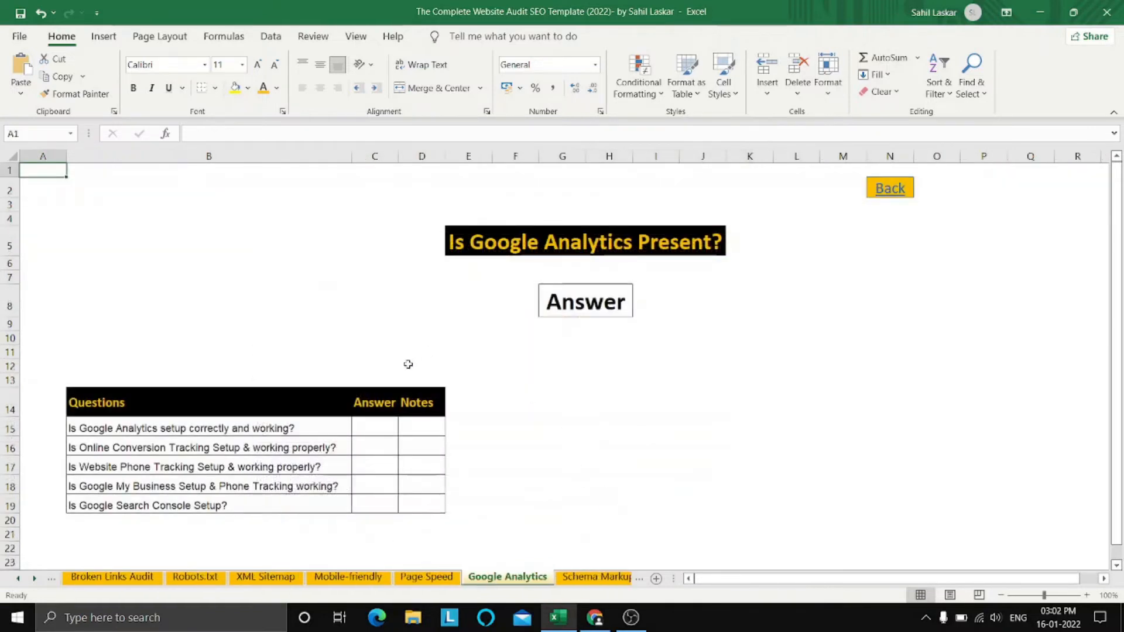
pyautogui.click(843, 324)
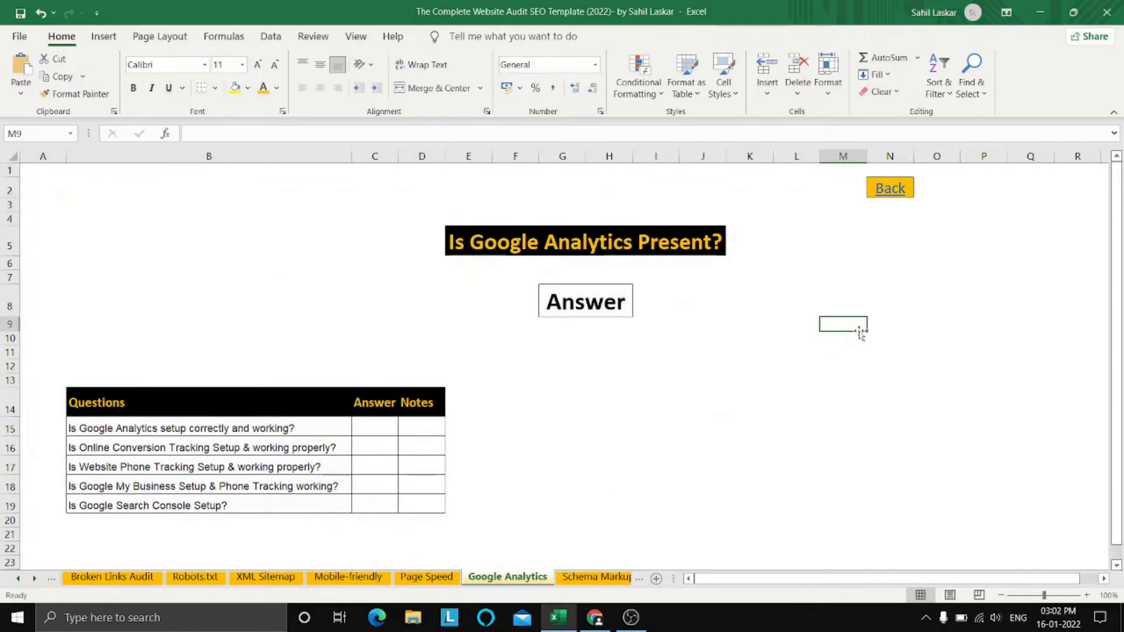
pyautogui.click(883, 429)
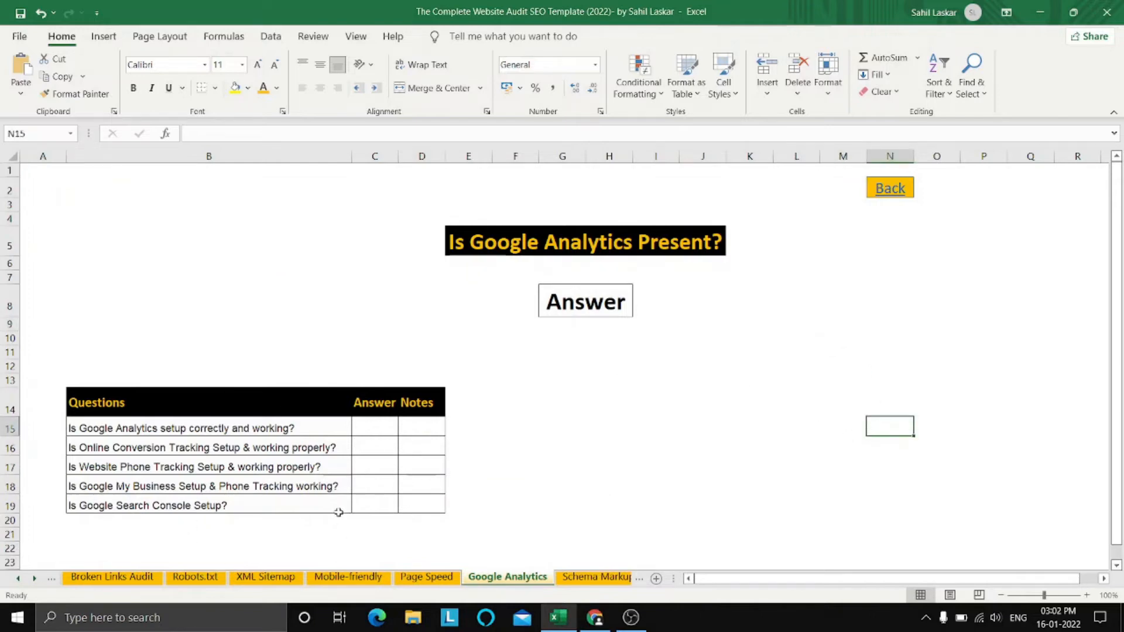
pyautogui.click(818, 290)
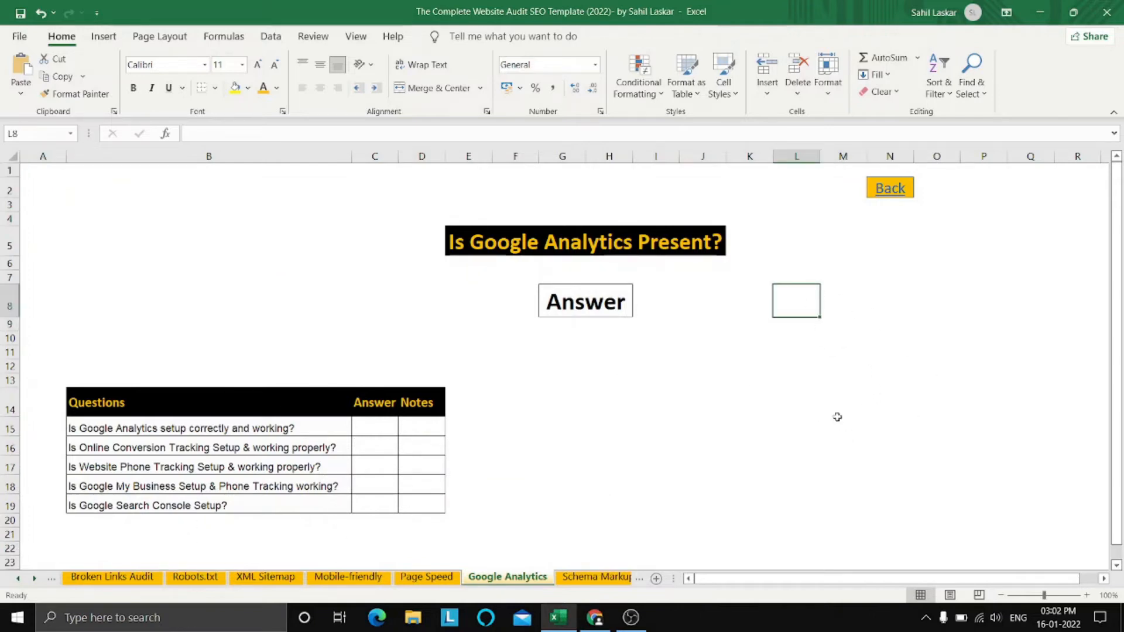
pyautogui.click(841, 400)
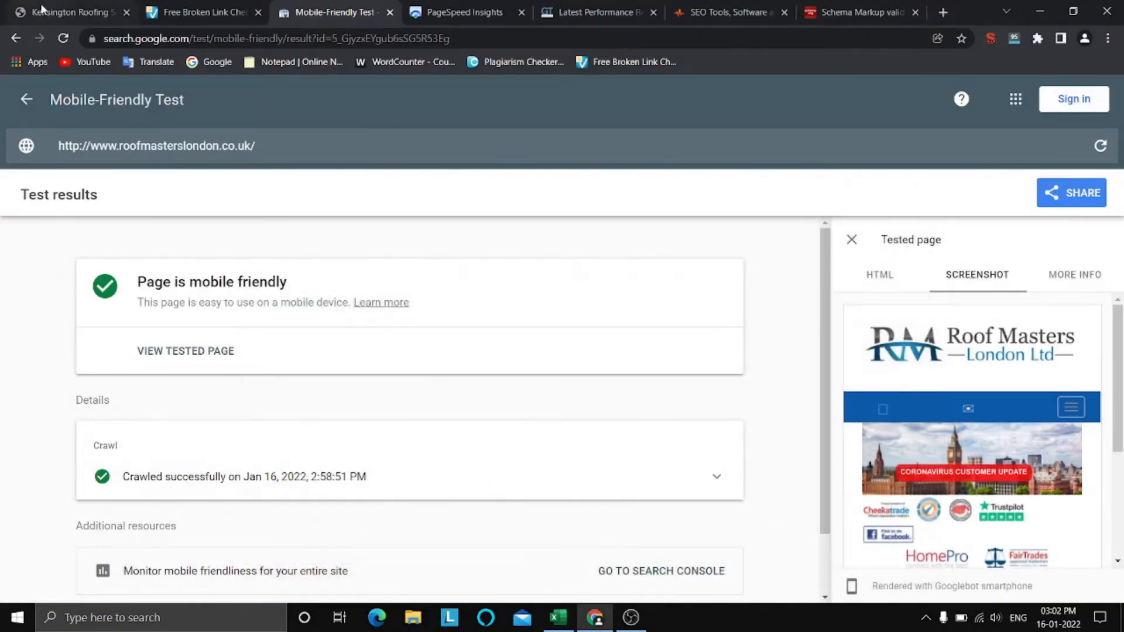
# In Chrome, open the page source of the roofmasterslondon.co.uk home page and search it for "analytics".
pyautogui.click(69, 11)
pyautogui.rightClick(55, 259)
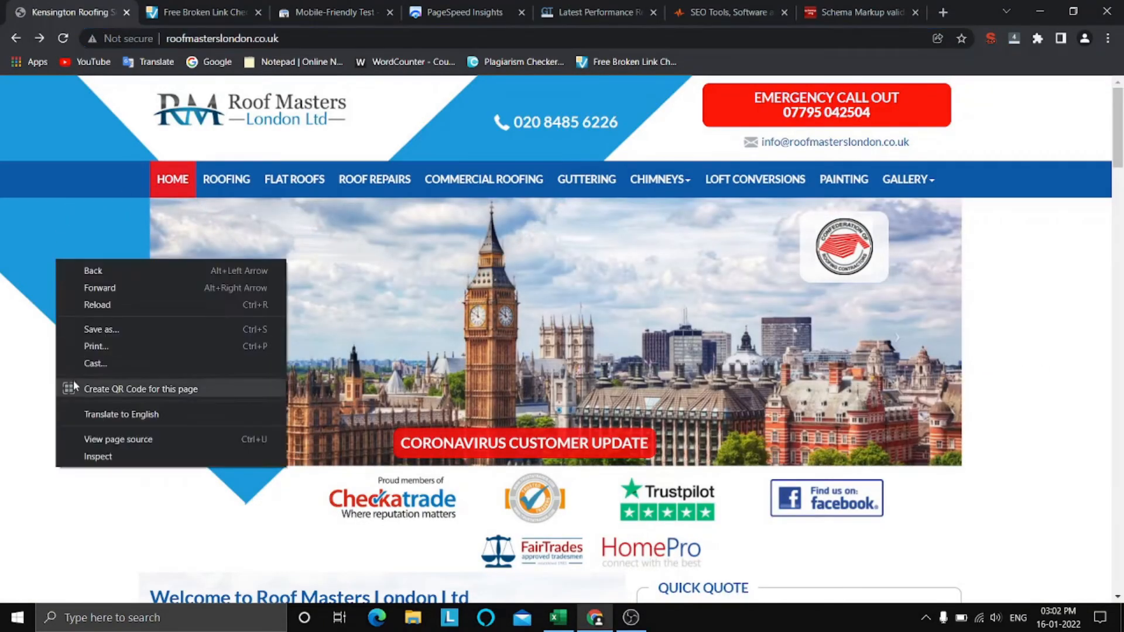
pyautogui.click(81, 441)
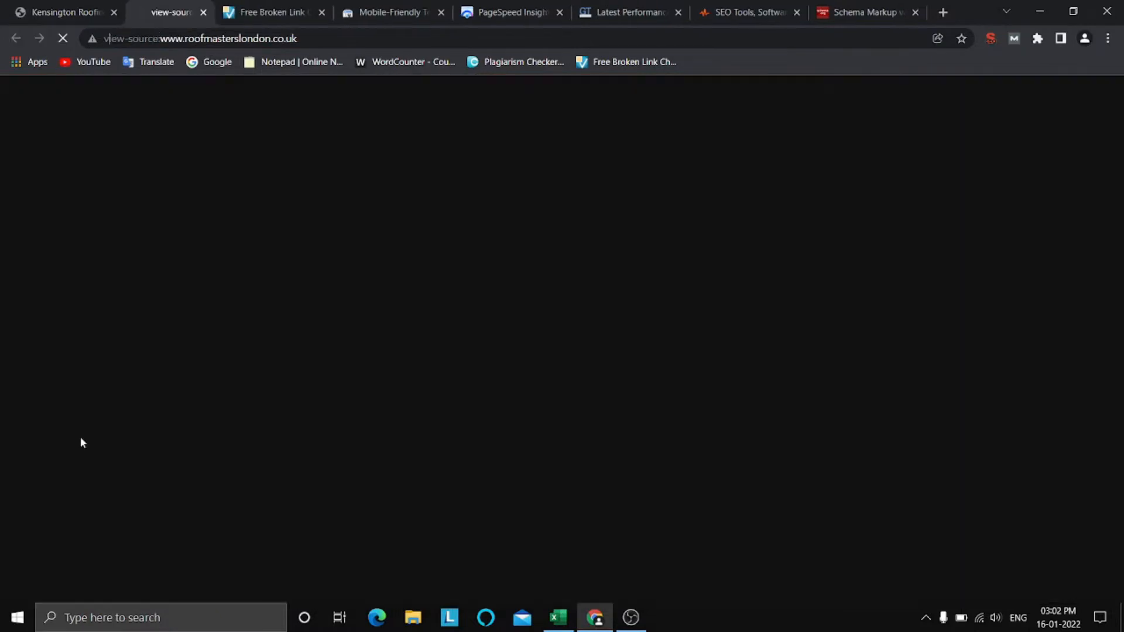
pyautogui.hotkey('ctrl', 'f')
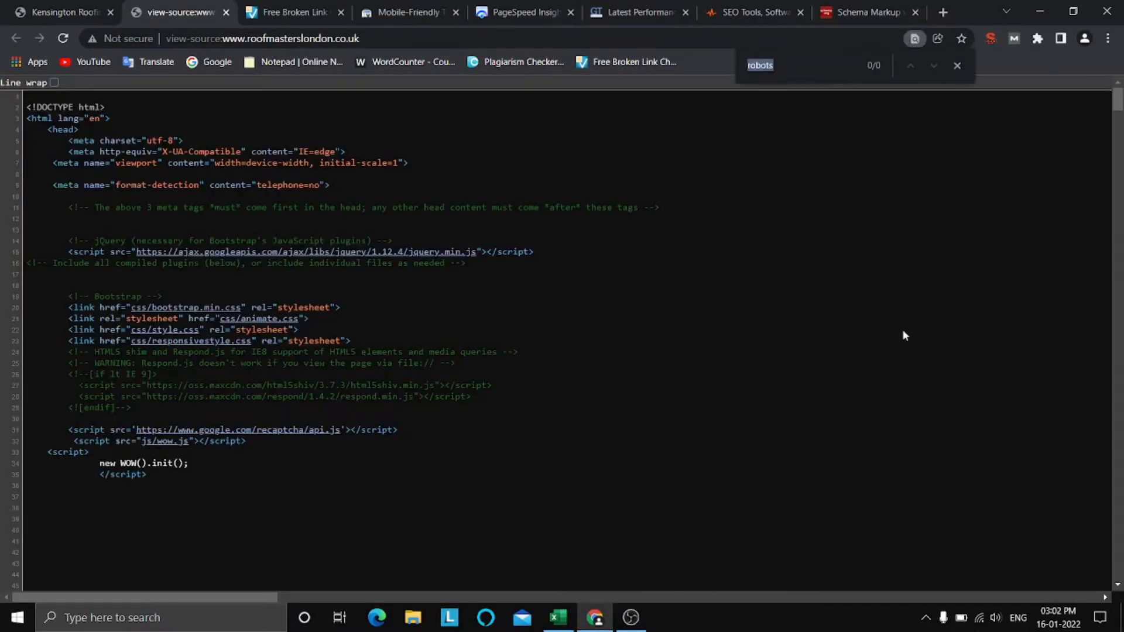
pyautogui.write('analytics')
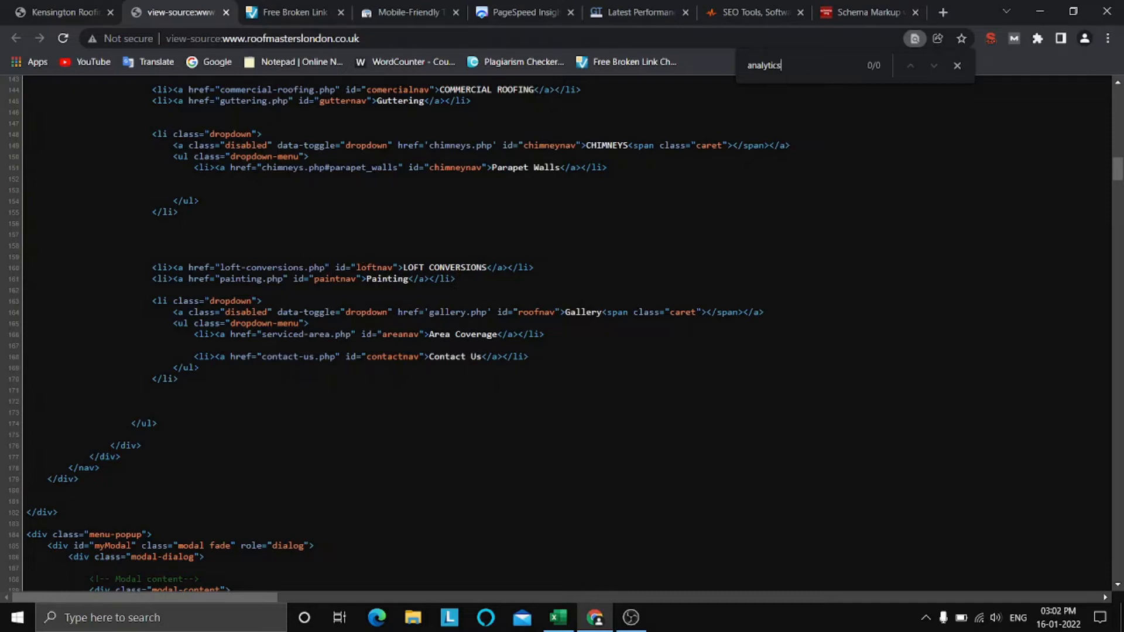
pyautogui.scroll(-3, 630, 245)
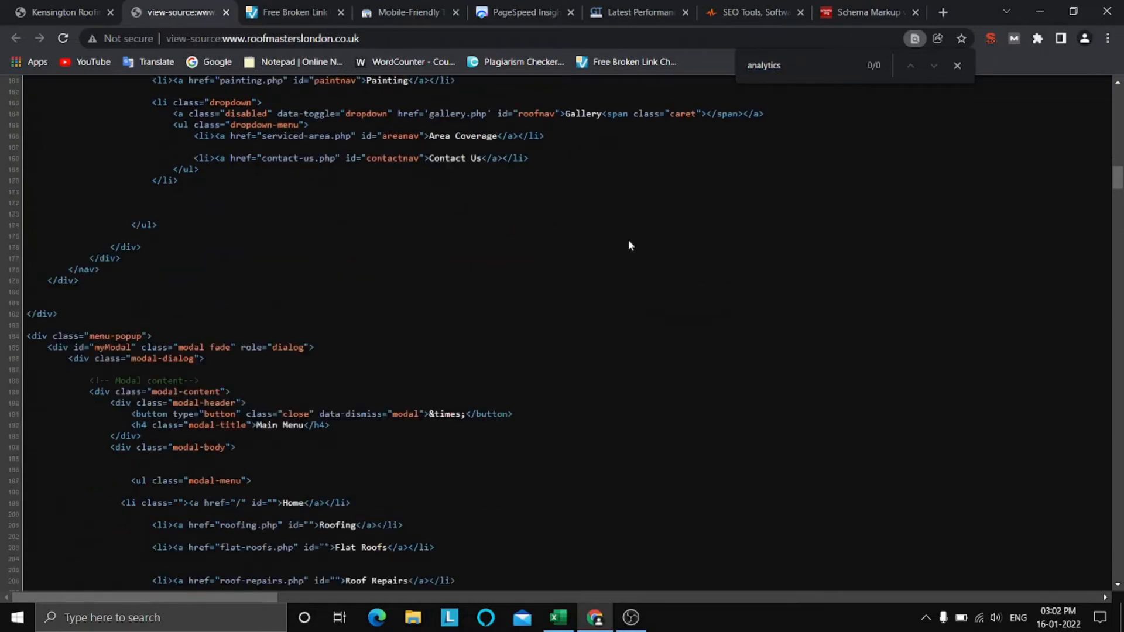
pyautogui.scroll(4, 630, 245)
pyautogui.scroll(-4, 630, 245)
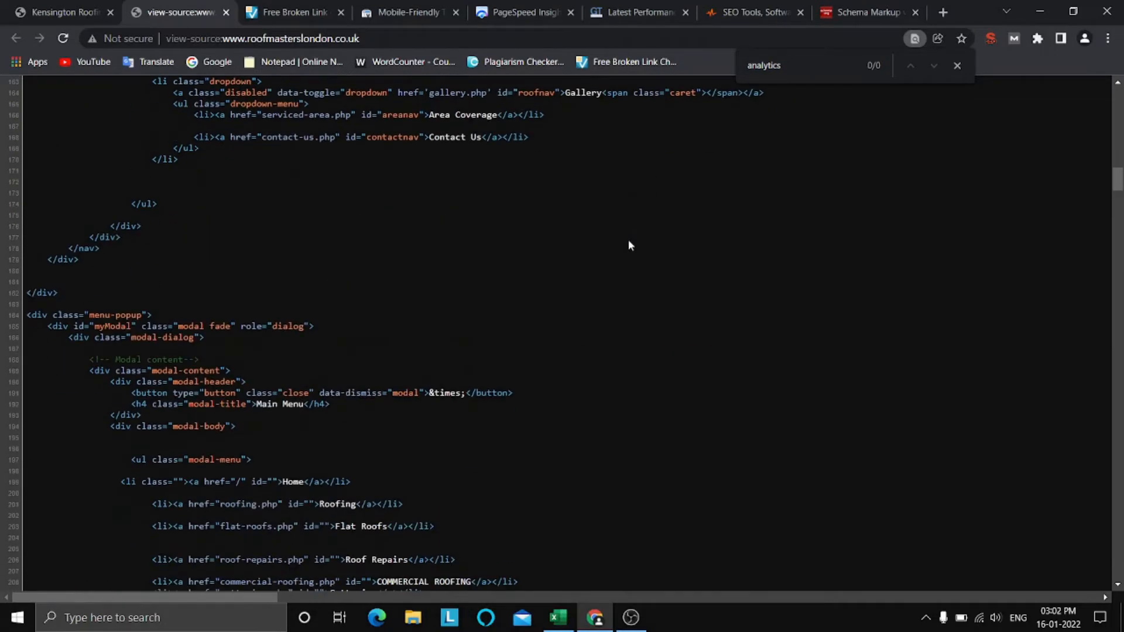
pyautogui.scroll(3, 631, 245)
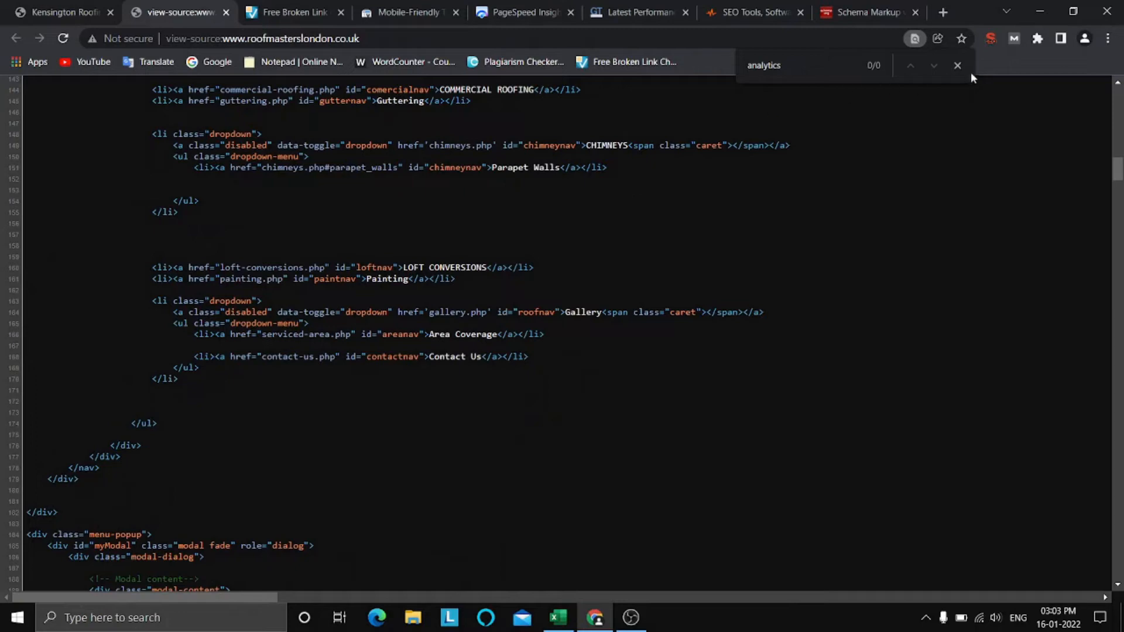
pyautogui.click(958, 65)
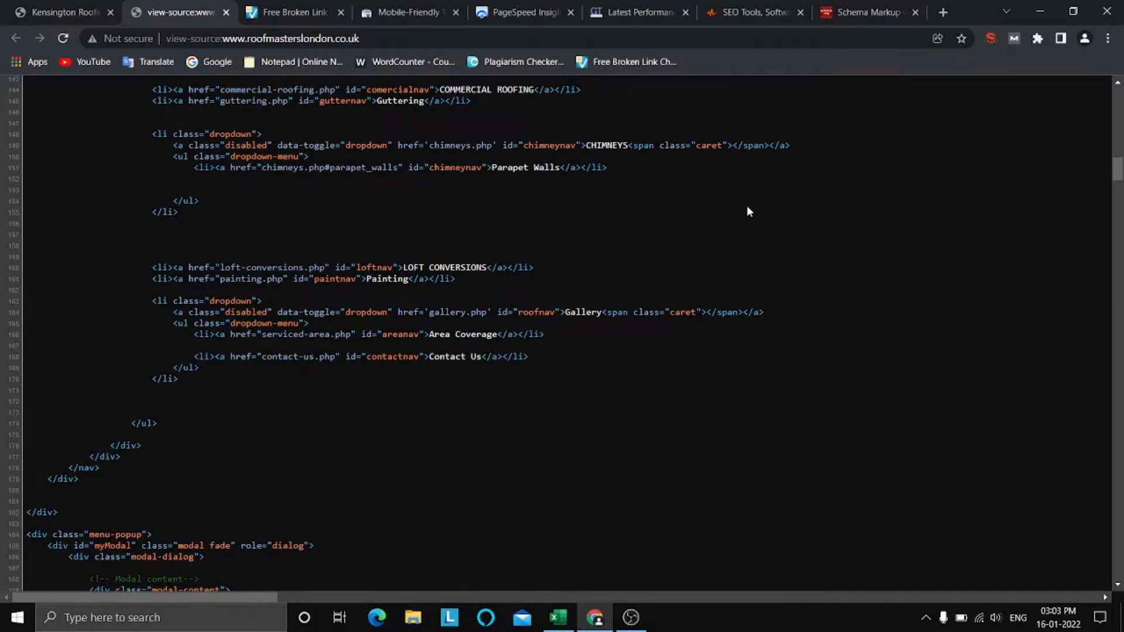
pyautogui.scroll(3, 739, 212)
# Search the SEO Site Checkup report for "analytics" and go to its Google Analytics Test result.
pyautogui.click(729, 6)
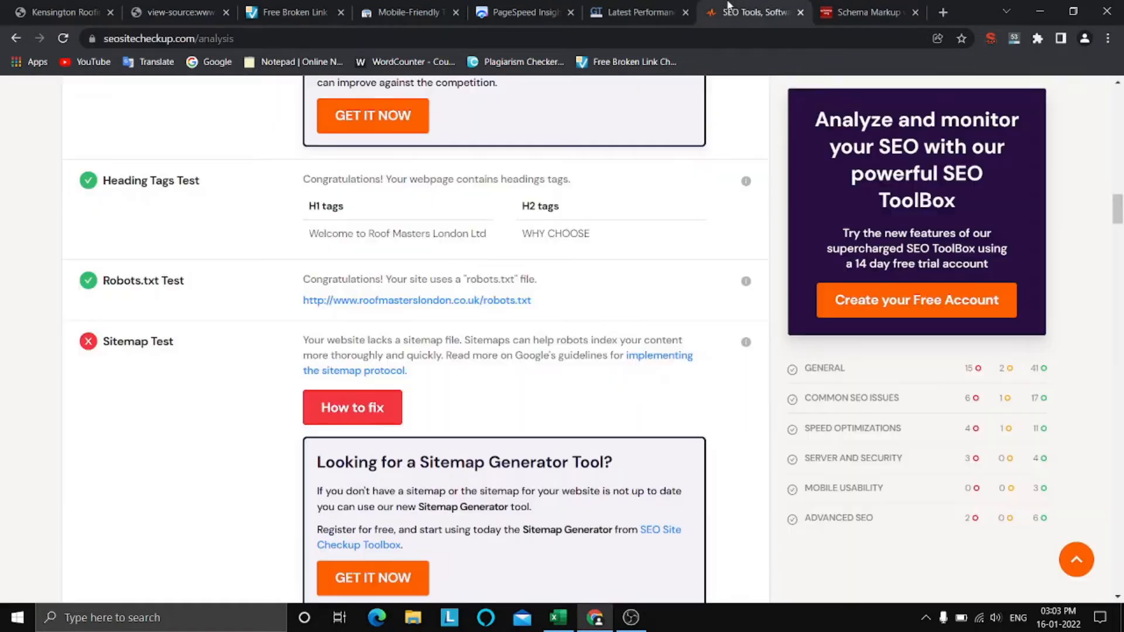
pyautogui.scroll(3, 424, 274)
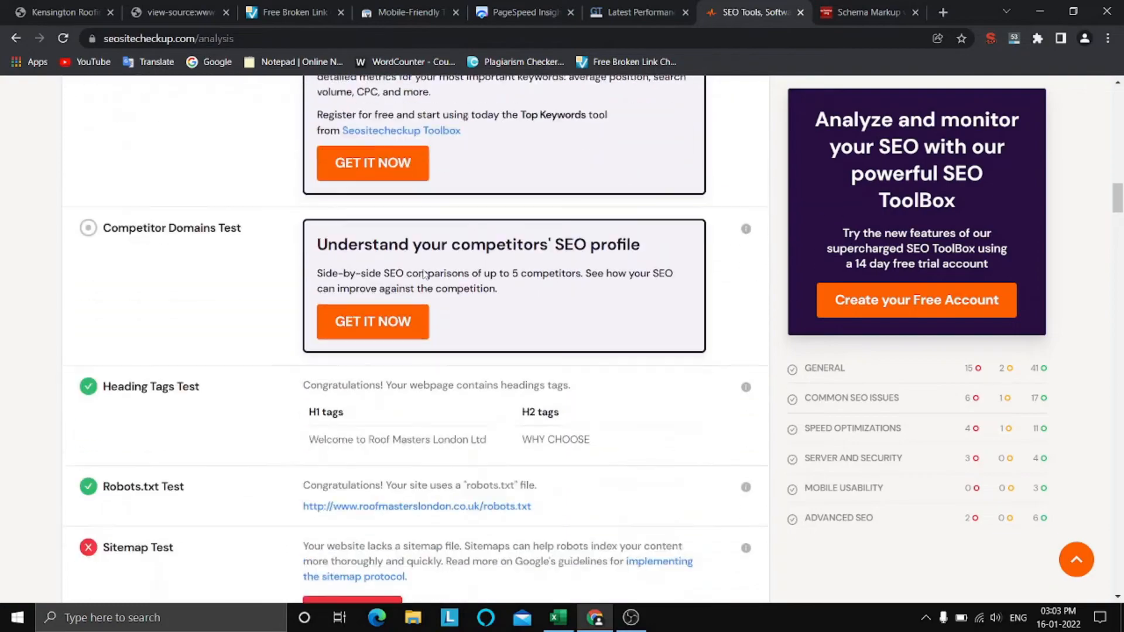
pyautogui.scroll(4, 1123, 315)
pyautogui.scroll(10, 1123, 220)
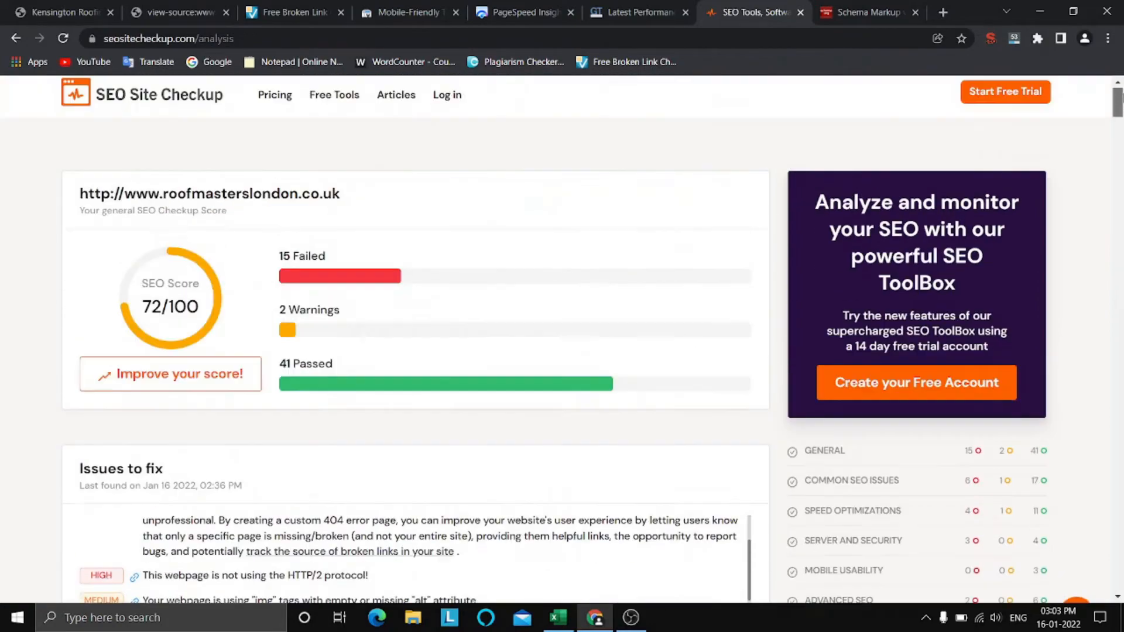
pyautogui.hotkey('ctrl', 'f')
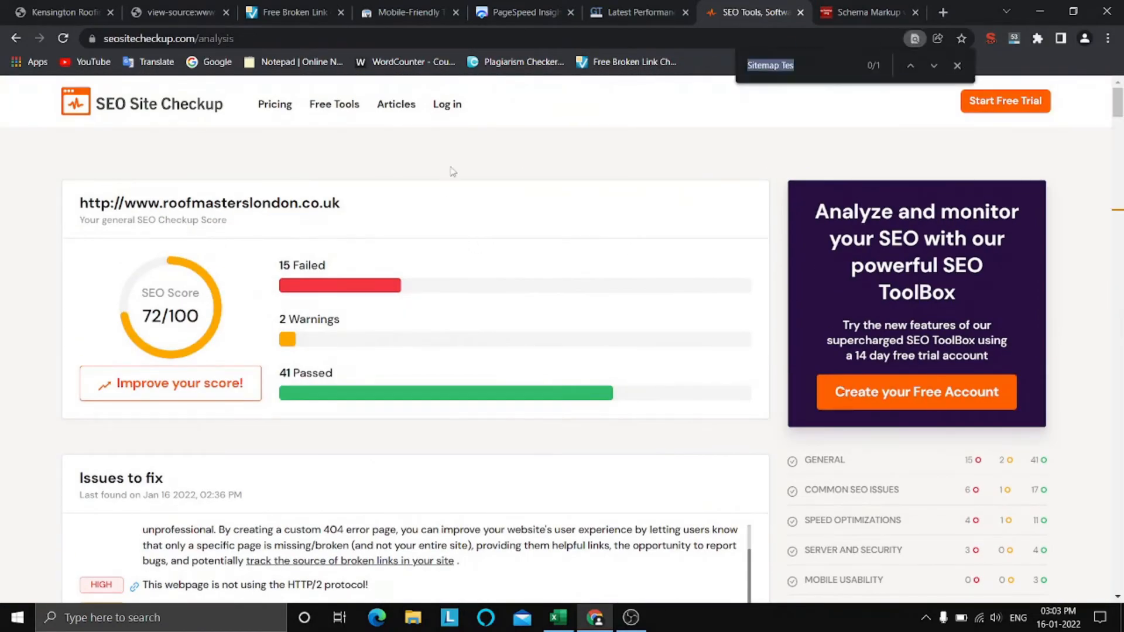
pyautogui.write('analytics')
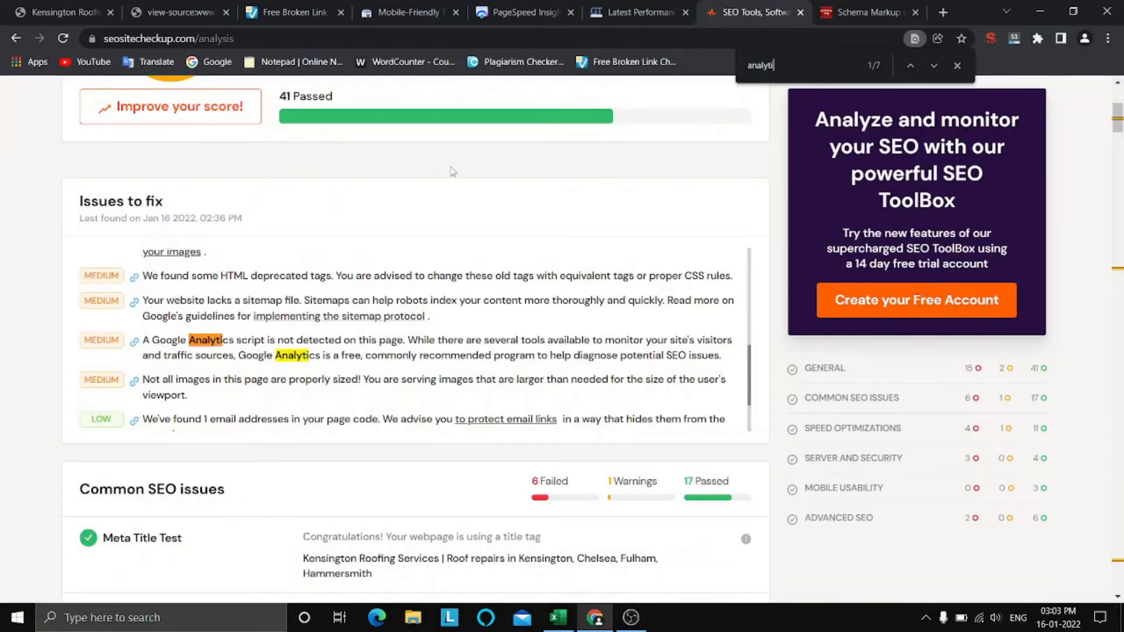
pyautogui.press('Return')
pyautogui.press('Return')
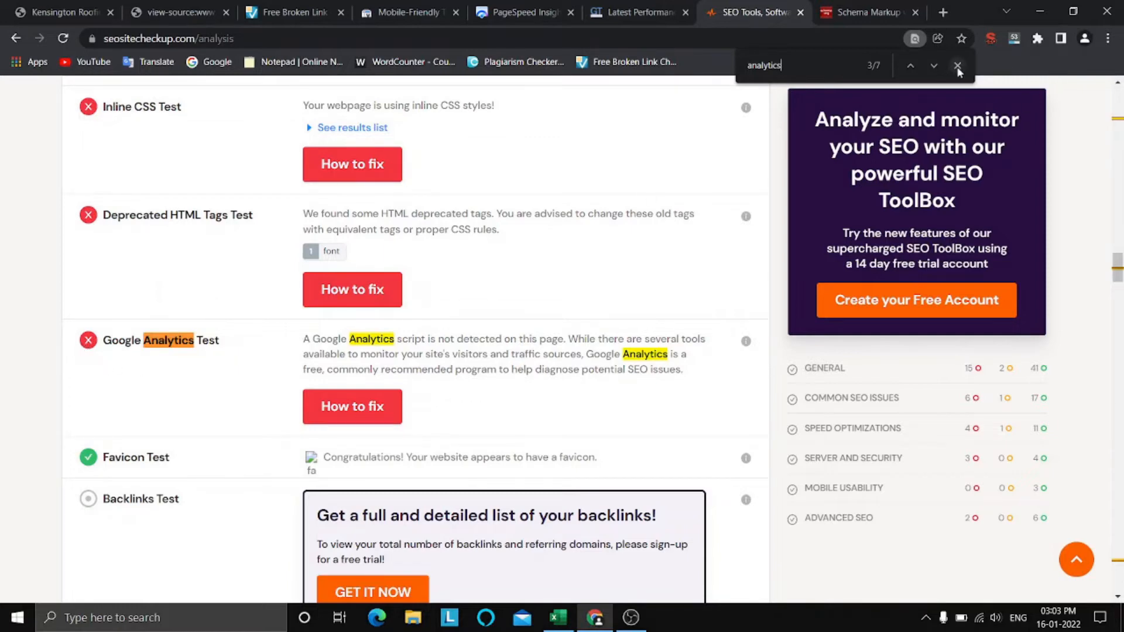
pyautogui.click(958, 67)
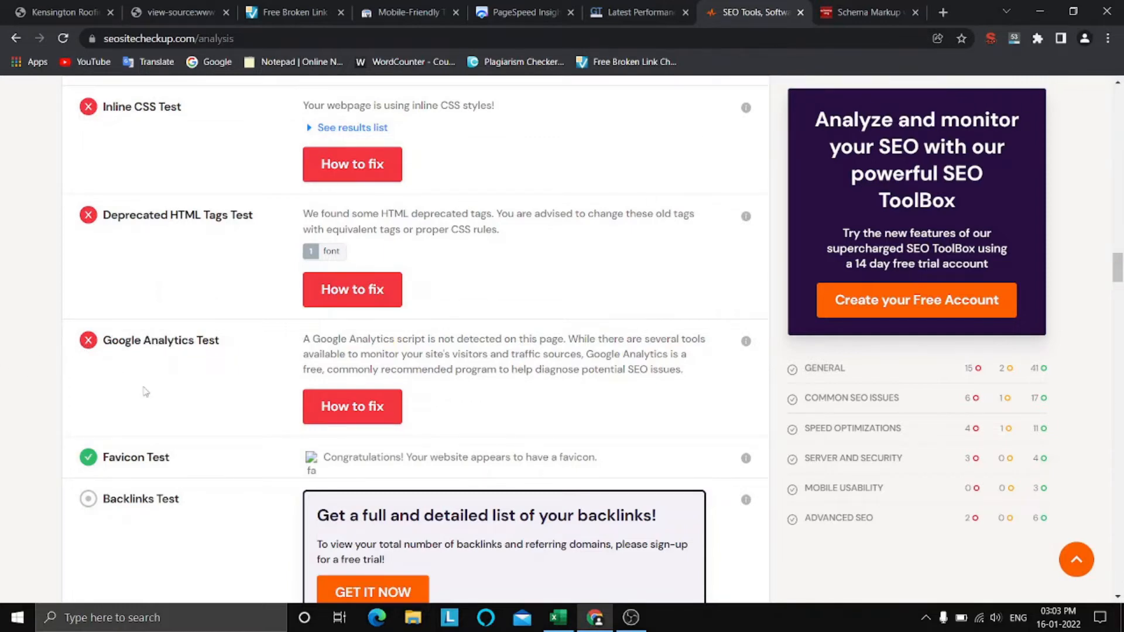
# Capture a snip of the Google Analytics Test result and save it to the Desktop as "Google analytics test".
pyautogui.press('super+shift+s')
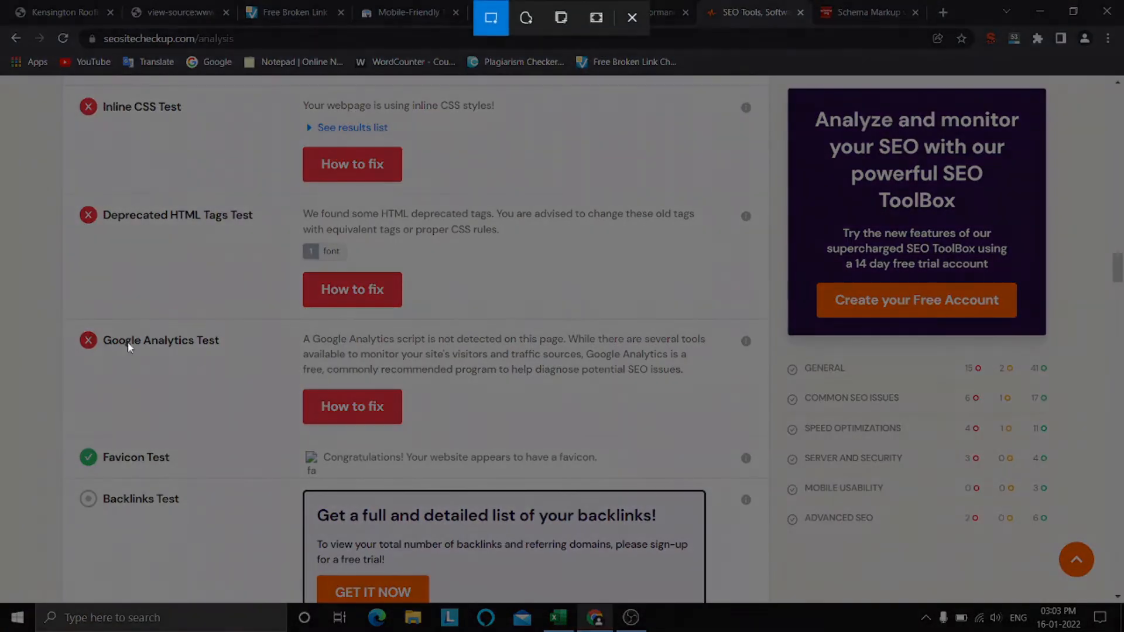
pyautogui.moveTo(69, 323); pyautogui.dragTo(715, 385)
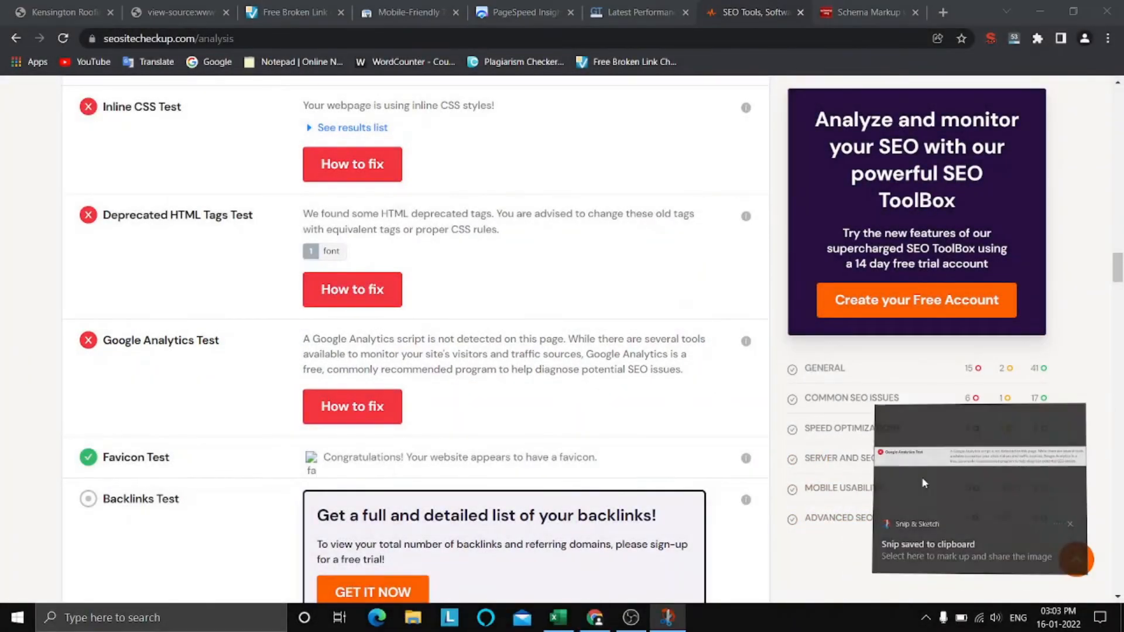
pyautogui.click(924, 484)
pyautogui.click(675, 38)
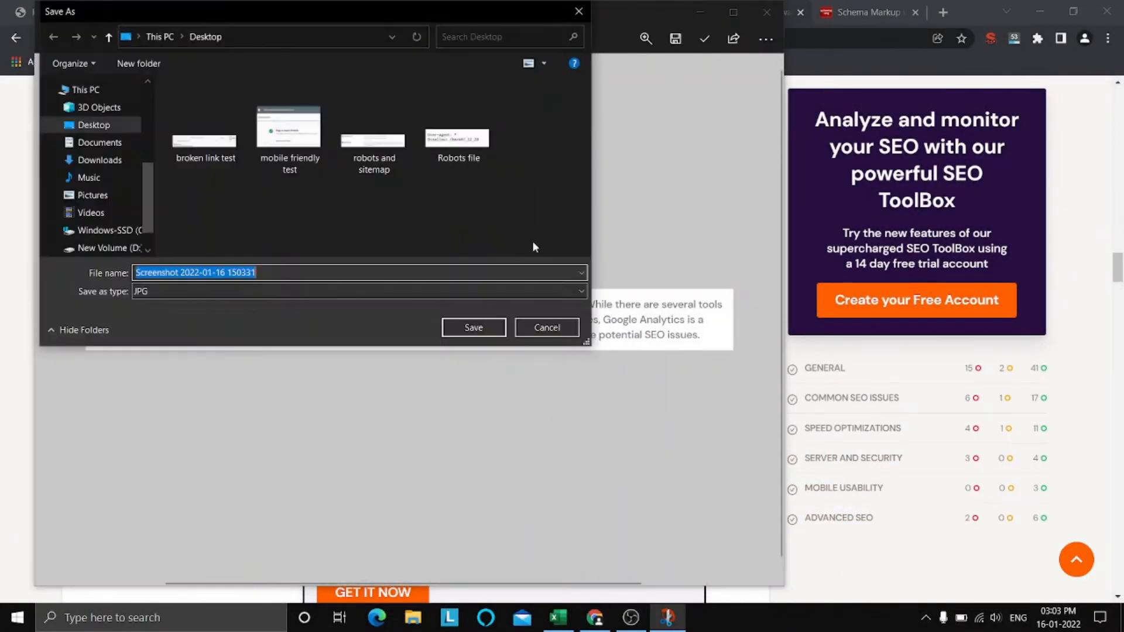
pyautogui.write('Goog')
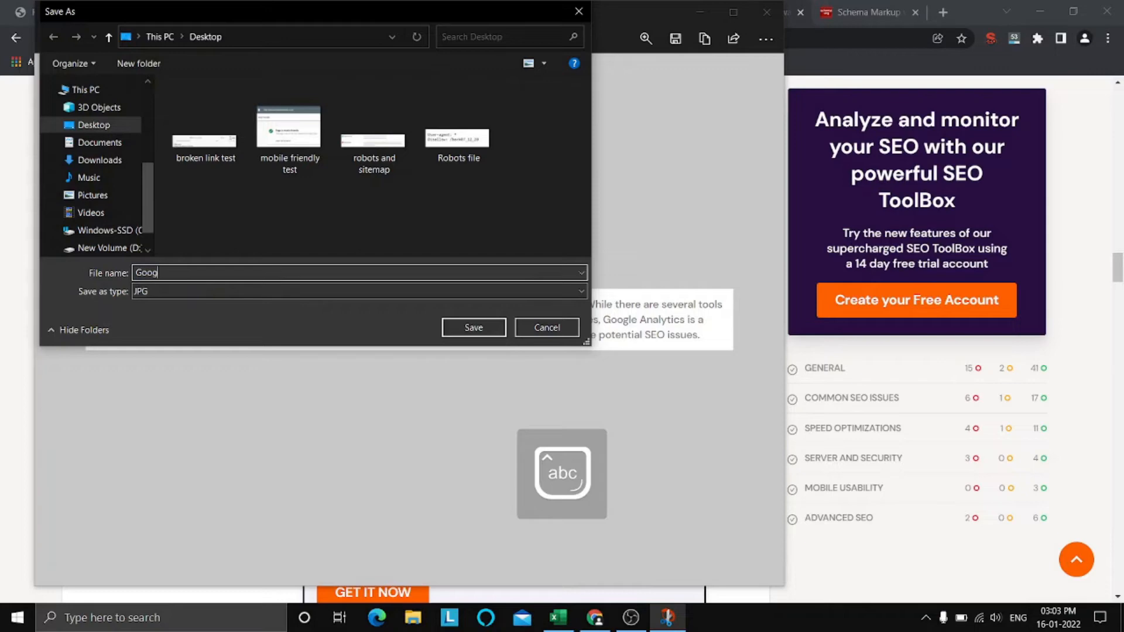
pyautogui.write('le analyti')
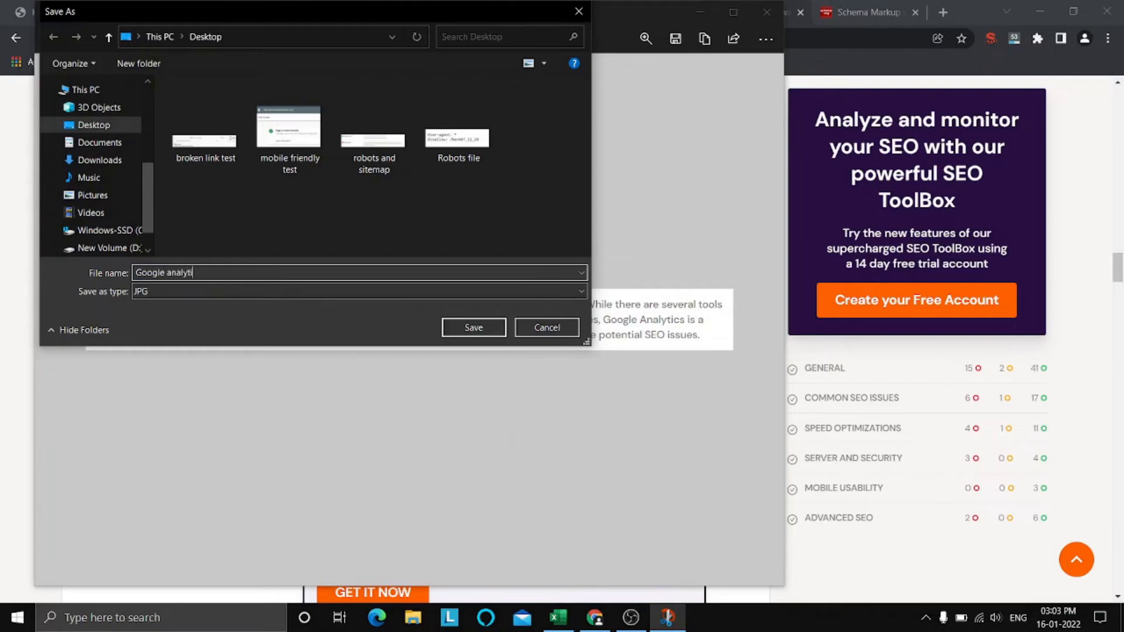
pyautogui.write('cs test')
pyautogui.press('Return')
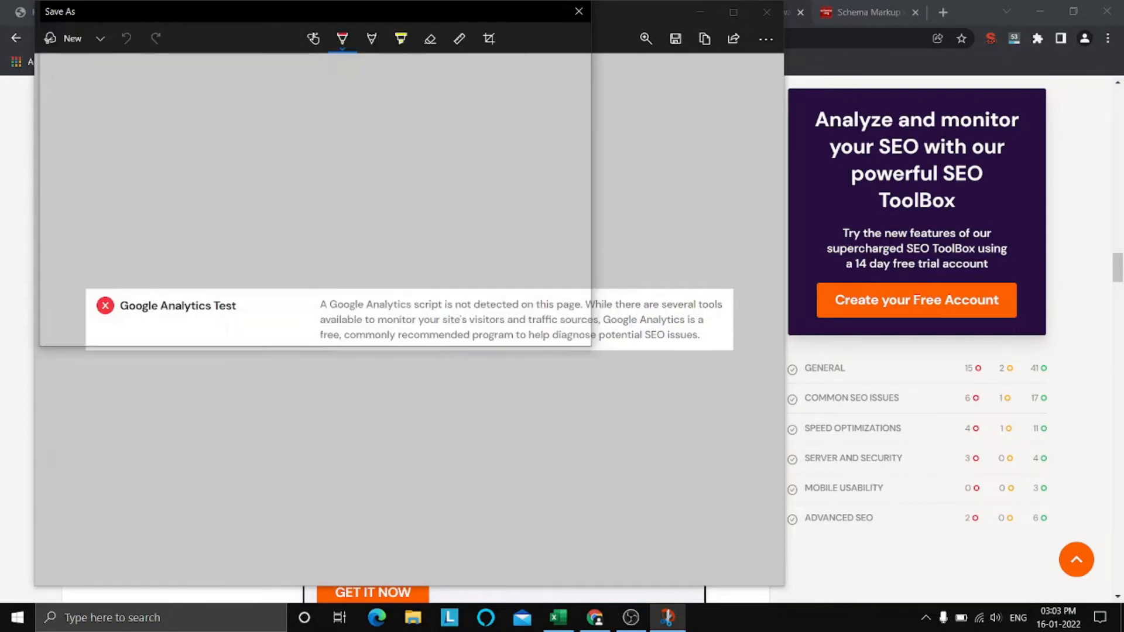
pyautogui.click(765, 13)
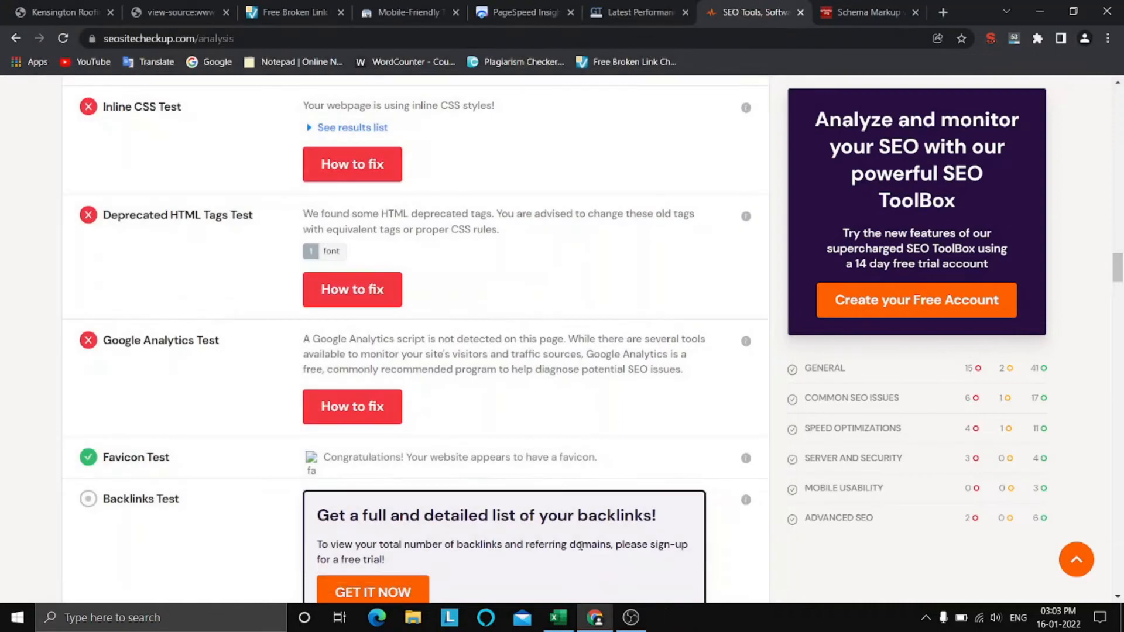
# In Excel, replace the Answer placeholder under "Is Google Analytics Present?" with No.
pyautogui.click(558, 618)
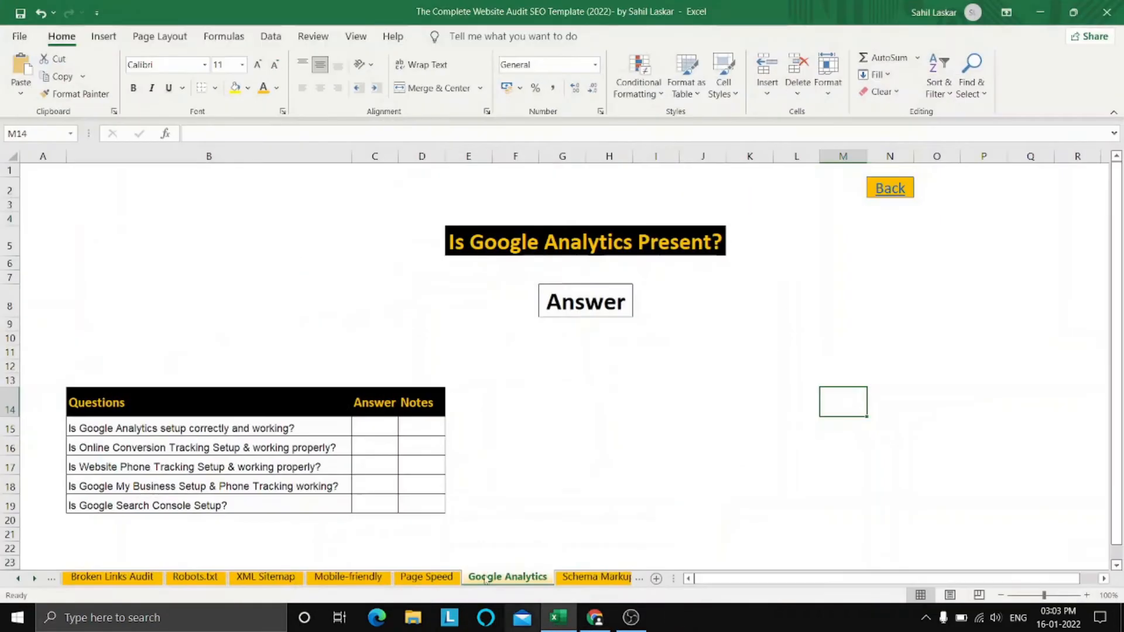
pyautogui.doubleClick(585, 302)
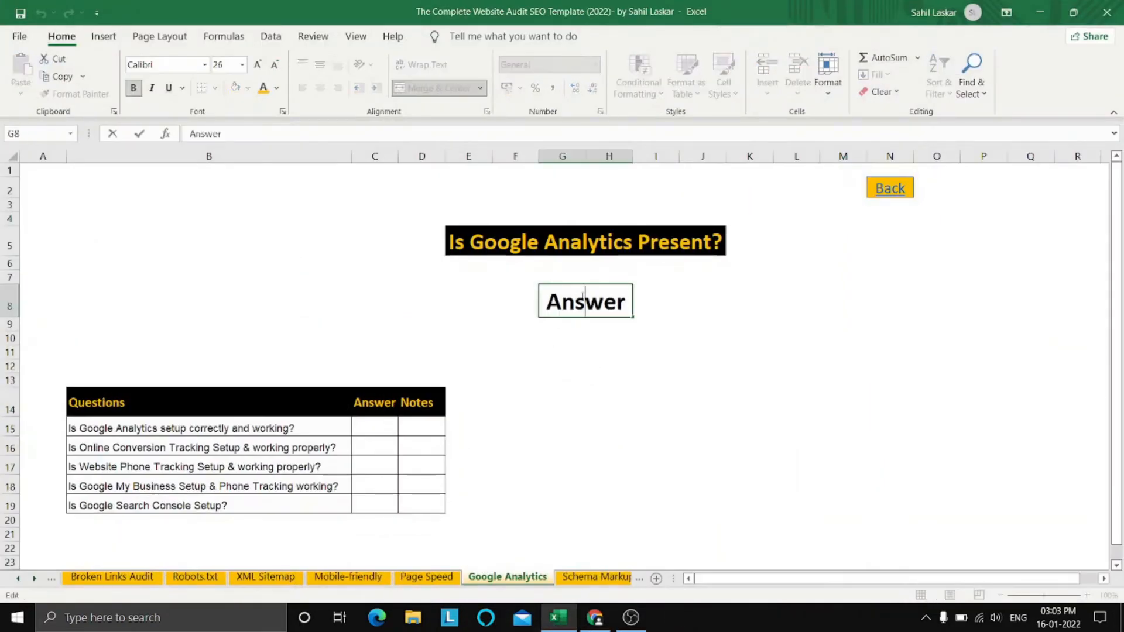
pyautogui.doubleClick(583, 296)
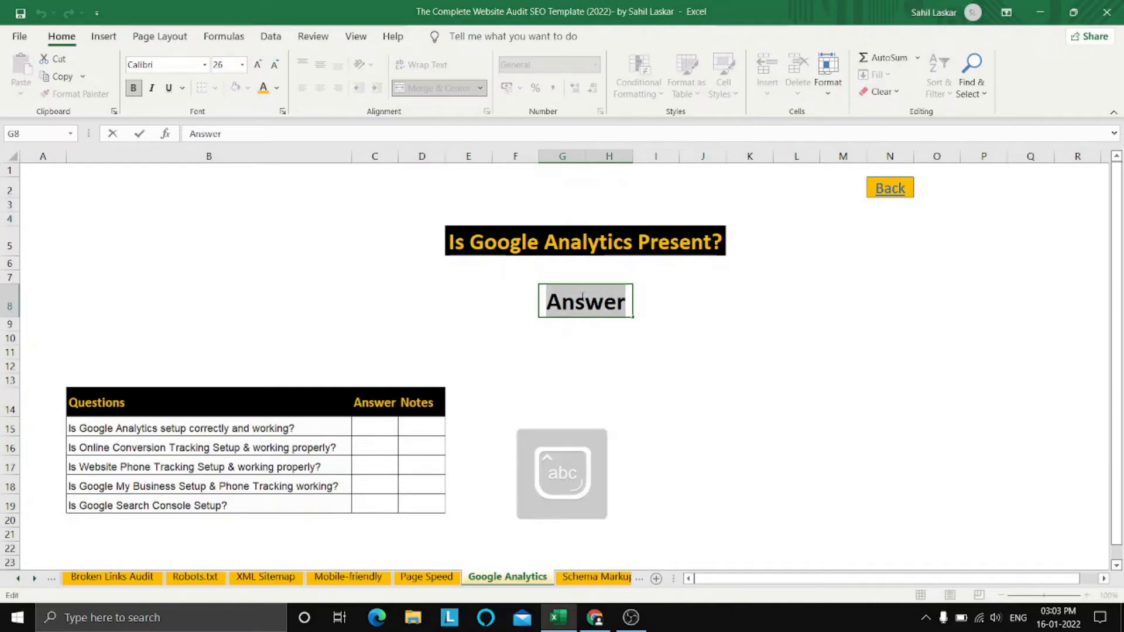
pyautogui.write('n')
pyautogui.press('capslock')
pyautogui.write('OP')
pyautogui.press('BackSpace')
pyautogui.press('BackSpace')
pyautogui.press('BackSpace')
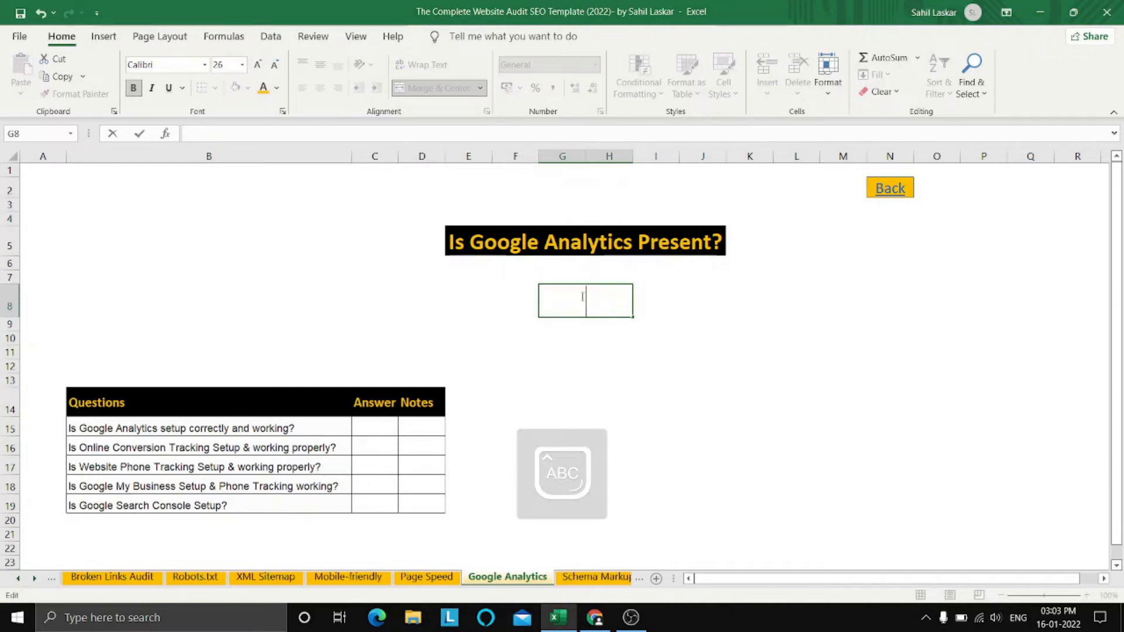
pyautogui.write('N')
pyautogui.press('capslock')
pyautogui.write('o')
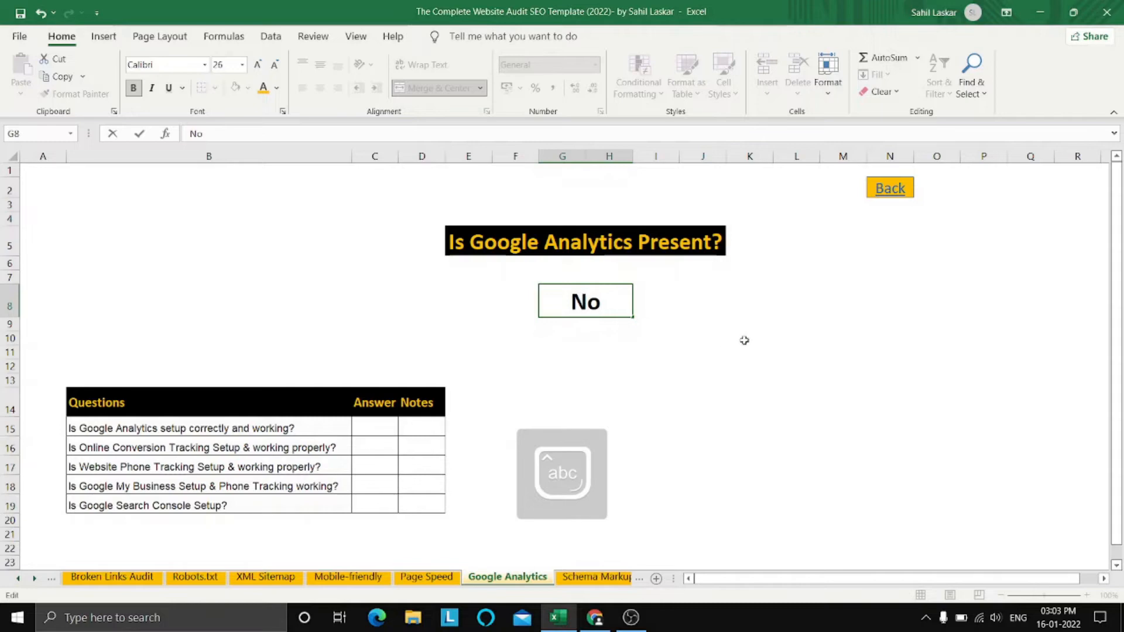
pyautogui.click(796, 324)
pyautogui.click(687, 365)
# Insert the "Google analytics test" picture from the Desktop and position it below the No answer, beside the questions table.
pyautogui.click(606, 350)
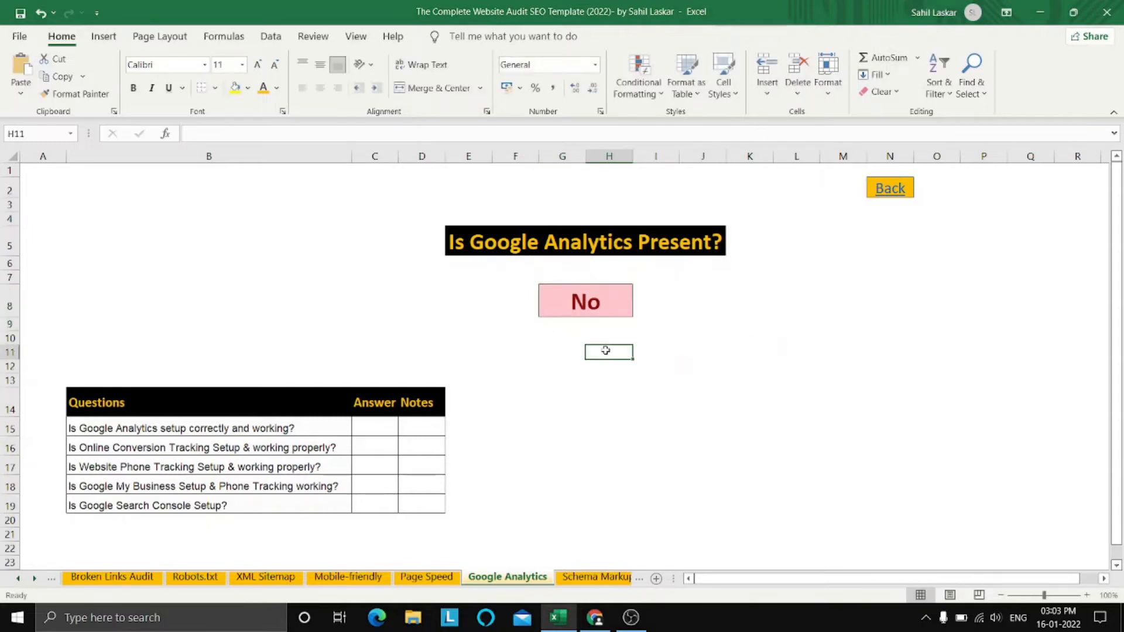
pyautogui.click(103, 36)
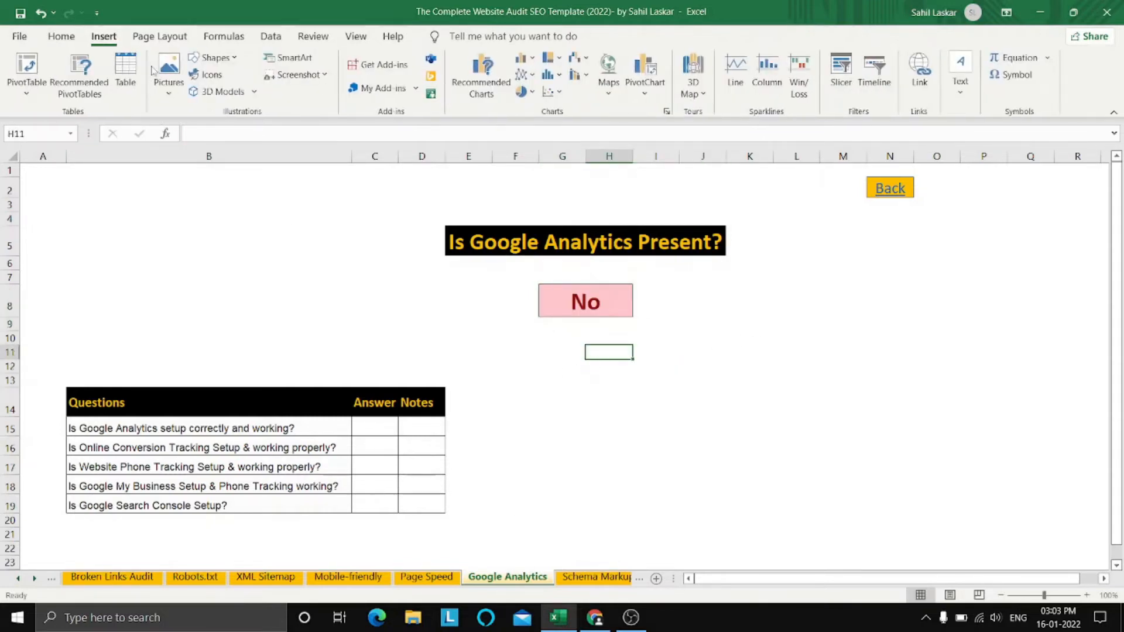
pyautogui.click(169, 93)
pyautogui.click(218, 144)
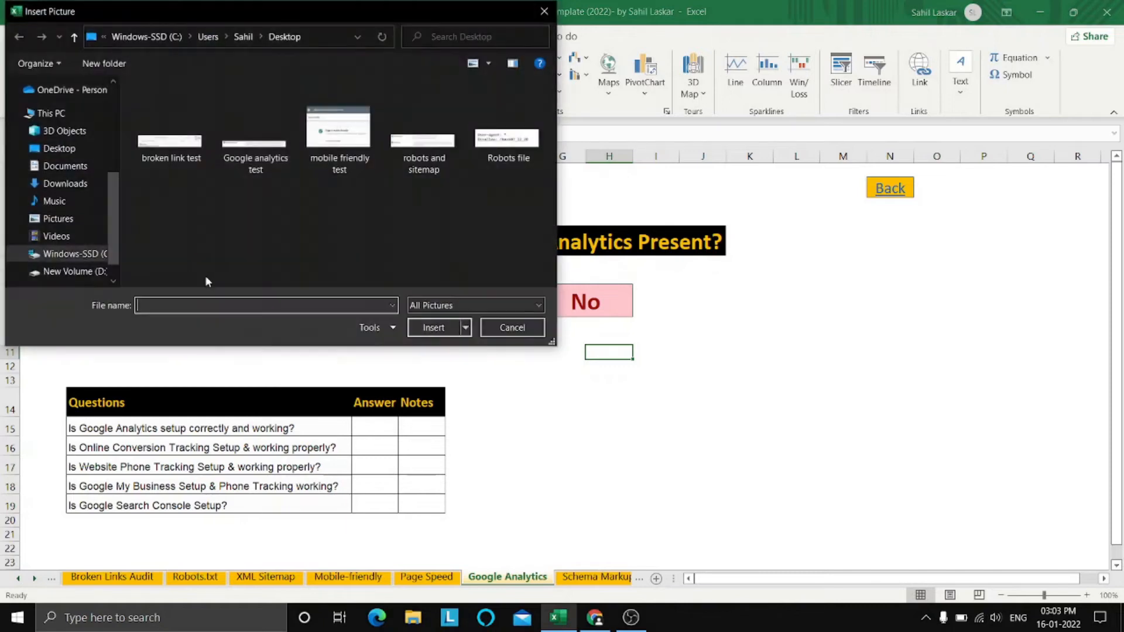
pyautogui.click(256, 171)
pyautogui.click(437, 329)
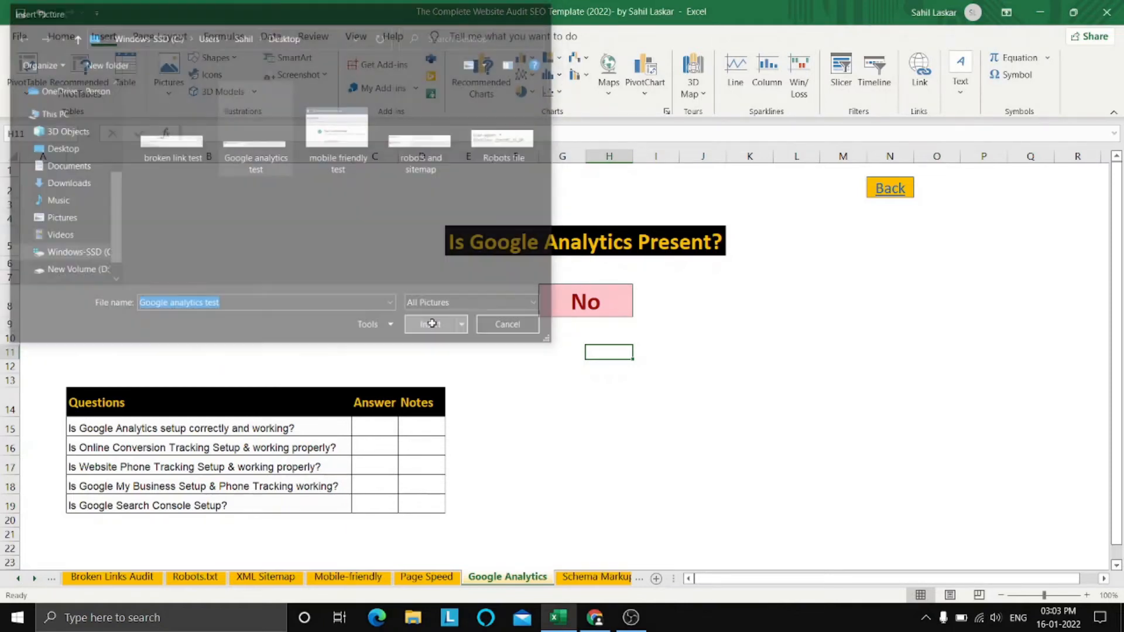
pyautogui.moveTo(816, 378); pyautogui.dragTo(765, 376)
pyautogui.moveTo(1076, 401); pyautogui.dragTo(1001, 394)
pyautogui.moveTo(859, 366); pyautogui.dragTo(909, 359)
pyautogui.click(917, 465)
pyautogui.click(807, 469)
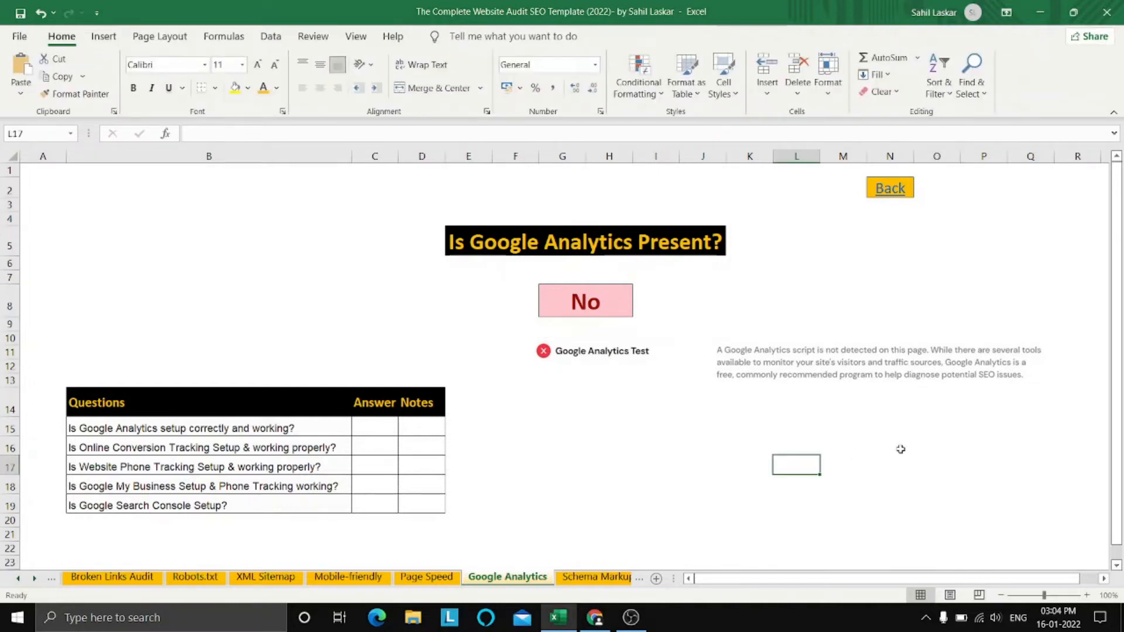
pyautogui.click(931, 443)
pyautogui.scroll(-1, 742, 473)
pyautogui.scroll(1, 741, 472)
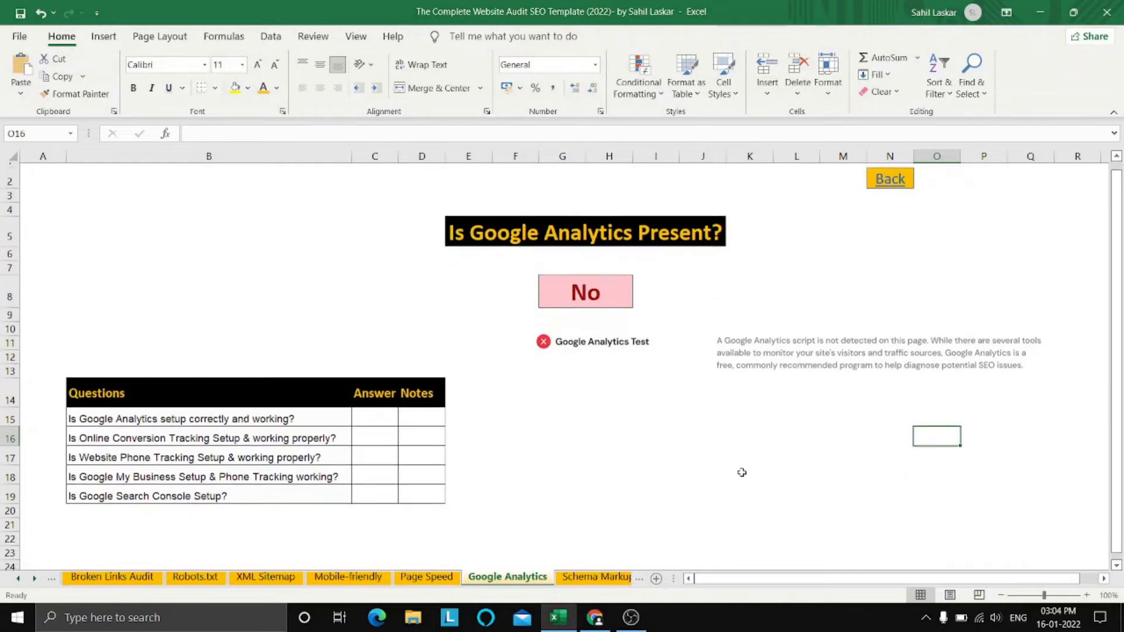
# Answer No to the Google Analytics setup, Online Conversion Tracking and Website Phone Tracking questions in C15 to C17.
pyautogui.click(366, 428)
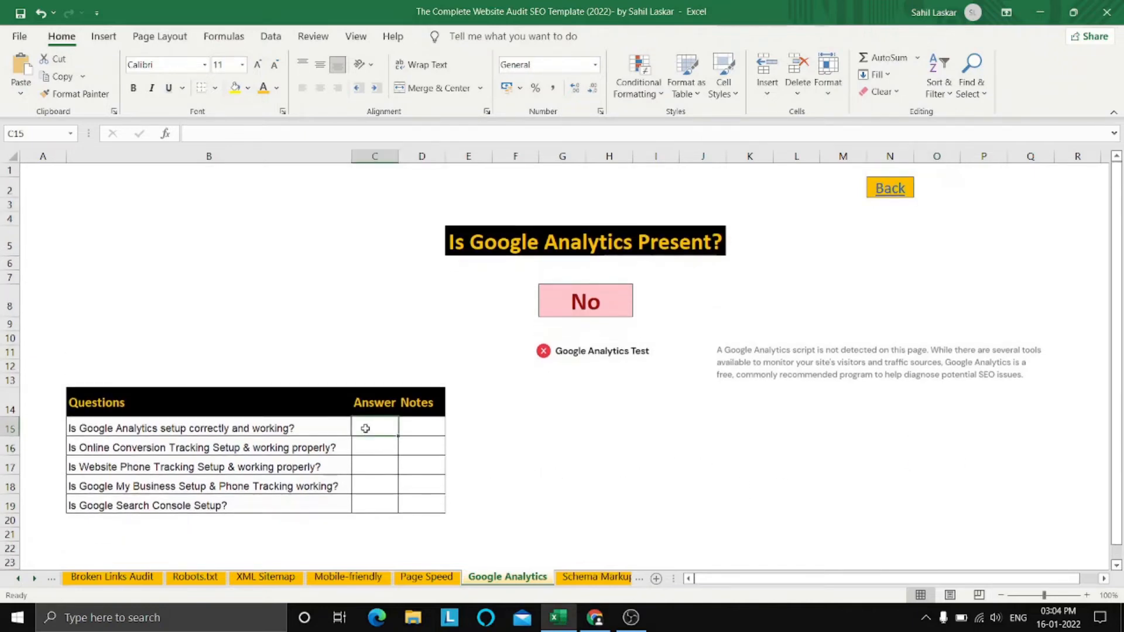
pyautogui.write('No')
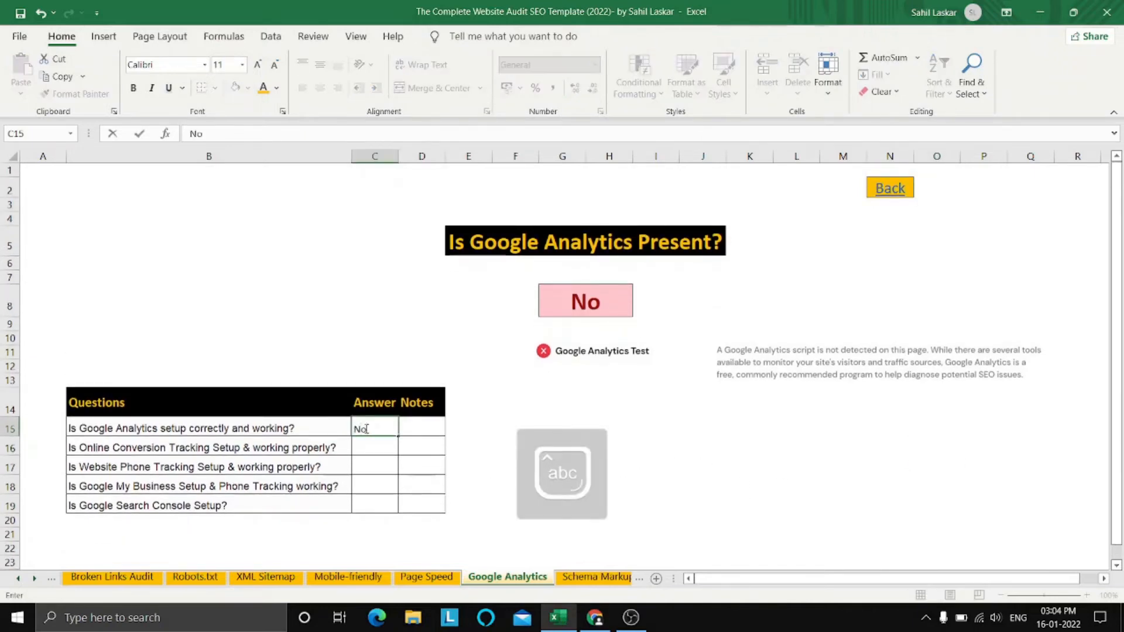
pyautogui.press('Return')
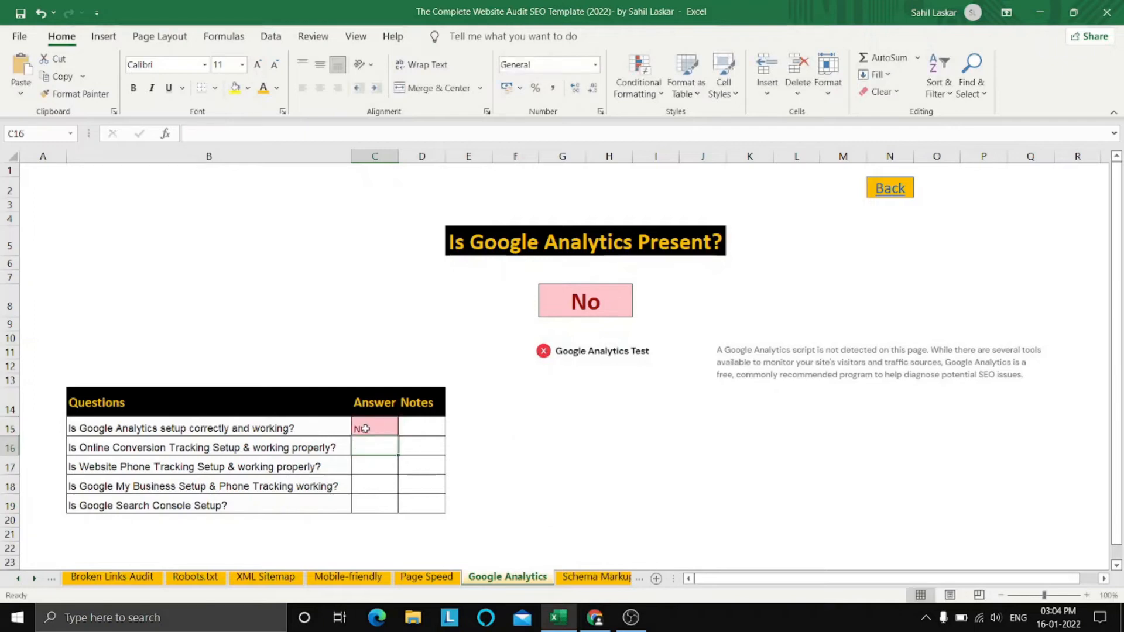
pyautogui.write('No')
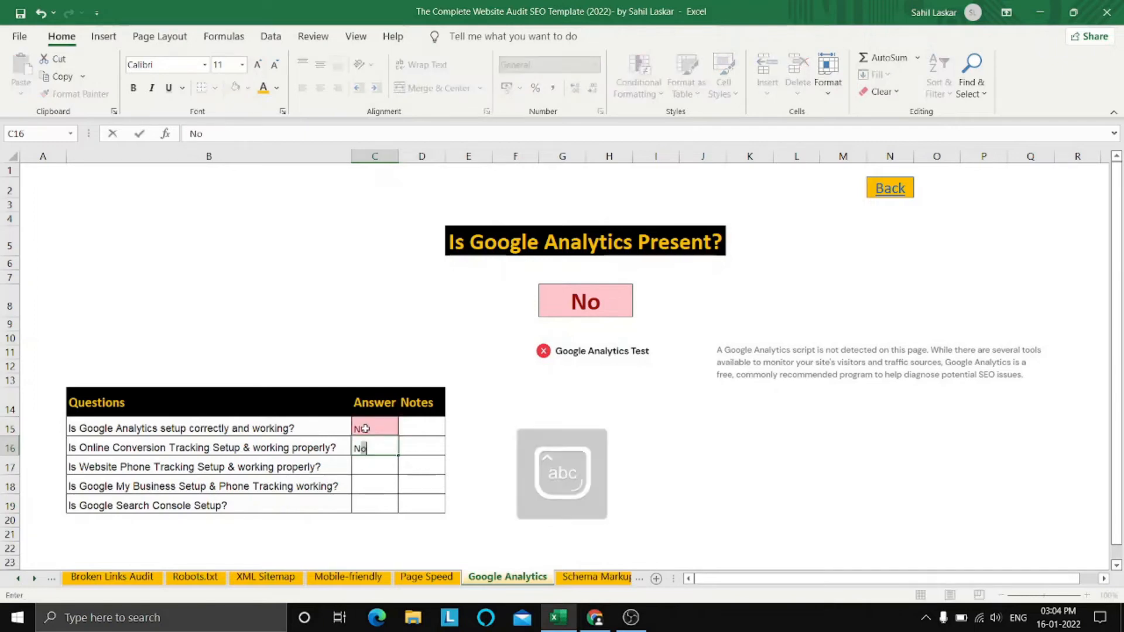
pyautogui.press('Return')
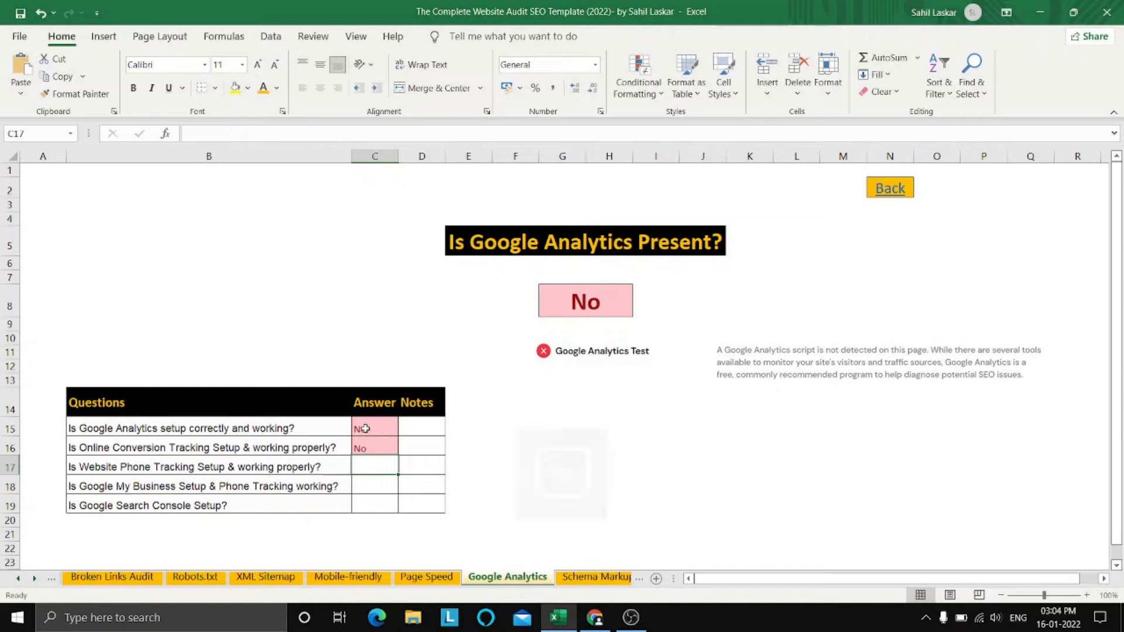
pyautogui.press('capslock')
pyautogui.press('capslock')
pyautogui.write('No')
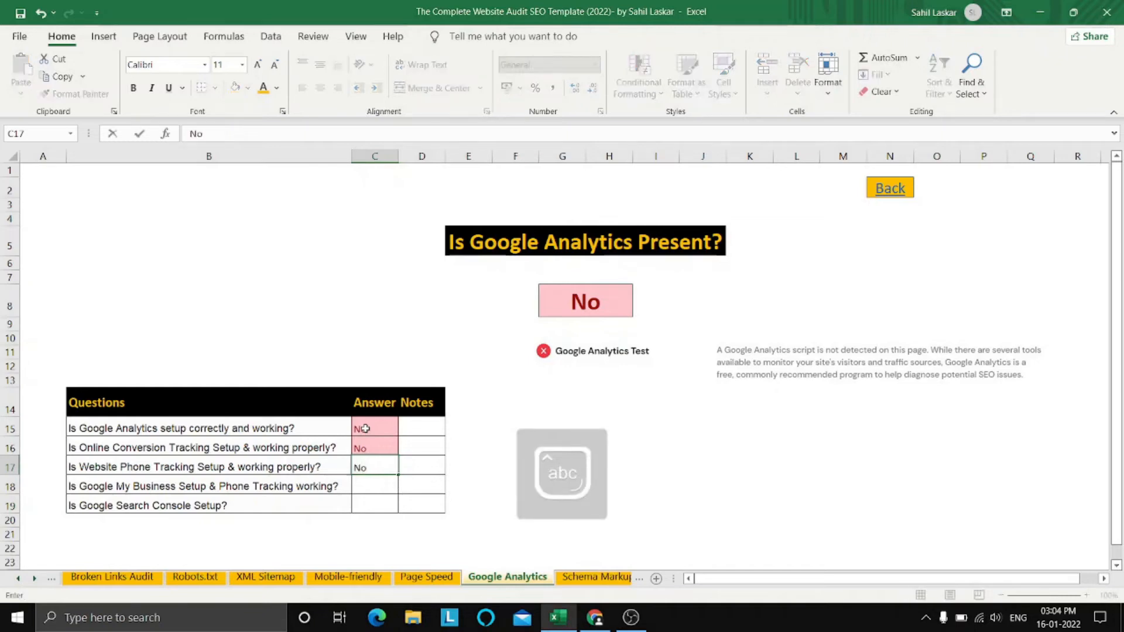
pyautogui.hotkey('ctrl', 'Return')
pyautogui.press('Down')
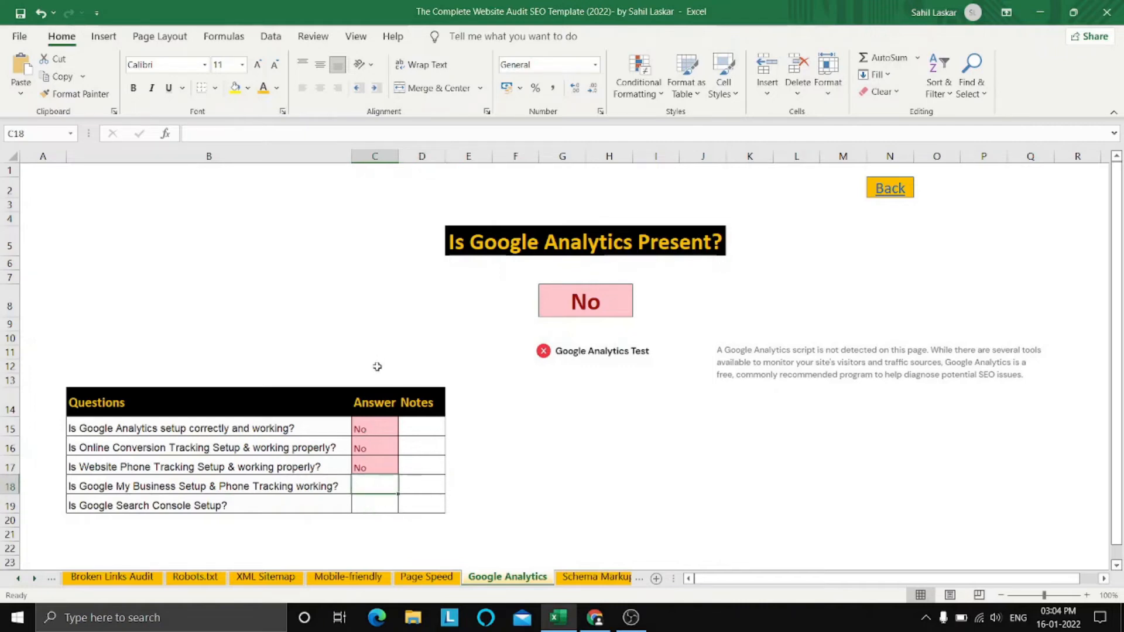
# Switch to Chrome and search Google for "roof masters london ltd" in a new tab.
pyautogui.click(595, 618)
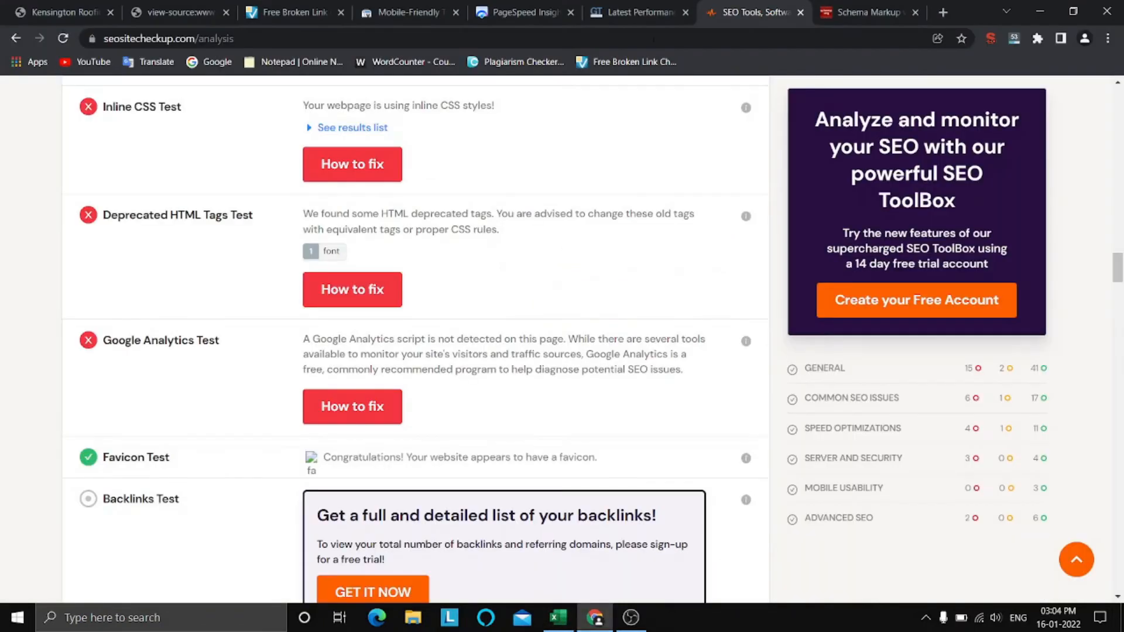
pyautogui.click(75, 6)
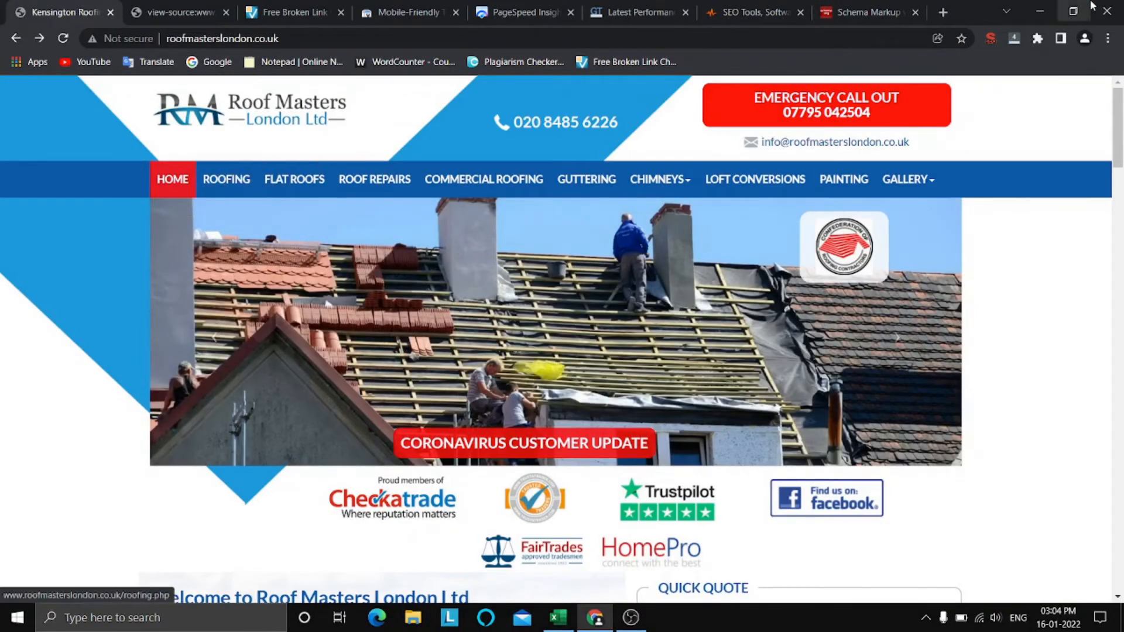
pyautogui.click(944, 12)
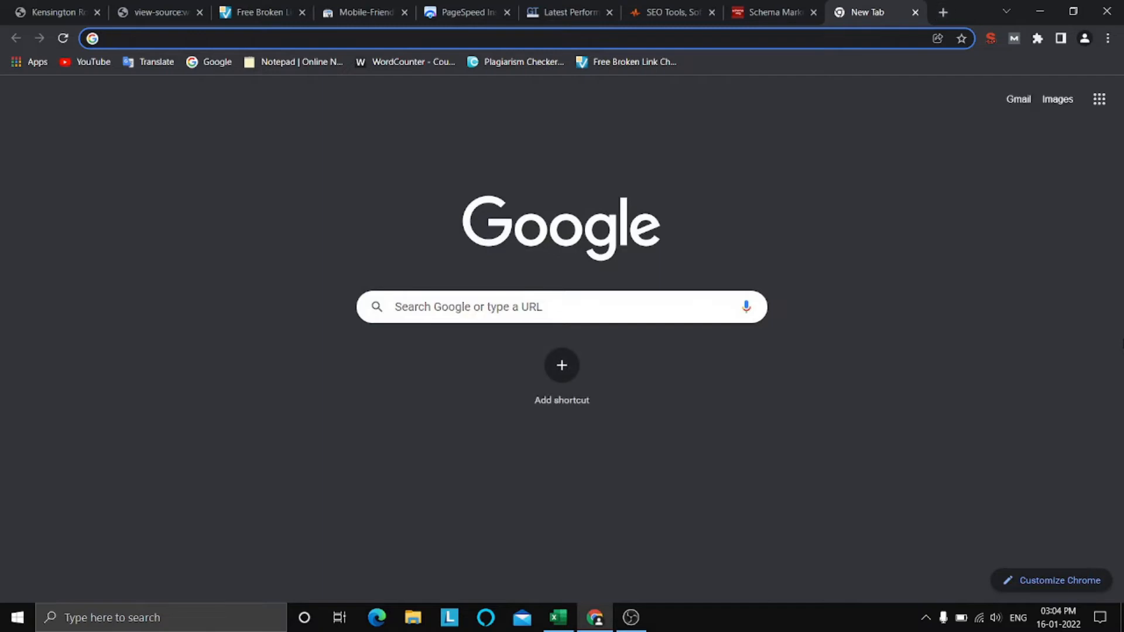
pyautogui.write('roof maste')
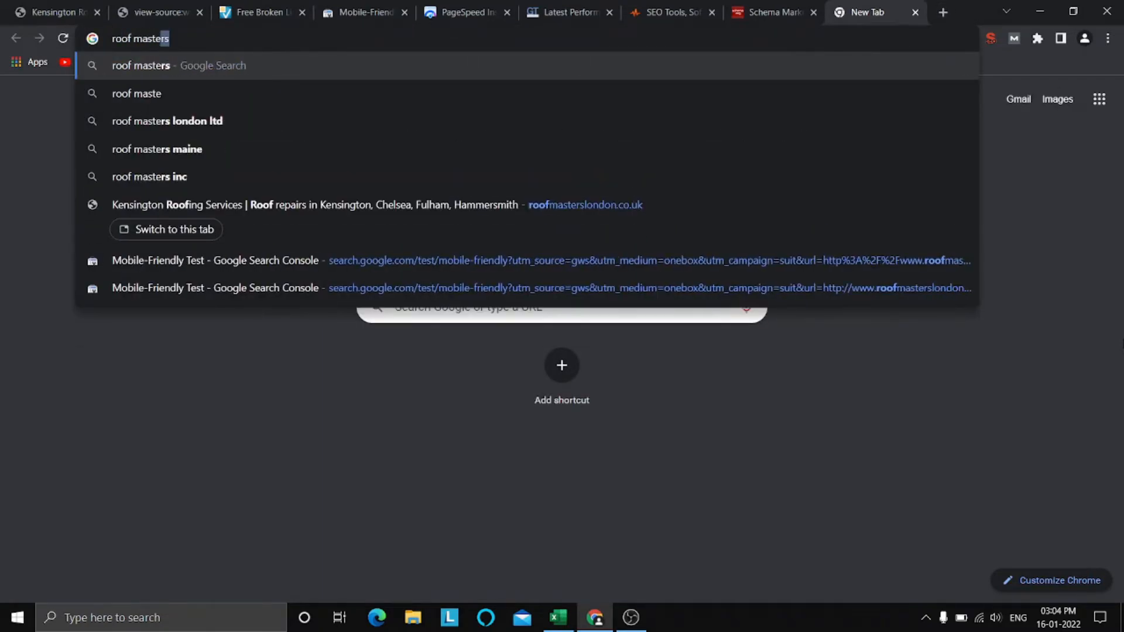
pyautogui.write('rs london')
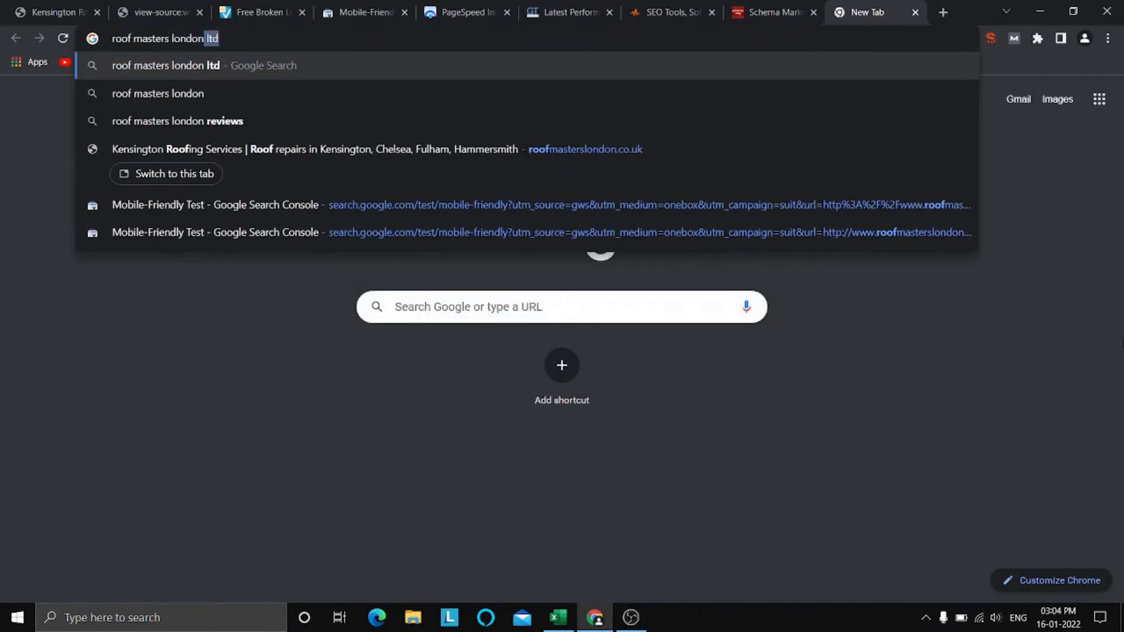
pyautogui.press('Return')
# Examine the search results and the Roof Masters London Ltd business profile for its Google My Business setup and phone details.
pyautogui.scroll(-2, 948, 407)
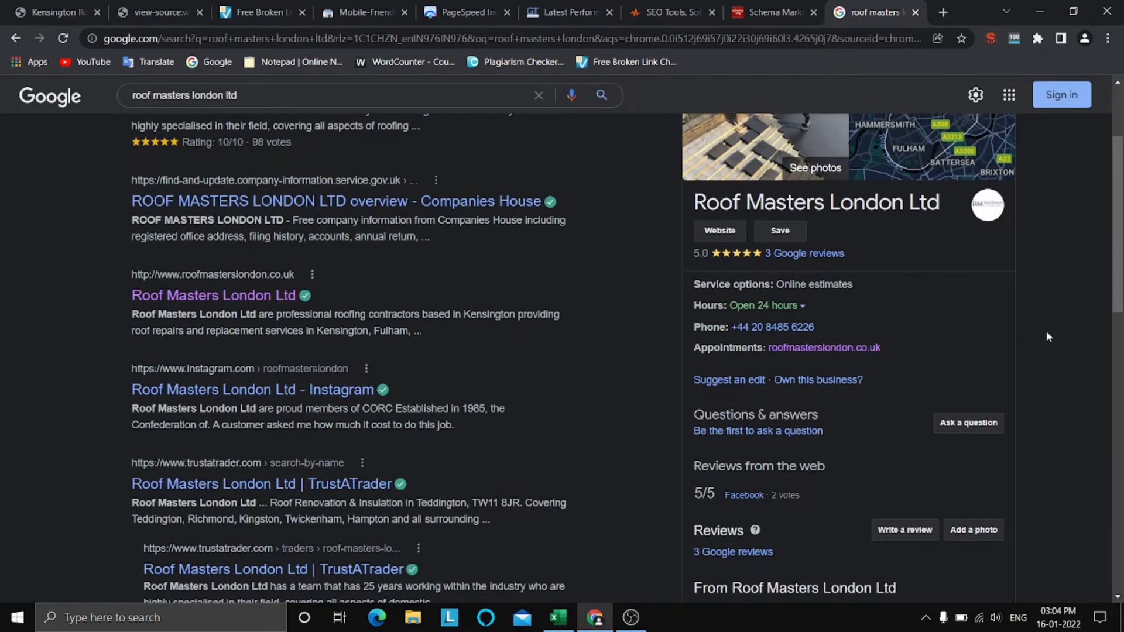
pyautogui.scroll(-7, 1046, 332)
pyautogui.scroll(10, 1046, 331)
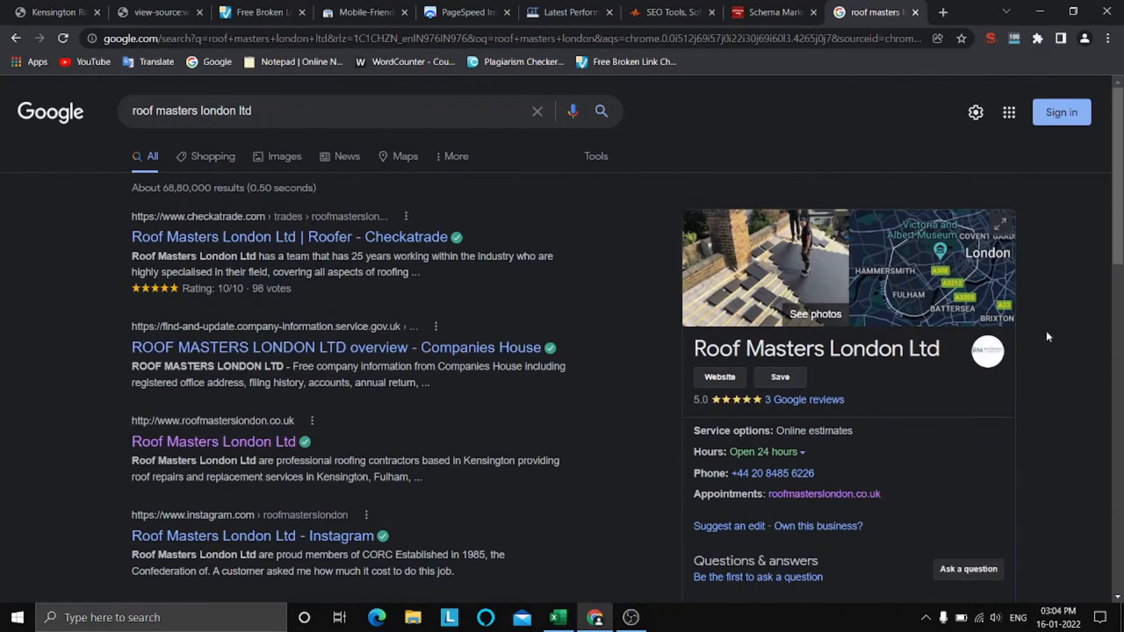
pyautogui.scroll(-2, 1032, 332)
pyautogui.scroll(2, 1032, 332)
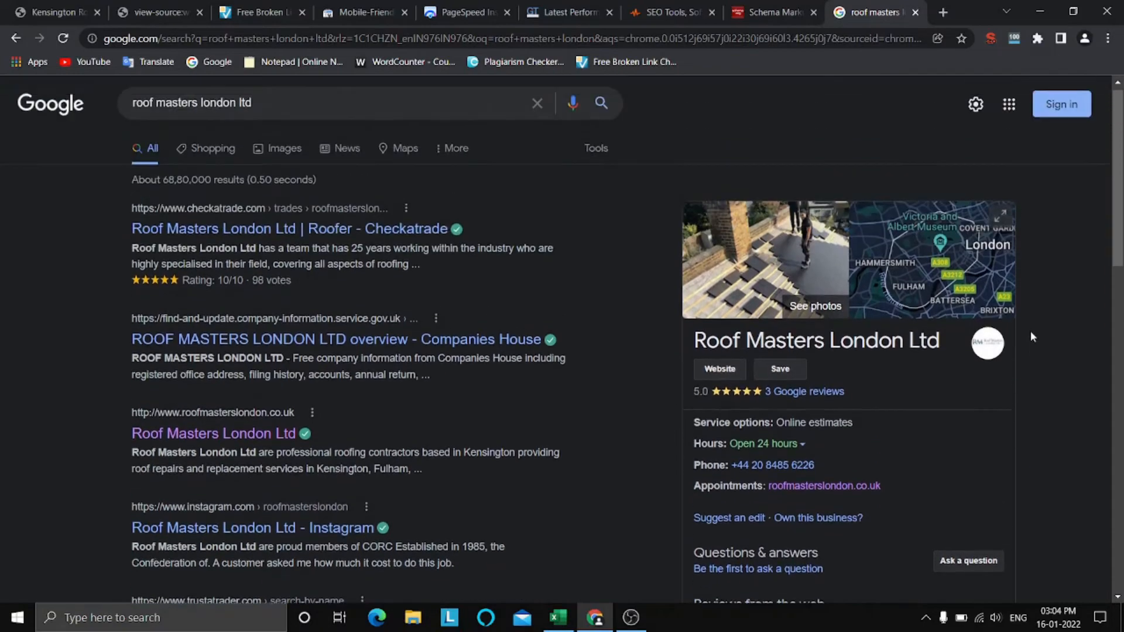
pyautogui.scroll(-1, 989, 406)
pyautogui.scroll(1, 989, 406)
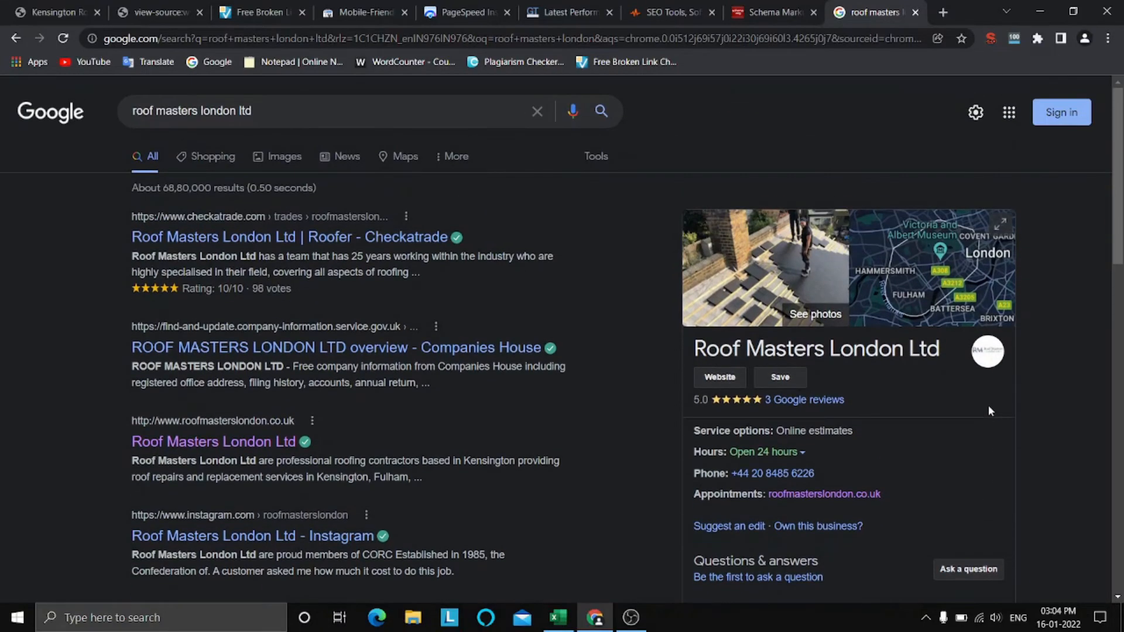
pyautogui.scroll(-2, 766, 399)
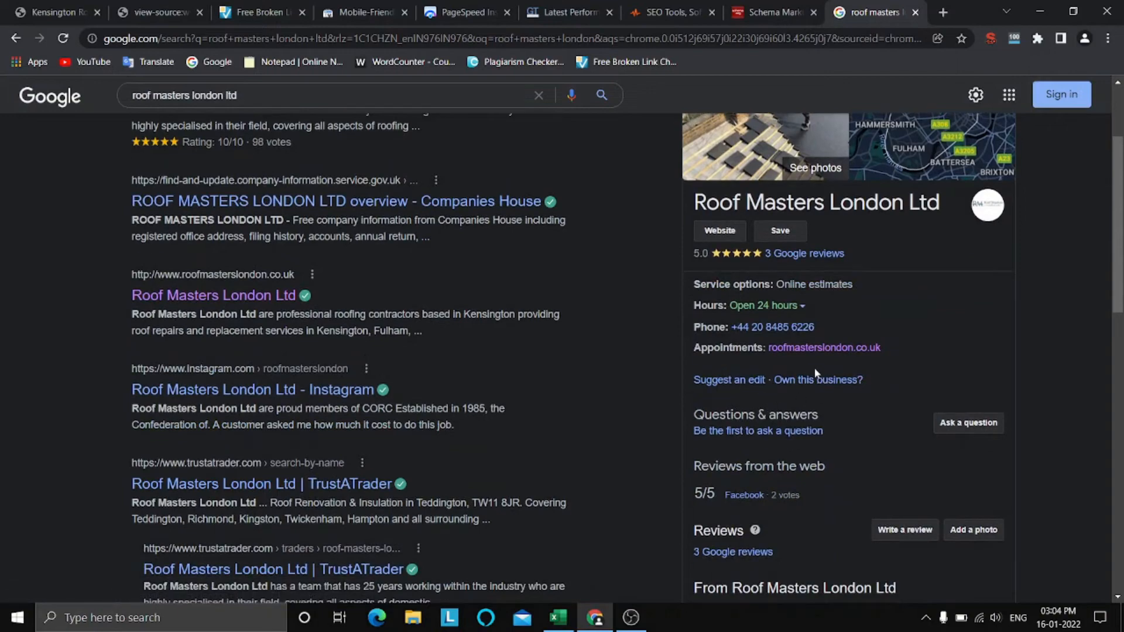
# Close the view-source page in Chrome, then in Excel answer Yes to the Google My Business Setup & Phone Tracking question in C18.
pyautogui.click(73, 8)
pyautogui.click(200, 11)
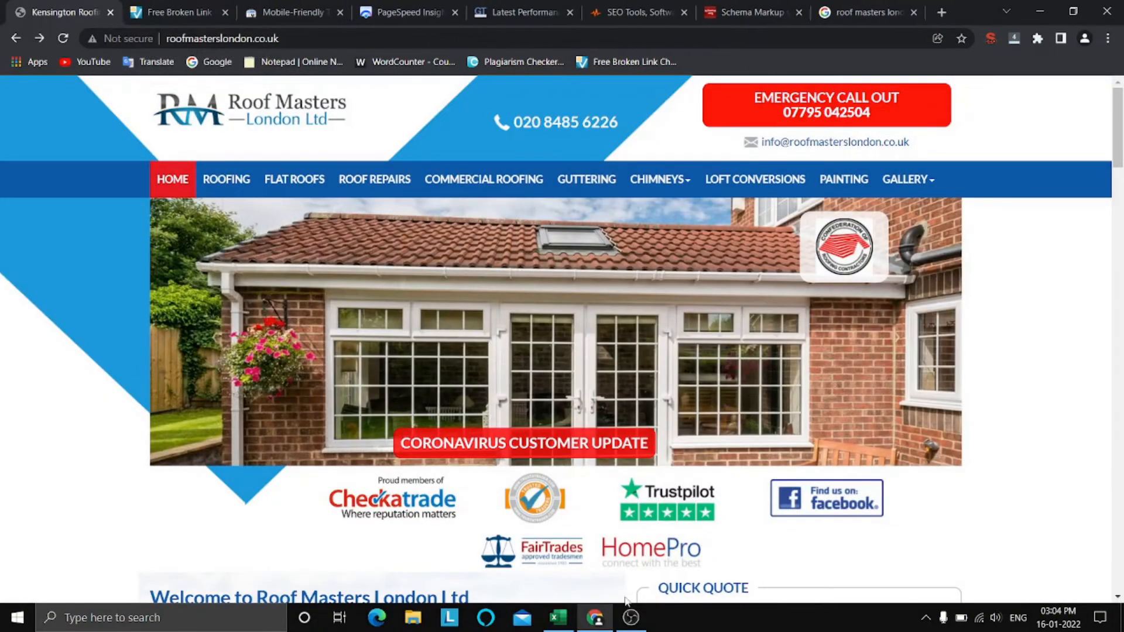
pyautogui.click(555, 624)
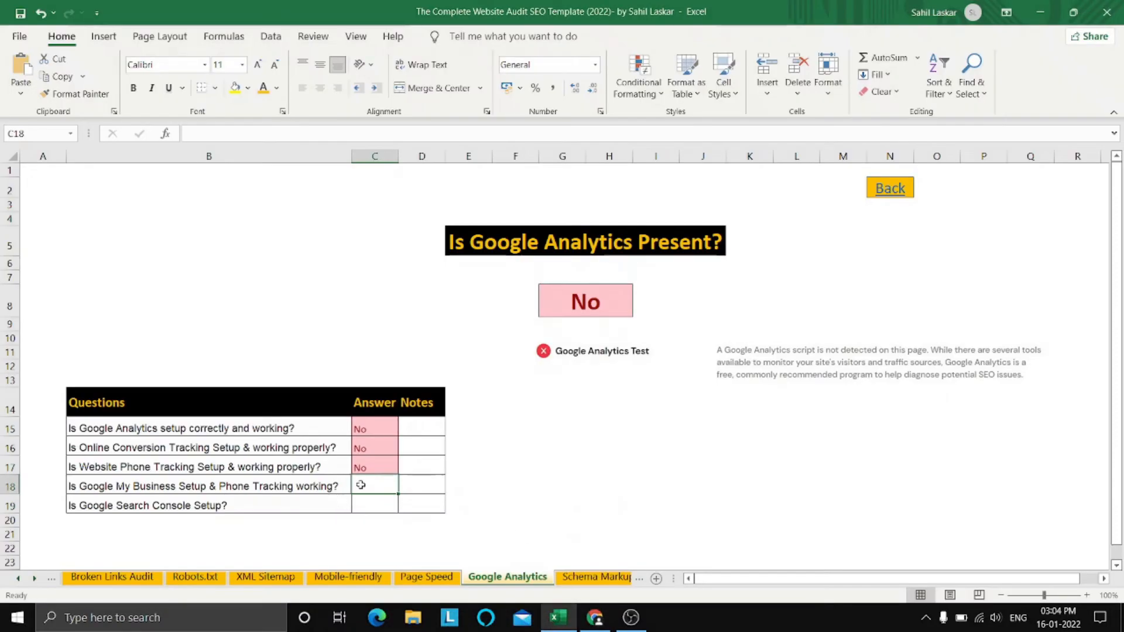
pyautogui.click(522, 479)
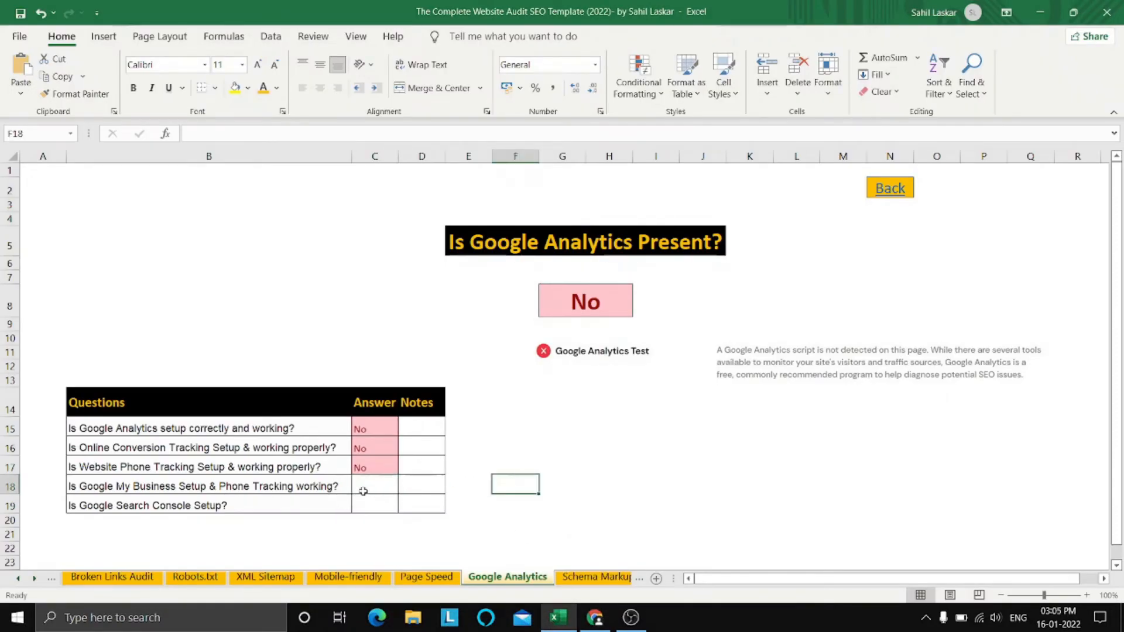
pyautogui.click(363, 490)
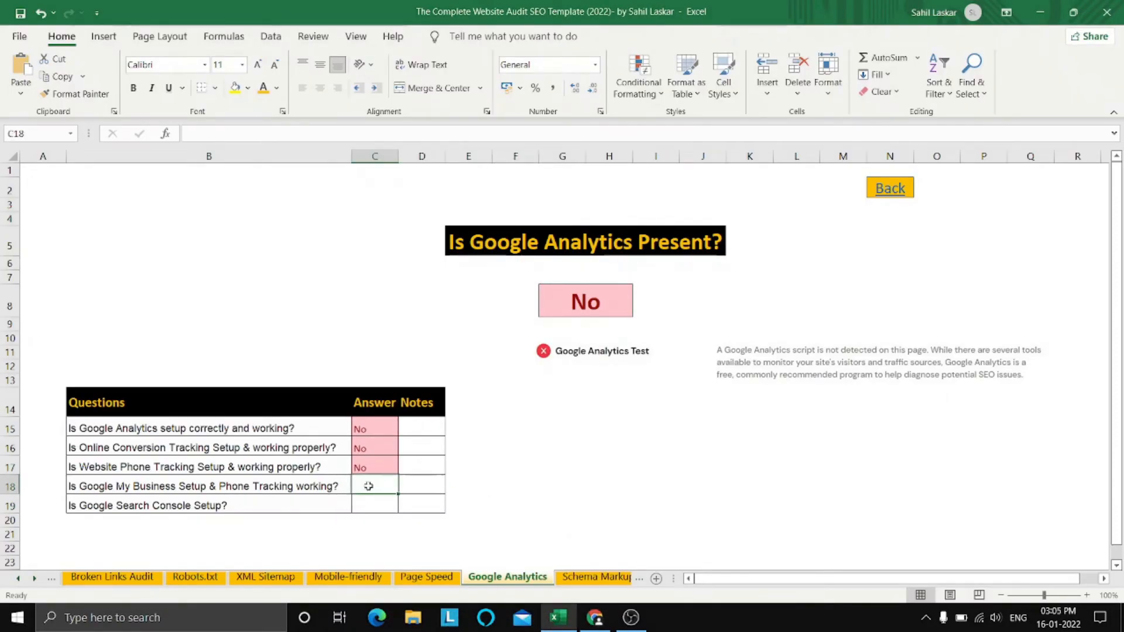
pyautogui.press('capslock')
pyautogui.write('Yes')
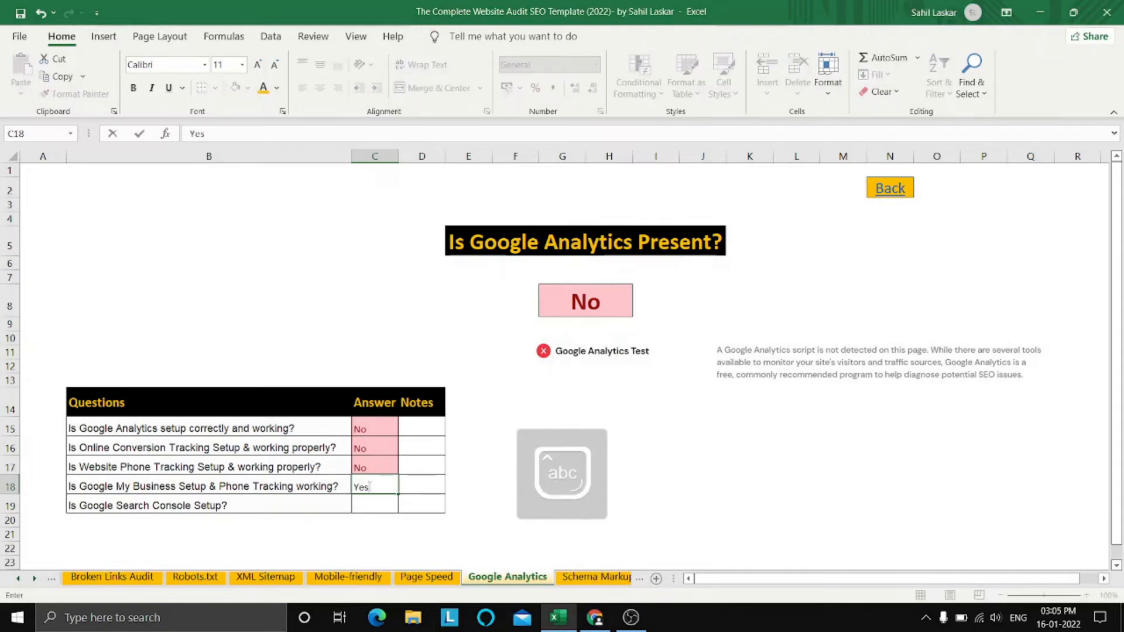
# Add the note "No tracking" in D18 for the Google My Business question.
pyautogui.press('Tab')
pyautogui.press('capslock')
pyautogui.write('N')
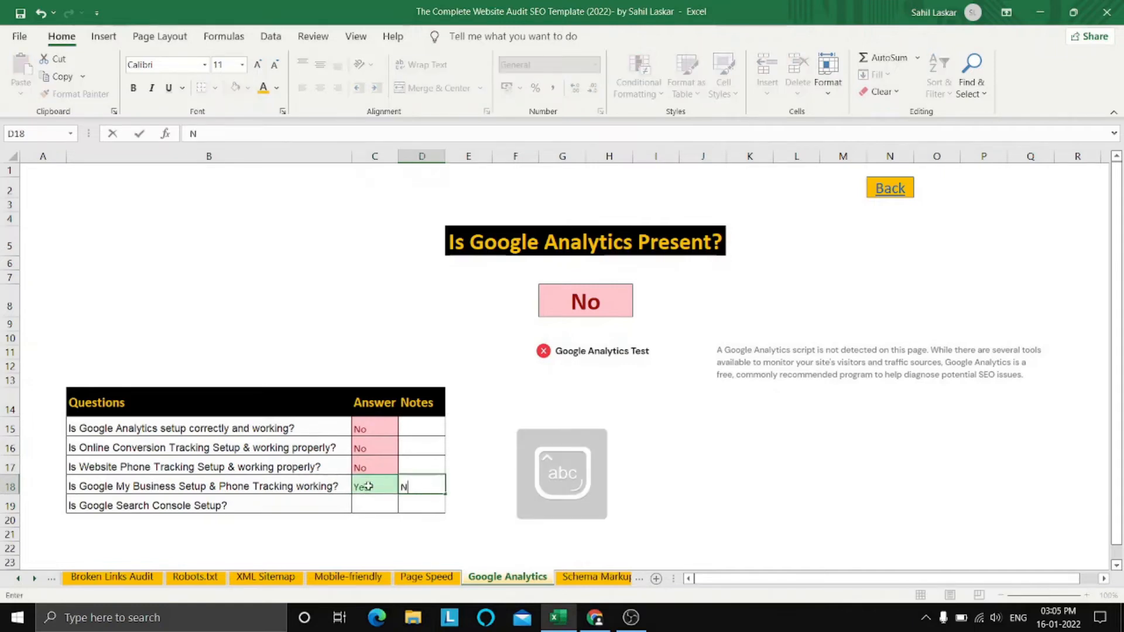
pyautogui.write('o Ph')
pyautogui.press('BackSpace')
pyautogui.press('BackSpace')
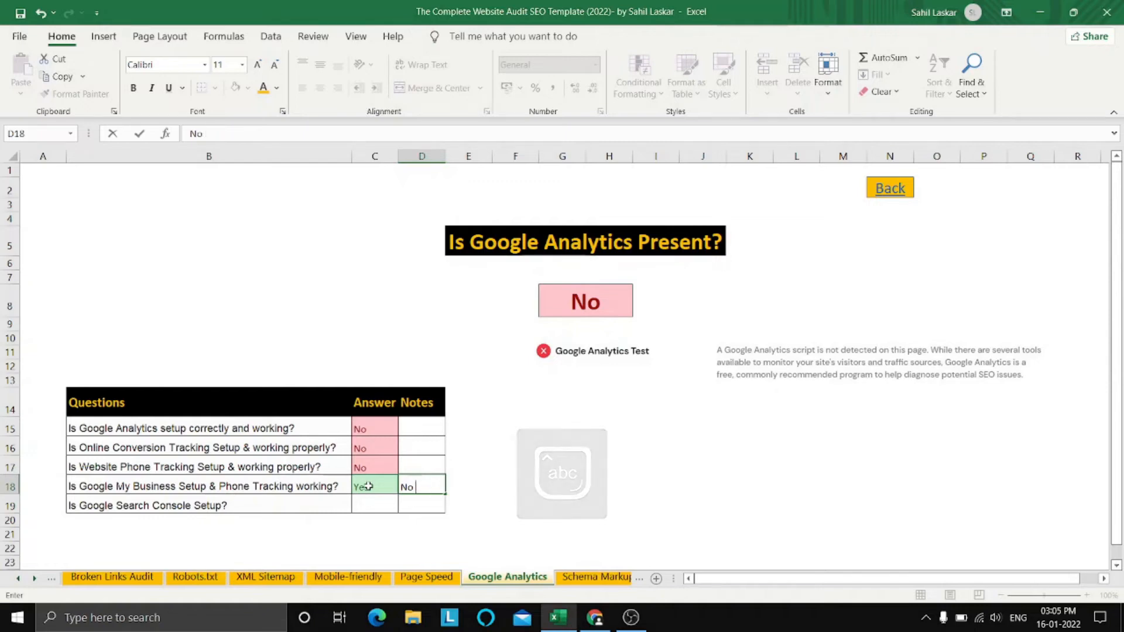
pyautogui.write('tracking')
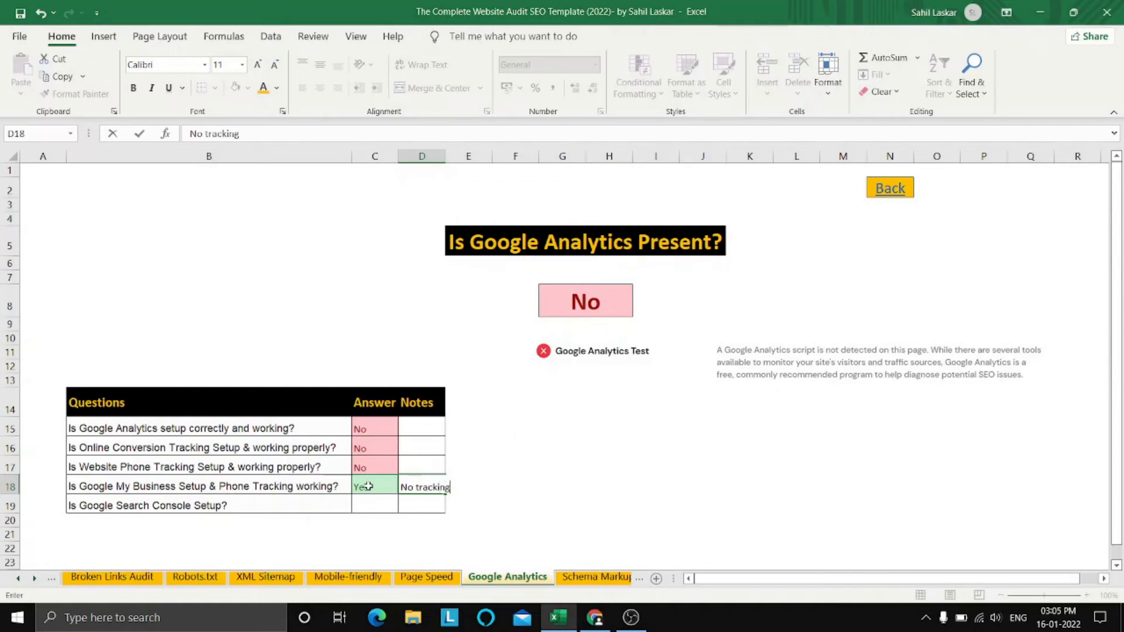
pyautogui.click(630, 472)
pyautogui.click(561, 501)
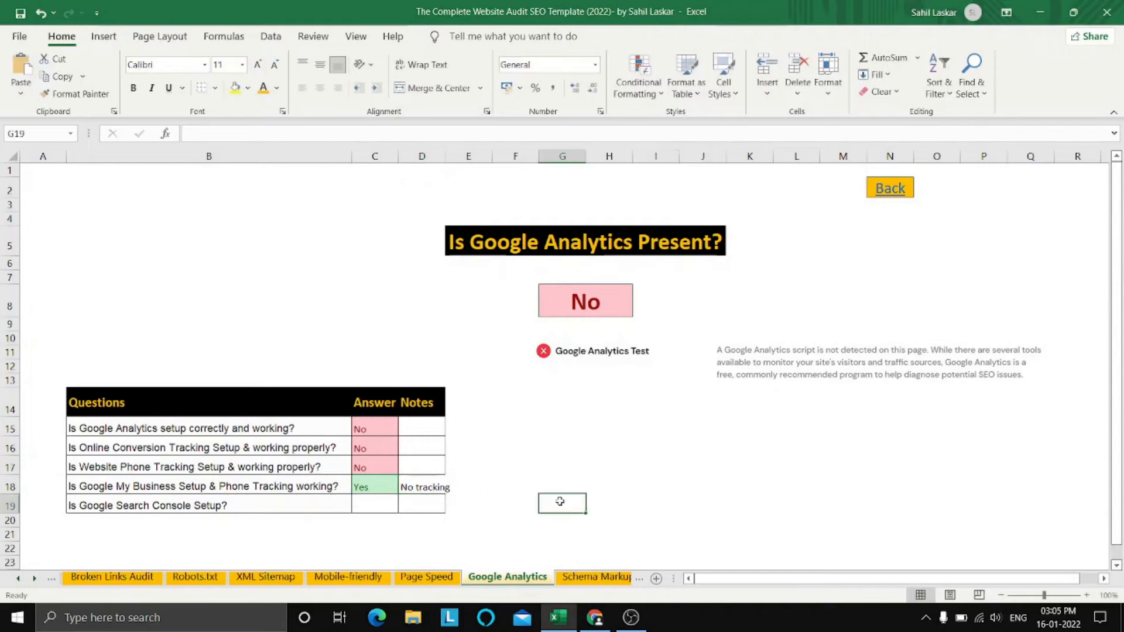
pyautogui.click(714, 493)
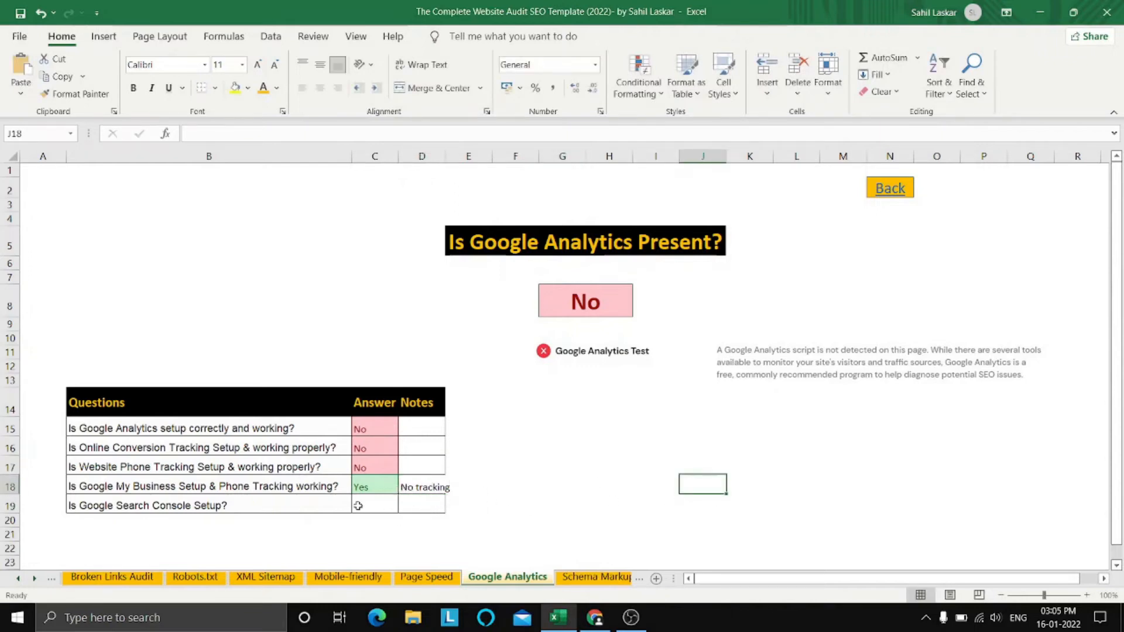
# Switch to Chrome and search the SEO Site Checkup report for "console", checking the Console Errors Test entry.
pyautogui.click(595, 618)
pyautogui.click(402, 11)
pyautogui.click(516, 11)
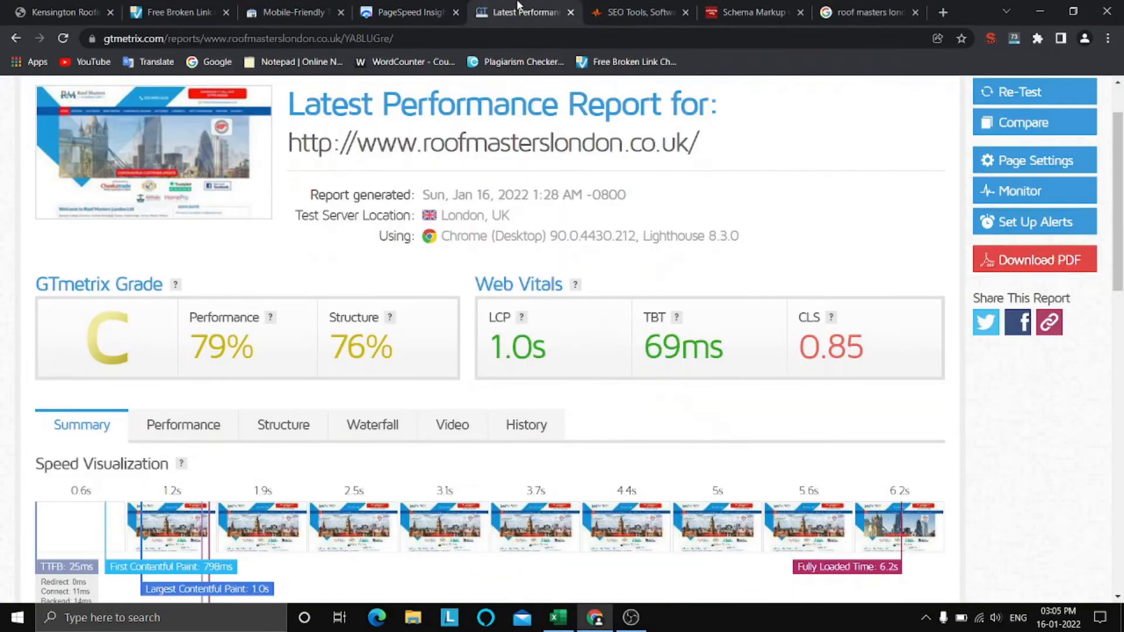
pyautogui.click(640, 7)
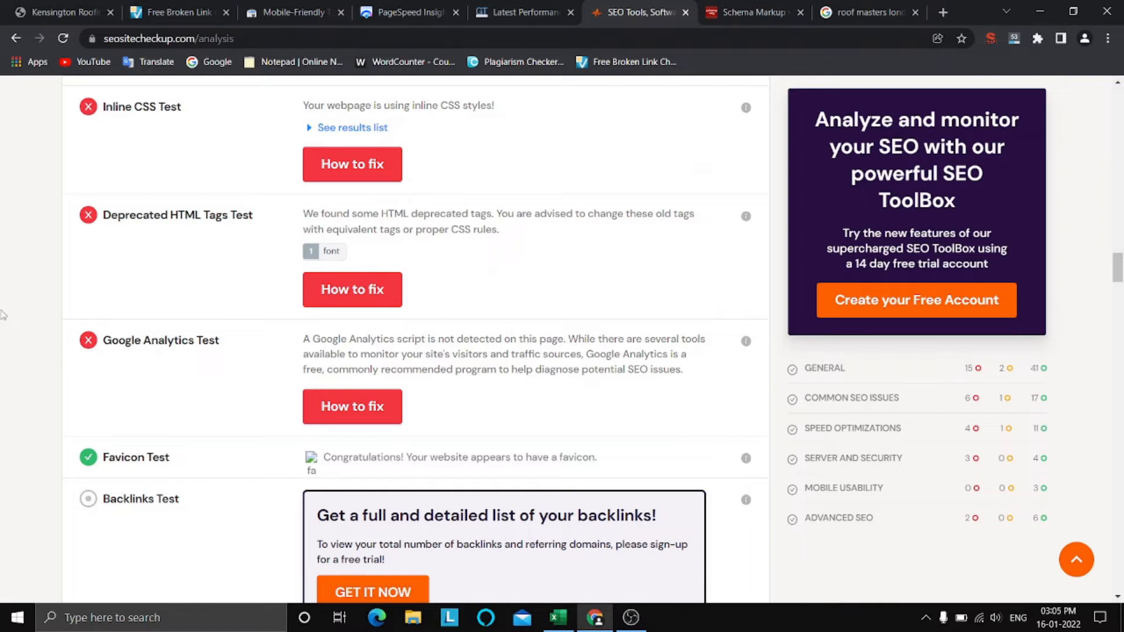
pyautogui.hotkey('ctrl', 'f')
pyautogui.write('consol')
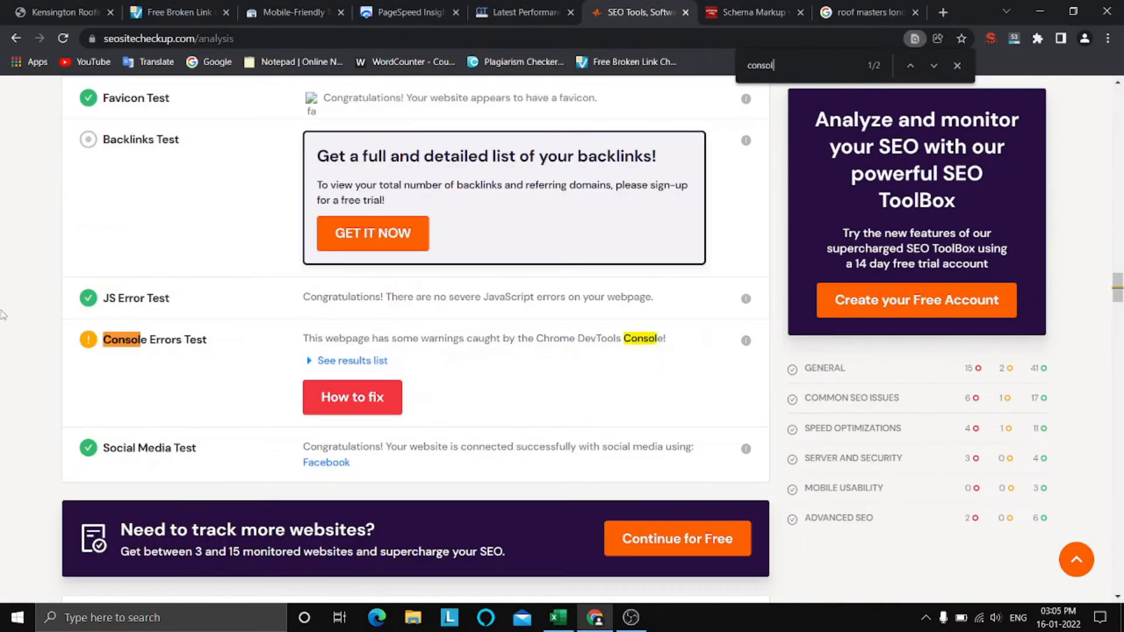
pyautogui.write('e')
pyautogui.moveTo(500, 343); pyautogui.dragTo(606, 351)
pyautogui.click(609, 355)
pyautogui.click(958, 66)
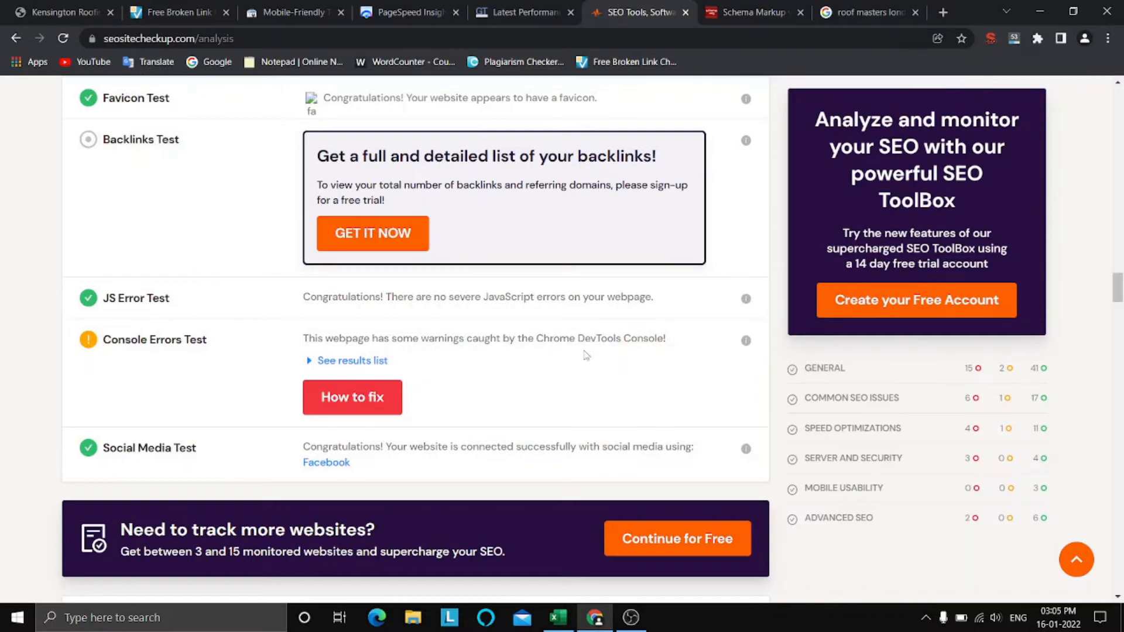
# Examine the SEO Site Checkup report from its test entries up to the overall score and issues to fix.
pyautogui.scroll(-7, 580, 355)
pyautogui.scroll(2, 568, 350)
pyautogui.scroll(20, 568, 350)
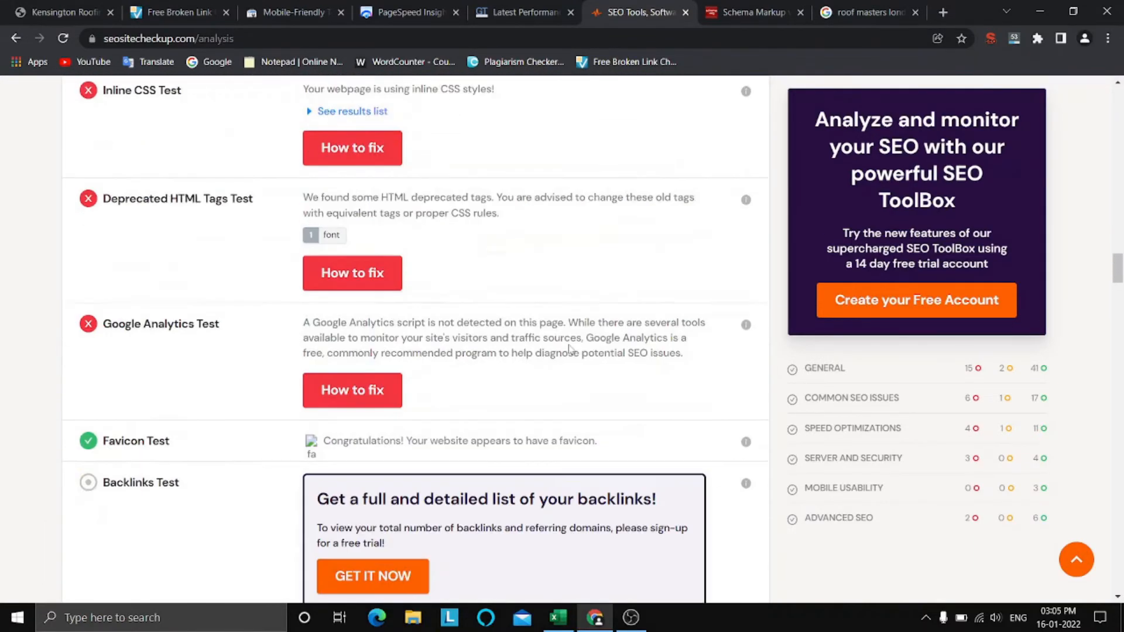
pyautogui.scroll(20, 571, 349)
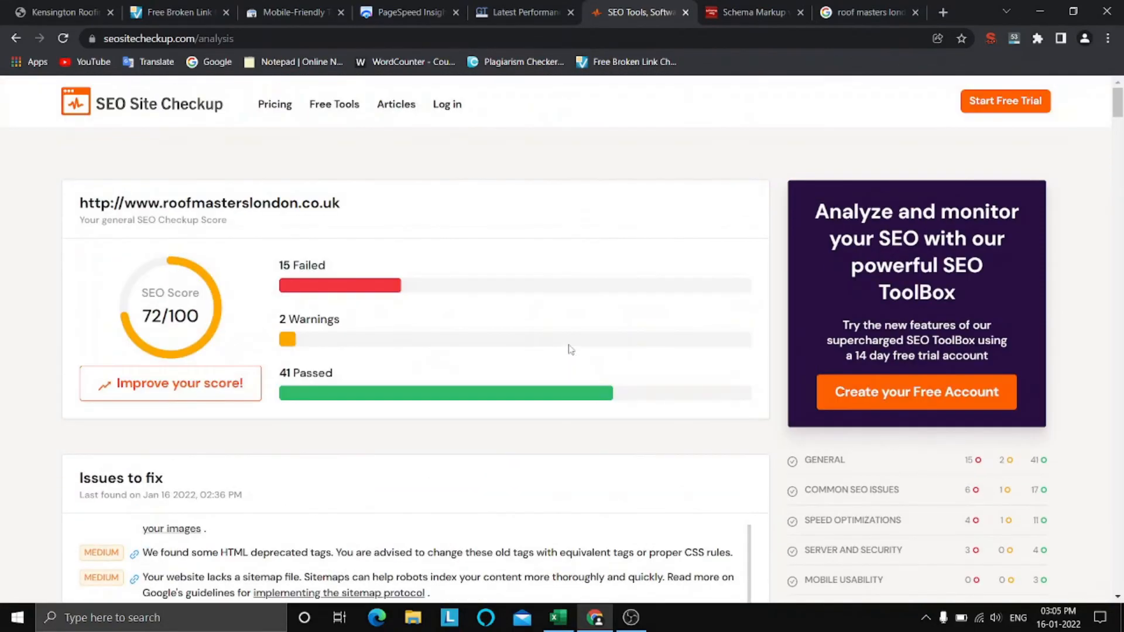
pyautogui.scroll(-5, 571, 350)
pyautogui.scroll(4, 695, 335)
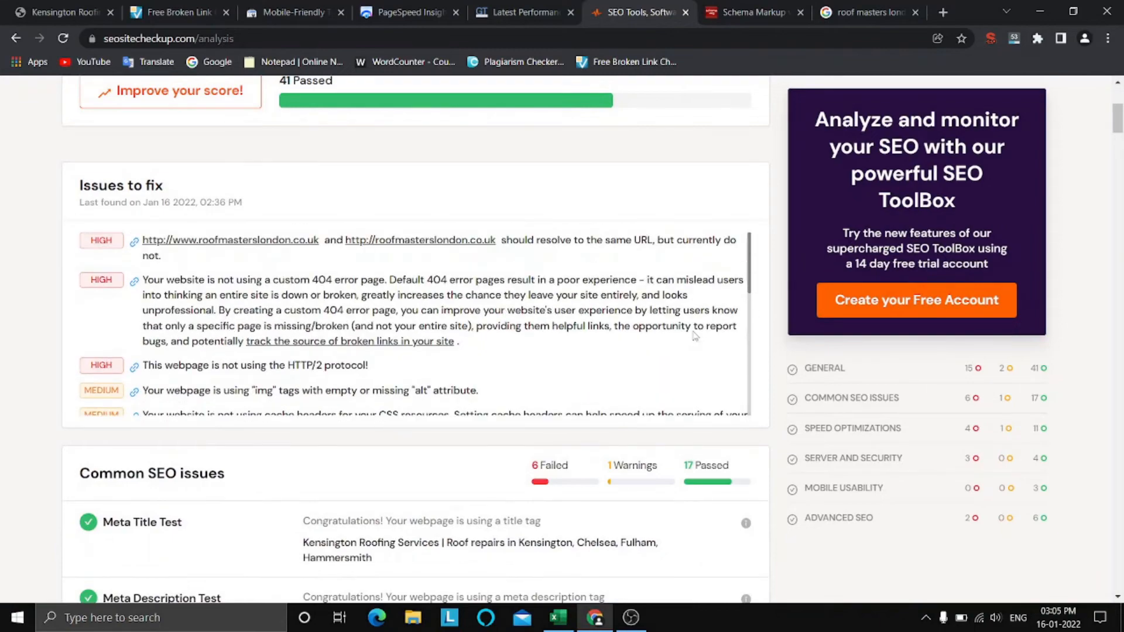
pyautogui.scroll(5, 695, 336)
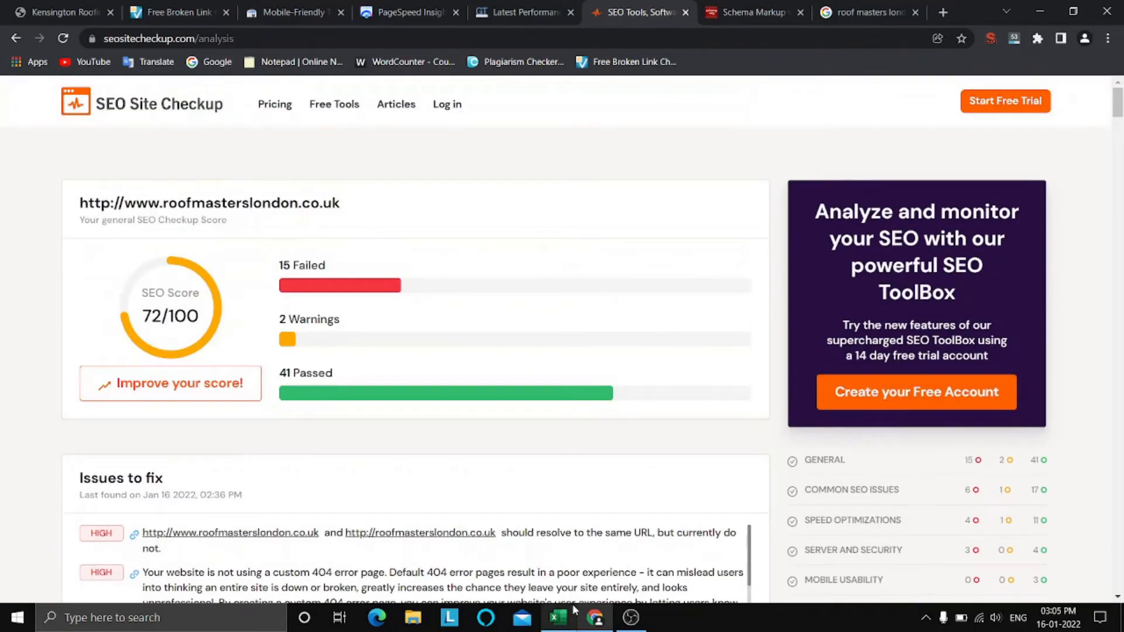
pyautogui.scroll(-2, 509, 447)
pyautogui.scroll(2, 510, 447)
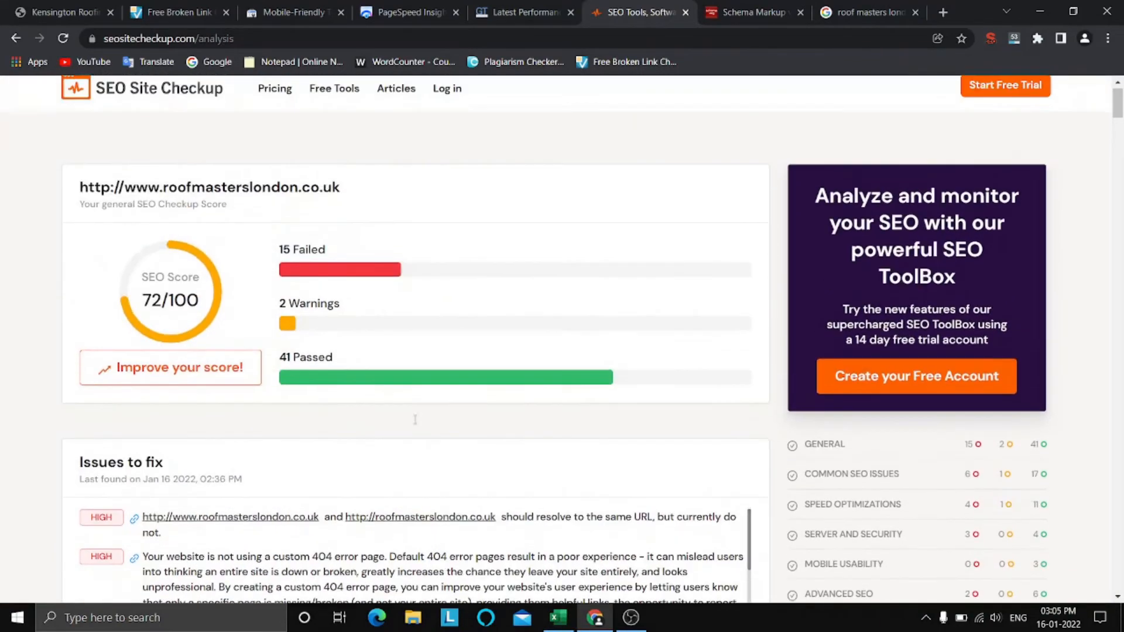
pyautogui.click(73, 6)
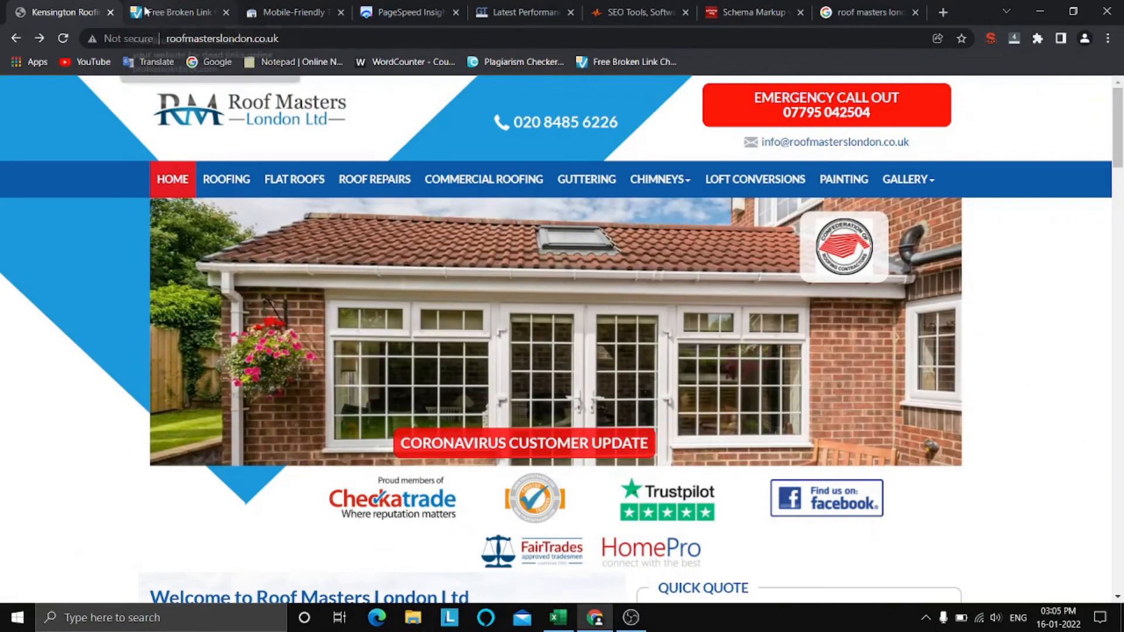
pyautogui.click(164, 7)
pyautogui.click(287, 5)
pyautogui.click(193, 7)
pyautogui.click(21, 6)
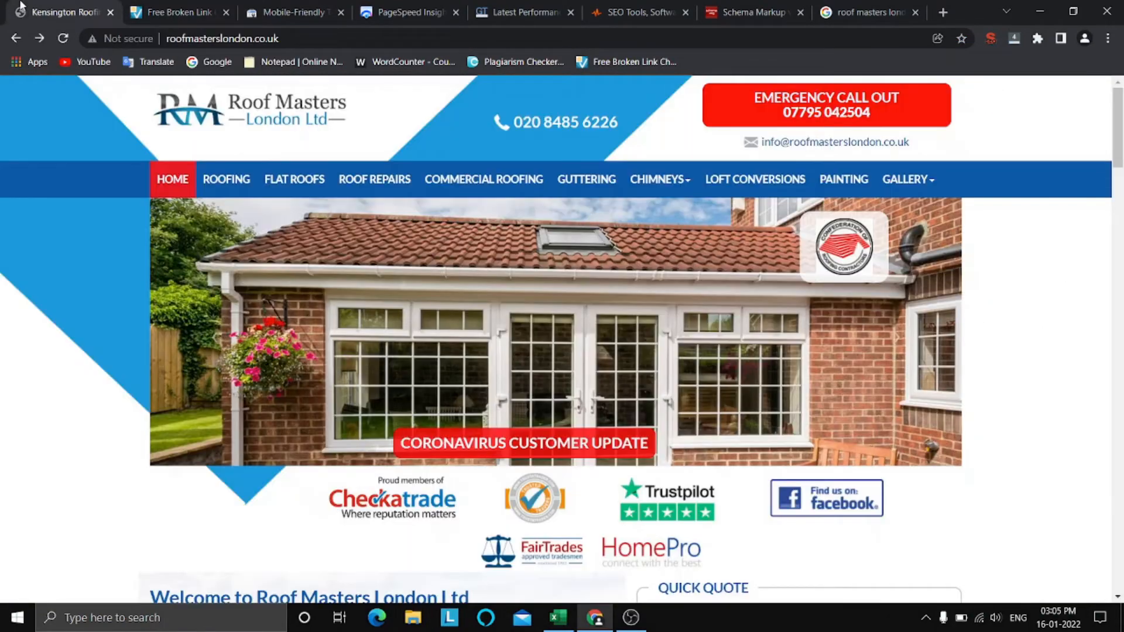
pyautogui.click(174, 7)
pyautogui.scroll(3, 32, 376)
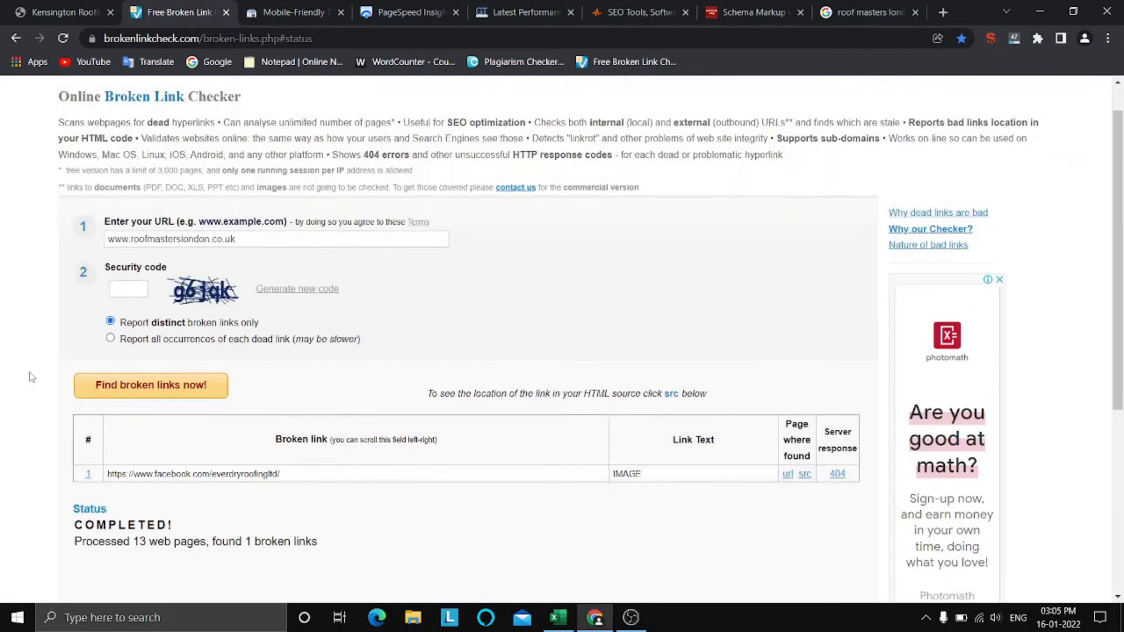
pyautogui.click(83, 6)
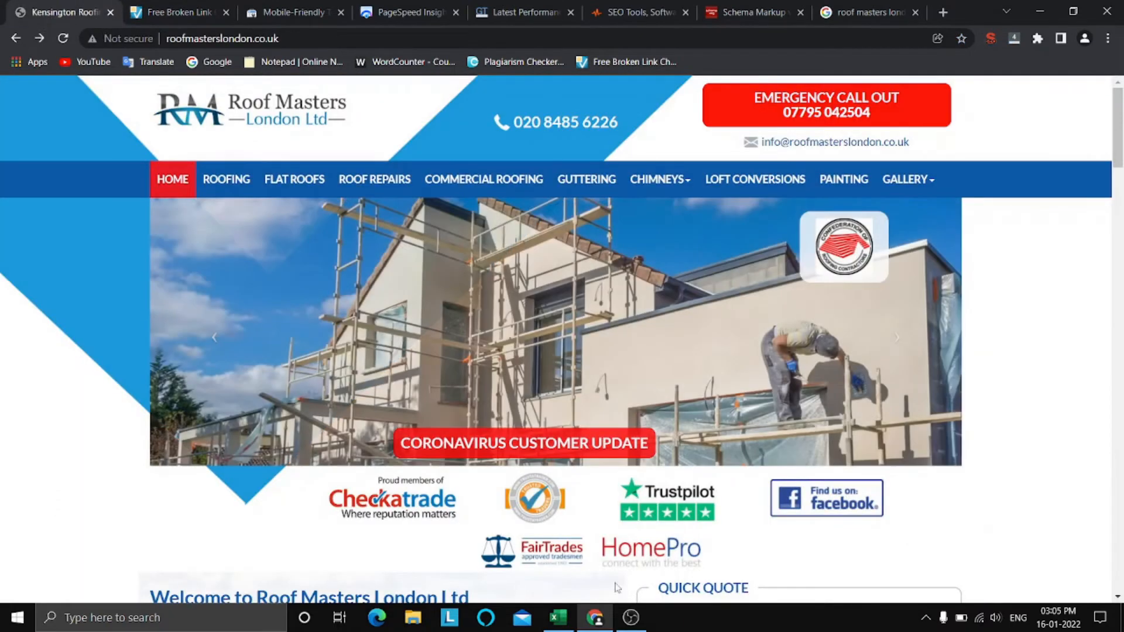
# Switch back to Excel and return to the questions table on the Google Analytics sheet.
pyautogui.click(558, 617)
pyautogui.click(432, 504)
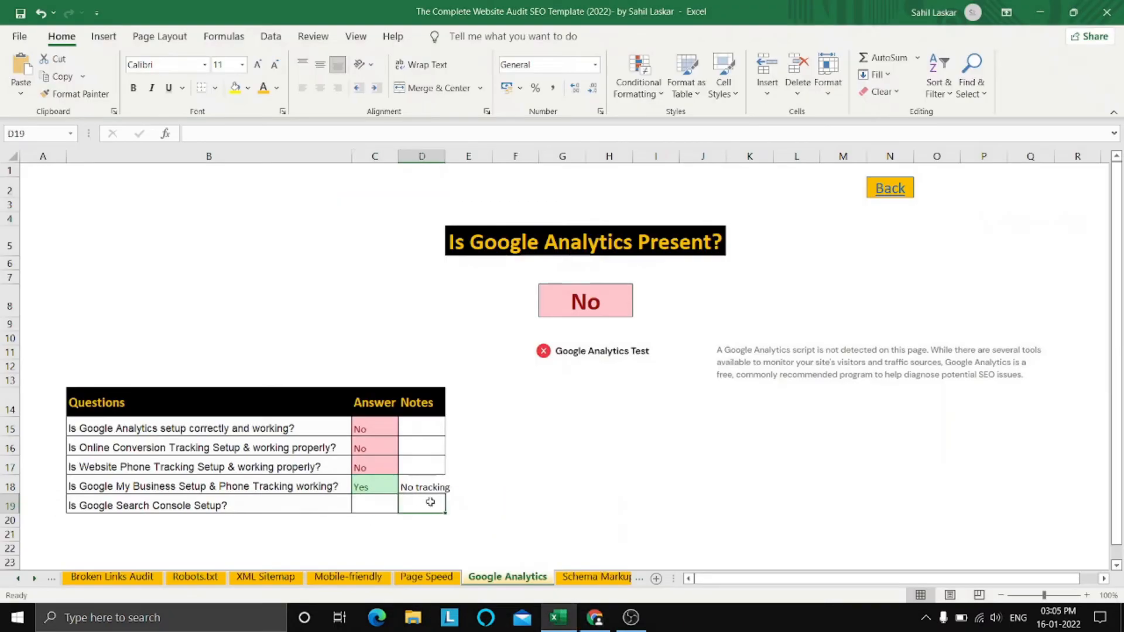
pyautogui.click(384, 519)
pyautogui.click(604, 523)
pyautogui.click(619, 464)
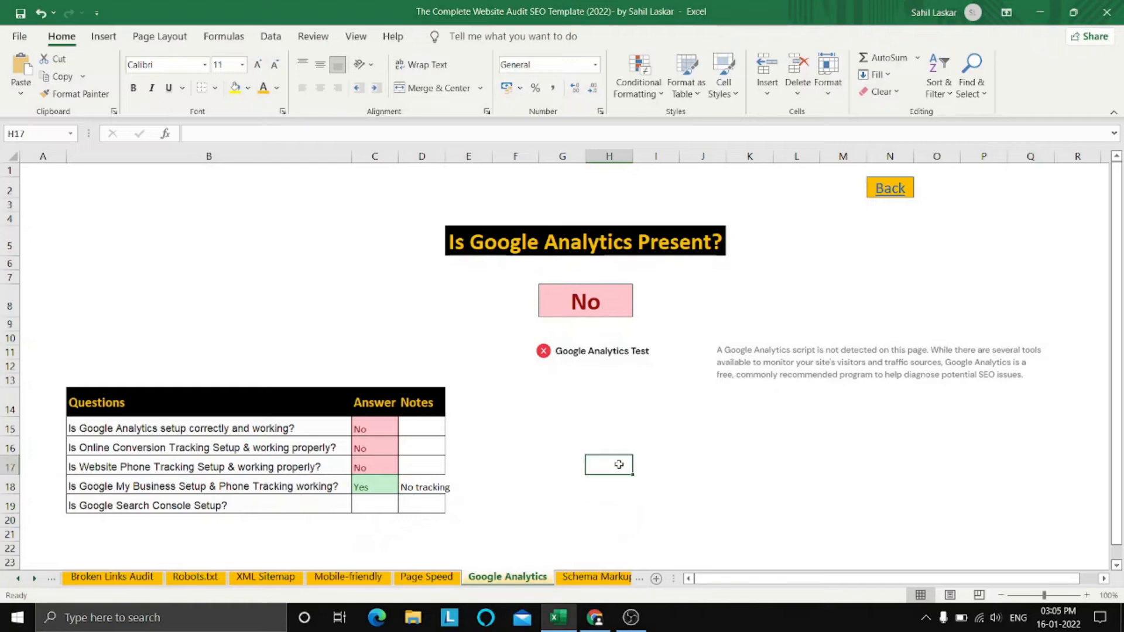
# Switch to Chrome, look through the open SEO Site Checkup, schema validator, Google search and Roof Masters pages, and return to Excel.
pyautogui.click(742, 503)
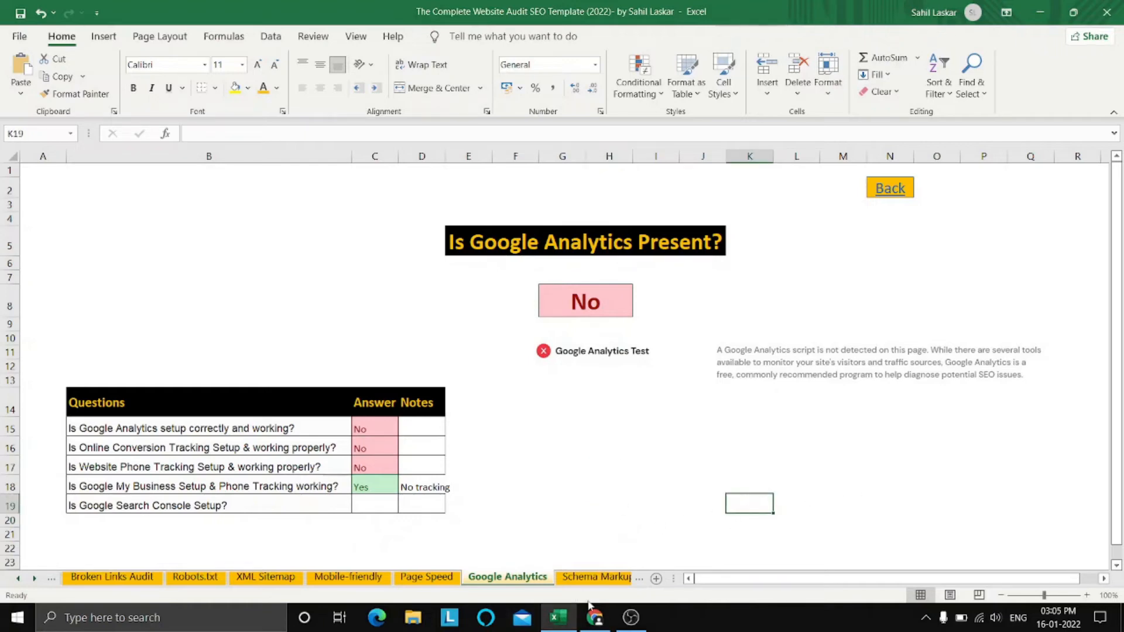
pyautogui.click(590, 625)
pyautogui.click(645, 11)
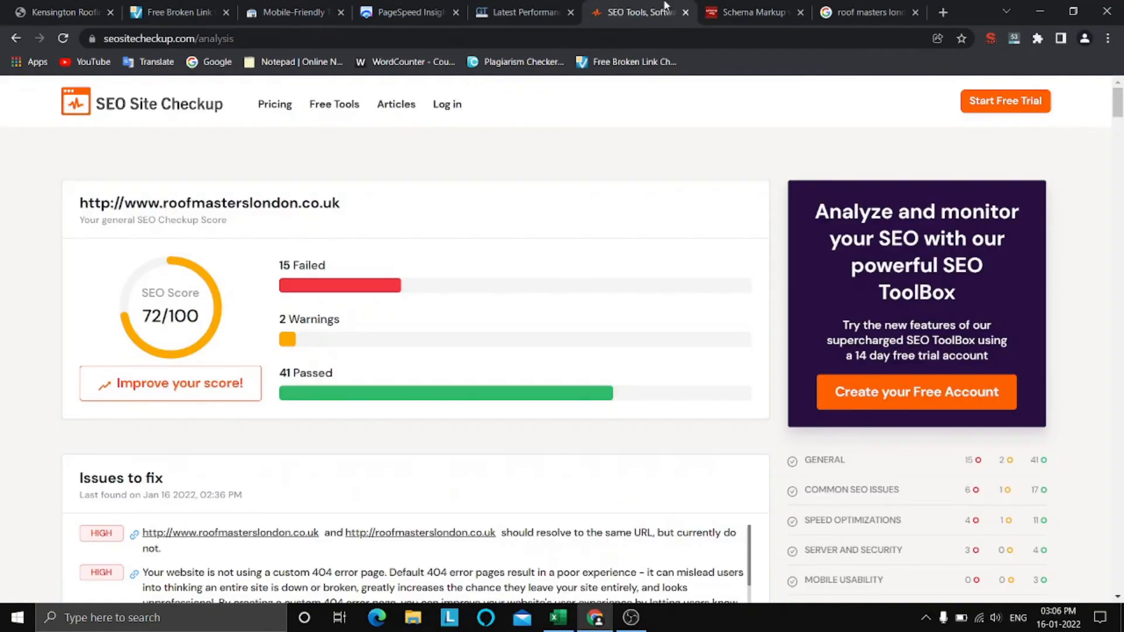
pyautogui.click(761, 7)
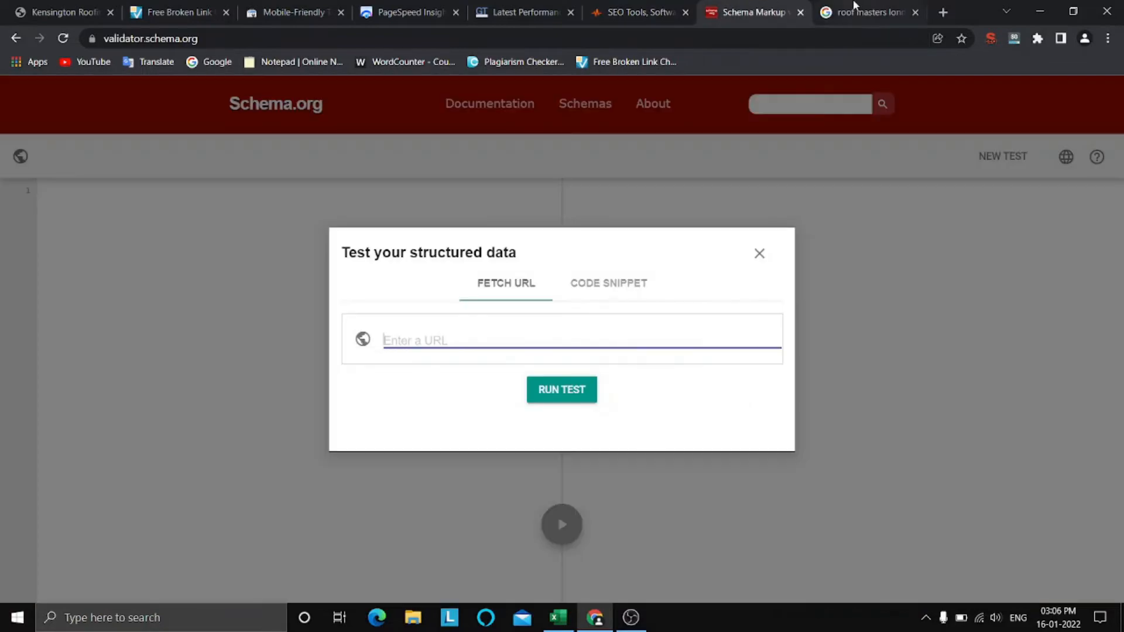
pyautogui.click(861, 11)
pyautogui.click(760, 7)
pyautogui.click(644, 12)
pyautogui.click(756, 12)
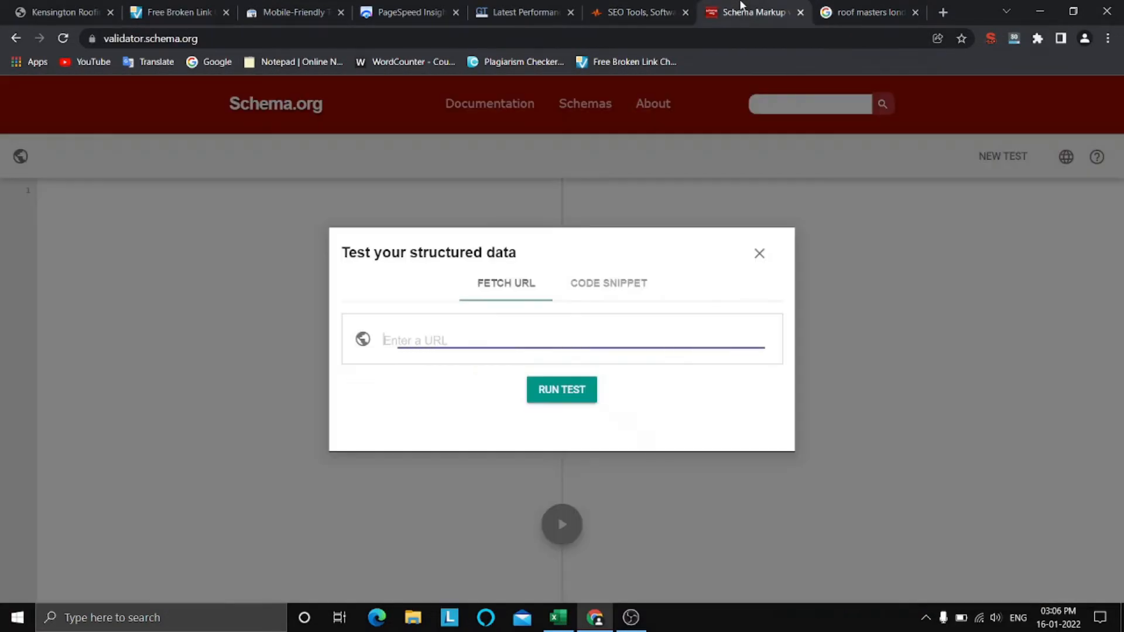
pyautogui.click(12, 8)
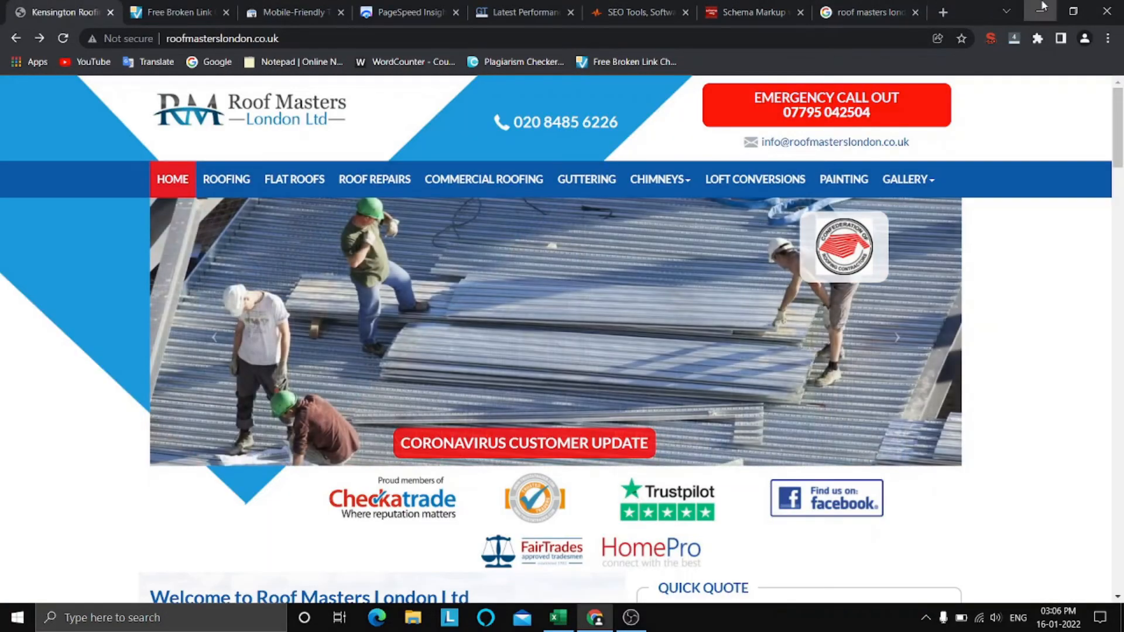
pyautogui.click(1042, 8)
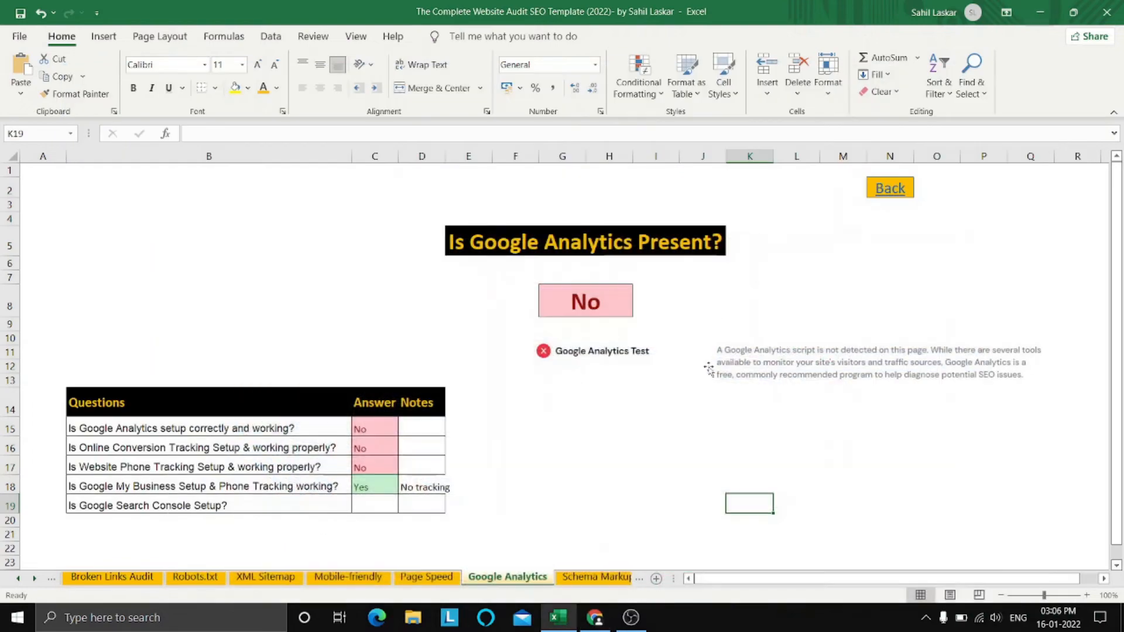
# Try "No" as the answer to the Google Search Console question in C19, and clear the cell again.
pyautogui.click(602, 492)
pyautogui.click(780, 469)
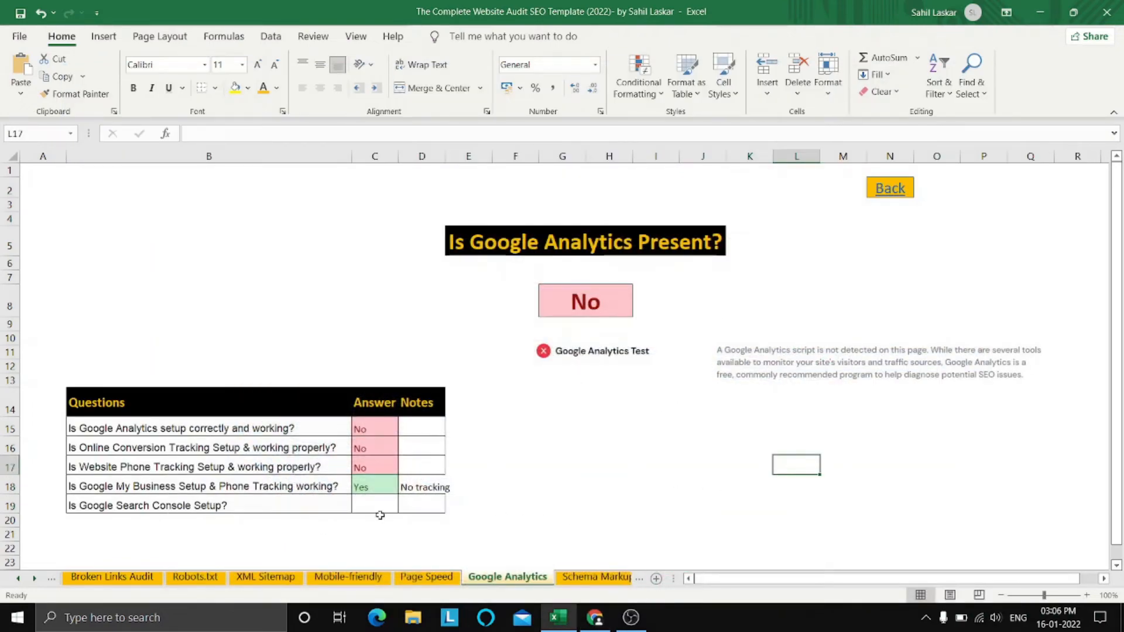
pyautogui.click(368, 504)
pyautogui.write('No')
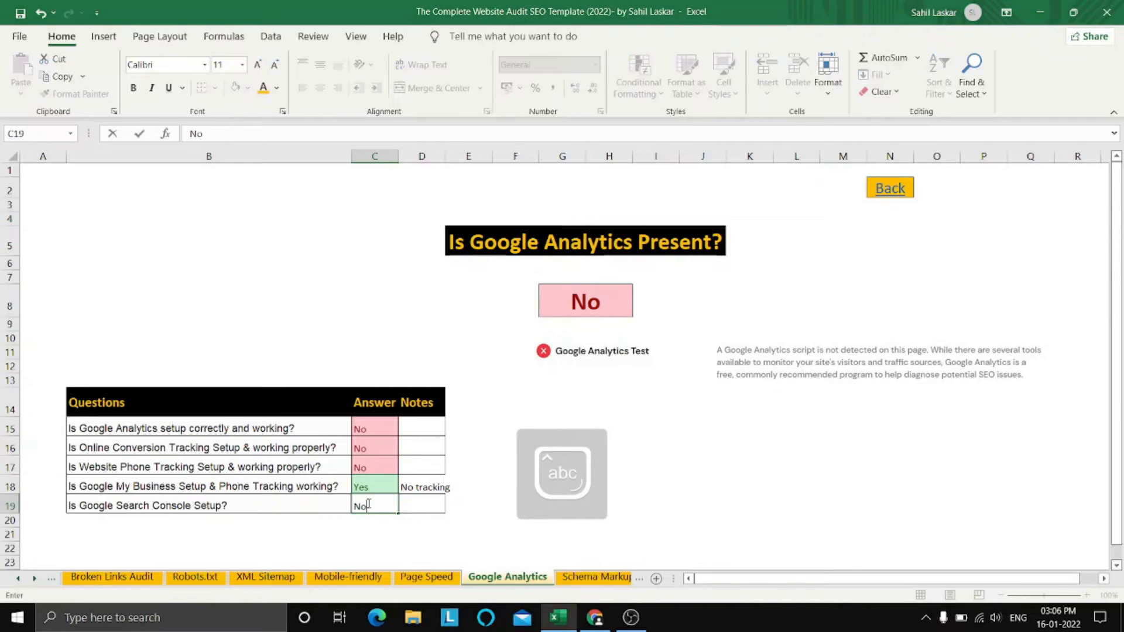
pyautogui.hotkey('ctrl', 'Return')
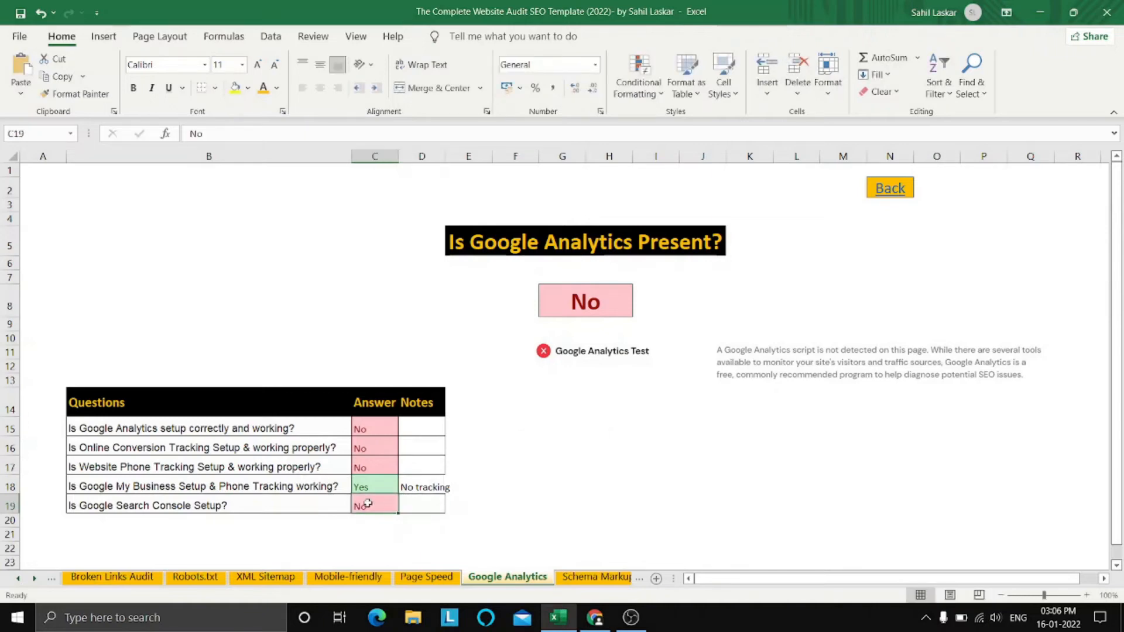
pyautogui.press('Delete')
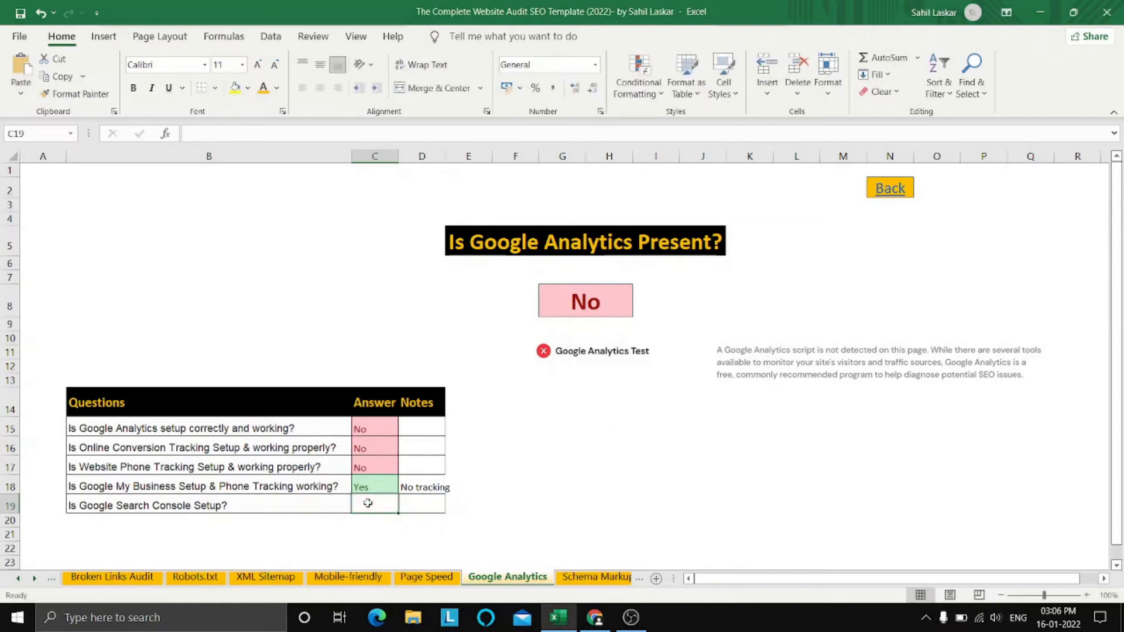
pyautogui.press('Right')
pyautogui.press('Right')
pyautogui.press('Right')
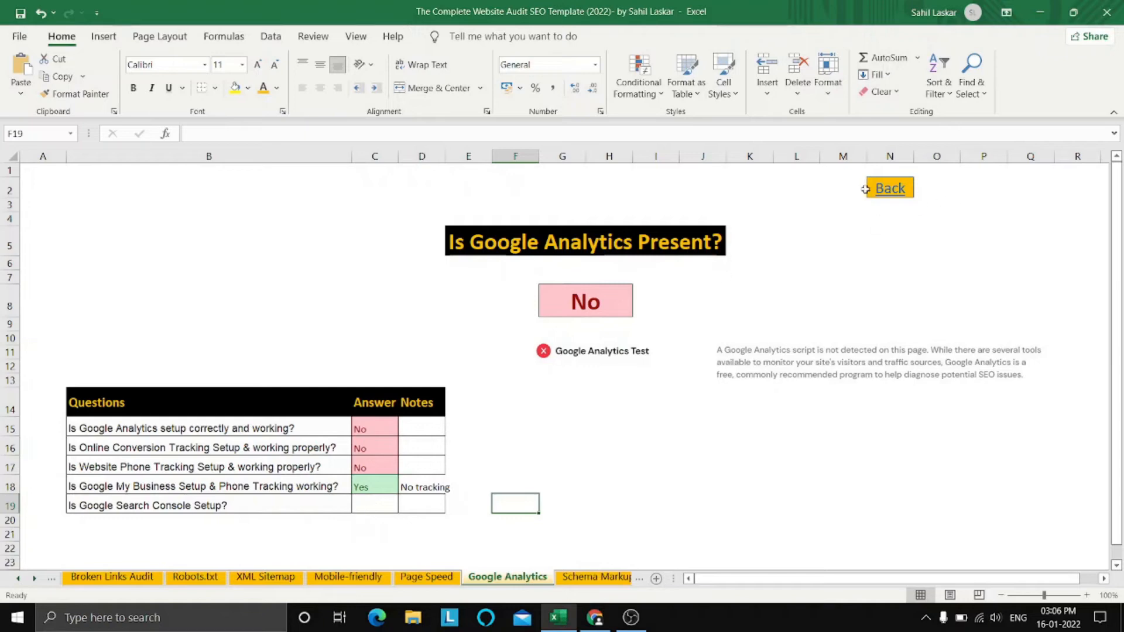
pyautogui.click(798, 482)
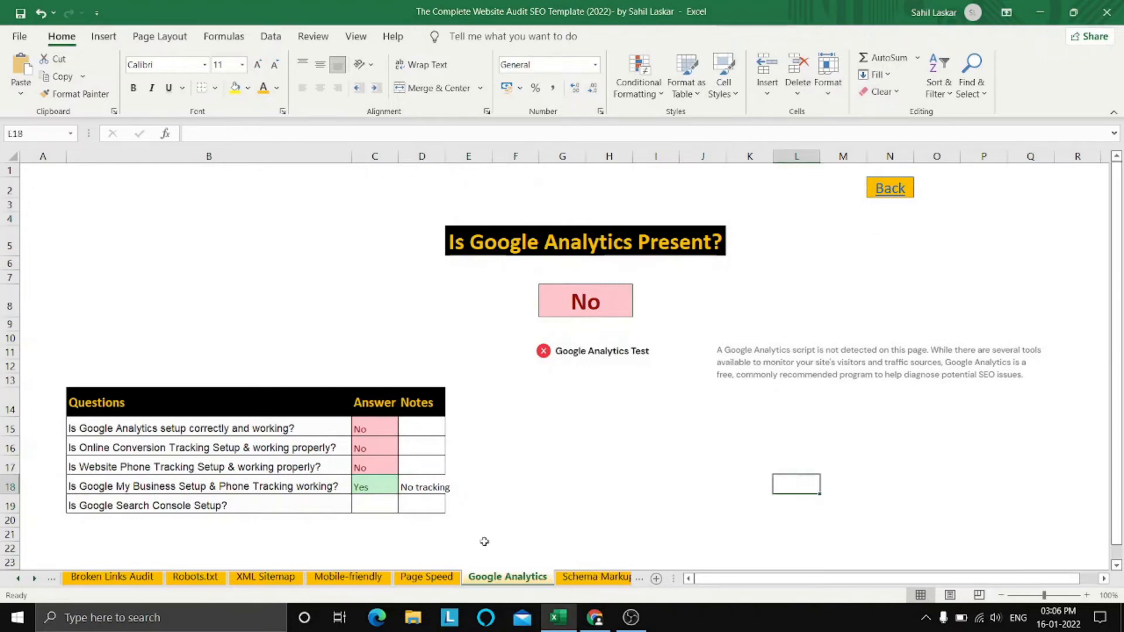
pyautogui.click(227, 509)
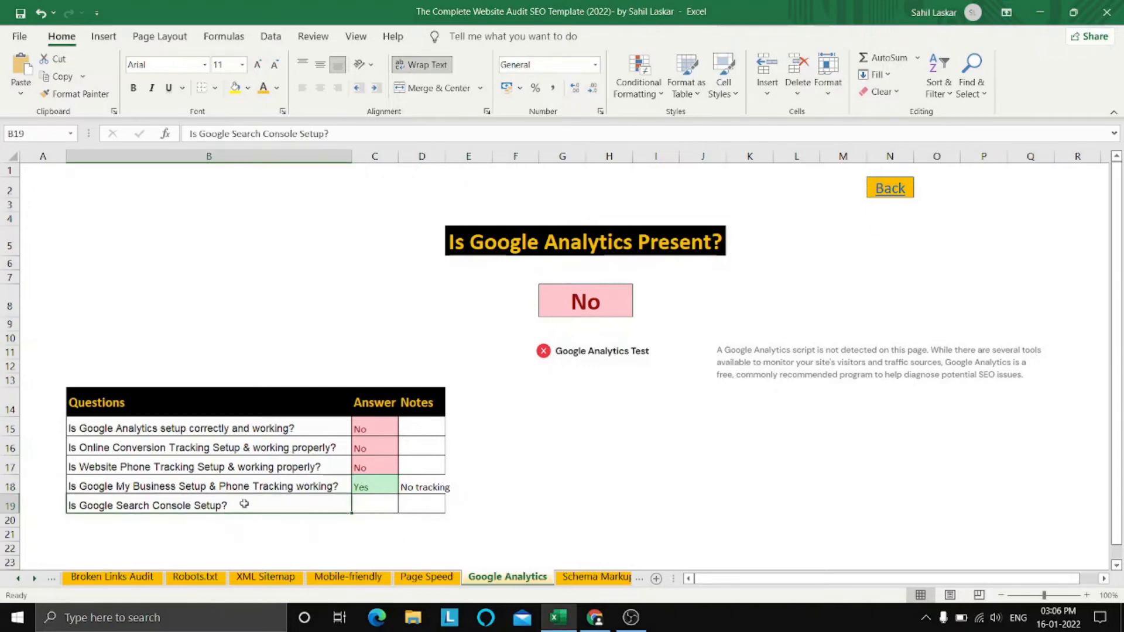
pyautogui.click(570, 482)
pyautogui.click(371, 506)
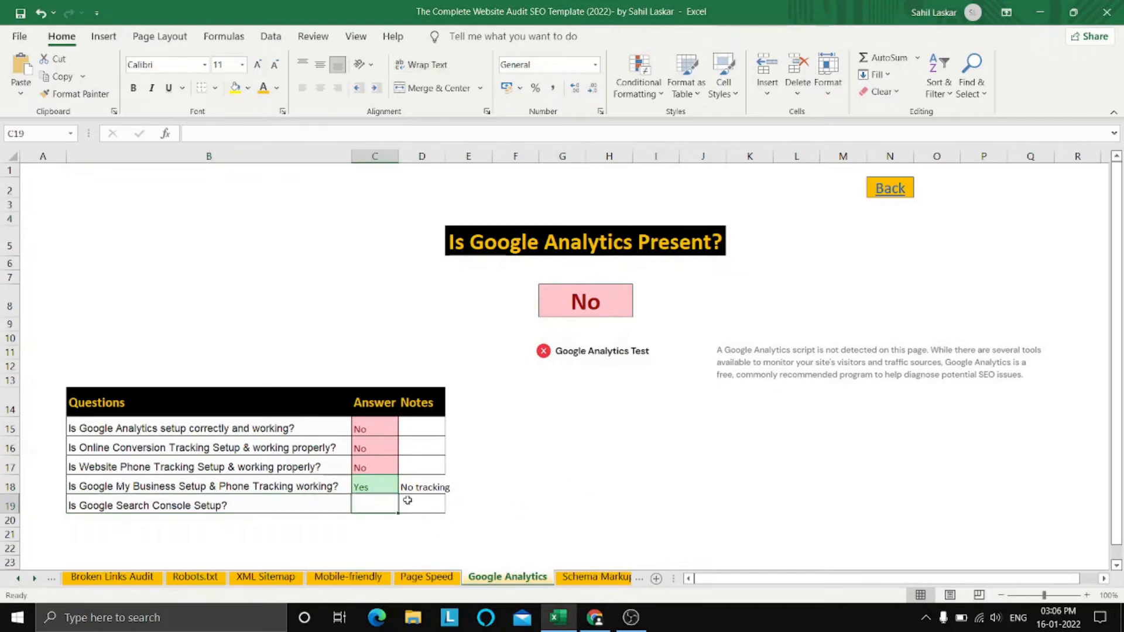
pyautogui.click(406, 498)
pyautogui.click(736, 484)
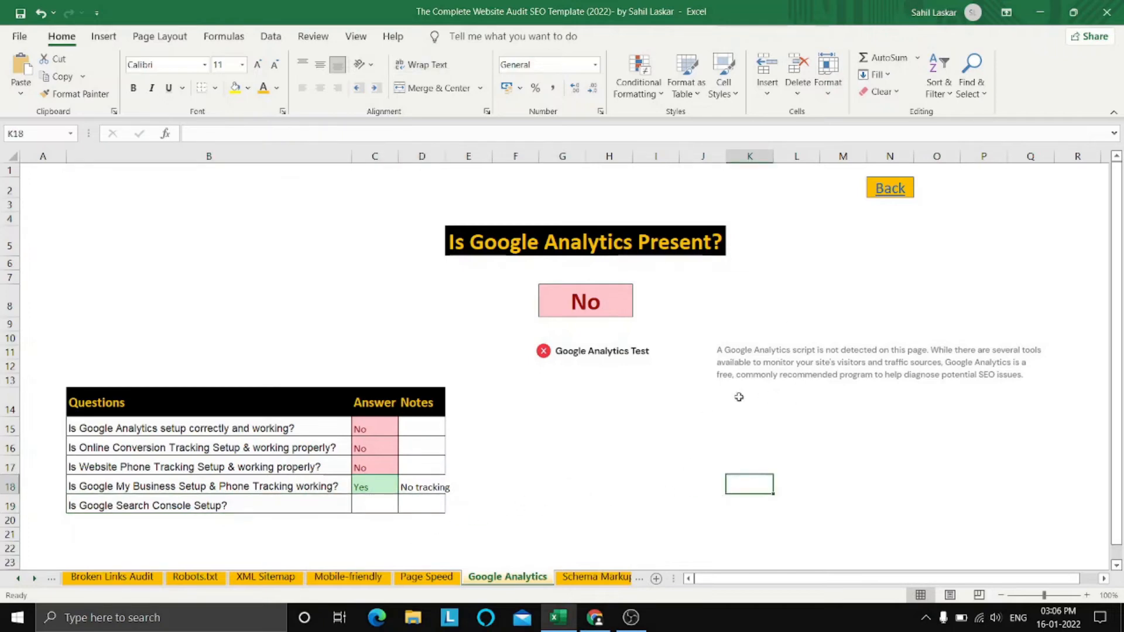
pyautogui.click(589, 461)
# Go back to the Table of Contents sheet and set the Google Analytics Report check status in G22 to "Yes".
pyautogui.click(896, 190)
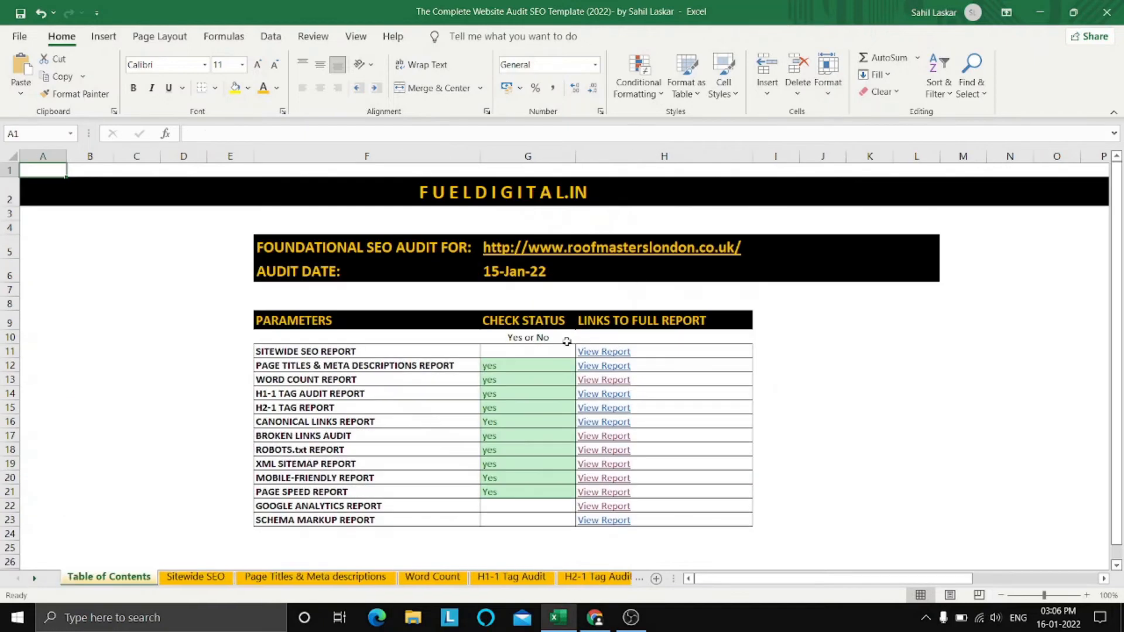
pyautogui.click(527, 512)
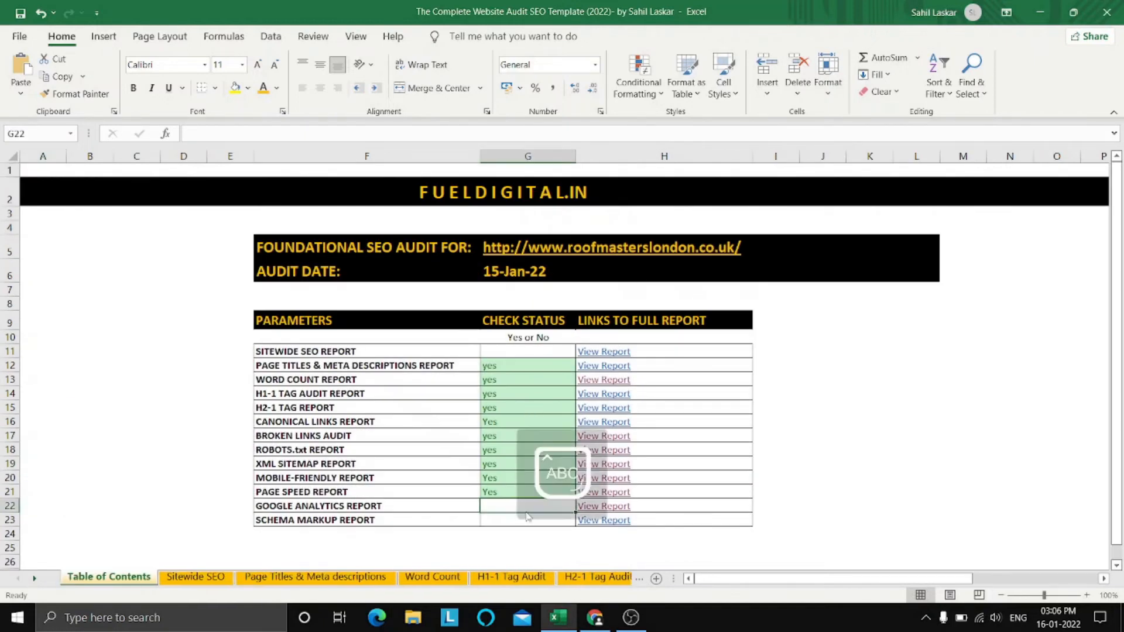
pyautogui.write('Yes')
pyautogui.press('Return')
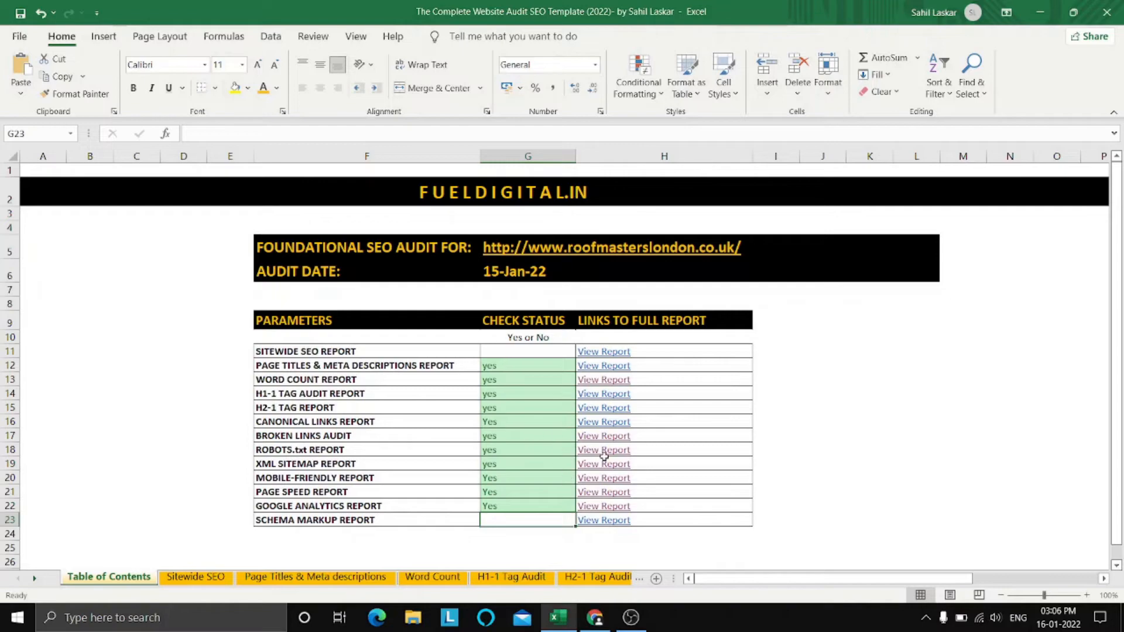
pyautogui.click(603, 519)
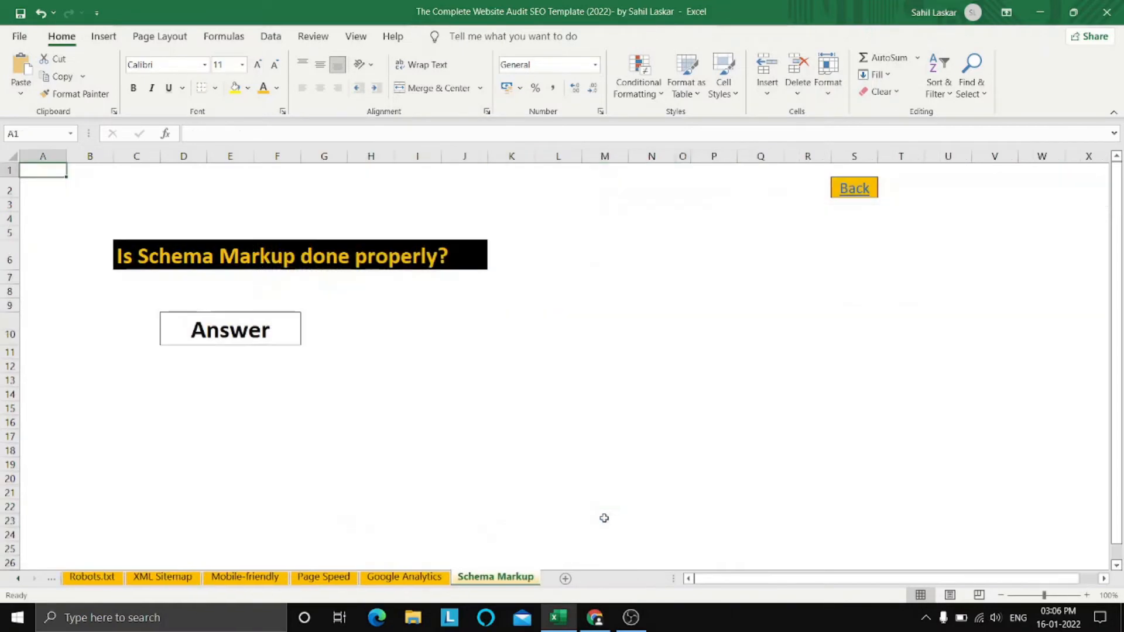
pyautogui.click(595, 618)
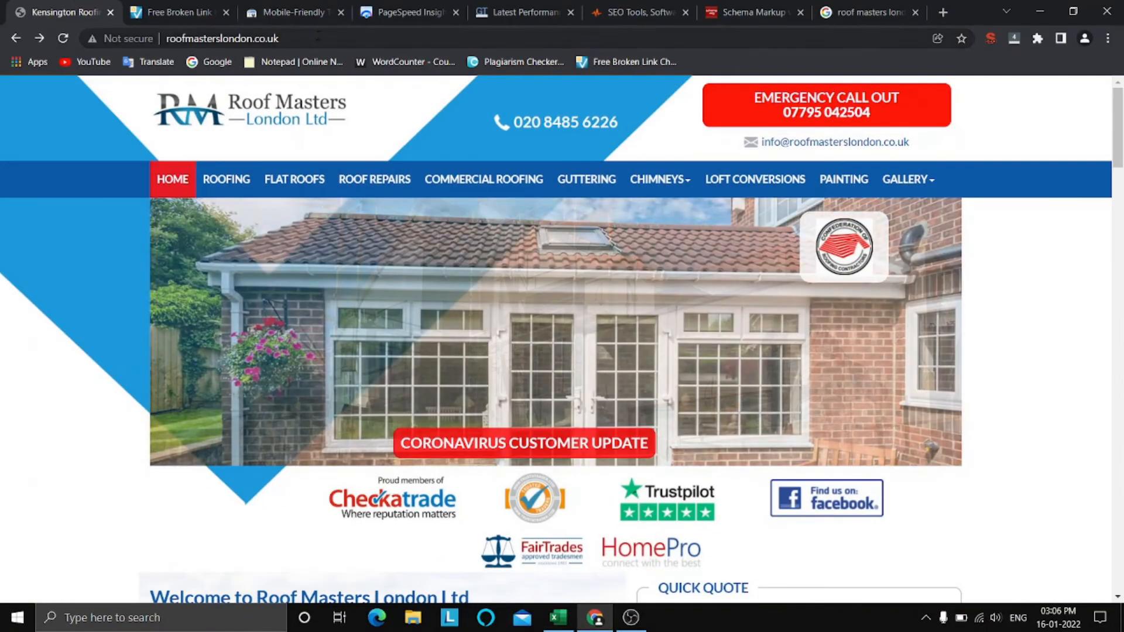
pyautogui.click(319, 38)
pyautogui.hotkey('ctrl', 'c')
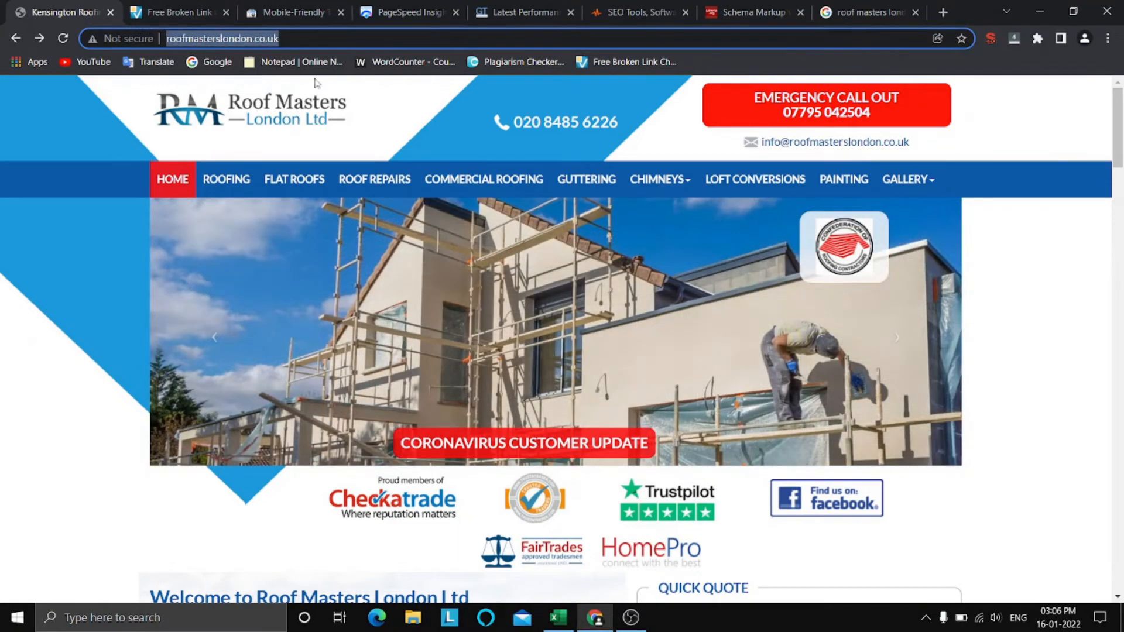
pyautogui.click(745, 12)
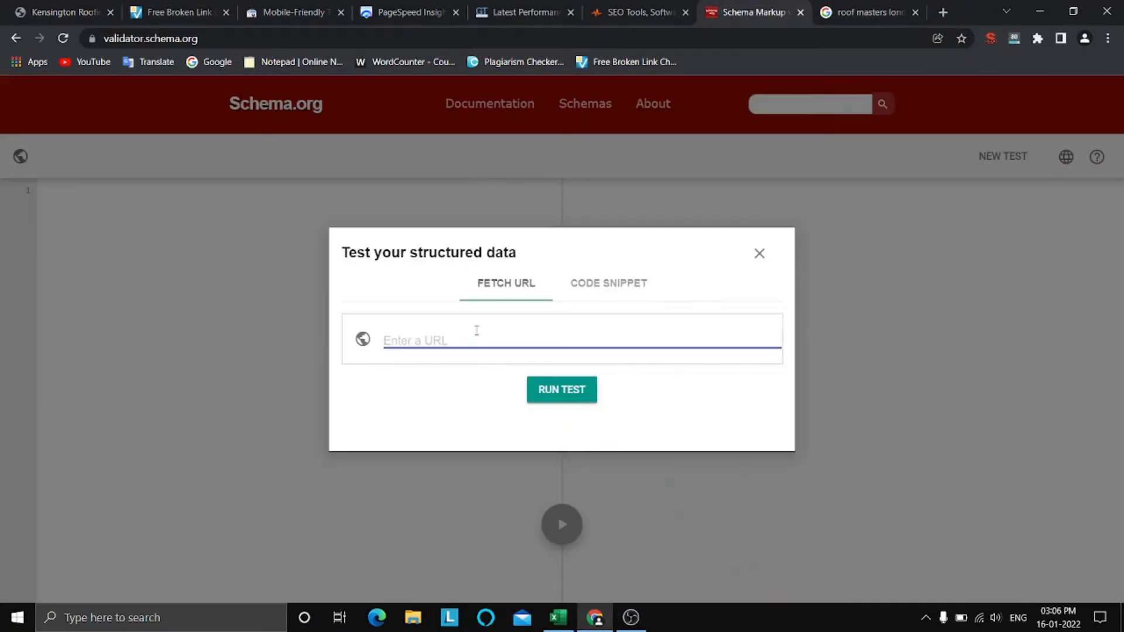
pyautogui.hotkey('ctrl', 'v')
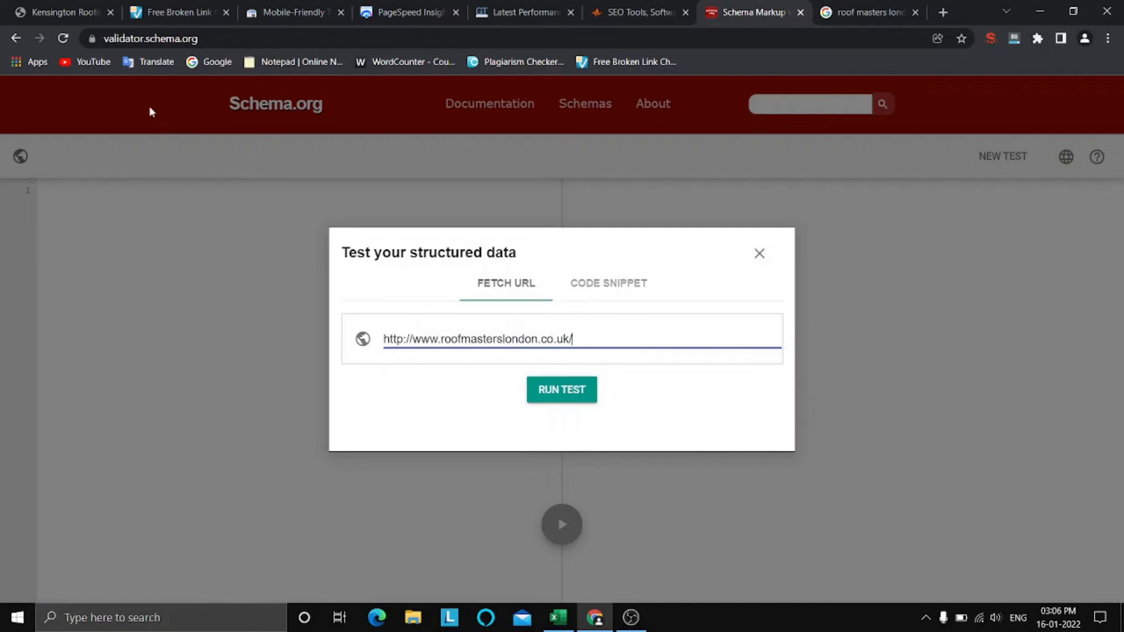
pyautogui.click(545, 390)
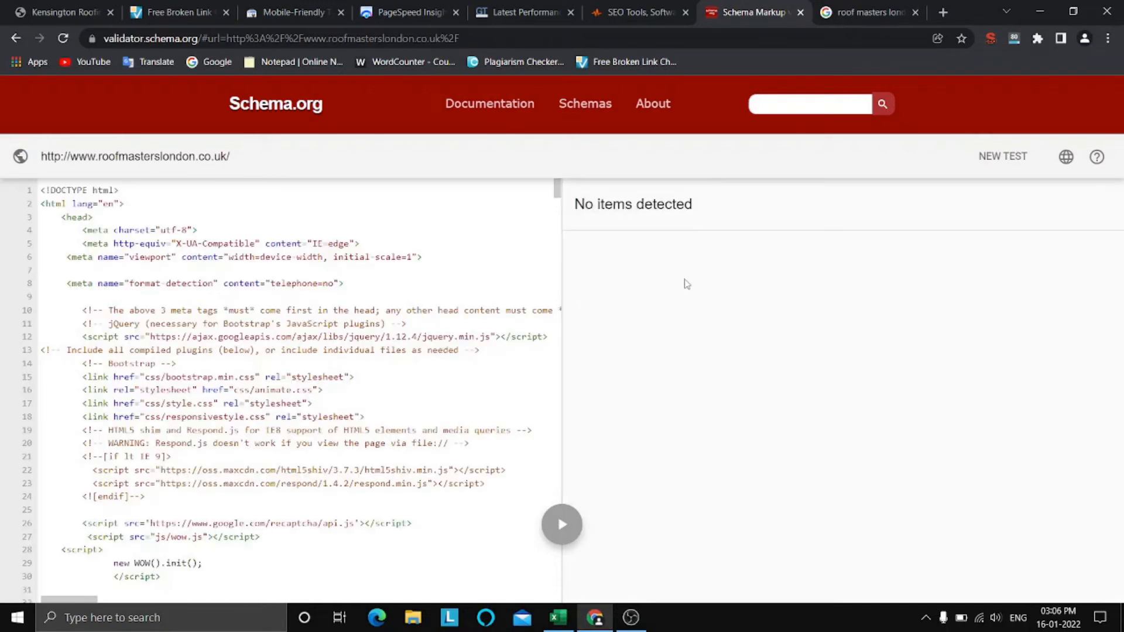
# Review the validator's source code and capture a rectangular snip of the tested URL, first code lines and result, opening it in Snip & Sketch.
pyautogui.scroll(-10, 557, 205)
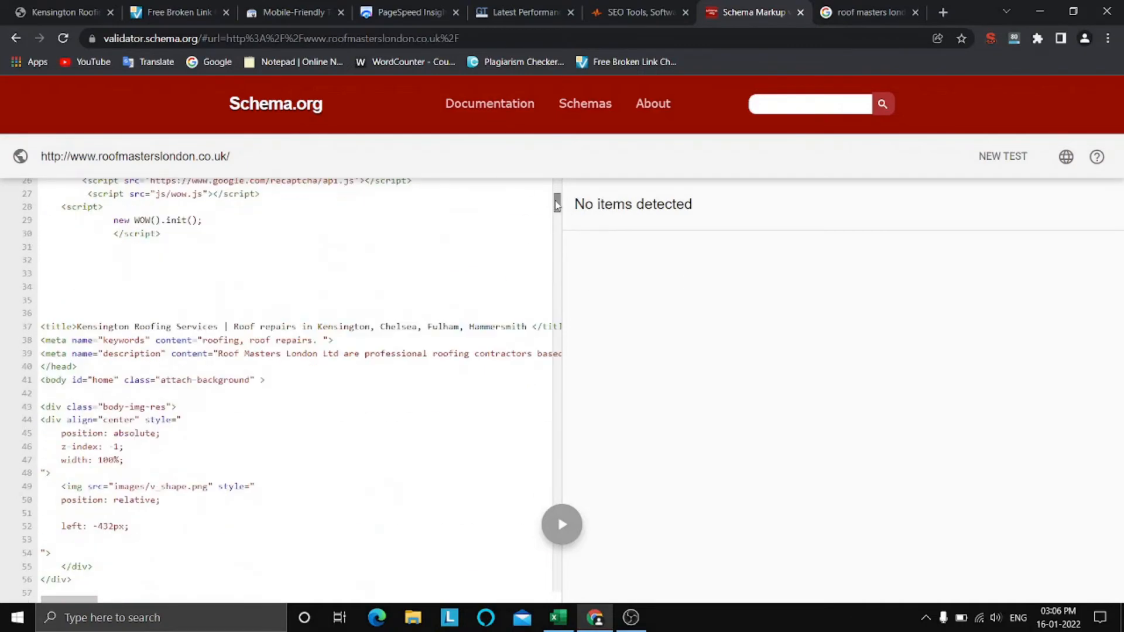
pyautogui.scroll(10, 557, 205)
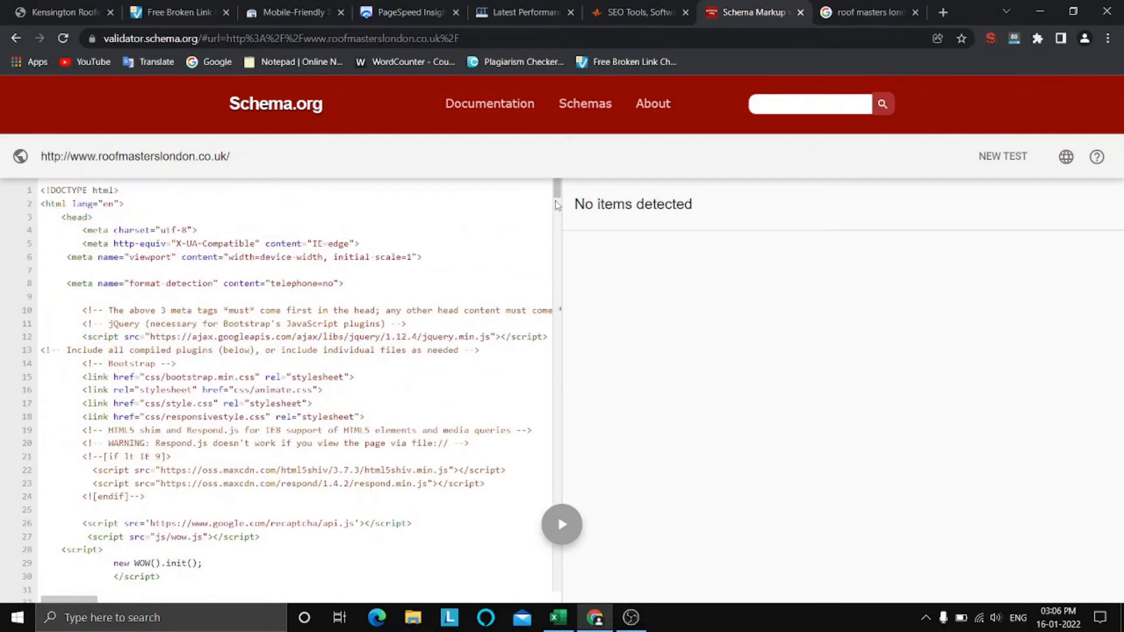
pyautogui.scroll(-9, 556, 205)
pyautogui.scroll(9, 557, 205)
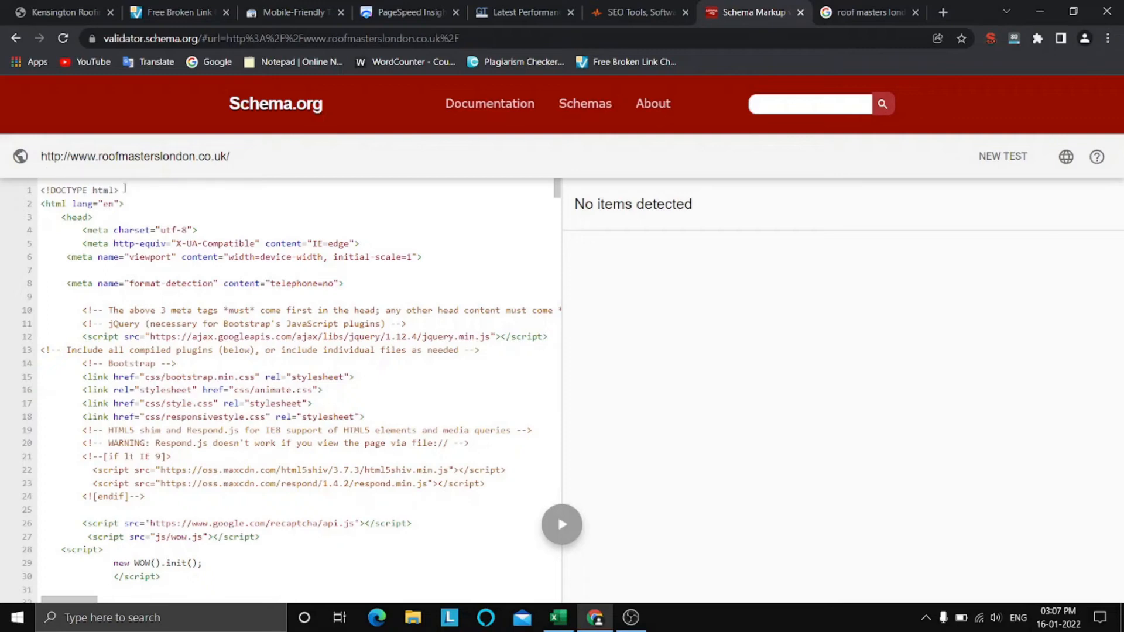
pyautogui.press('super+shift+s')
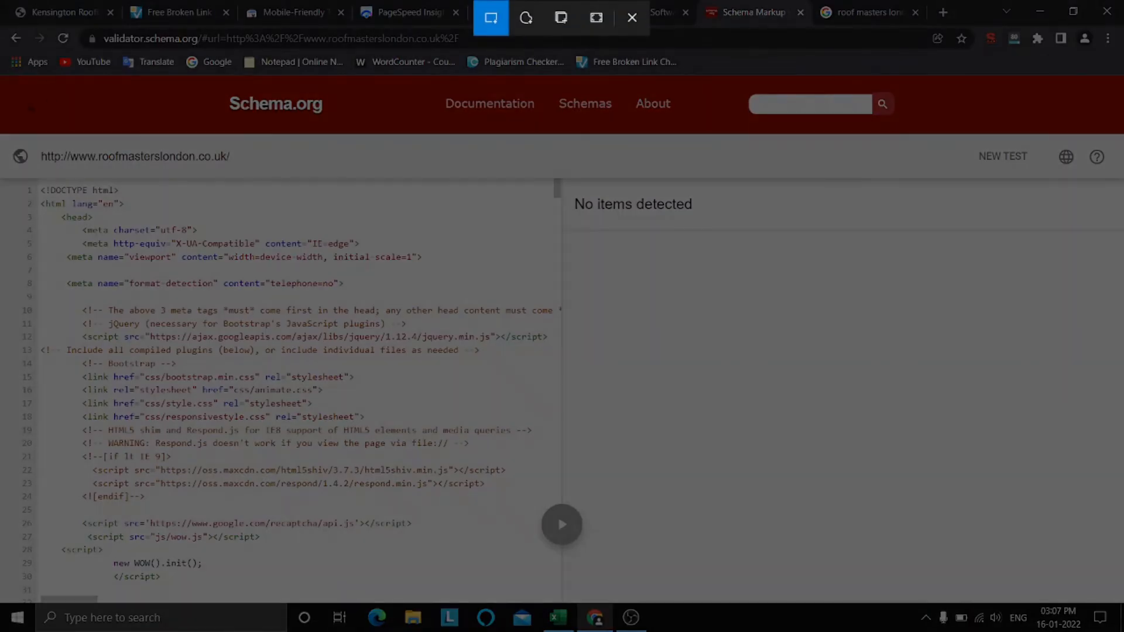
pyautogui.moveTo(4, 137); pyautogui.dragTo(927, 314)
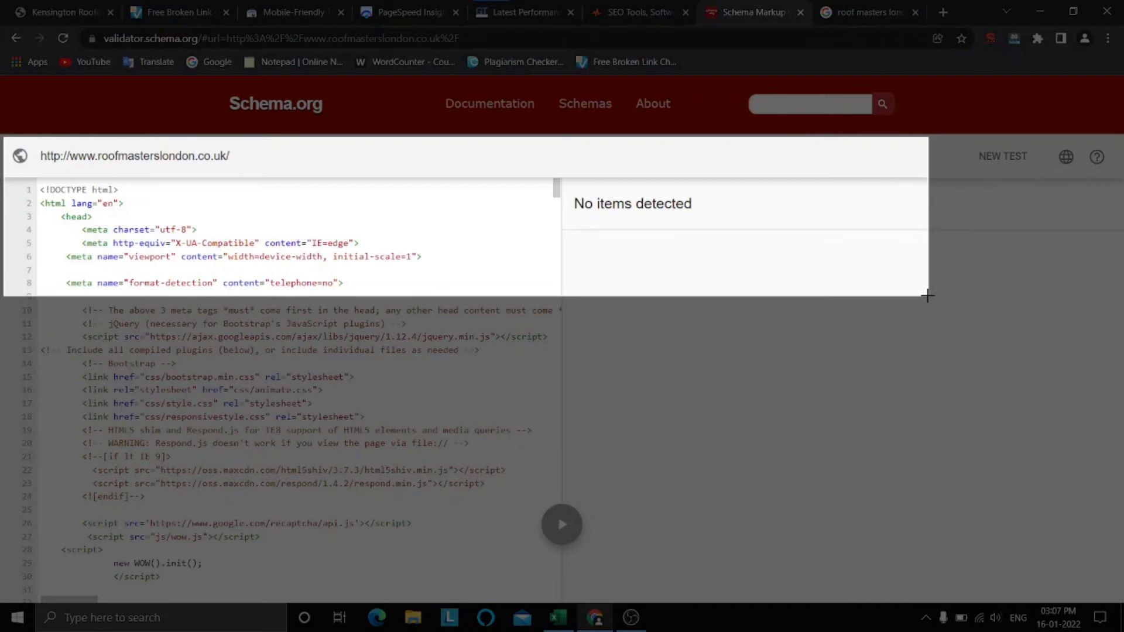
pyautogui.moveTo(928, 295); pyautogui.dragTo(928, 296)
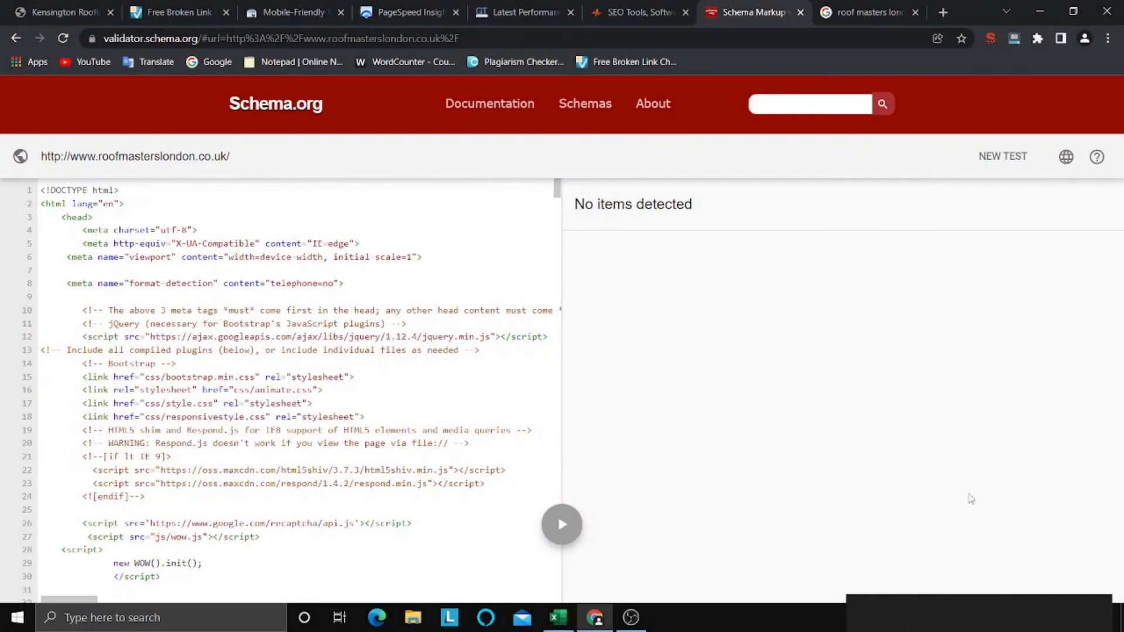
pyautogui.click(977, 478)
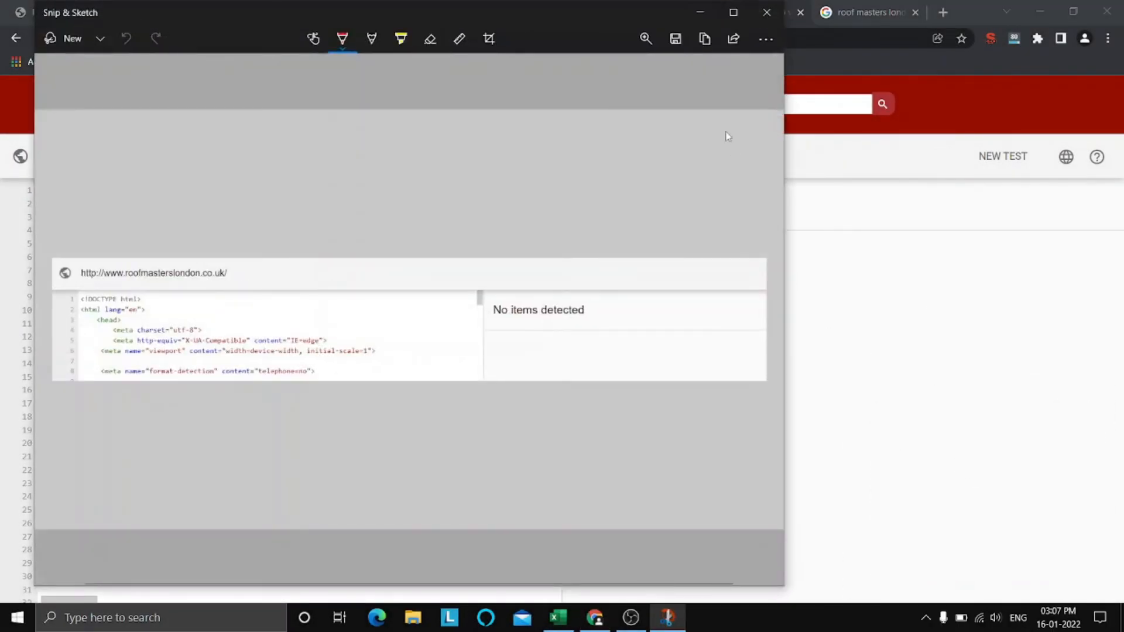
# Save the snip to the Desktop as a JPG named "schema test" and close Snip & Sketch.
pyautogui.click(675, 39)
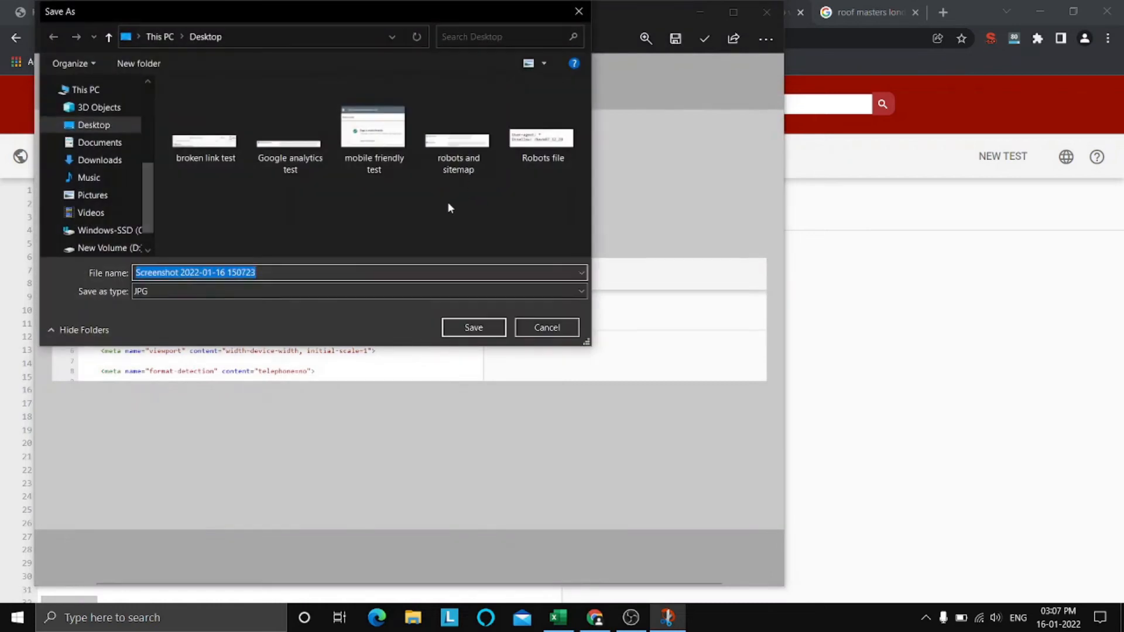
pyautogui.write('schema test')
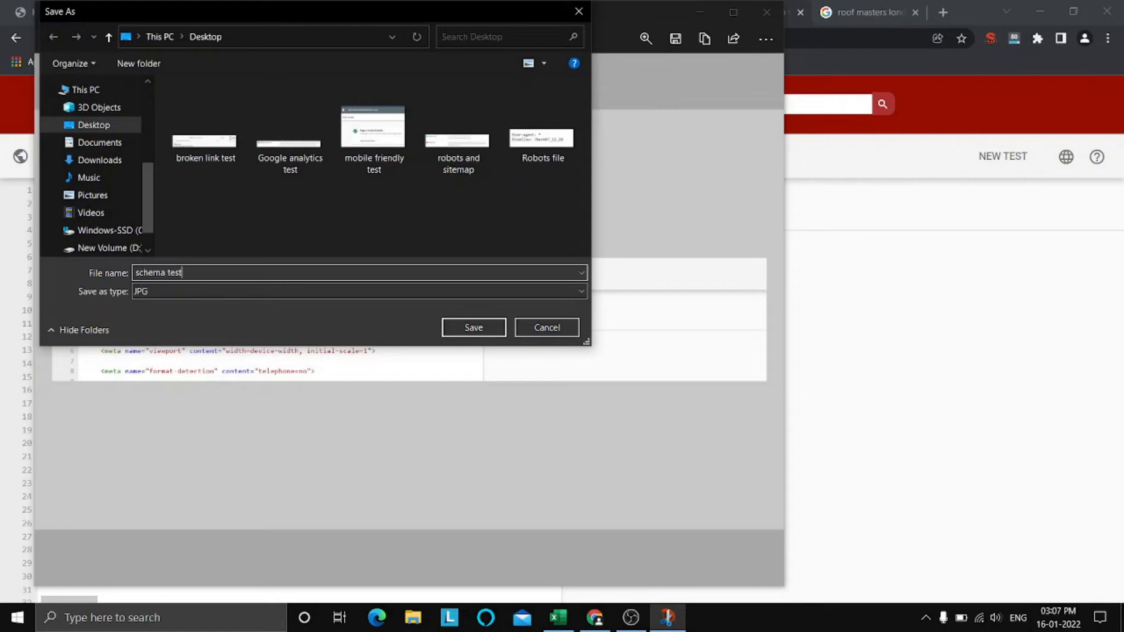
pyautogui.press('Return')
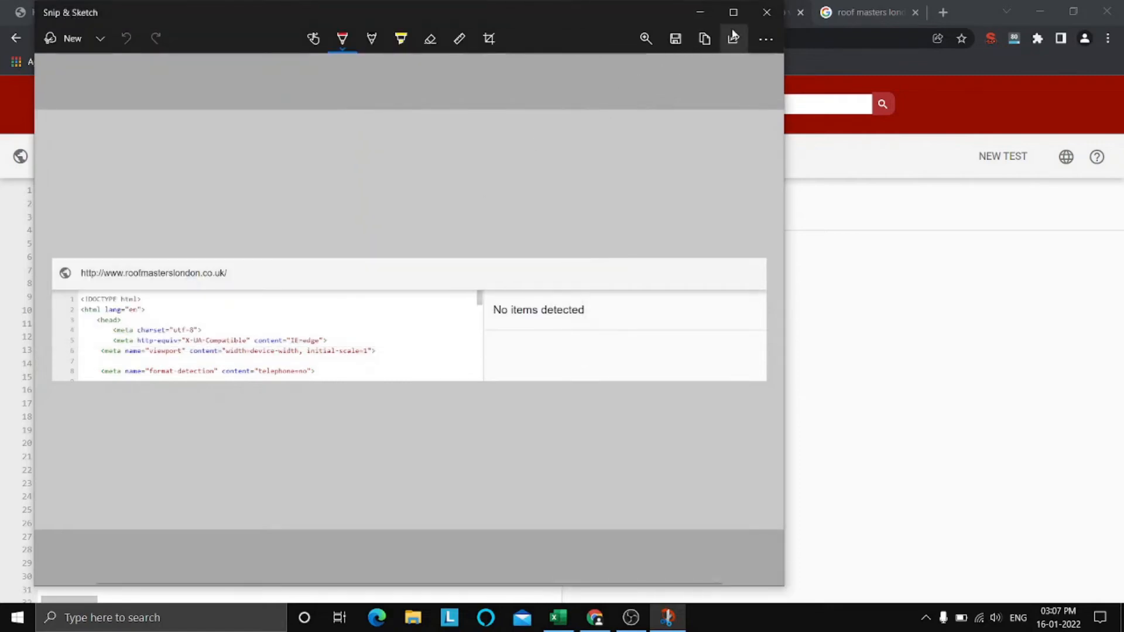
pyautogui.click(767, 11)
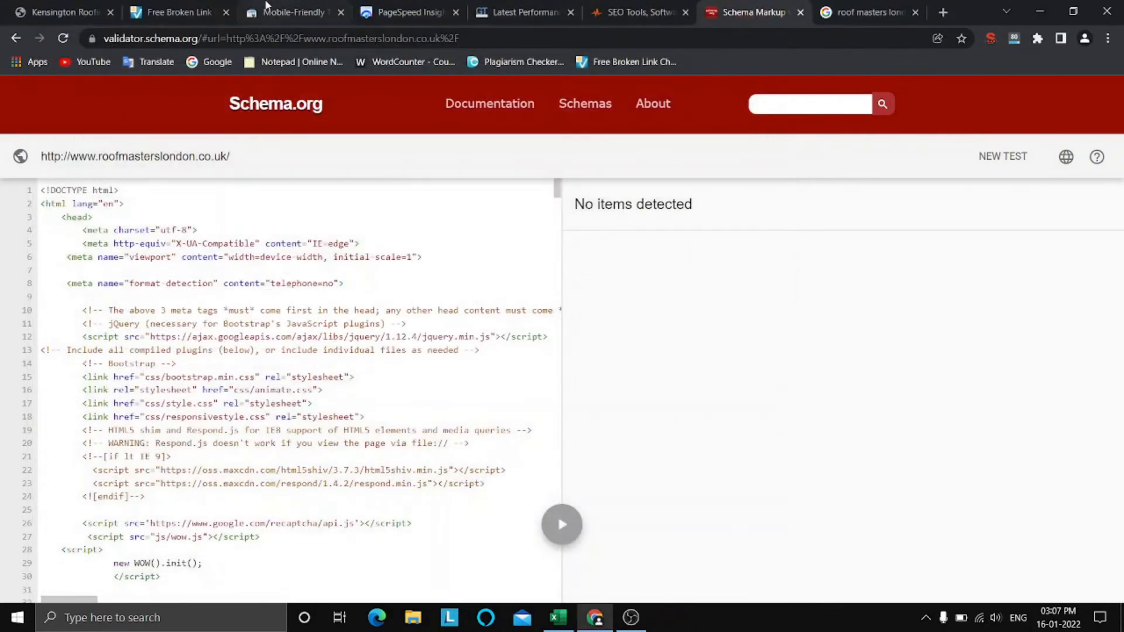
# Return to the Excel workbook and set the Schema Markup answer in D10 to "No".
pyautogui.click(559, 617)
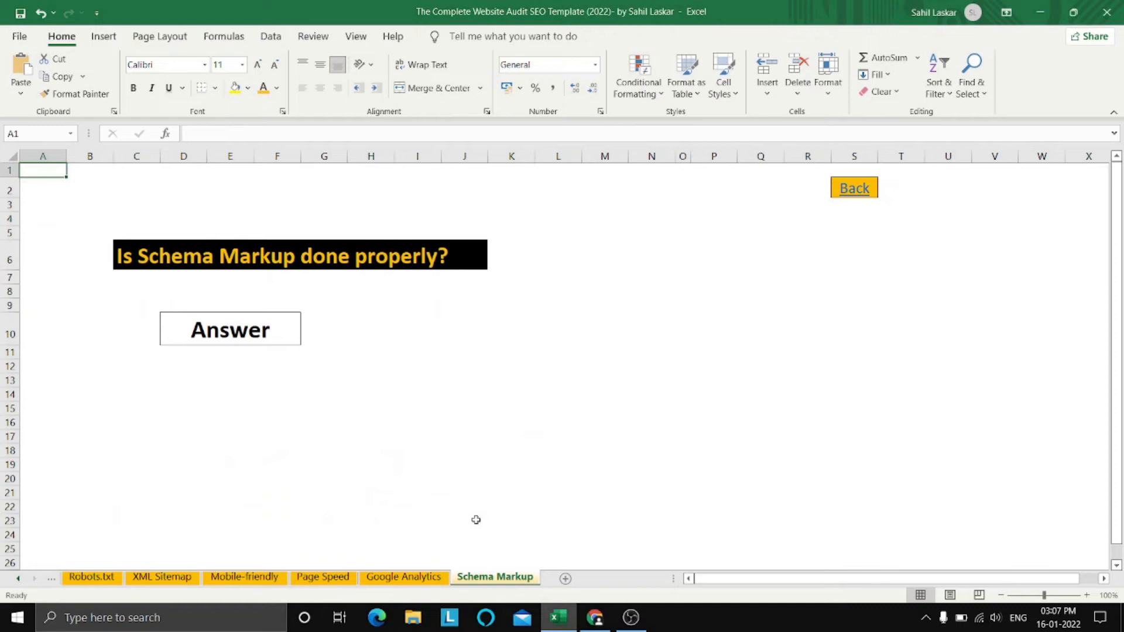
pyautogui.click(221, 338)
pyautogui.doubleClick(221, 339)
pyautogui.doubleClick(221, 338)
pyautogui.write('No')
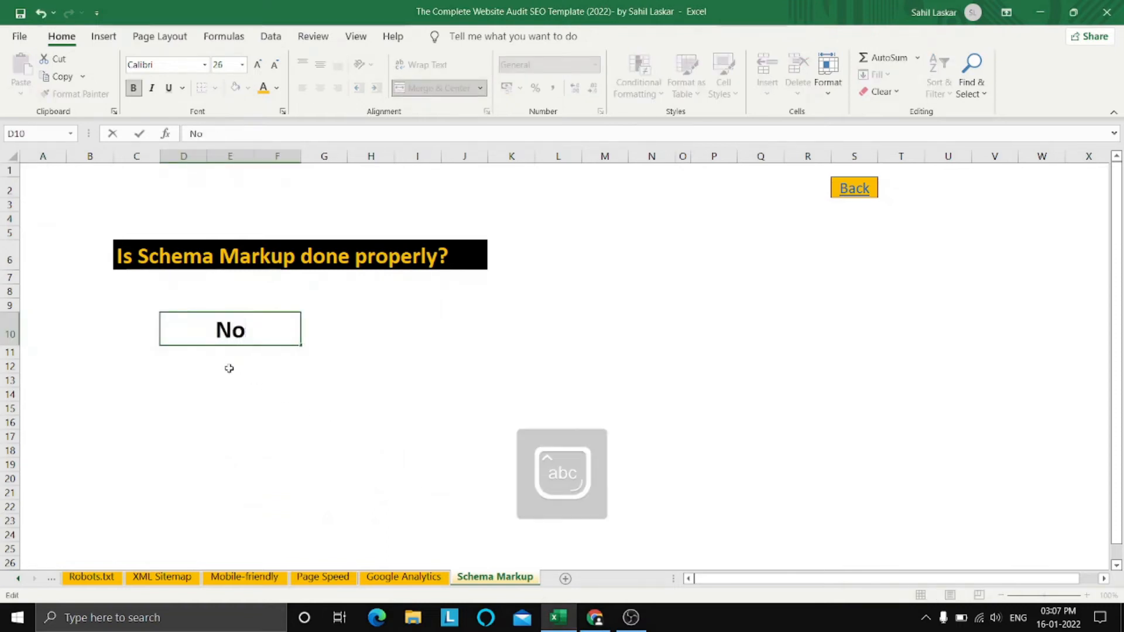
pyautogui.click(211, 436)
# Insert the "schema test" picture from the Desktop at C14 and position it below the Schema Markup answer.
pyautogui.click(153, 392)
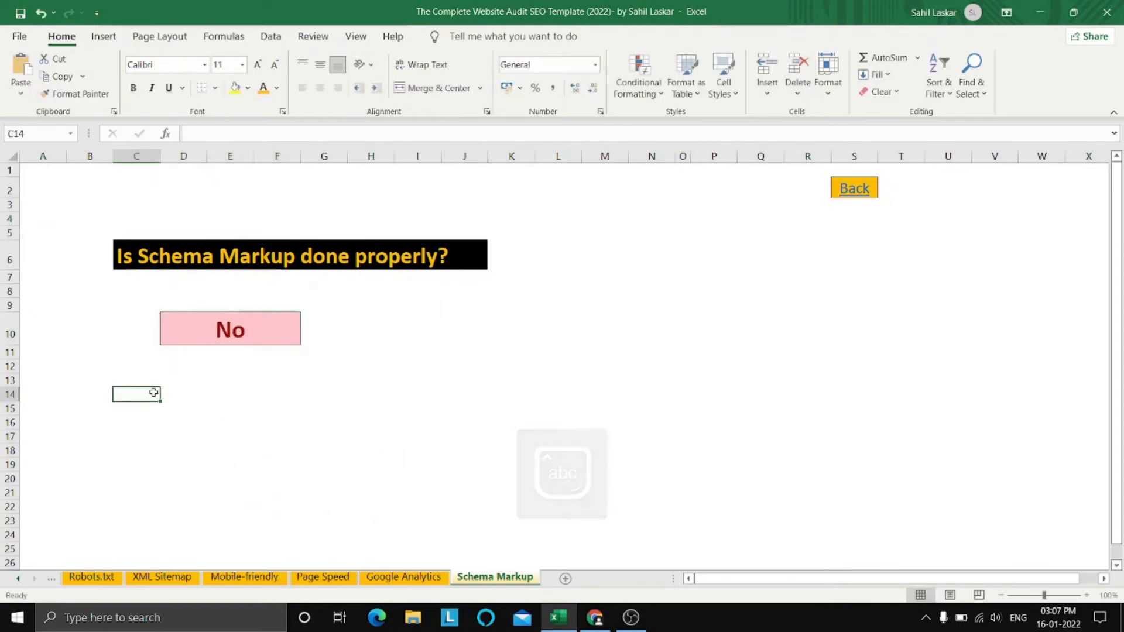
pyautogui.click(103, 37)
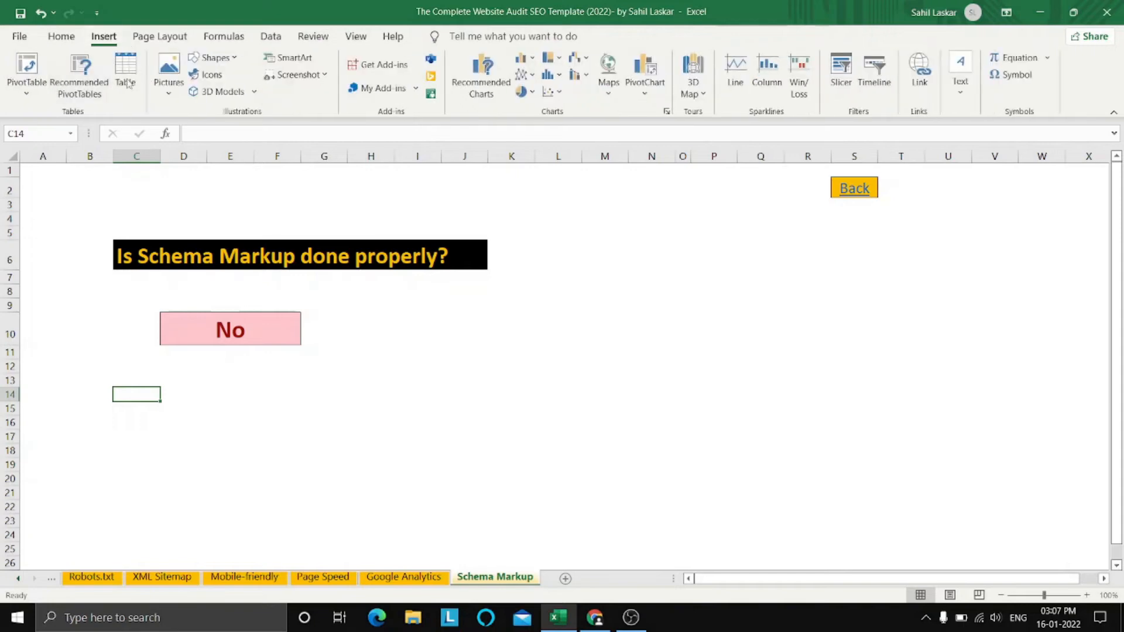
pyautogui.click(171, 87)
pyautogui.click(194, 136)
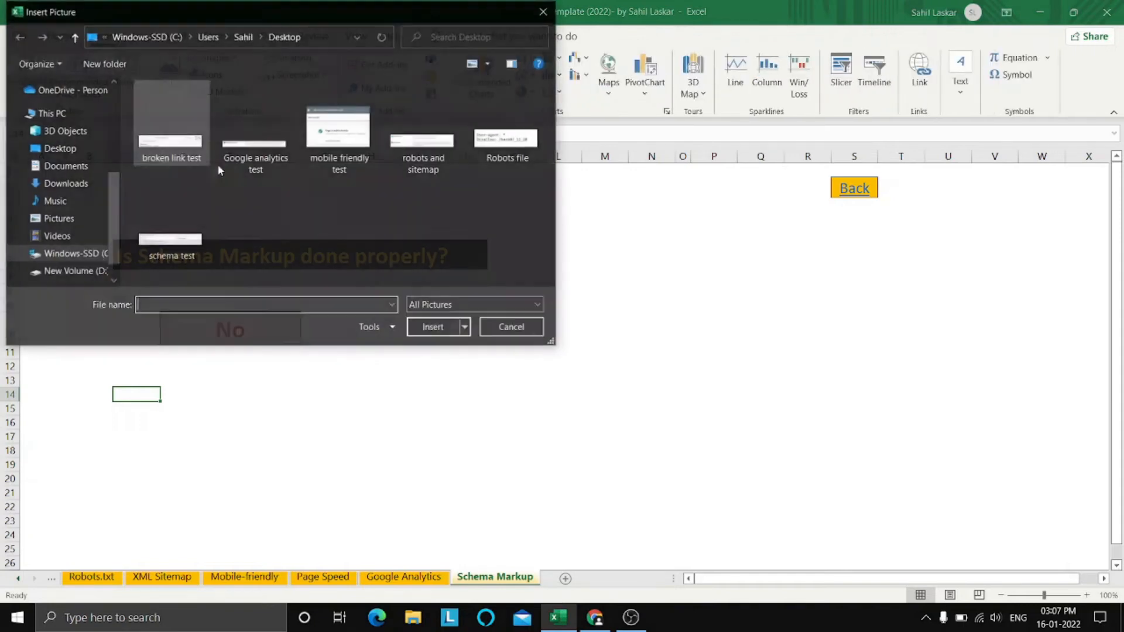
pyautogui.click(191, 245)
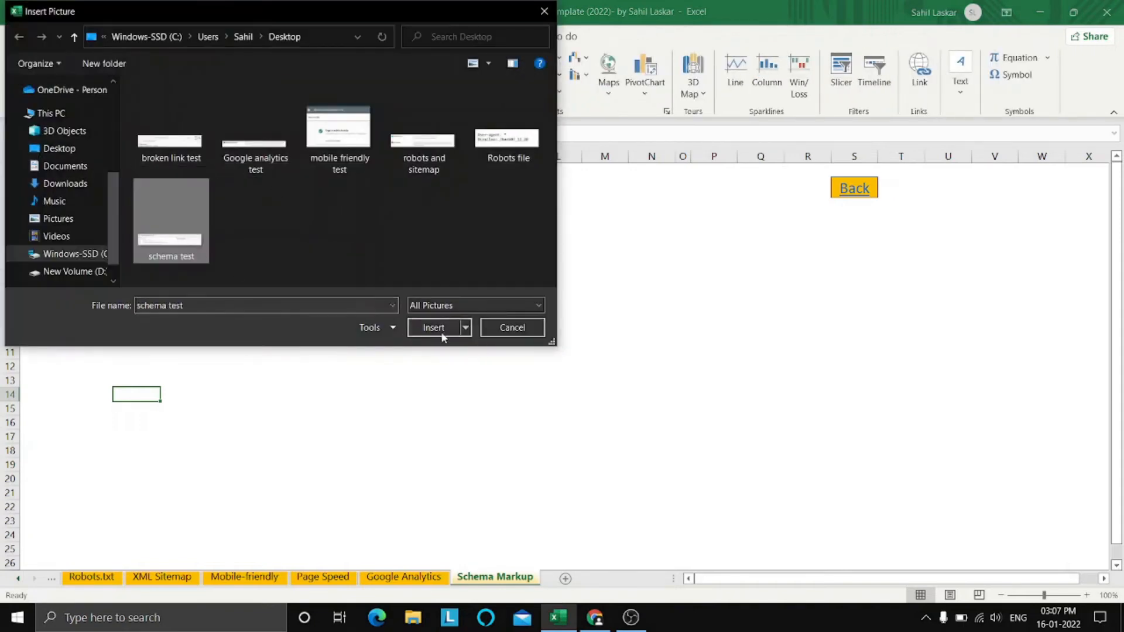
pyautogui.click(440, 328)
pyautogui.moveTo(450, 444); pyautogui.dragTo(415, 431)
pyautogui.click(853, 380)
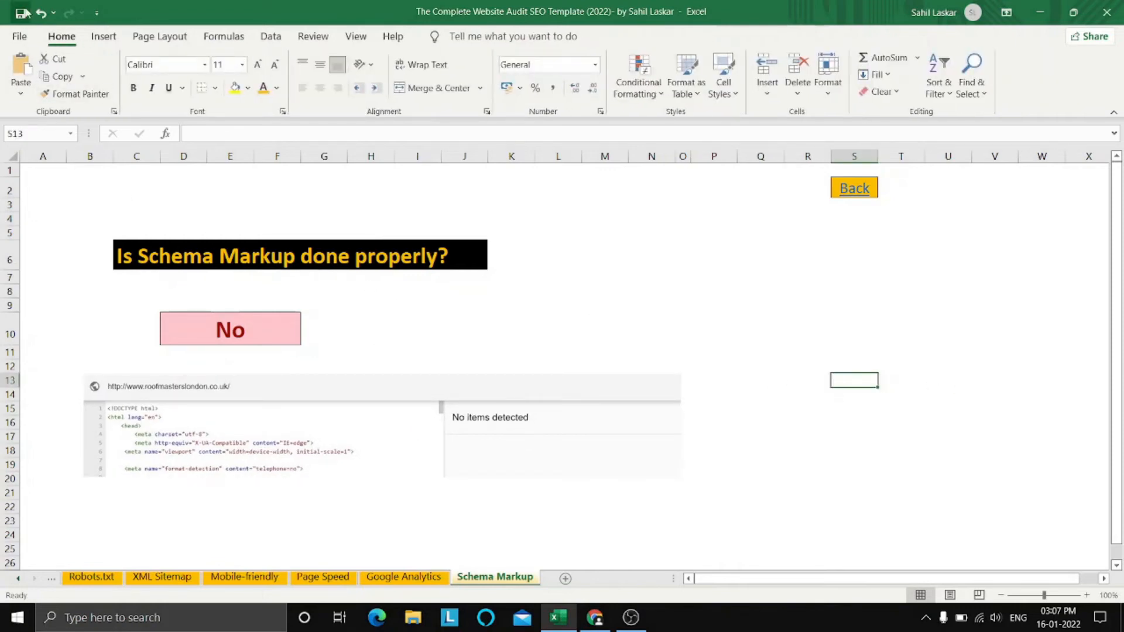
pyautogui.click(815, 341)
pyautogui.click(827, 417)
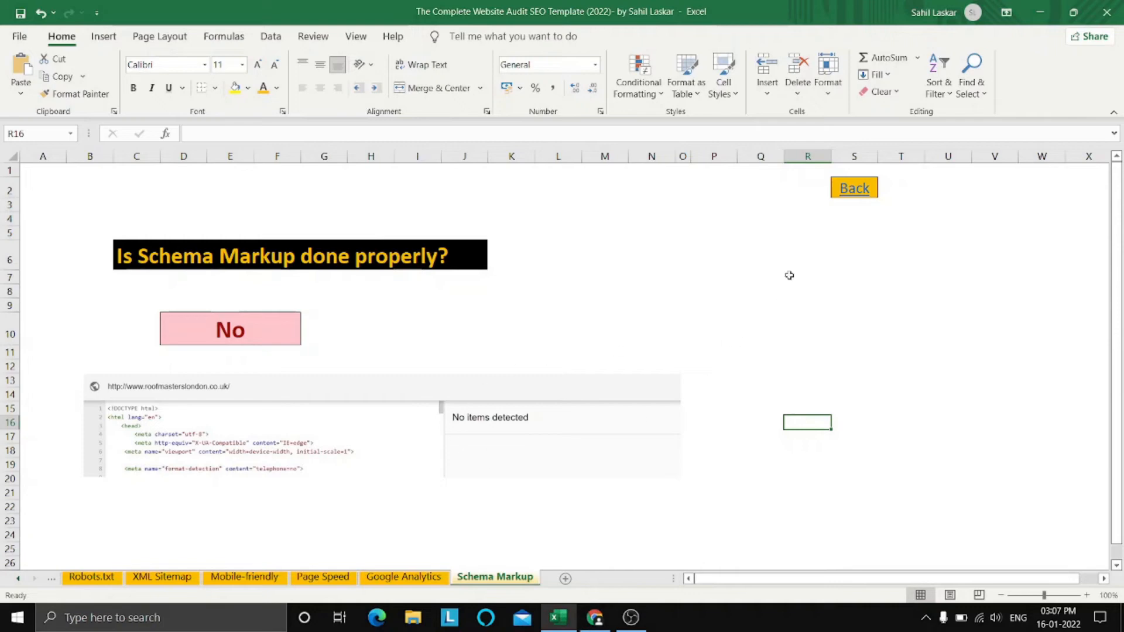
pyautogui.click(810, 369)
# Go back to the Table of Contents sheet and set the Schema Markup Report check status in G23 to "Yes".
pyautogui.click(861, 195)
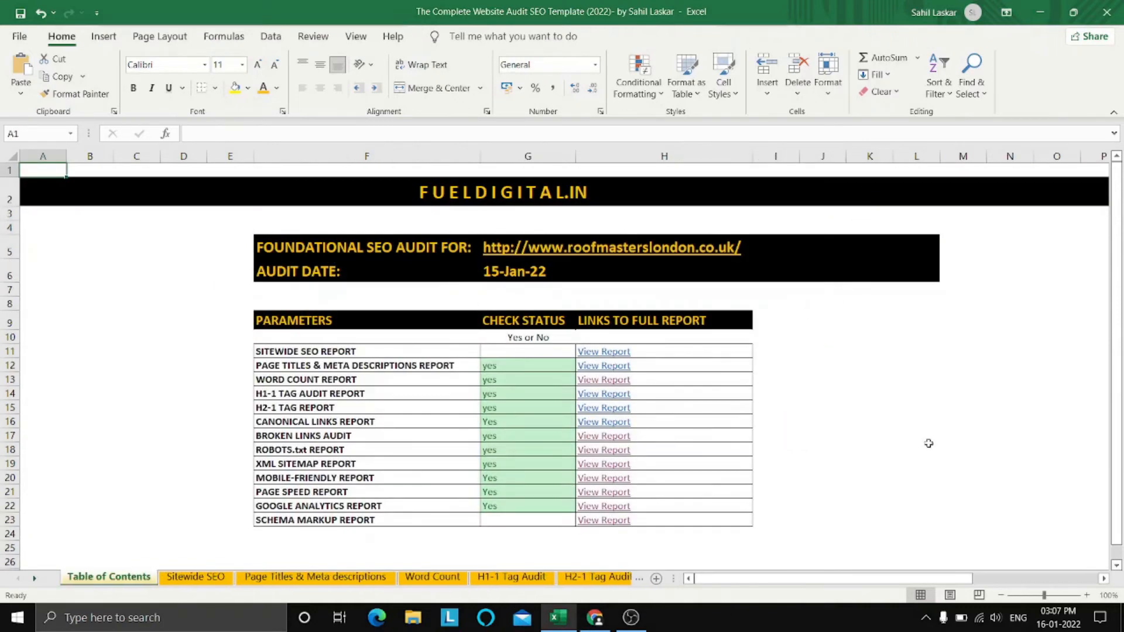
pyautogui.click(508, 524)
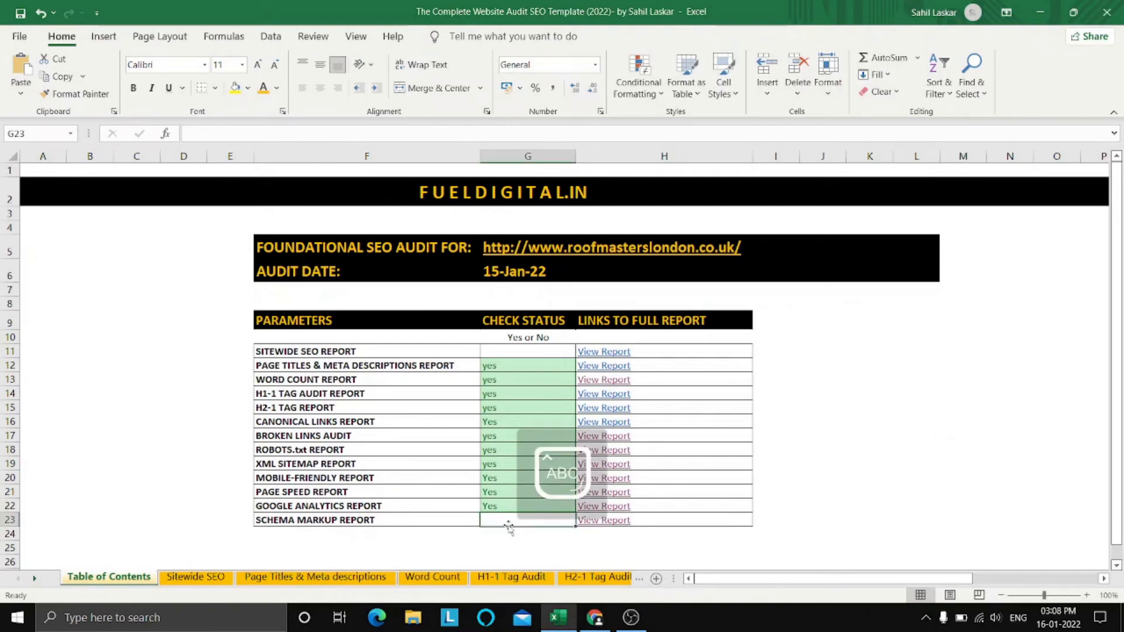
pyautogui.write('Yes')
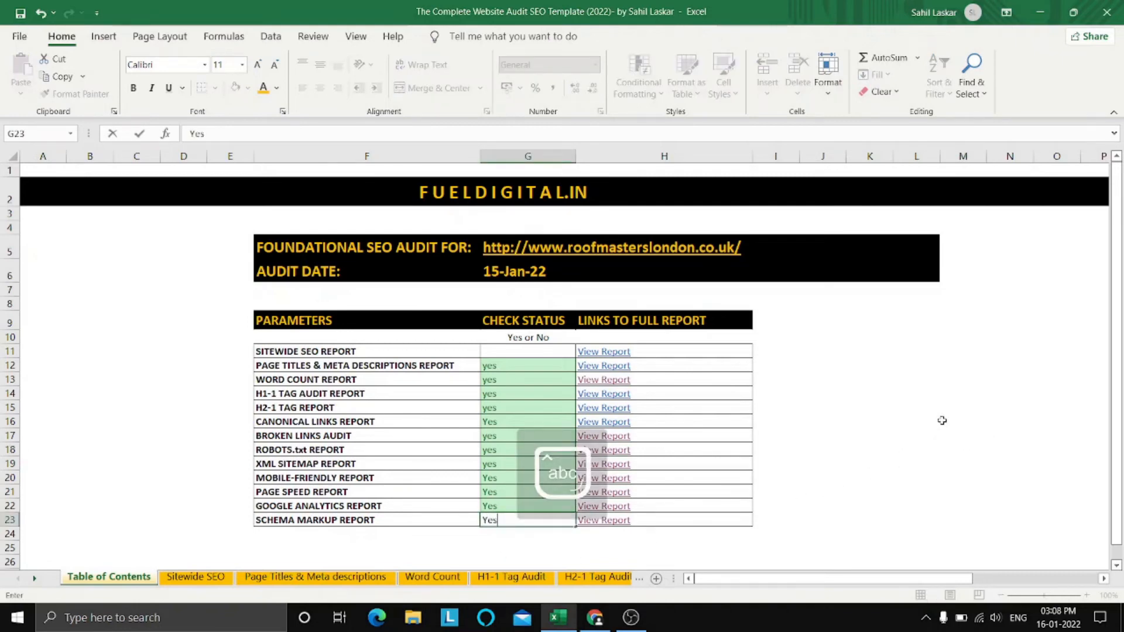
pyautogui.click(918, 422)
pyautogui.click(872, 464)
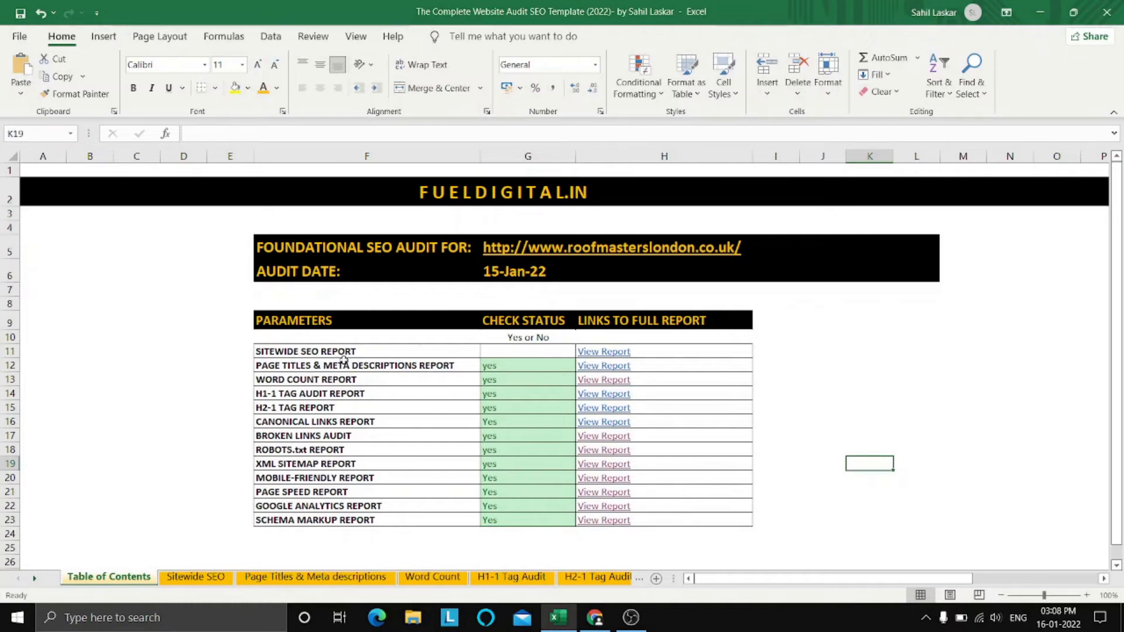
# Open the Sitewide SEO report and enter "No" for both "SSL present?" in G15 and "HTTPS Redirects?" in G16.
pyautogui.click(604, 355)
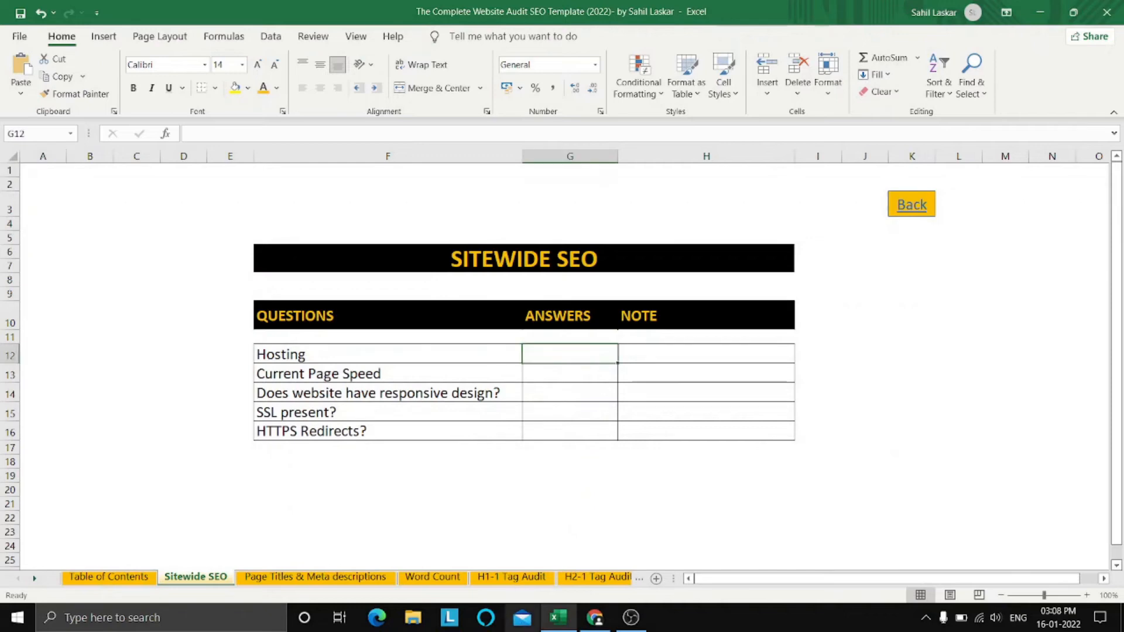
pyautogui.click(551, 408)
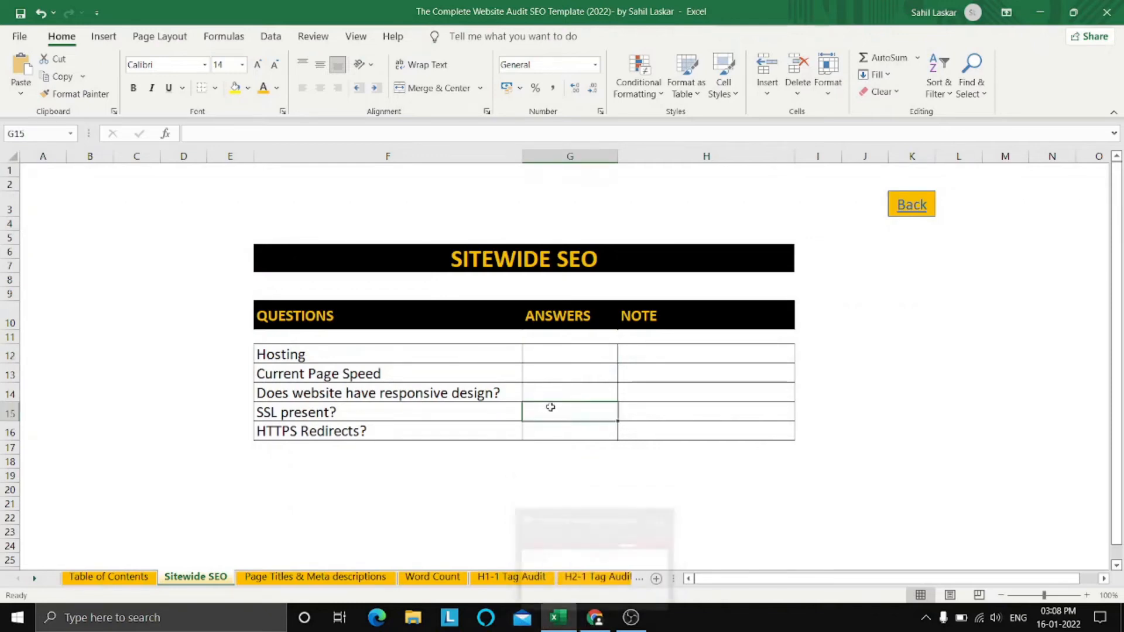
pyautogui.write('No')
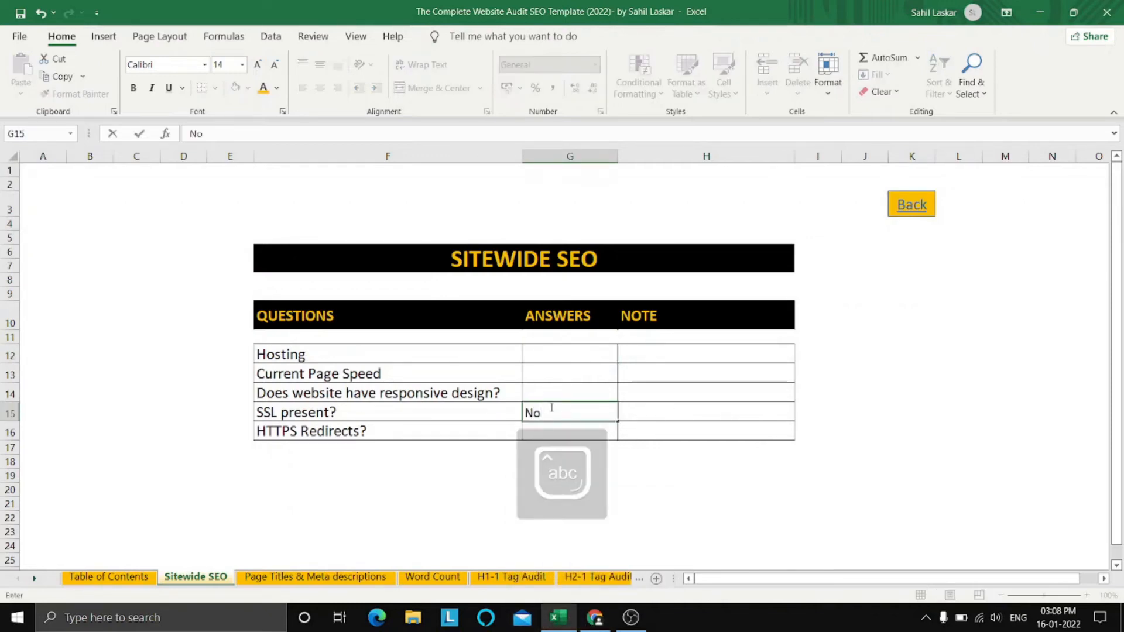
pyautogui.press('Return')
pyautogui.write('N')
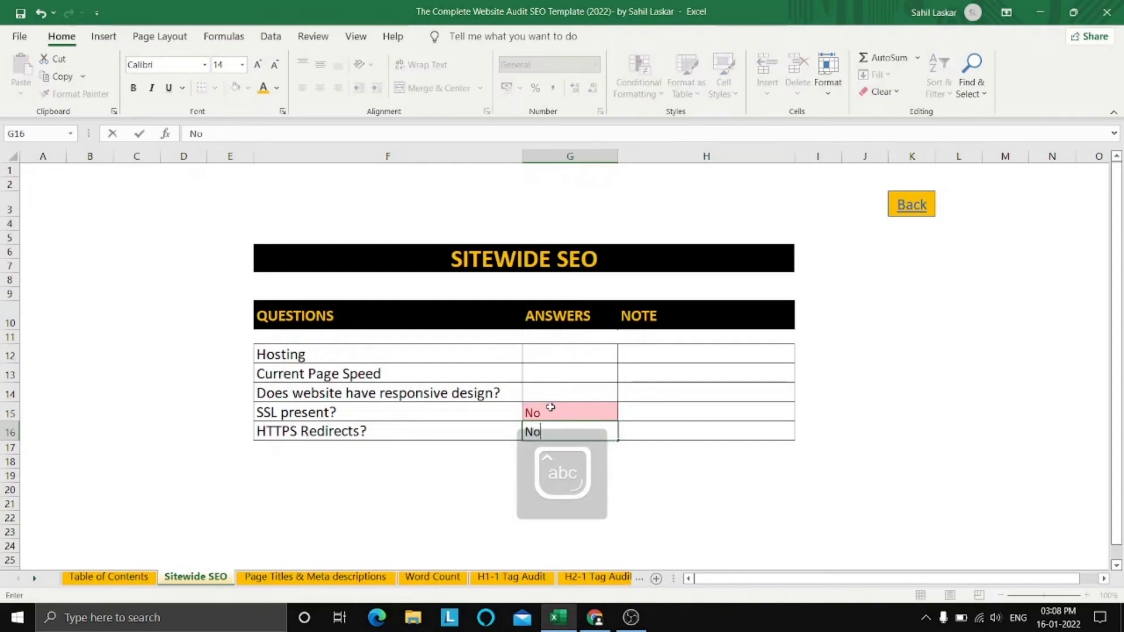
pyautogui.write('o')
# Answer "Does website have responsive design?" in G14 with "Yes".
pyautogui.press('Up')
pyautogui.press('Up')
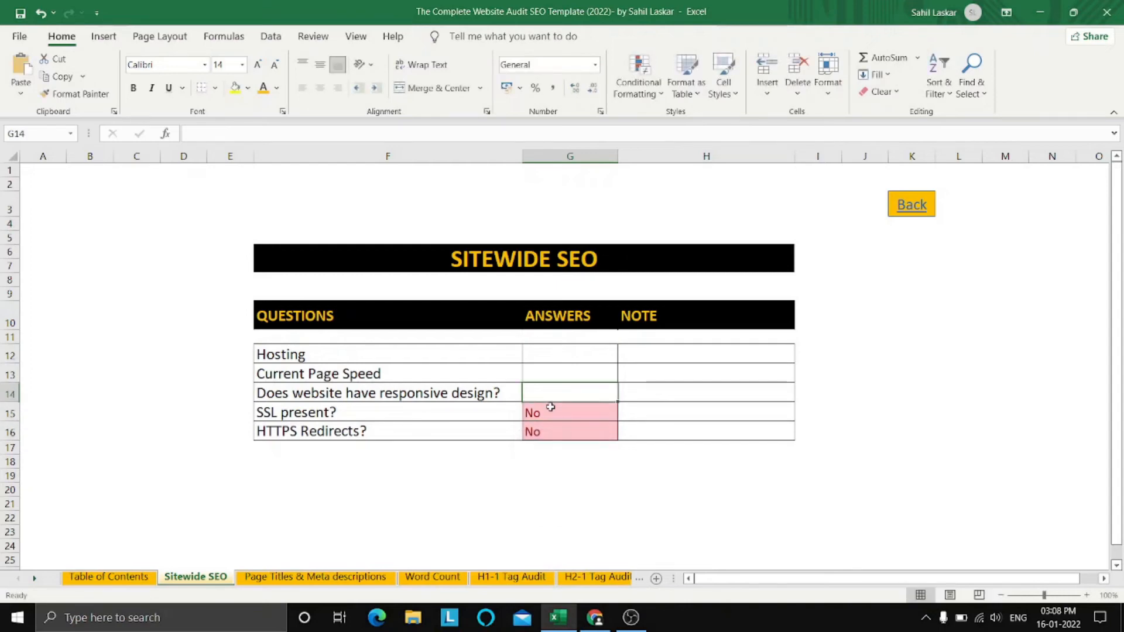
pyautogui.write('Yes')
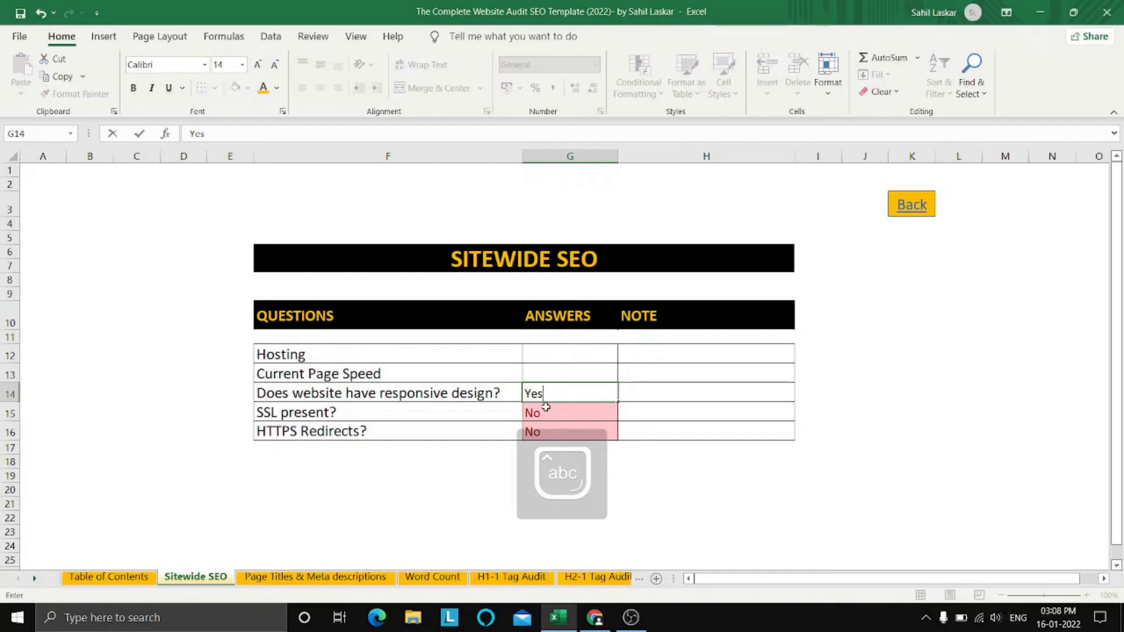
pyautogui.hotkey('ctrl', 'Return')
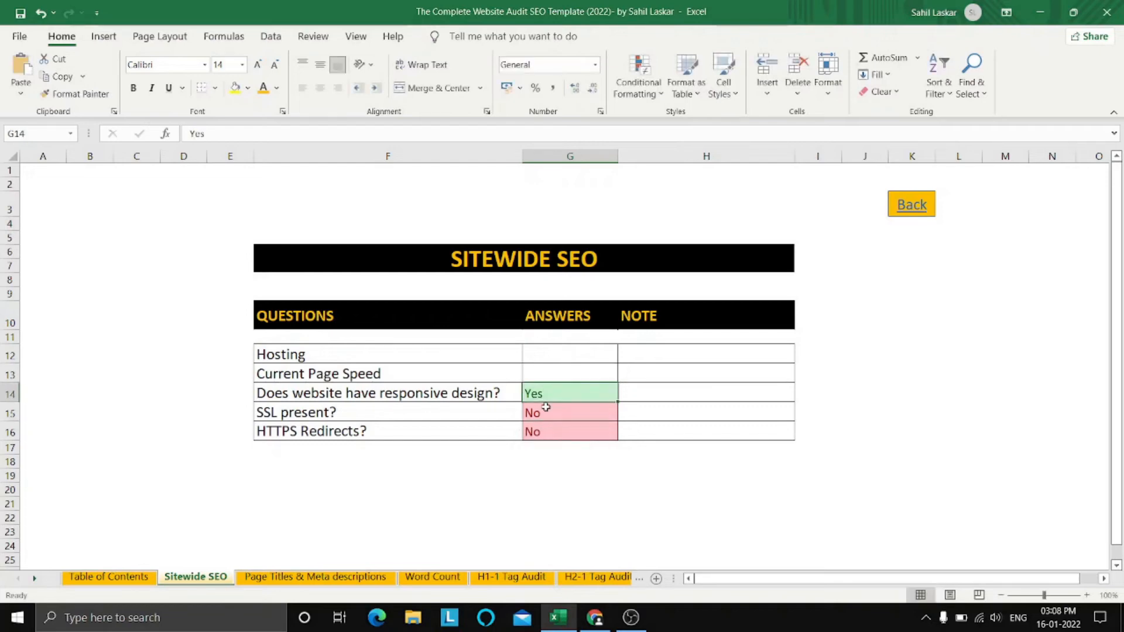
# Review the Mobile-friendly report through the Table of Contents and return to the Sitewide SEO sheet.
pyautogui.click(906, 215)
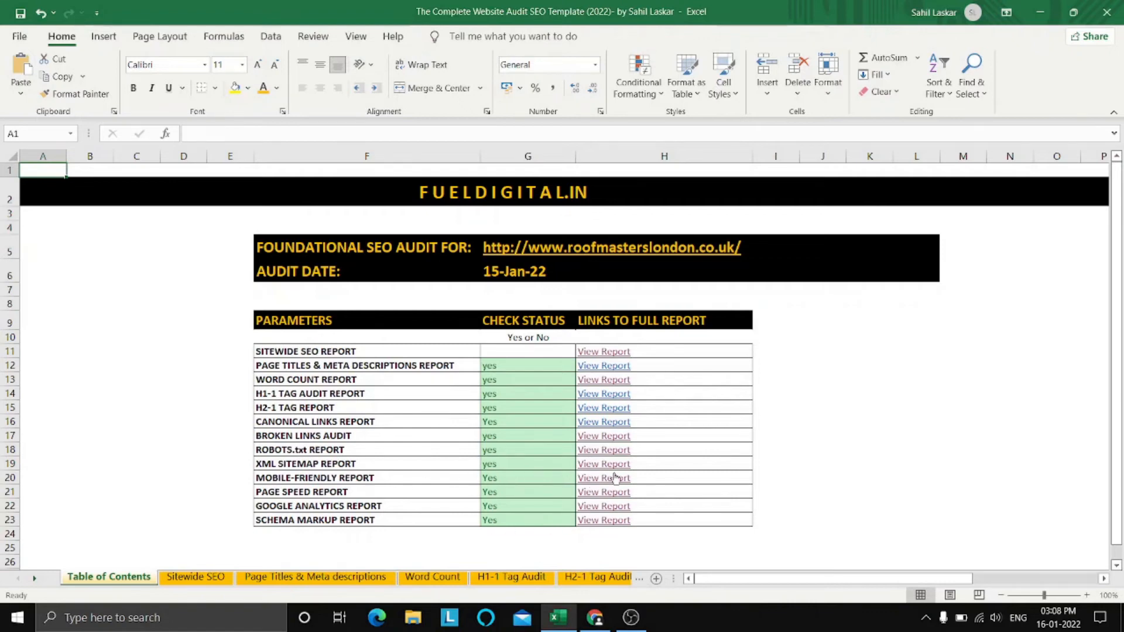
pyautogui.click(615, 477)
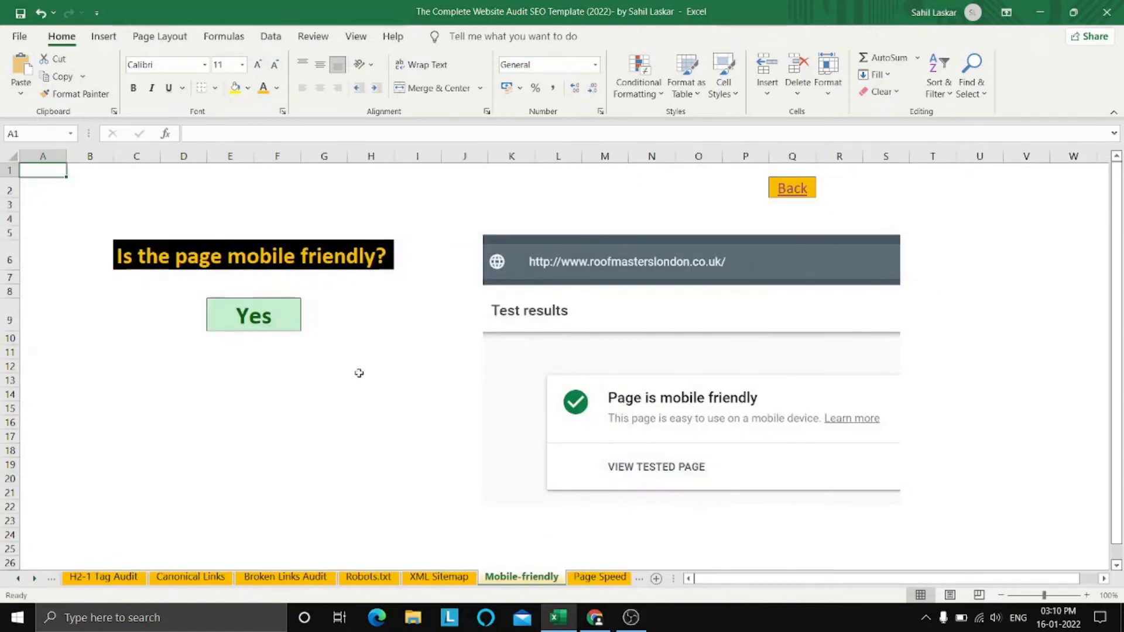
pyautogui.click(359, 369)
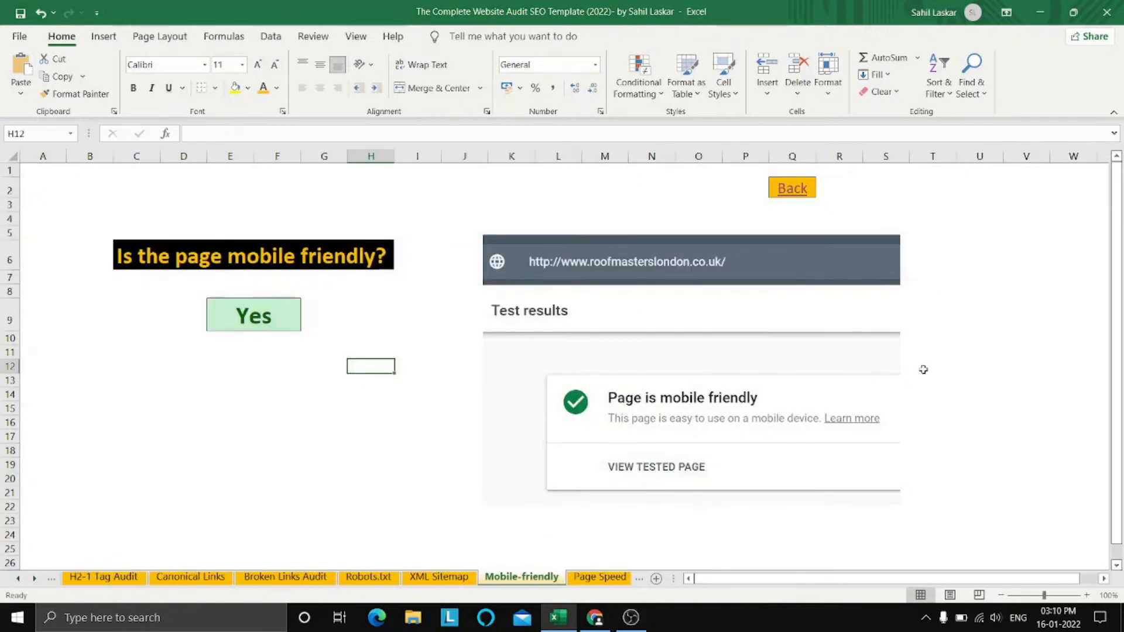
pyautogui.click(1021, 287)
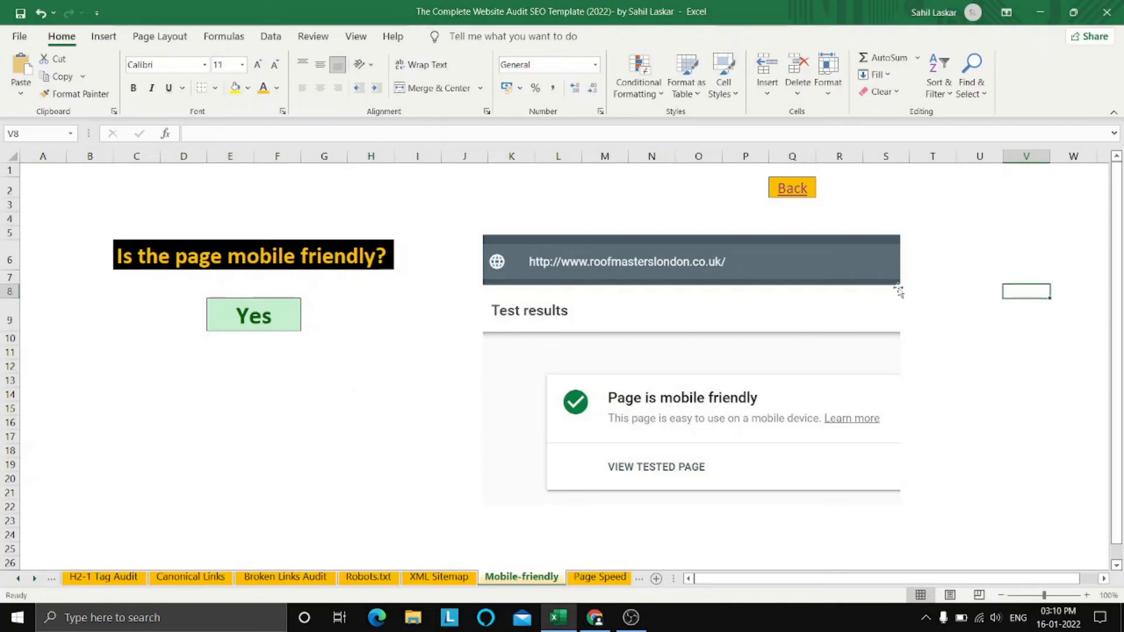
pyautogui.click(795, 190)
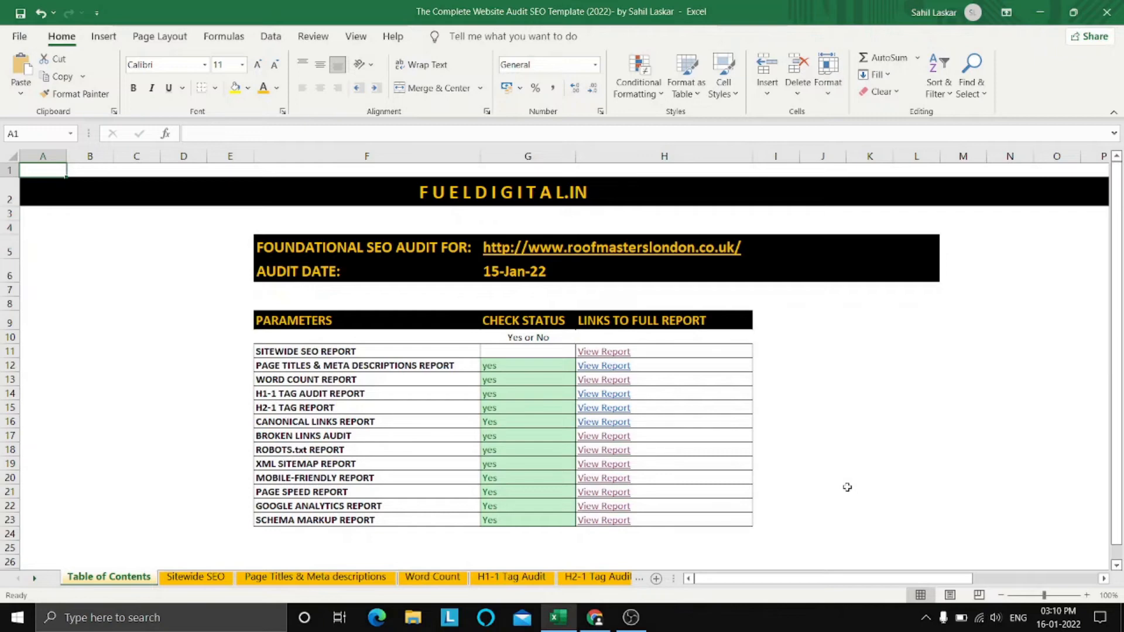
pyautogui.click(604, 352)
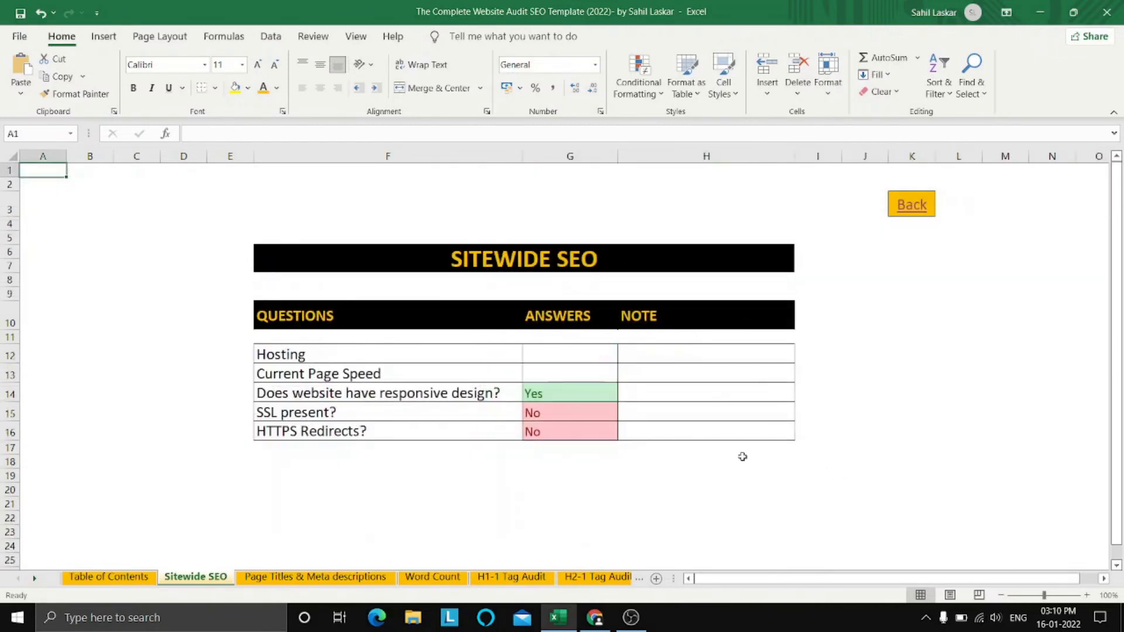
pyautogui.click(812, 457)
pyautogui.click(905, 420)
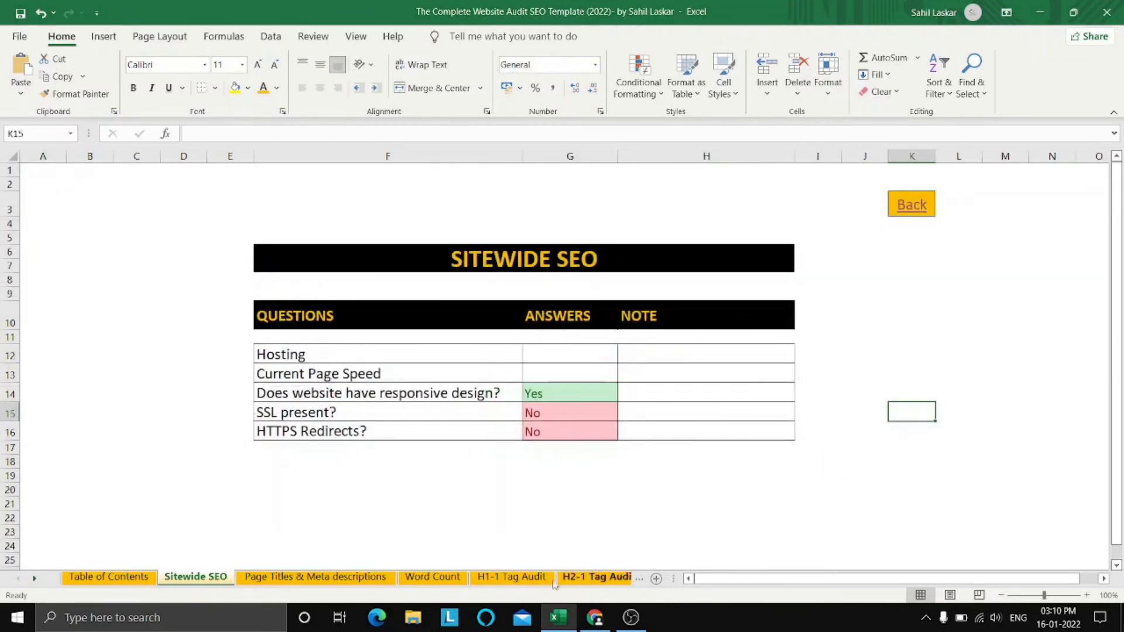
# In Chrome, inspect the roofmasterslondon.co.uk home page in the responsive mobile view and look through its layout.
pyautogui.click(595, 618)
pyautogui.click(36, 7)
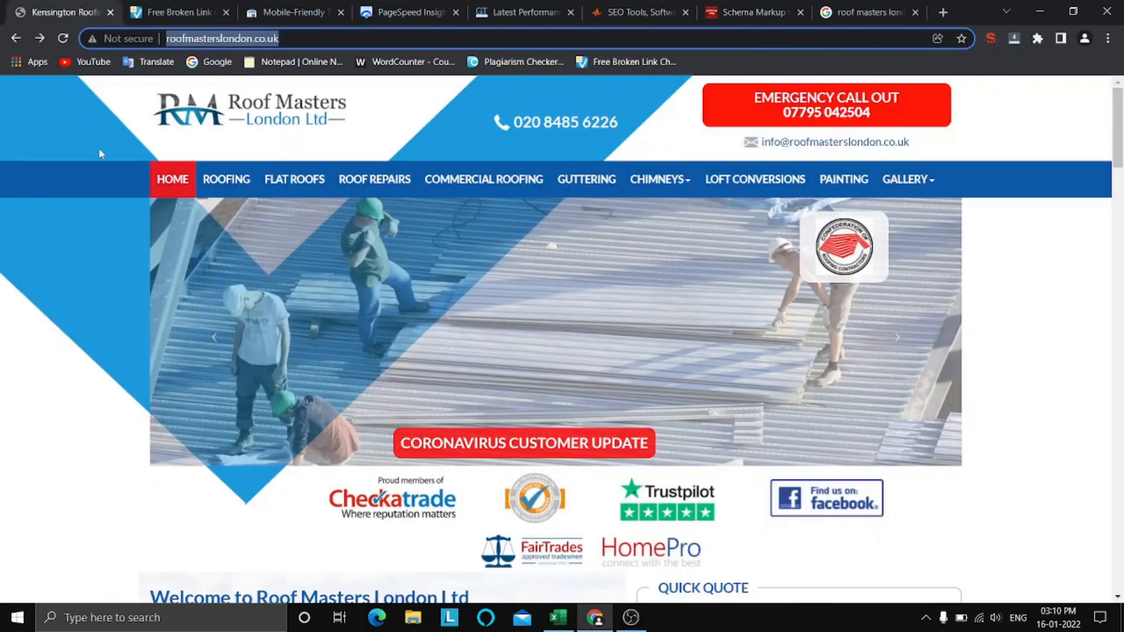
pyautogui.rightClick(48, 233)
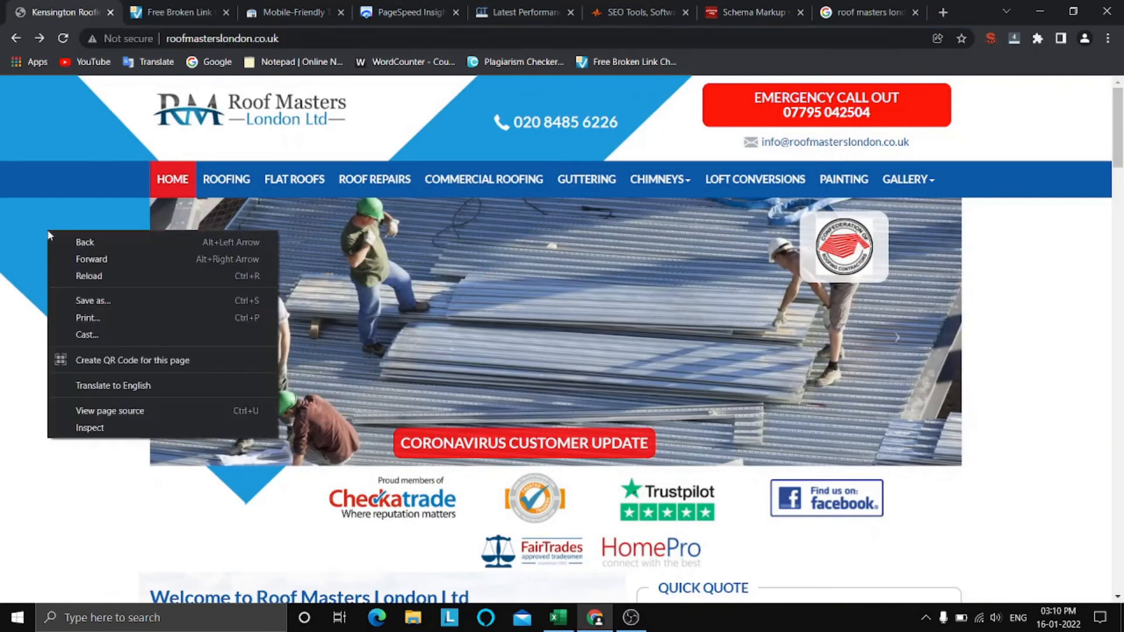
pyautogui.click(57, 432)
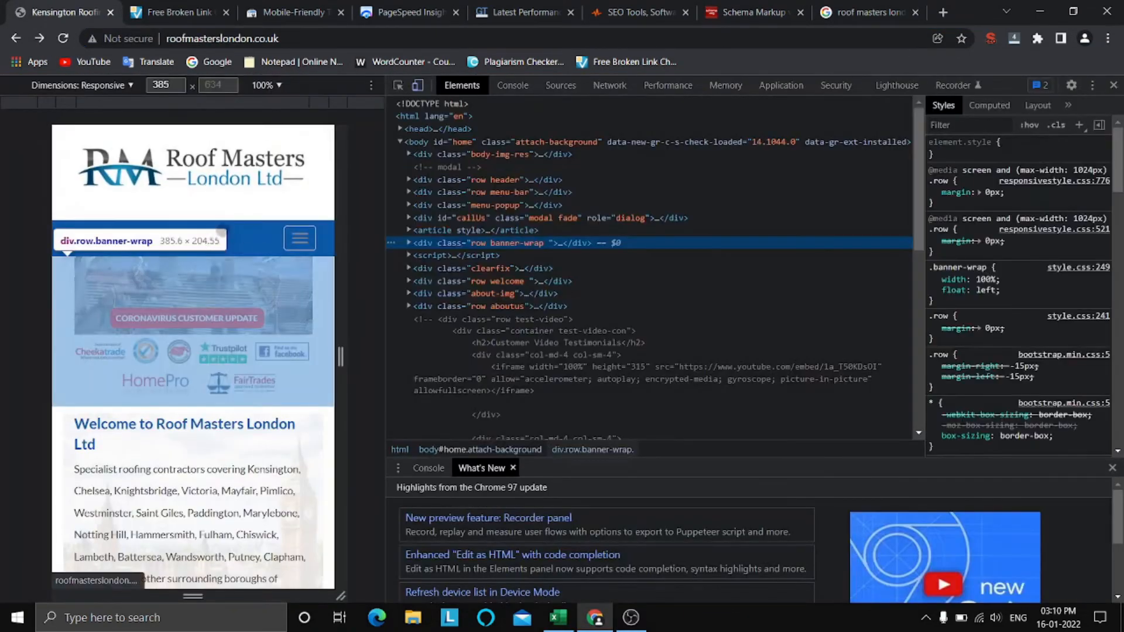
pyautogui.scroll(-15, 233, 358)
pyautogui.scroll(15, 233, 357)
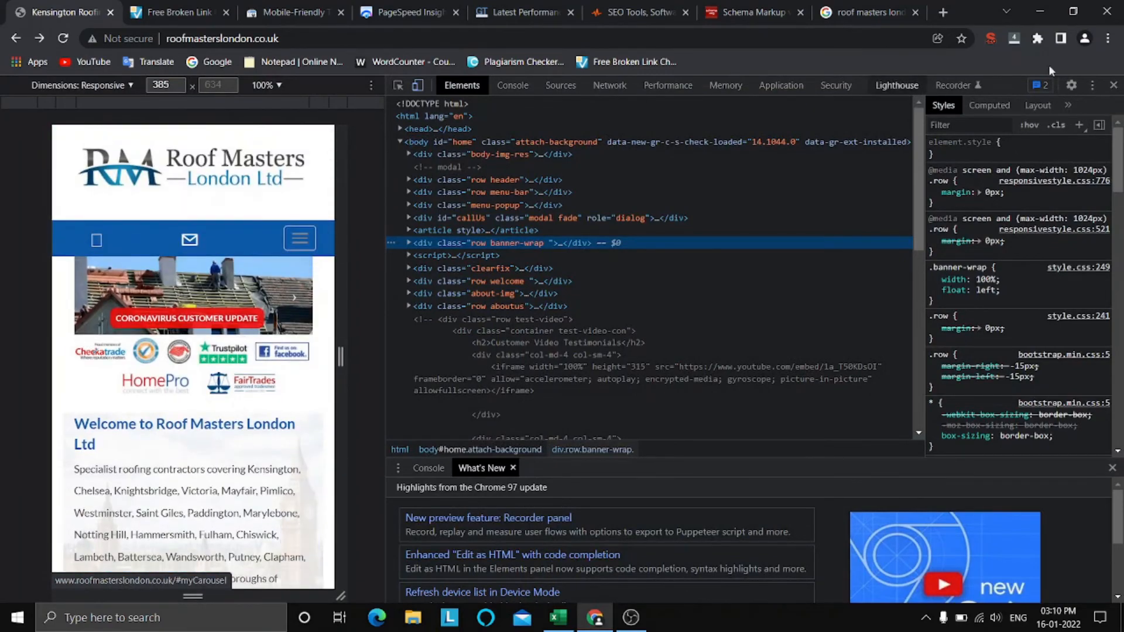
# Check the mobile Main Menu and page layout, close the developer tools and return to the Excel workbook.
pyautogui.click(303, 245)
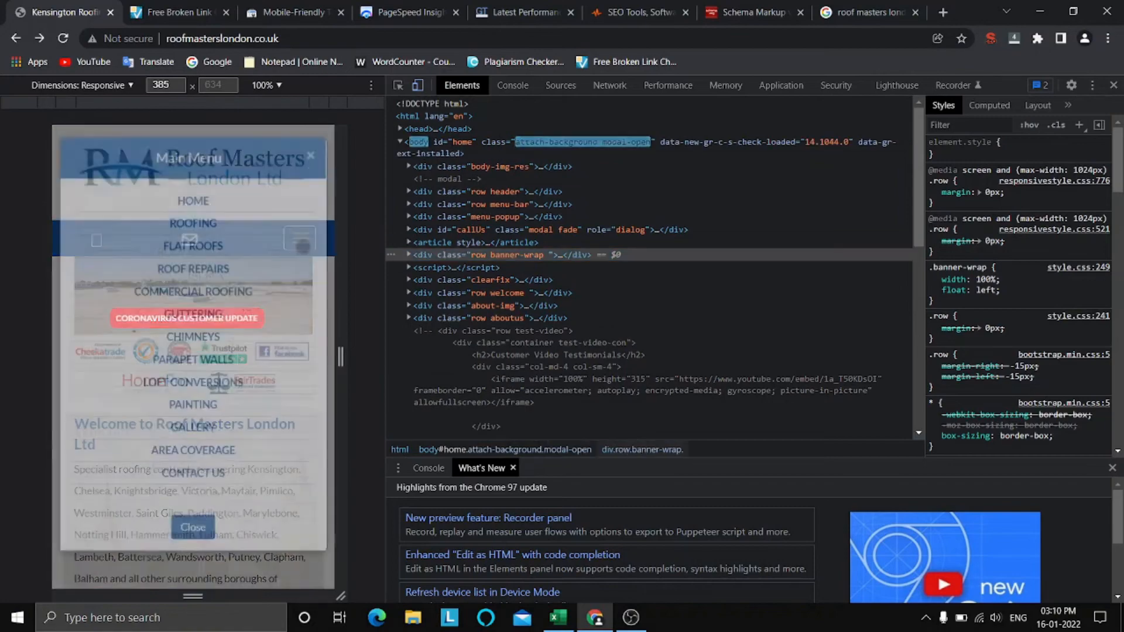
pyautogui.click(308, 225)
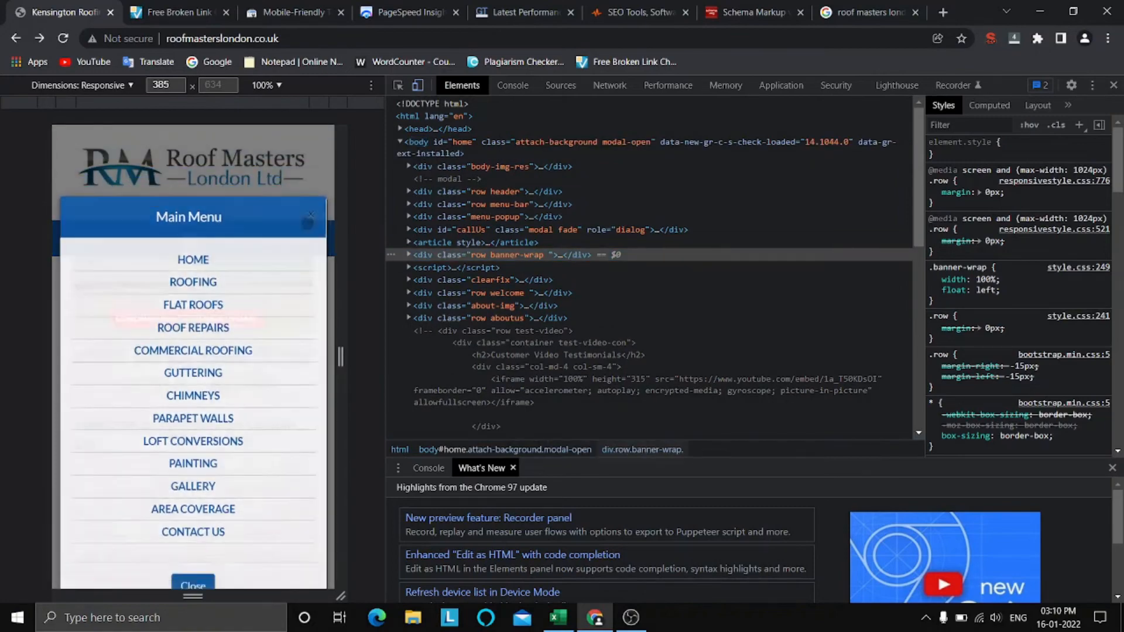
pyautogui.scroll(-10, 301, 290)
pyautogui.scroll(10, 301, 293)
pyautogui.scroll(1, 301, 293)
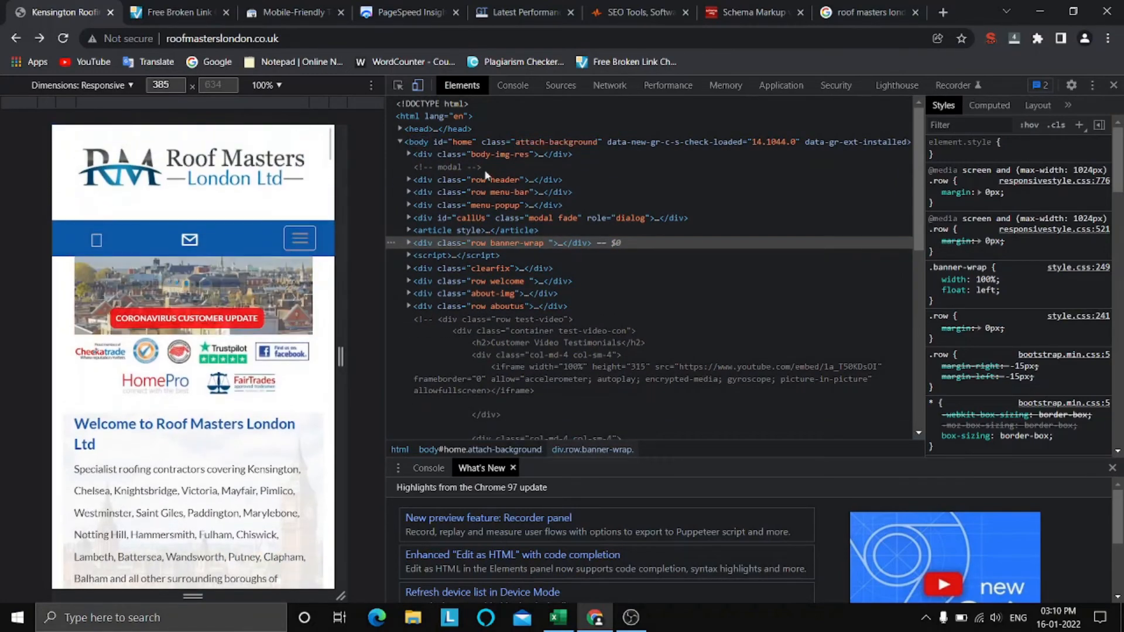
pyautogui.click(1113, 85)
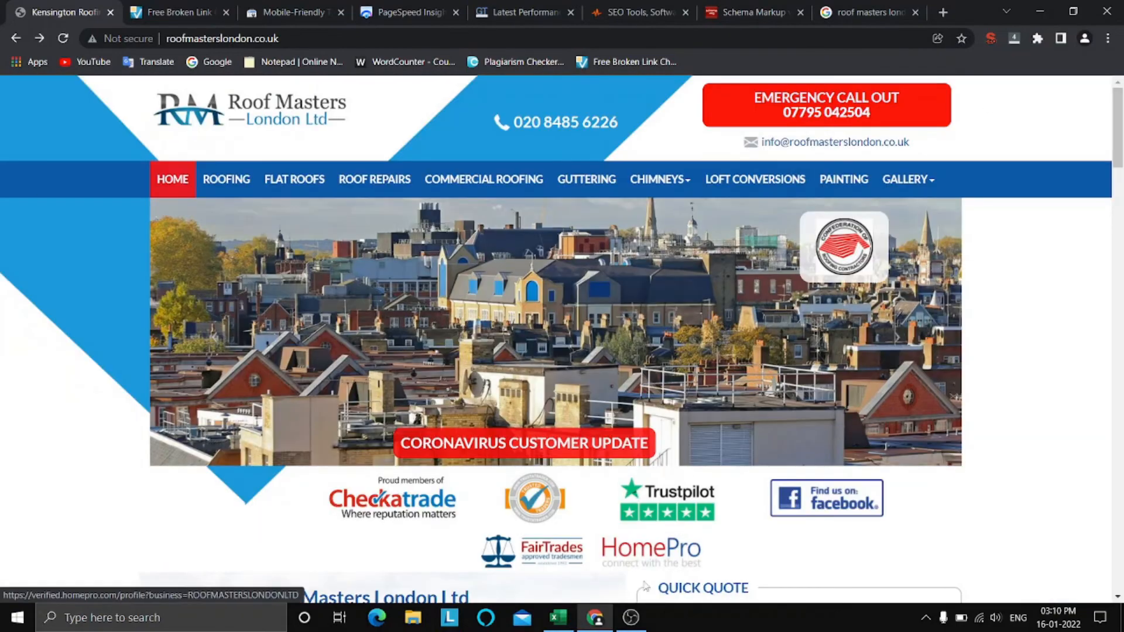
pyautogui.click(572, 617)
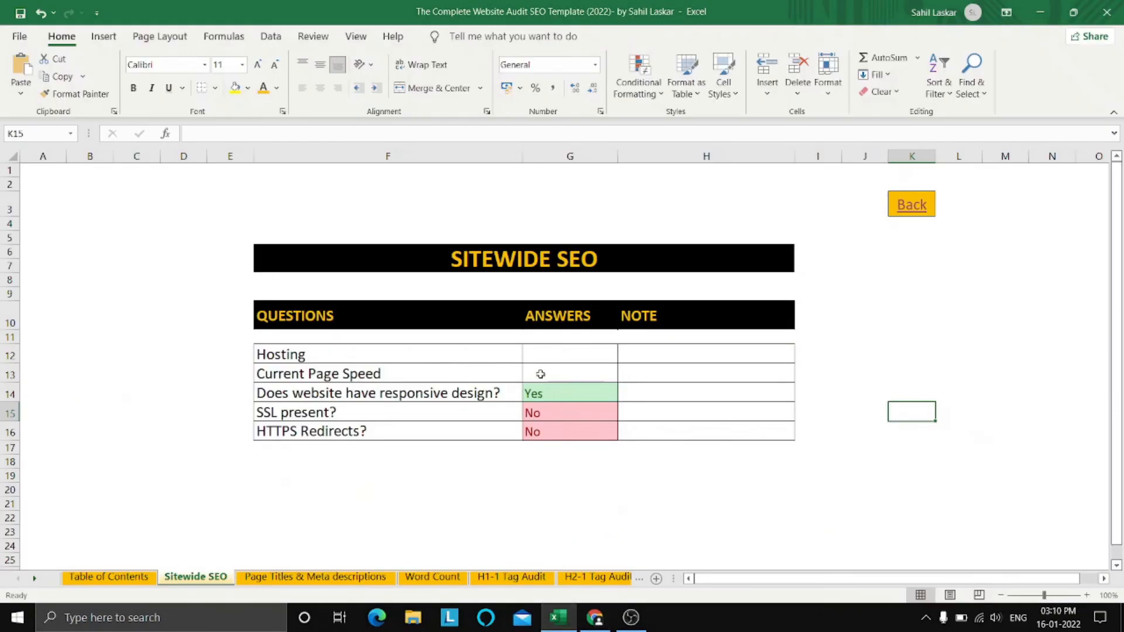
# Review the Page Speed report through the Table of Contents and return to the Sitewide SEO sheet.
pyautogui.click(541, 374)
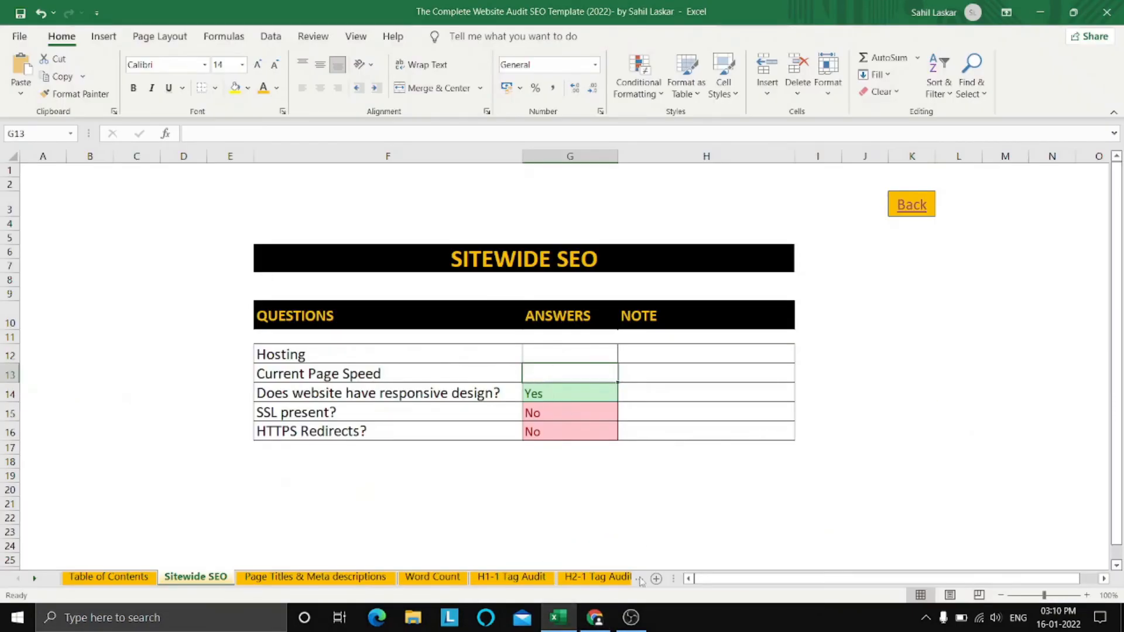
pyautogui.click(910, 203)
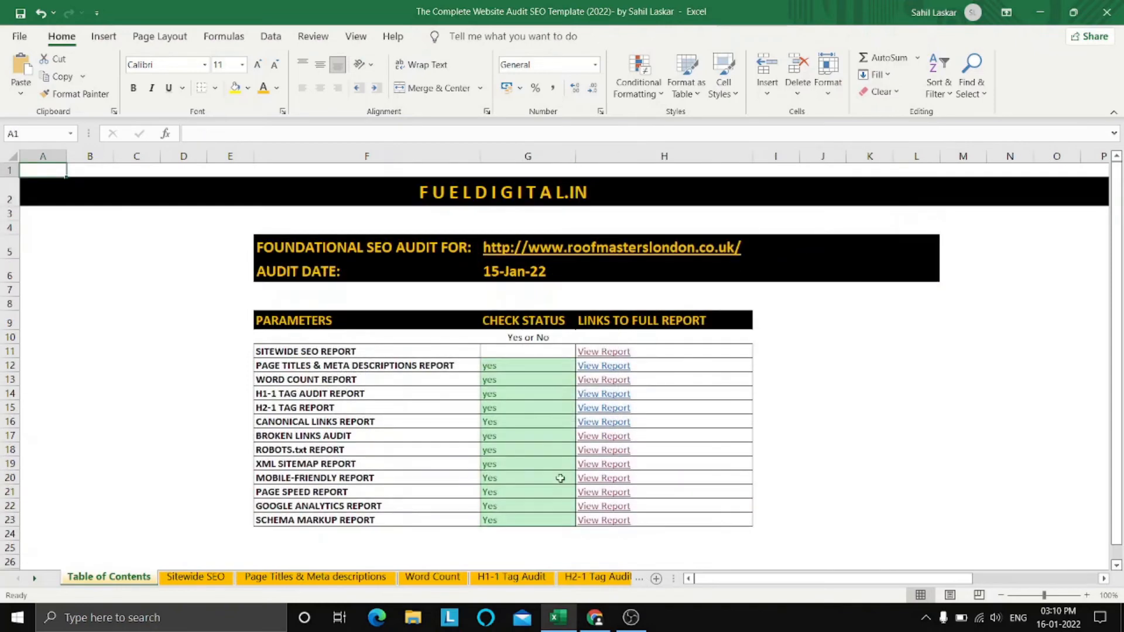
pyautogui.click(375, 492)
pyautogui.click(598, 496)
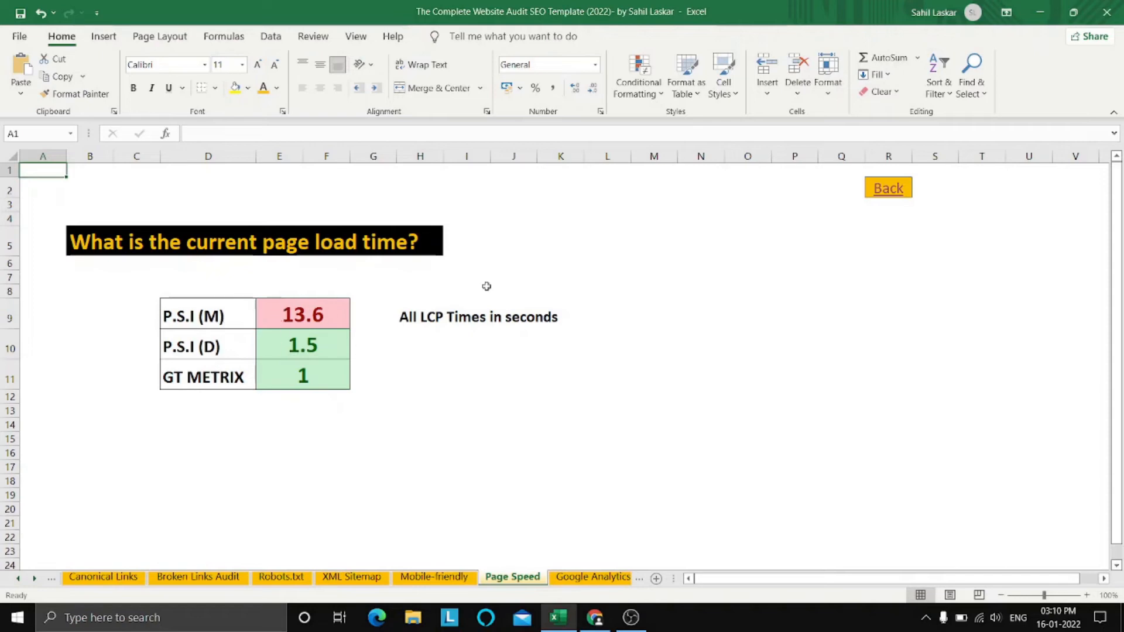
pyautogui.click(888, 199)
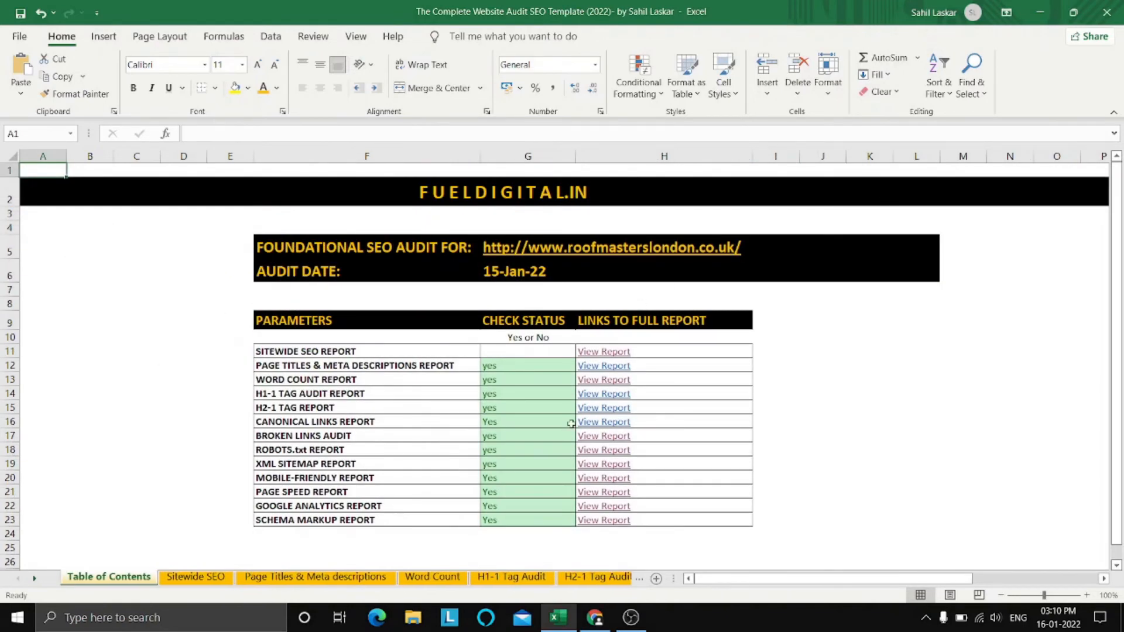
pyautogui.click(618, 352)
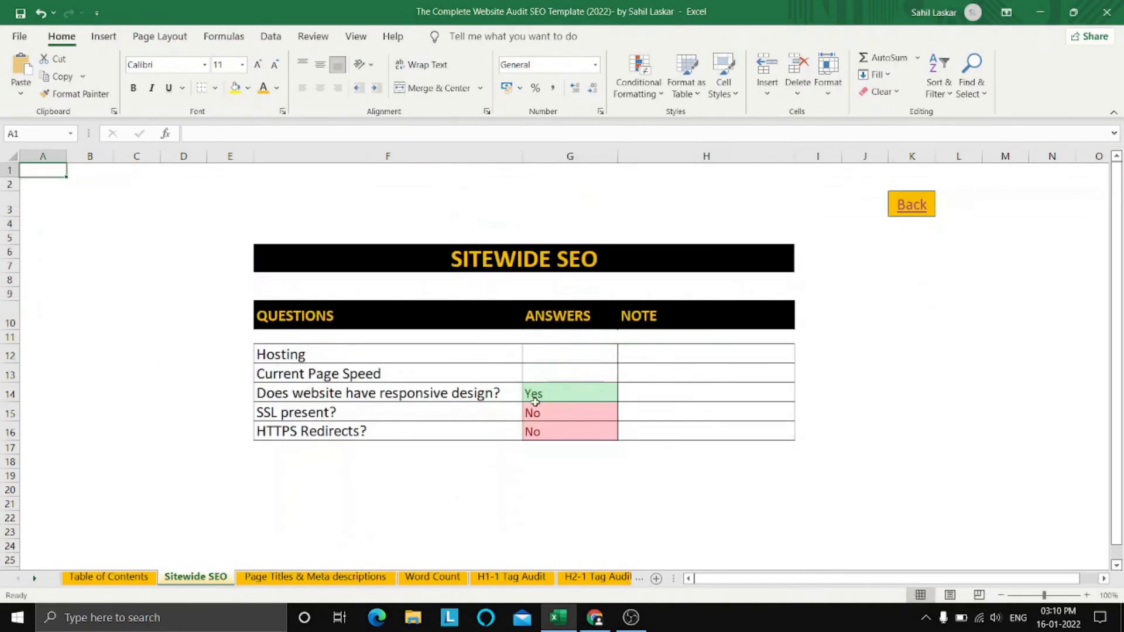
# Enter 13.6 as the Current Page Speed answer in G13 and add the note "Mobile score for LCP" in H13.
pyautogui.click(549, 373)
pyautogui.write('13.6')
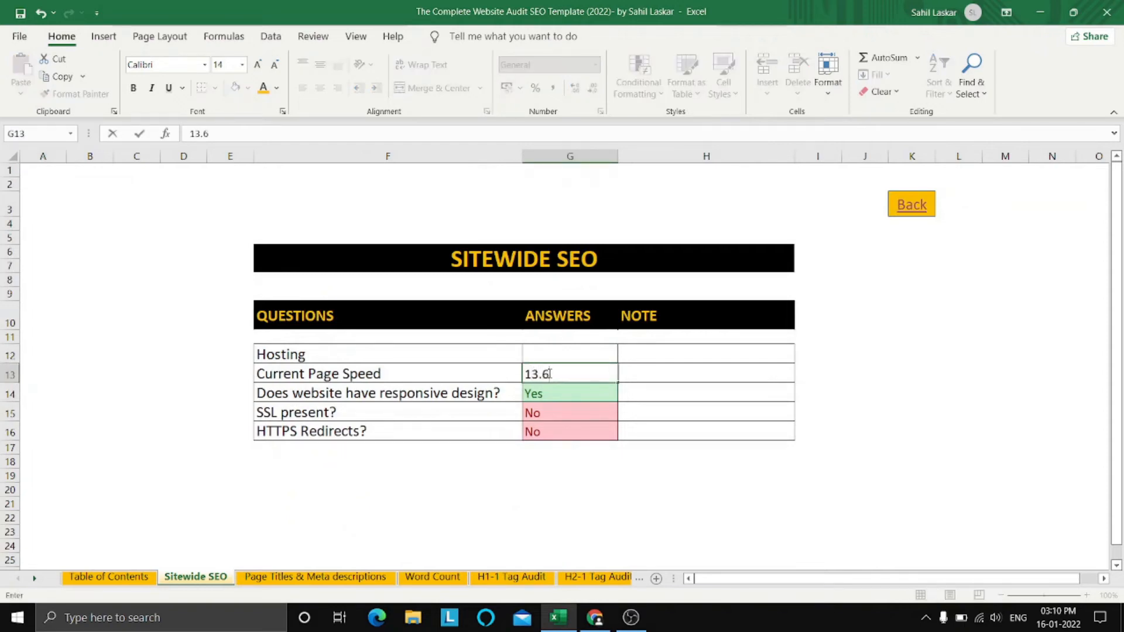
pyautogui.press('Tab')
pyautogui.write('Mo')
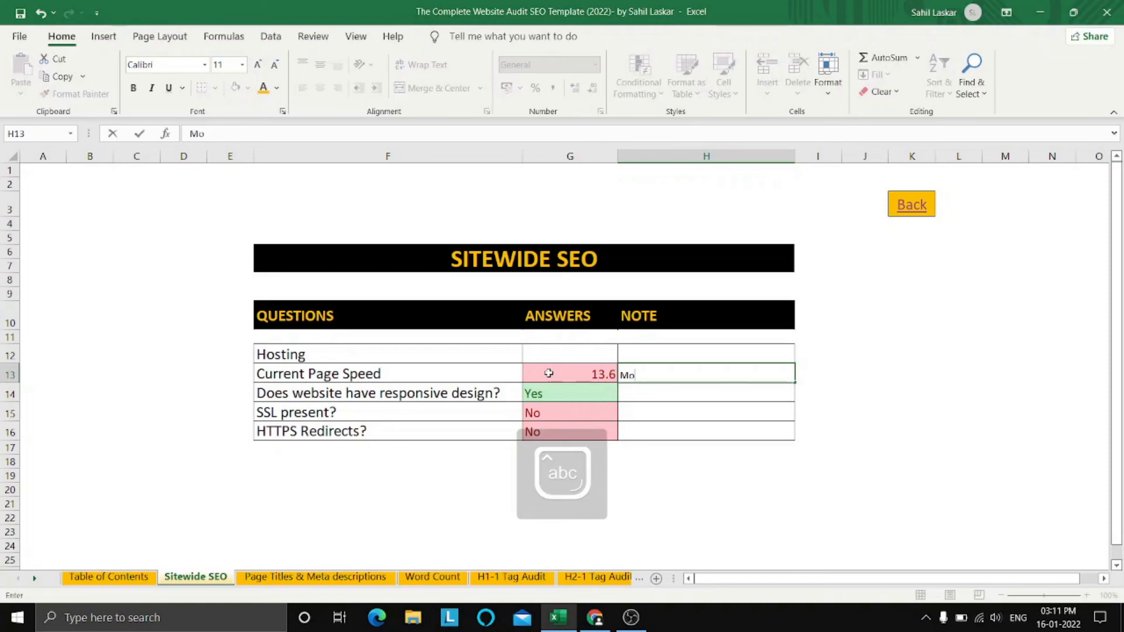
pyautogui.write('bile score')
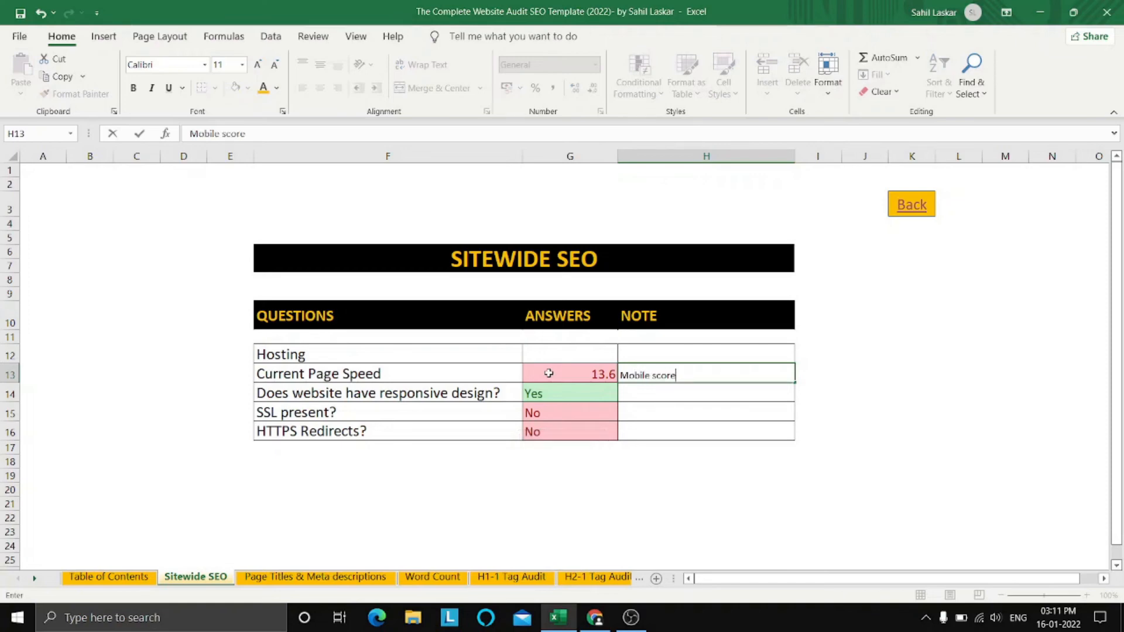
pyautogui.write(' for')
pyautogui.press('capslock')
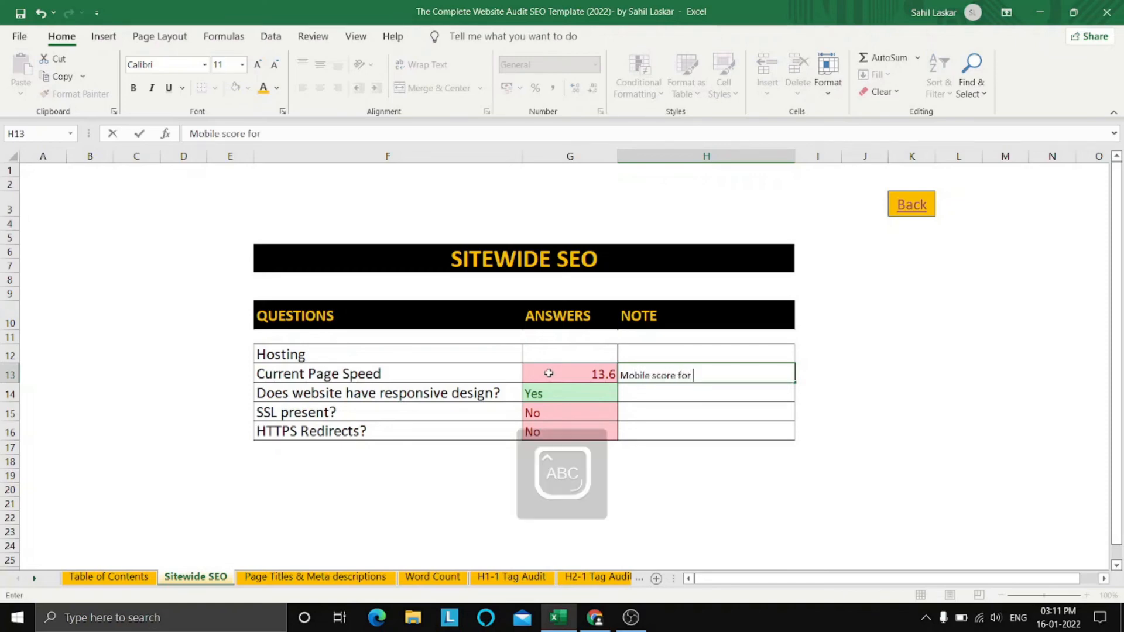
pyautogui.write('LCP')
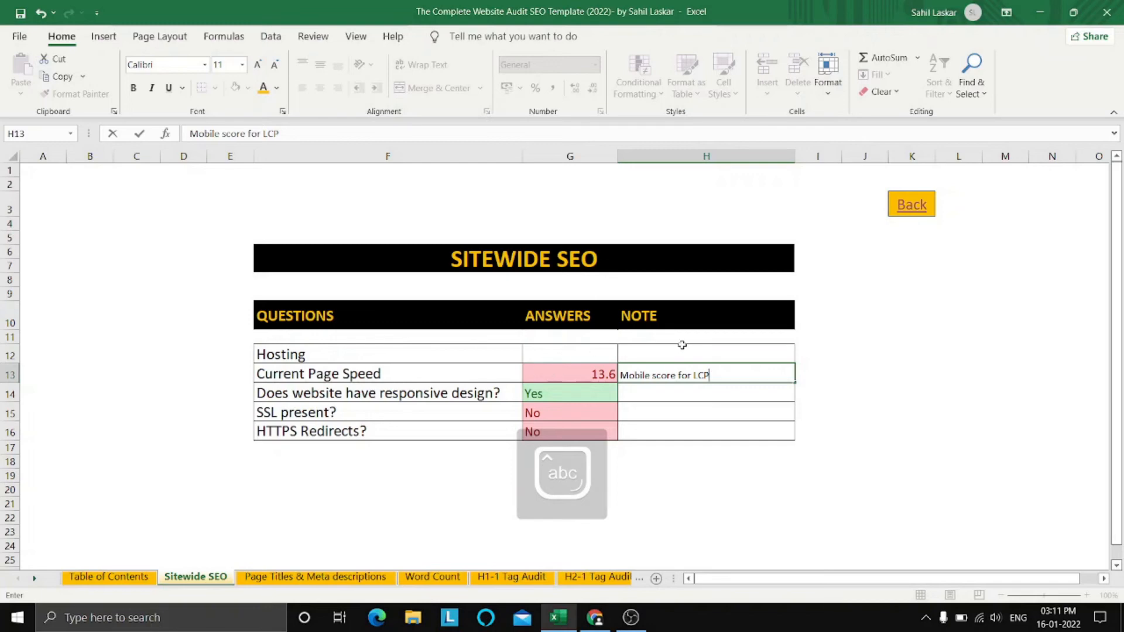
# Left-align the Current Page Speed answer in G13.
pyautogui.click(566, 374)
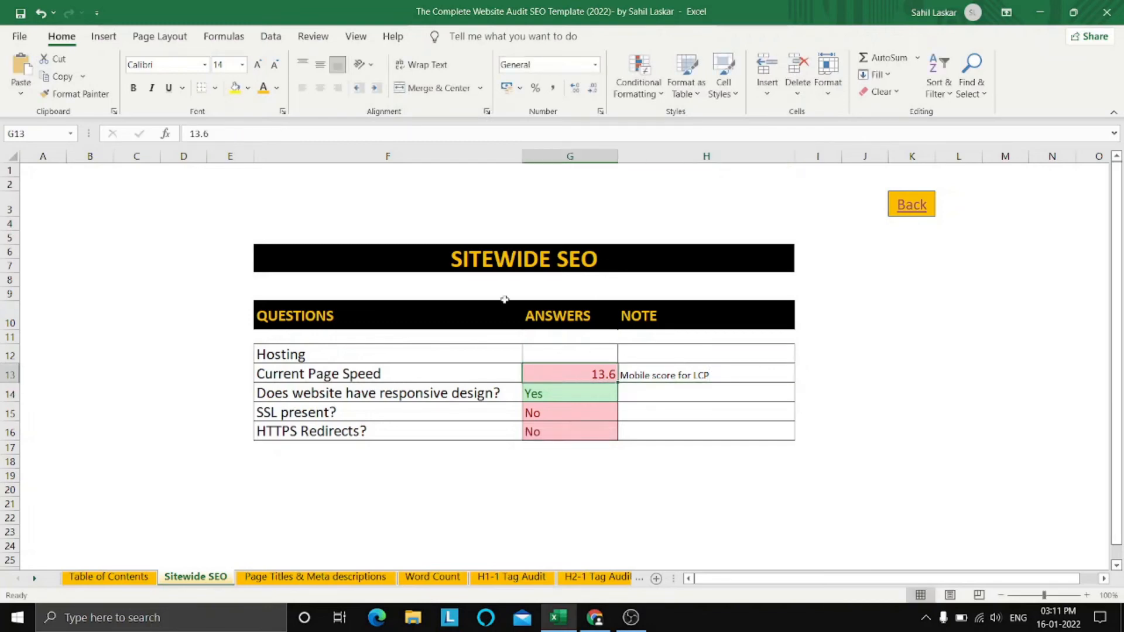
pyautogui.click(302, 88)
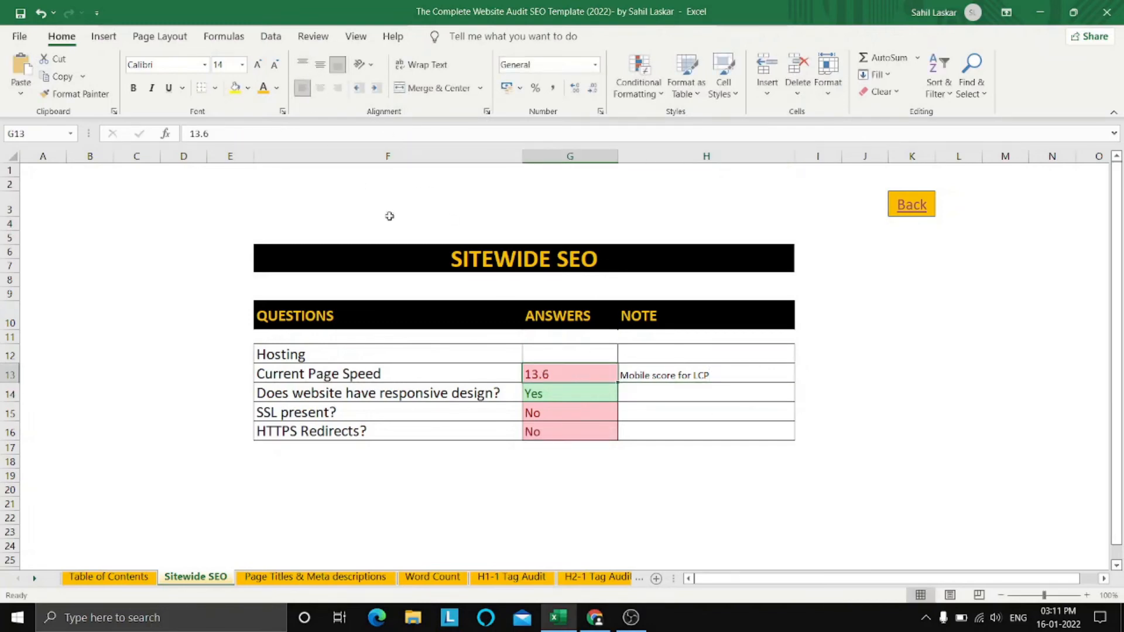
pyautogui.click(709, 399)
# For the Hosting answer, switch to Chrome, search Google for "hosting checker" in a new tab and open hostingchecker.com.
pyautogui.click(555, 357)
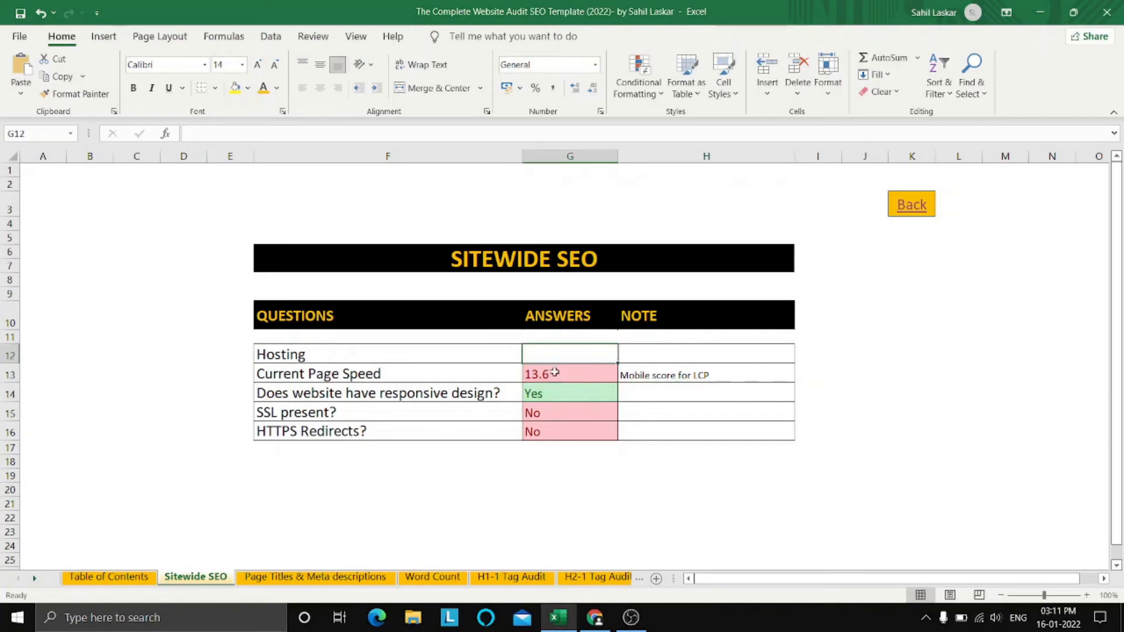
pyautogui.click(595, 618)
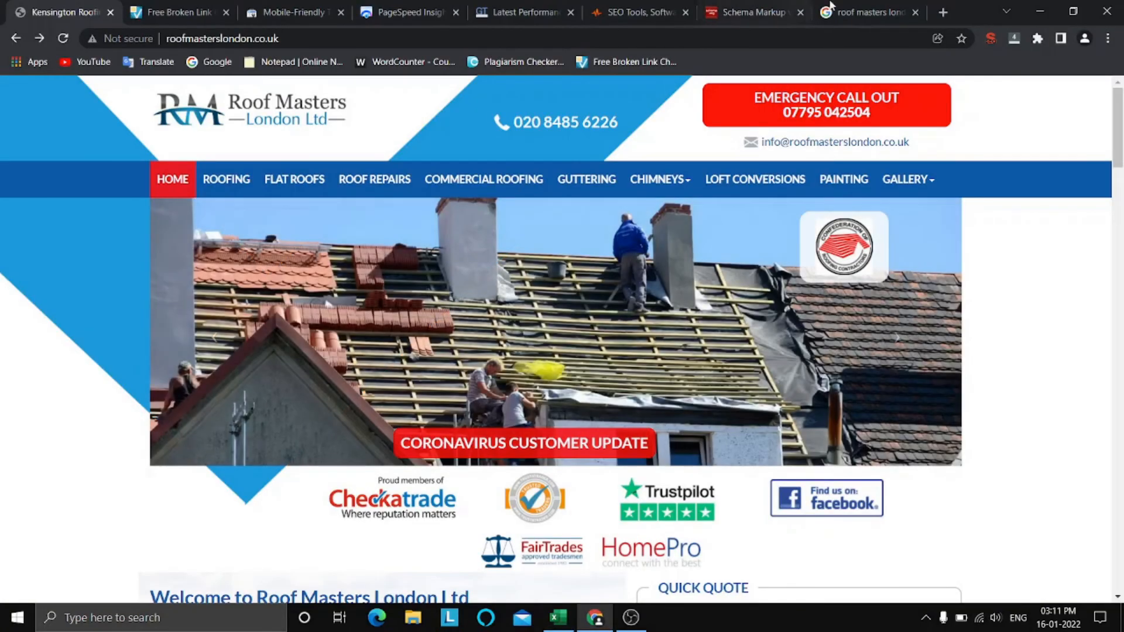
pyautogui.click(942, 13)
pyautogui.moveTo(867, 12); pyautogui.dragTo(785, 13)
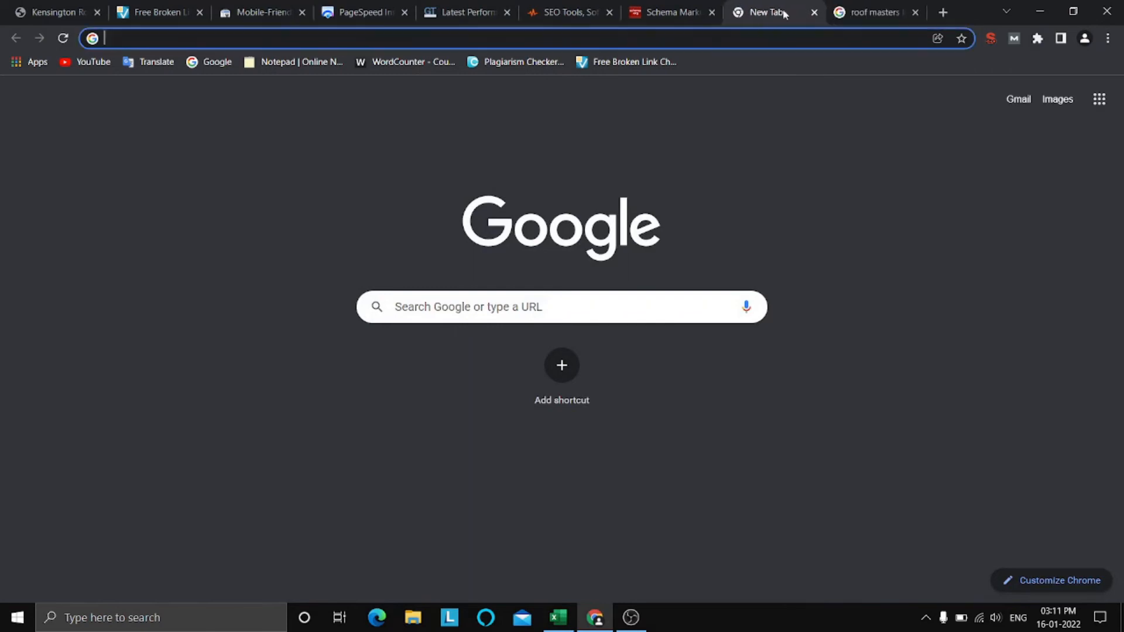
pyautogui.write('h')
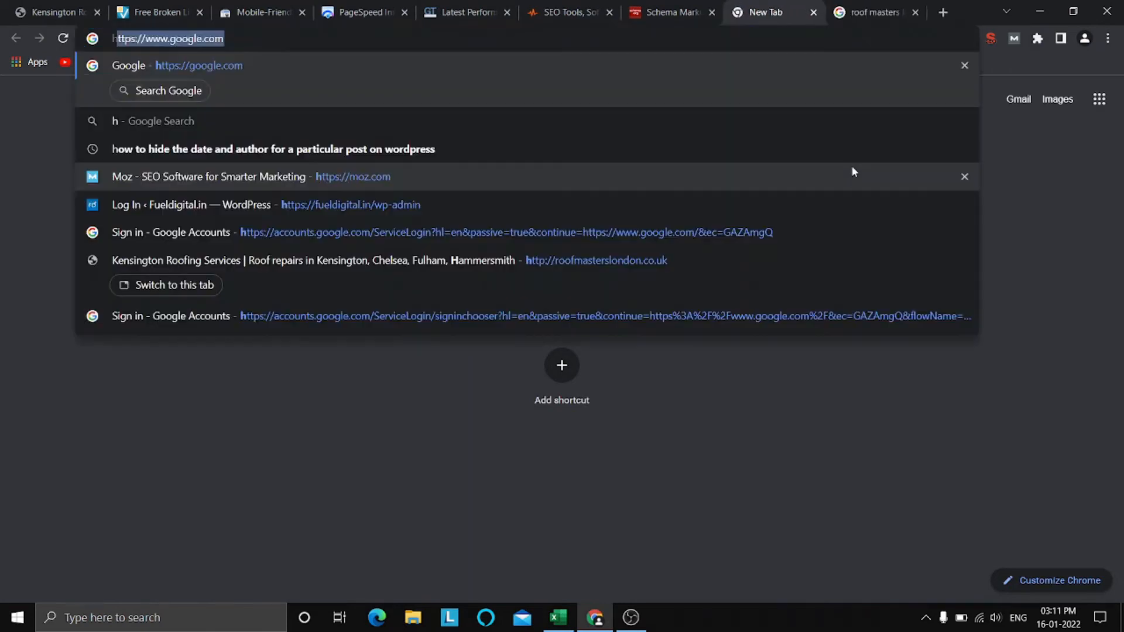
pyautogui.write('osting checker')
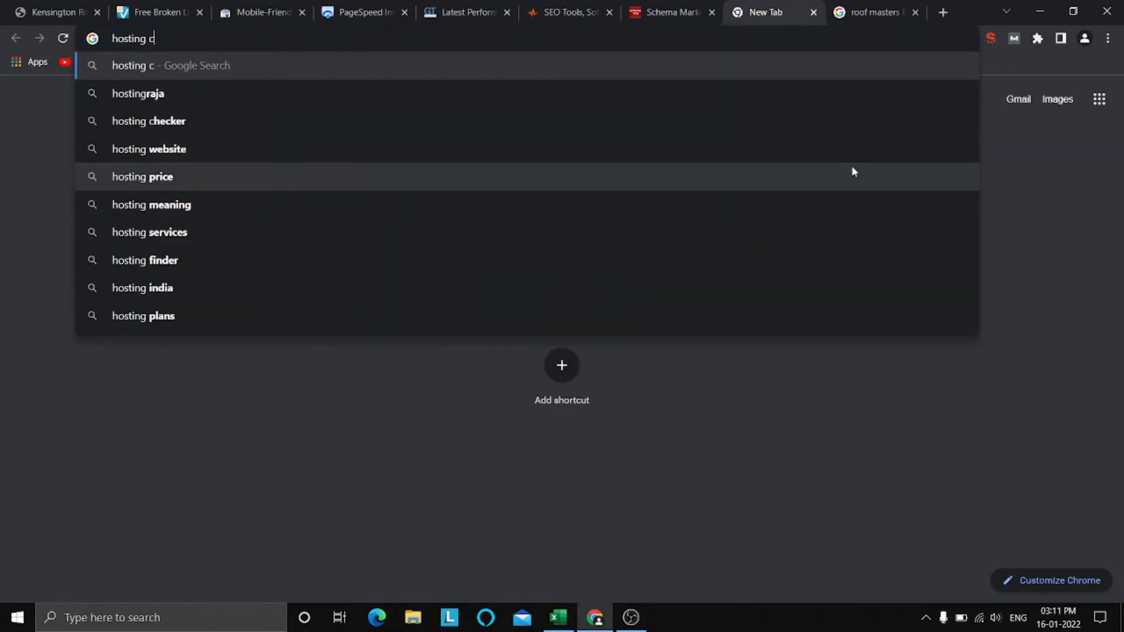
pyautogui.press('Return')
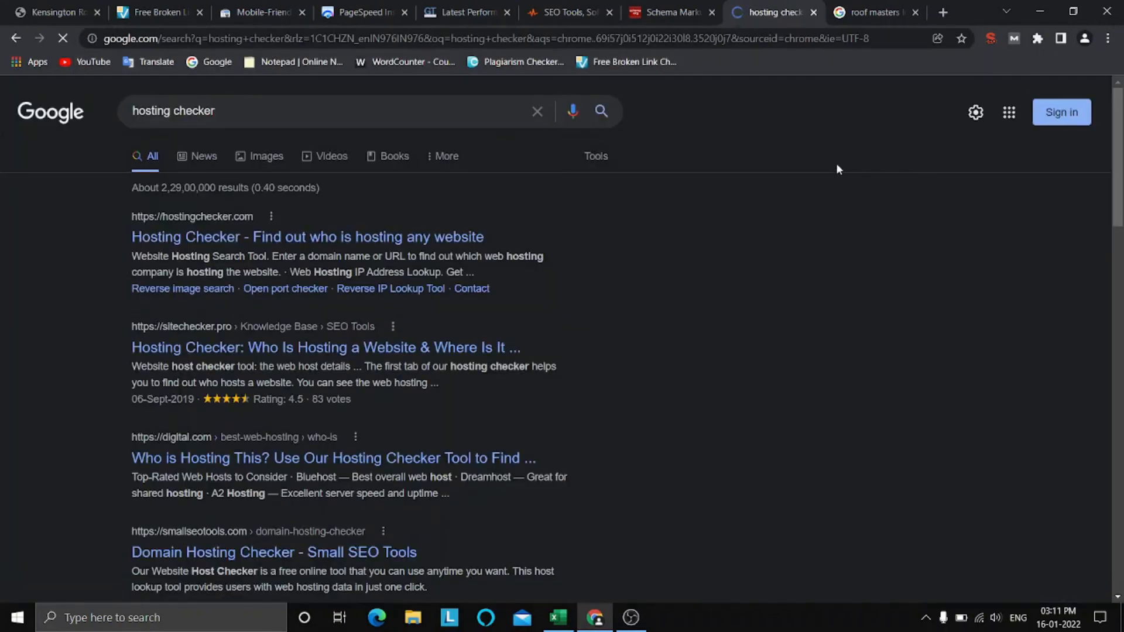
pyautogui.scroll(-2, 337, 309)
pyautogui.scroll(2, 338, 309)
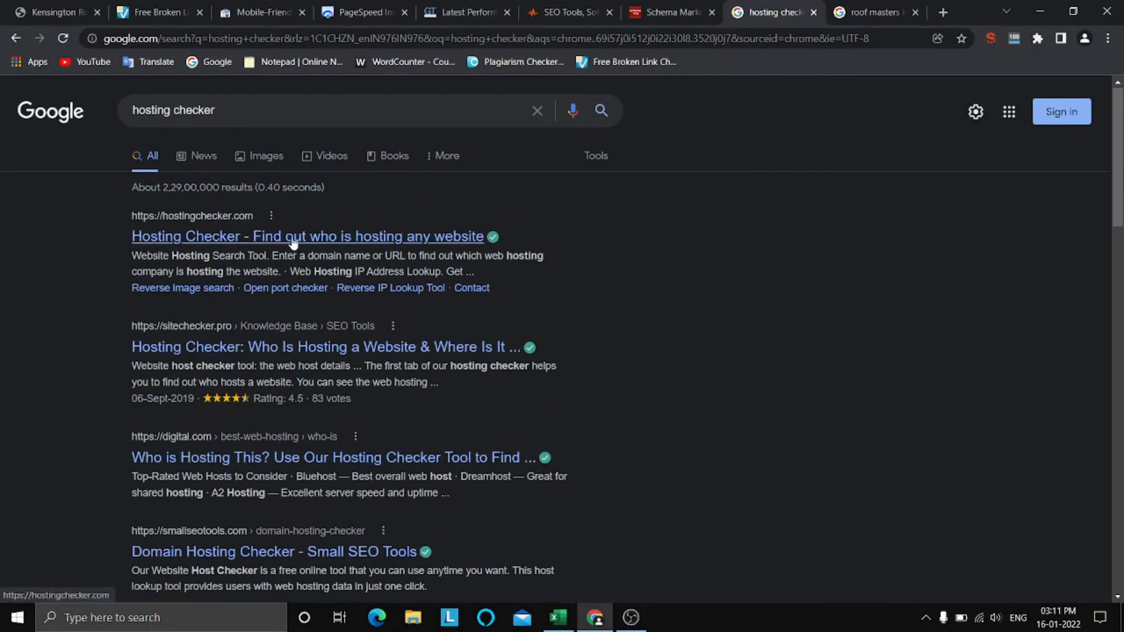
pyautogui.click(364, 237)
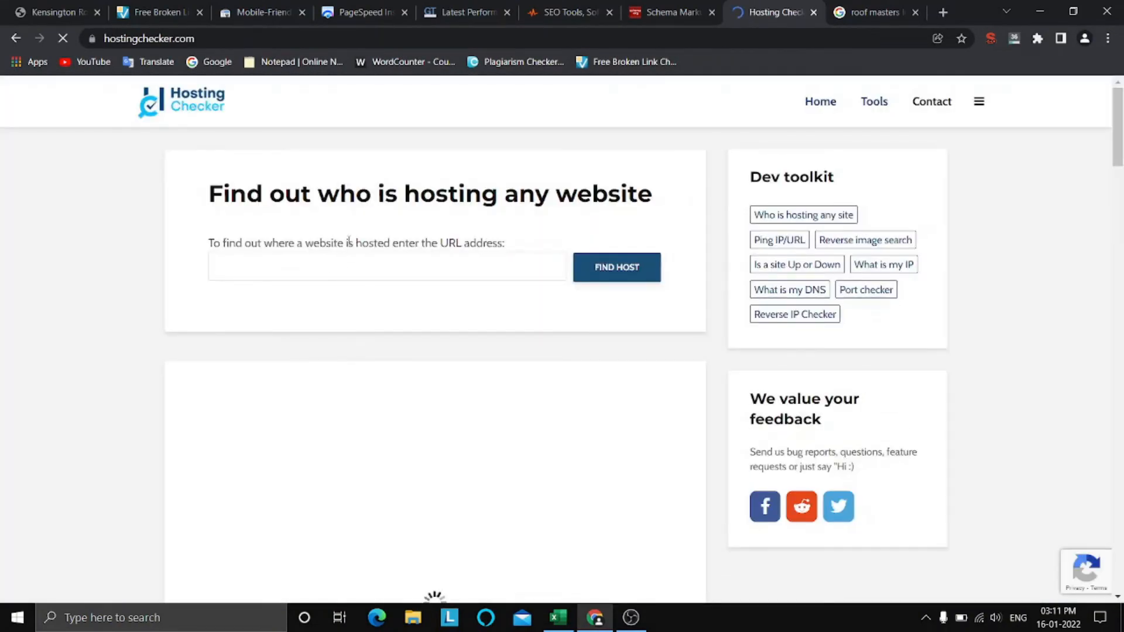
# Copy the roofmasterslondon.co.uk home page URL and run a host lookup for it in Hosting Checker.
pyautogui.hotkey('ctrl', '1')
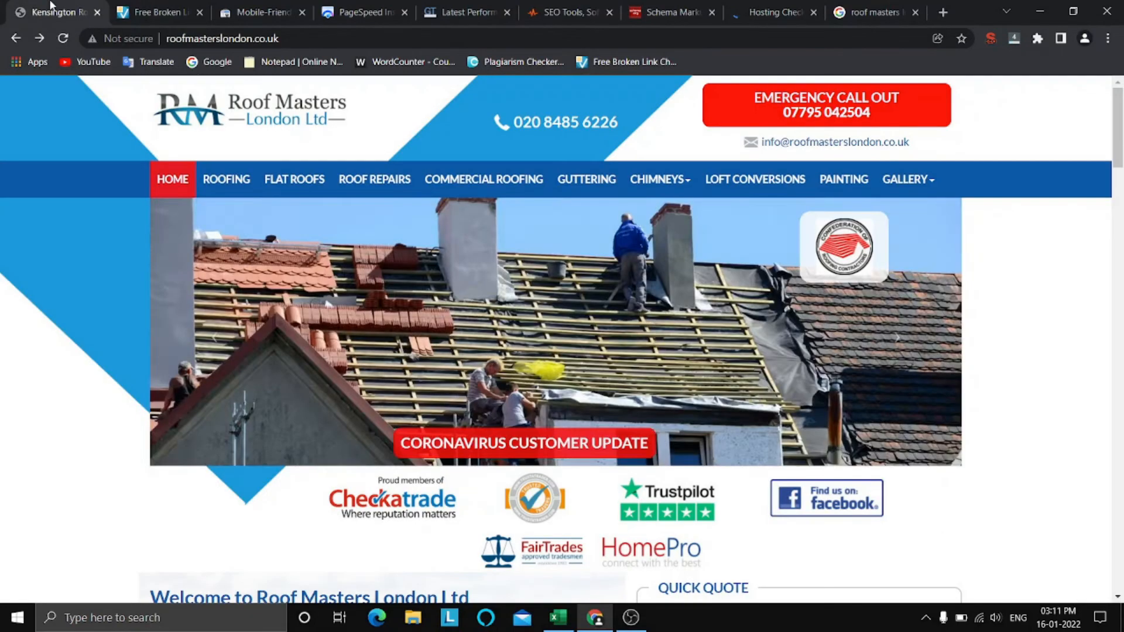
pyautogui.click(300, 40)
pyautogui.hotkey('ctrl', 'c')
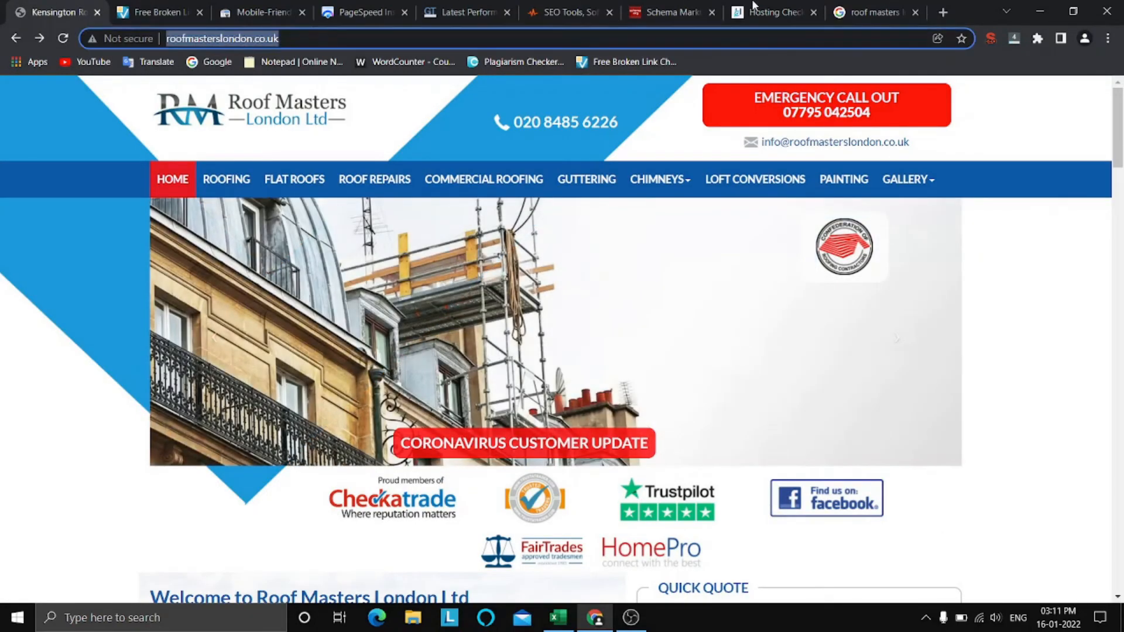
pyautogui.click(871, 7)
pyautogui.click(807, 7)
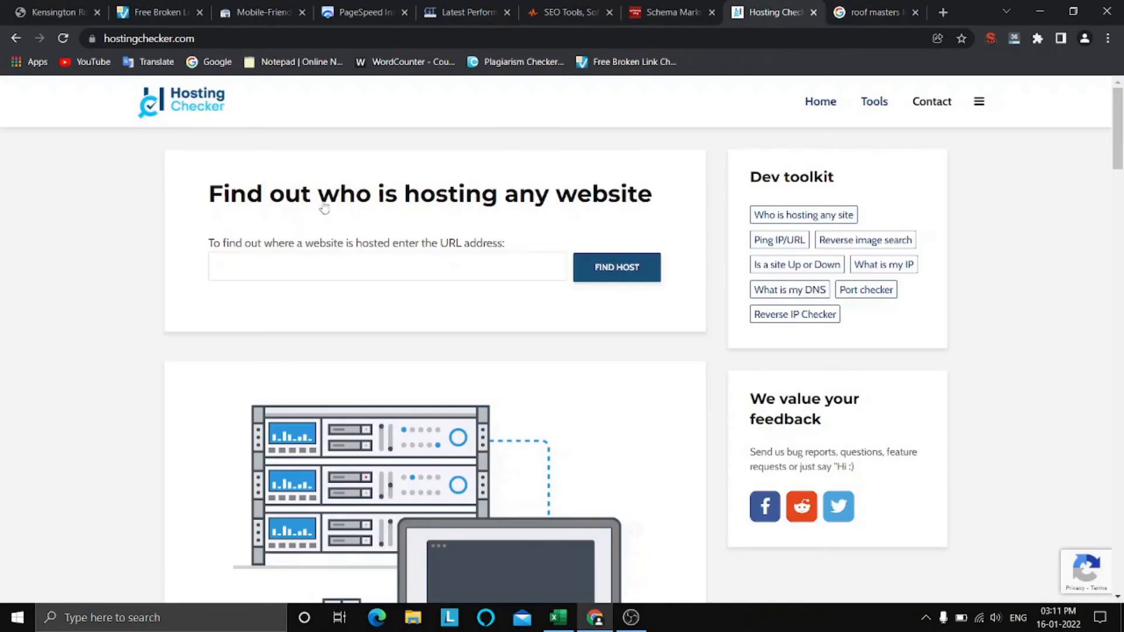
pyautogui.click(298, 267)
pyautogui.hotkey('ctrl', 'v')
pyautogui.click(606, 276)
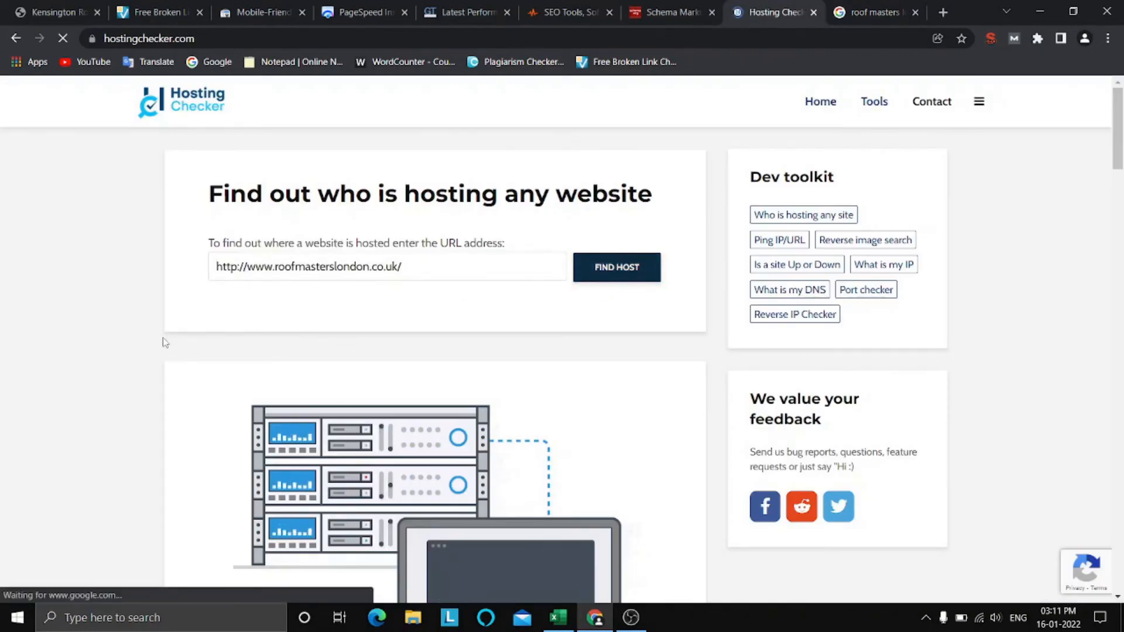
# Examine the Hosting Checker results for the site's host, organization name, AS details and country.
pyautogui.scroll(-1, 368, 329)
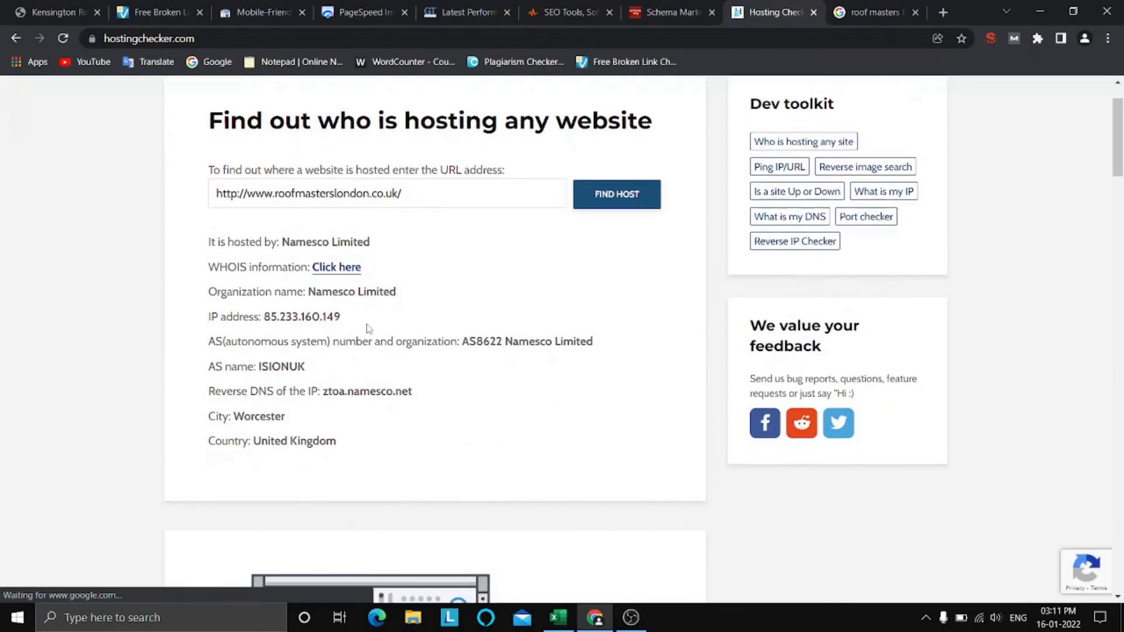
pyautogui.scroll(-2, 385, 345)
pyautogui.scroll(2, 385, 345)
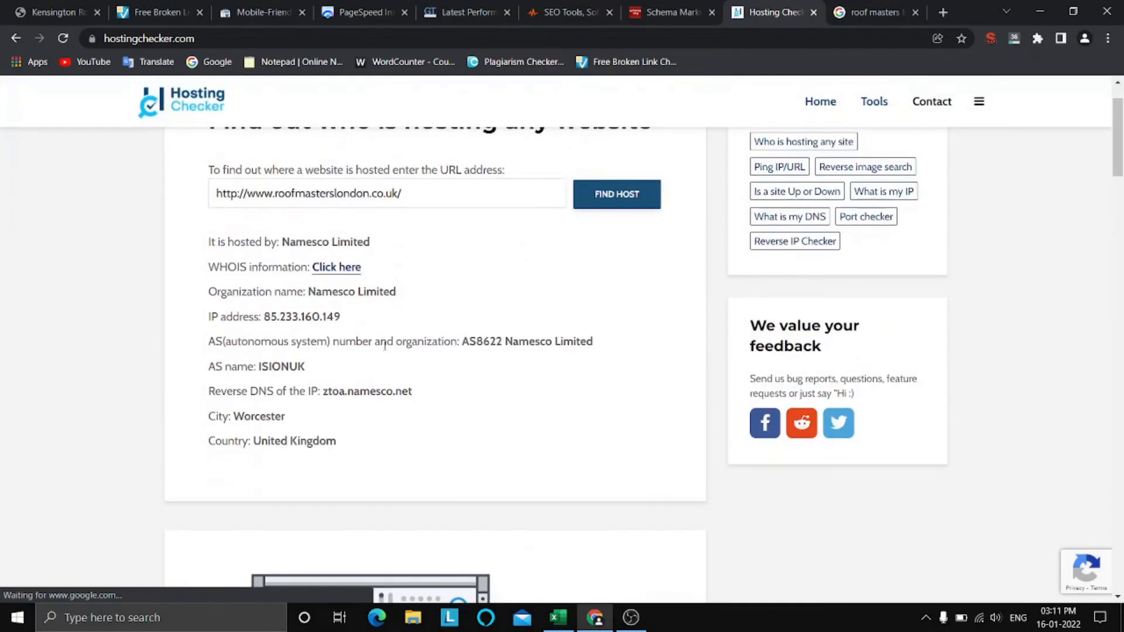
pyautogui.moveTo(352, 341); pyautogui.dragTo(434, 371)
pyautogui.click(461, 391)
pyautogui.scroll(-1, 342, 346)
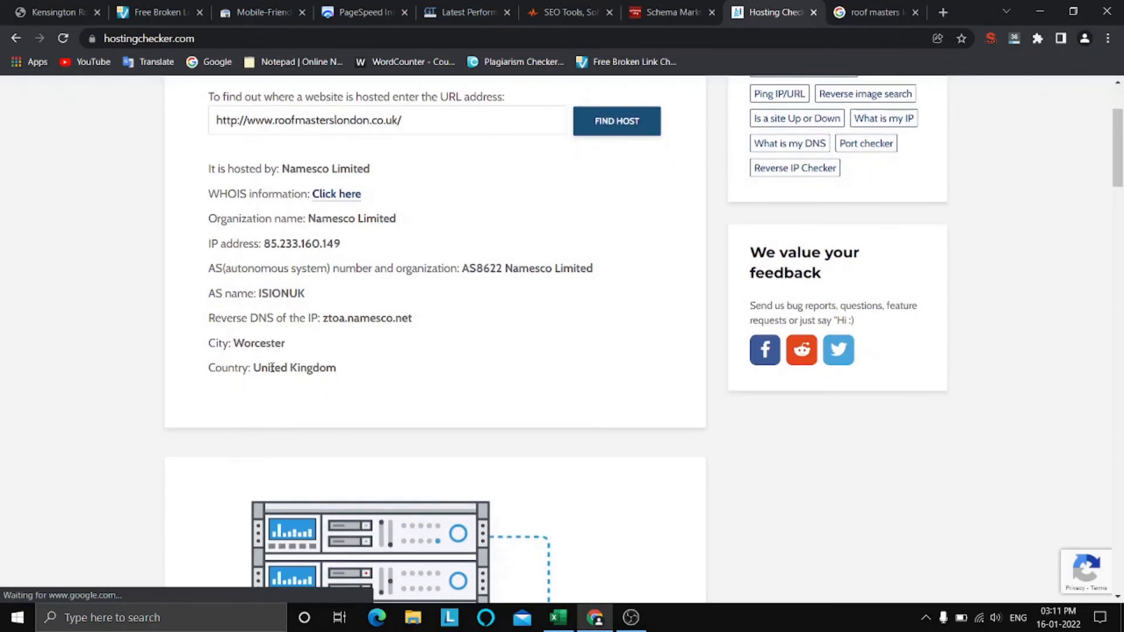
pyautogui.moveTo(253, 367); pyautogui.dragTo(419, 382)
pyautogui.click(419, 381)
pyautogui.scroll(2, 422, 381)
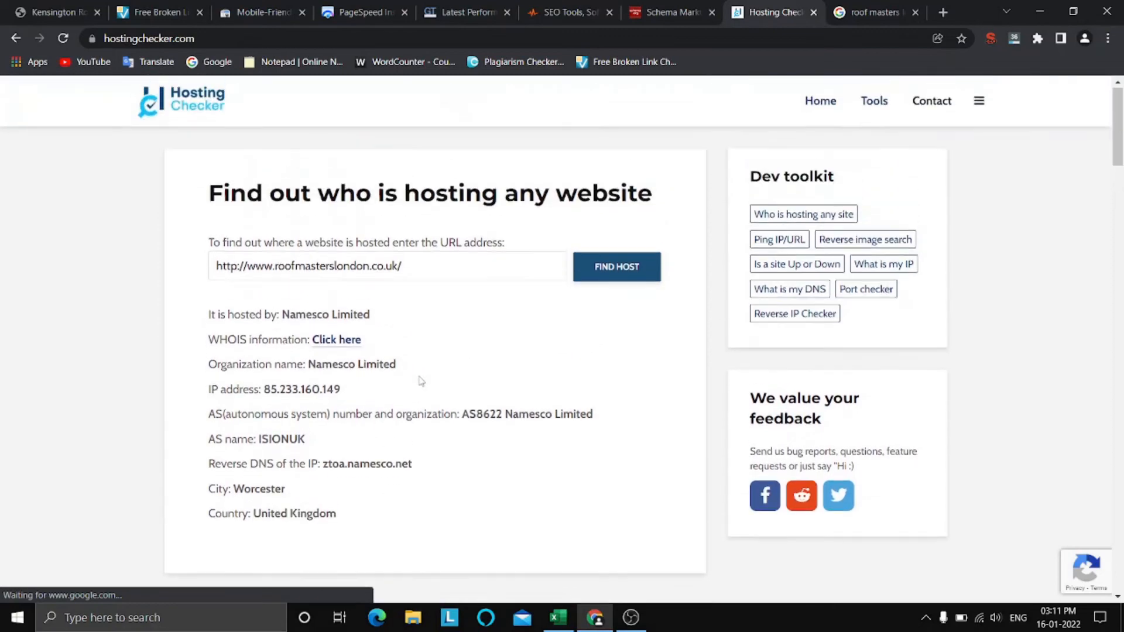
pyautogui.moveTo(283, 316); pyautogui.dragTo(410, 326)
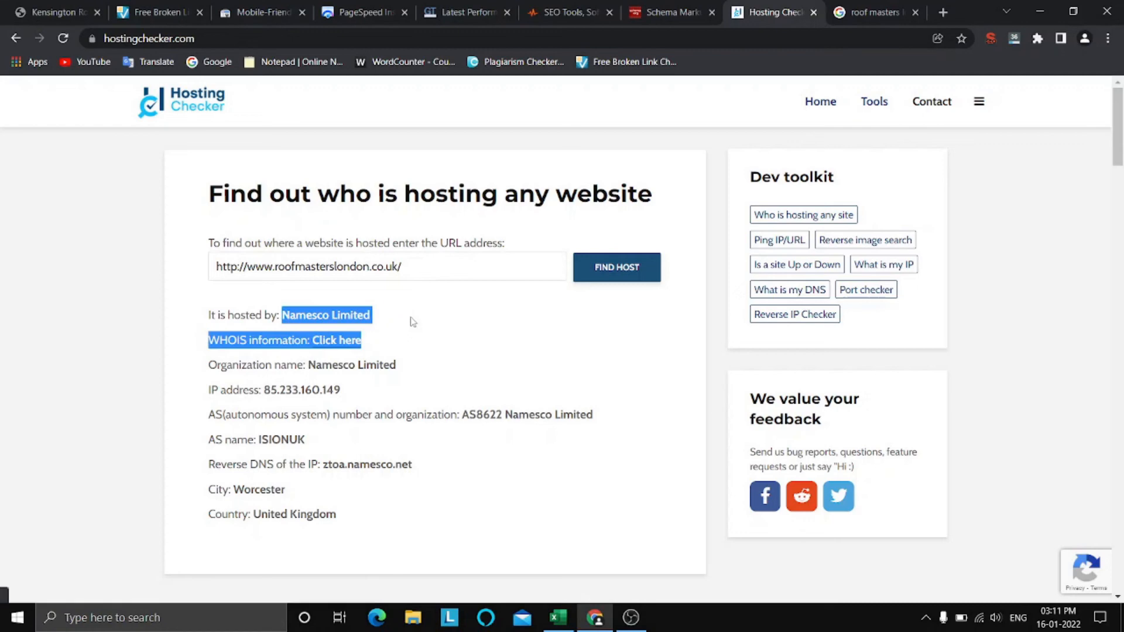
pyautogui.click(413, 321)
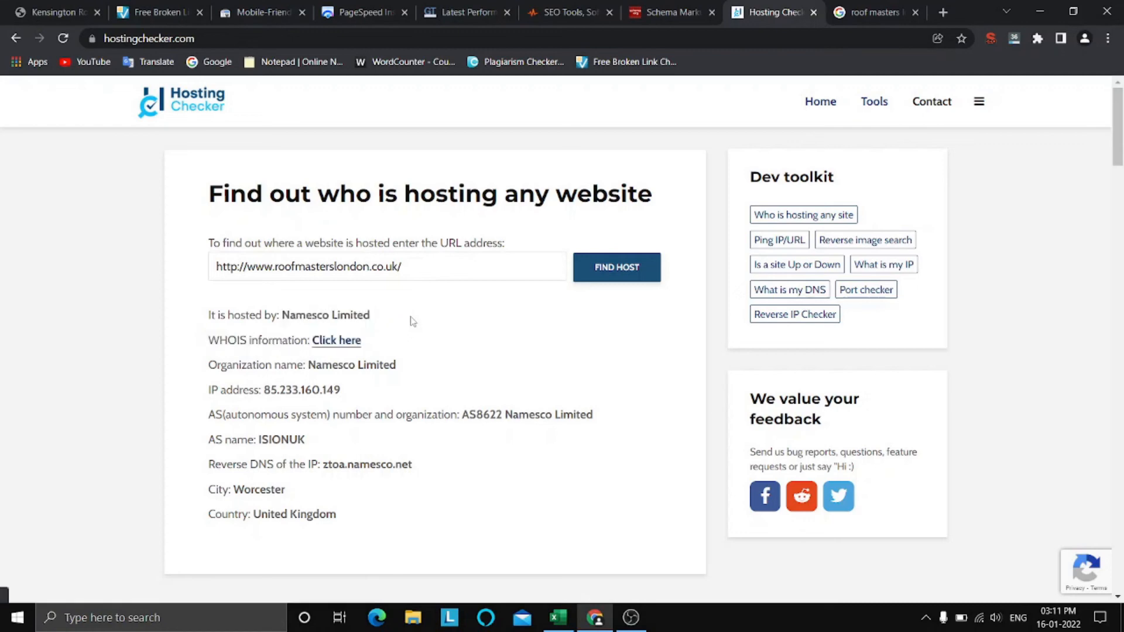
pyautogui.click(332, 344)
pyautogui.moveTo(308, 366); pyautogui.dragTo(424, 369)
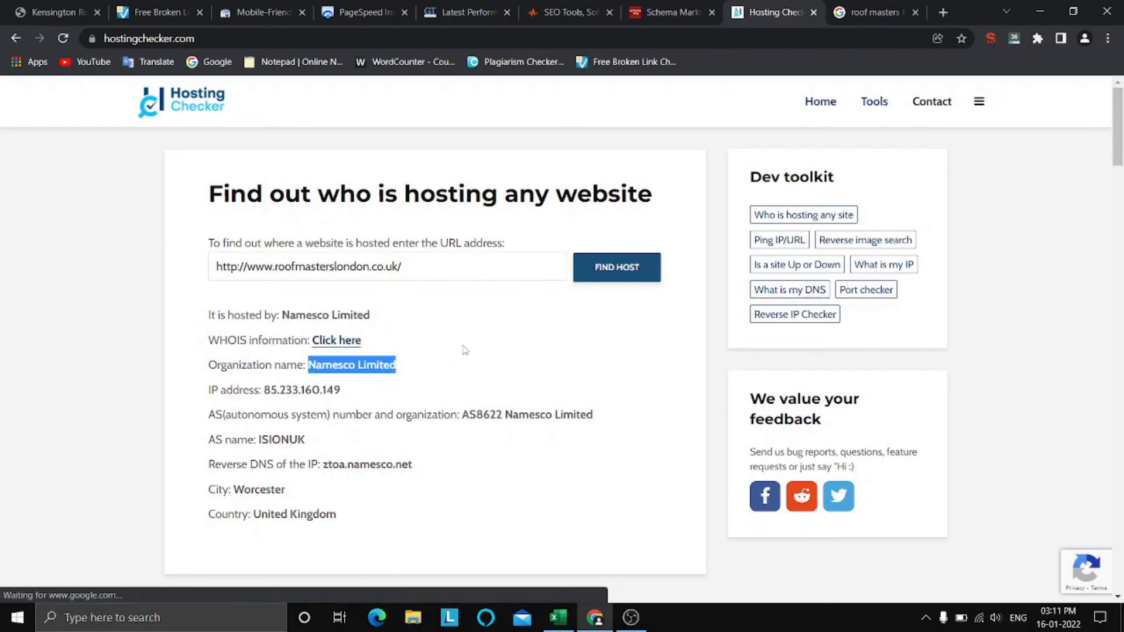
pyautogui.scroll(-10, 465, 350)
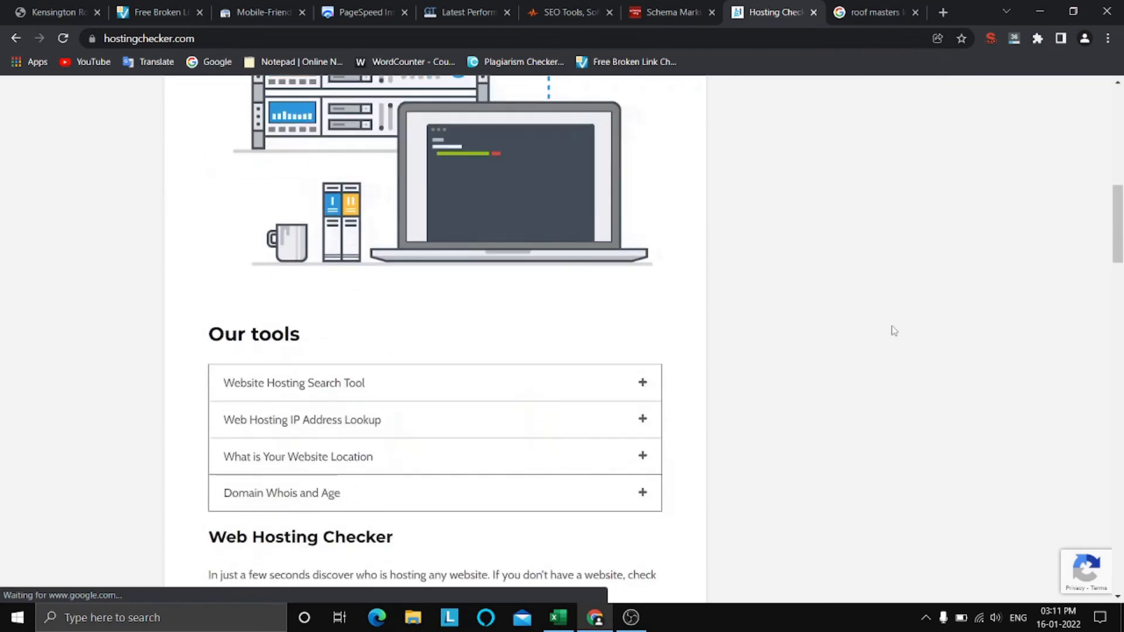
pyautogui.scroll(5, 725, 311)
# Search Google for "hosting checker" in the tab holding the roof masters london ltd results.
pyautogui.click(883, 8)
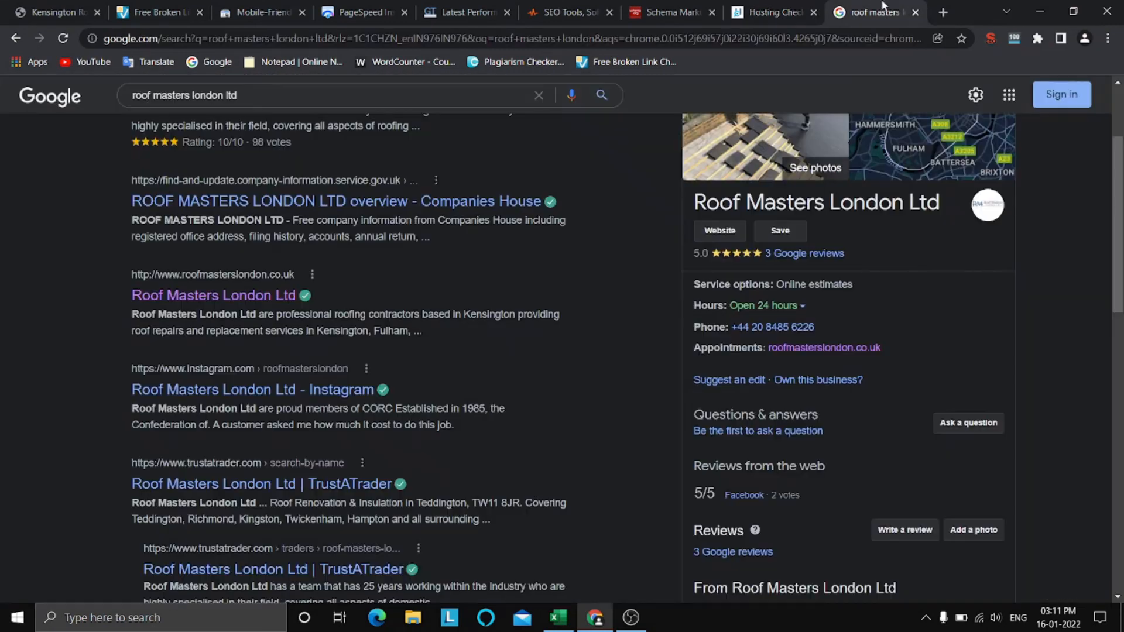
pyautogui.scroll(3, 276, 259)
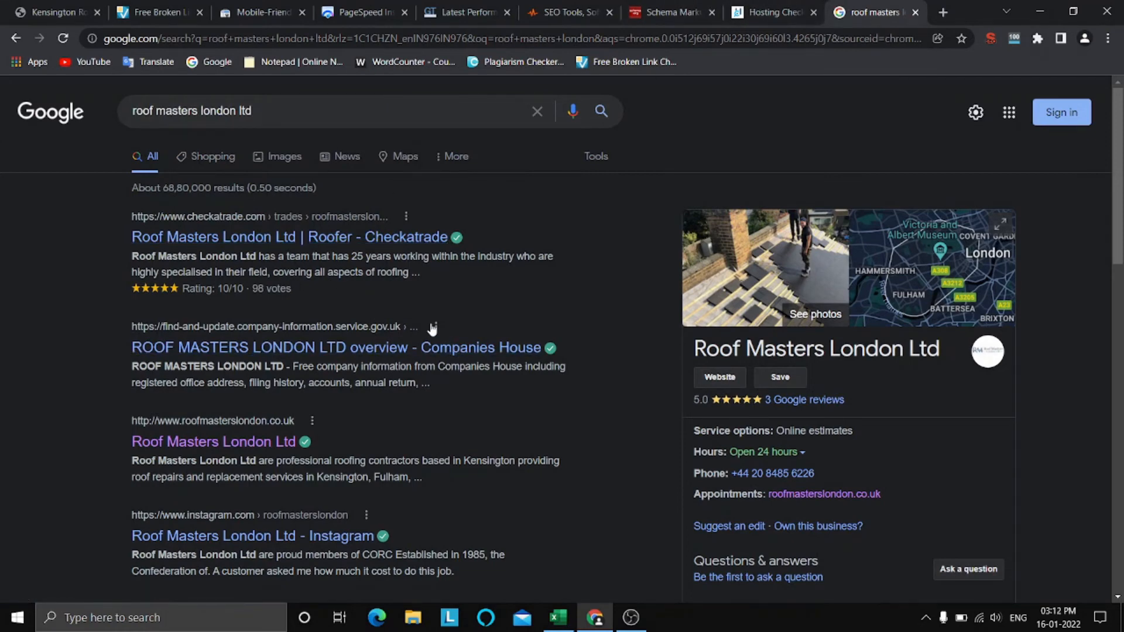
pyautogui.scroll(-1, 433, 327)
pyautogui.scroll(1, 432, 327)
pyautogui.click(346, 112)
pyautogui.hotkey('ctrl', 'a')
pyautogui.write('hos')
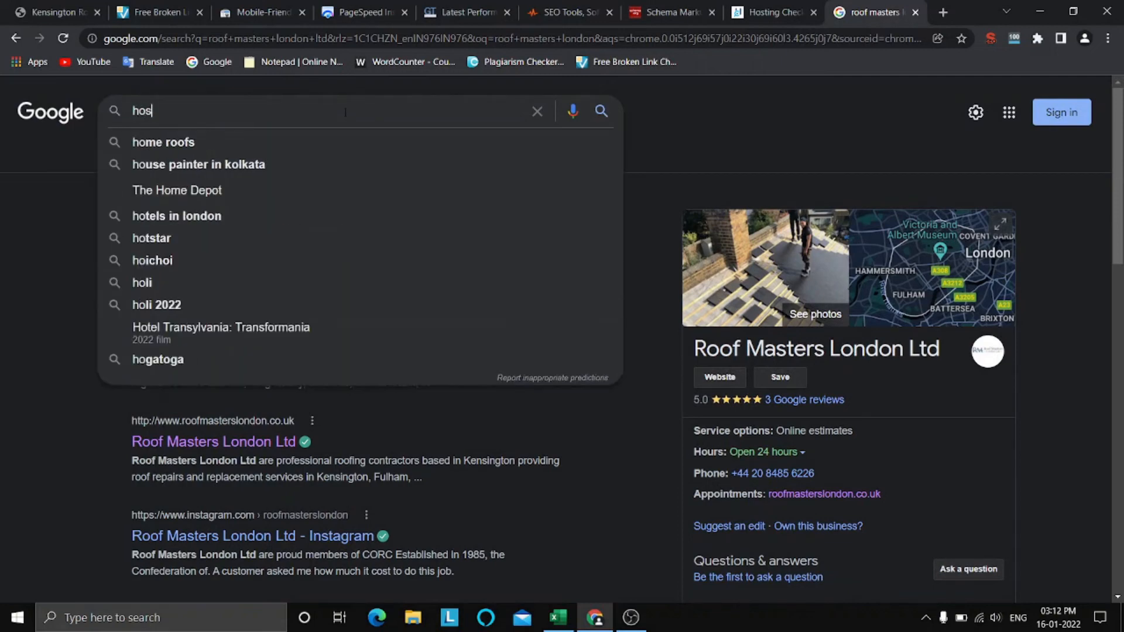
pyautogui.write('ting chec')
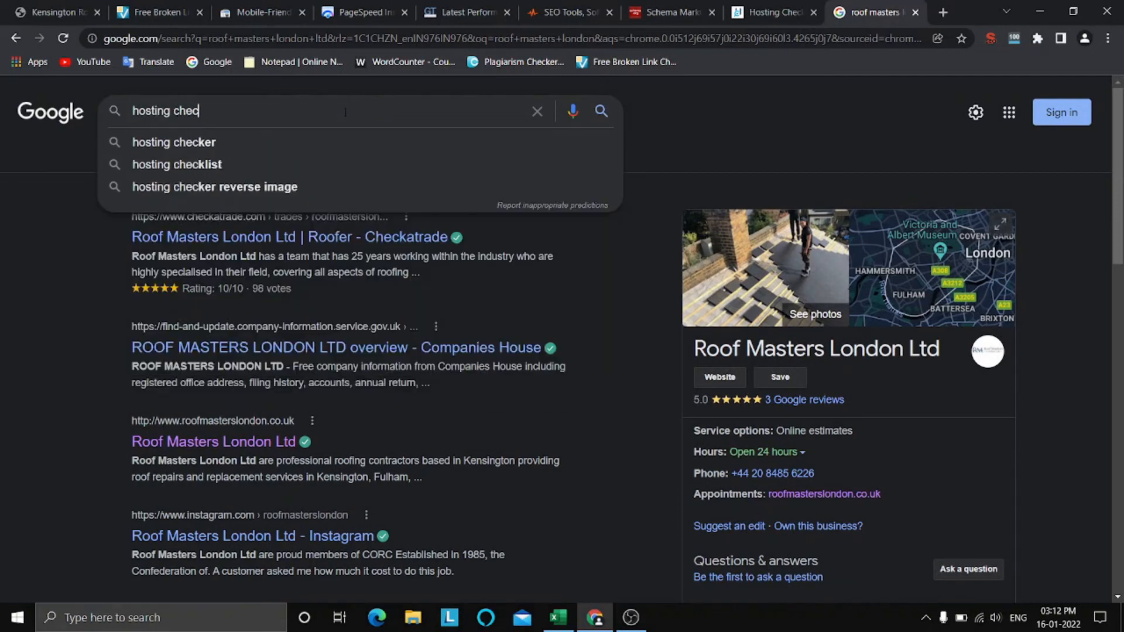
pyautogui.write('ker')
pyautogui.press('Return')
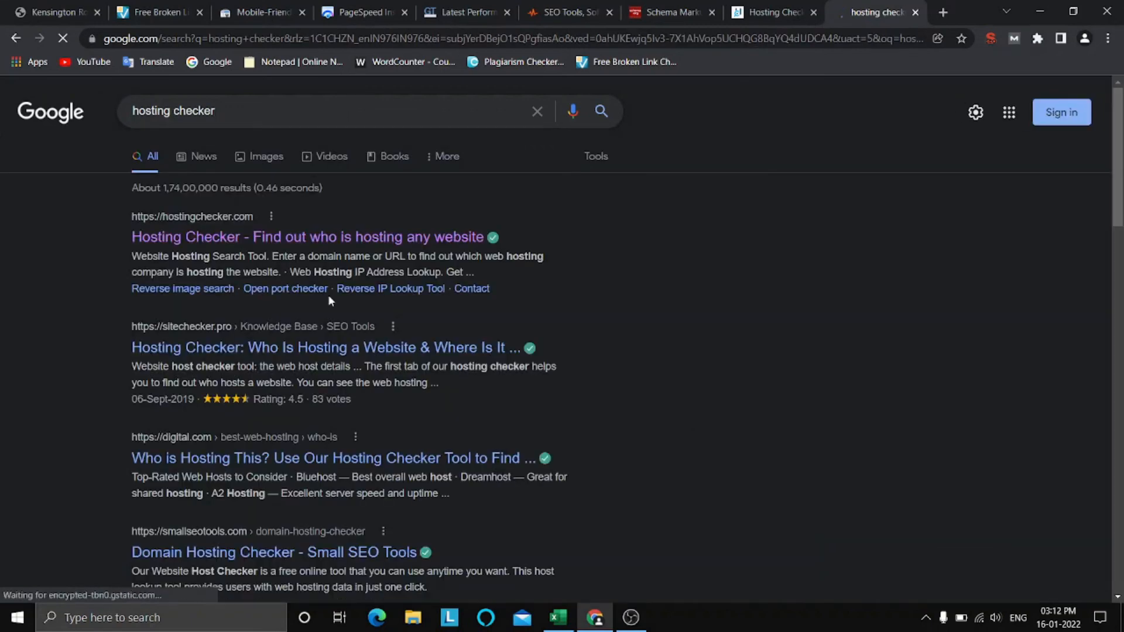
pyautogui.scroll(-1, 328, 299)
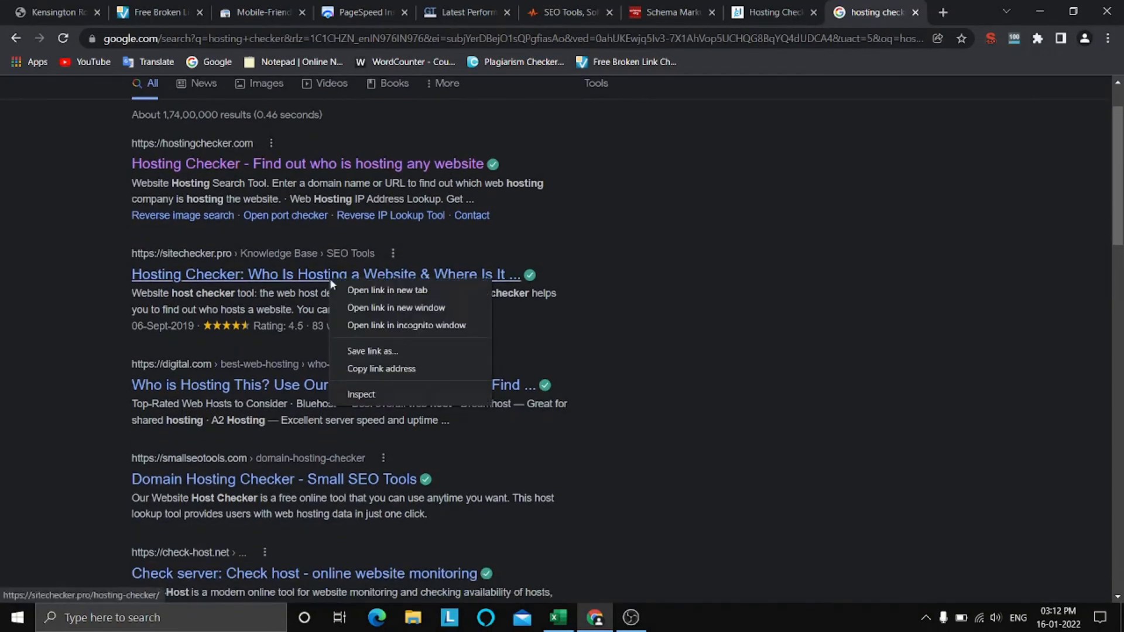
pyautogui.click(364, 293)
pyautogui.click(868, 7)
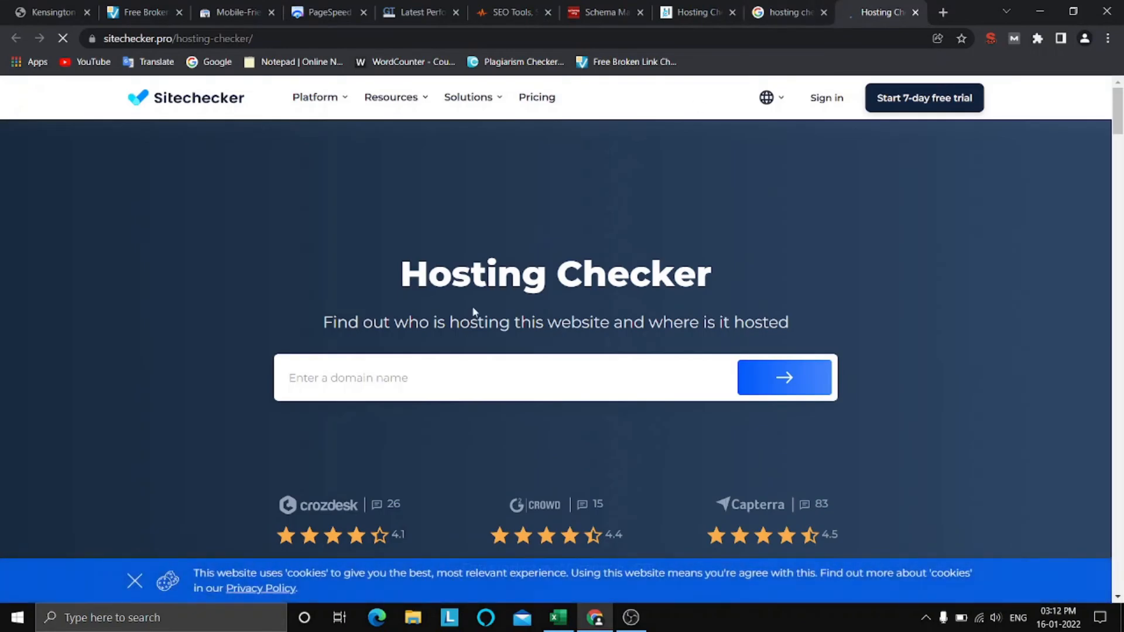
pyautogui.click(444, 369)
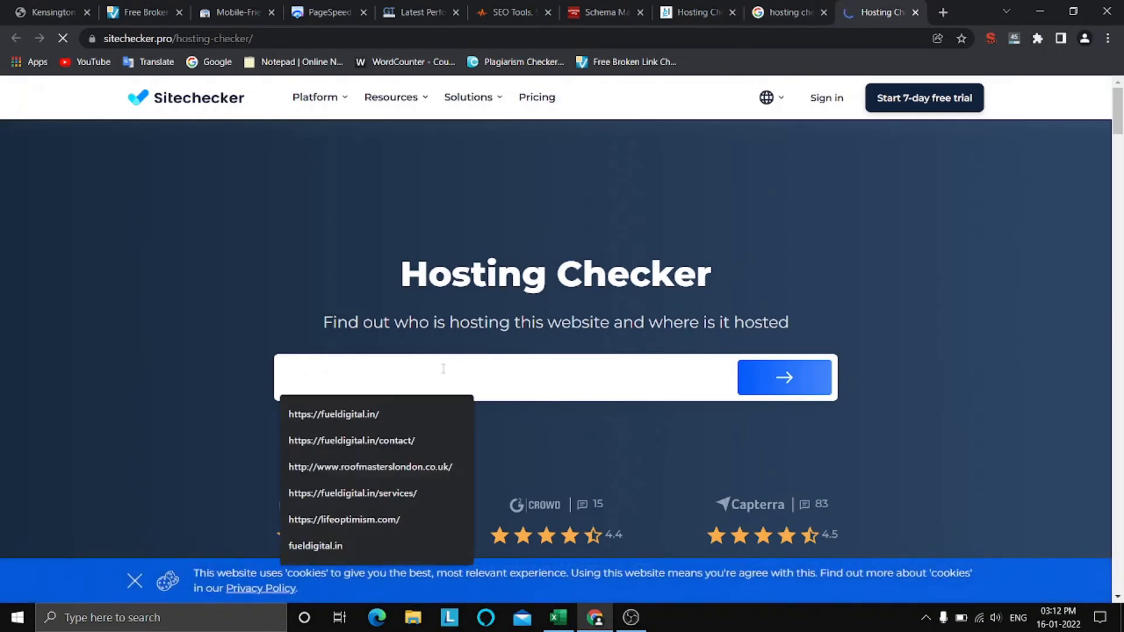
pyautogui.click(370, 467)
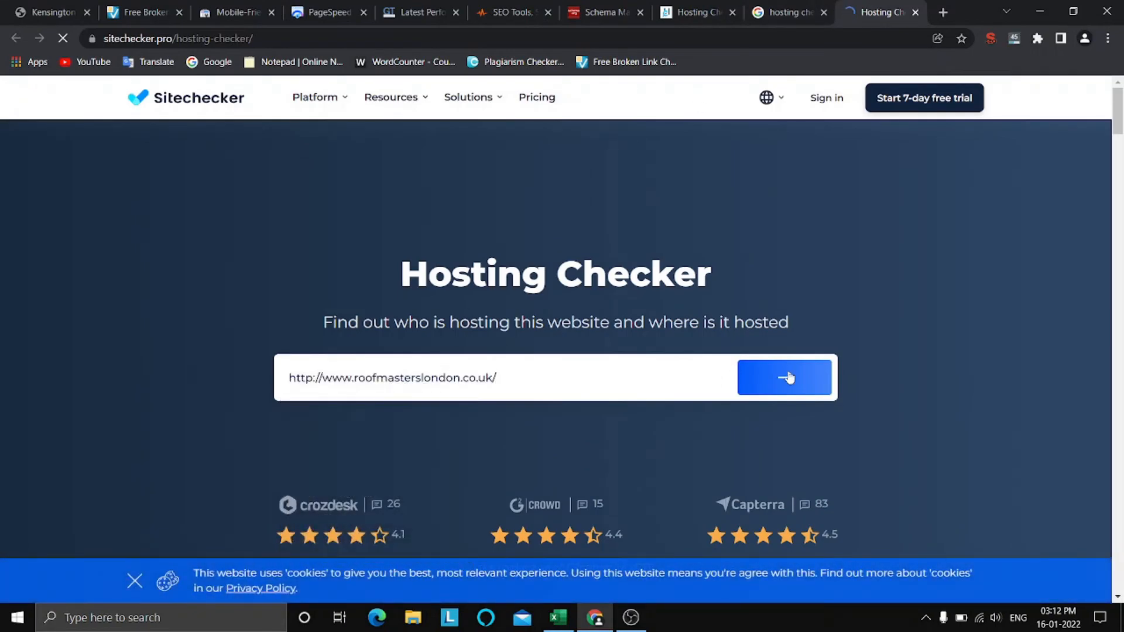
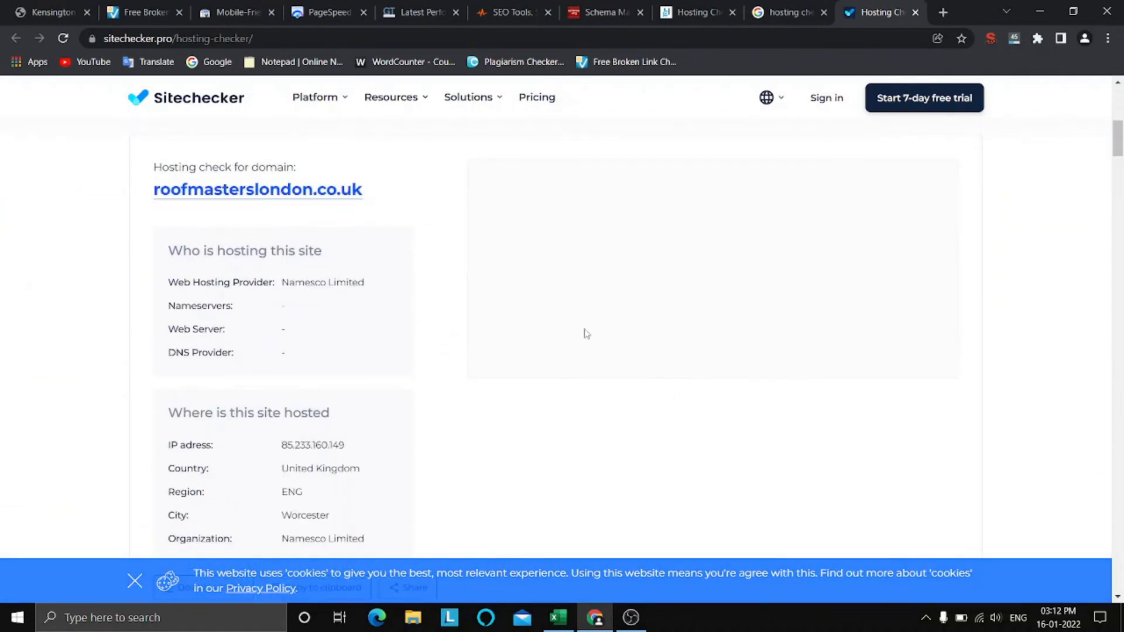
# Examine the Sitechecker results for the site's web hosting provider, IP address, country, city and organization.
pyautogui.scroll(-1, 526, 334)
pyautogui.scroll(1, 526, 335)
pyautogui.scroll(-2, 526, 334)
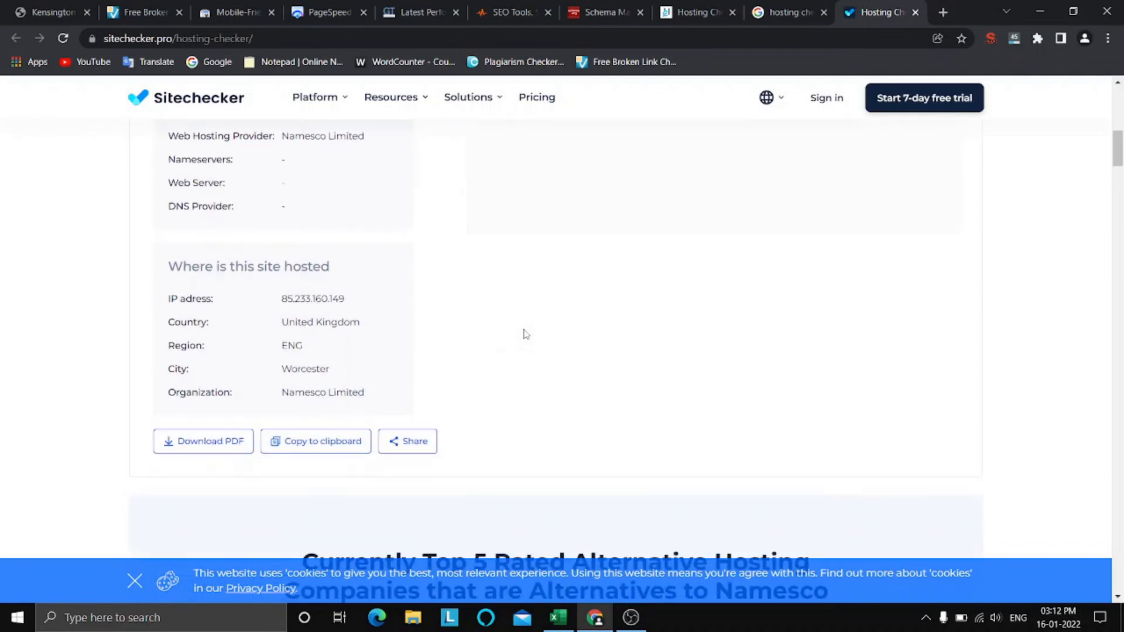
pyautogui.scroll(2, 394, 325)
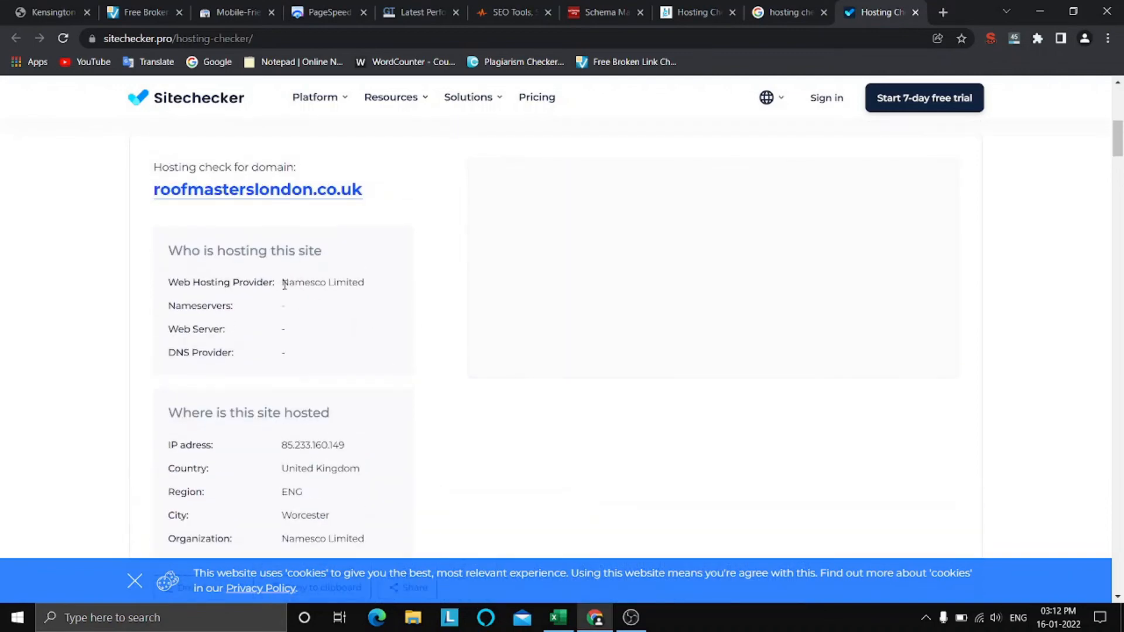
pyautogui.moveTo(285, 285); pyautogui.dragTo(540, 295)
pyautogui.click(651, 309)
pyautogui.scroll(-5, 612, 354)
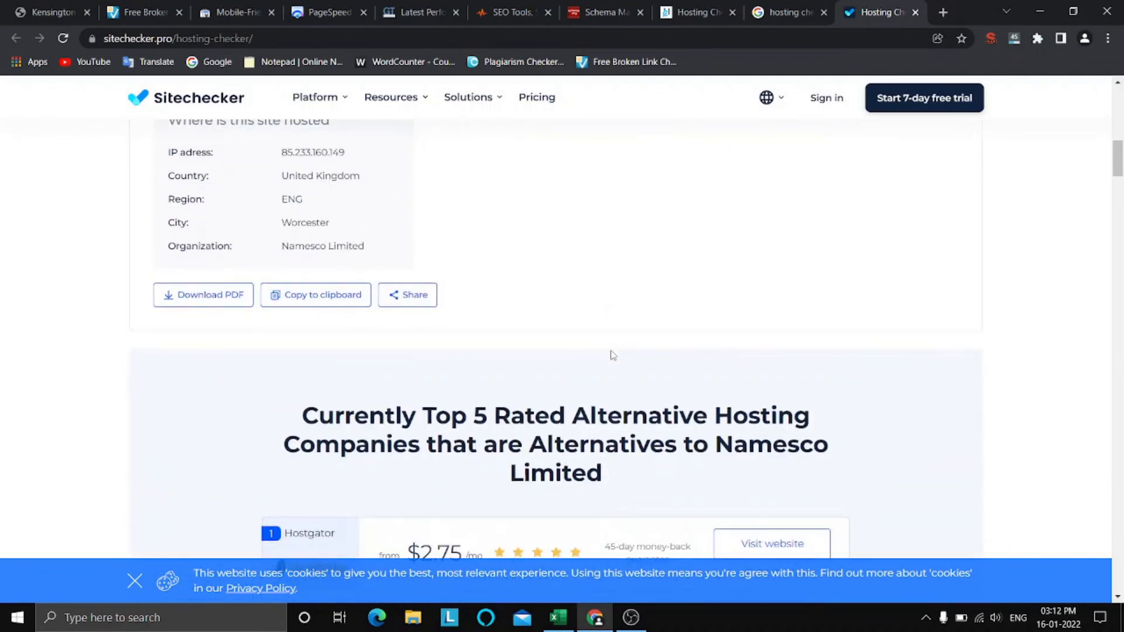
pyautogui.scroll(3, 613, 355)
pyautogui.scroll(1, 613, 355)
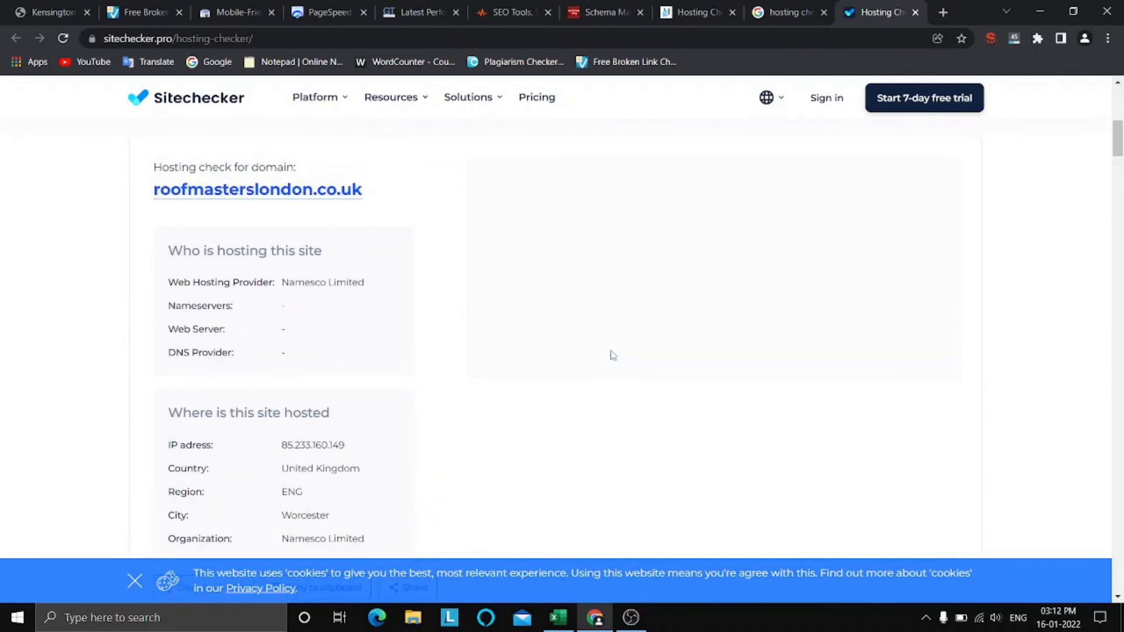
pyautogui.scroll(-2, 612, 355)
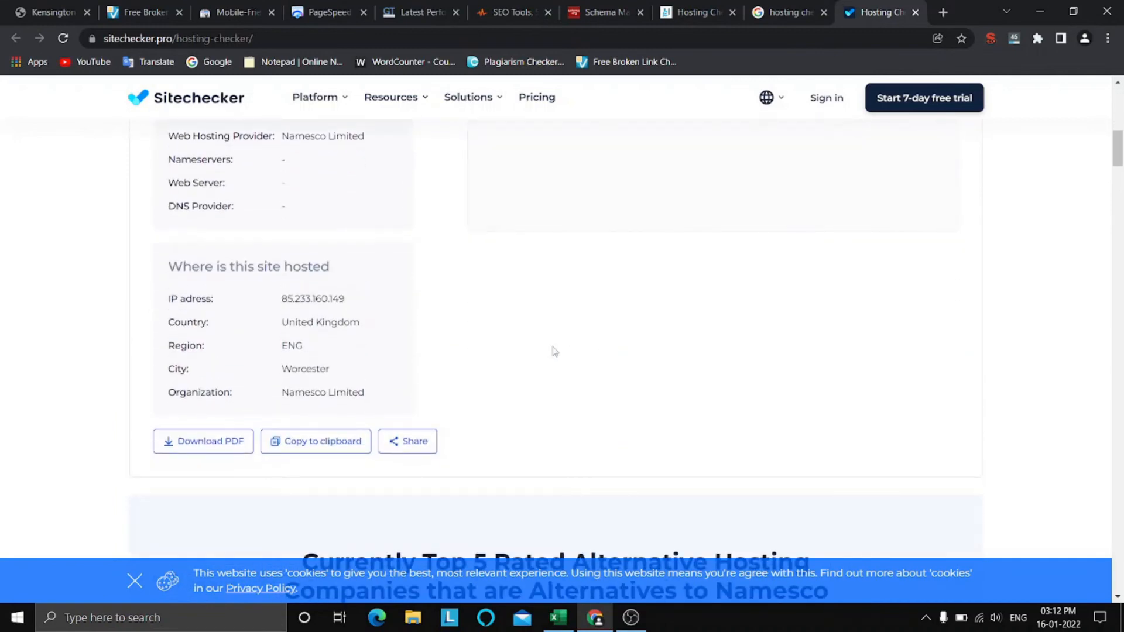
pyautogui.scroll(5, 554, 351)
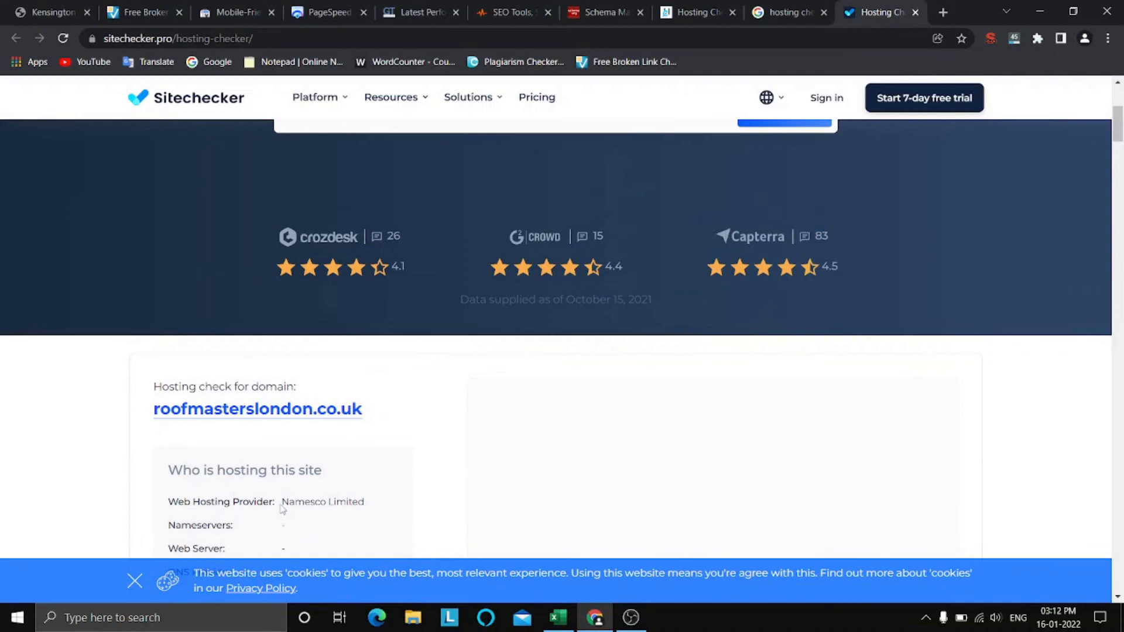
# Copy the web hosting provider name, Namesco Limited, and paste it into the Hosting answer in G12 of the Excel workbook.
pyautogui.moveTo(299, 499); pyautogui.dragTo(367, 500)
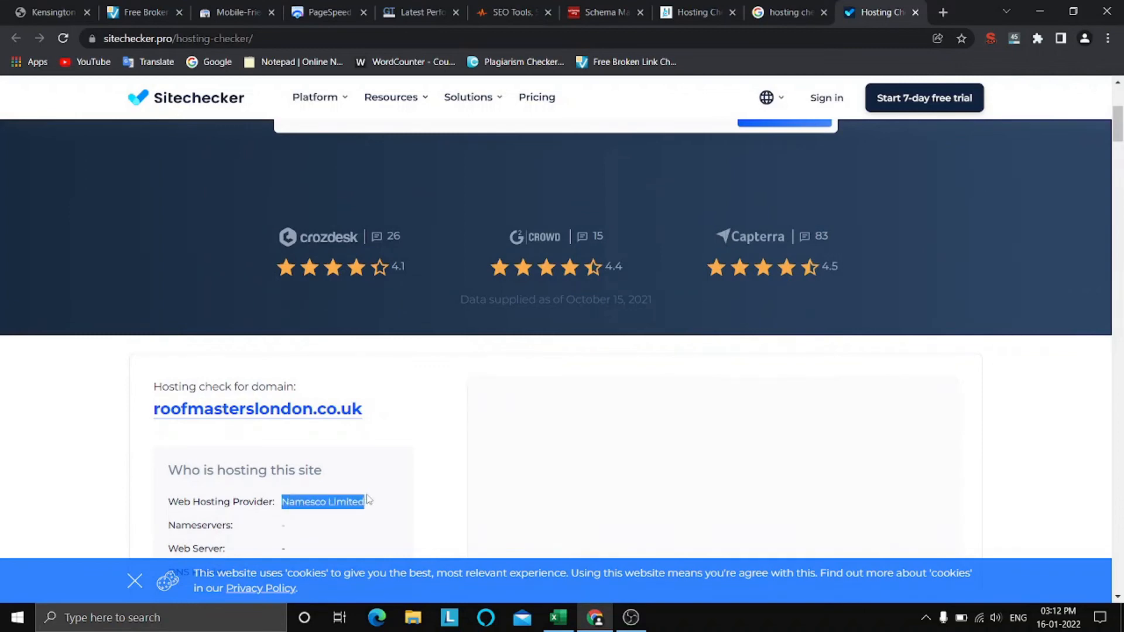
pyautogui.rightClick(357, 500)
pyautogui.click(398, 507)
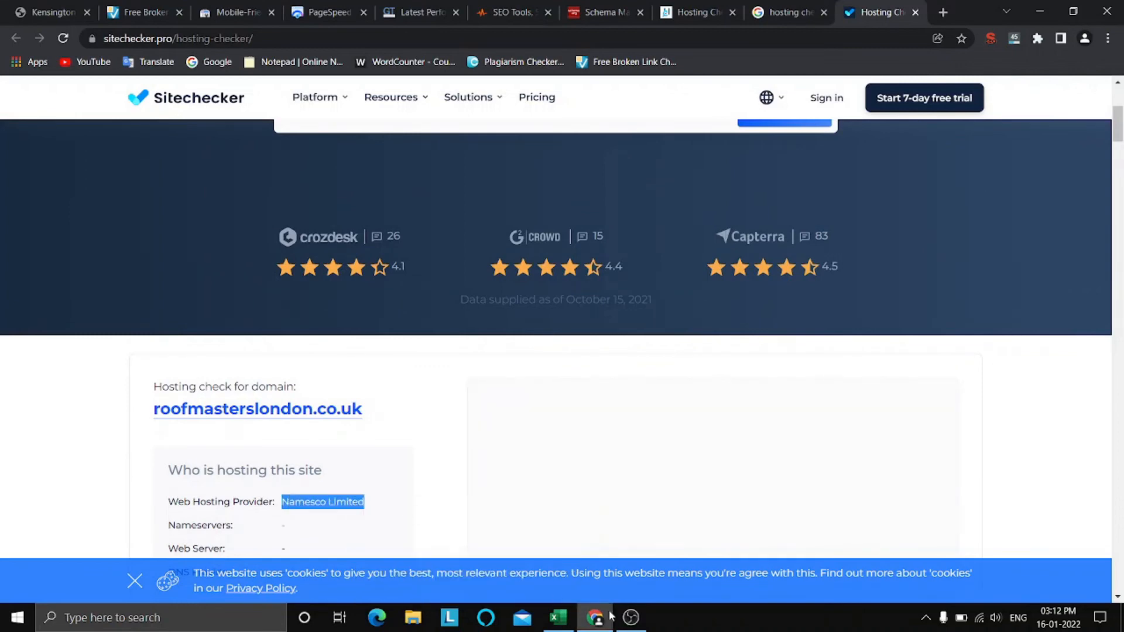
pyautogui.click(559, 617)
pyautogui.hotkey('ctrl', 'v')
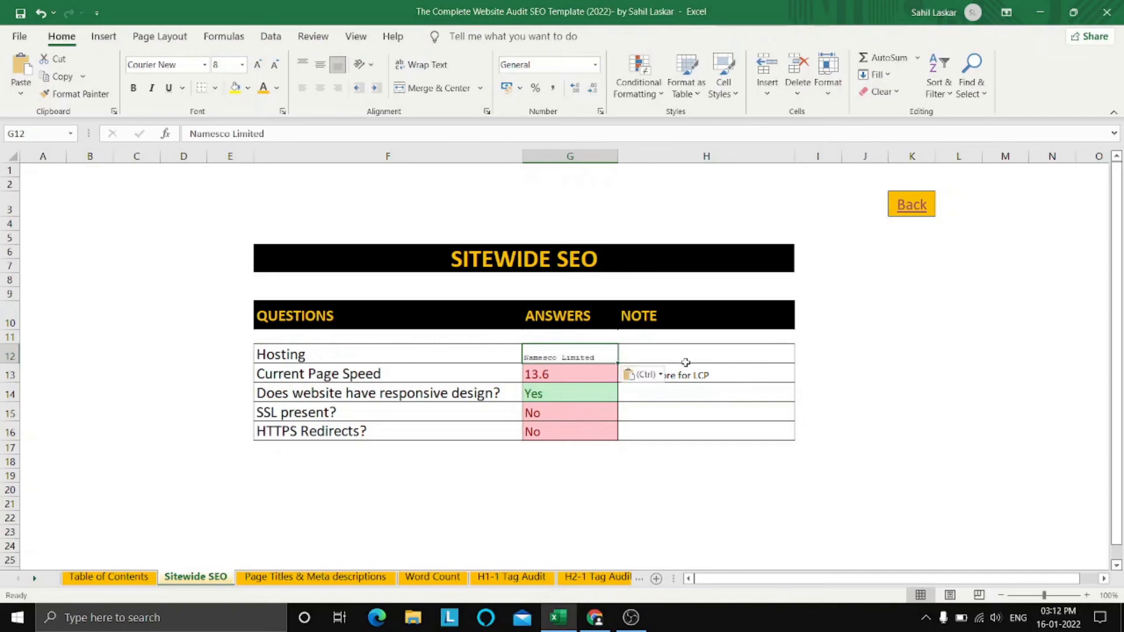
pyautogui.click(546, 400)
pyautogui.click(553, 352)
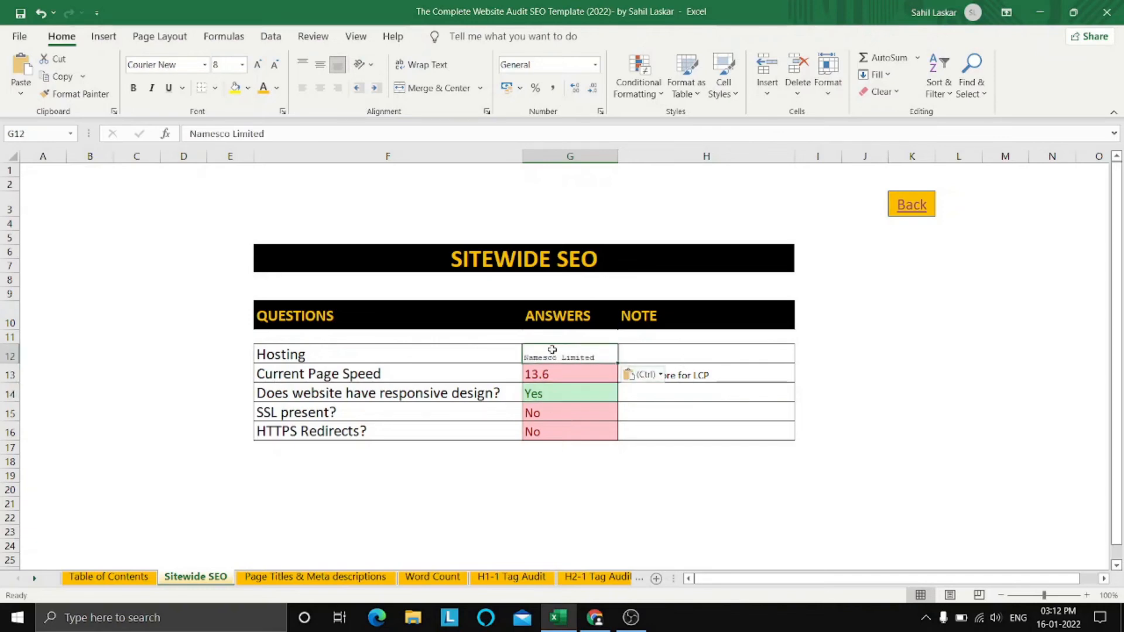
# Change the font of the Hosting answer in G12 to Calibri.
pyautogui.click(205, 64)
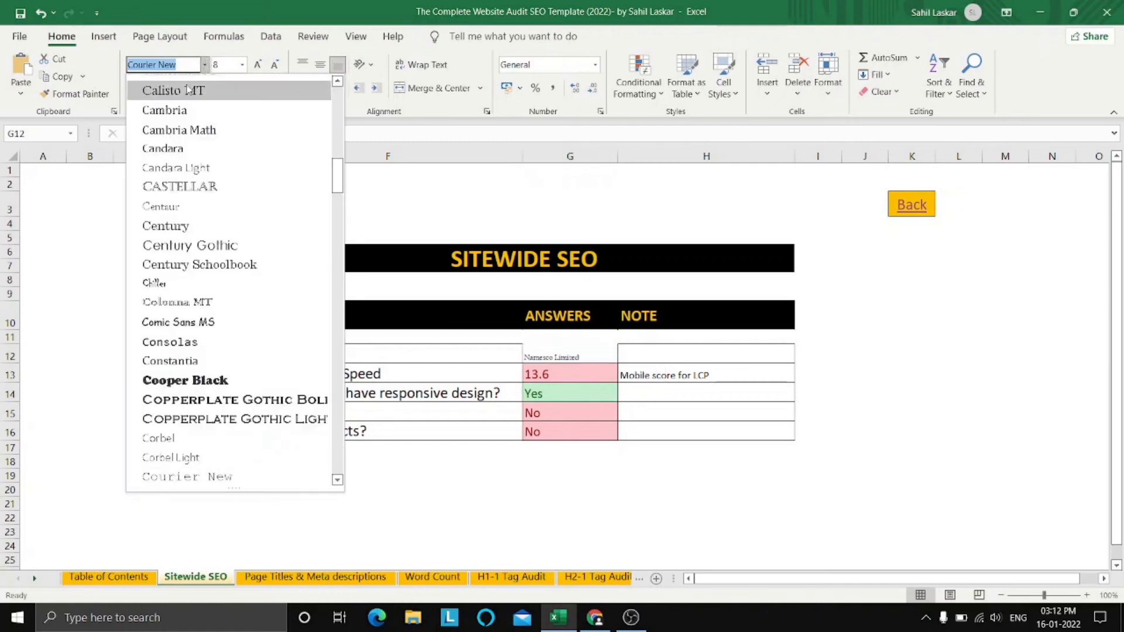
pyautogui.scroll(4, 198, 155)
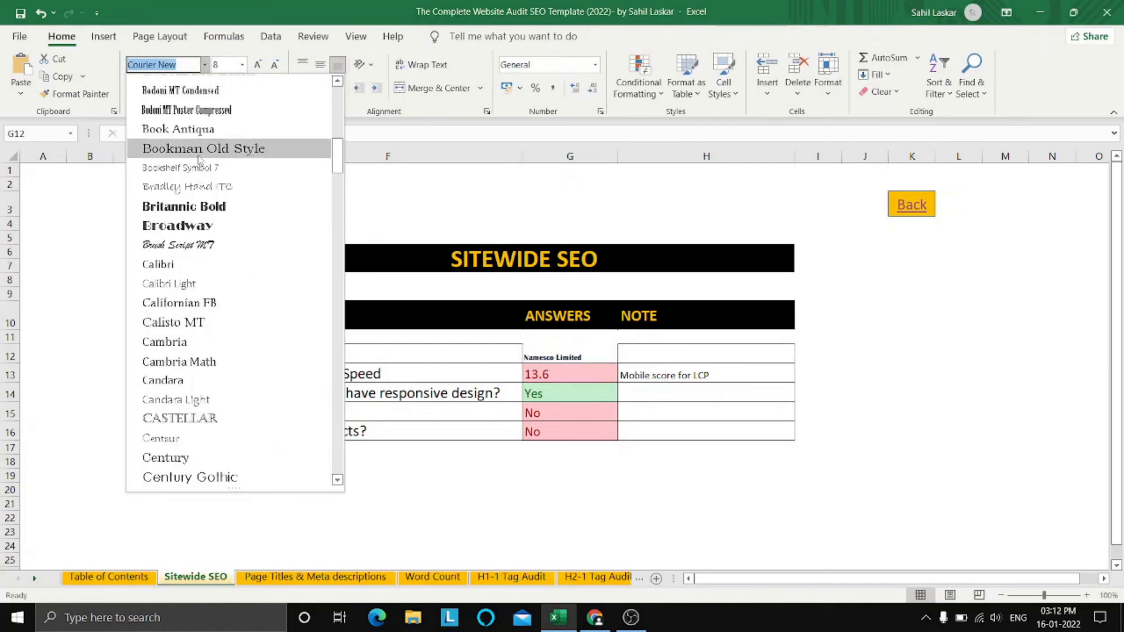
pyautogui.click(208, 265)
pyautogui.moveTo(605, 405); pyautogui.dragTo(601, 394)
pyautogui.click(595, 374)
pyautogui.click(592, 355)
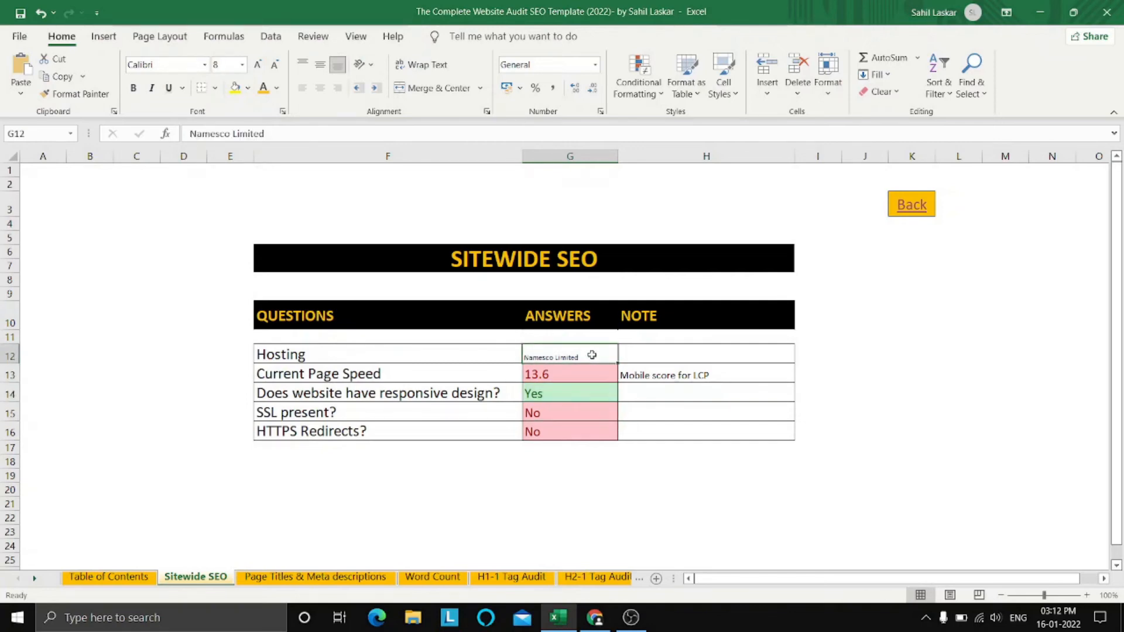
# Delete the pasted Hosting answer from G12.
pyautogui.hotkey('ctrl', 'a')
pyautogui.click(592, 355)
pyautogui.hotkey('ctrl', 'c')
pyautogui.press('Delete')
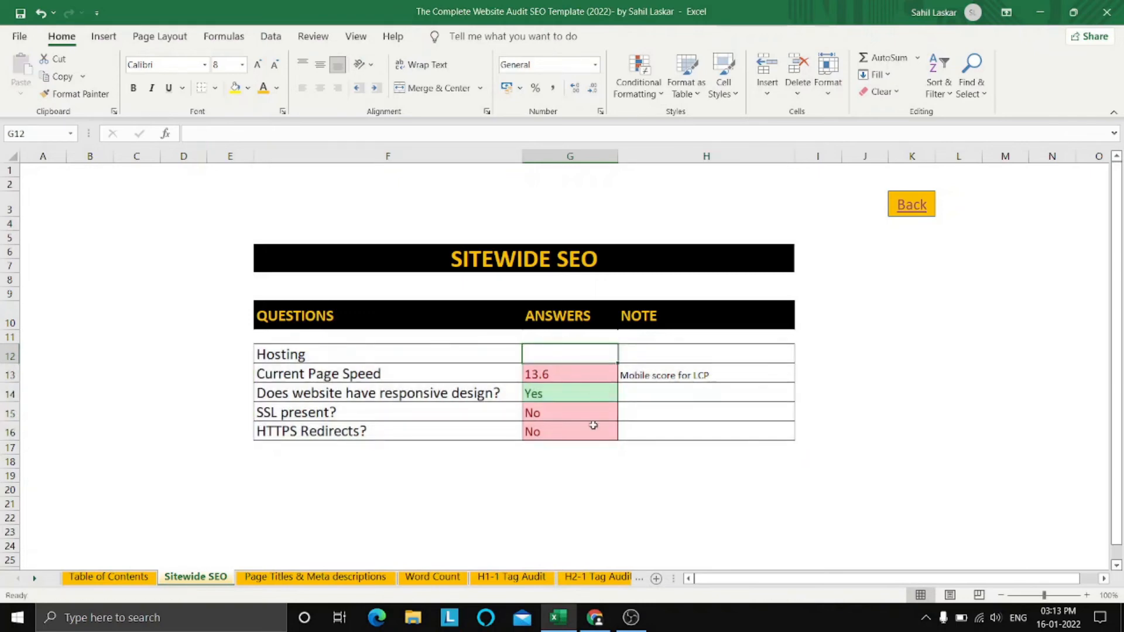
# Open Notepad, paste the provider name Namesco Limited copied from the Sitechecker results in Chrome, and select it.
pyautogui.click(158, 617)
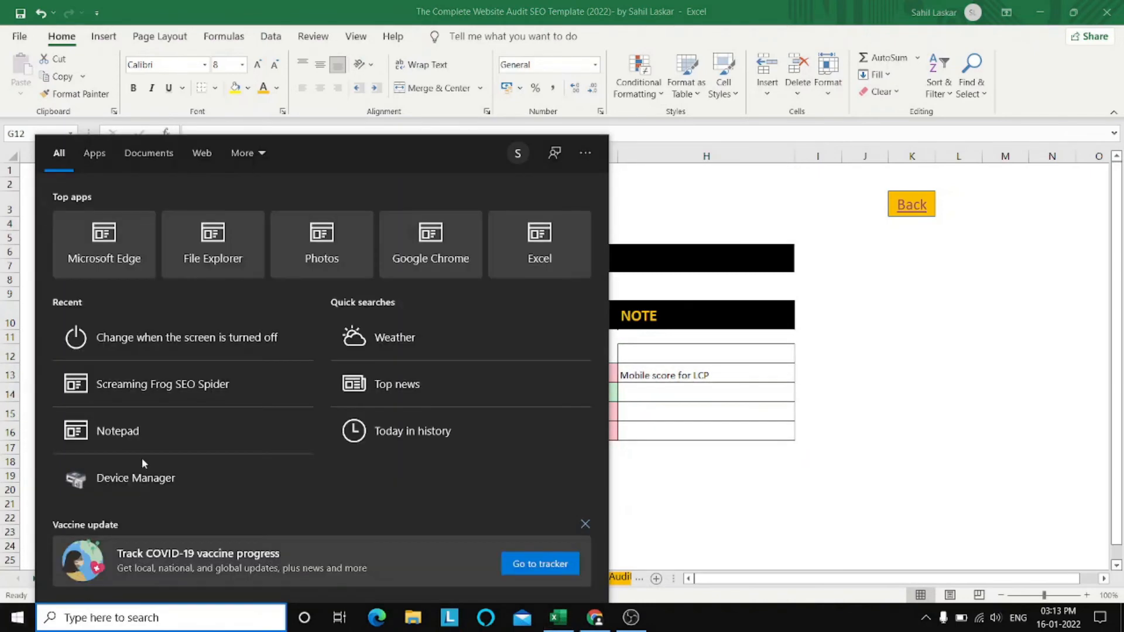
pyautogui.click(183, 442)
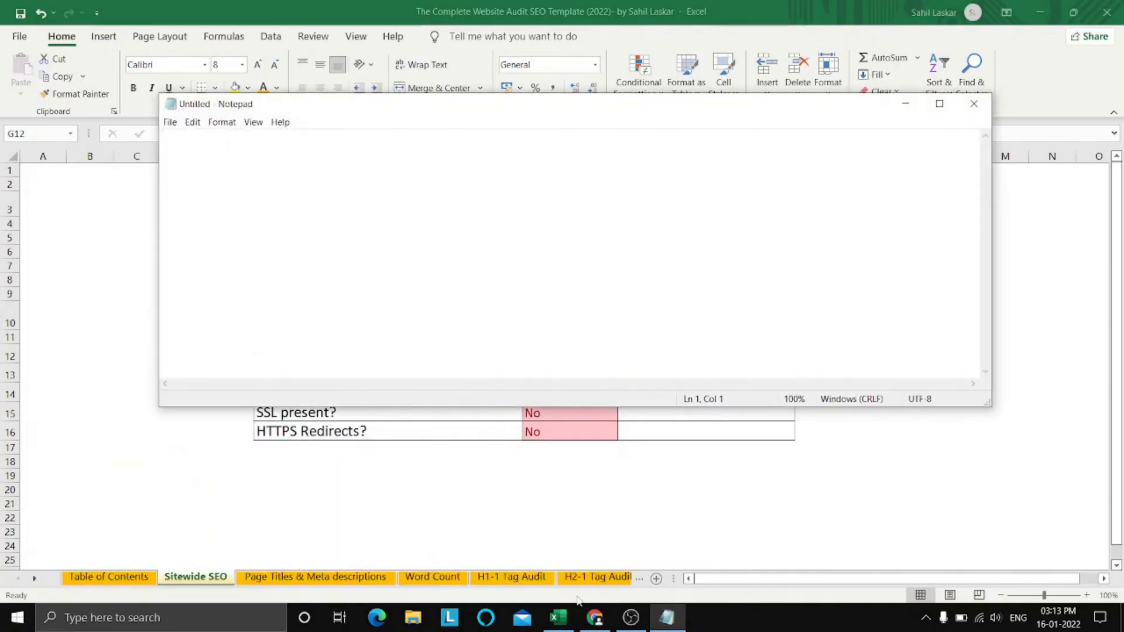
pyautogui.click(595, 618)
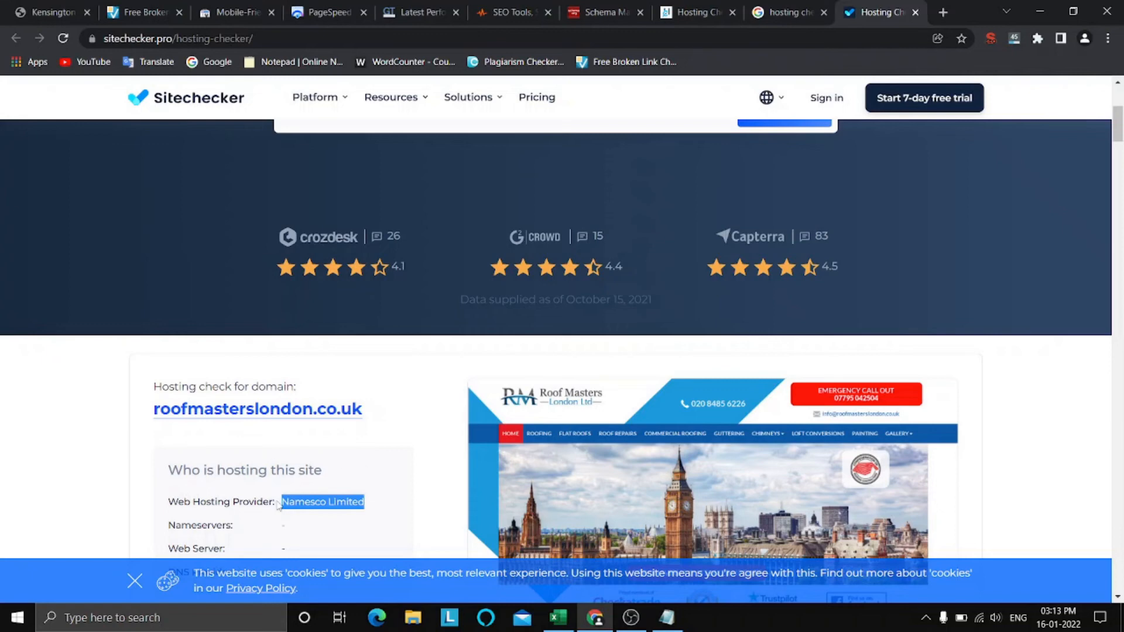
pyautogui.rightClick(303, 501)
pyautogui.click(358, 513)
pyautogui.hotkey('alt', 'Tab')
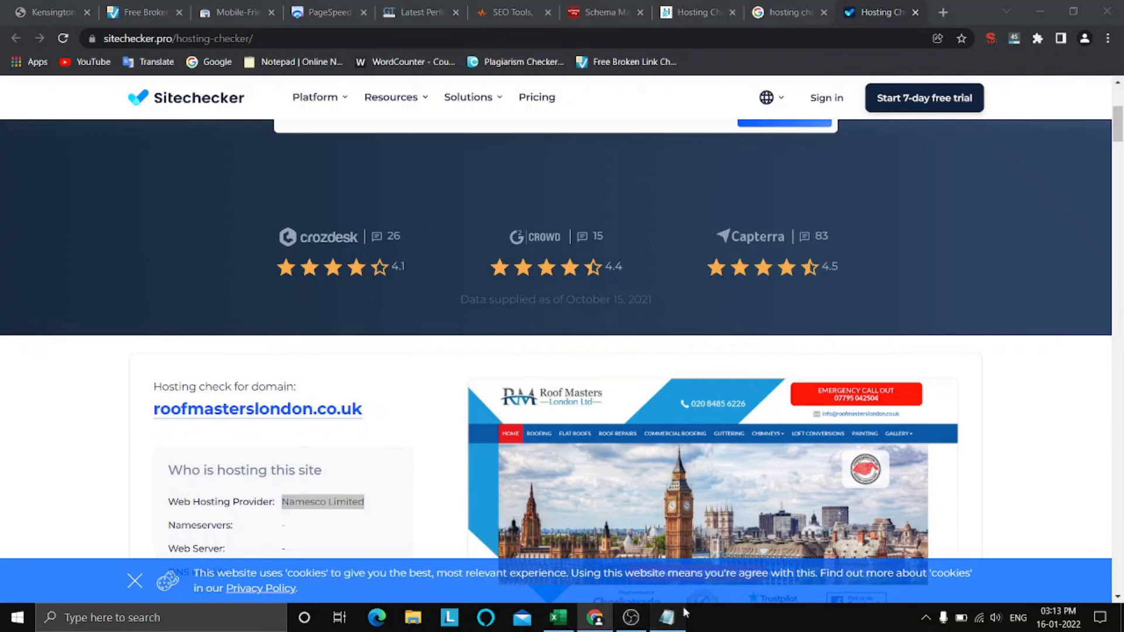
pyautogui.hotkey('ctrl', 'v')
pyautogui.hotkey('ctrl', 'a')
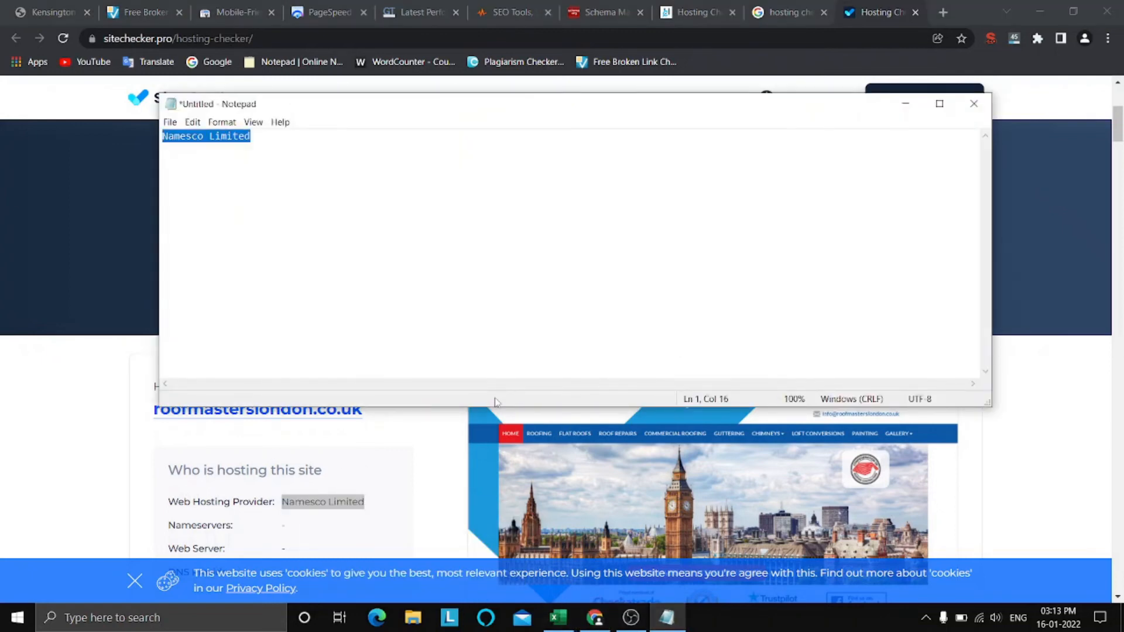
# Switch back to Excel and paste Namesco Limited into the Hosting answer in G12.
pyautogui.click(559, 617)
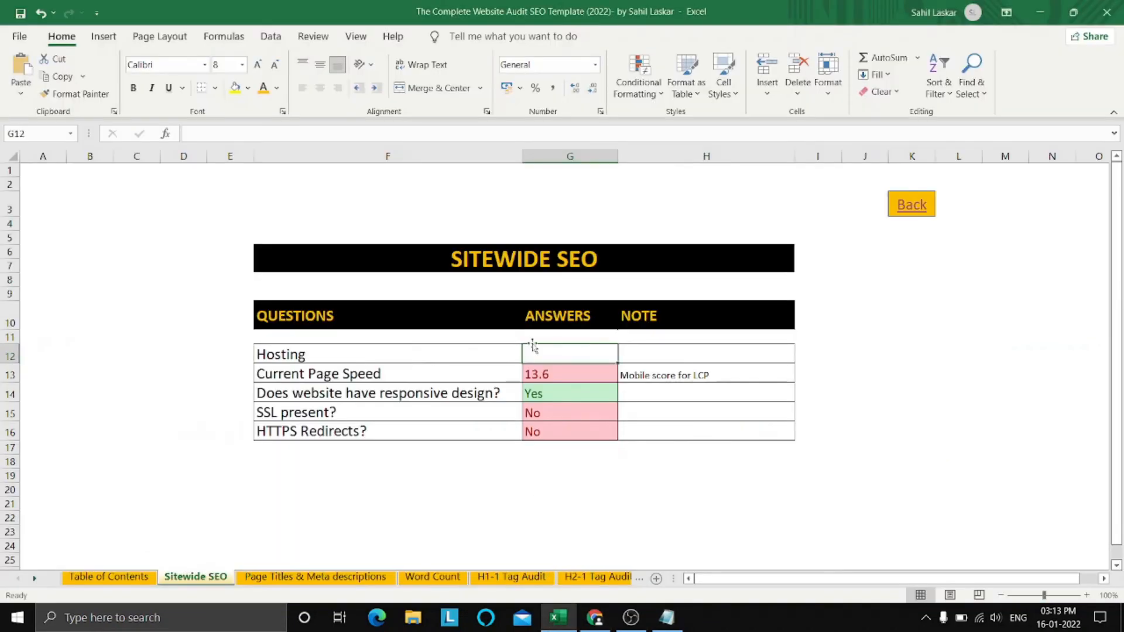
pyautogui.hotkey('ctrl', 'v')
pyautogui.click(575, 416)
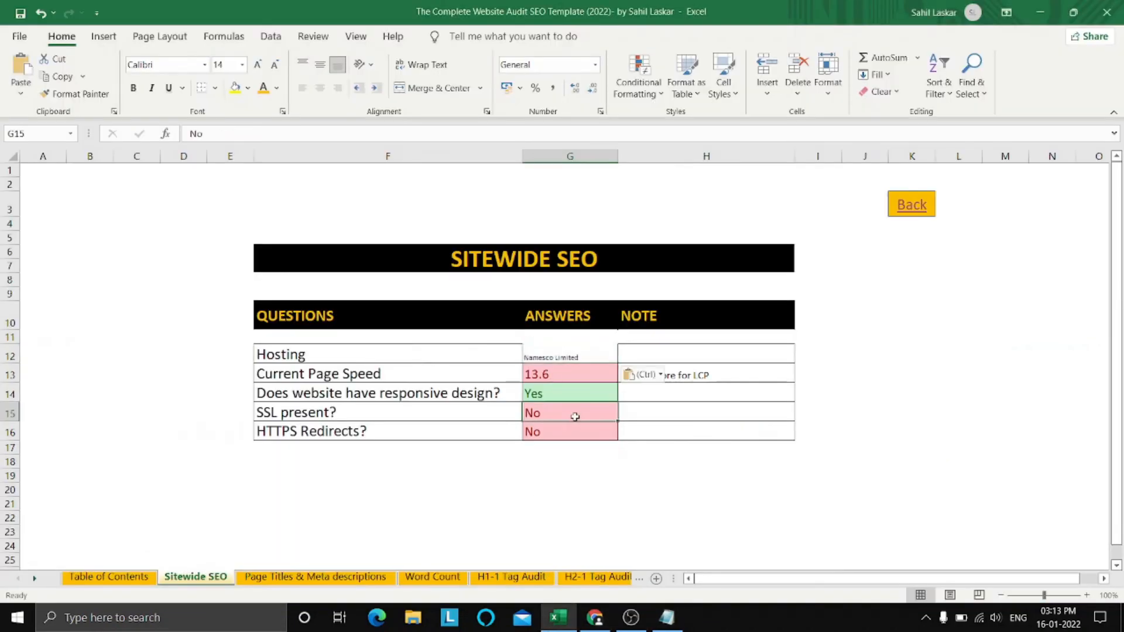
pyautogui.click(570, 358)
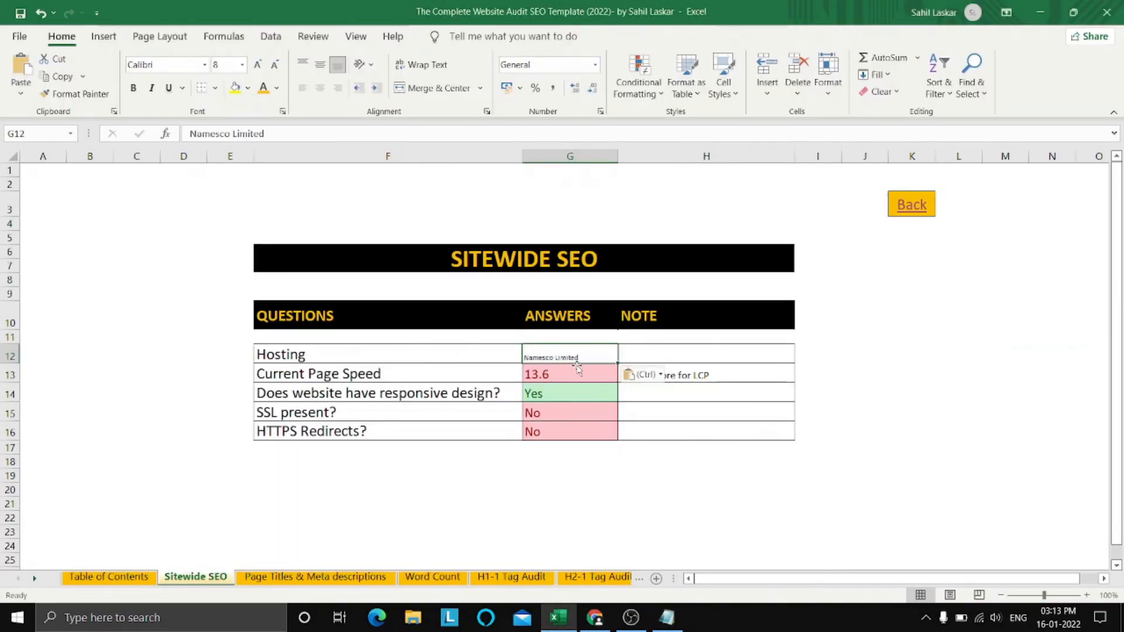
# Clear the Hosting answer in G12 again and leave the cell empty.
pyautogui.press('Delete')
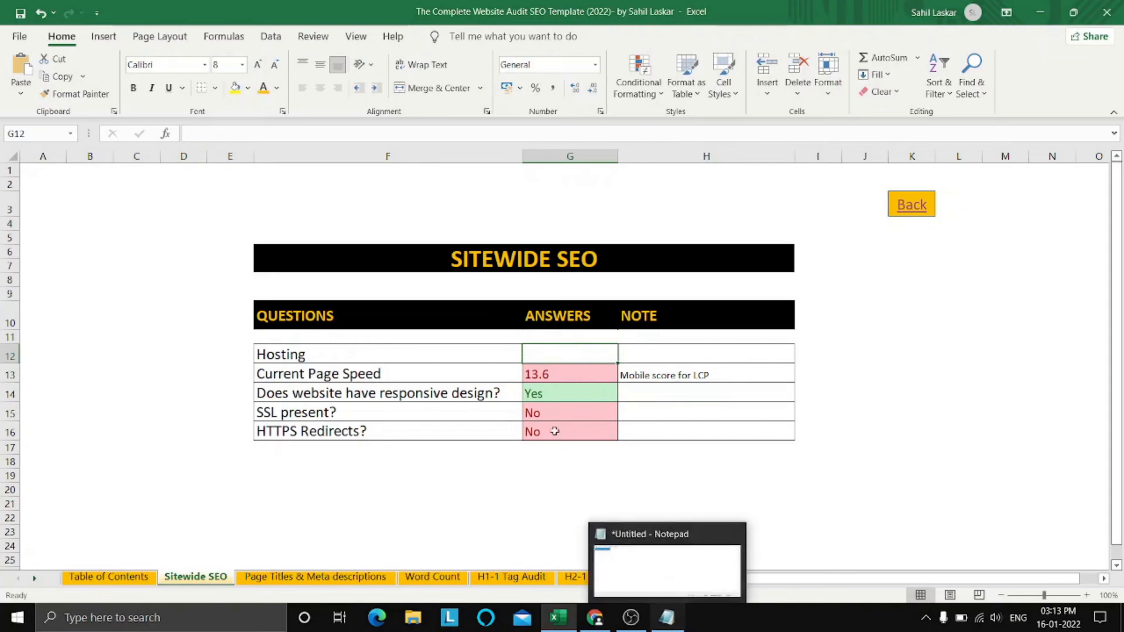
pyautogui.write('def')
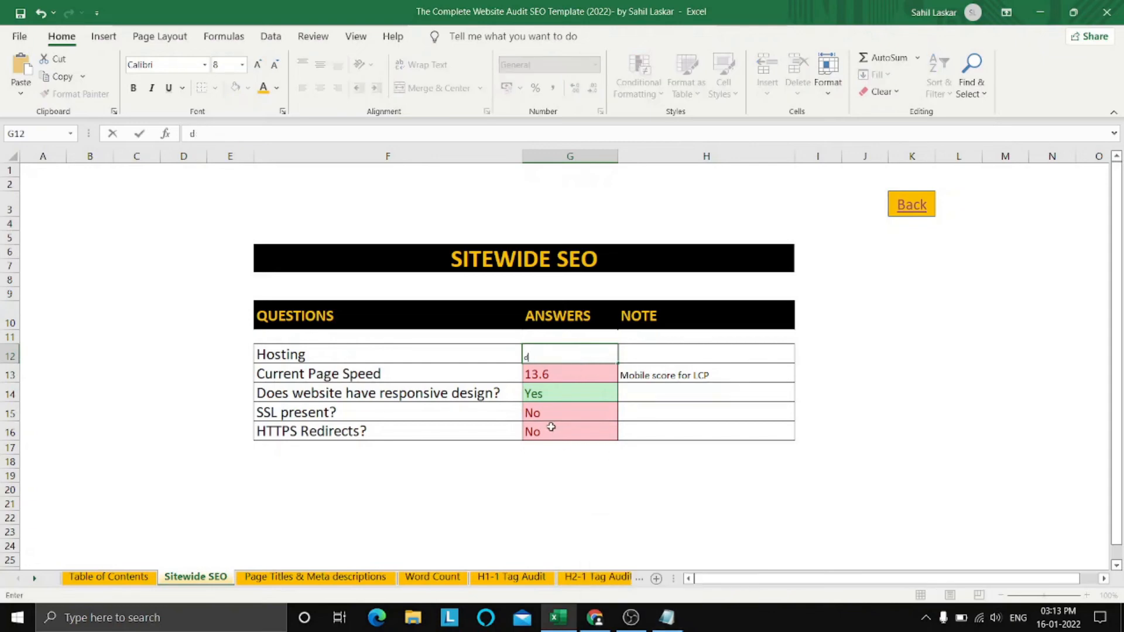
pyautogui.press('Escape')
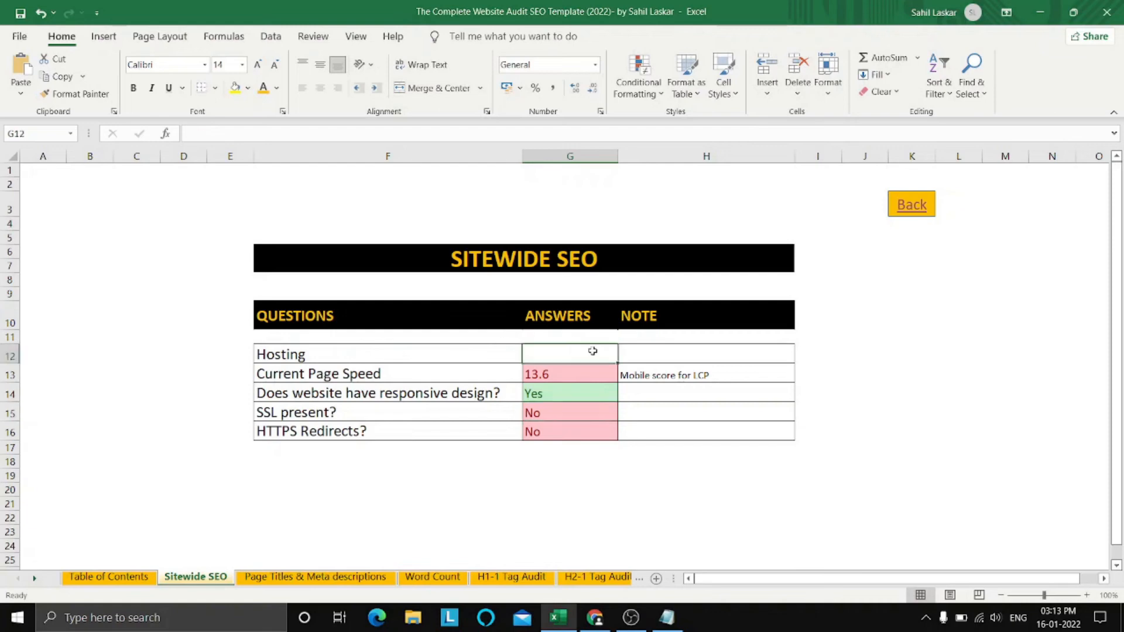
# Set the empty Hosting answer cell G12 to font size 14 and add borders around it.
pyautogui.click(242, 64)
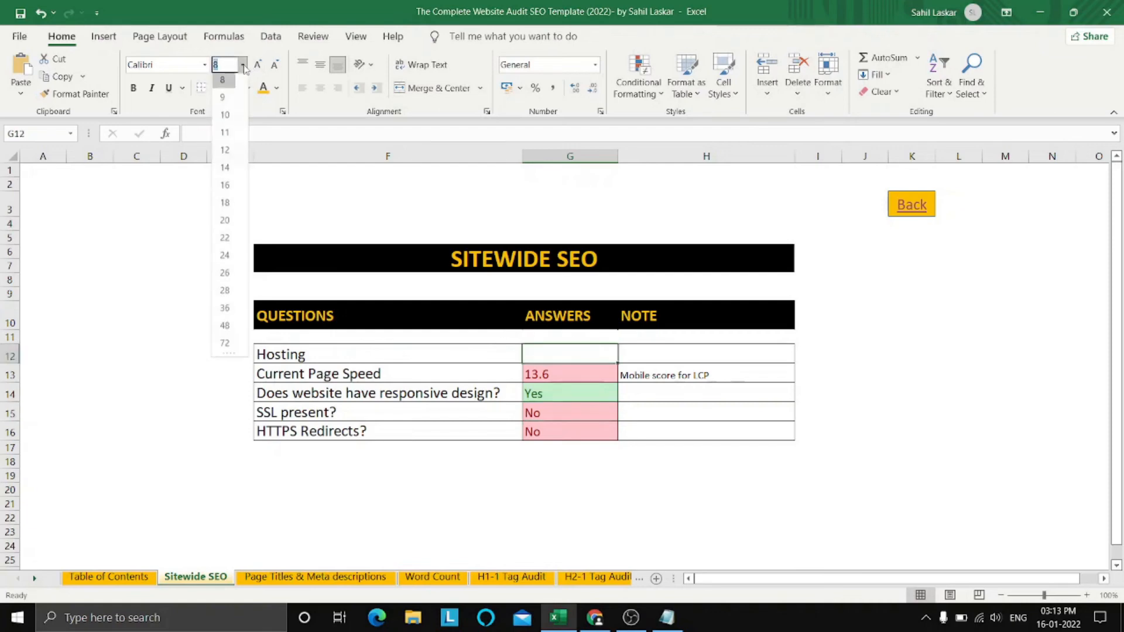
pyautogui.click(224, 172)
pyautogui.click(699, 408)
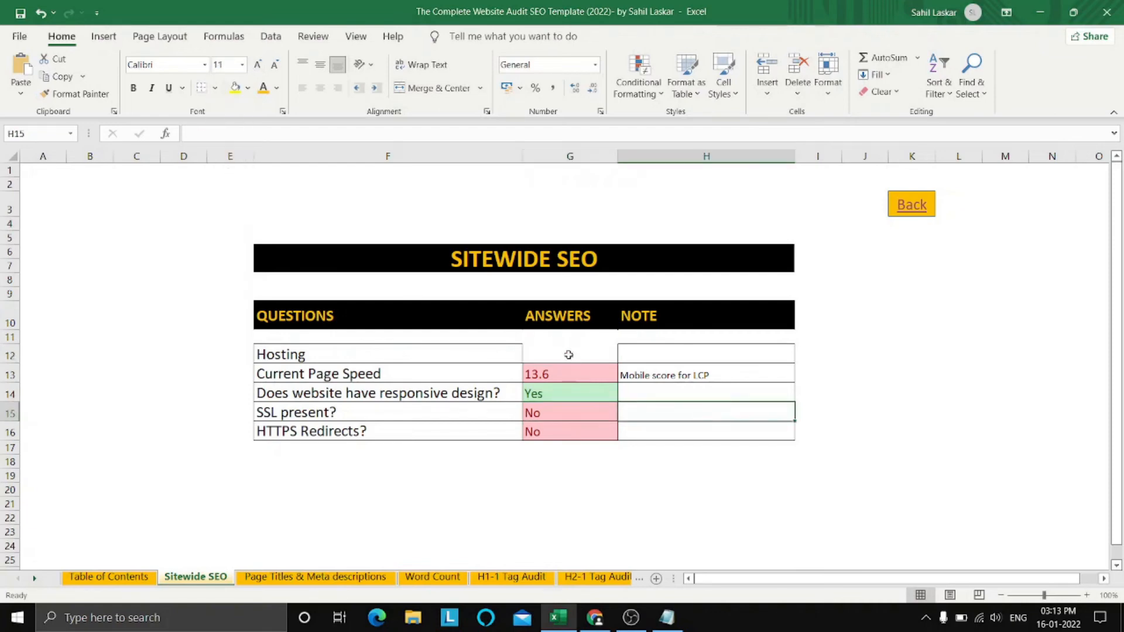
pyautogui.click(569, 355)
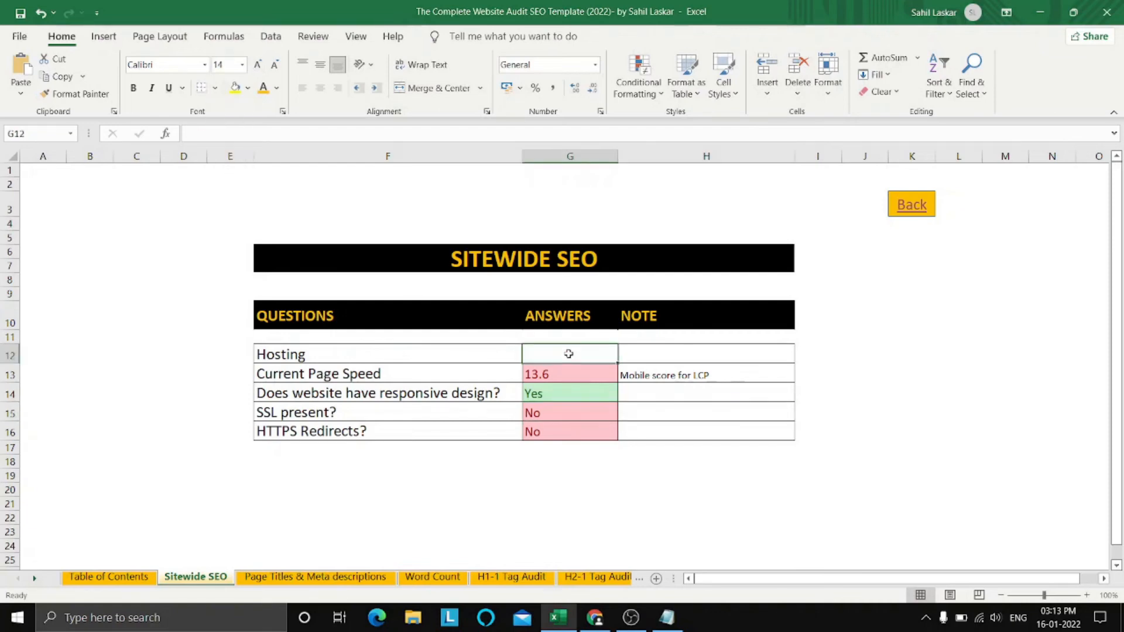
pyautogui.click(216, 89)
pyautogui.click(247, 236)
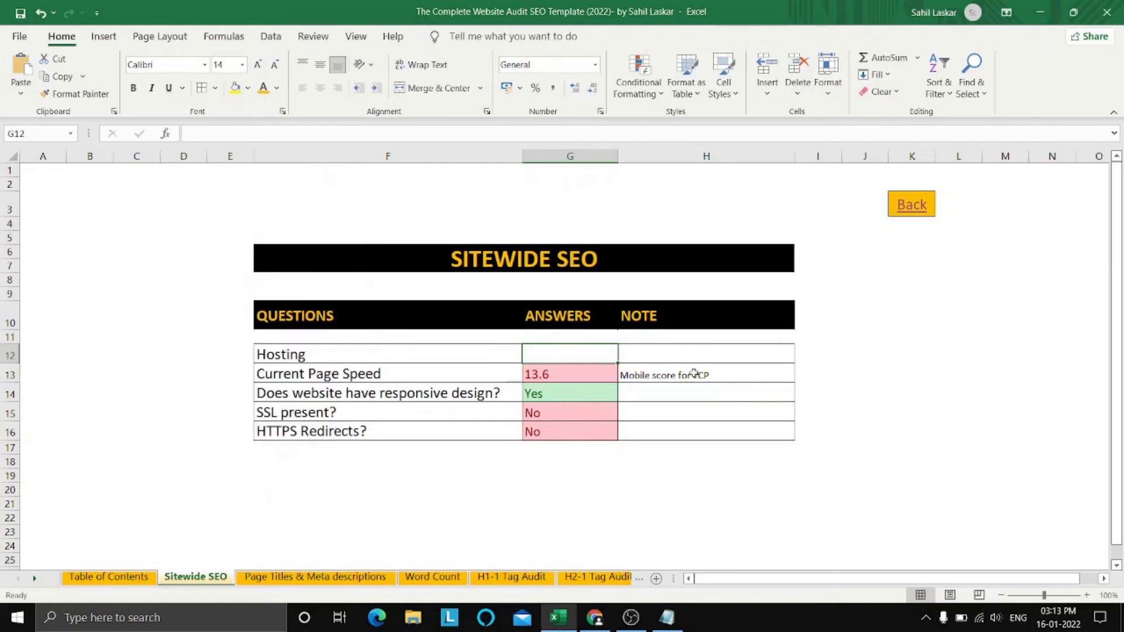
pyautogui.click(730, 405)
pyautogui.click(567, 355)
# Check the provider name in Notepad and enter Namesco Ltd as the Hosting answer in G12.
pyautogui.click(666, 620)
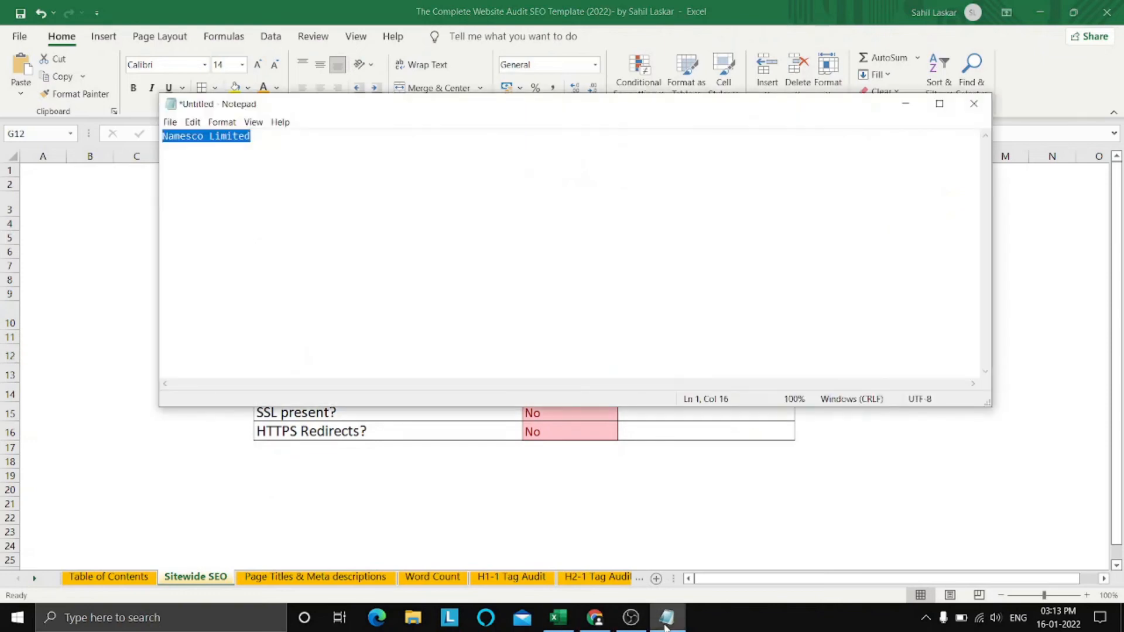
pyautogui.click(666, 622)
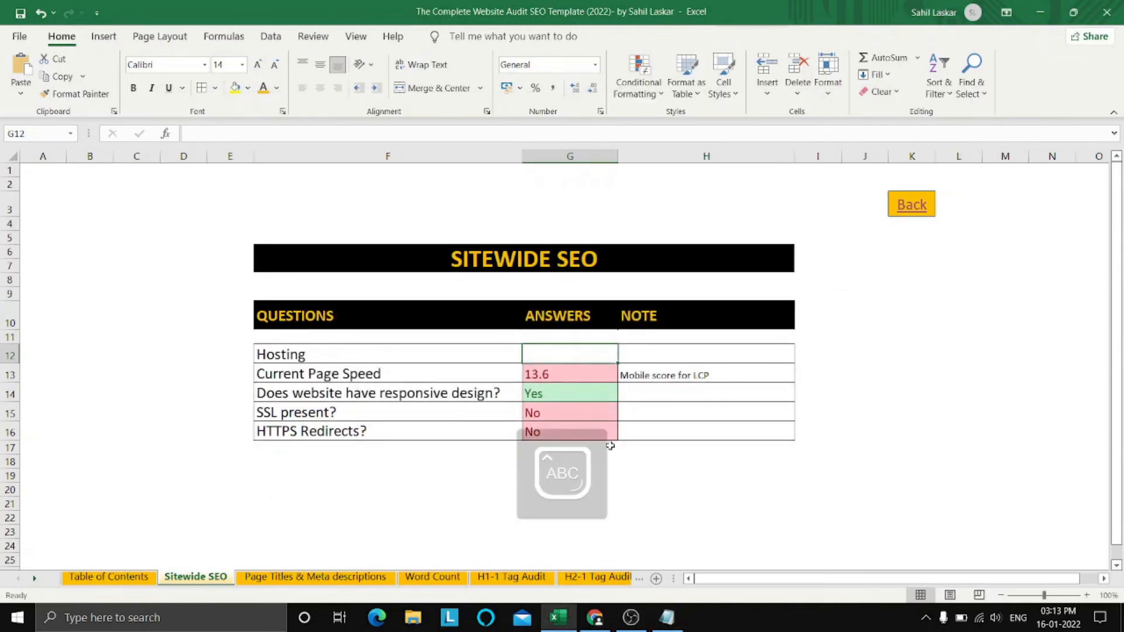
pyautogui.write('Namesco Ltd')
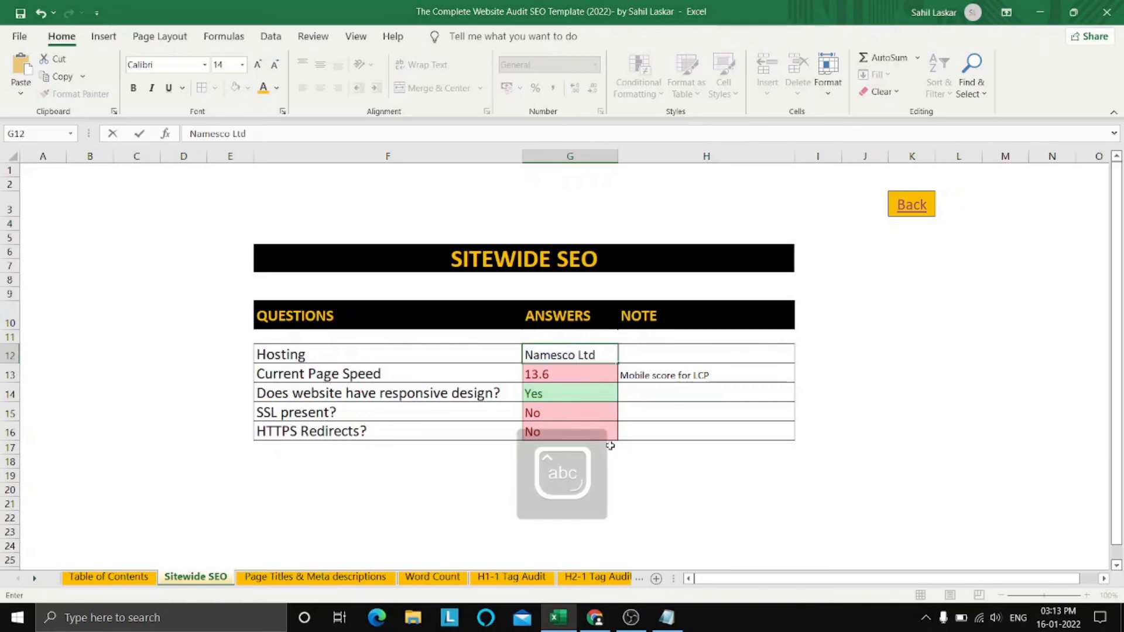
pyautogui.click(913, 432)
# Switch to Chrome, review the hosting results on Sitechecker and Hosting Checker, and move the Google results tab to the end.
pyautogui.click(666, 618)
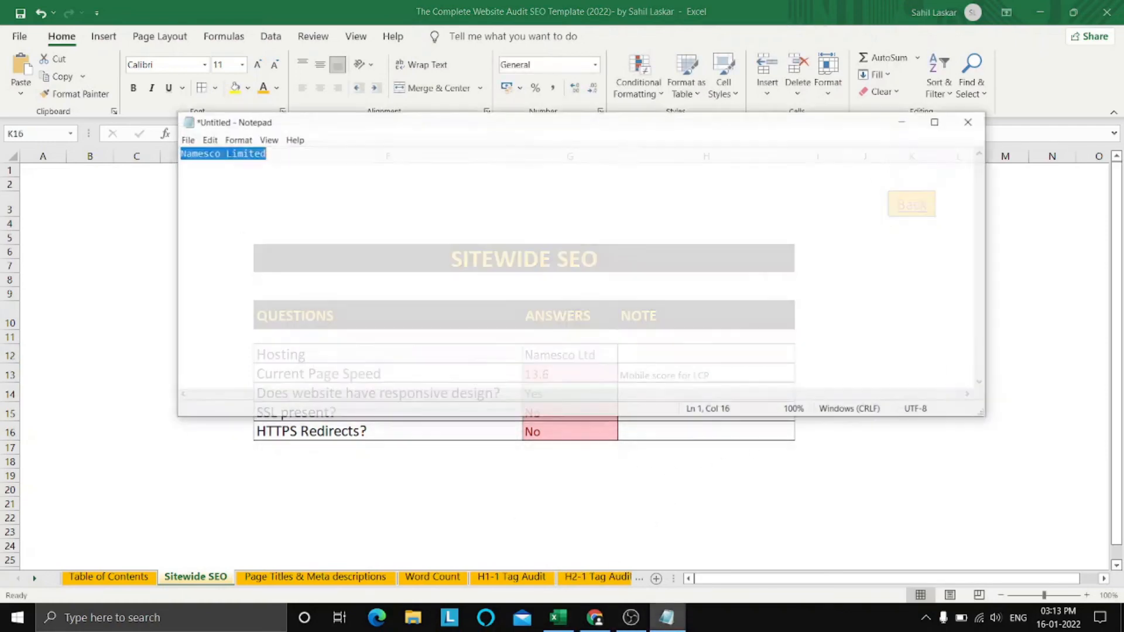
pyautogui.click(565, 620)
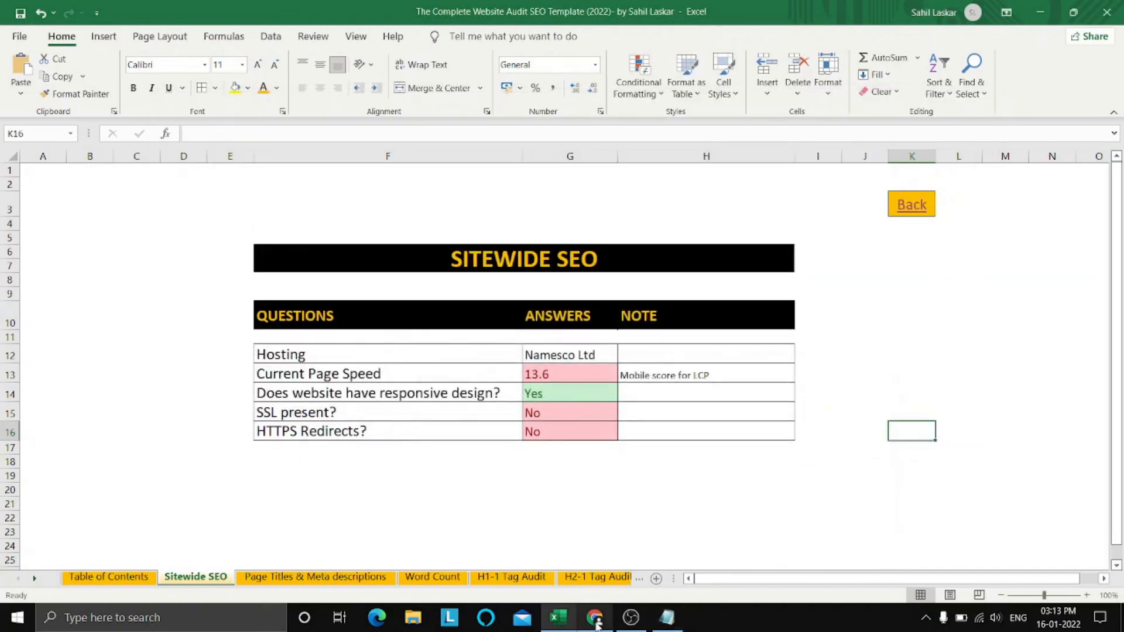
pyautogui.click(595, 618)
pyautogui.scroll(-3, 115, 384)
pyautogui.click(115, 384)
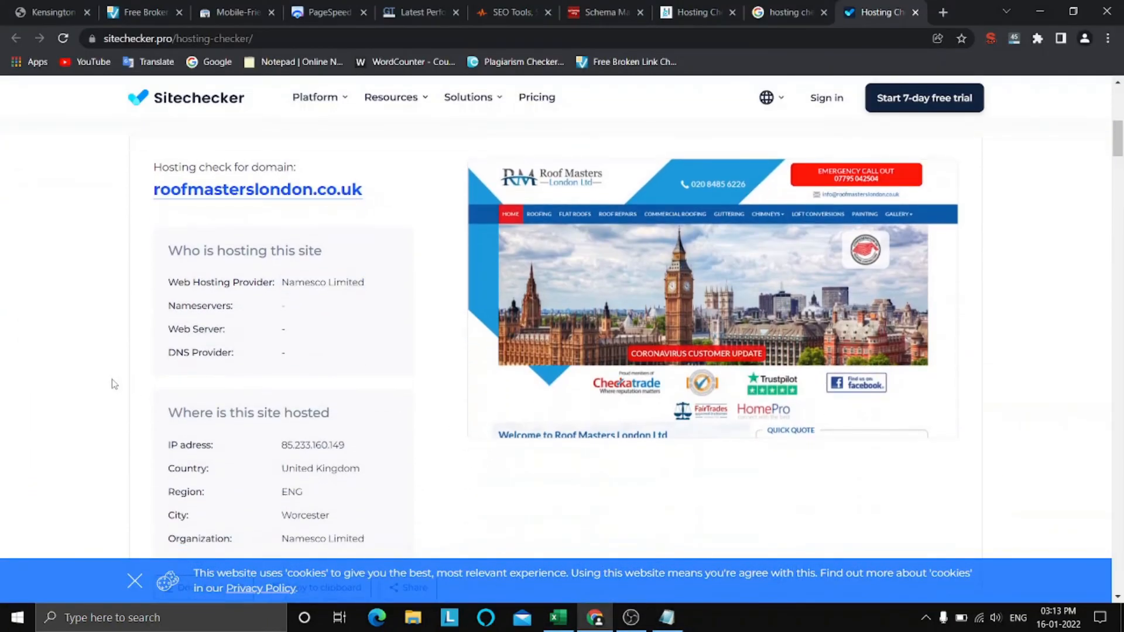
pyautogui.scroll(-4, 114, 384)
pyautogui.scroll(6, 342, 391)
pyautogui.click(779, 6)
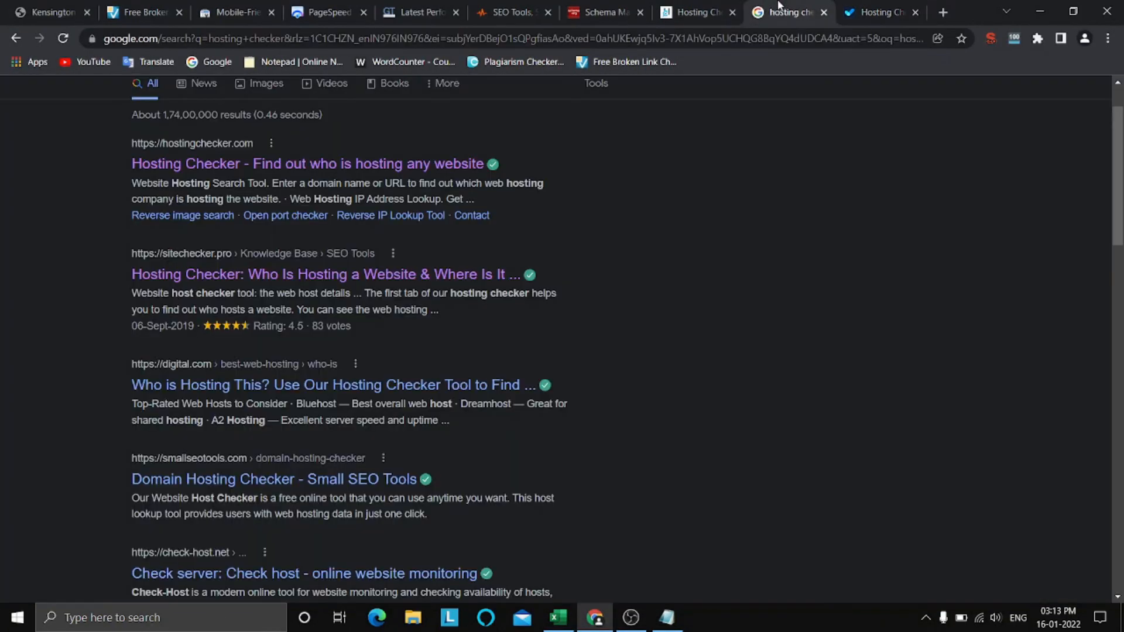
pyautogui.moveTo(779, 6); pyautogui.dragTo(873, 7)
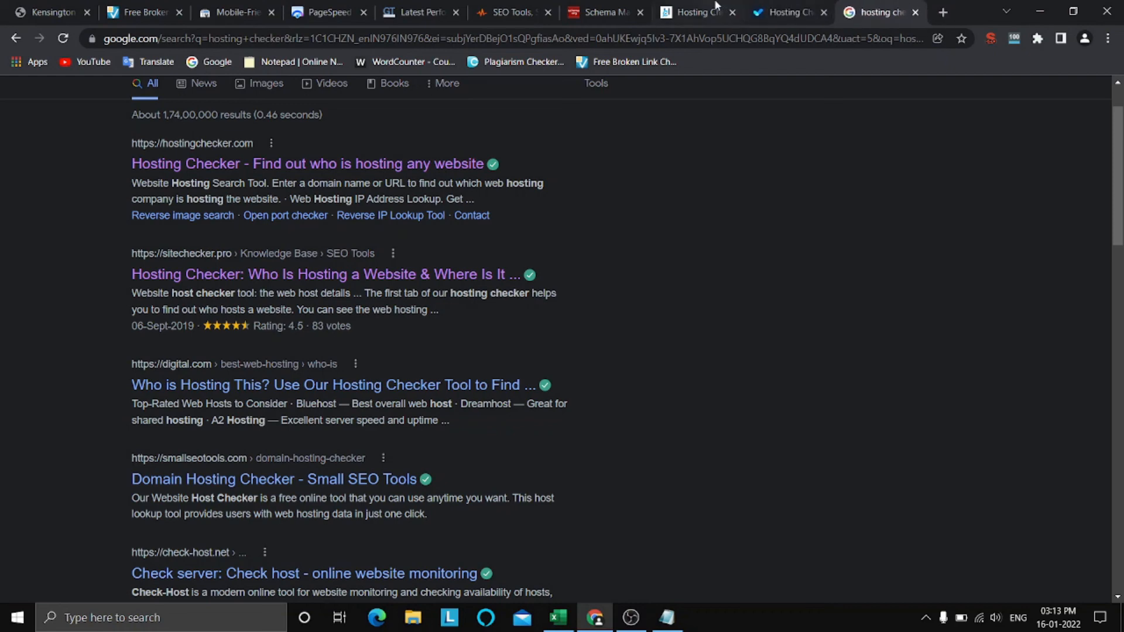
pyautogui.click(717, 4)
pyautogui.scroll(6, 805, 275)
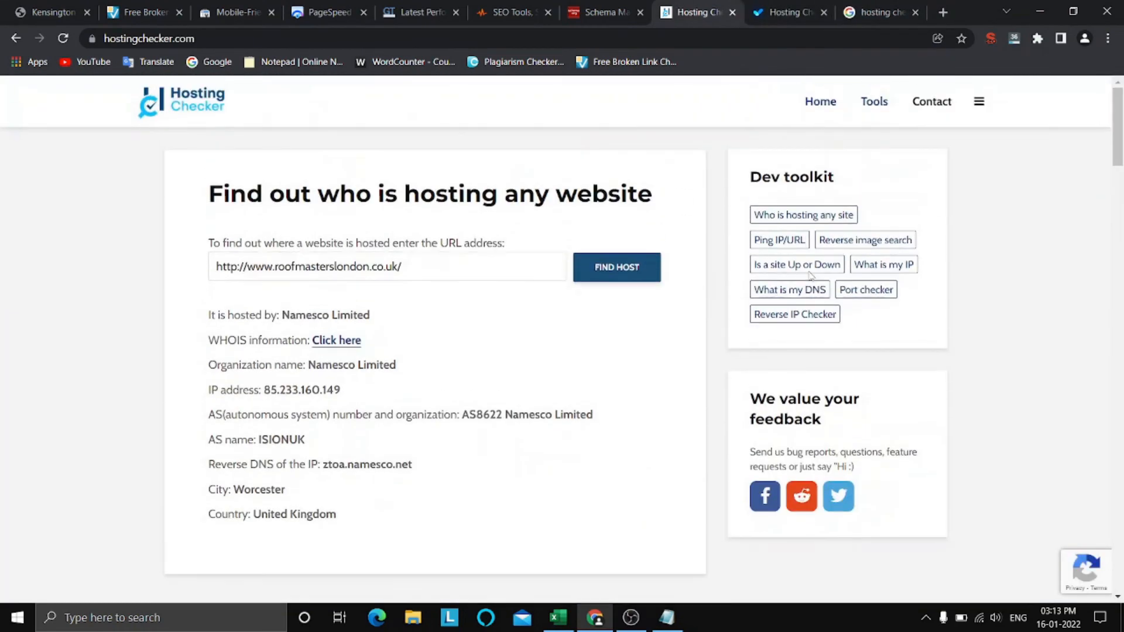
# Return to the Sitechecker results, dismiss the cookie notice and bring the hosting details for roofmasterslondon.co.uk fully into view.
pyautogui.click(795, 8)
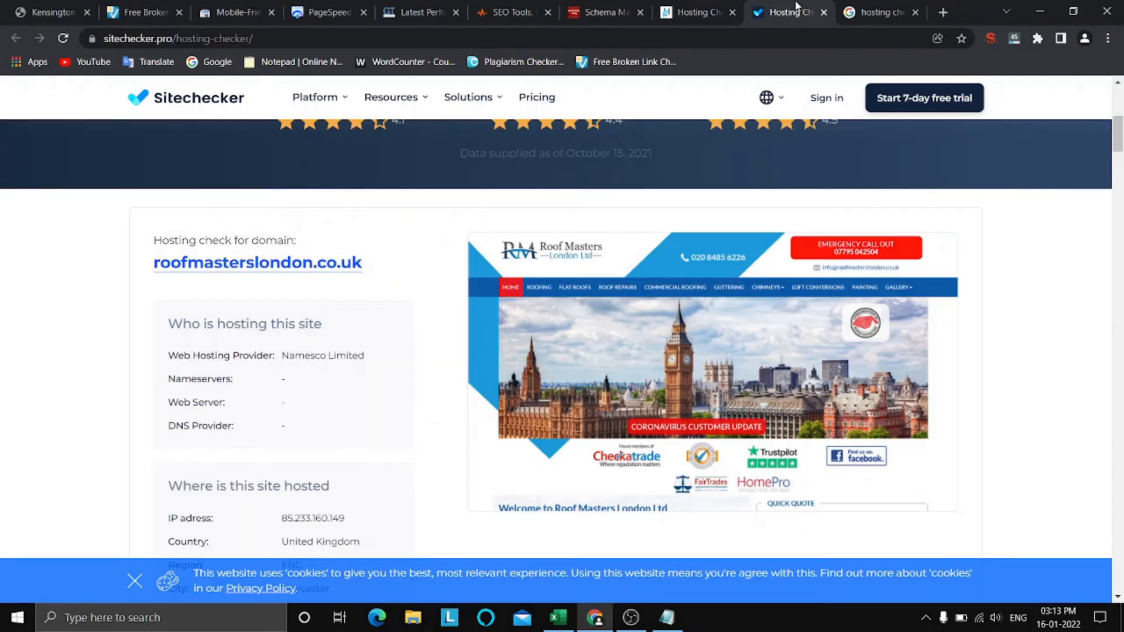
pyautogui.scroll(-4, 837, 198)
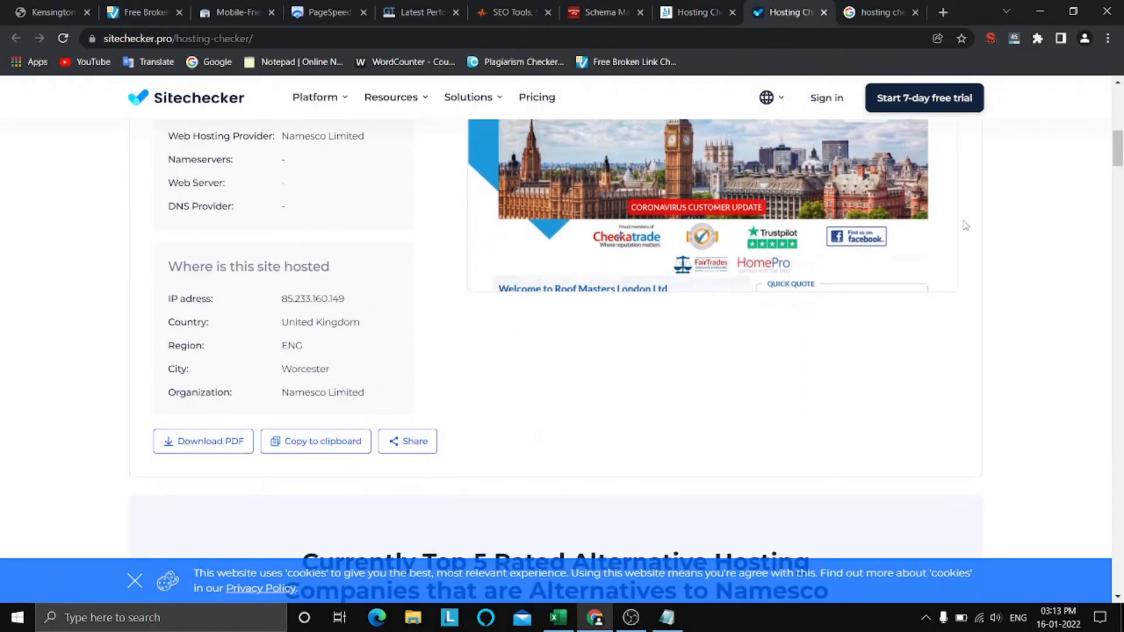
pyautogui.scroll(2, 966, 225)
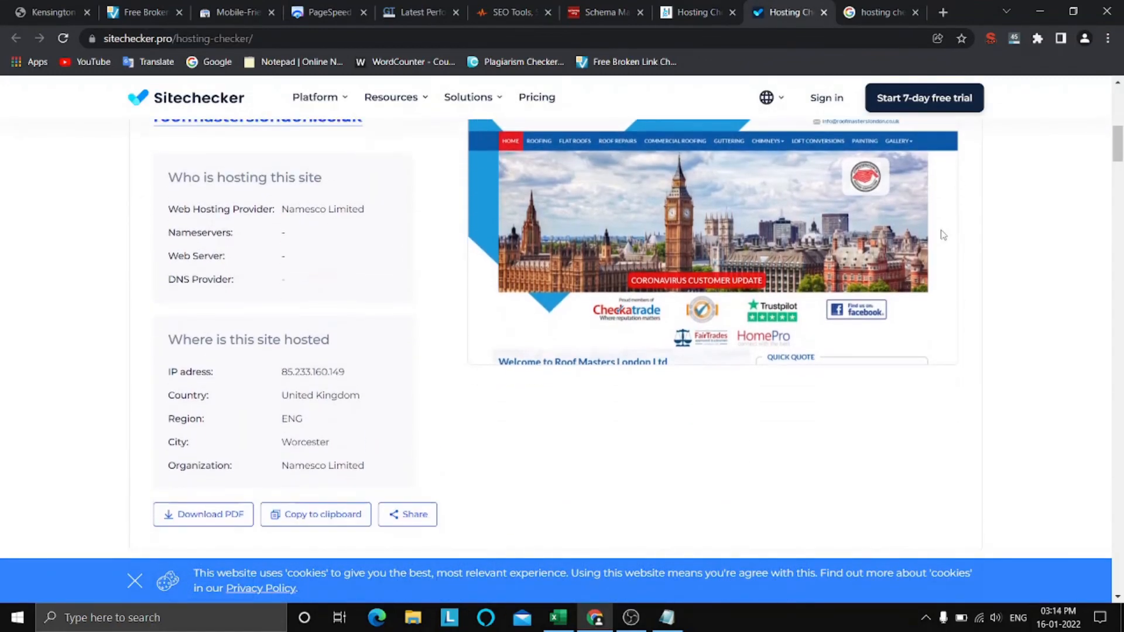
pyautogui.scroll(1, 967, 224)
pyautogui.scroll(-1, 970, 224)
pyautogui.click(135, 581)
pyautogui.scroll(1, 625, 428)
pyautogui.scroll(-1, 628, 428)
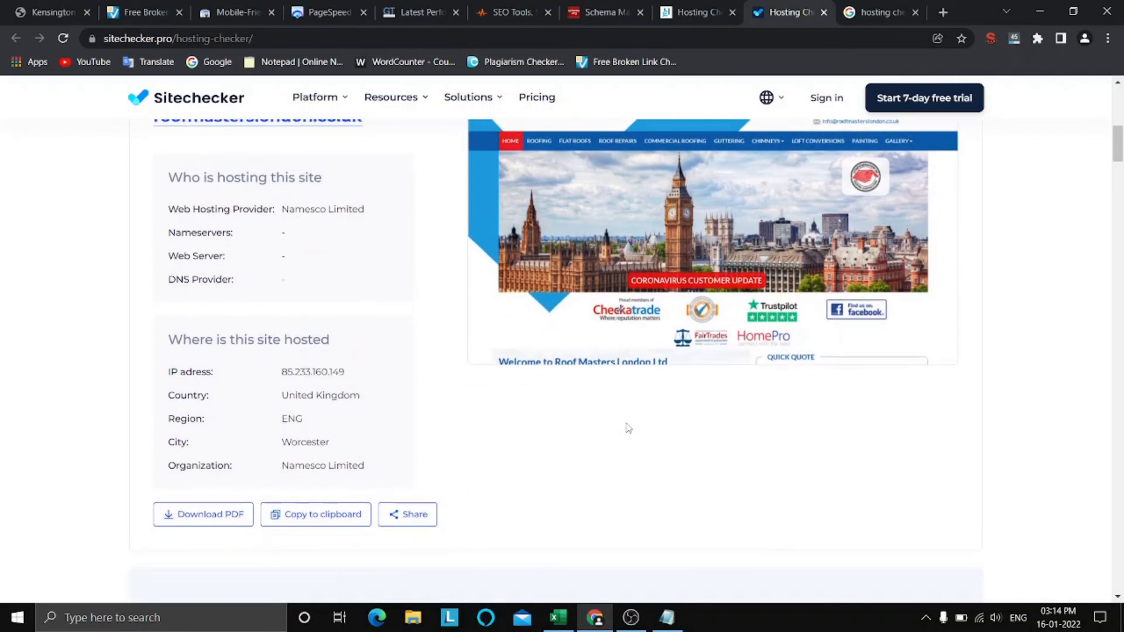
pyautogui.scroll(1, 627, 428)
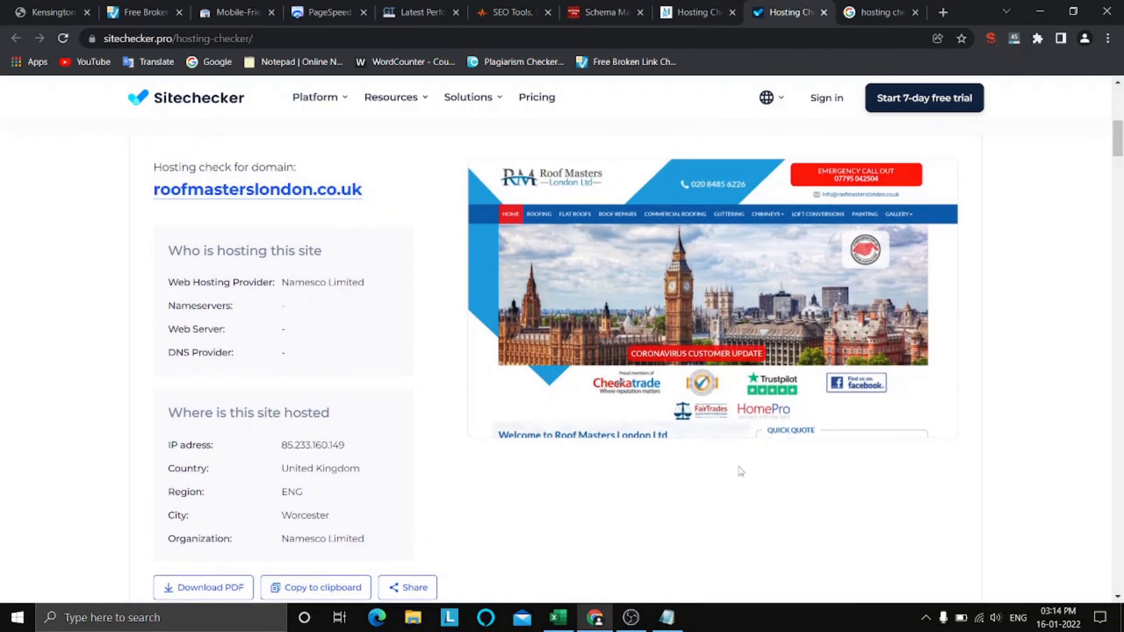
# Capture a snip of the Sitechecker hosting details and save it to the Desktop as a JPG named hosting checker.
pyautogui.press('super+shift+s')
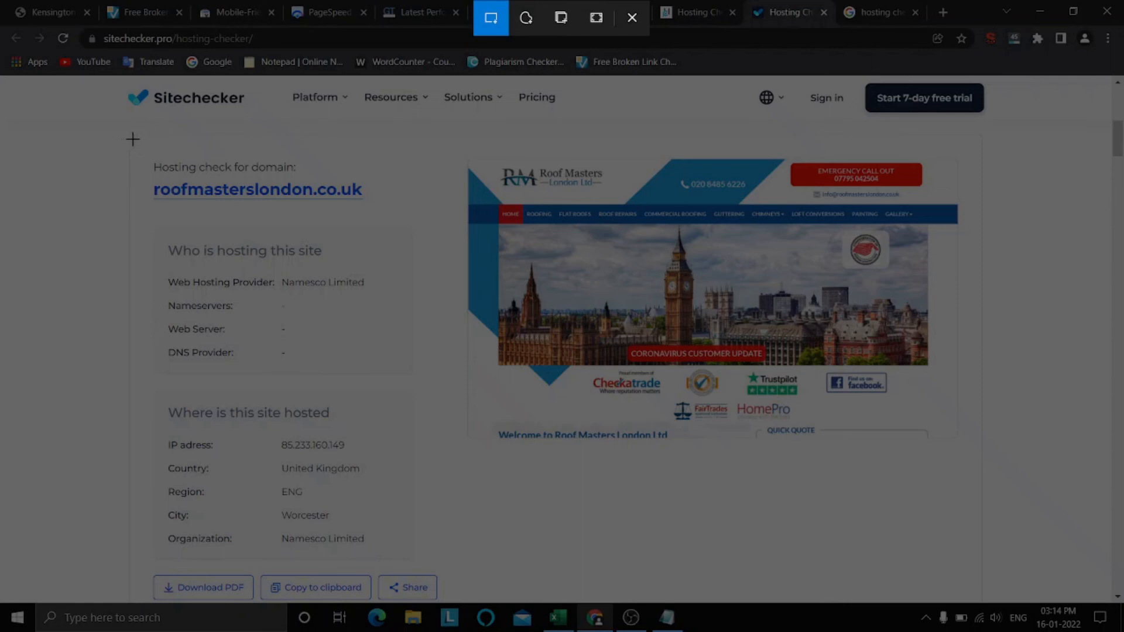
pyautogui.moveTo(133, 139); pyautogui.dragTo(423, 562)
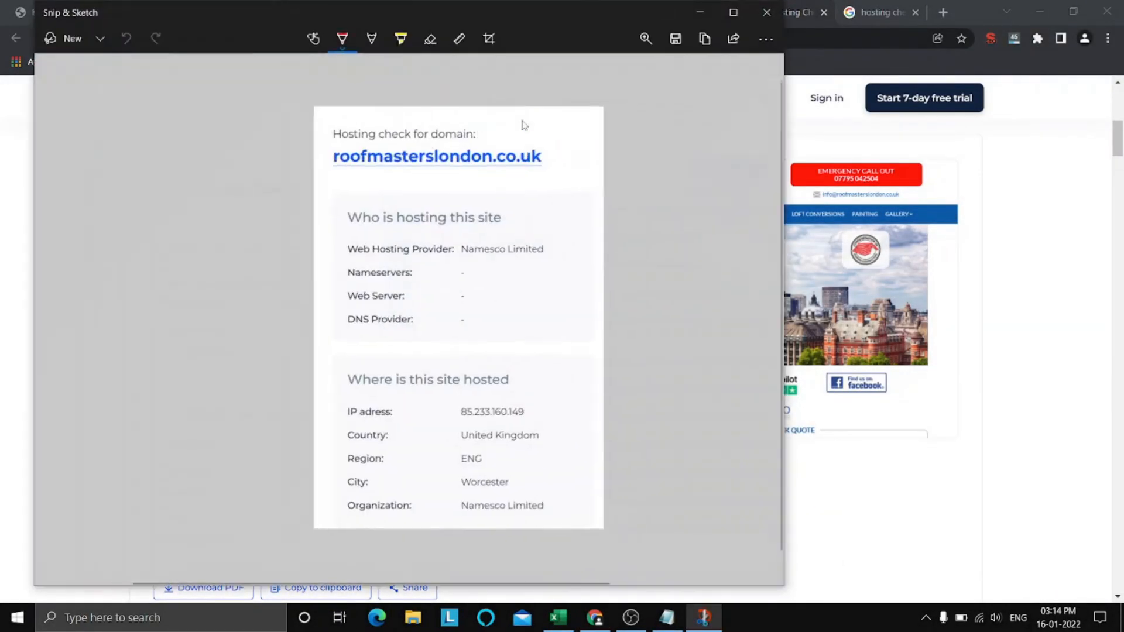
pyautogui.click(671, 42)
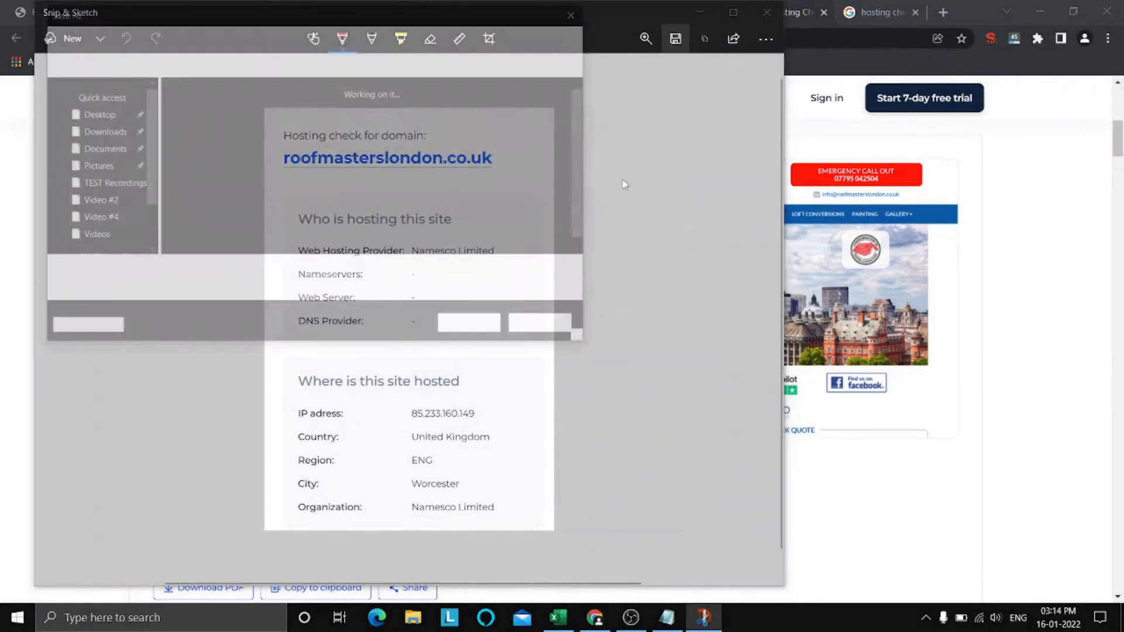
pyautogui.write('hosting checker')
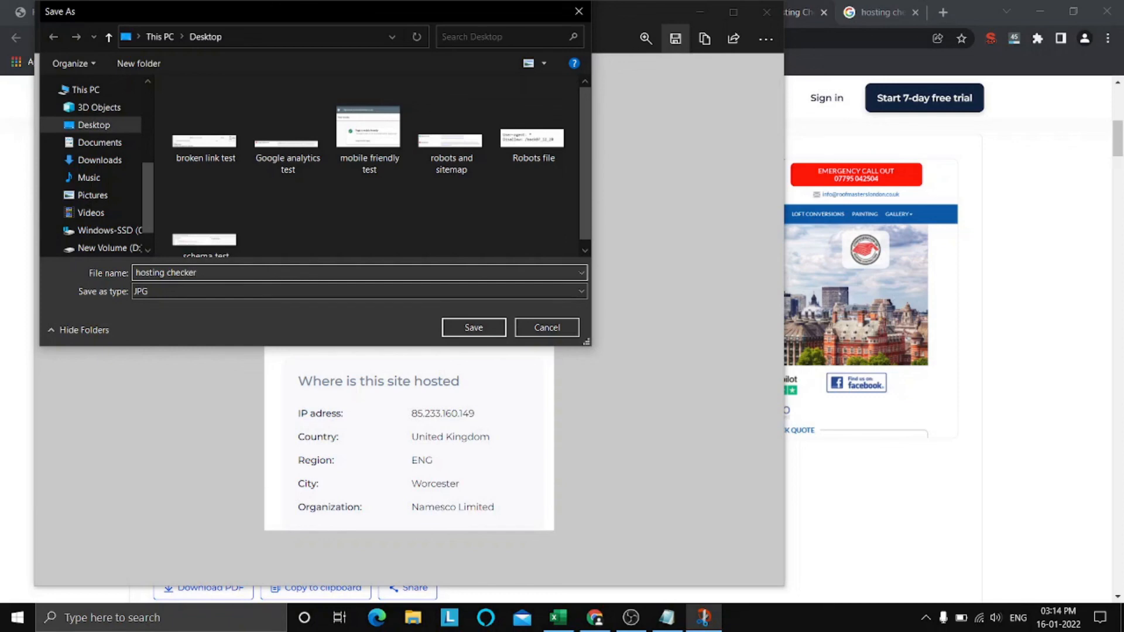
pyautogui.press('Return')
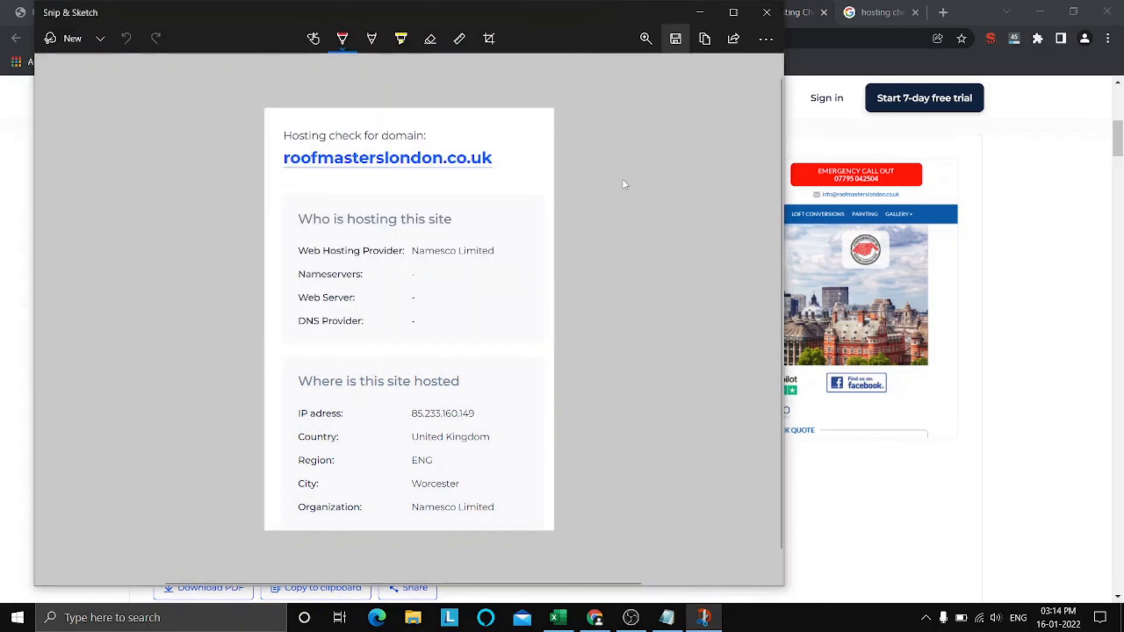
pyautogui.click(767, 11)
# Switch to Excel and insert the hosting checker picture from the Desktop at cell J9 of the Sitewide SEO sheet.
pyautogui.click(558, 618)
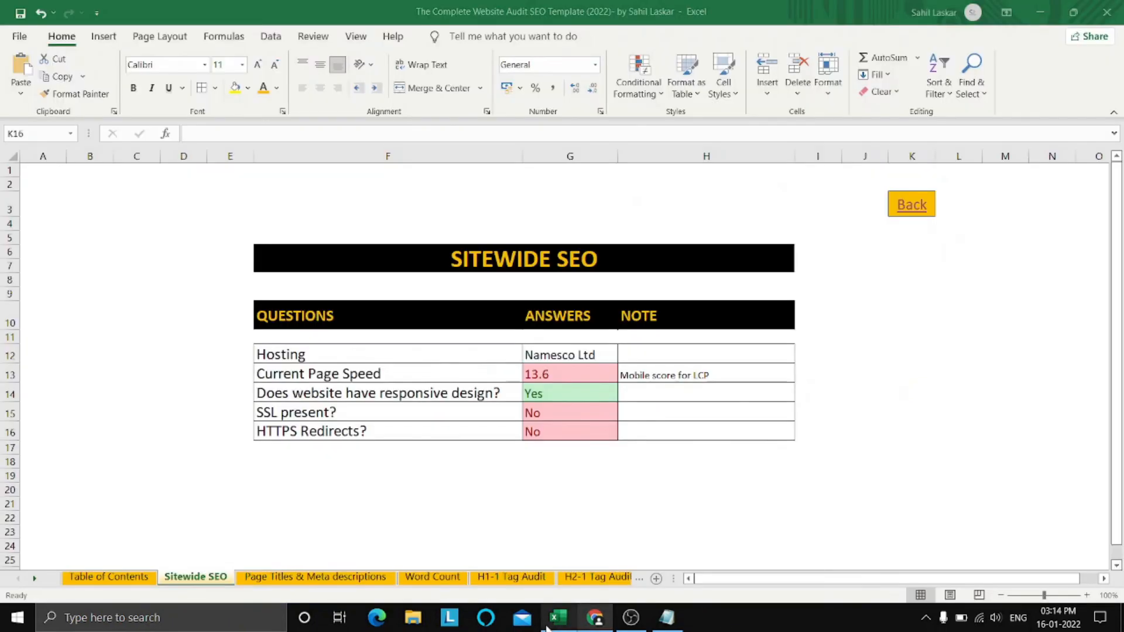
pyautogui.click(941, 335)
pyautogui.click(865, 296)
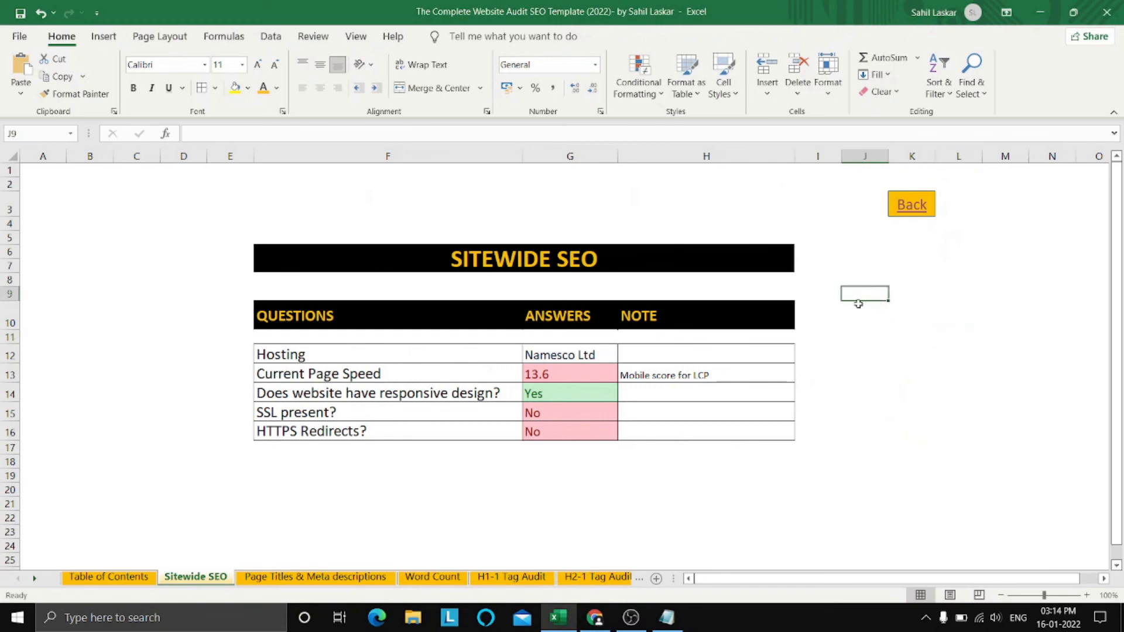
pyautogui.click(104, 37)
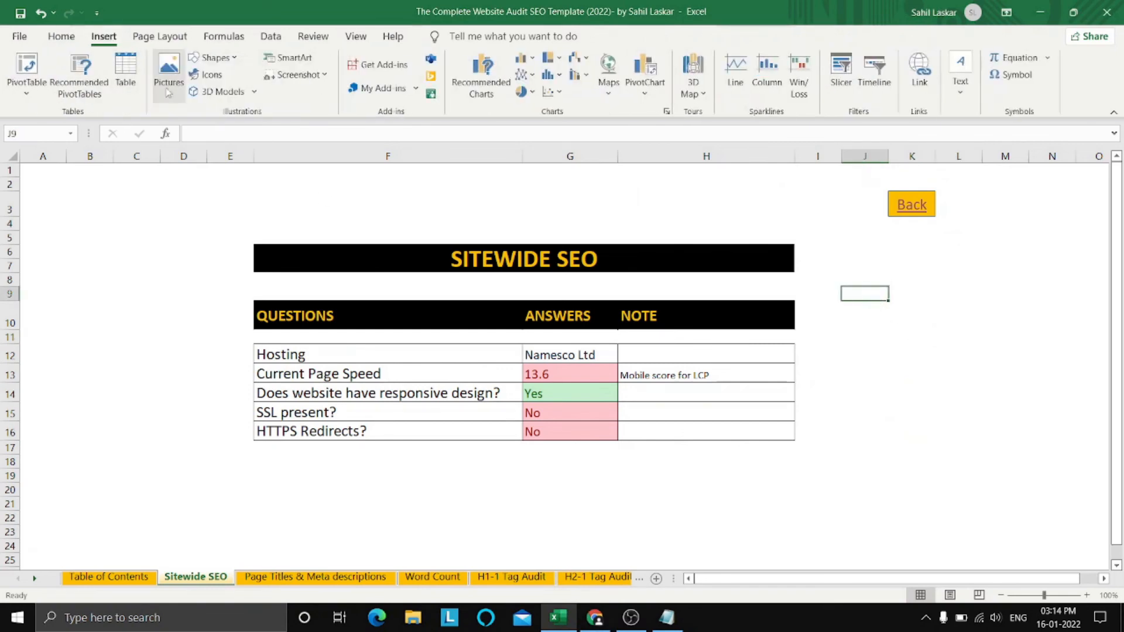
pyautogui.click(170, 76)
pyautogui.click(193, 137)
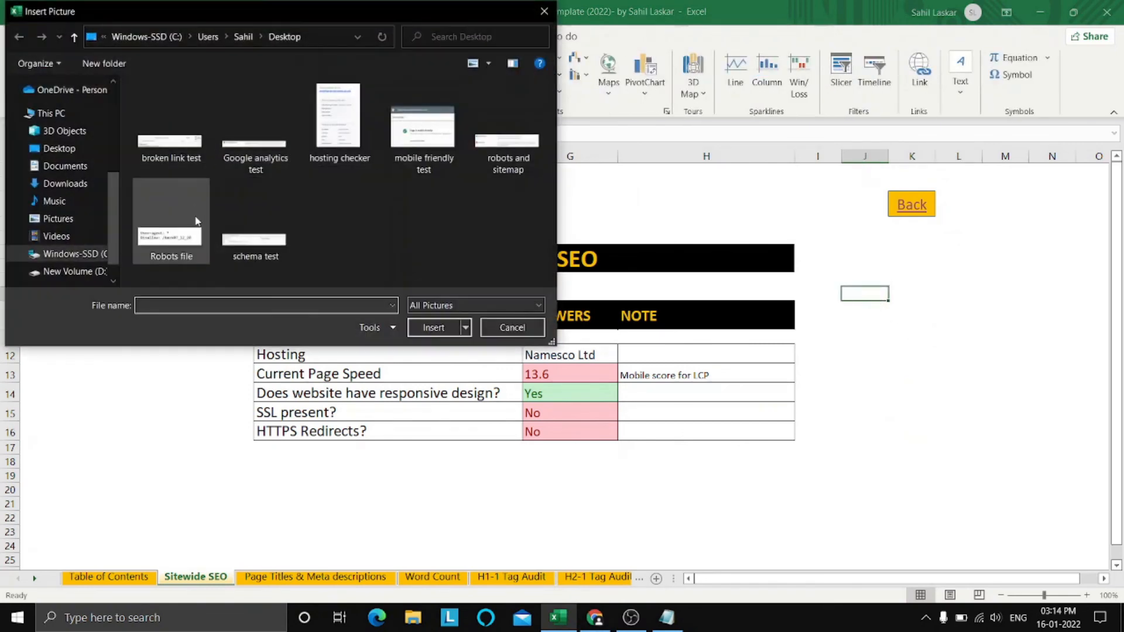
pyautogui.click(340, 126)
pyautogui.click(434, 328)
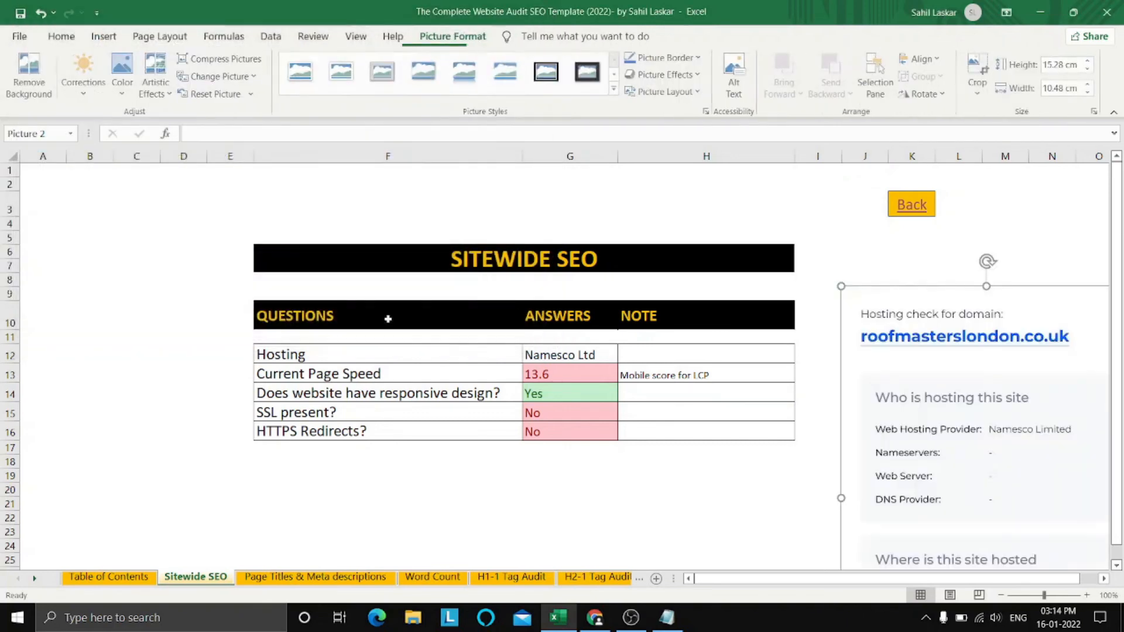
# Move the hosting checker picture into the empty columns before the Sitewide SEO table and resize it to about 8.08 by 11.78 cm.
pyautogui.moveTo(874, 314); pyautogui.dragTo(823, 311)
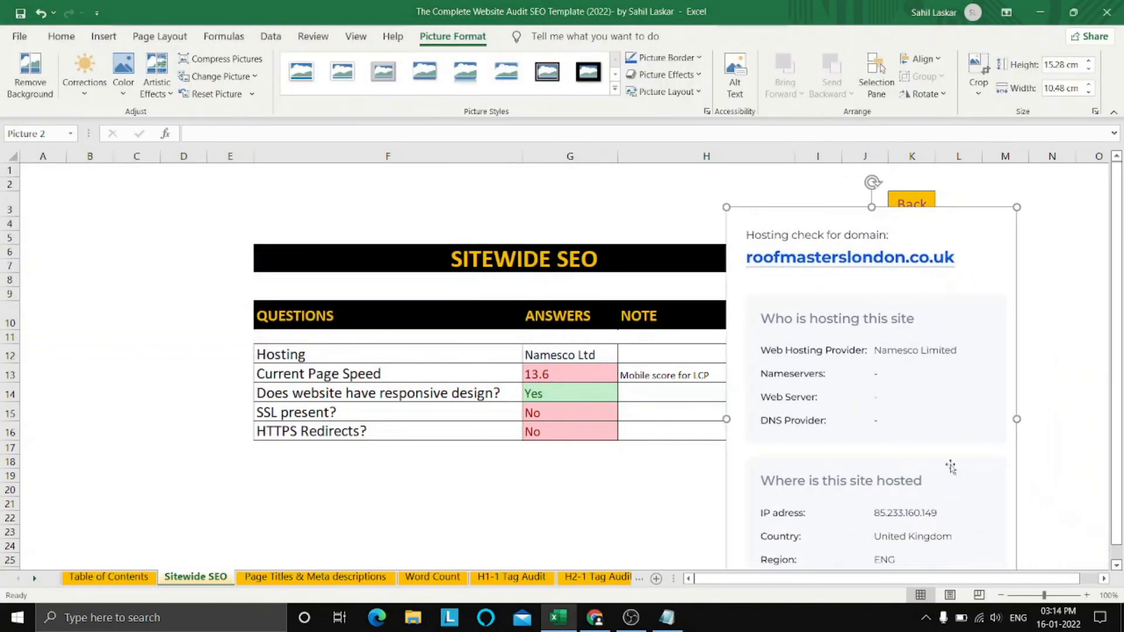
pyautogui.moveTo(1017, 207); pyautogui.dragTo(923, 281)
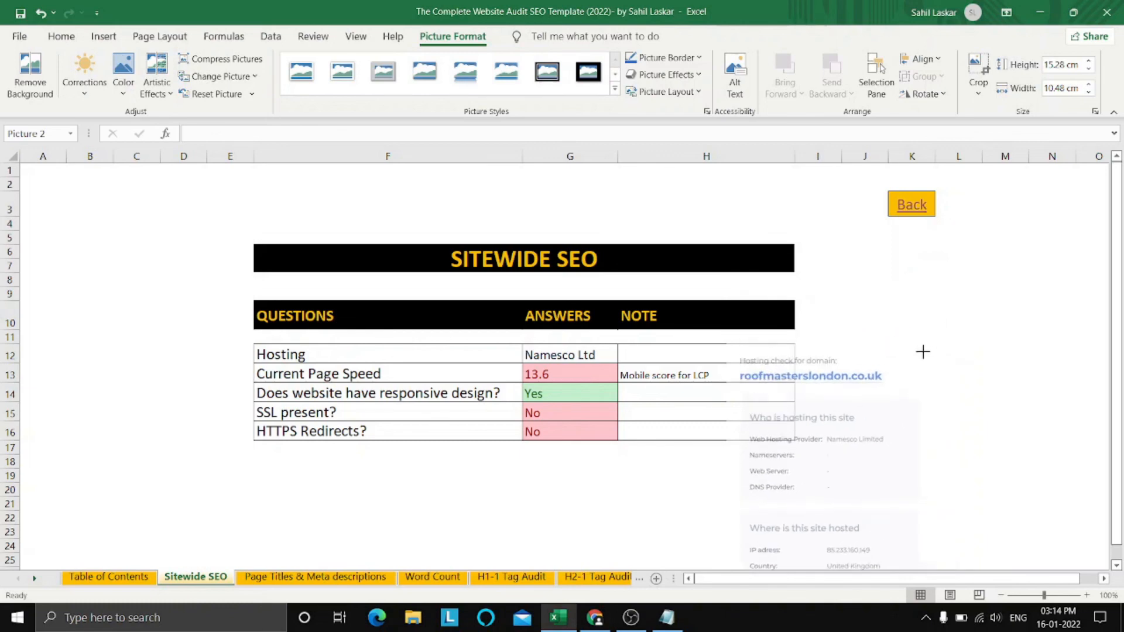
pyautogui.moveTo(828, 387); pyautogui.dragTo(152, 312)
pyautogui.moveTo(245, 486); pyautogui.dragTo(271, 523)
pyautogui.moveTo(191, 430); pyautogui.dragTo(174, 436)
pyautogui.click(922, 393)
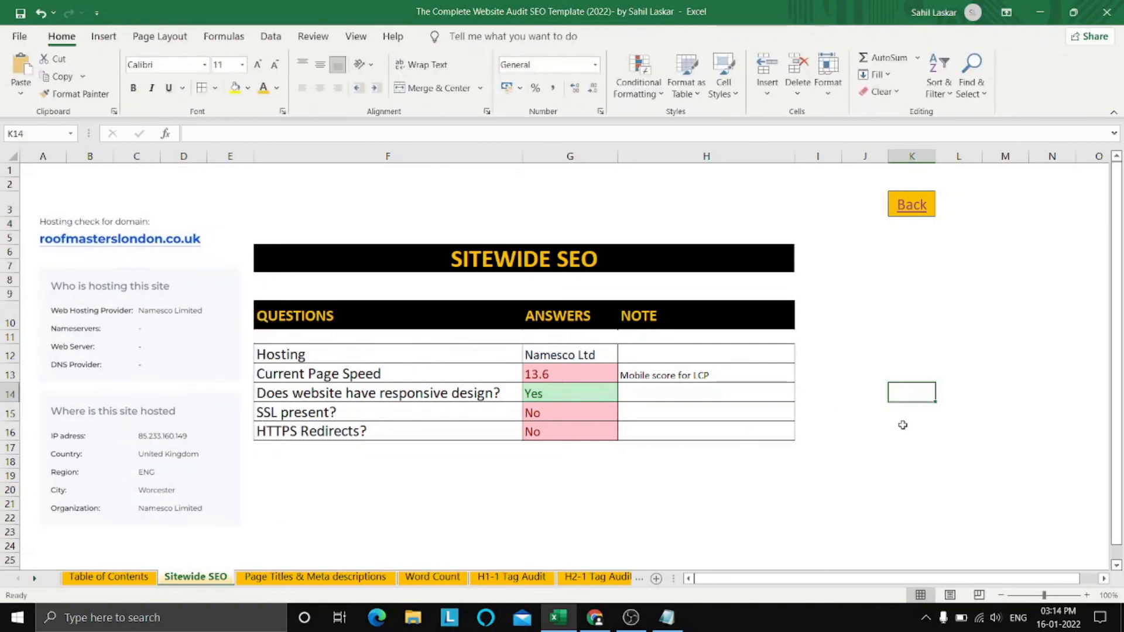
# Shrink the hosting checker picture slightly more and centre it in the space beside the Sitewide SEO table.
pyautogui.click(238, 518)
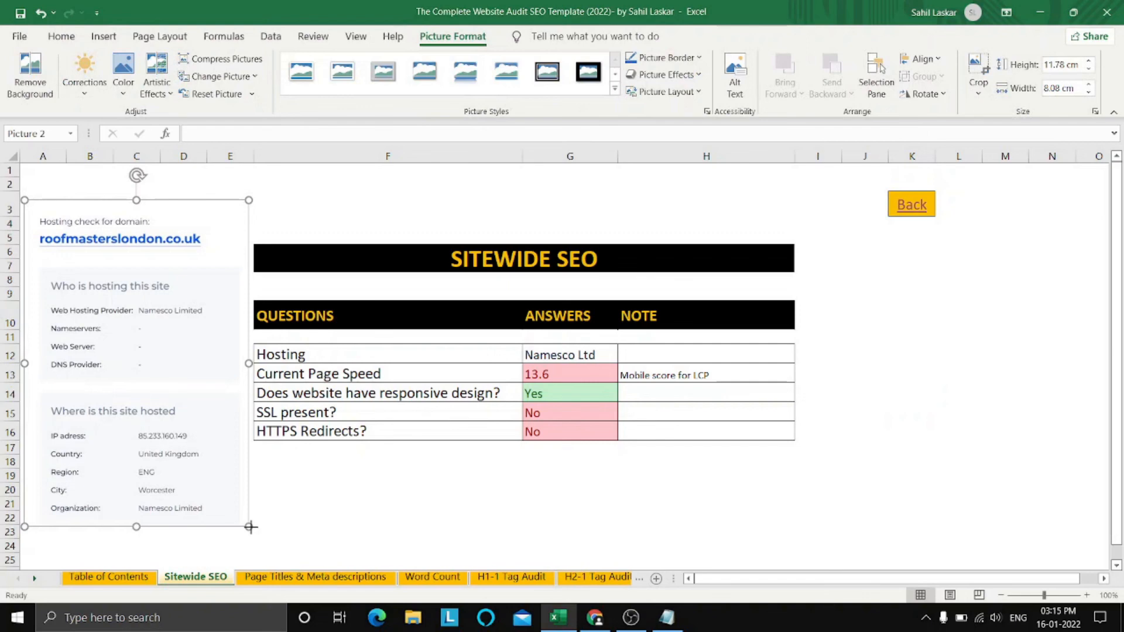
pyautogui.moveTo(251, 527); pyautogui.dragTo(216, 480)
pyautogui.moveTo(151, 371); pyautogui.dragTo(172, 382)
pyautogui.click(937, 434)
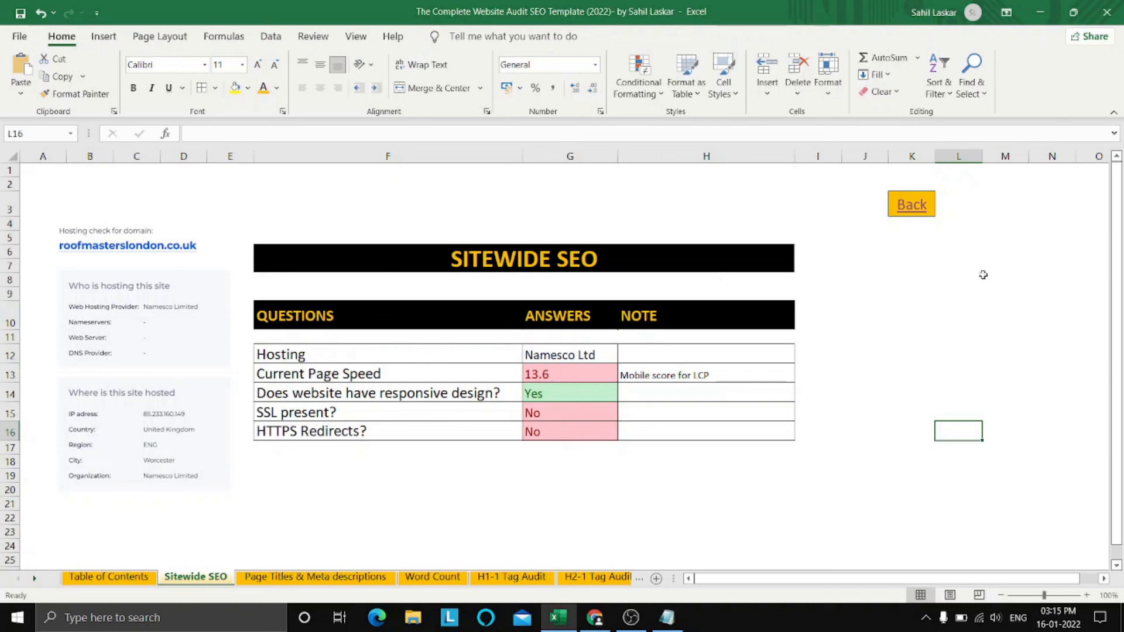
# Return to the Table of Contents sheet and set the check status of the Sitewide SEO report to Yes.
pyautogui.click(911, 206)
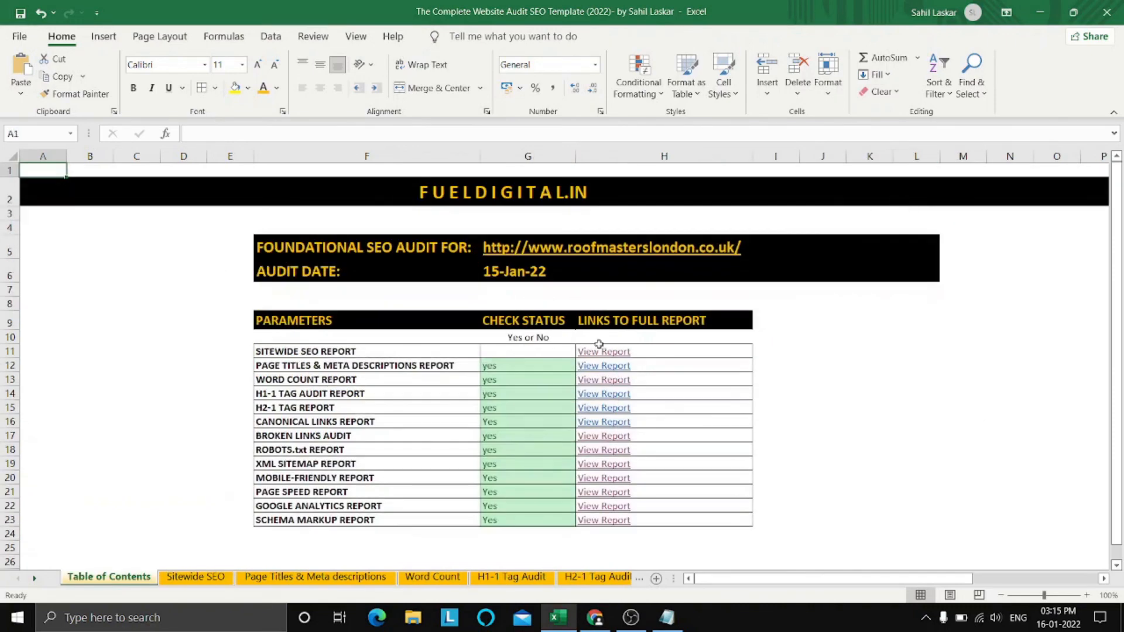
pyautogui.click(527, 357)
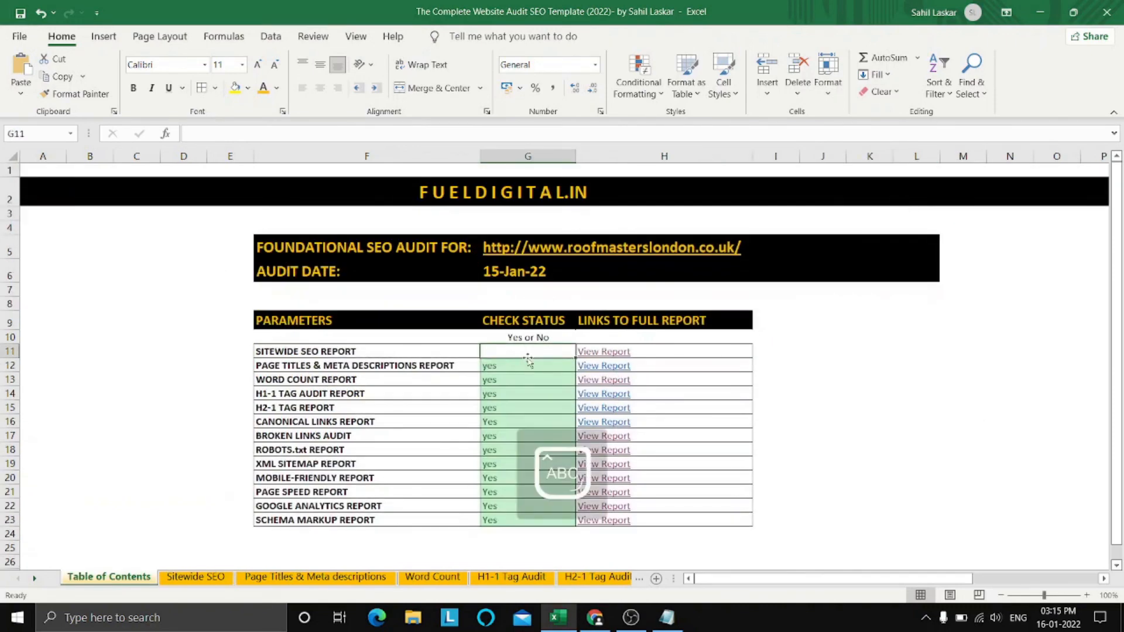
pyautogui.write('Yes')
pyautogui.click(905, 394)
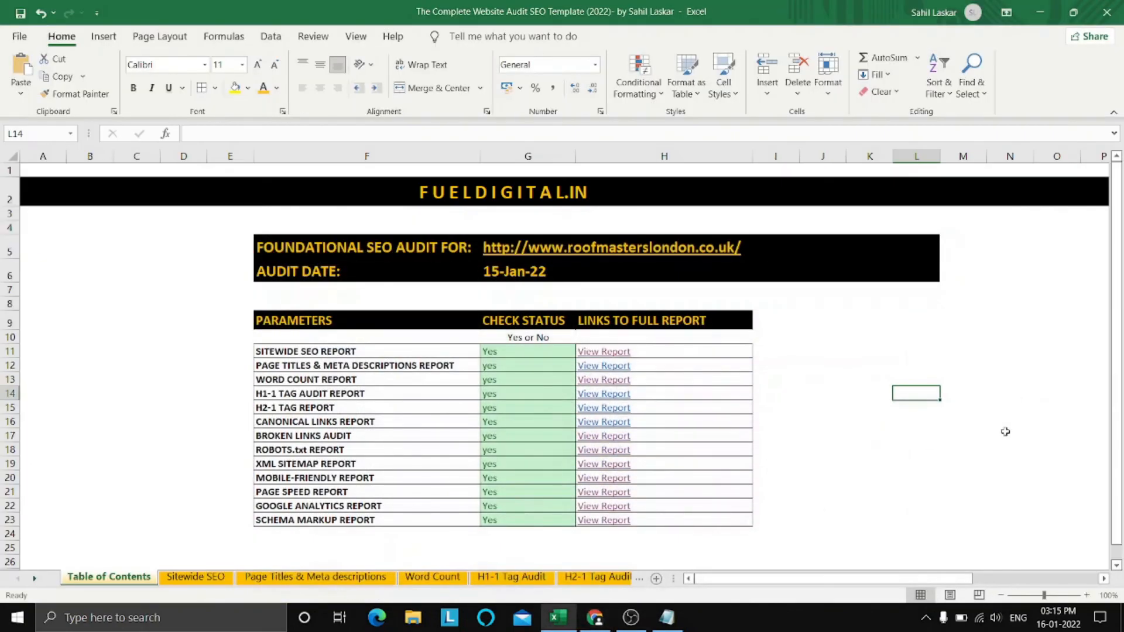
pyautogui.click(1006, 432)
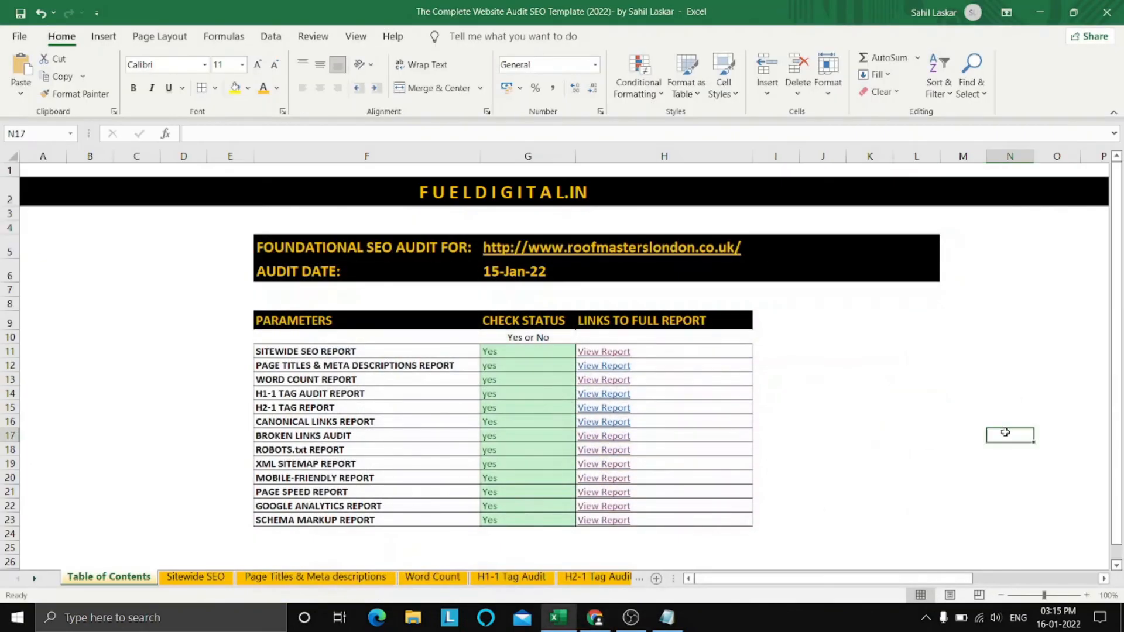
pyautogui.click(902, 423)
pyautogui.click(974, 352)
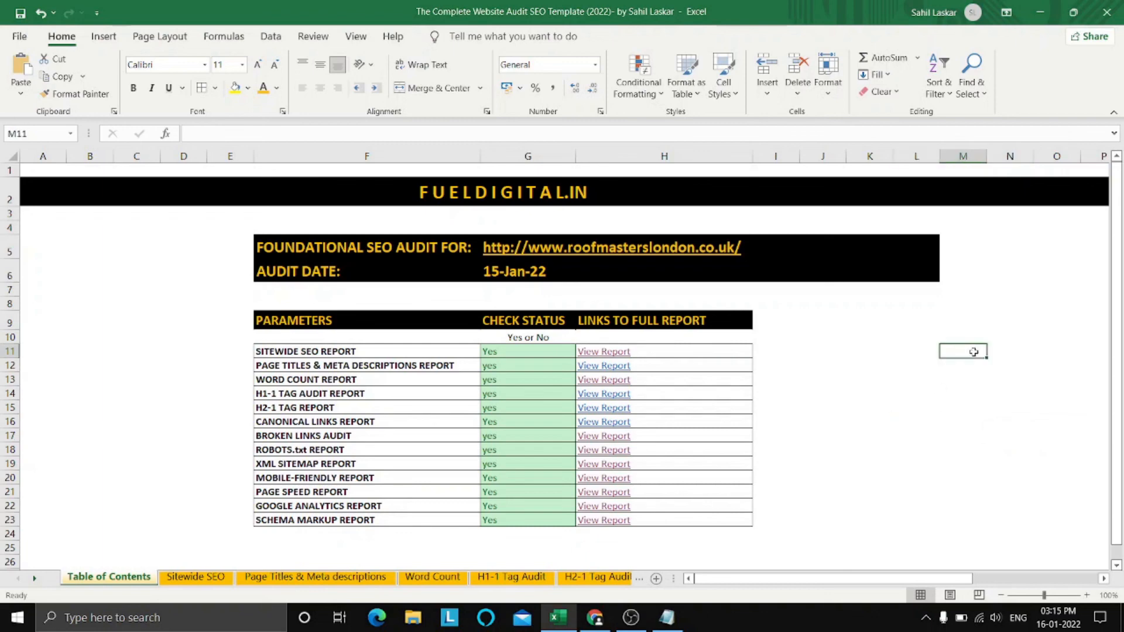
pyautogui.click(962, 448)
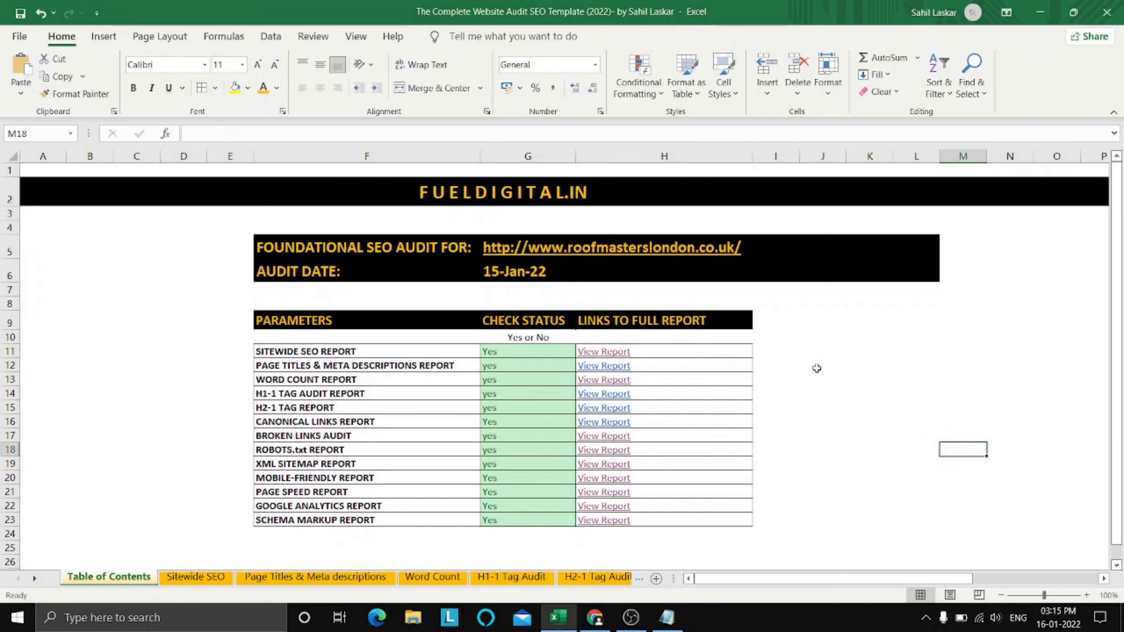
# Check the Broken Links and Robots.txt reports through their table of contents links, examining the robots and sitemap answers, and return to the table of contents.
pyautogui.click(604, 437)
pyautogui.click(671, 463)
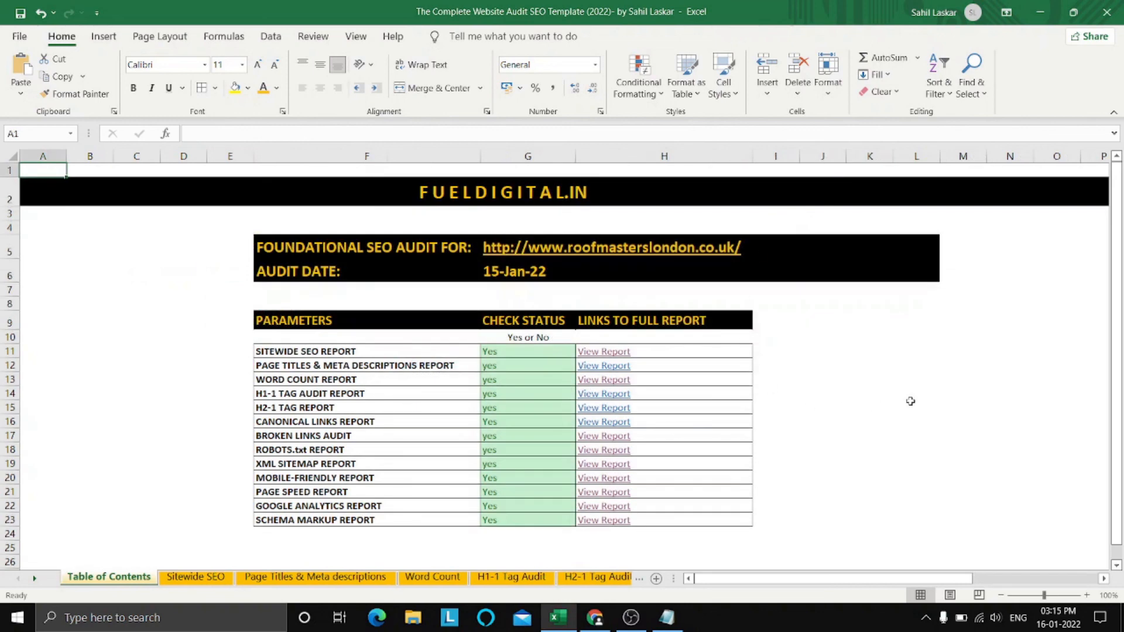
pyautogui.click(912, 406)
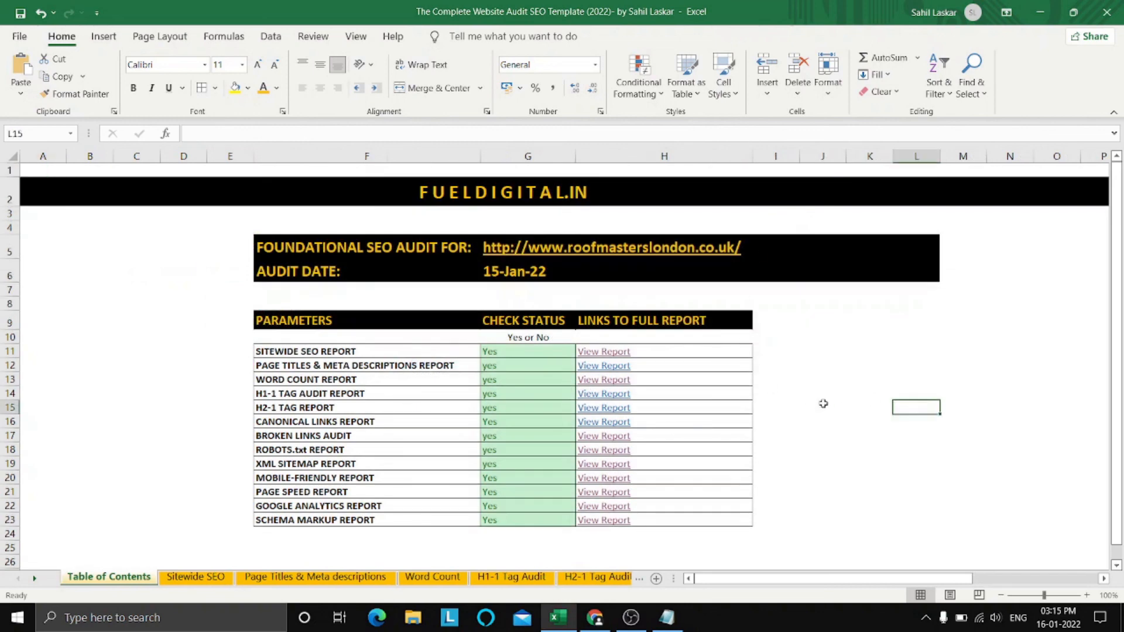
pyautogui.click(590, 457)
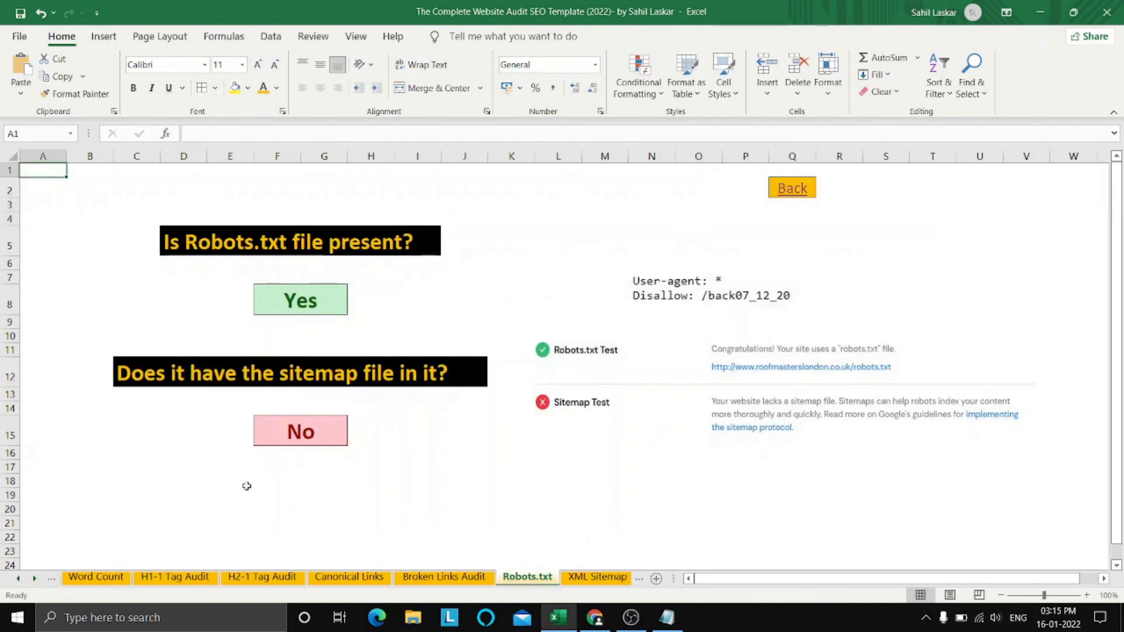
pyautogui.click(105, 420)
pyautogui.click(88, 260)
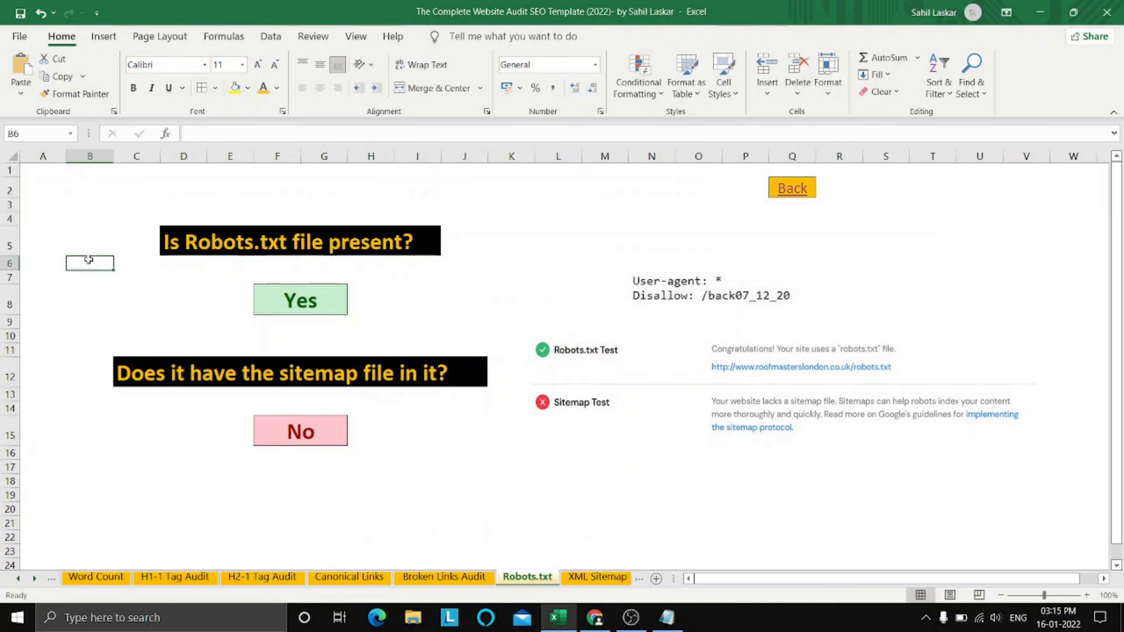
pyautogui.click(801, 192)
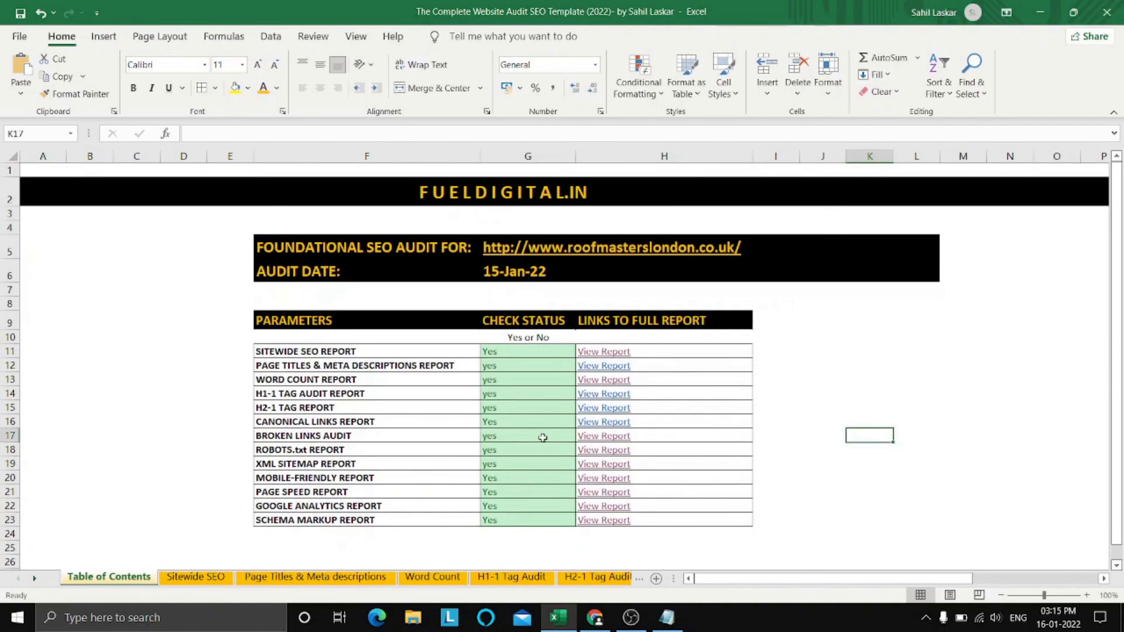
pyautogui.click(607, 456)
pyautogui.click(609, 457)
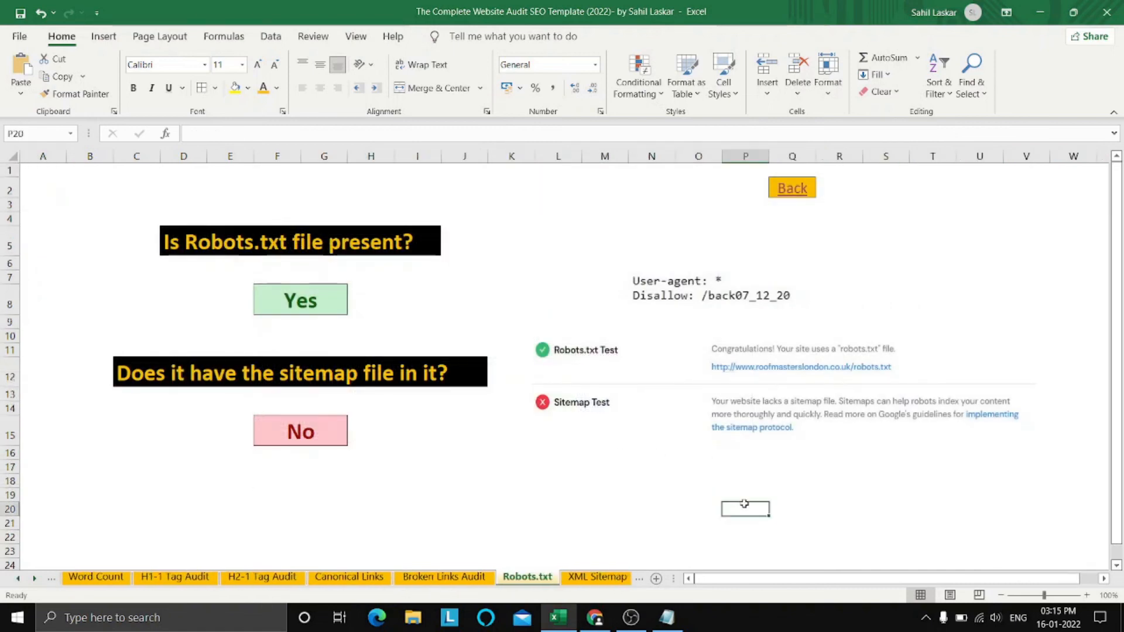
pyautogui.click(67, 447)
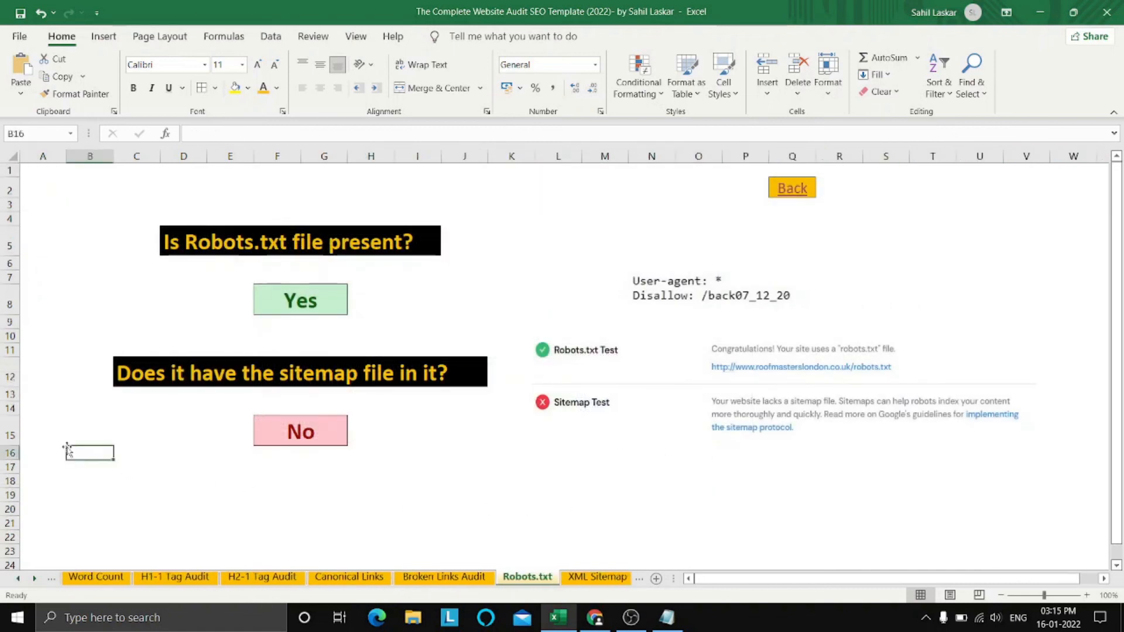
pyautogui.click(785, 188)
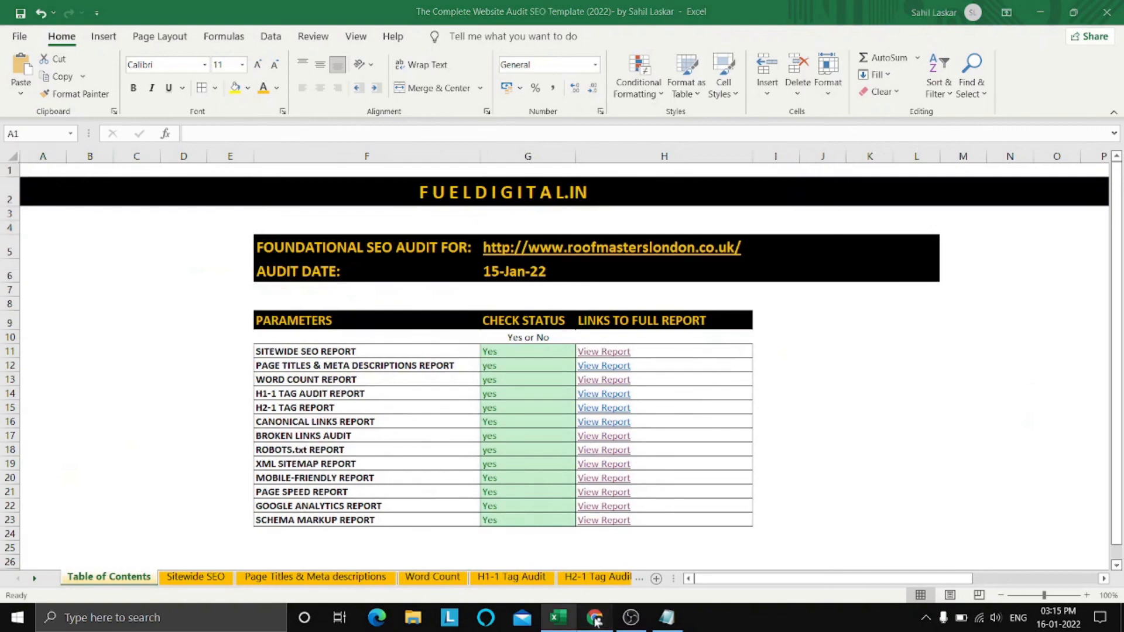
# Switch to Chrome and review the Sitechecker hosting details, the PageSpeed Insights mobile metrics and the GTmetrix performance report.
pyautogui.click(595, 618)
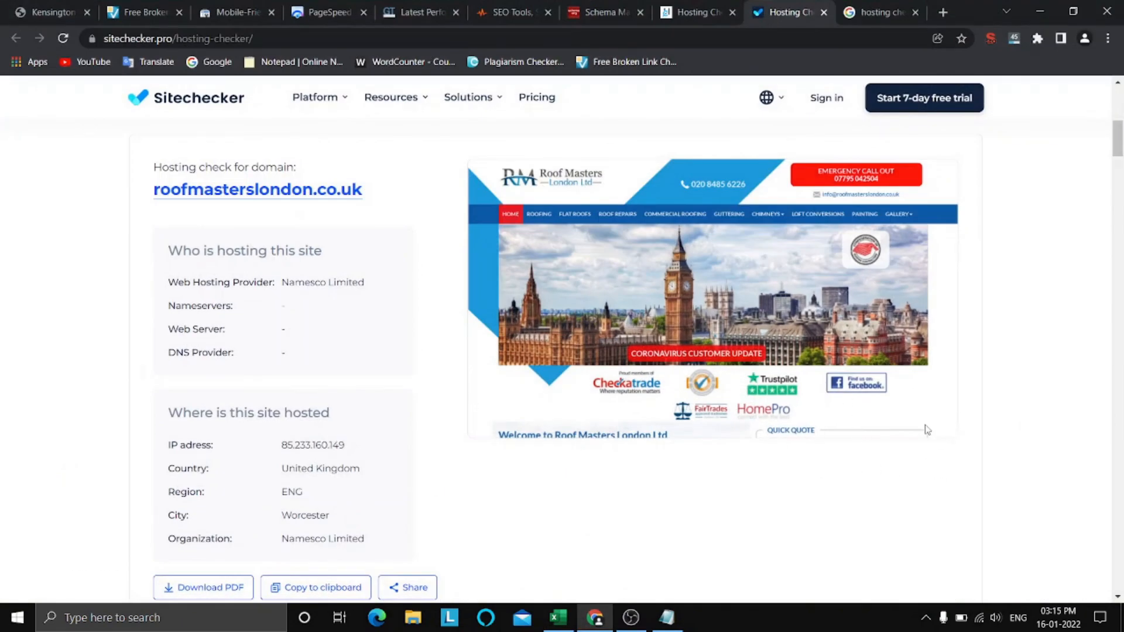
pyautogui.scroll(-3, 1095, 394)
pyautogui.scroll(4, 1095, 394)
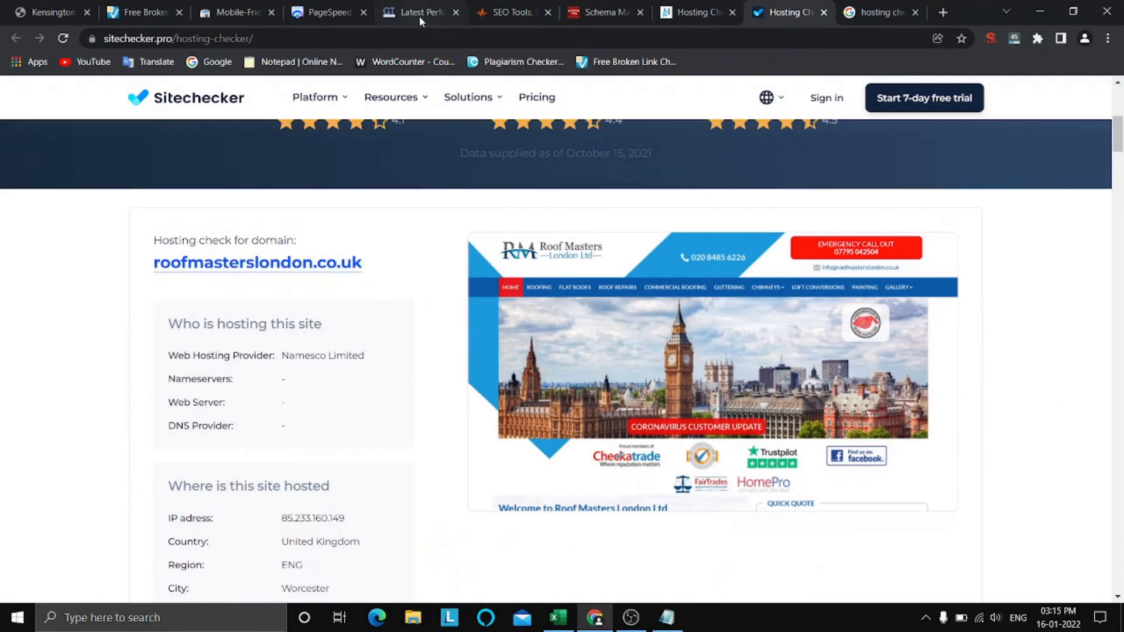
pyautogui.click(329, 12)
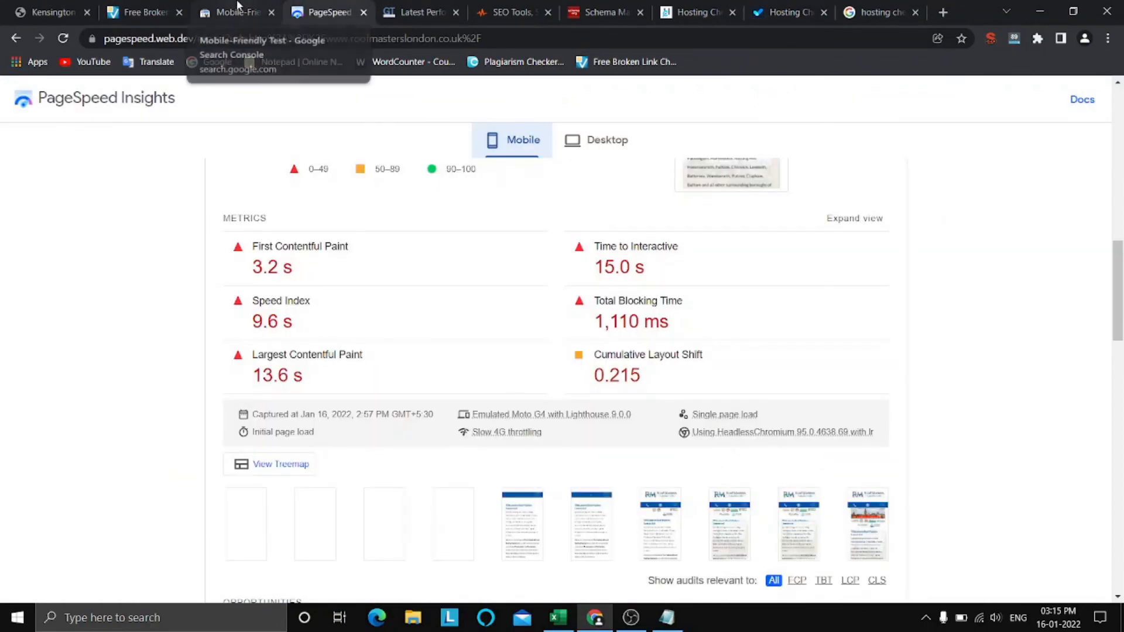
pyautogui.click(408, 6)
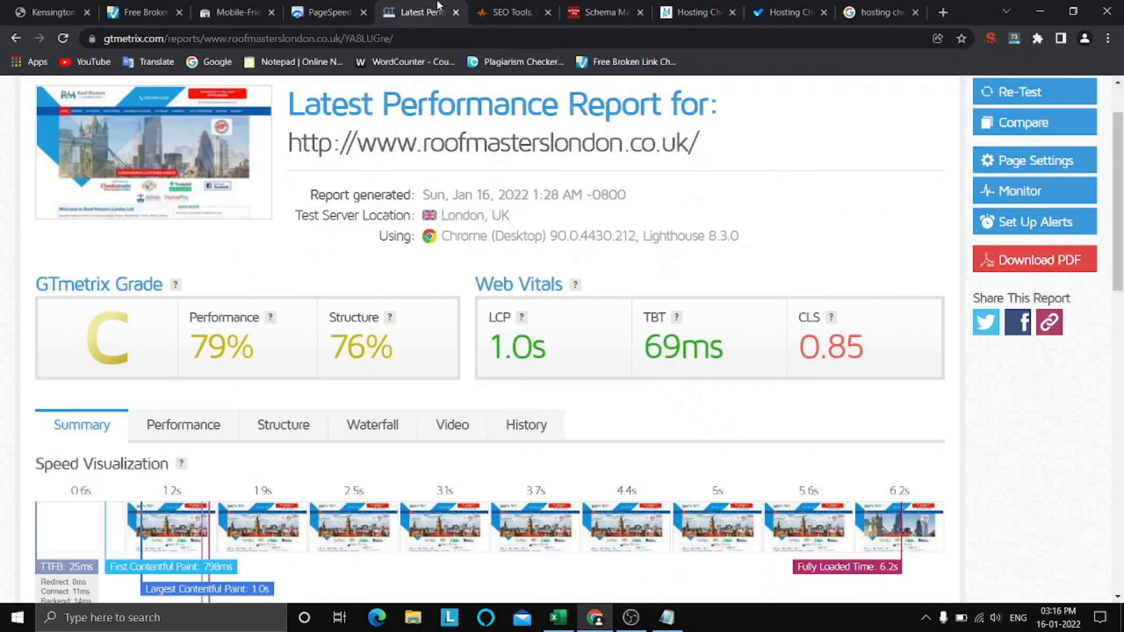
pyautogui.click(504, 7)
pyautogui.rightClick(502, 5)
pyautogui.click(426, 5)
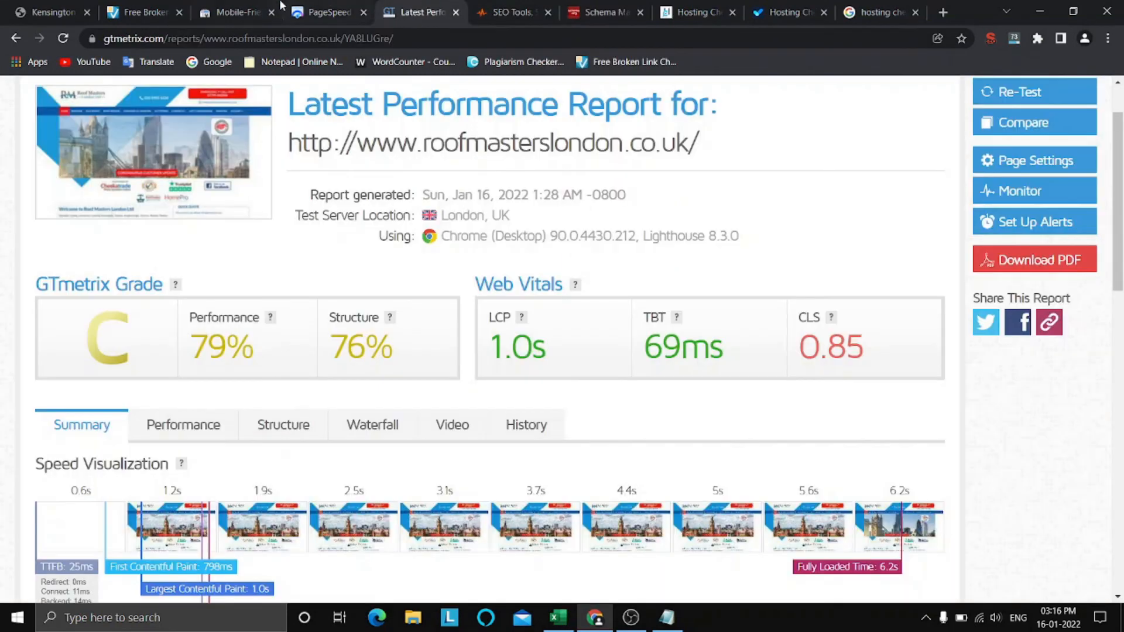
# Look over the roofmasterslondon.co.uk home page in its open browser tab, and switch back to the Excel audit workbook.
pyautogui.click(236, 8)
pyautogui.click(144, 11)
pyautogui.click(52, 12)
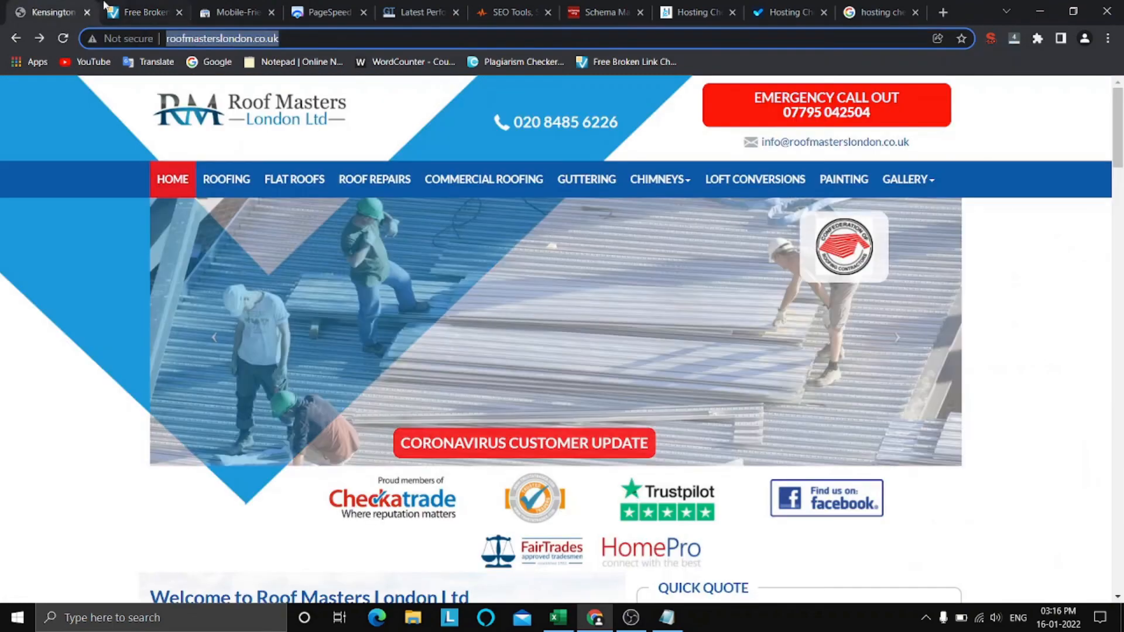
pyautogui.scroll(-1, 1122, 400)
pyautogui.scroll(1, 1123, 399)
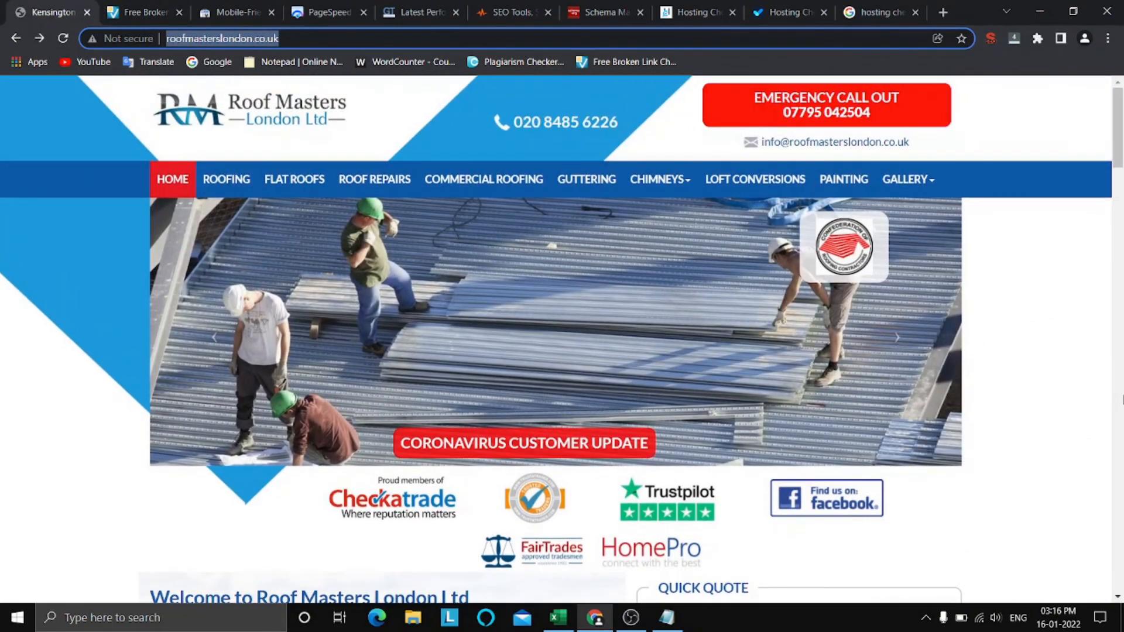
pyautogui.scroll(-3, 1123, 400)
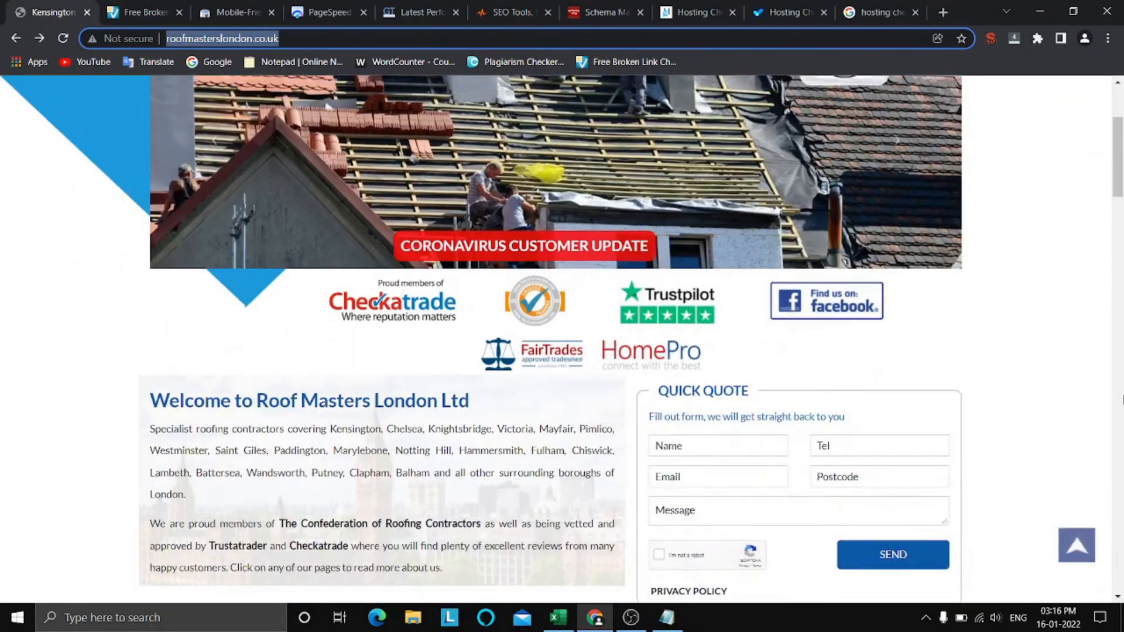
pyautogui.scroll(3, 1123, 400)
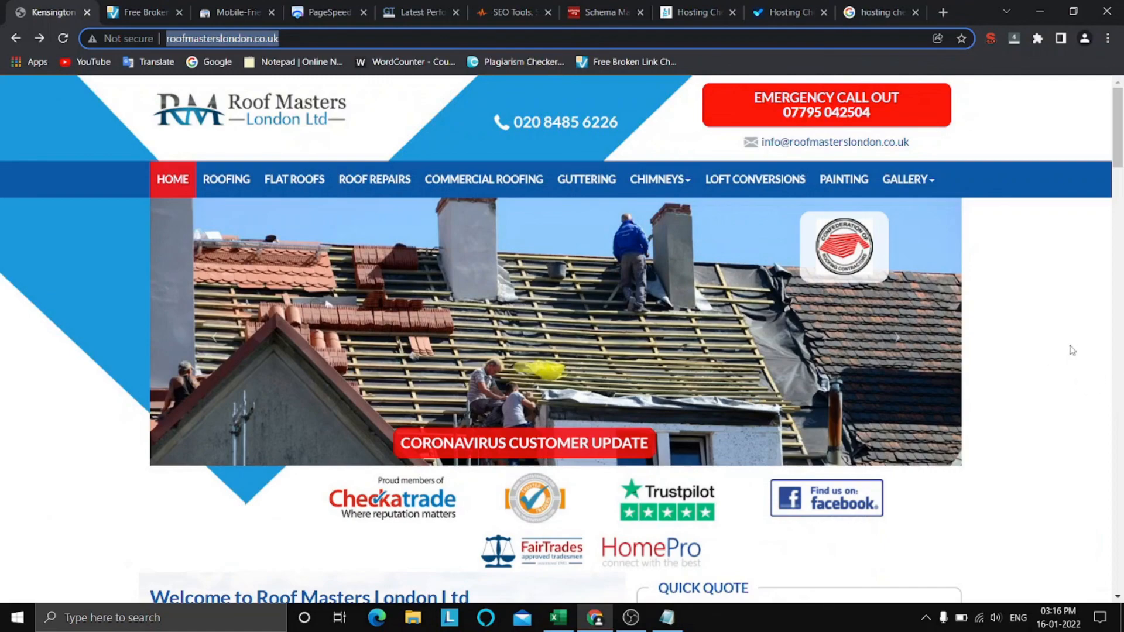
pyautogui.scroll(-10, 1072, 349)
pyautogui.click(549, 607)
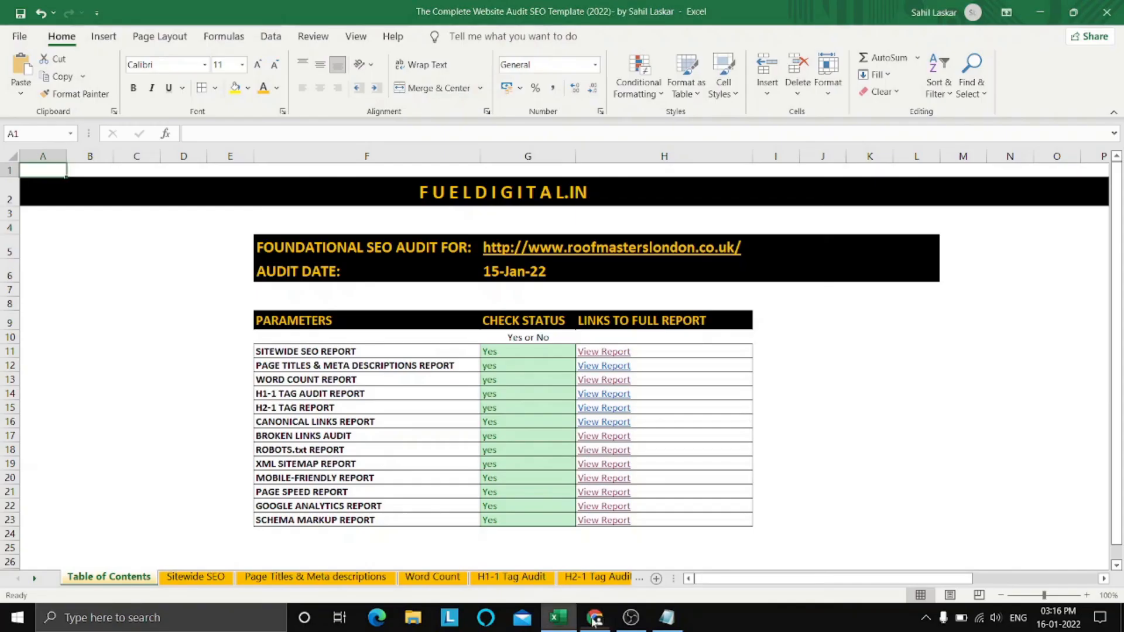